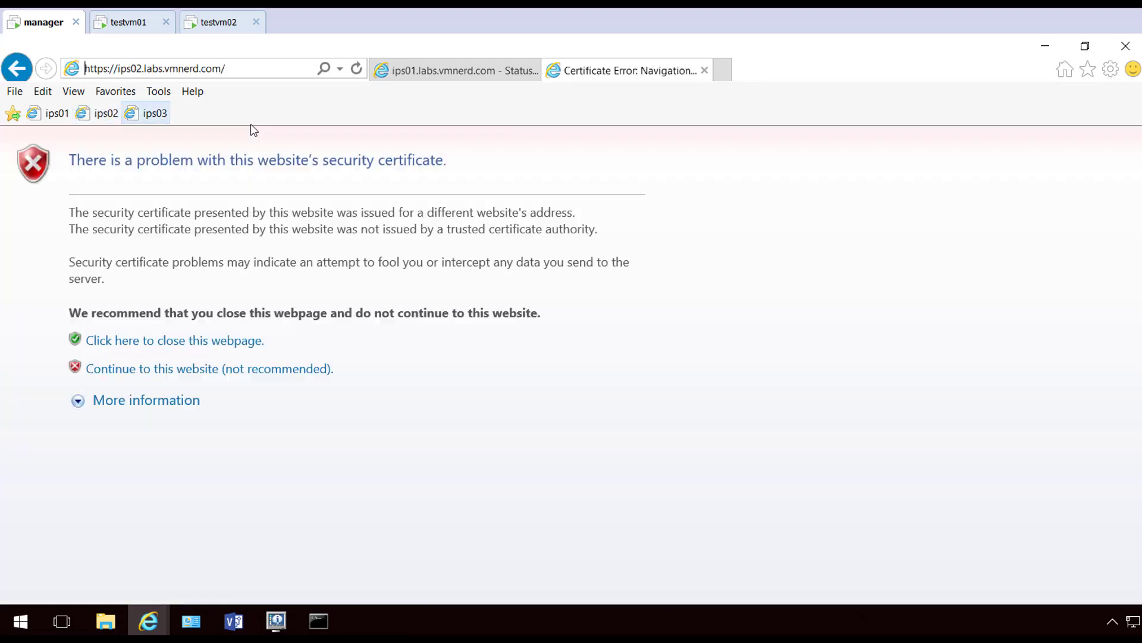
Get past the certificate warning and log in to ips02 as admin with its password
{"action": "left_click", "coordinate": [286, 372]}
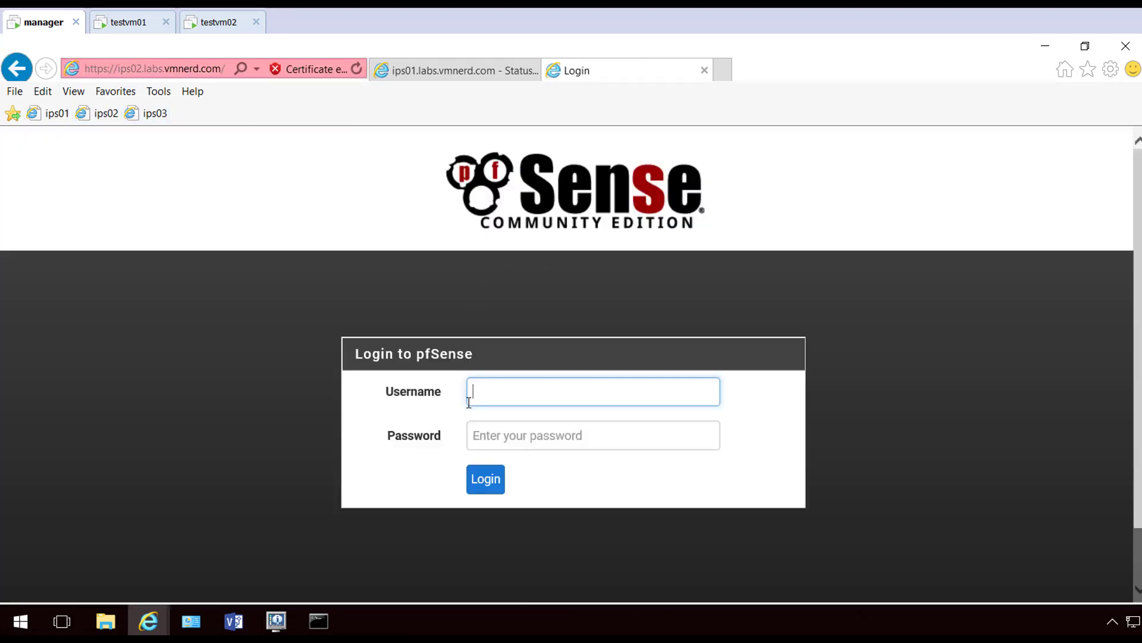
{"action": "type", "text": "admin"}
{"action": "key", "text": "Tab"}
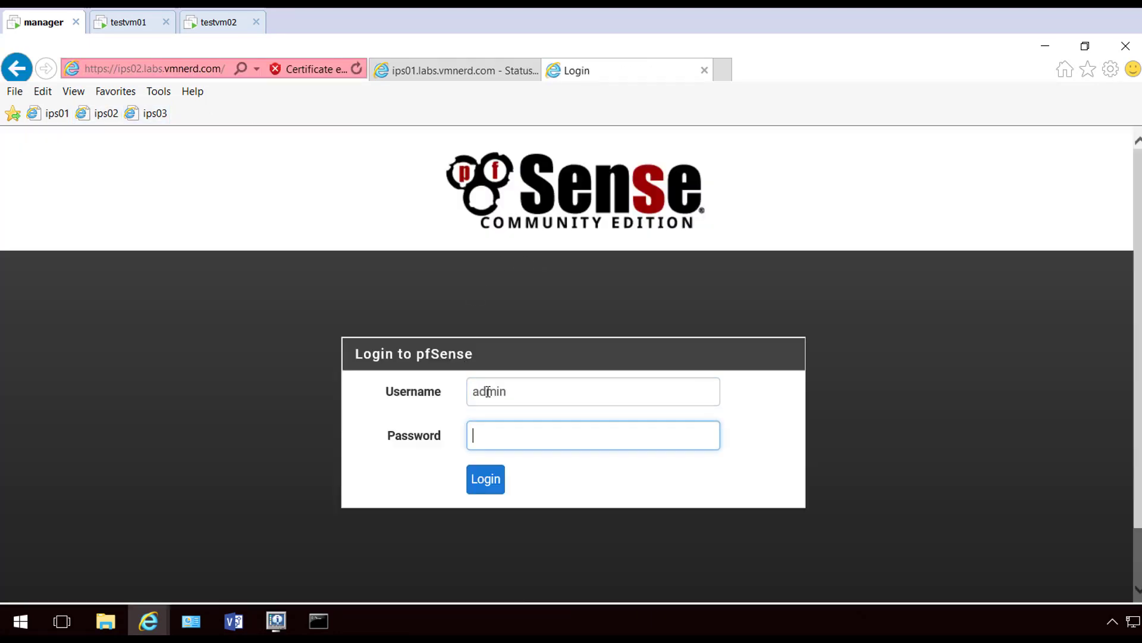
{"action": "type", "text": "VMware1!"}
{"action": "key", "text": "Return"}
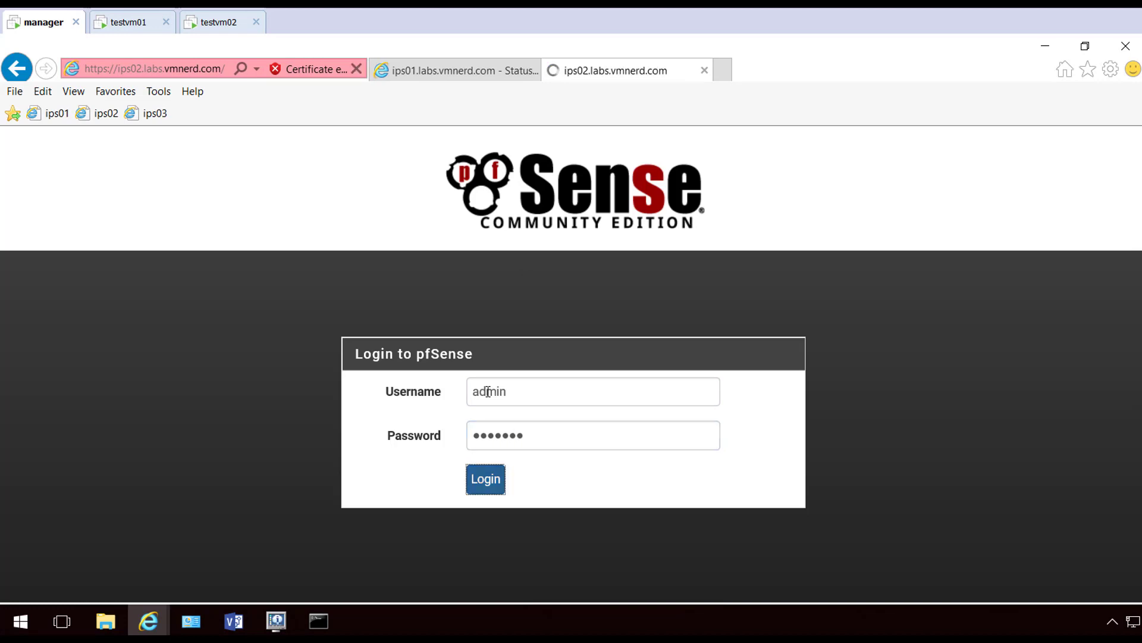
In a new tab, open ips03, bypass the certificate warning and log in as admin
{"action": "left_click", "coordinate": [723, 69]}
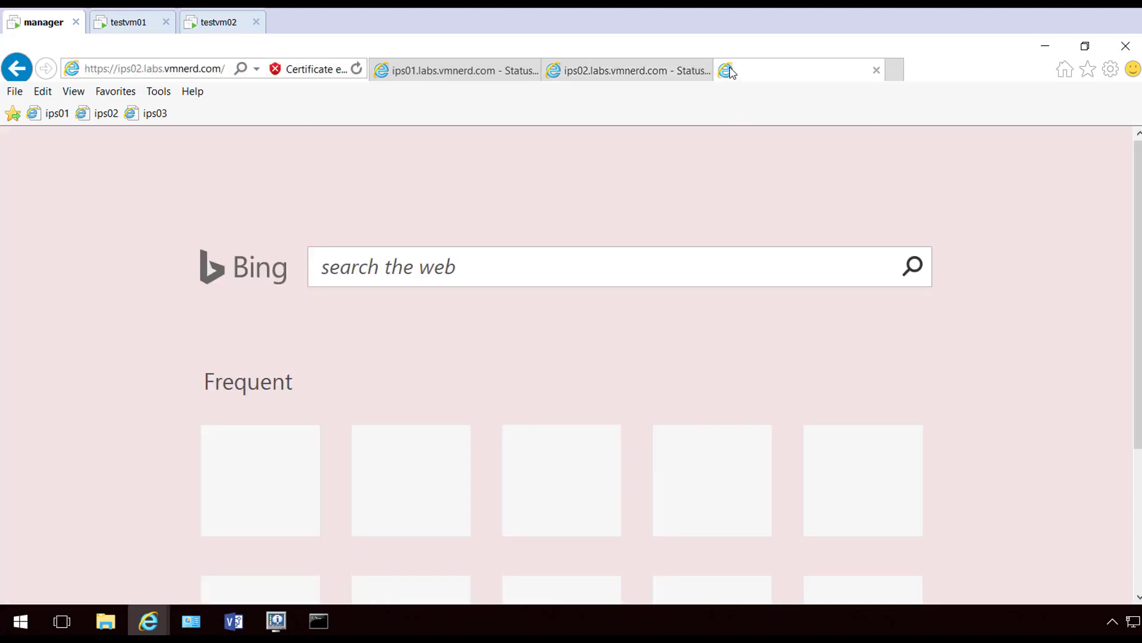
{"action": "left_click", "coordinate": [165, 116]}
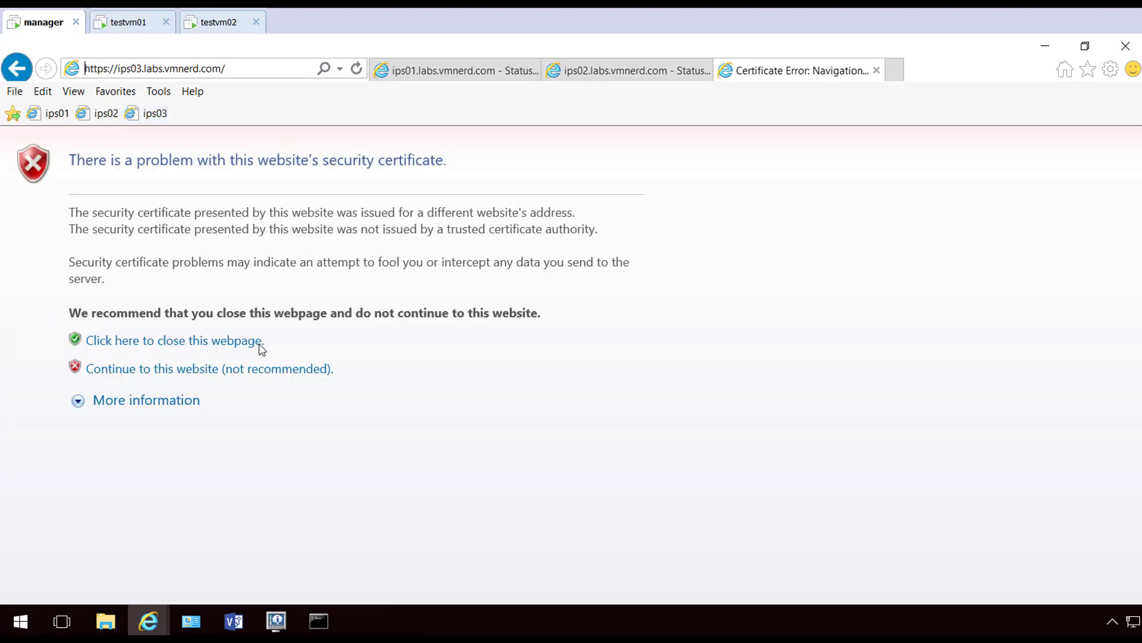
{"action": "left_click", "coordinate": [229, 367]}
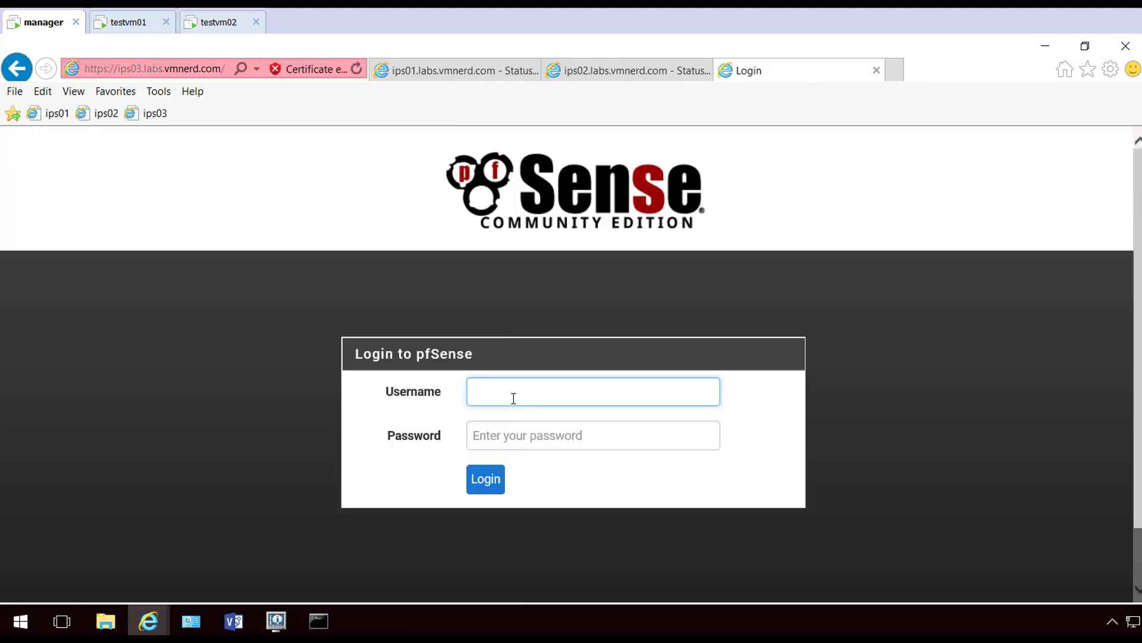
{"action": "type", "text": "admin"}
{"action": "key", "text": "Tab"}
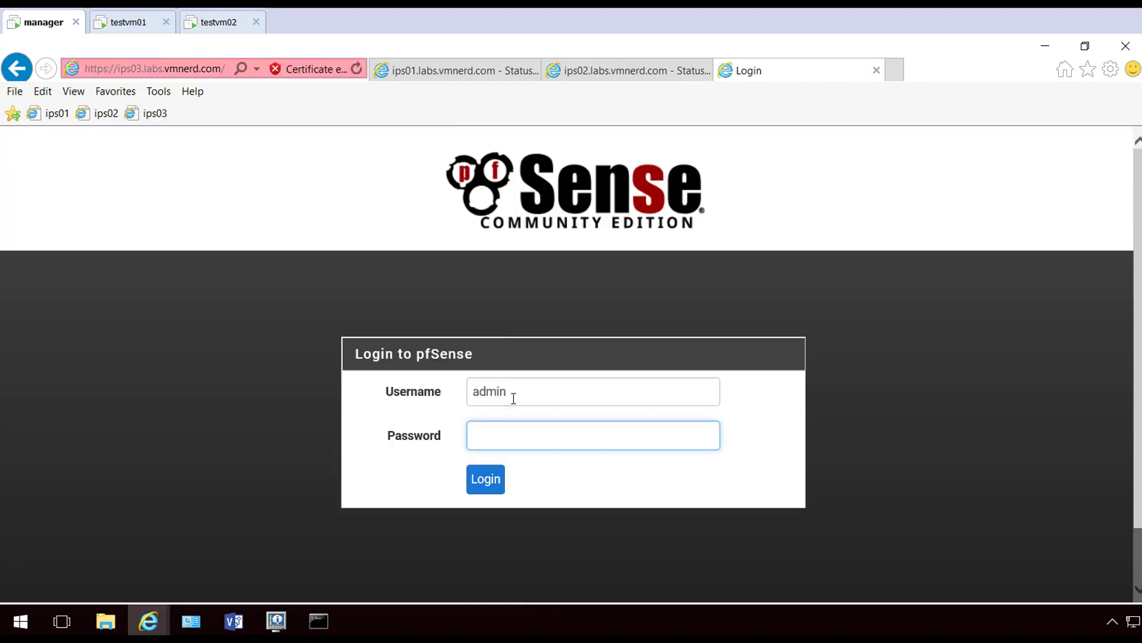
{"action": "type", "text": "pfsense"}
{"action": "key", "text": "Return"}
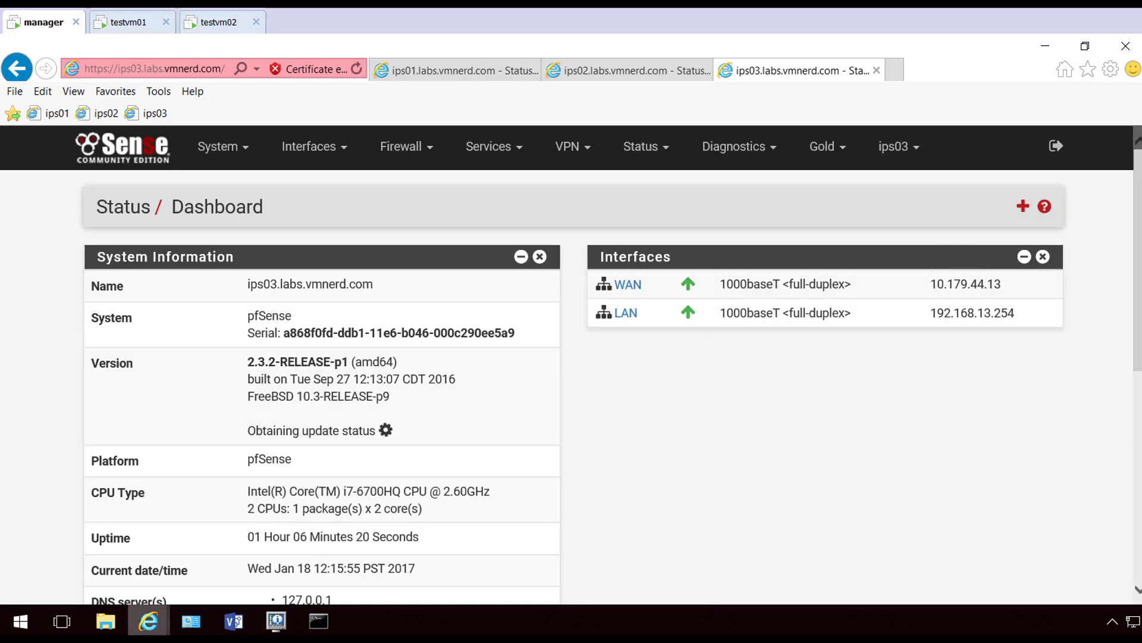
{"action": "left_click", "coordinate": [236, 625]}
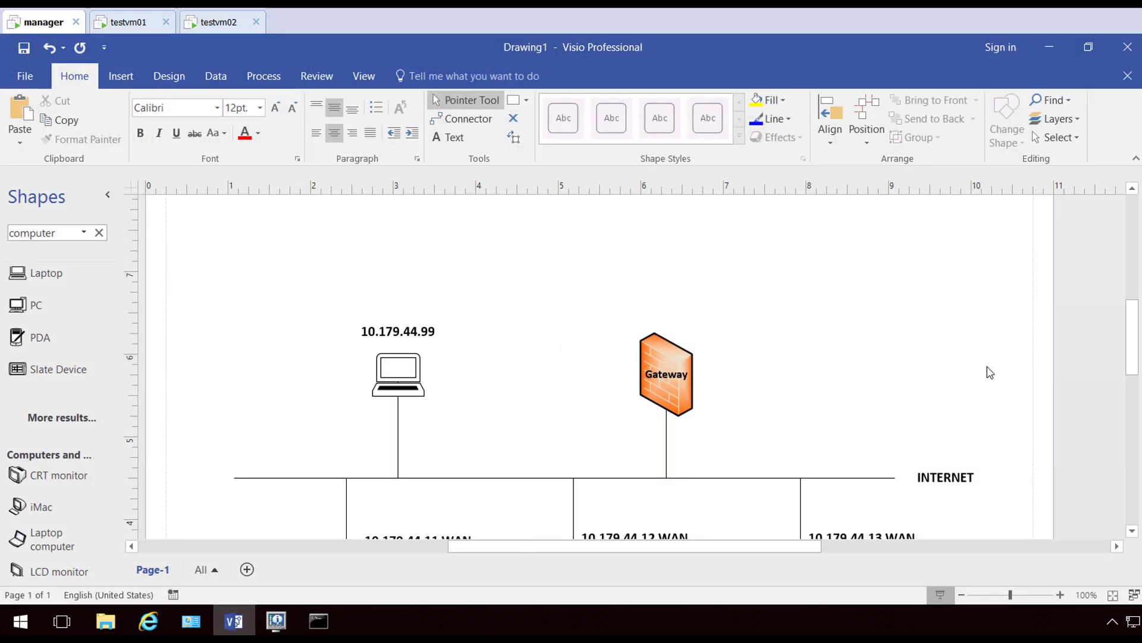
{"action": "scroll", "coordinate": [987, 372], "scroll_direction": "down", "scroll_amount": 3}
{"action": "scroll", "coordinate": [989, 373], "scroll_direction": "down", "scroll_amount": 2}
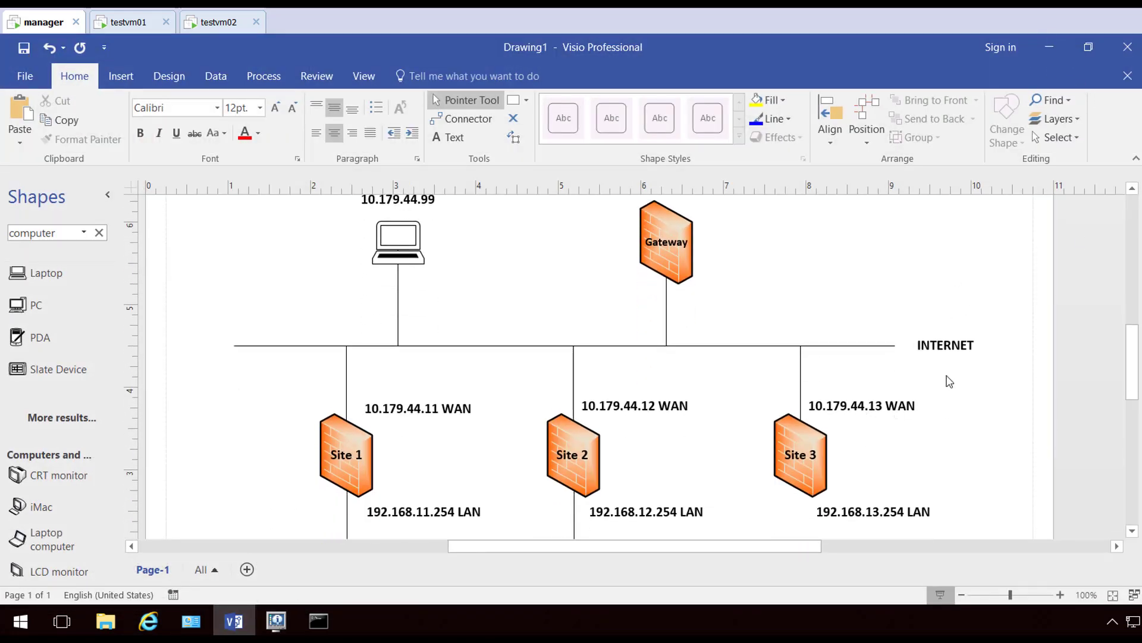
{"action": "left_click", "coordinate": [1049, 47]}
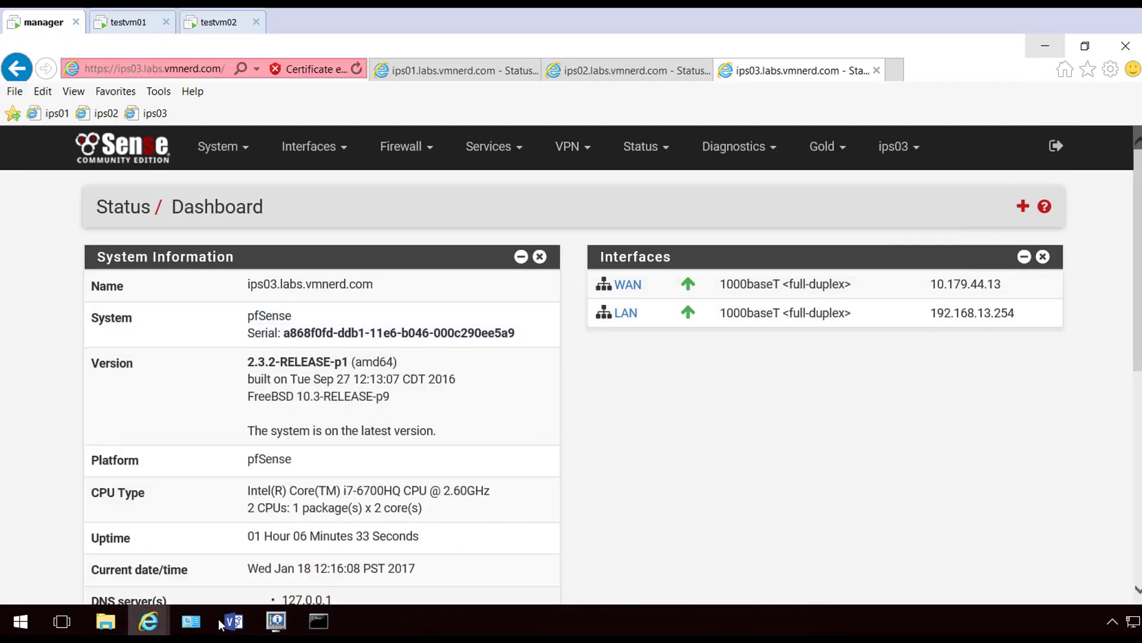
On ips01, turn on IPsec MSS clamping at 1400 in Advanced Settings, save, and go to ips02
{"action": "mouse_move", "coordinate": [233, 633]}
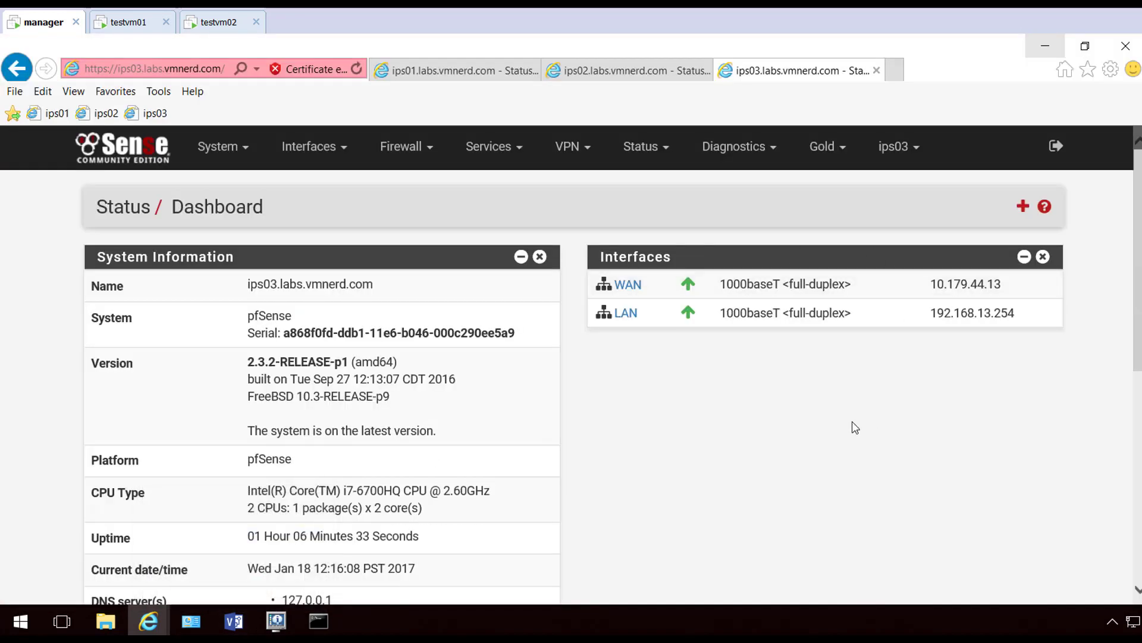
{"action": "left_click", "coordinate": [456, 74]}
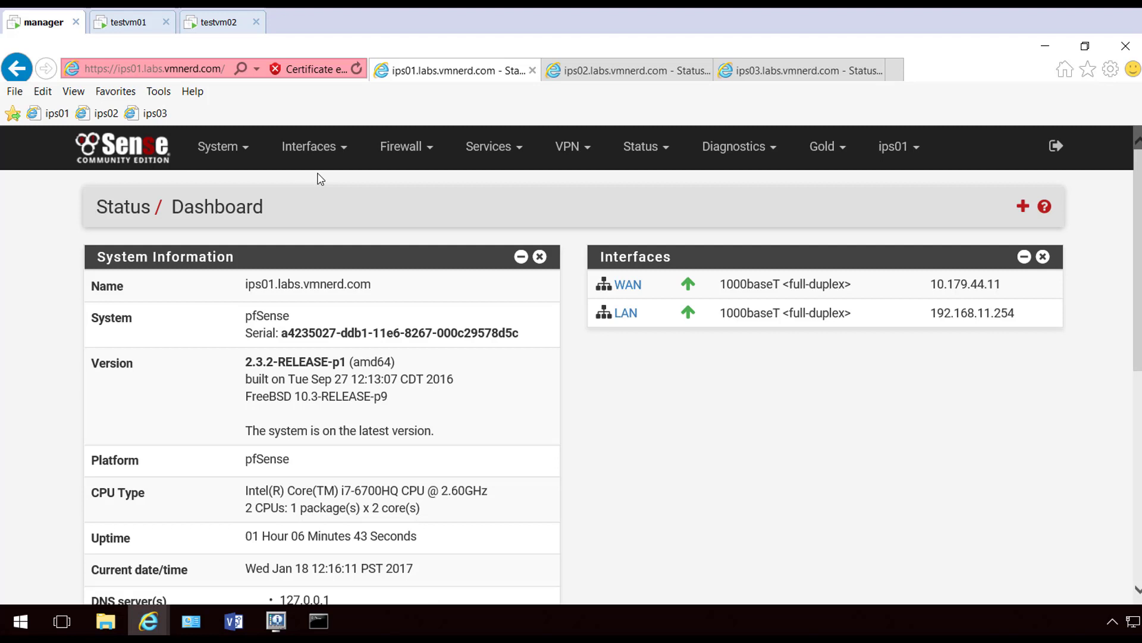
{"action": "left_click", "coordinate": [571, 155]}
{"action": "left_click", "coordinate": [577, 187]}
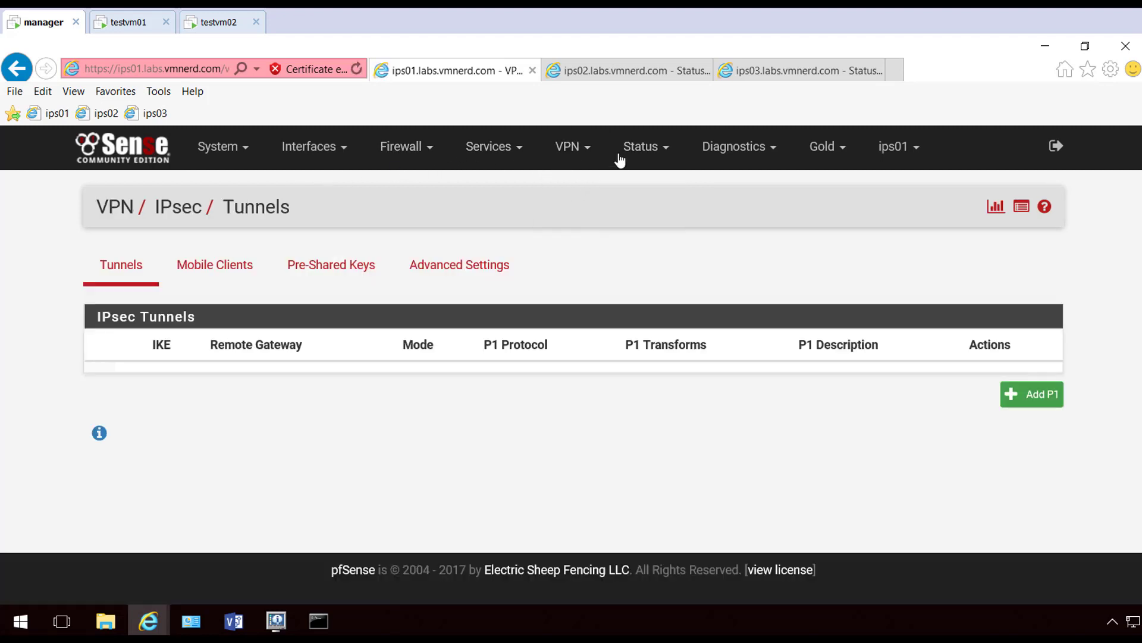
{"action": "left_click", "coordinate": [461, 266]}
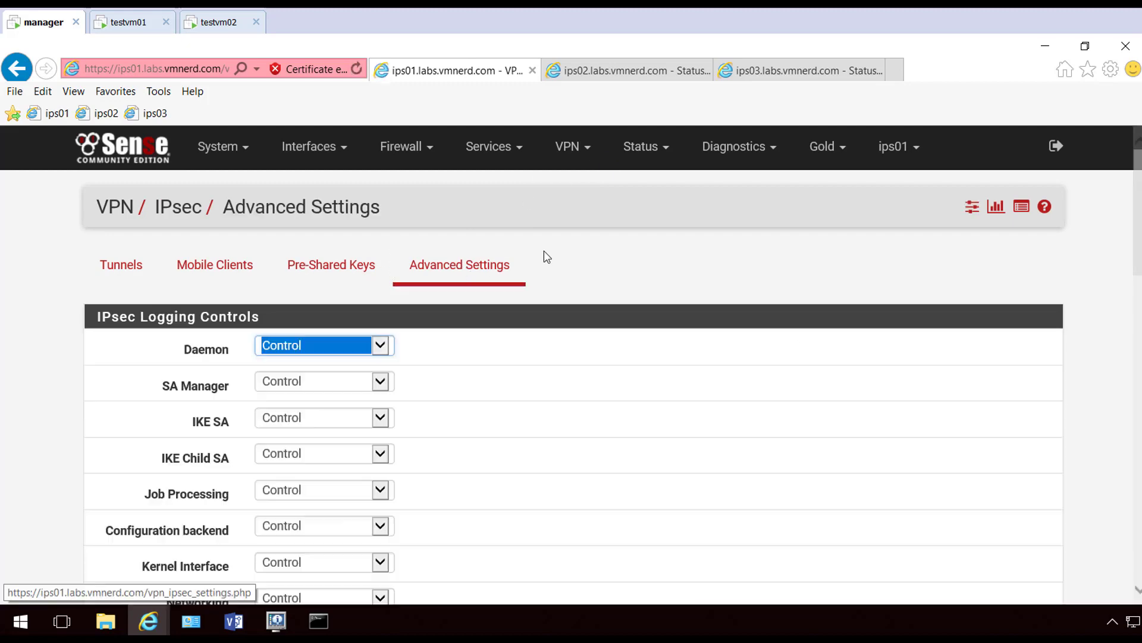
{"action": "scroll", "coordinate": [553, 251], "scroll_direction": "down", "scroll_amount": 12}
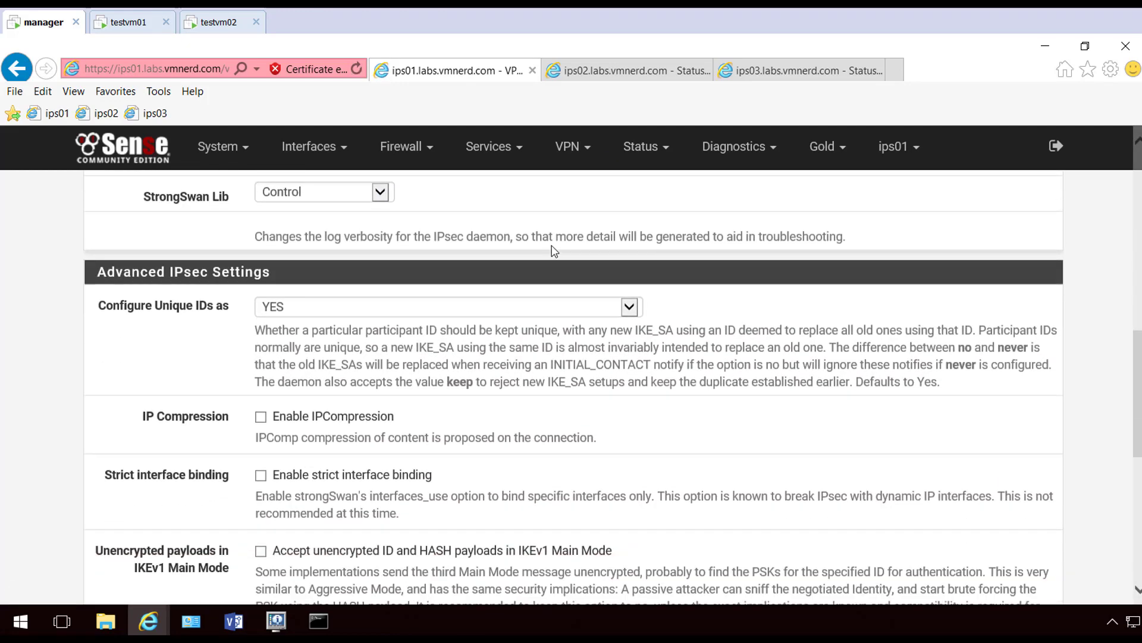
{"action": "scroll", "coordinate": [553, 251], "scroll_direction": "down", "scroll_amount": 3}
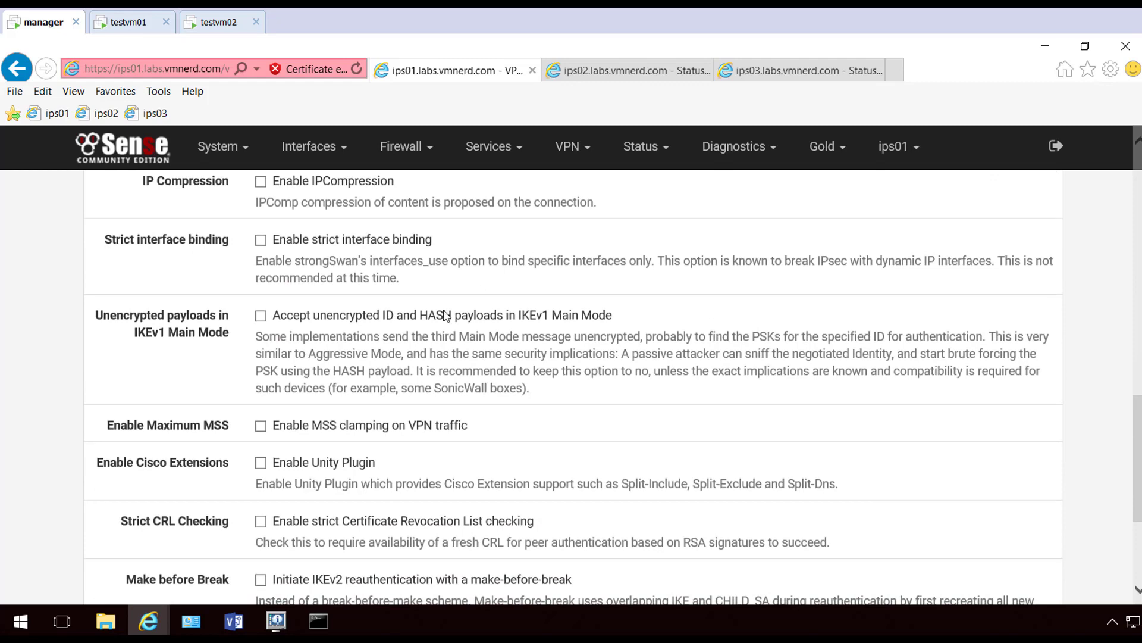
{"action": "left_click", "coordinate": [260, 354]}
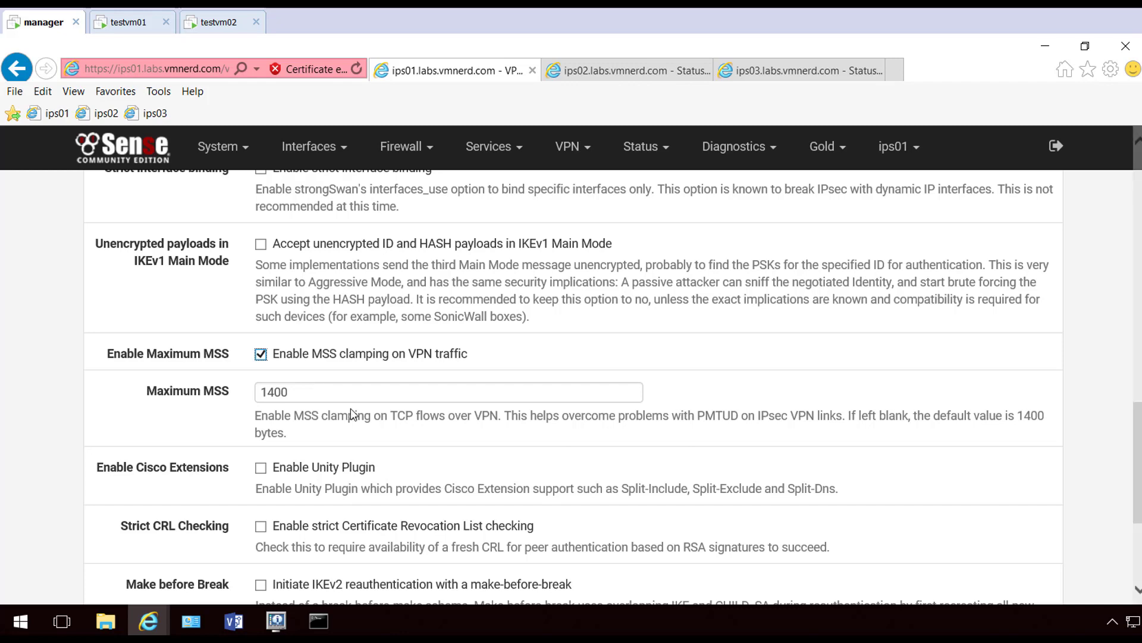
{"action": "scroll", "coordinate": [351, 414], "scroll_direction": "down", "scroll_amount": 1}
{"action": "scroll", "coordinate": [259, 406], "scroll_direction": "down", "scroll_amount": 2}
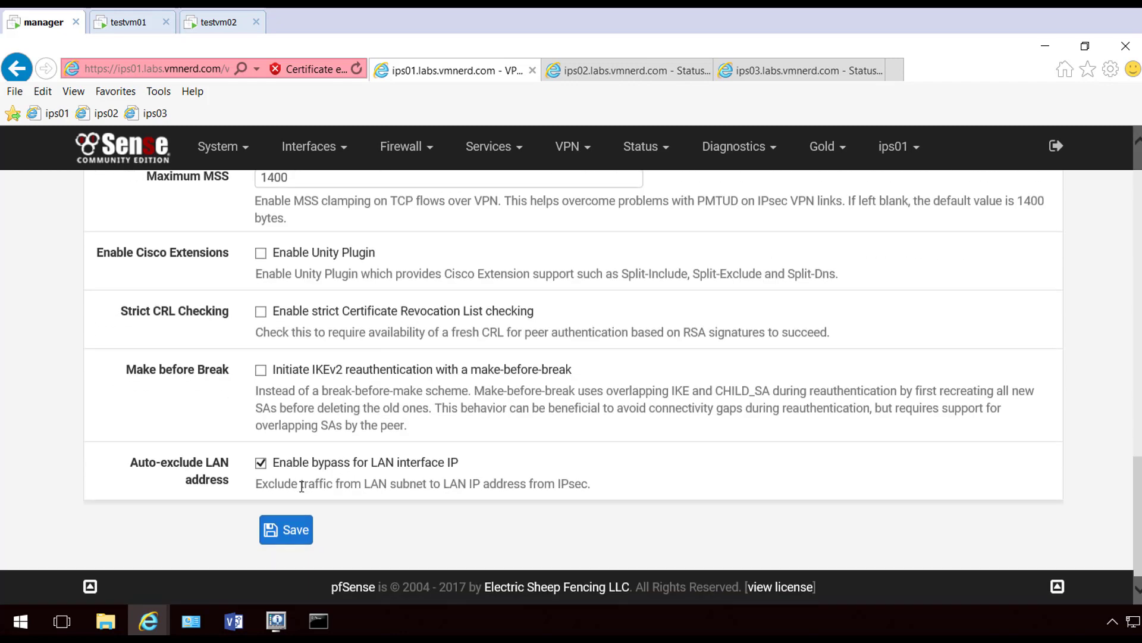
{"action": "left_click", "coordinate": [287, 536]}
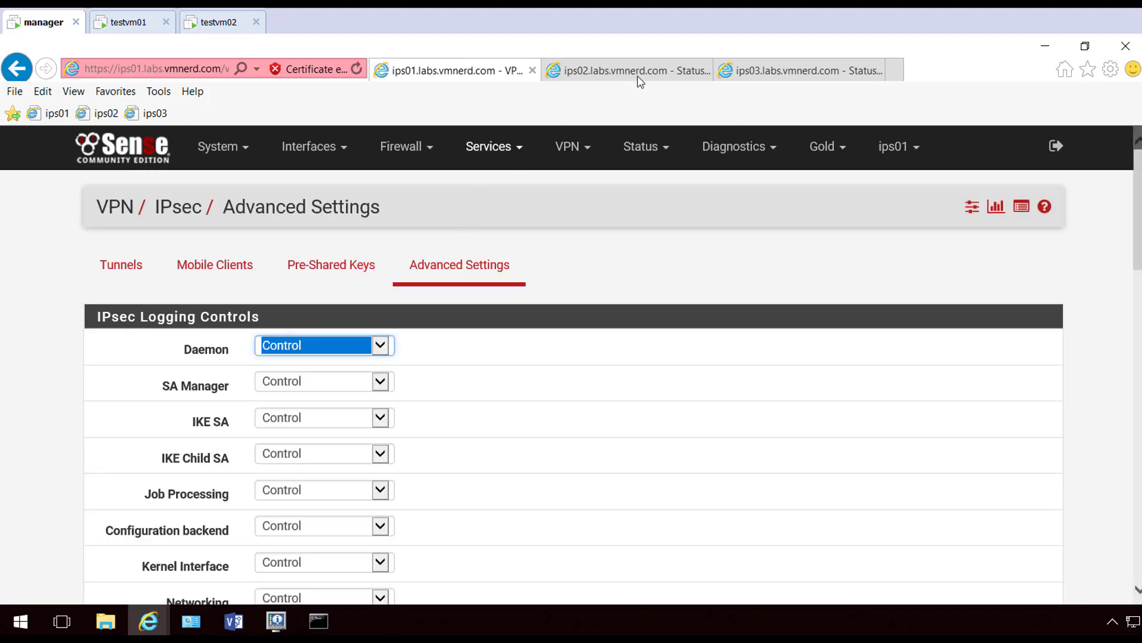
{"action": "left_click", "coordinate": [638, 75]}
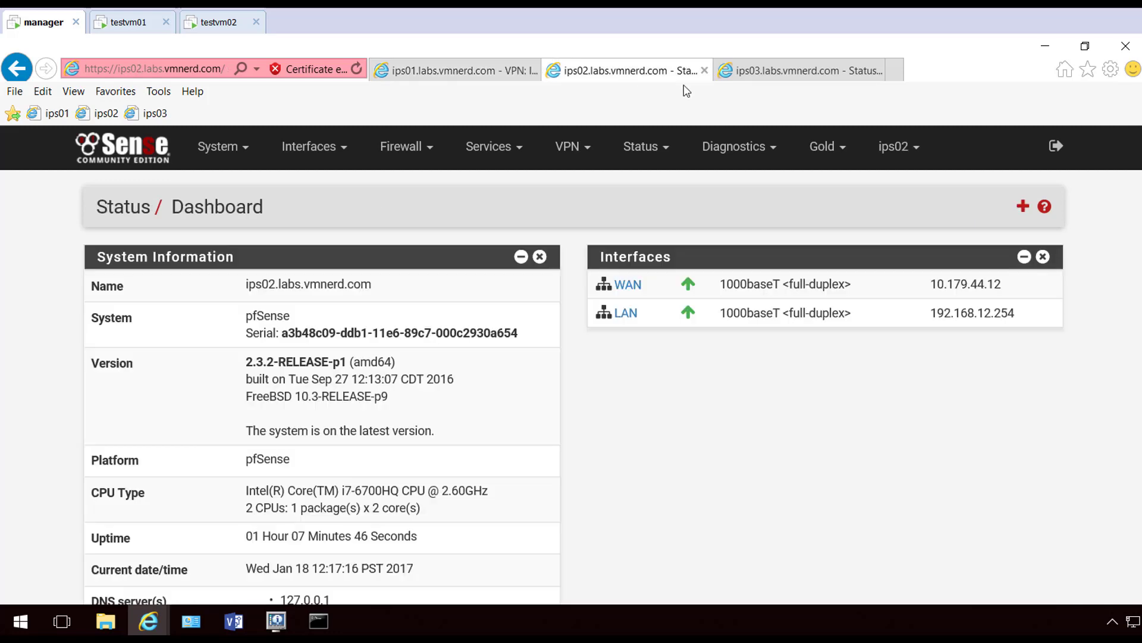
On ips02, enable MSS clamping at 1400 in IPsec Advanced Settings and save
{"action": "left_click", "coordinate": [575, 156]}
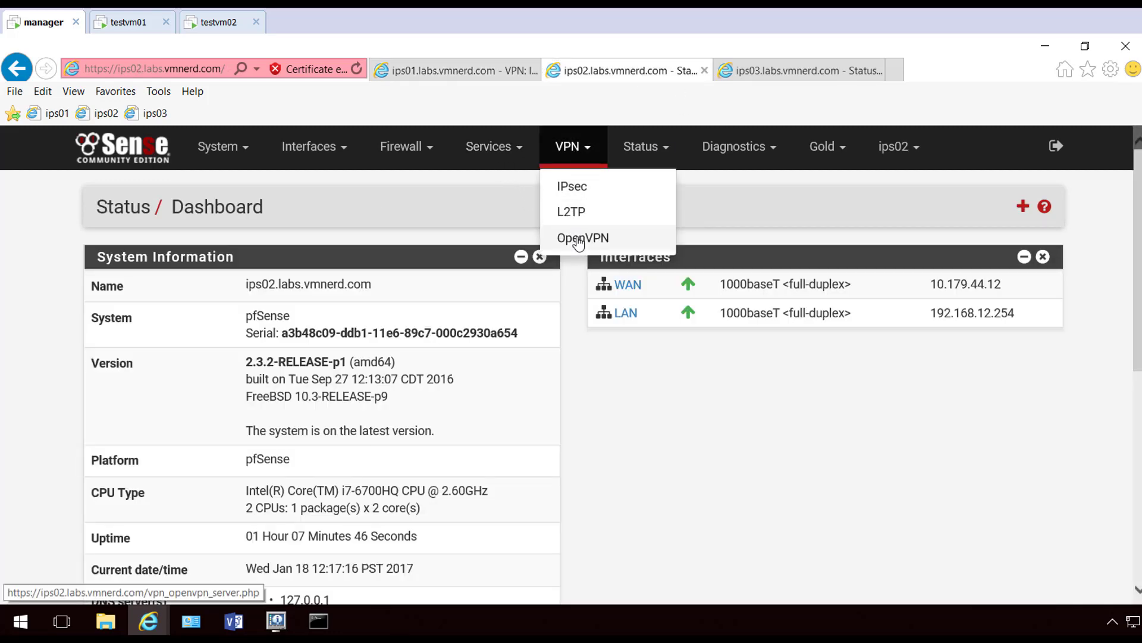
{"action": "left_click", "coordinate": [586, 186]}
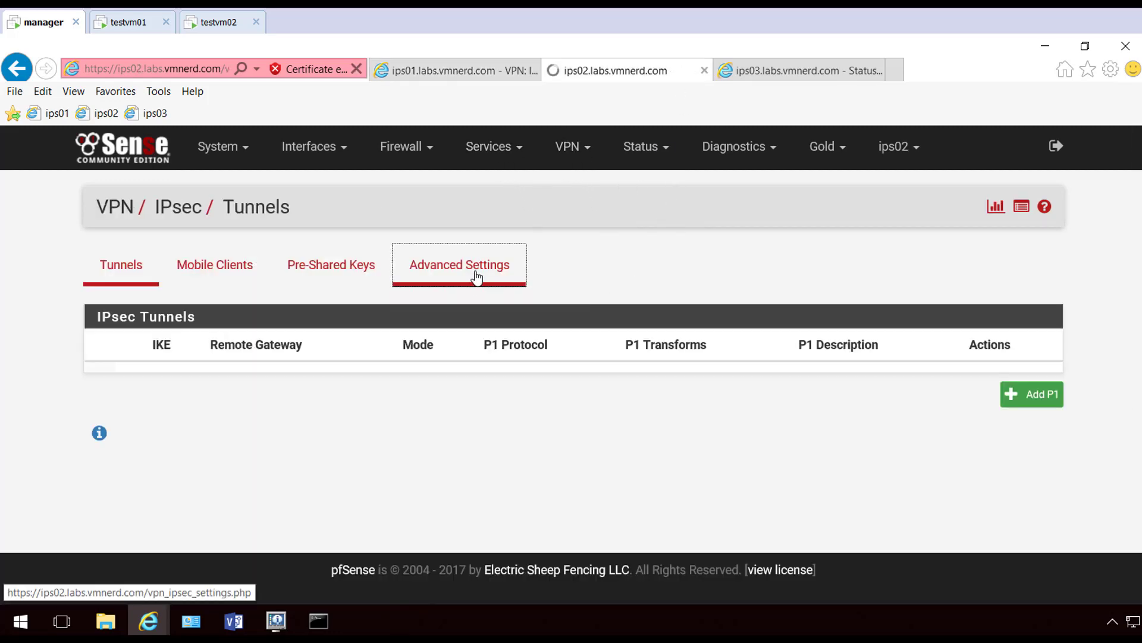
{"action": "left_click", "coordinate": [476, 272]}
{"action": "scroll", "coordinate": [172, 439], "scroll_direction": "down", "scroll_amount": 5}
{"action": "scroll", "coordinate": [172, 438], "scroll_direction": "down", "scroll_amount": 10}
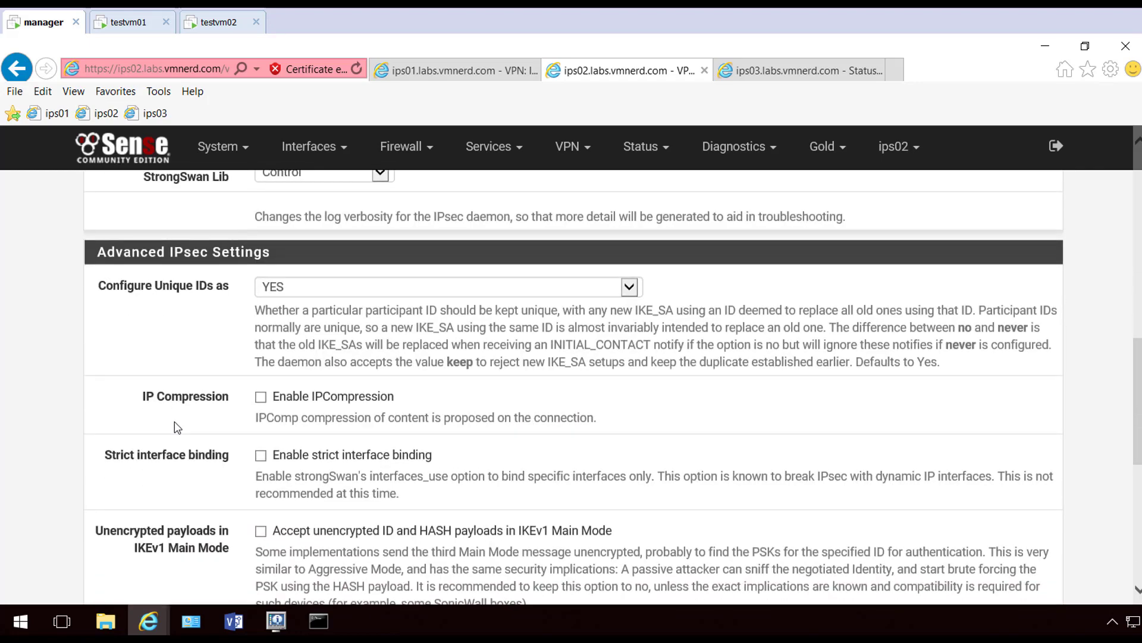
{"action": "scroll", "coordinate": [227, 378], "scroll_direction": "down", "scroll_amount": 1}
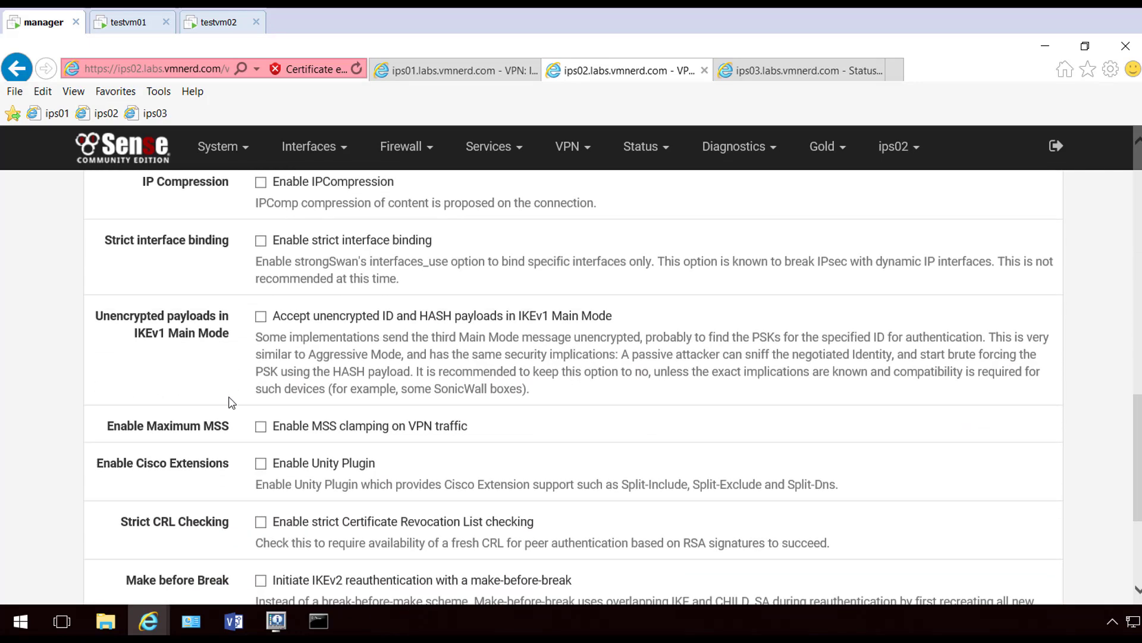
{"action": "left_click", "coordinate": [261, 426]}
{"action": "scroll", "coordinate": [186, 412], "scroll_direction": "down", "scroll_amount": 1}
{"action": "scroll", "coordinate": [186, 412], "scroll_direction": "down", "scroll_amount": 5}
{"action": "left_click", "coordinate": [286, 512]}
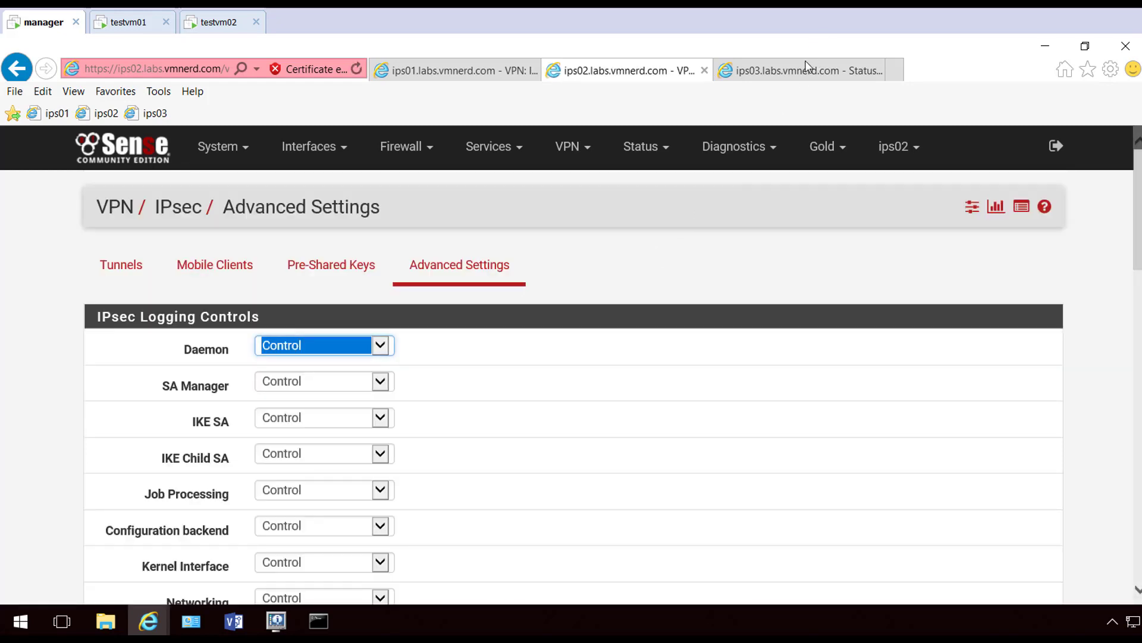
On ips03, enable MSS clamping at 1400 in IPsec Advanced Settings and save
{"action": "left_click", "coordinate": [807, 70]}
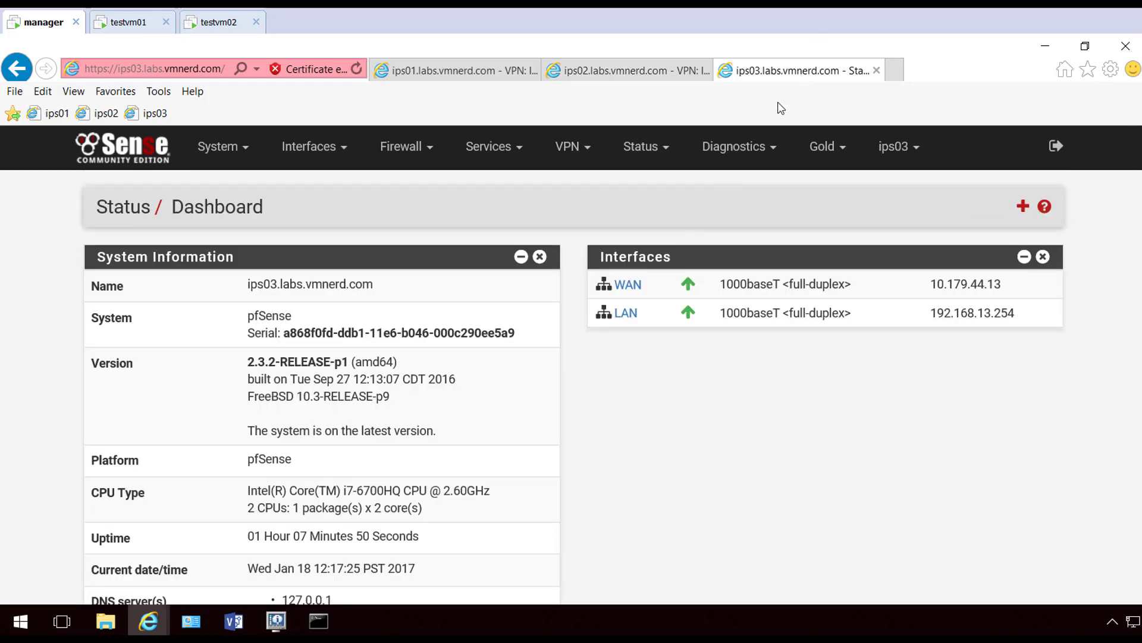
{"action": "left_click", "coordinate": [572, 153]}
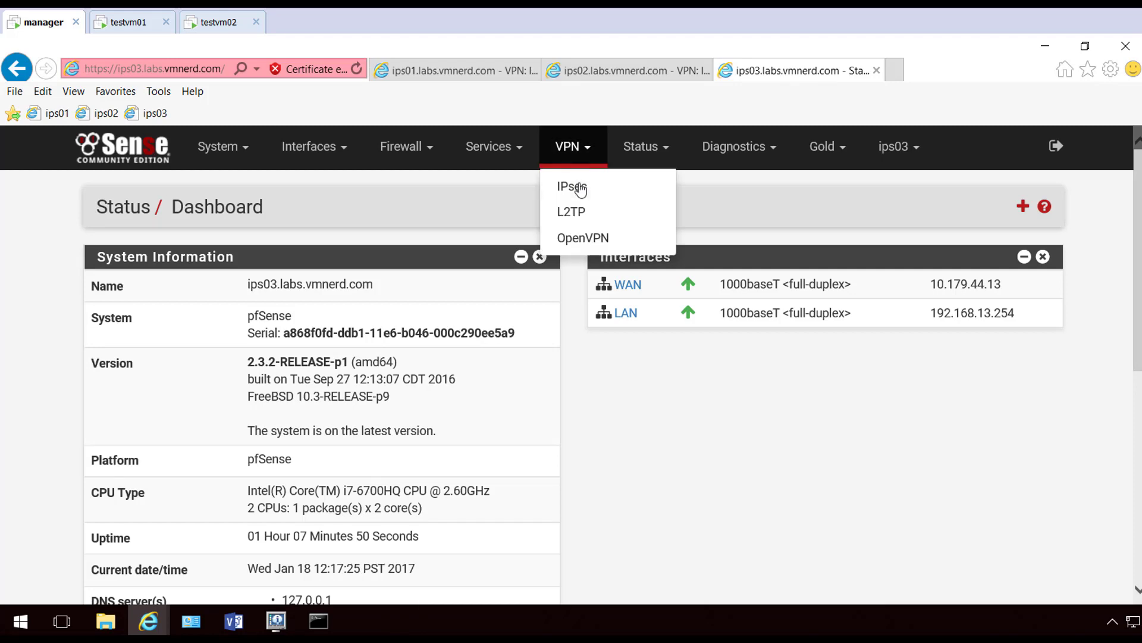
{"action": "left_click", "coordinate": [579, 188]}
{"action": "left_click", "coordinate": [445, 284]}
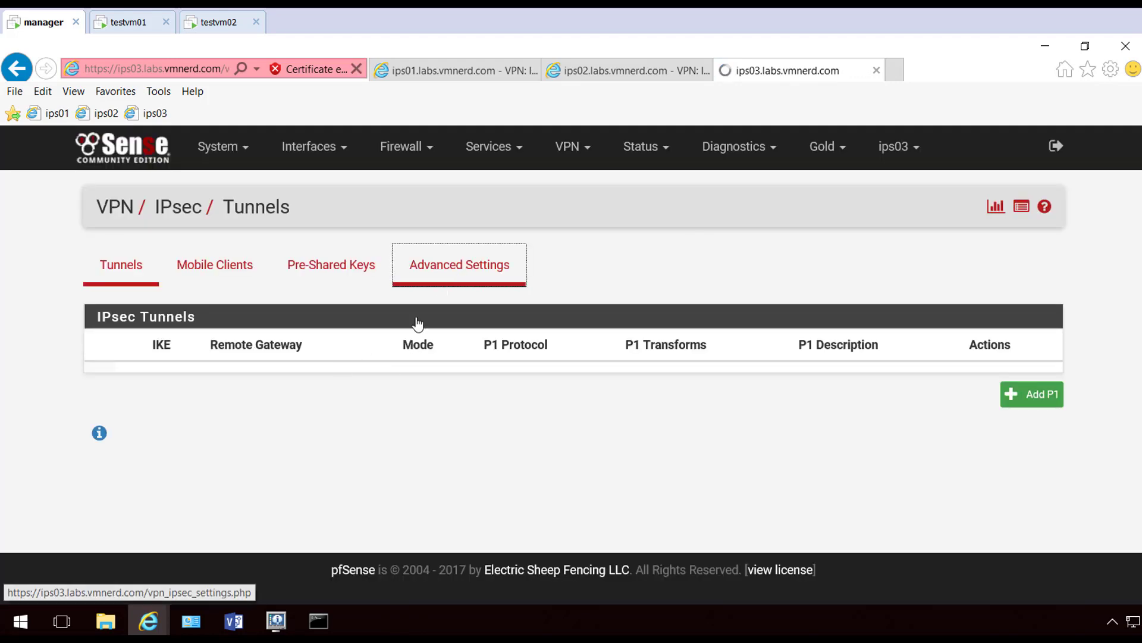
{"action": "scroll", "coordinate": [161, 429], "scroll_direction": "down", "scroll_amount": 15}
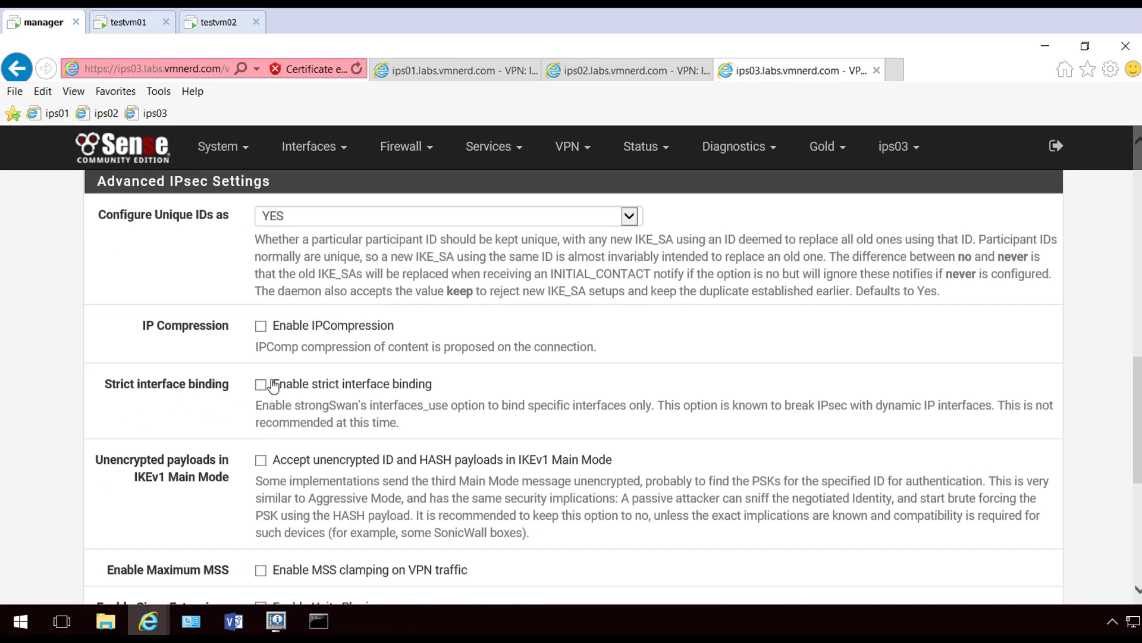
{"action": "scroll", "coordinate": [260, 512], "scroll_direction": "down", "scroll_amount": 1}
{"action": "left_click", "coordinate": [261, 498]}
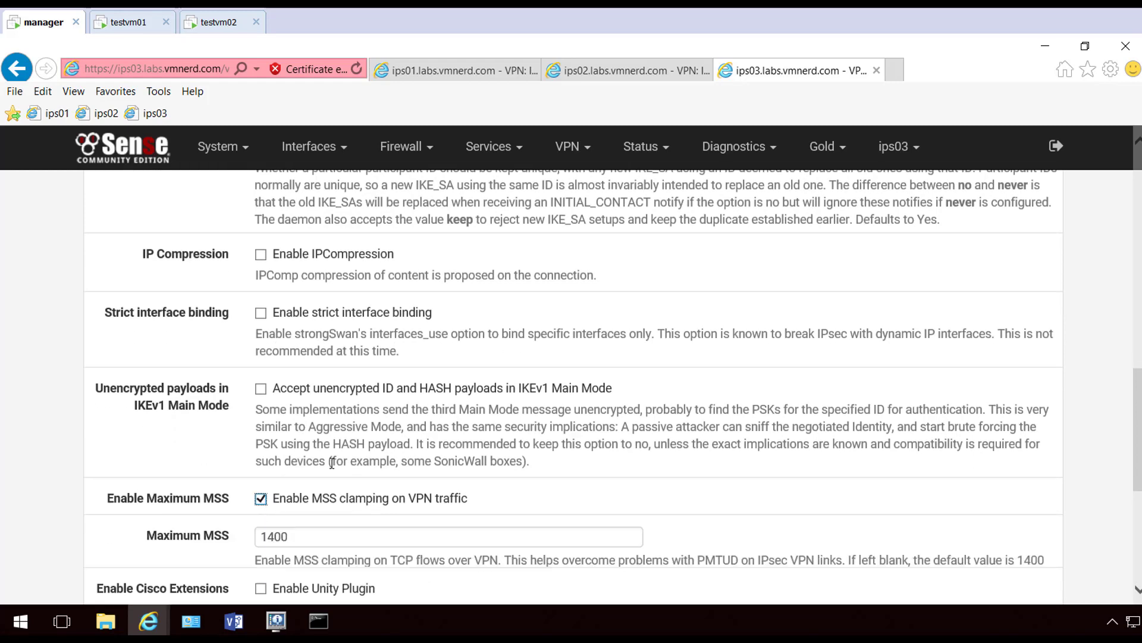
{"action": "scroll", "coordinate": [333, 463], "scroll_direction": "down", "scroll_amount": 6}
{"action": "left_click", "coordinate": [286, 511]}
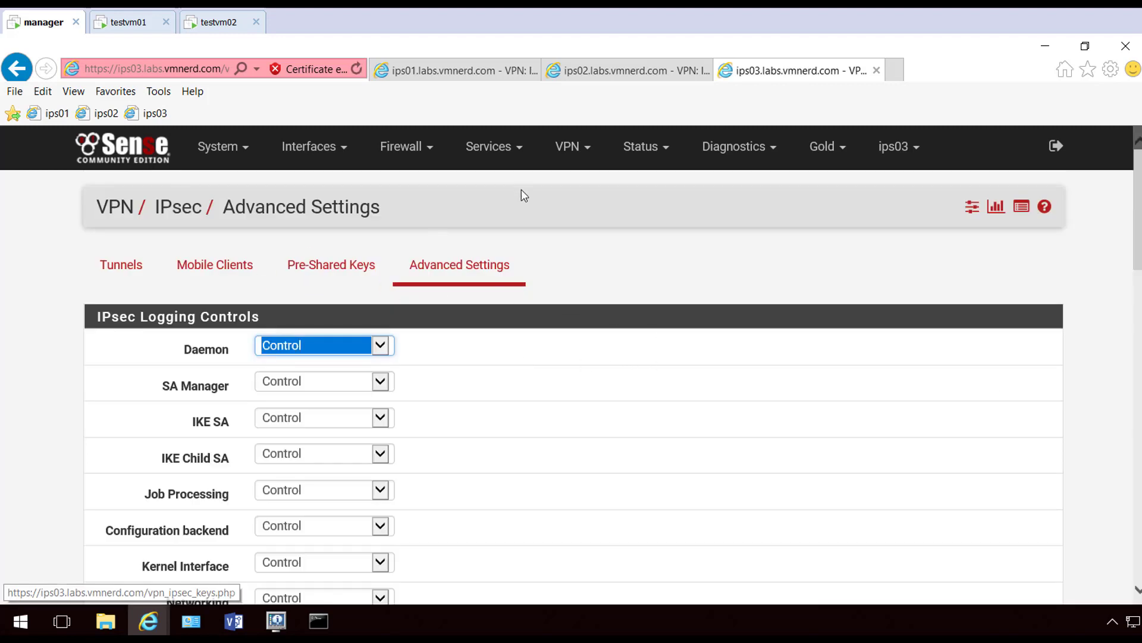
Return each firewall (ips03, ips02, ips01) to its IPsec Tunnels list
{"action": "left_click", "coordinate": [138, 266]}
{"action": "left_click", "coordinate": [639, 71]}
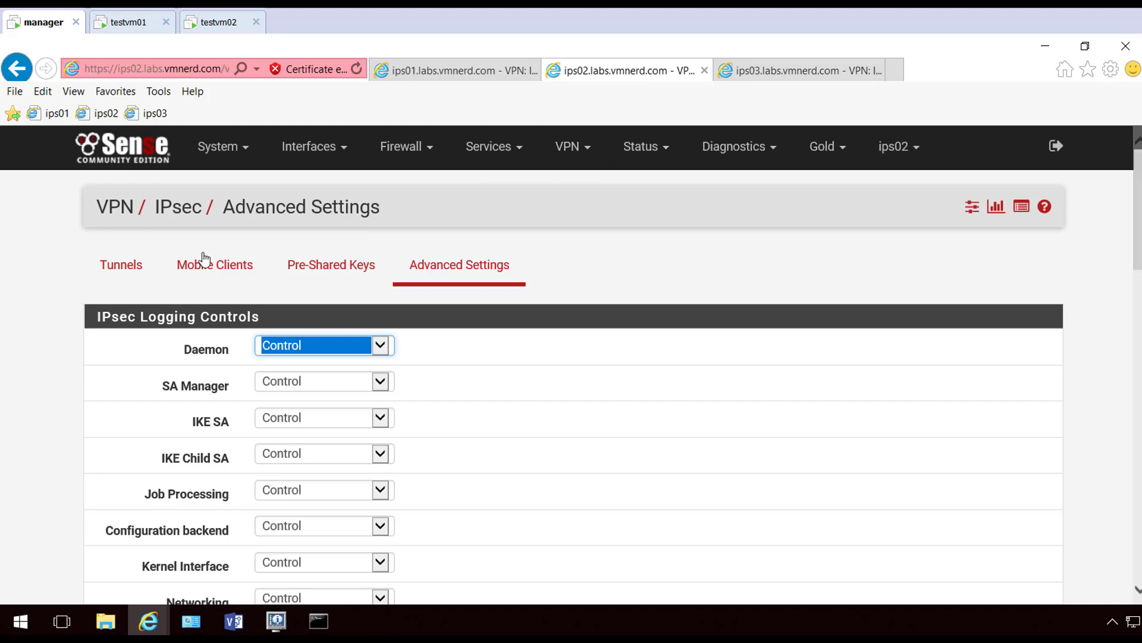
{"action": "left_click", "coordinate": [121, 265]}
{"action": "left_click", "coordinate": [452, 70]}
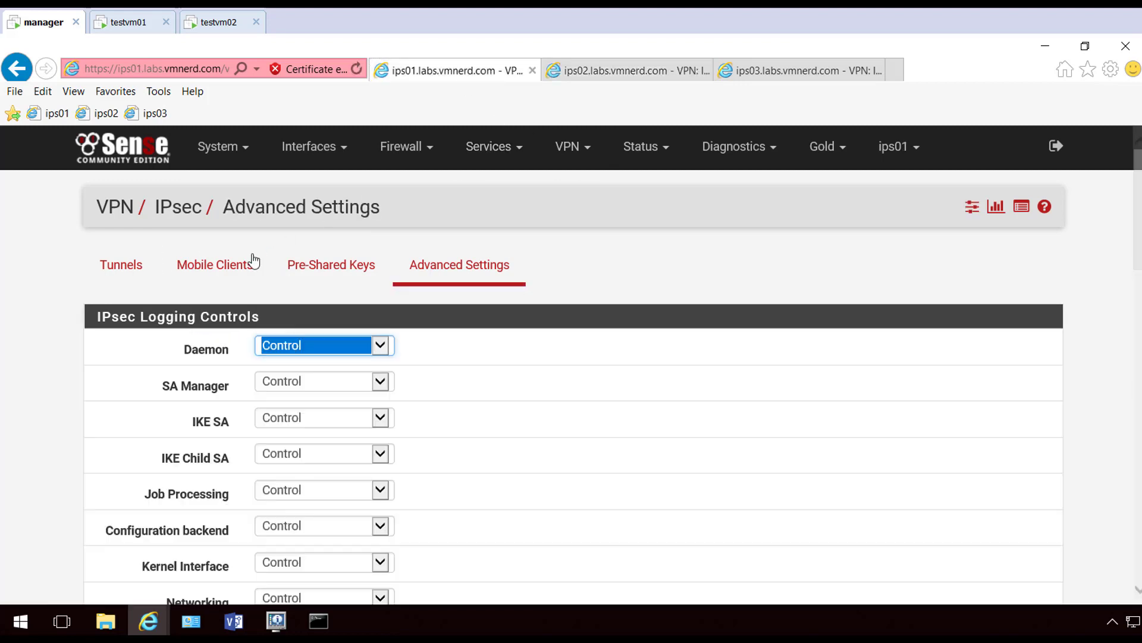
{"action": "left_click", "coordinate": [121, 266]}
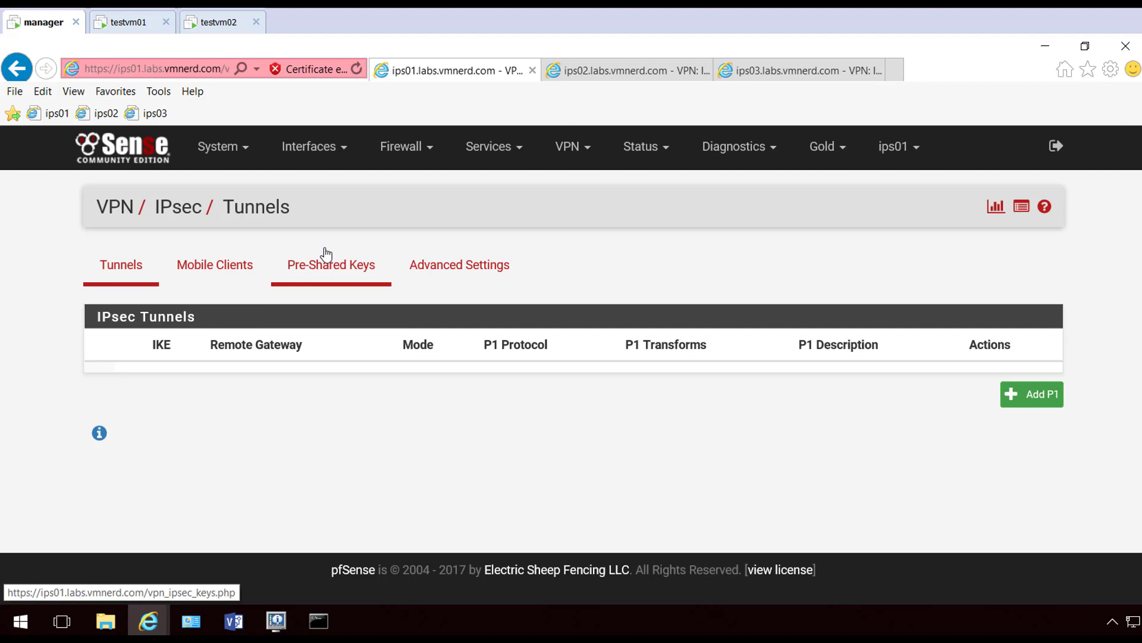
On ips01, start a new firewall alias named IPSecVPNConnections
{"action": "left_click", "coordinate": [402, 159]}
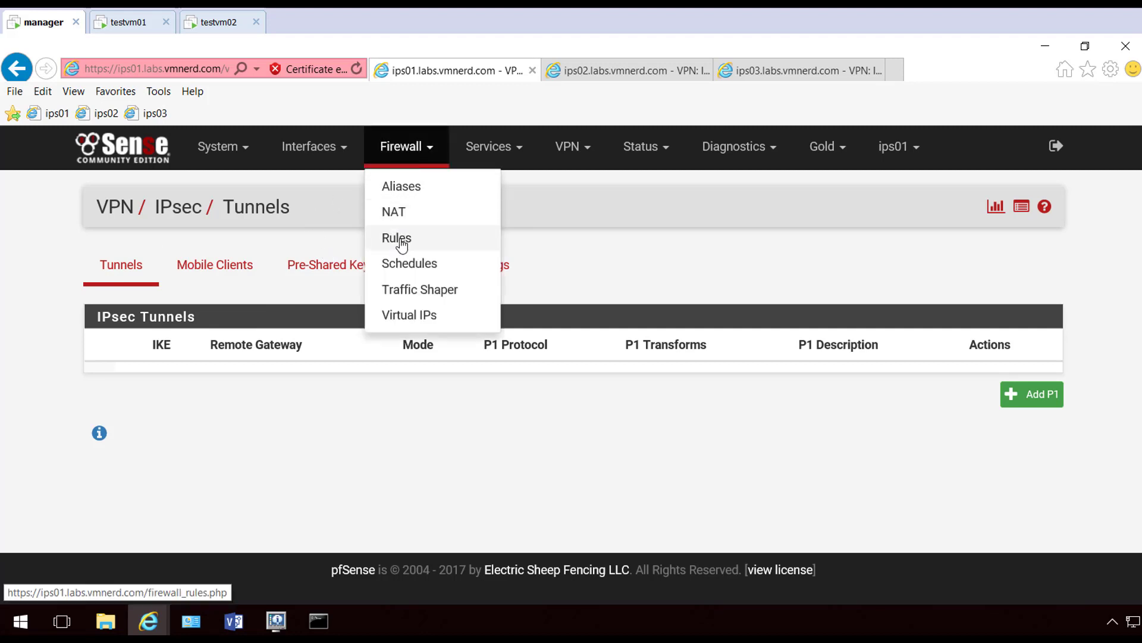
{"action": "left_click", "coordinate": [398, 186]}
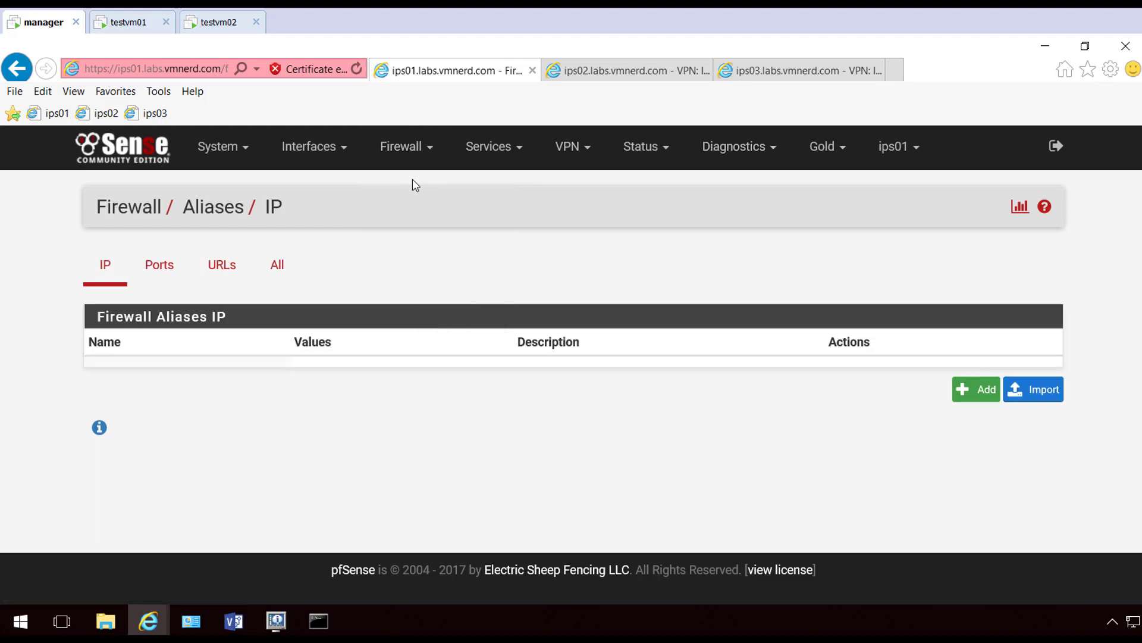
{"action": "left_click", "coordinate": [978, 394]}
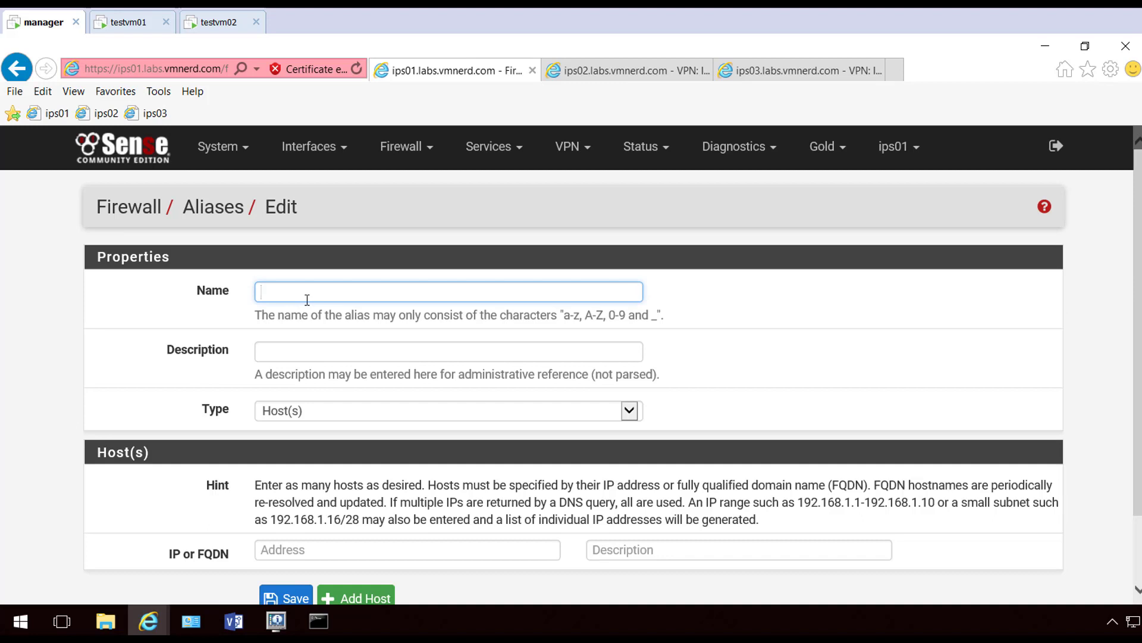
{"action": "type", "text": "VPN"}
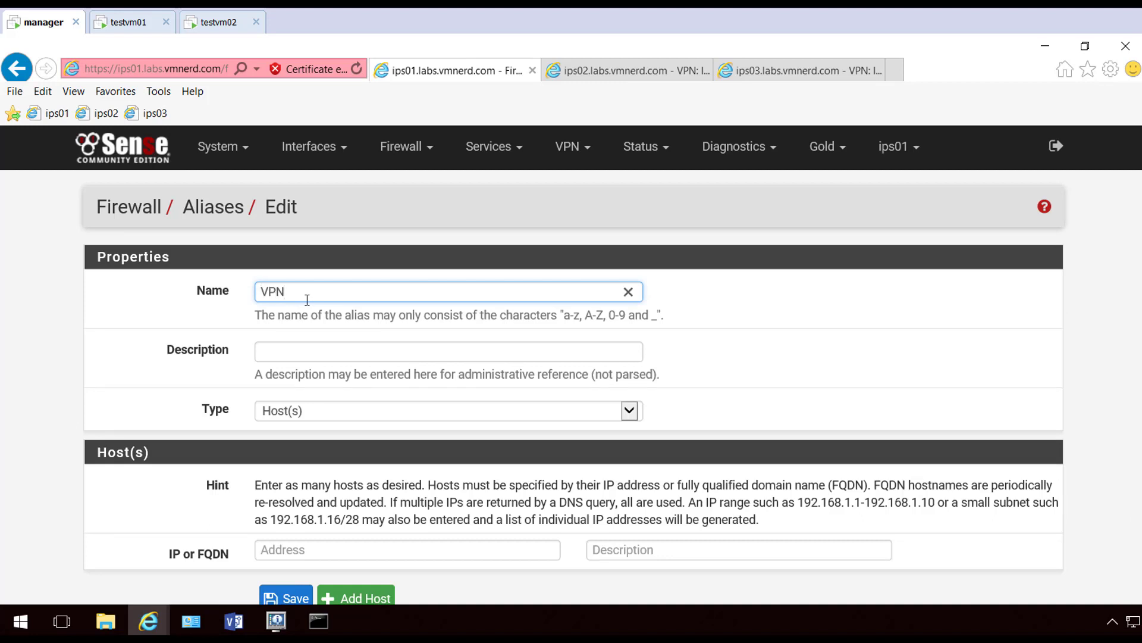
{"action": "key", "text": "BackSpace"}
{"action": "key", "text": "BackSpace"}
{"action": "key", "text": "BackSpace"}
{"action": "type", "text": "IPS"}
{"action": "type", "text": "ecVPNConnections"}
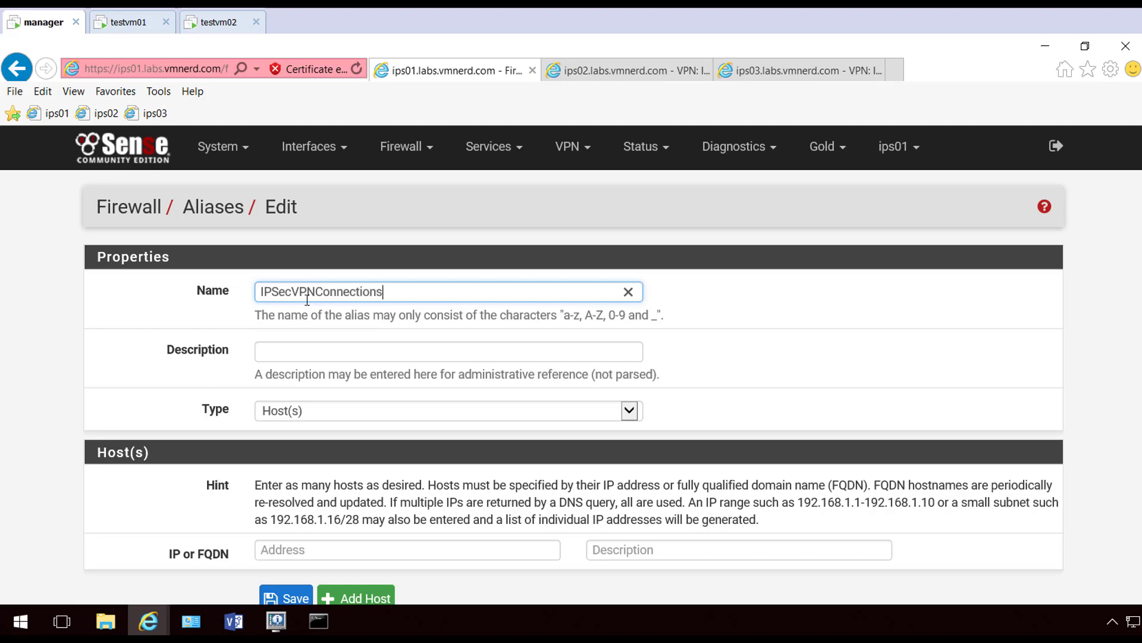
Add host addresses 10.179.44.12 and 10.179.44.13 to the alias
{"action": "scroll", "coordinate": [467, 281], "scroll_direction": "down", "scroll_amount": 2}
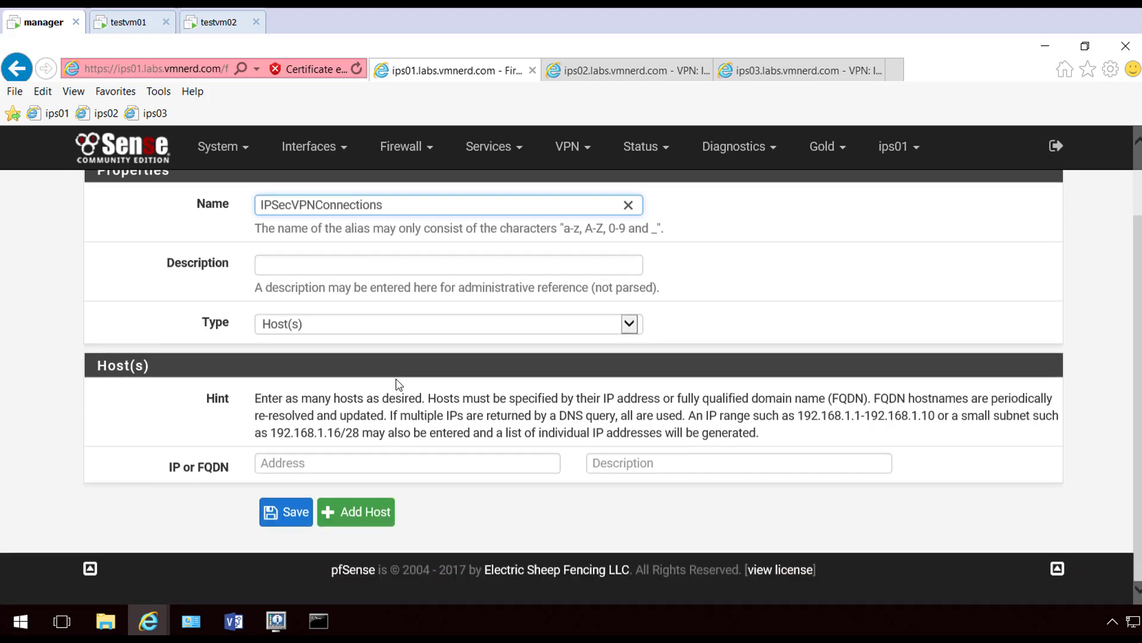
{"action": "left_click", "coordinate": [282, 461]}
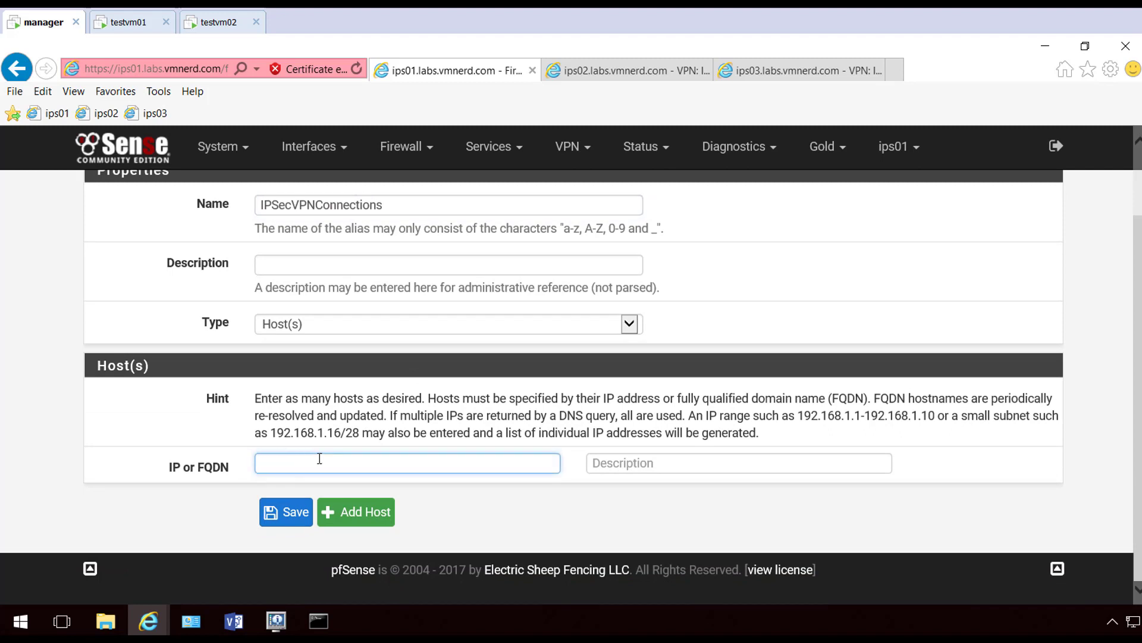
{"action": "type", "text": "10.179.44.12"}
{"action": "left_click_drag", "start_coordinate": [289, 463], "coordinate": [229, 465]}
{"action": "key", "text": "ctrl+c"}
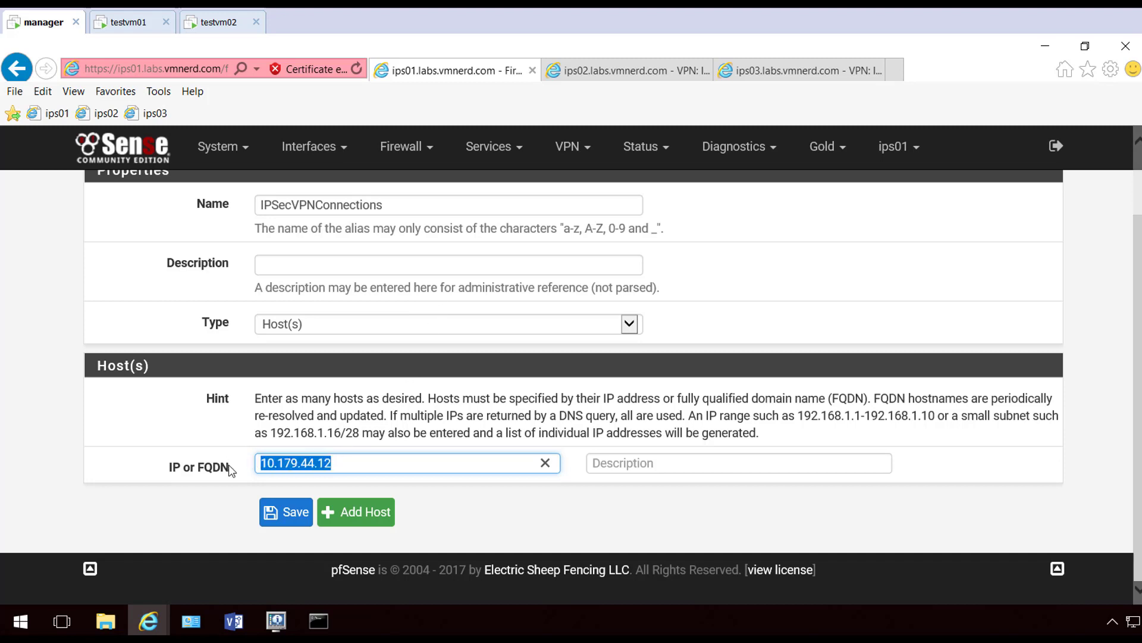
{"action": "left_click", "coordinate": [344, 514]}
{"action": "left_click", "coordinate": [325, 506]}
{"action": "key", "text": "ctrl+v"}
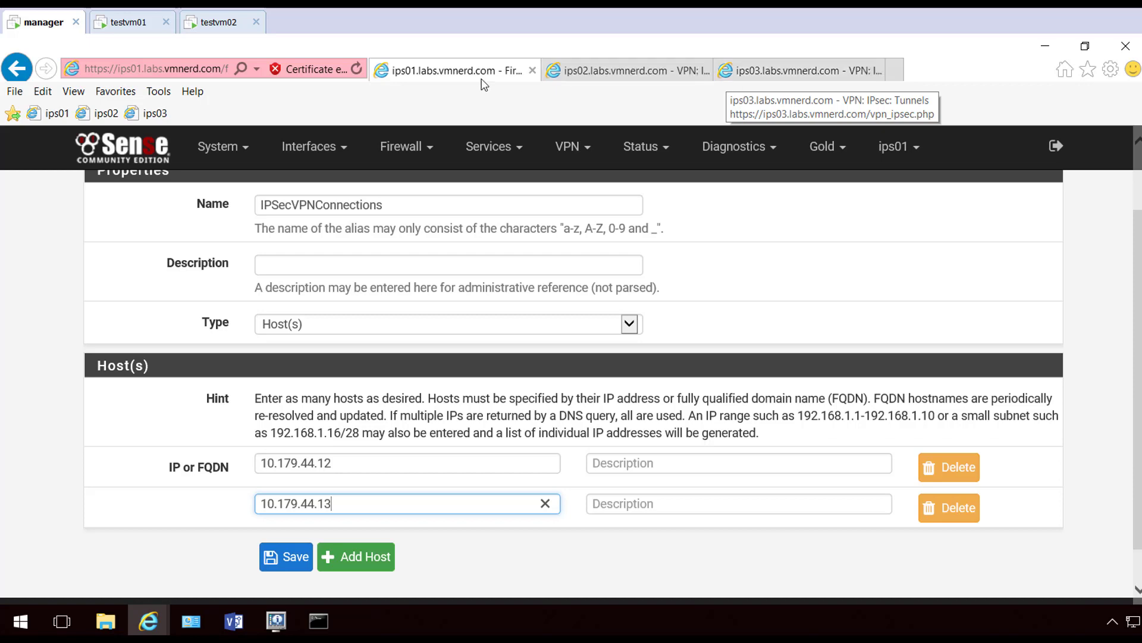
Save the alias, apply the changes, and move to the ips02 tab
{"action": "left_click", "coordinate": [296, 557]}
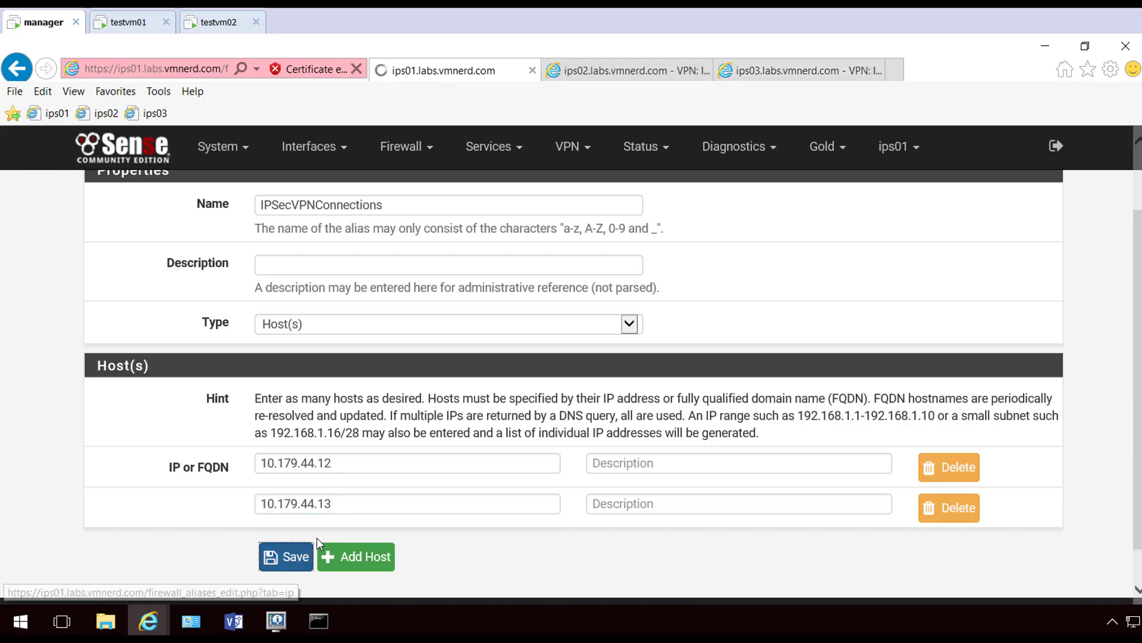
{"action": "left_click", "coordinate": [982, 286]}
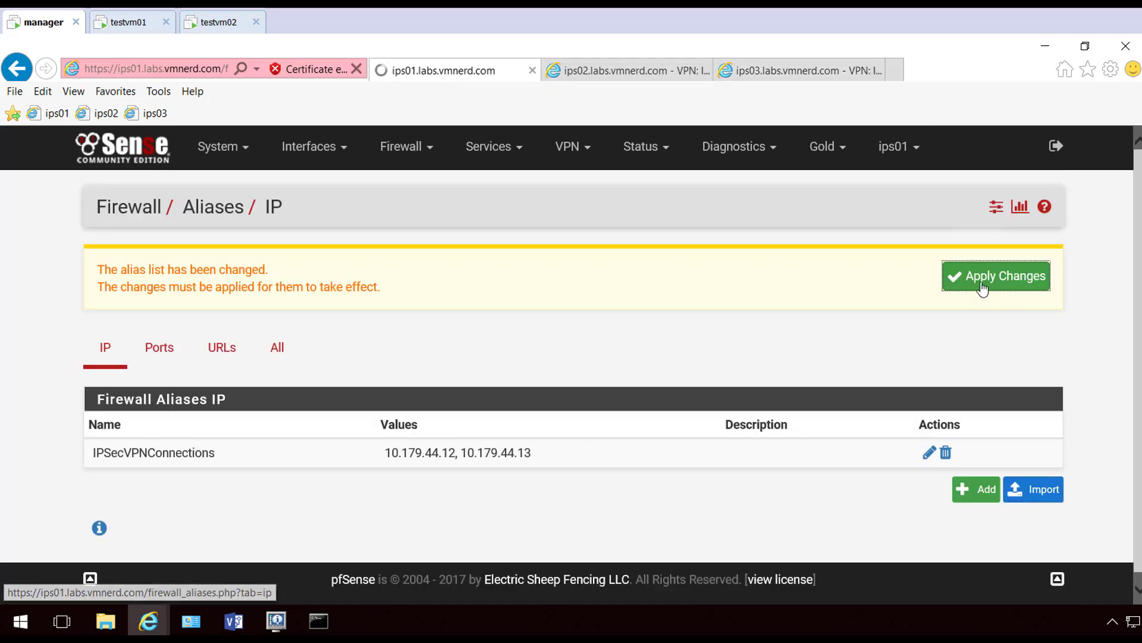
{"action": "left_click", "coordinate": [1044, 269]}
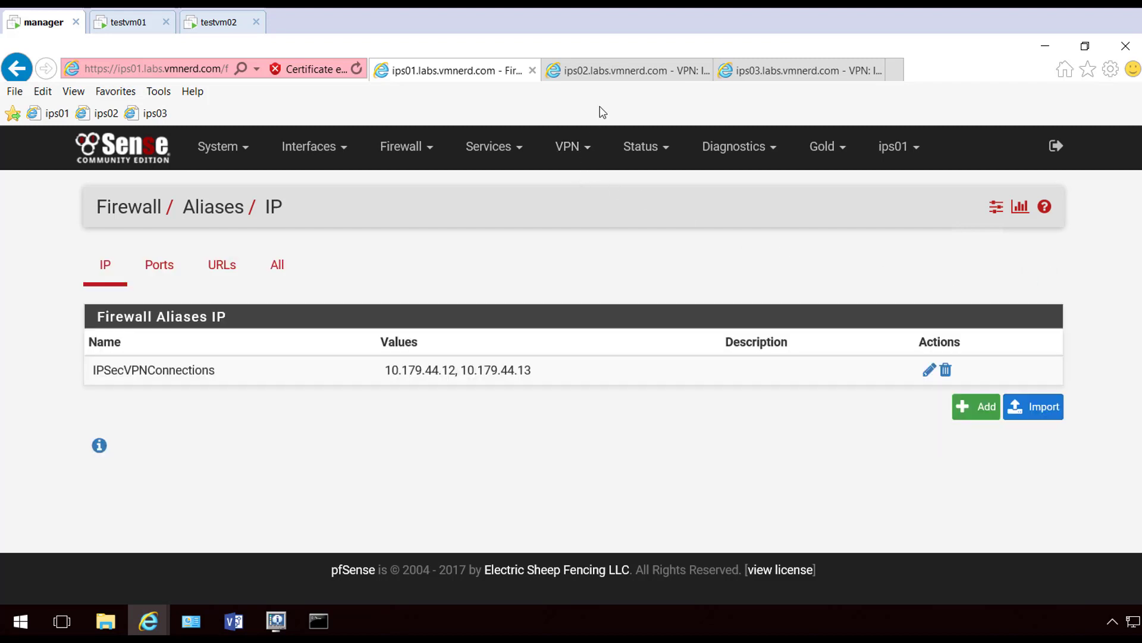
{"action": "left_click", "coordinate": [625, 71]}
On ips02, create a new alias IPSecVPNConnections and enter its first host address
{"action": "left_click", "coordinate": [408, 148]}
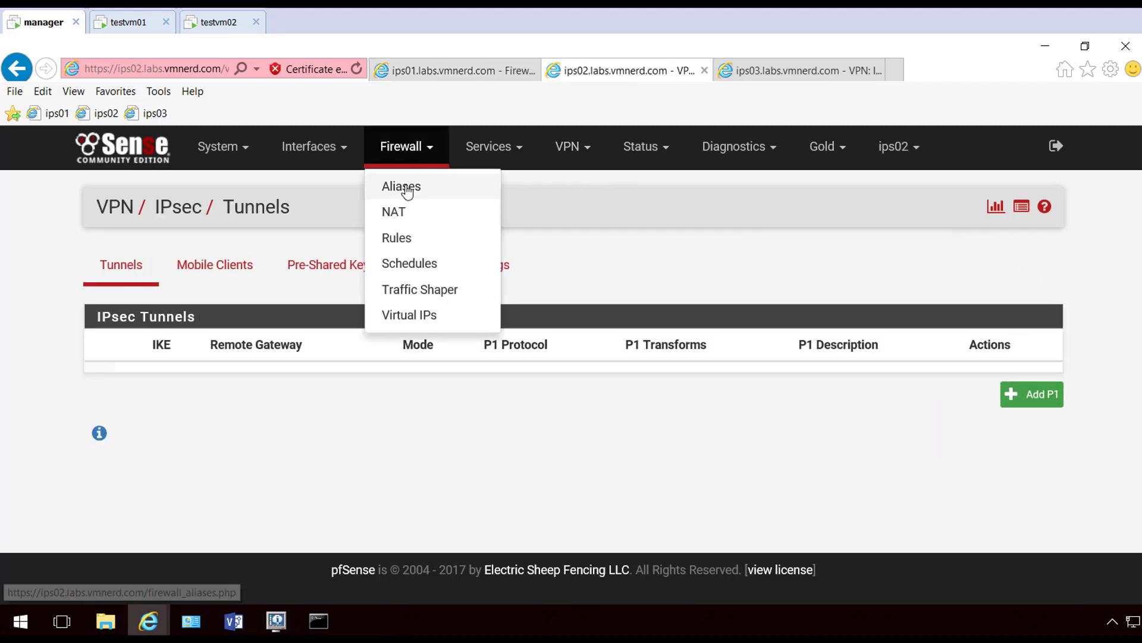
{"action": "left_click", "coordinate": [407, 190]}
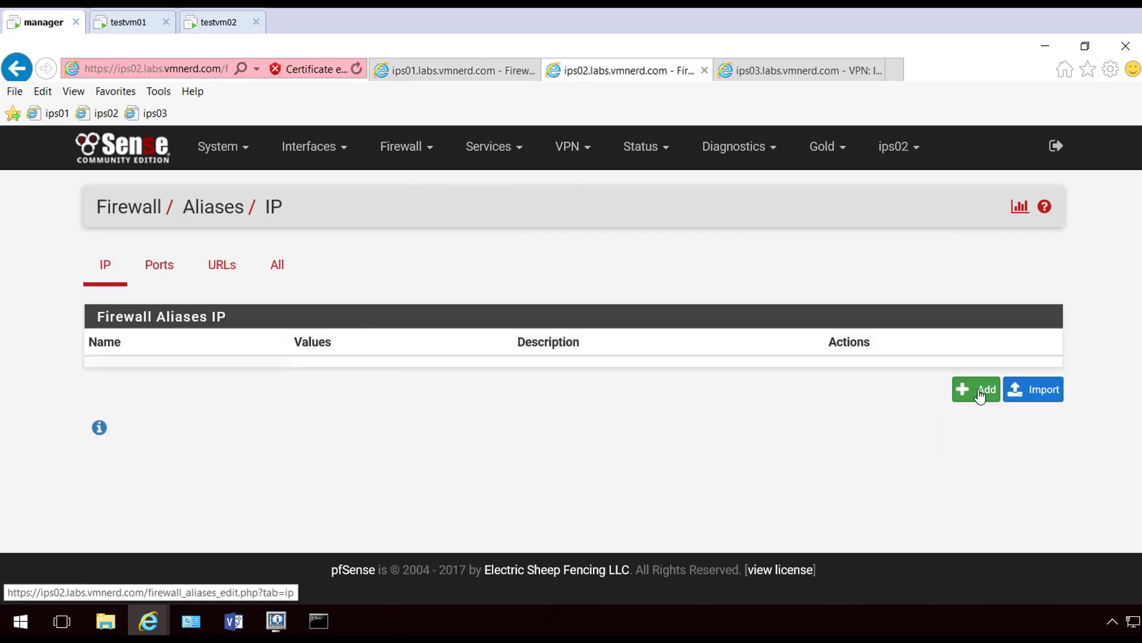
{"action": "left_click", "coordinate": [972, 390]}
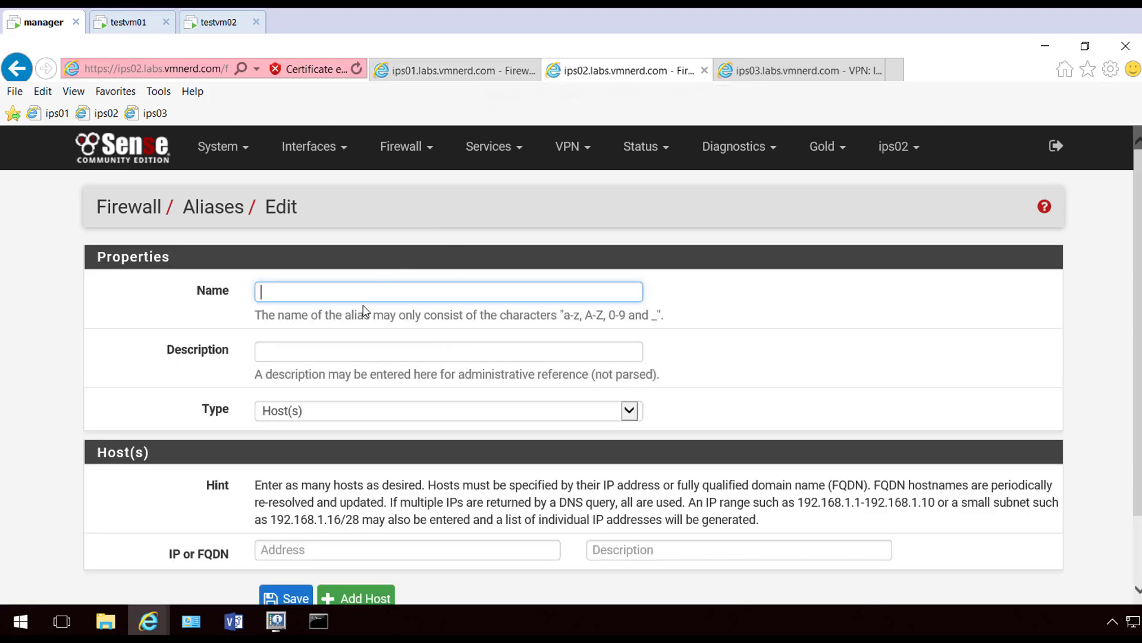
{"action": "type", "text": "IPSecVPNCO"}
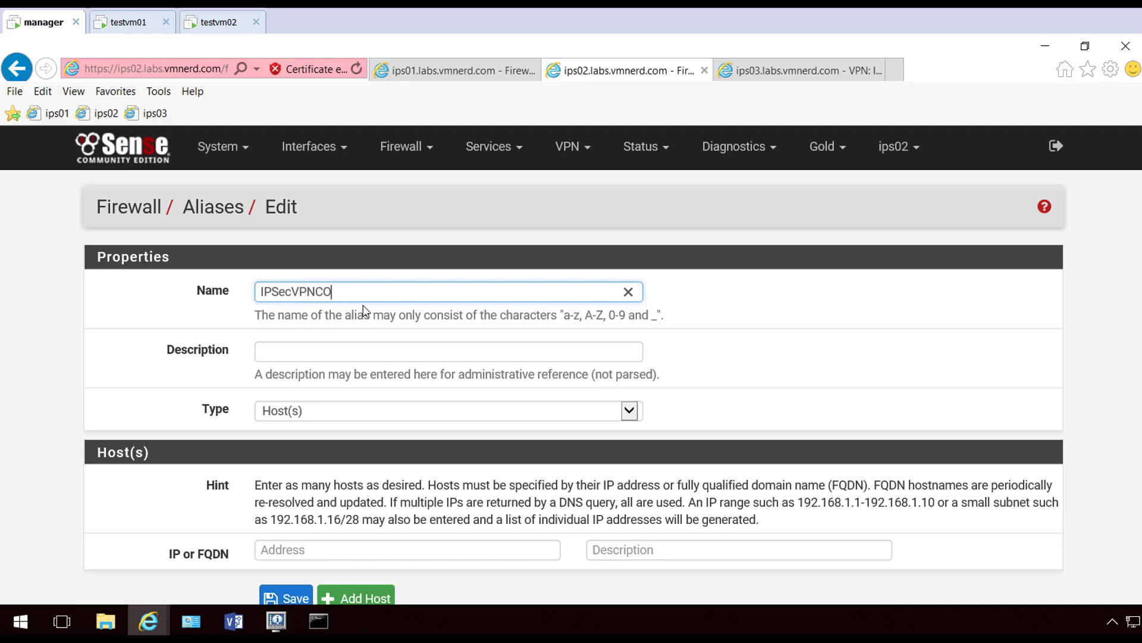
{"action": "type", "text": "nnecnnections"}
{"action": "left_click", "coordinate": [315, 551]}
{"action": "type", "text": "10.179.44.12"}
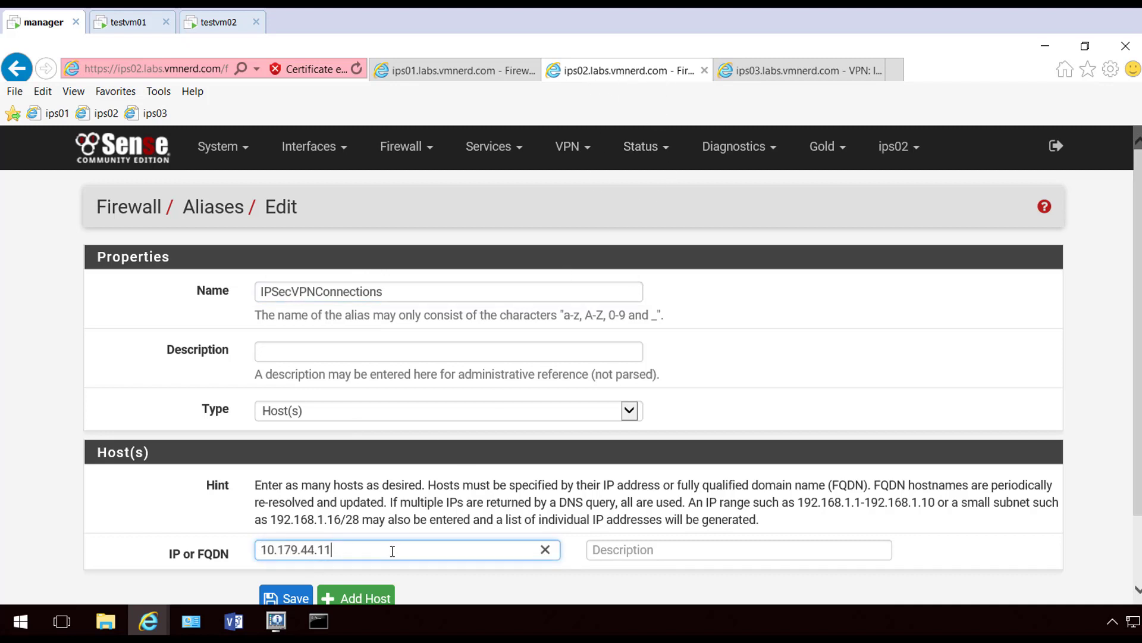
Add a second host address to the alias, then save and apply it
{"action": "left_click", "coordinate": [385, 599]}
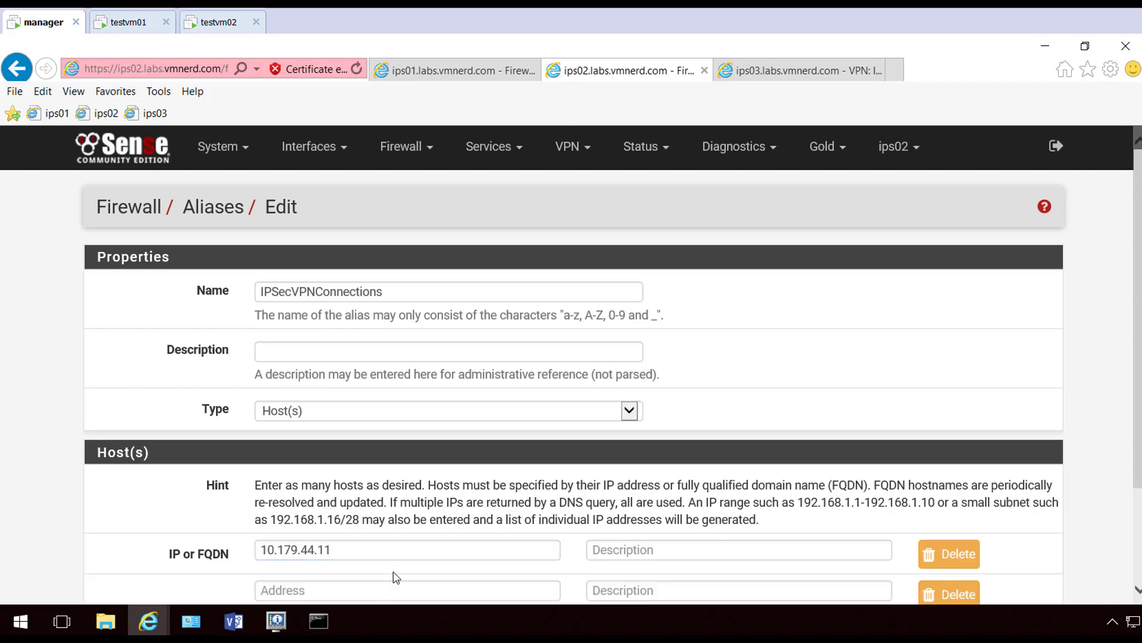
{"action": "left_click", "coordinate": [357, 591]}
{"action": "type", "text": "10.179.44.12"}
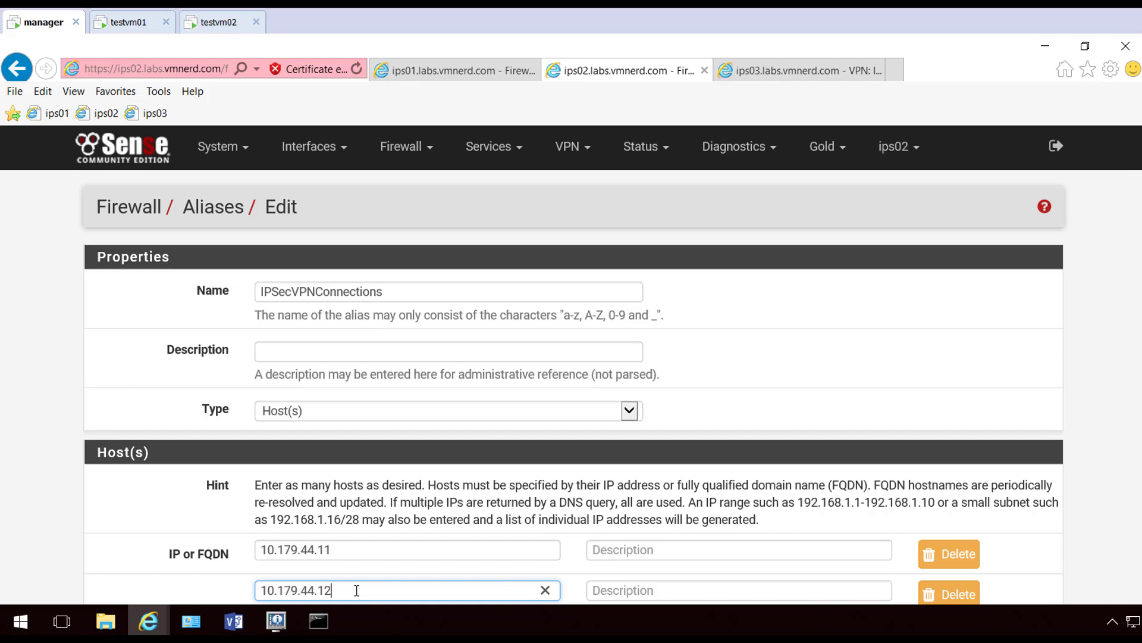
{"action": "scroll", "coordinate": [356, 591], "scroll_direction": "down", "scroll_amount": 2}
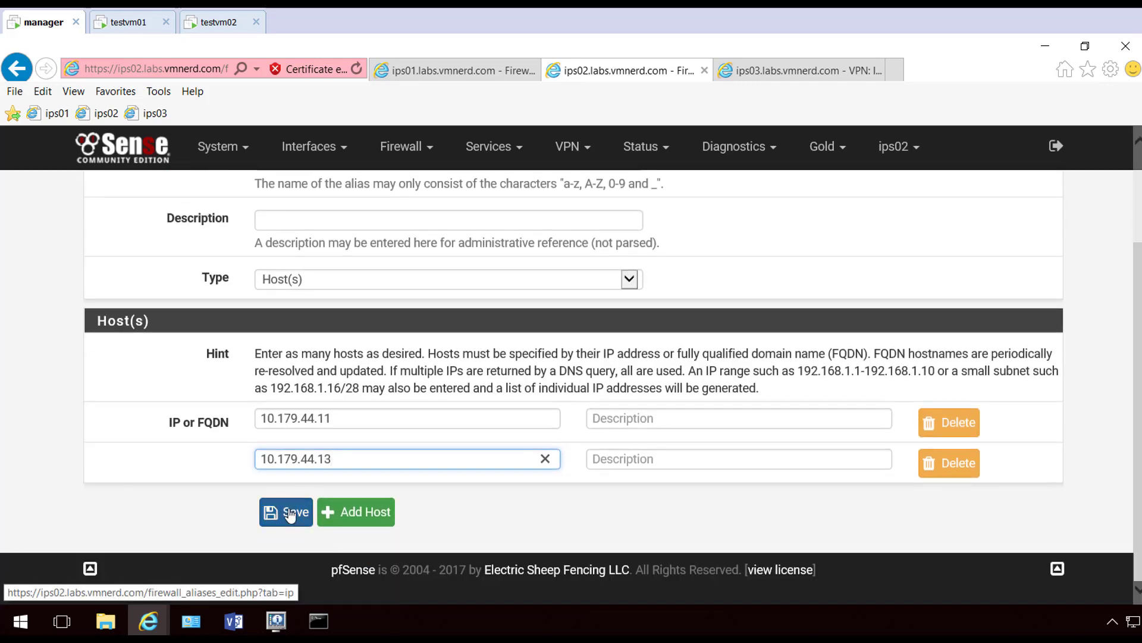
{"action": "left_click", "coordinate": [296, 510]}
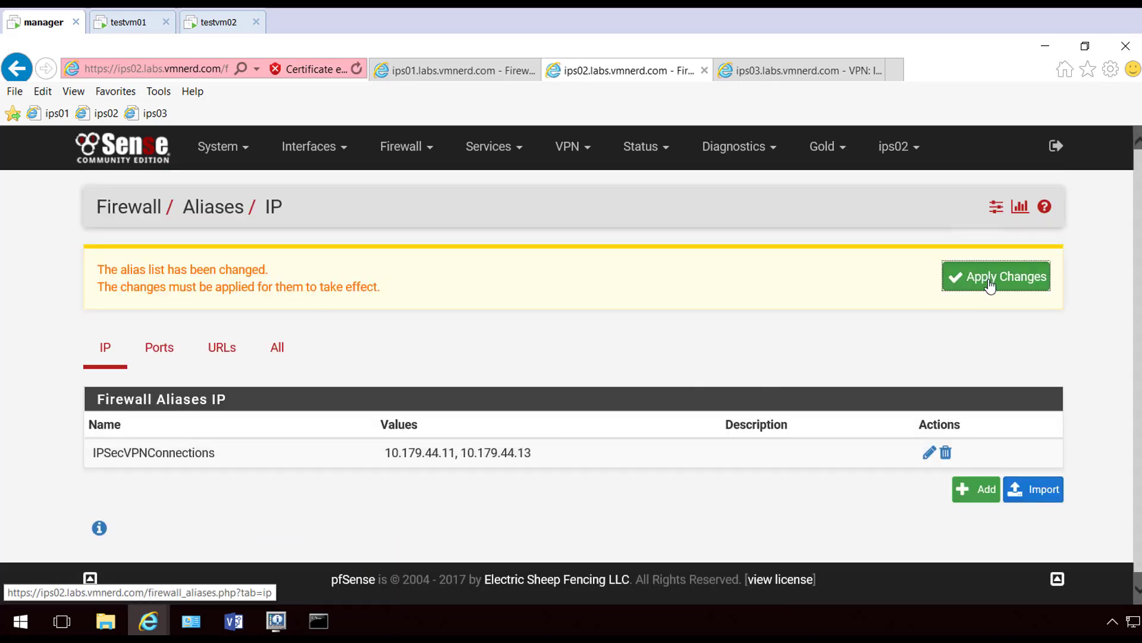
{"action": "left_click", "coordinate": [988, 279]}
{"action": "left_click", "coordinate": [1039, 272]}
On ips03, create a new alias IPSecVPNConnections and enter its first host address
{"action": "left_click", "coordinate": [800, 70]}
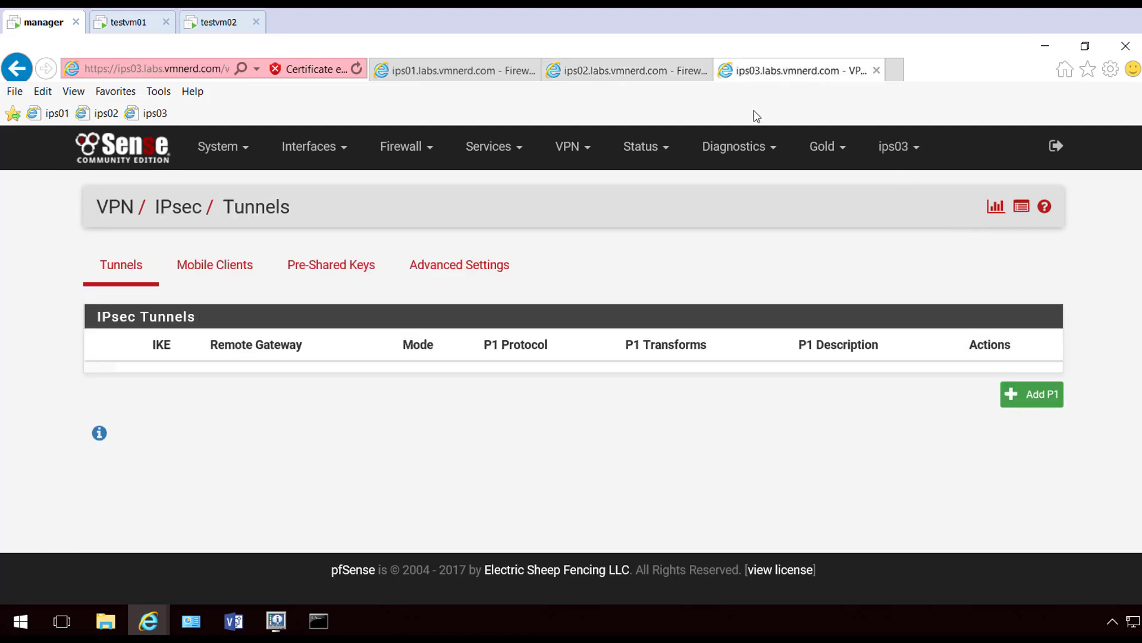
{"action": "left_click", "coordinate": [417, 152]}
{"action": "left_click", "coordinate": [409, 187]}
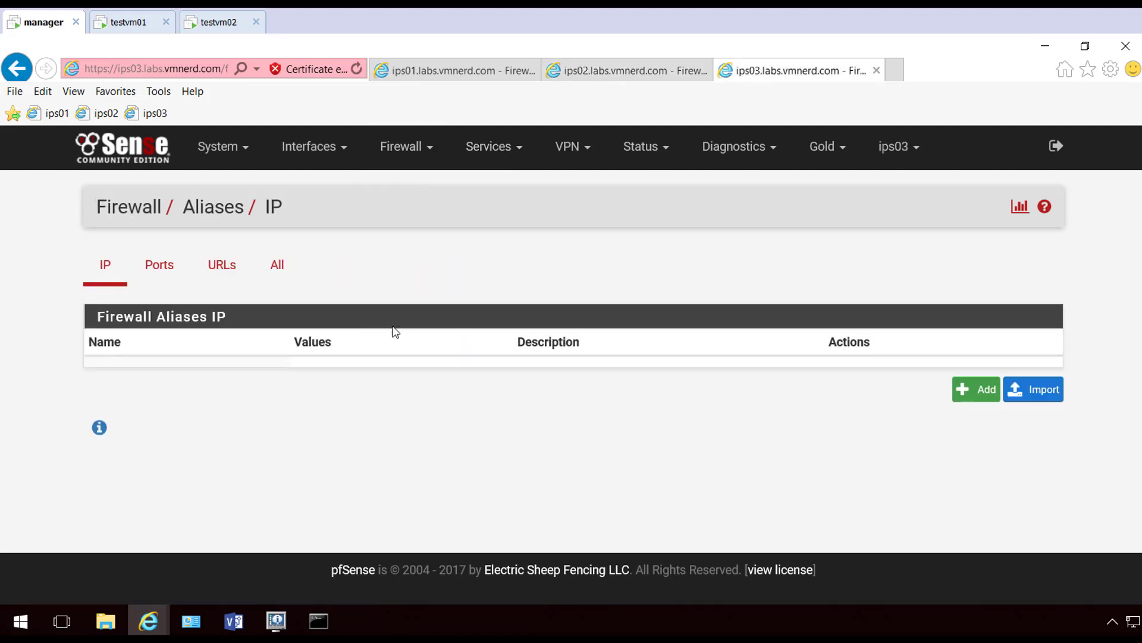
{"action": "left_click", "coordinate": [955, 397]}
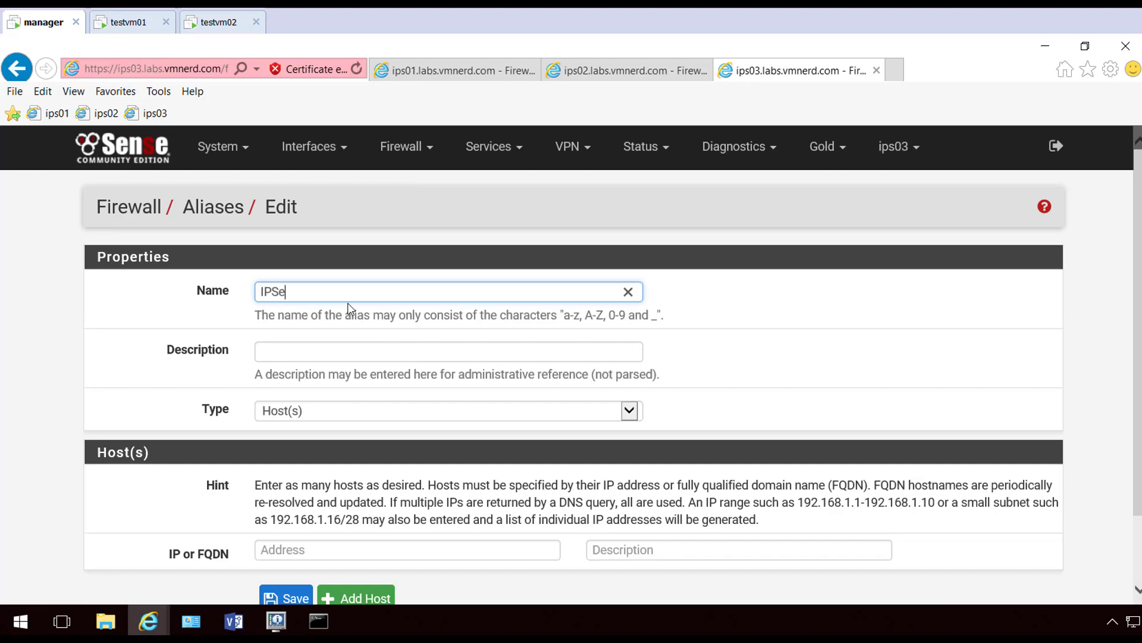
{"action": "type", "text": "IPSecVPNCOnn"}
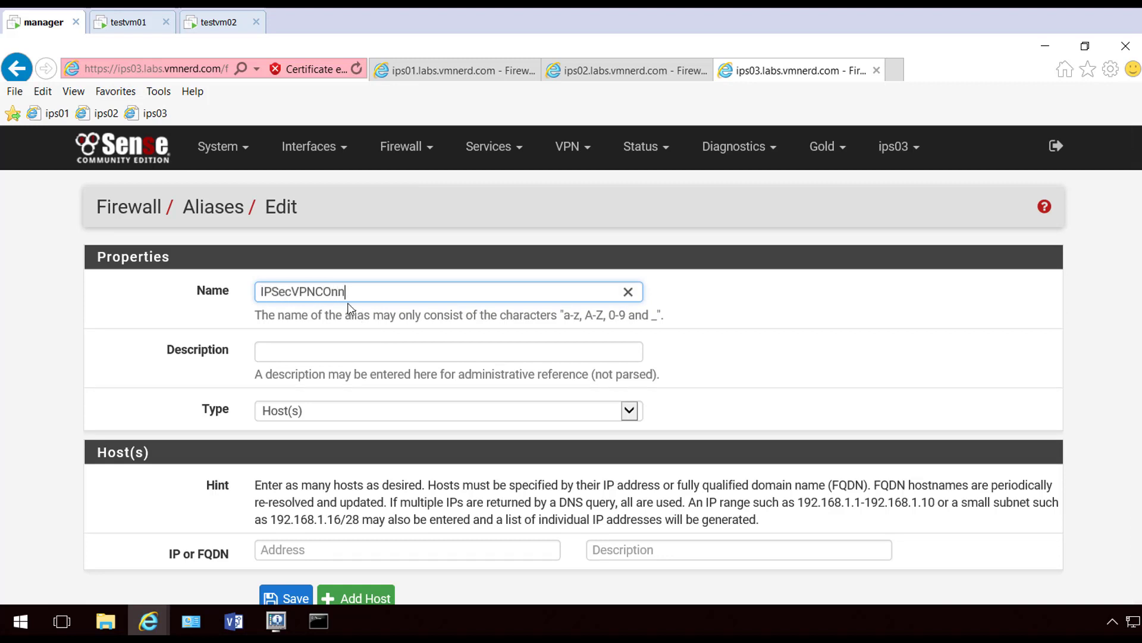
{"action": "type", "text": "nnections"}
{"action": "left_click", "coordinate": [328, 544]}
{"action": "type", "text": "10.179.44.12"}
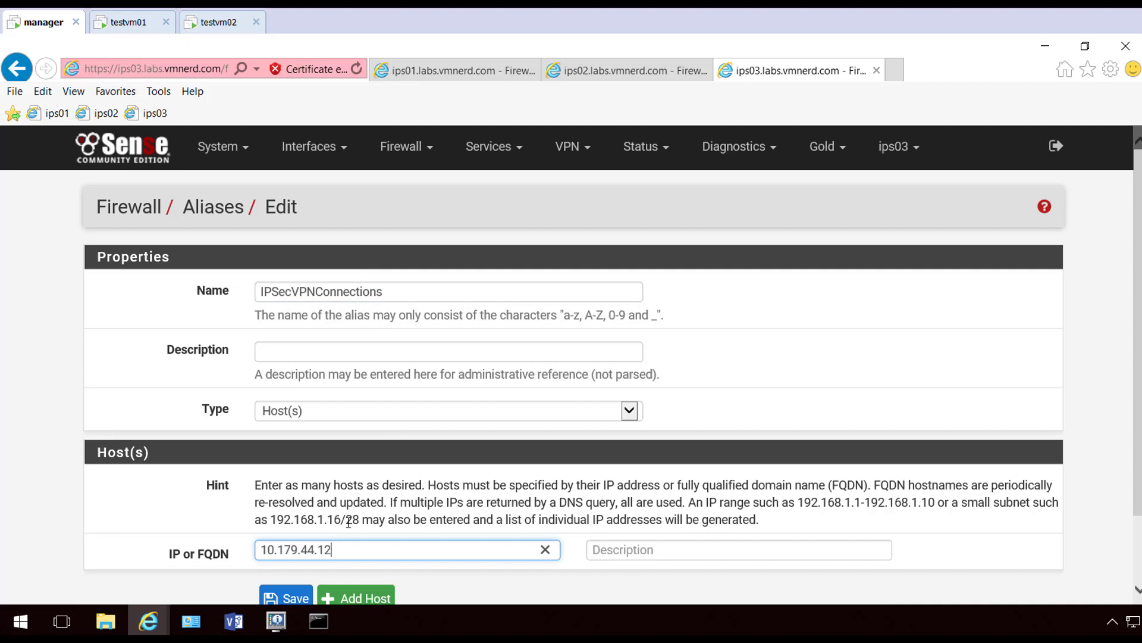
Set the alias hosts to 10.179.44.11 and 10.179.44.12, save, apply, and go to ips01
{"action": "scroll", "coordinate": [348, 521], "scroll_direction": "down", "scroll_amount": 1}
{"action": "left_click", "coordinate": [368, 527]}
{"action": "left_click", "coordinate": [318, 518]}
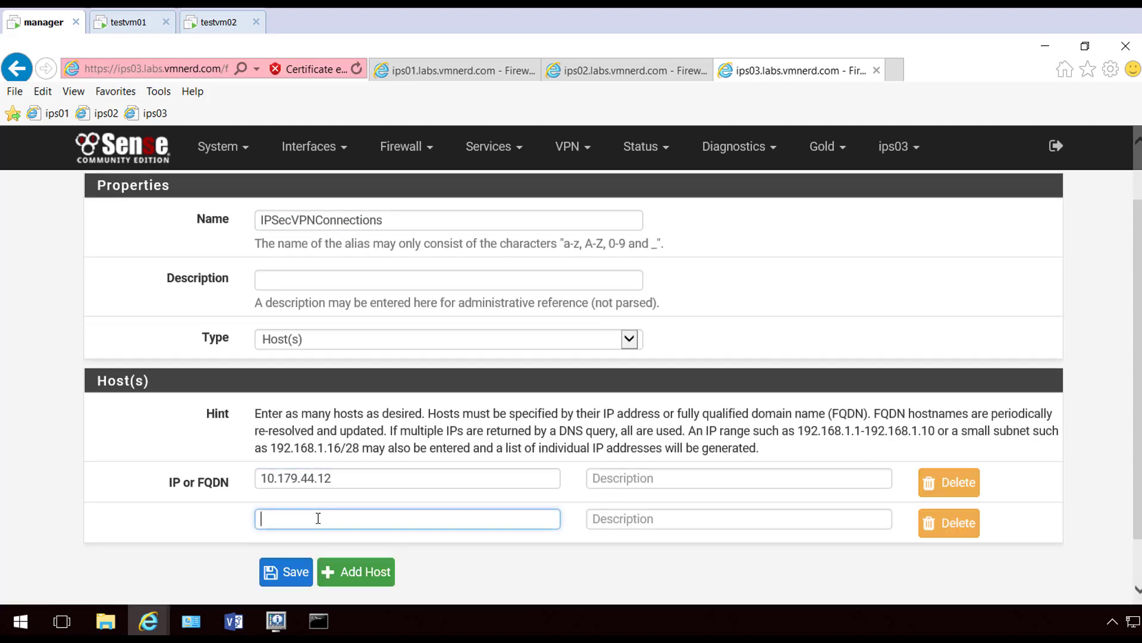
{"action": "type", "text": "10.179.44.12"}
{"action": "left_click", "coordinate": [345, 478]}
{"action": "key", "text": "BackSpace"}
{"action": "type", "text": "1"}
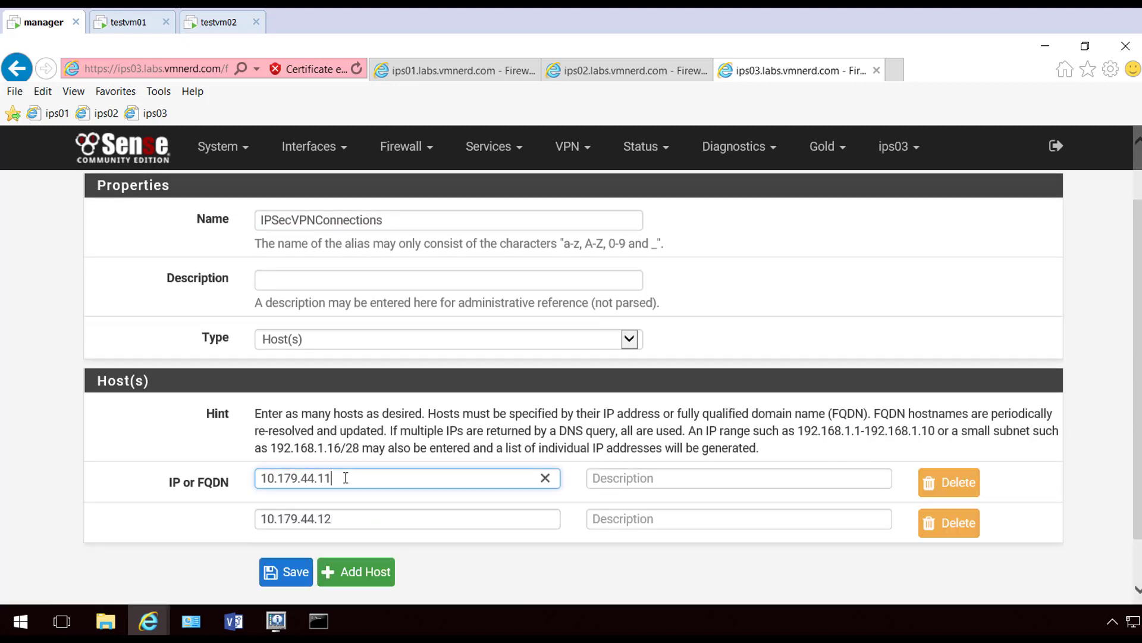
{"action": "left_click", "coordinate": [296, 572]}
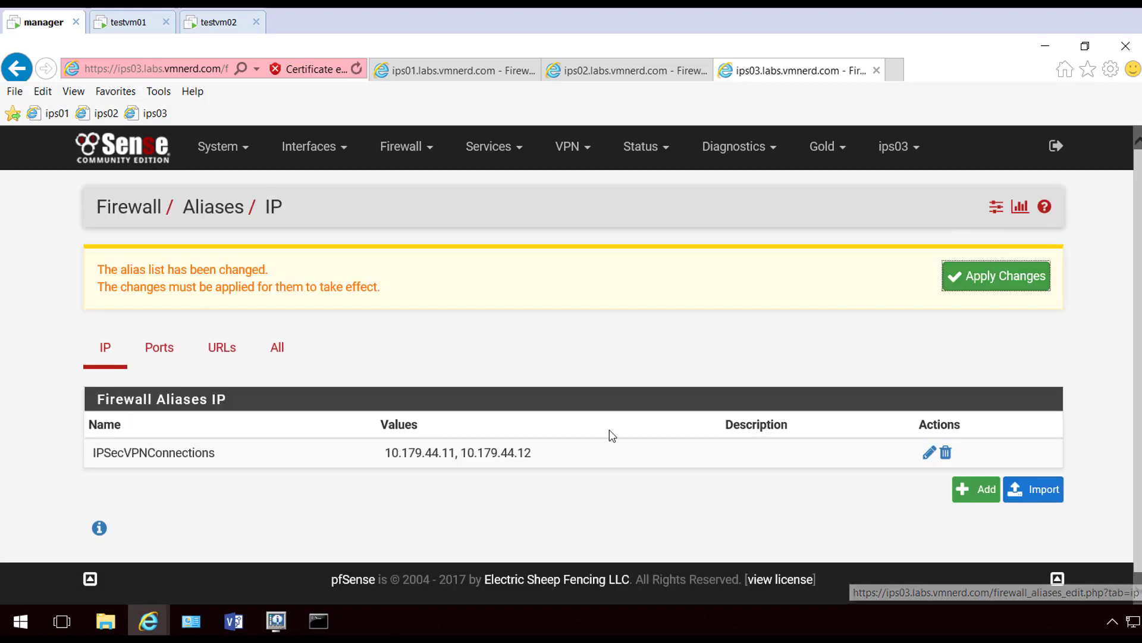
{"action": "left_click", "coordinate": [1026, 277]}
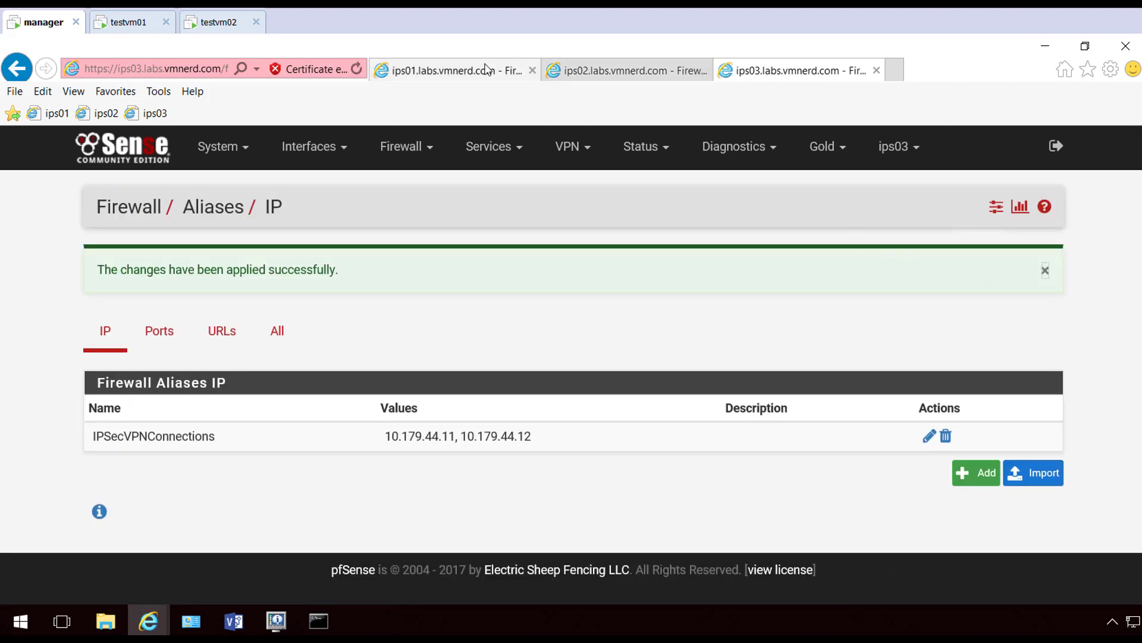
{"action": "left_click", "coordinate": [454, 71]}
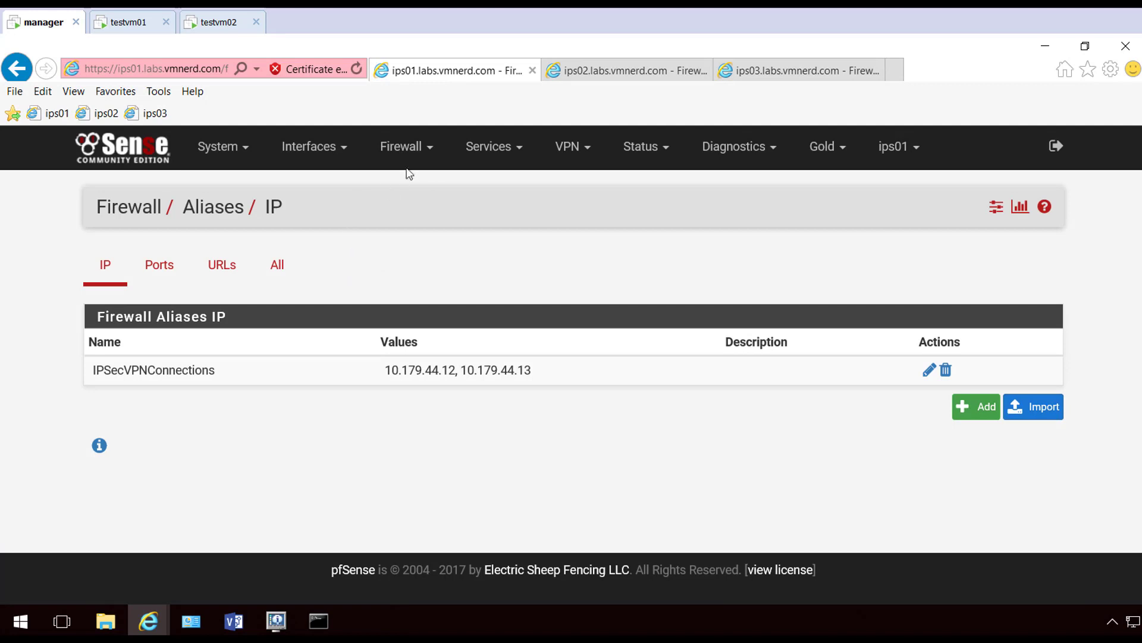
On ips01, add a new WAN firewall rule with protocol UDP
{"action": "left_click", "coordinate": [401, 146]}
{"action": "left_click", "coordinate": [403, 239]}
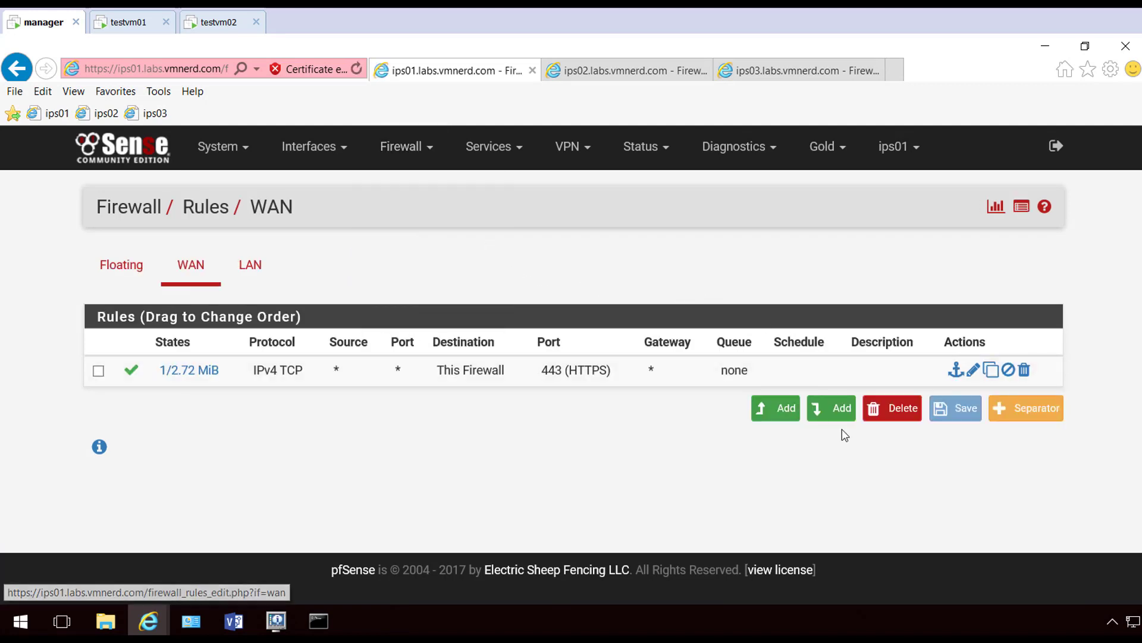
{"action": "left_click", "coordinate": [836, 409]}
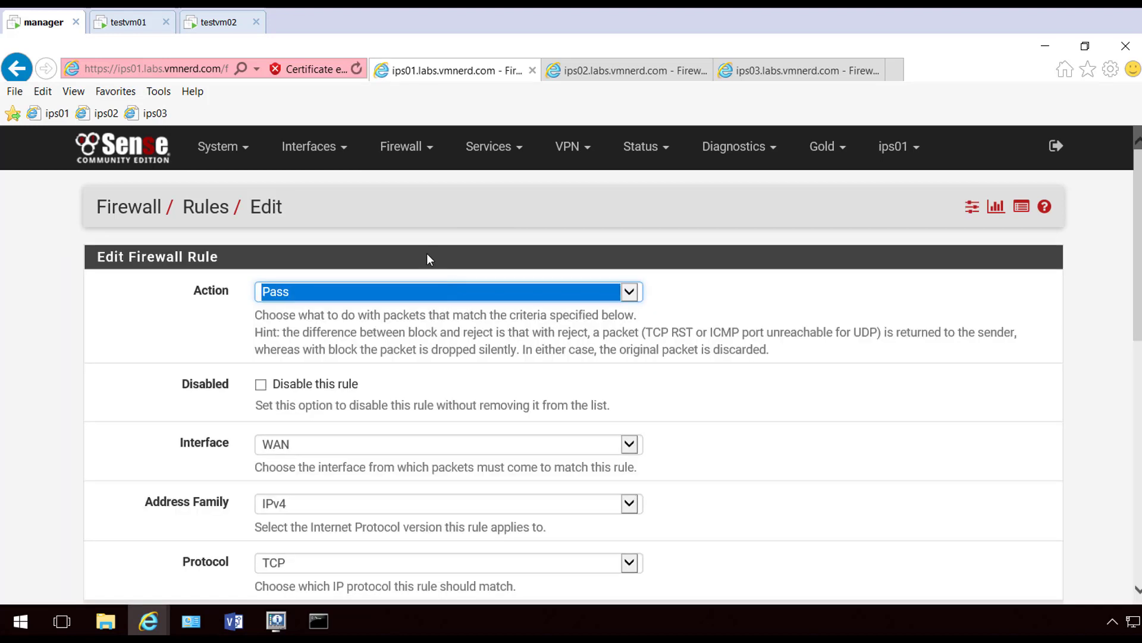
{"action": "left_click", "coordinate": [396, 151]}
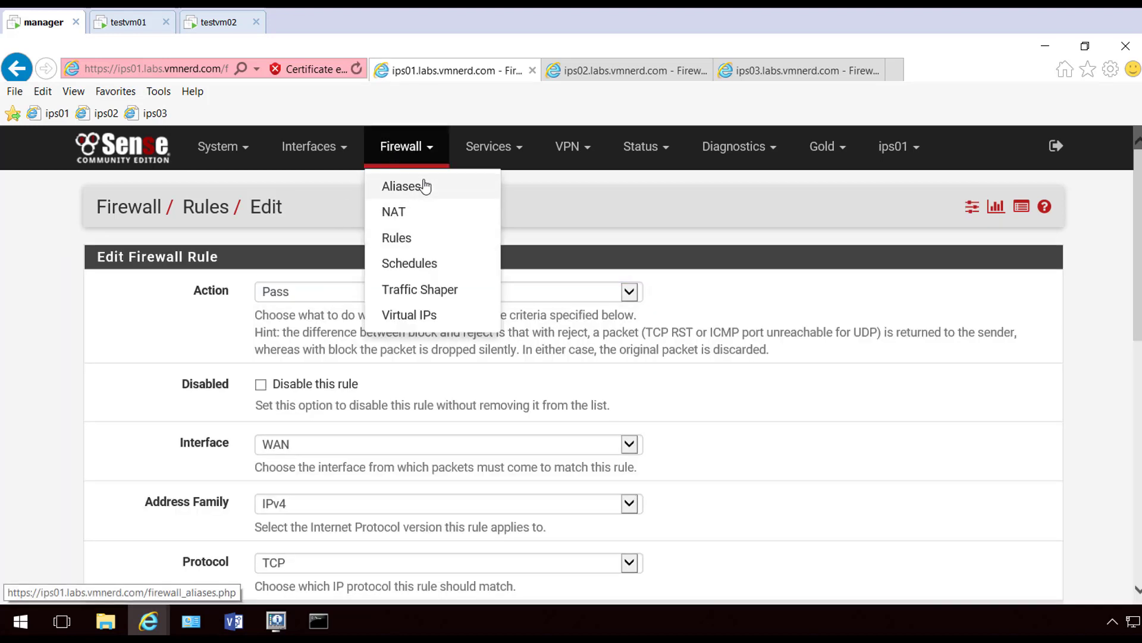
{"action": "left_click", "coordinate": [403, 237]}
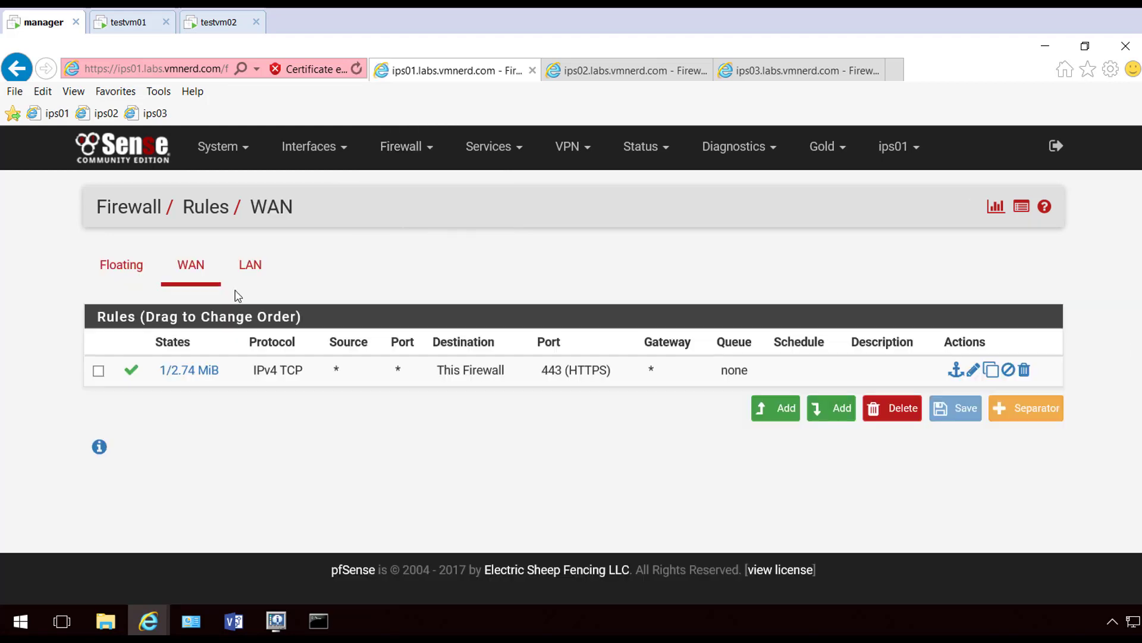
{"action": "left_click", "coordinate": [841, 408]}
{"action": "scroll", "coordinate": [777, 336], "scroll_direction": "down", "scroll_amount": 3}
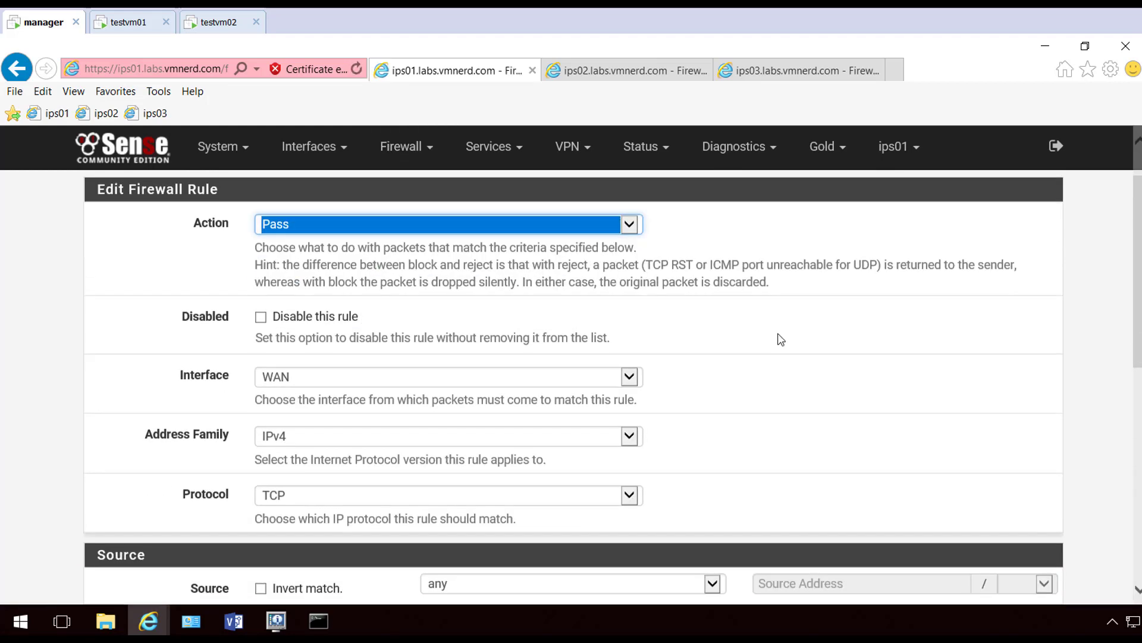
{"action": "scroll", "coordinate": [555, 382], "scroll_direction": "down", "scroll_amount": 1}
{"action": "left_click", "coordinate": [629, 350]}
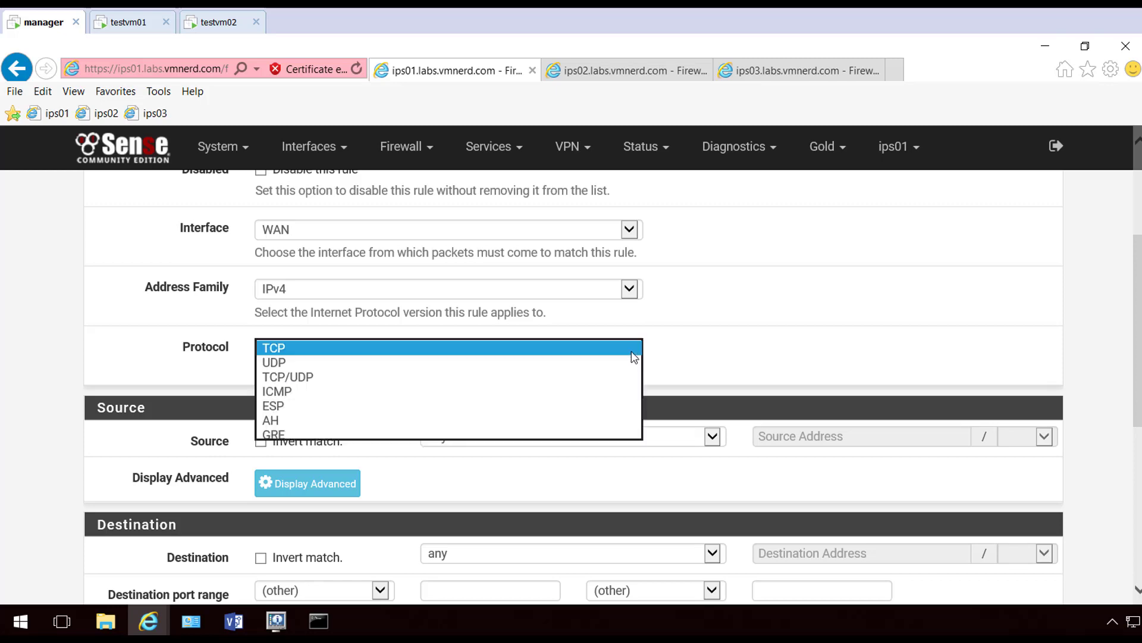
{"action": "left_click", "coordinate": [421, 363]}
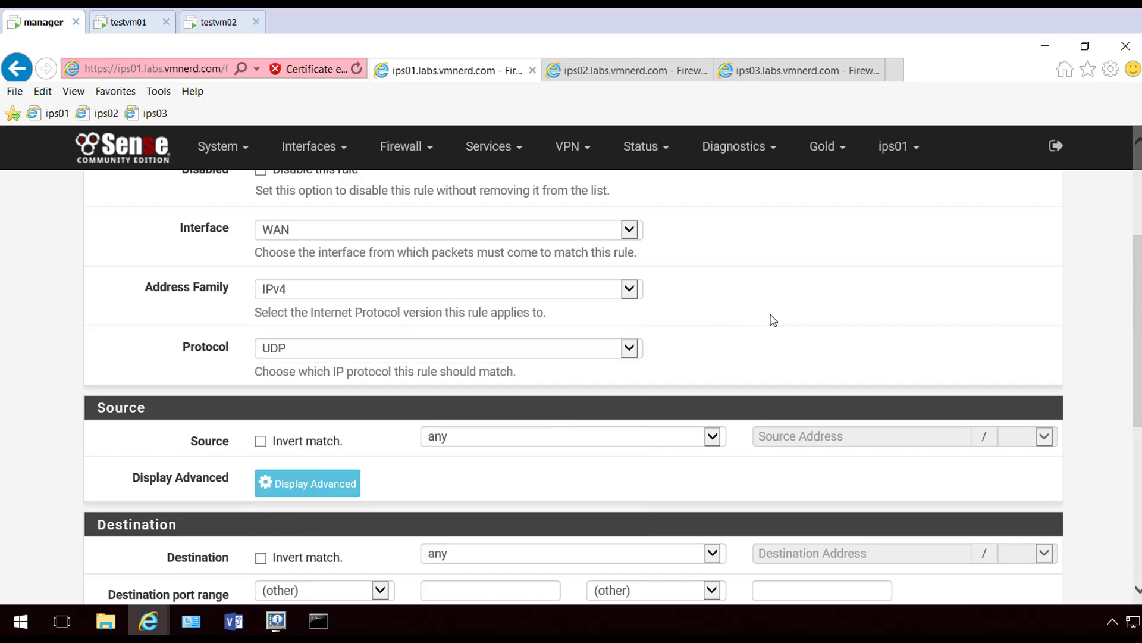
Set the rule source to alias IPSecVPNConnections and destination to WAN address
{"action": "scroll", "coordinate": [738, 316], "scroll_direction": "down", "scroll_amount": 2}
{"action": "left_click", "coordinate": [712, 294]}
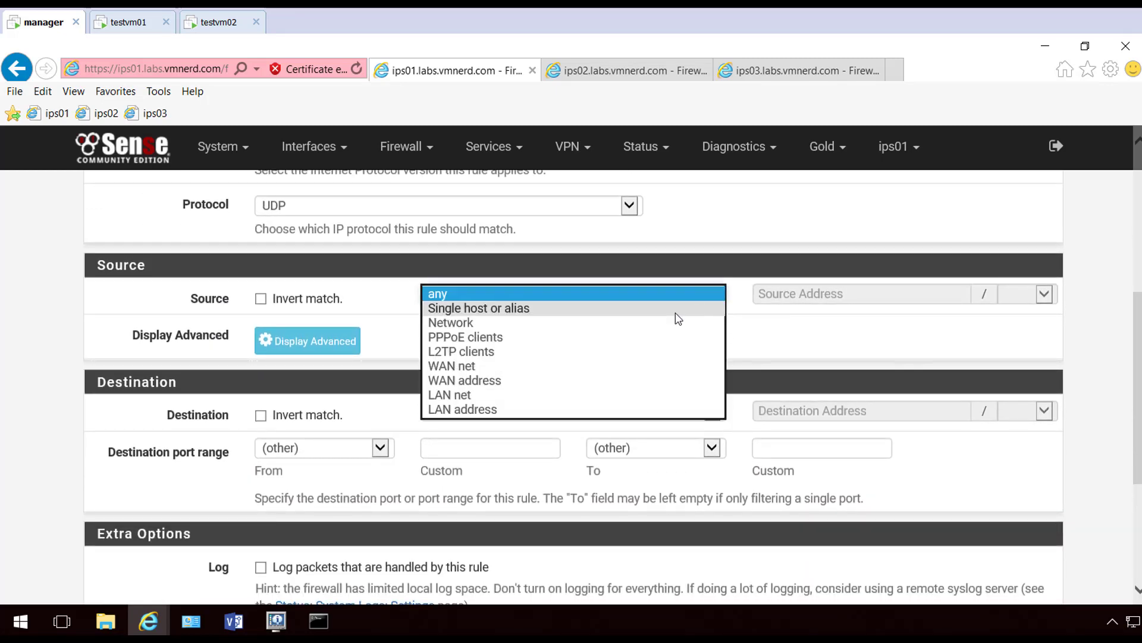
{"action": "left_click", "coordinate": [677, 309]}
{"action": "left_click", "coordinate": [805, 303]}
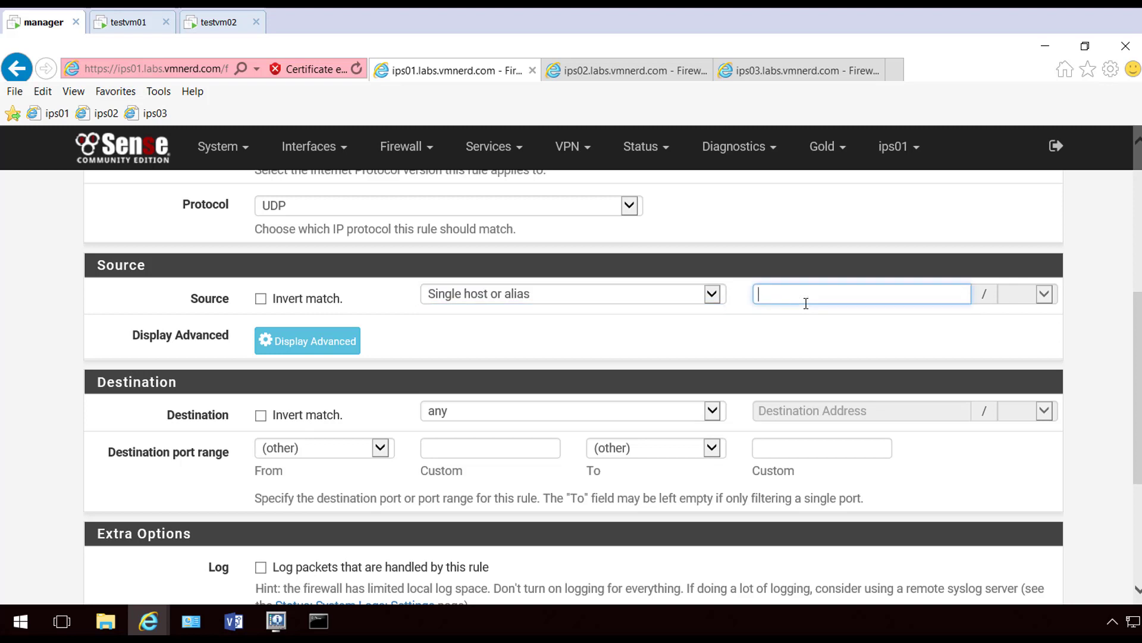
{"action": "type", "text": "IP"}
{"action": "left_click", "coordinate": [825, 320]}
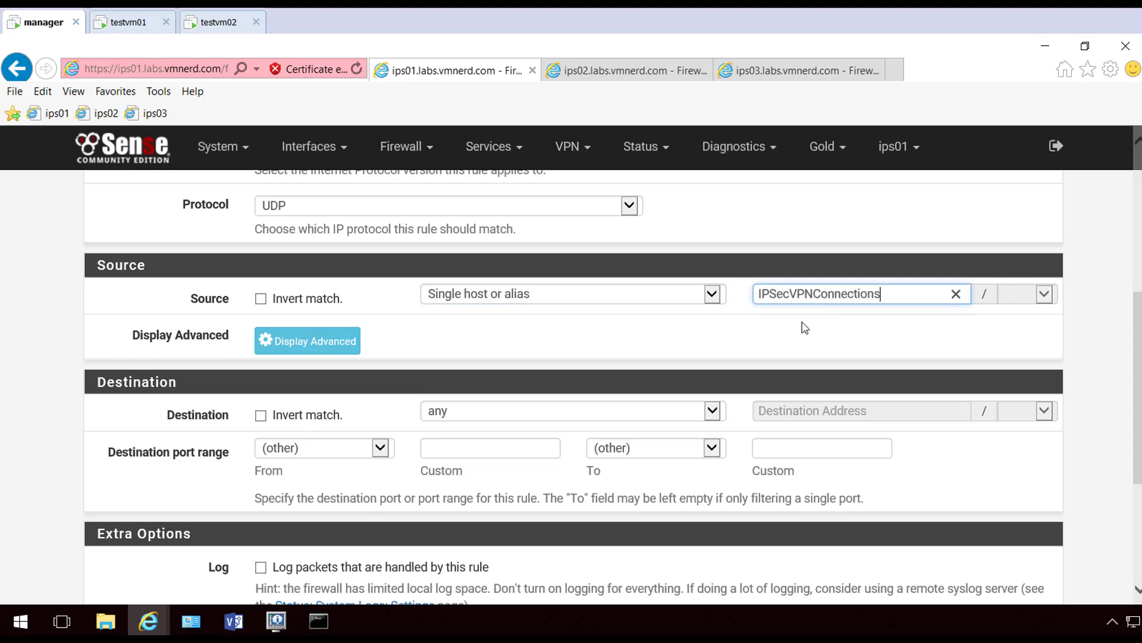
{"action": "left_click", "coordinate": [717, 414]}
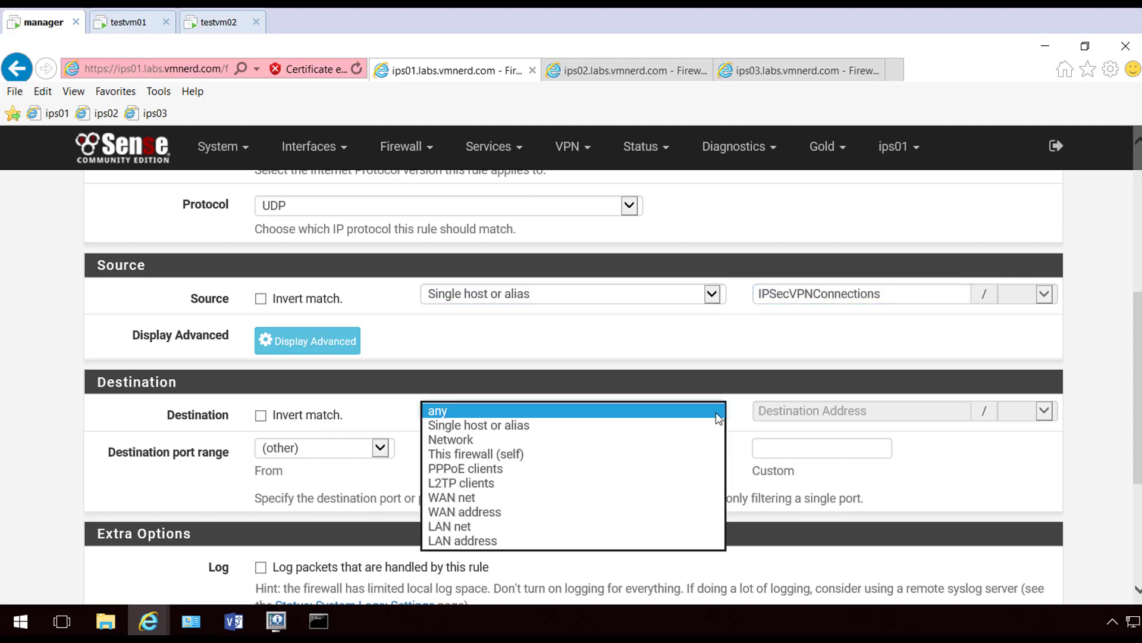
{"action": "left_click", "coordinate": [605, 511]}
Set destination port ISAKMP (500), save and apply the rule, then go to ips02
{"action": "left_click", "coordinate": [380, 448]}
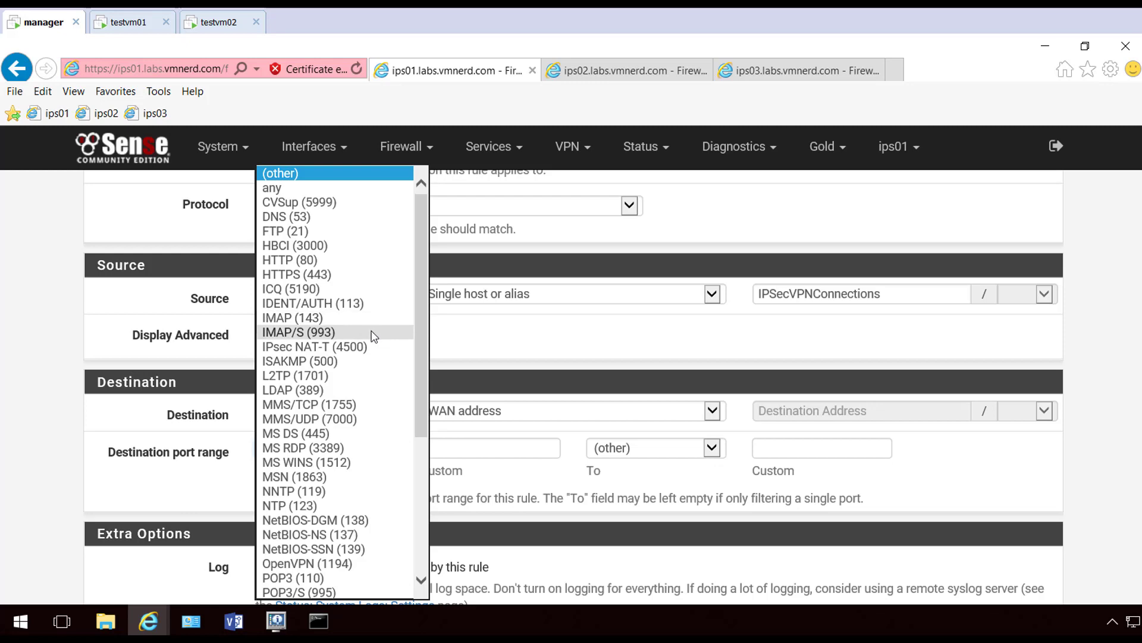
{"action": "scroll", "coordinate": [372, 335], "scroll_direction": "down", "scroll_amount": 4}
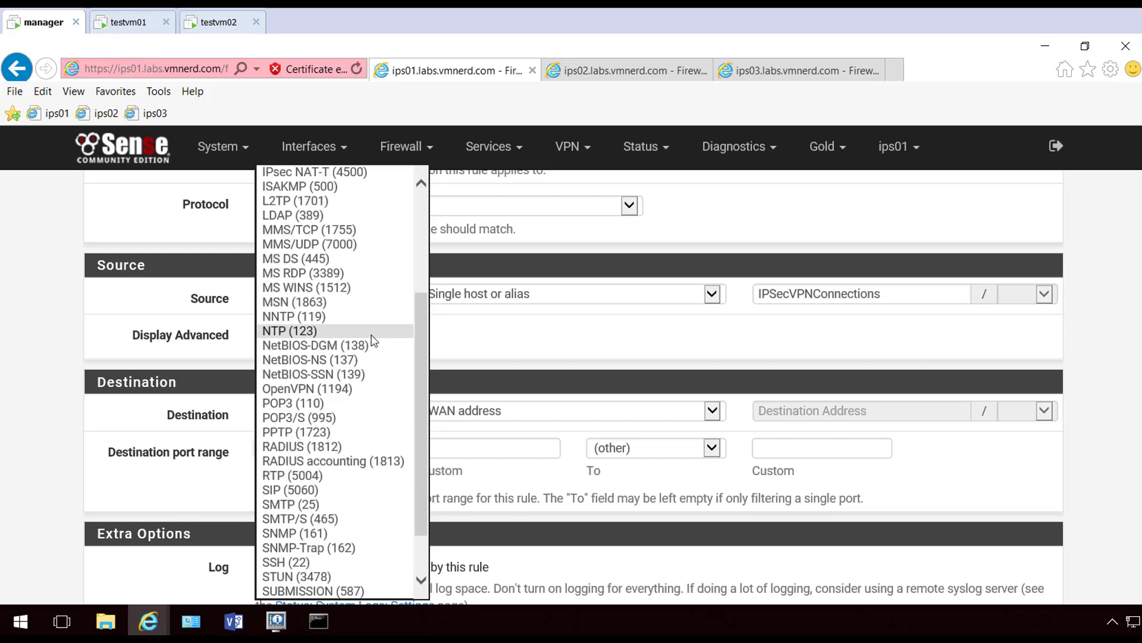
{"action": "scroll", "coordinate": [373, 337], "scroll_direction": "down", "scroll_amount": 1}
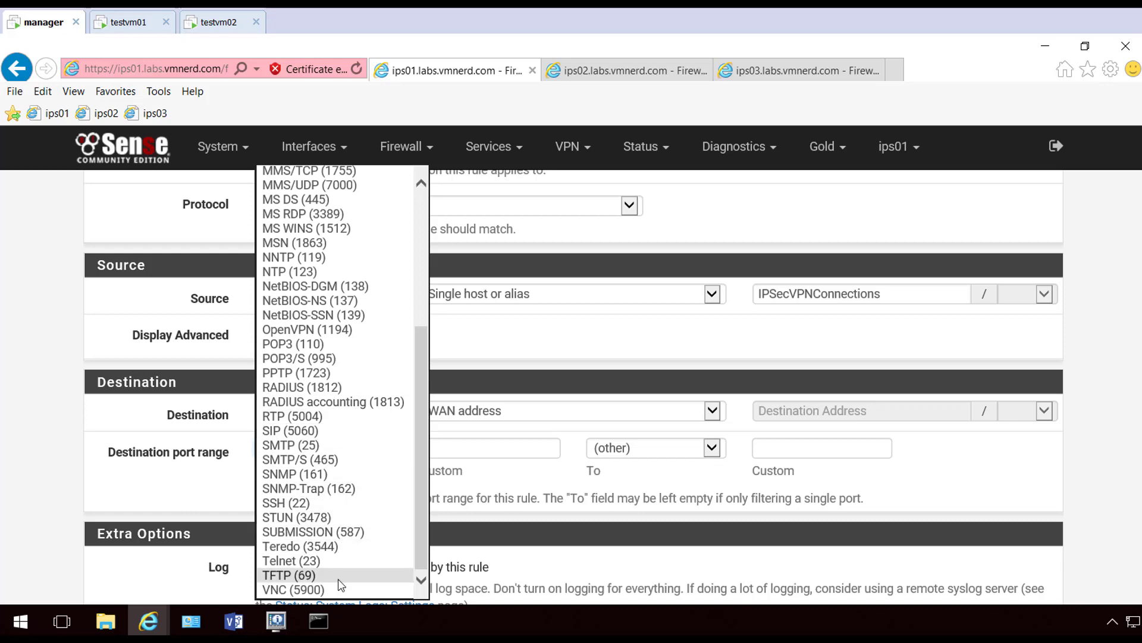
{"action": "scroll", "coordinate": [343, 581], "scroll_direction": "up", "scroll_amount": 3}
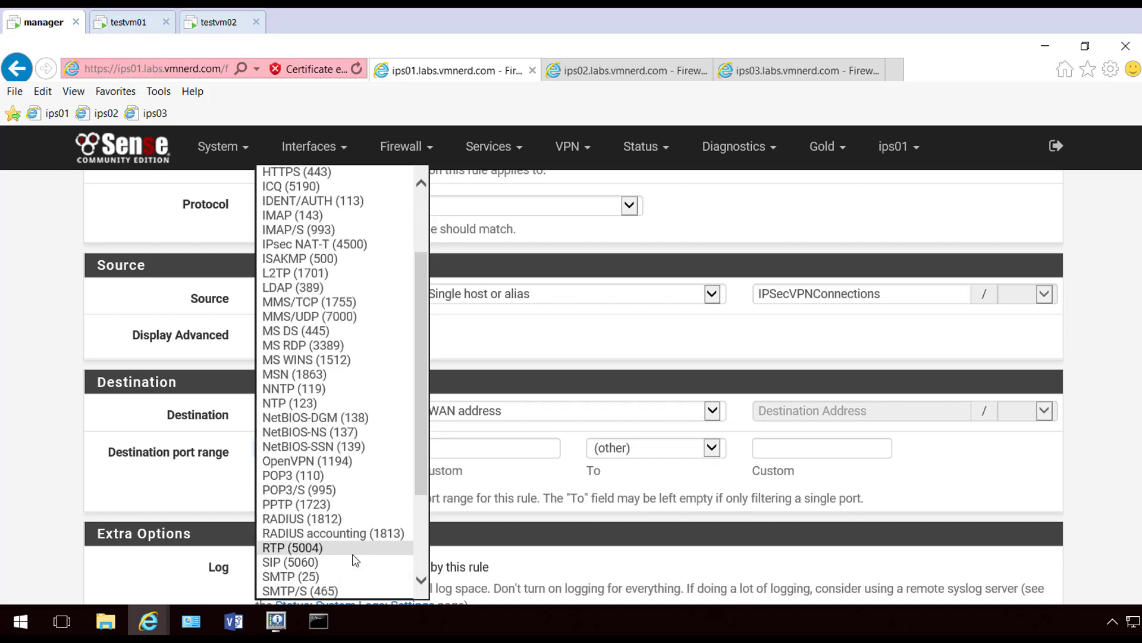
{"action": "left_click", "coordinate": [359, 260]}
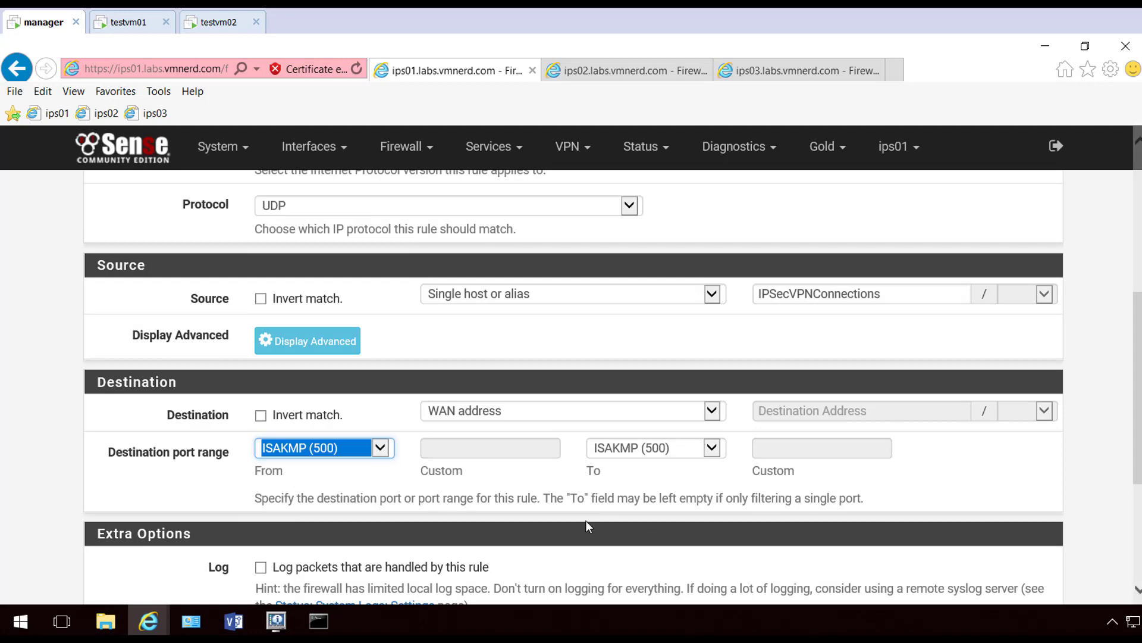
{"action": "left_click", "coordinate": [202, 491]}
{"action": "scroll", "coordinate": [205, 496], "scroll_direction": "down", "scroll_amount": 5}
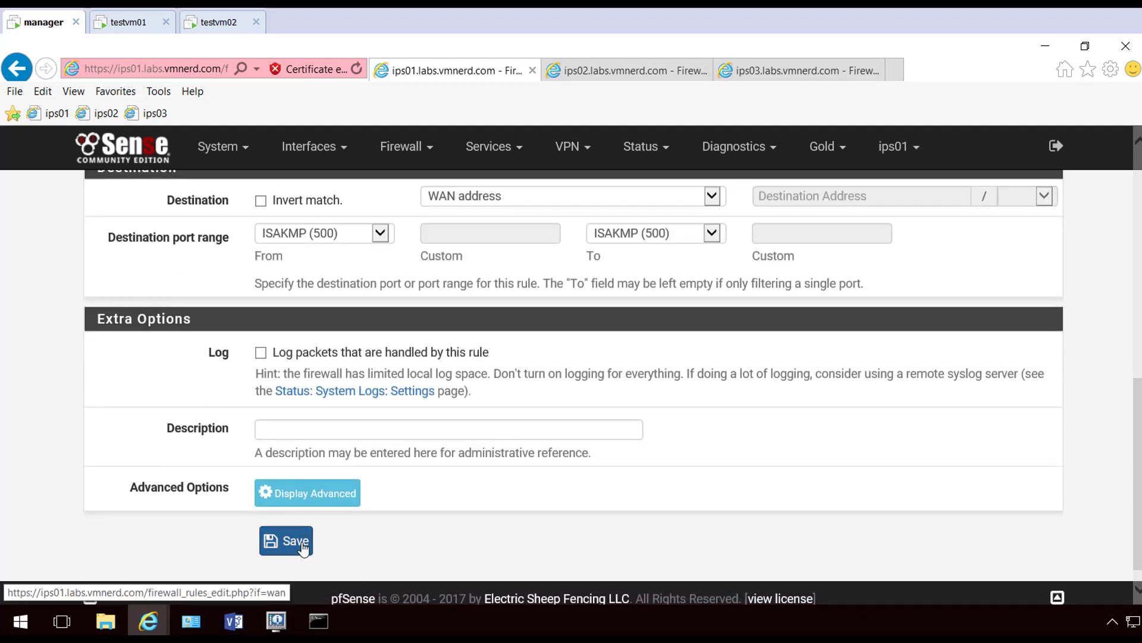
{"action": "left_click", "coordinate": [300, 544]}
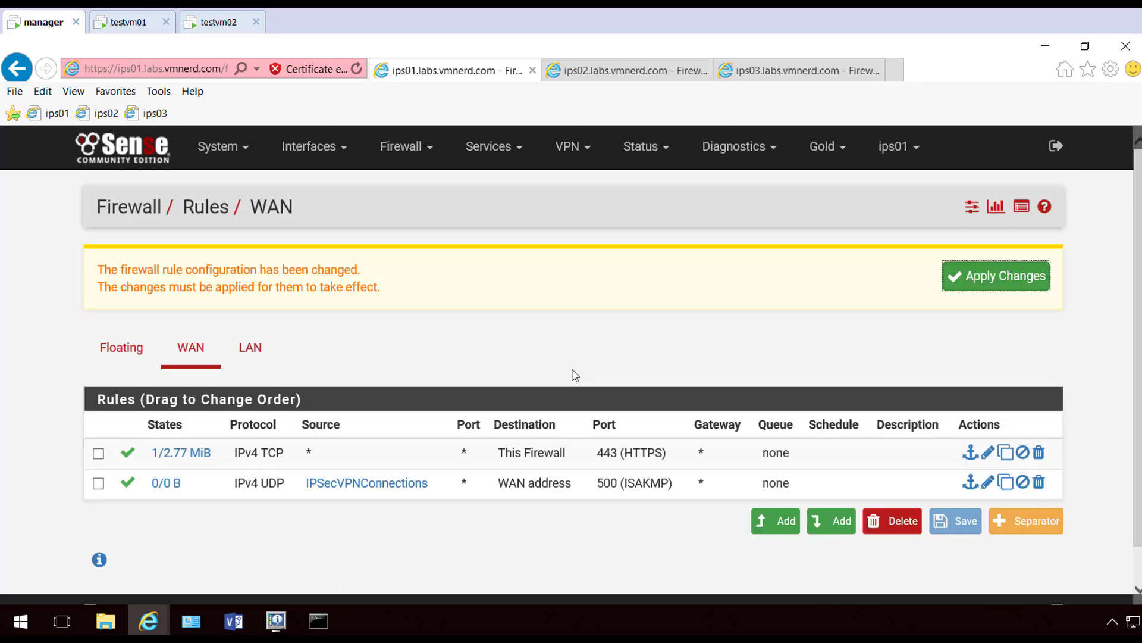
{"action": "left_click", "coordinate": [1005, 277]}
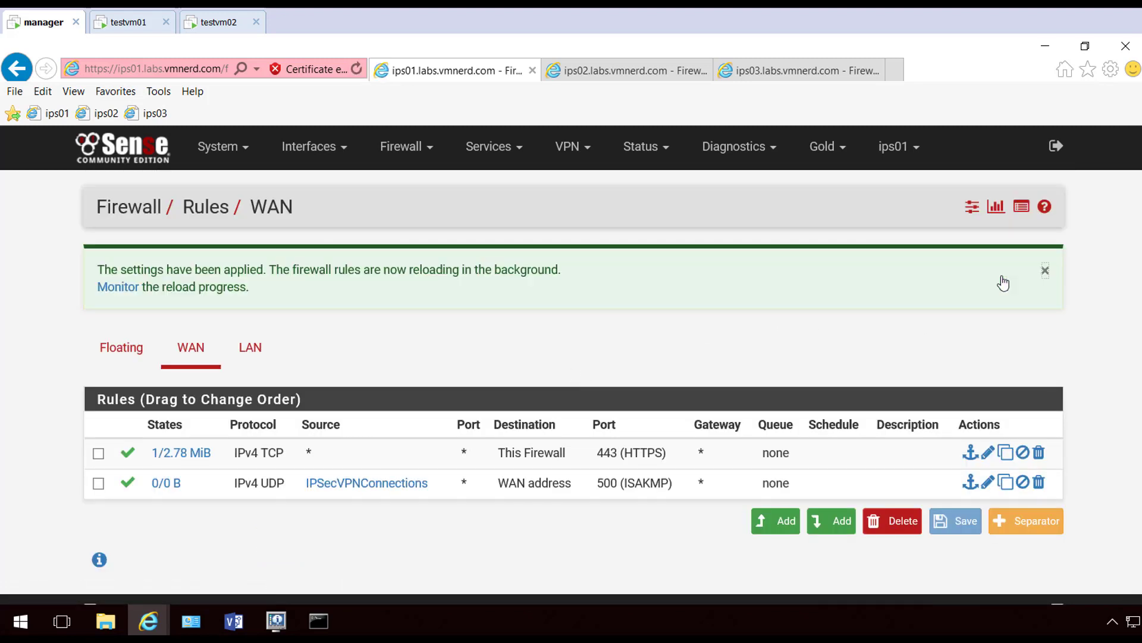
{"action": "left_click", "coordinate": [644, 77]}
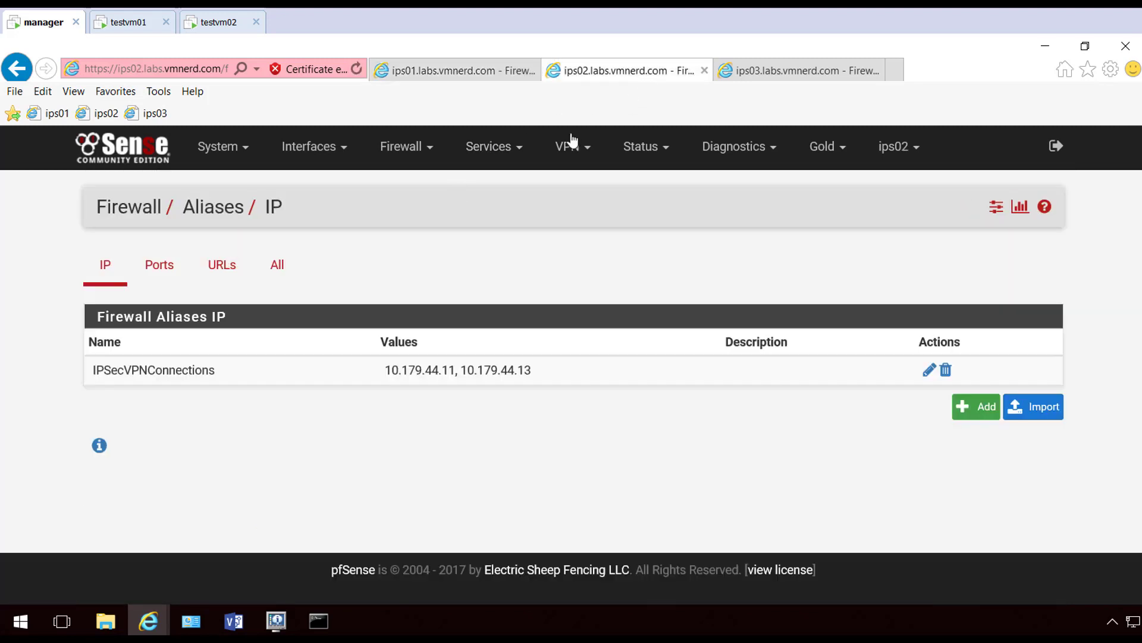
Start a new rule at the end of ips02's WAN firewall rules with protocol UDP
{"action": "left_click", "coordinate": [404, 164]}
{"action": "left_click", "coordinate": [398, 237]}
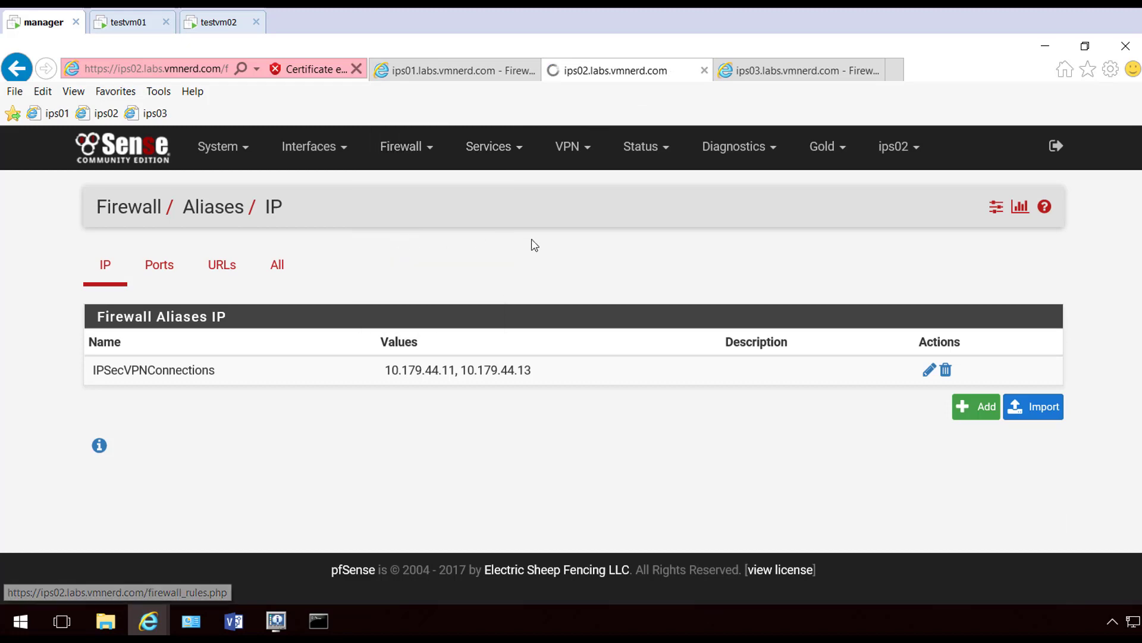
{"action": "left_click", "coordinate": [833, 408]}
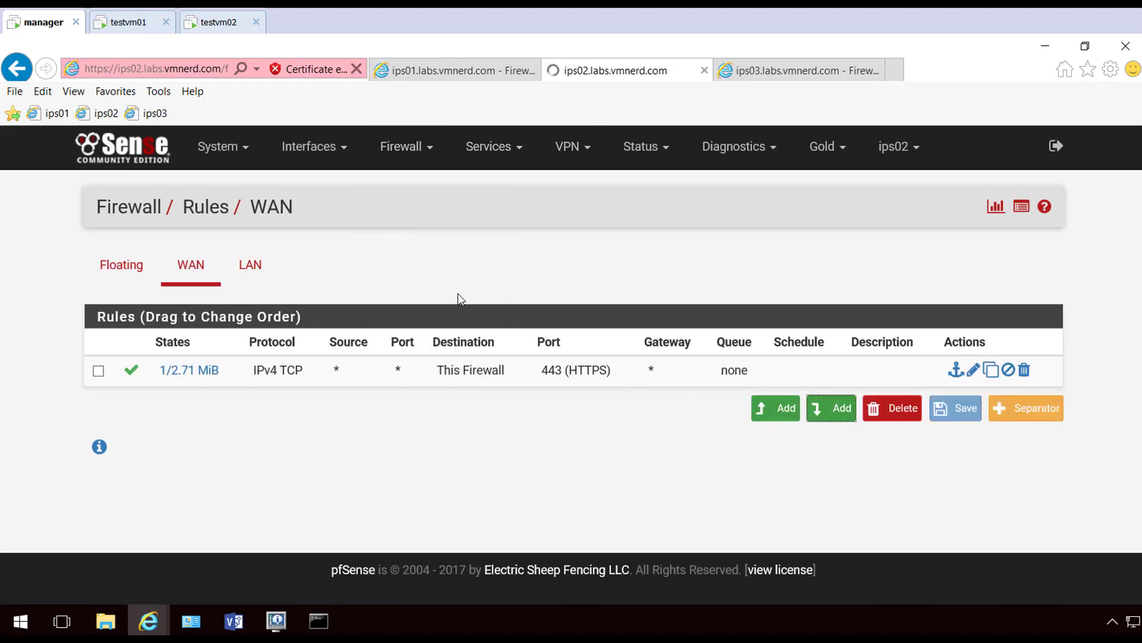
{"action": "scroll", "coordinate": [731, 305], "scroll_direction": "down", "scroll_amount": 3}
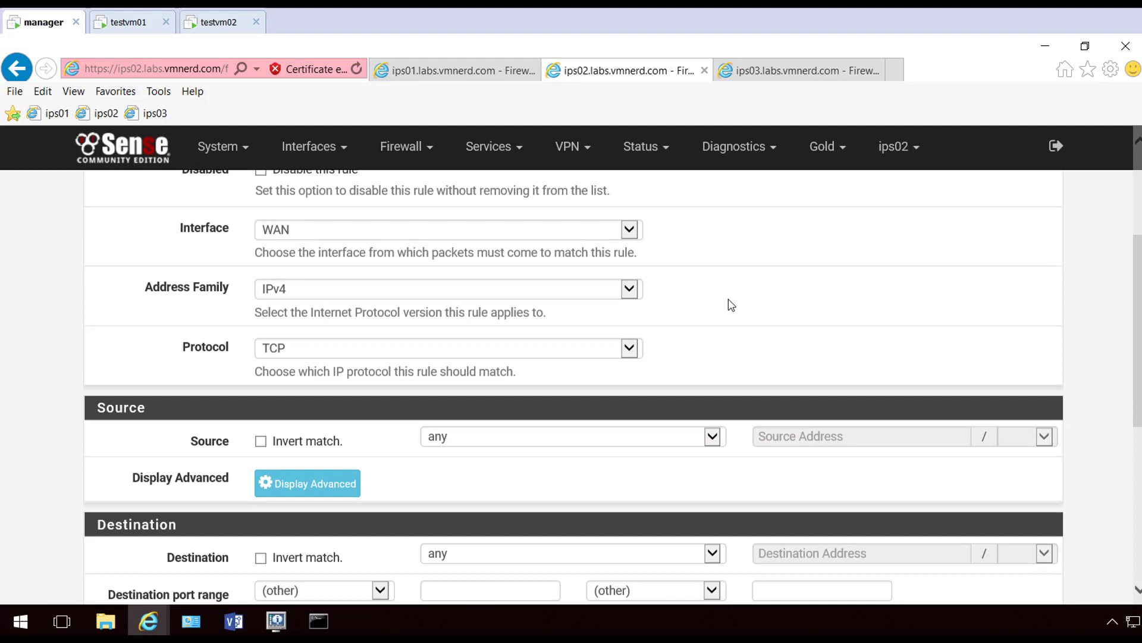
{"action": "left_click", "coordinate": [624, 344]}
{"action": "left_click", "coordinate": [416, 372]}
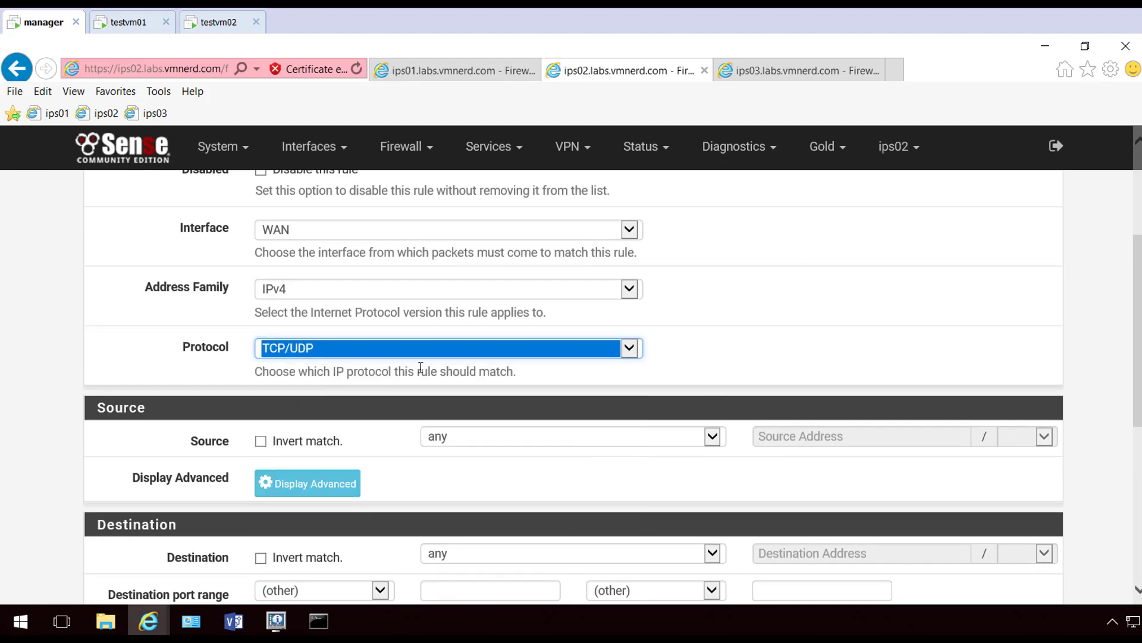
{"action": "key", "text": "Up"}
Set the rule's source to the IPSecVPNConnections alias and destination to WAN address port ISAKMP (500)
{"action": "left_click", "coordinate": [648, 437]}
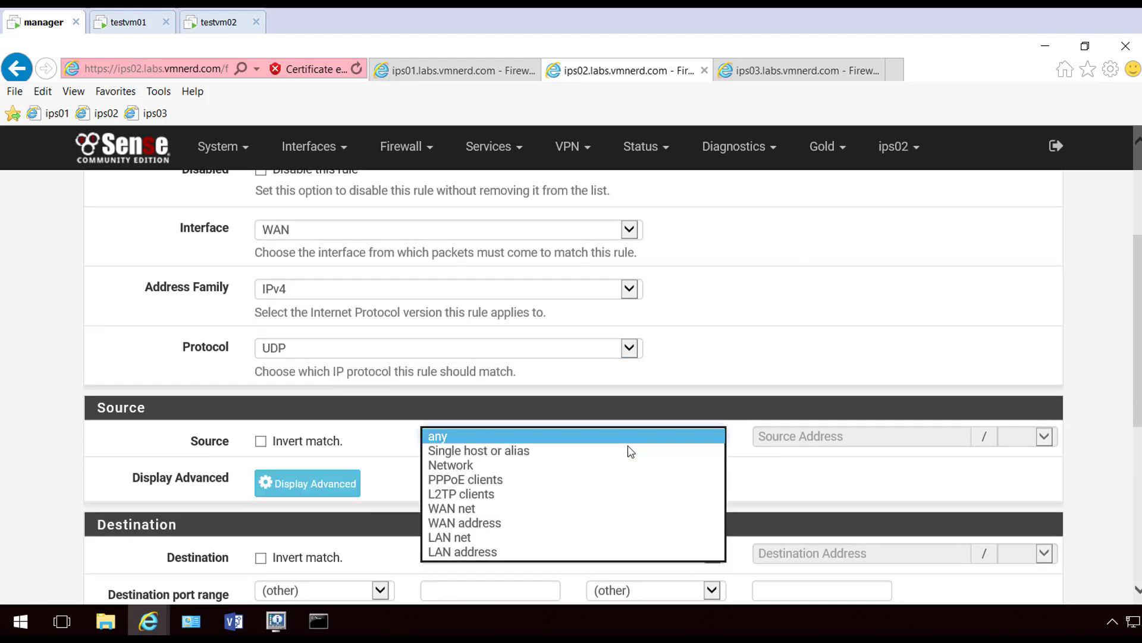
{"action": "left_click", "coordinate": [654, 447]}
{"action": "left_click", "coordinate": [768, 436]}
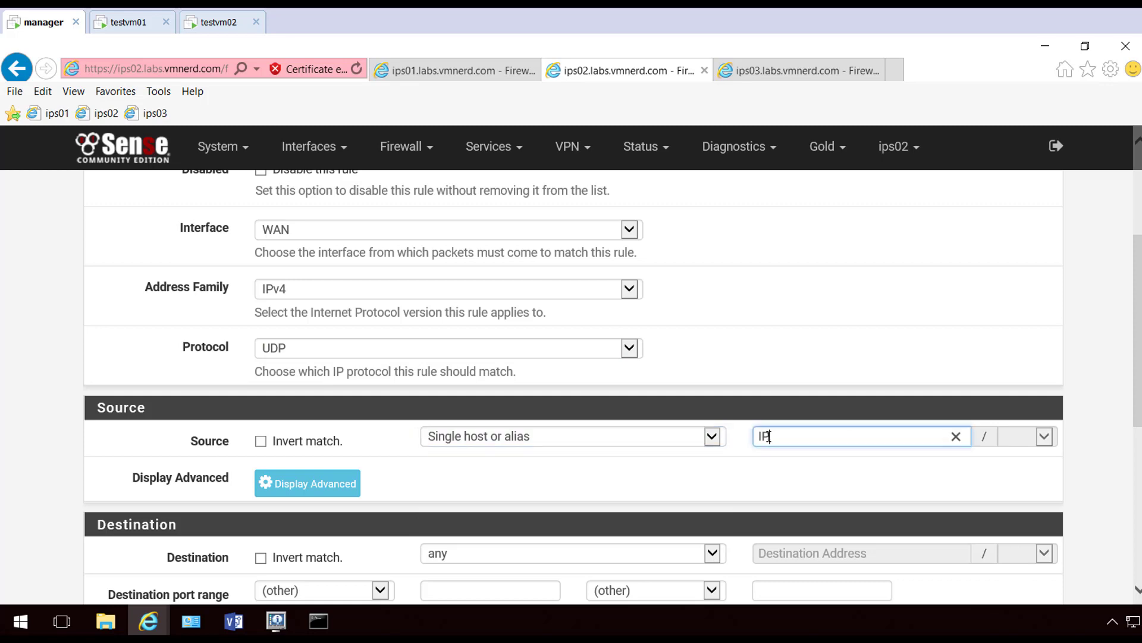
{"action": "type", "text": "IP"}
{"action": "left_click", "coordinate": [800, 462]}
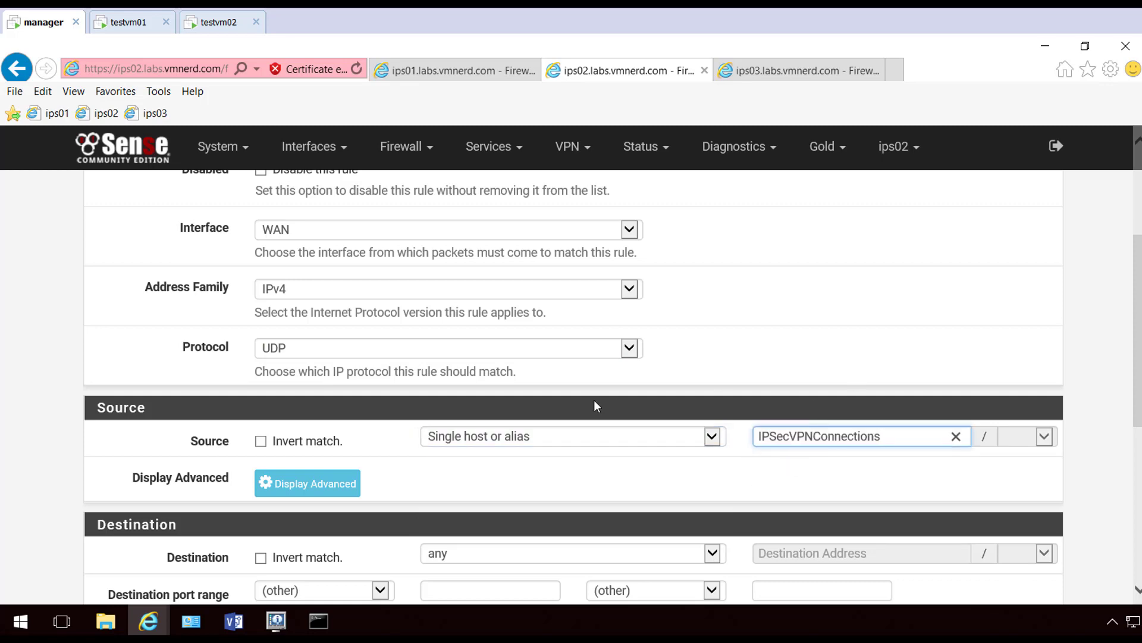
{"action": "scroll", "coordinate": [595, 406], "scroll_direction": "down", "scroll_amount": 3}
{"action": "left_click", "coordinate": [559, 336]}
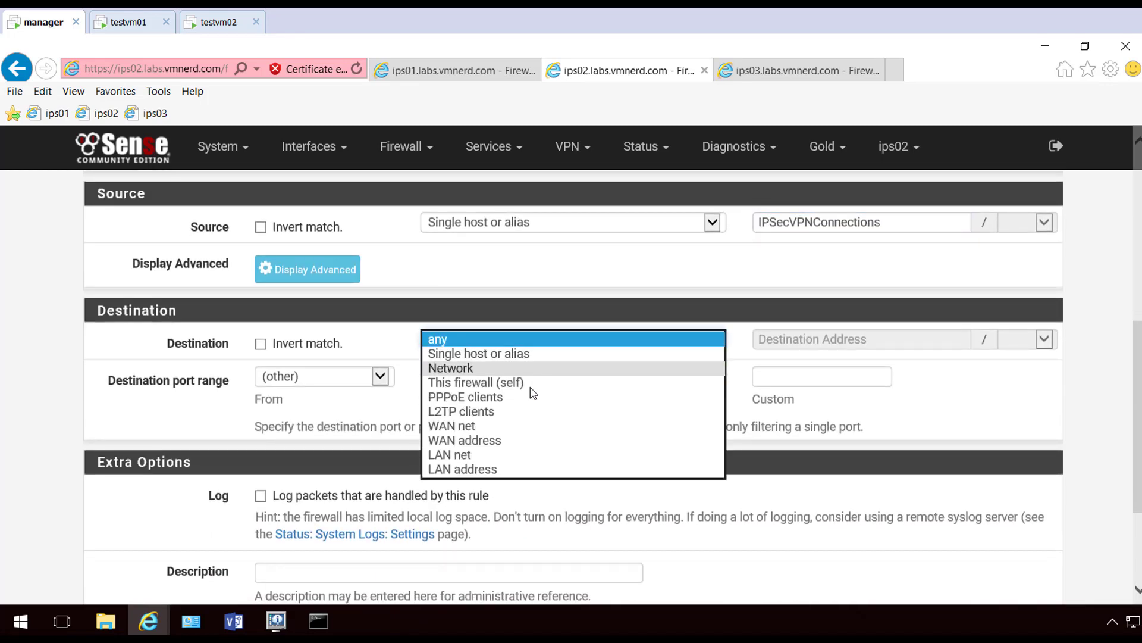
{"action": "left_click", "coordinate": [521, 441]}
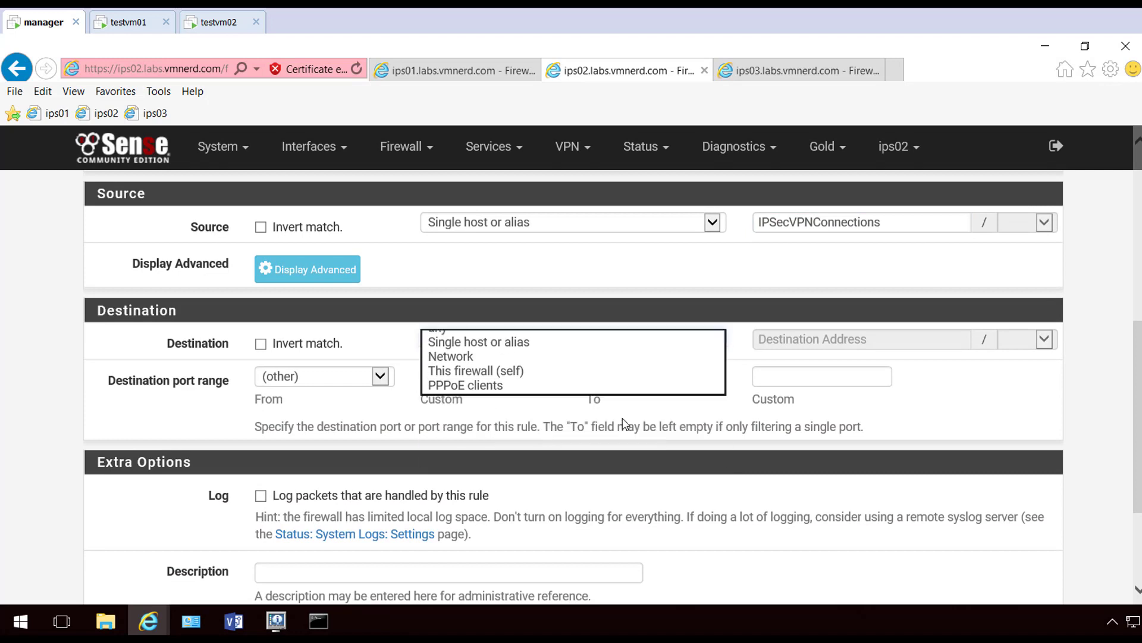
{"action": "left_click", "coordinate": [370, 383]}
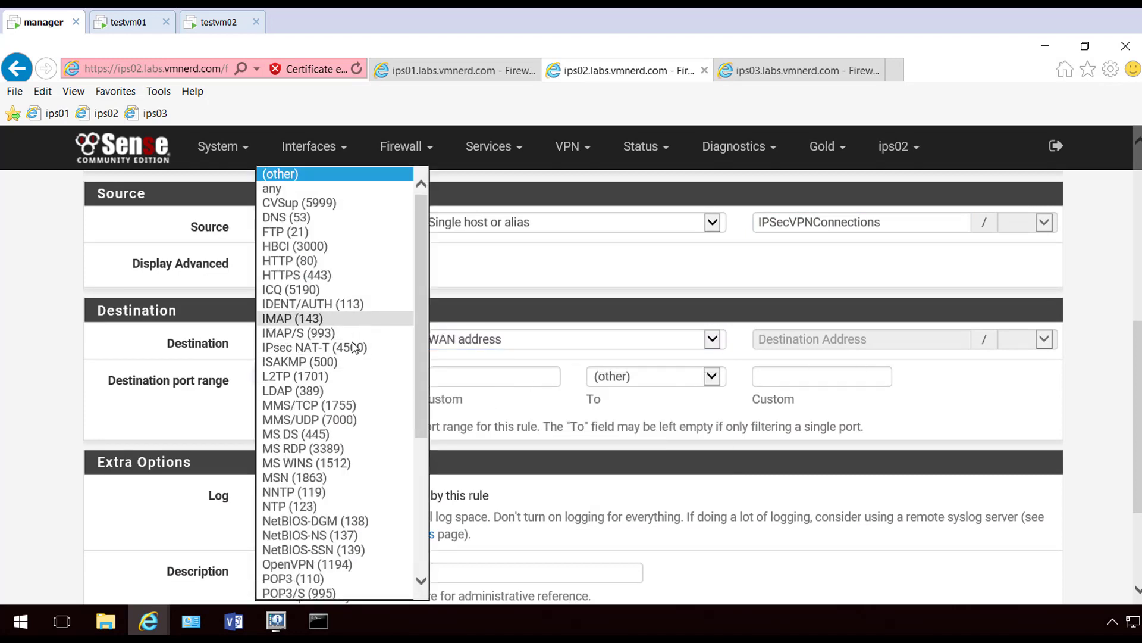
{"action": "left_click", "coordinate": [345, 362]}
{"action": "left_click", "coordinate": [1088, 425]}
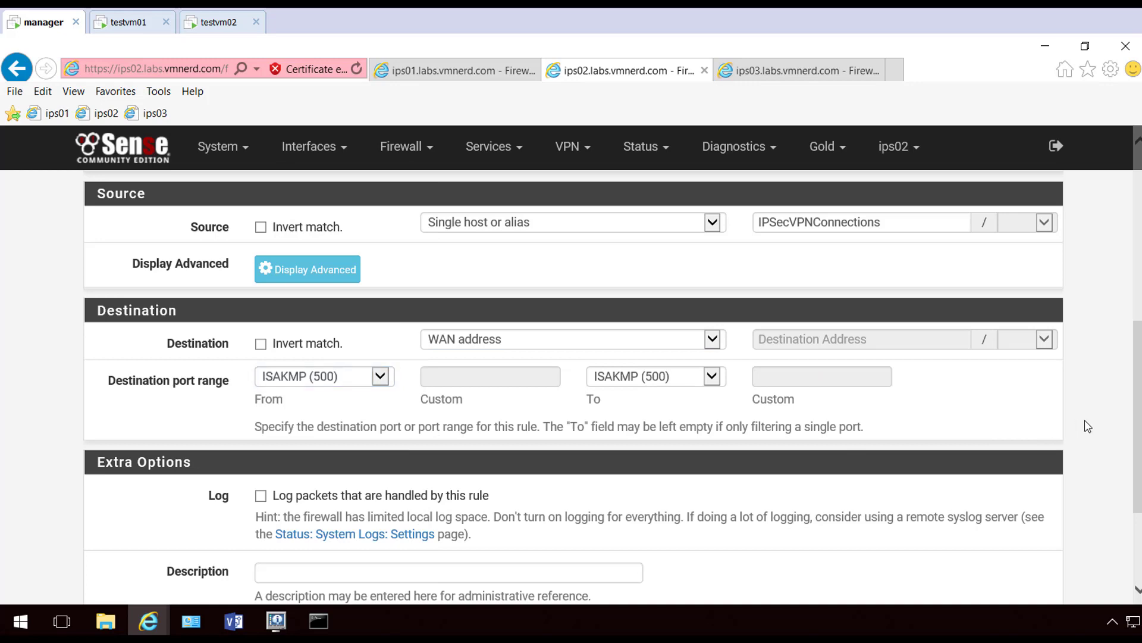
{"action": "scroll", "coordinate": [452, 558], "scroll_direction": "down", "scroll_amount": 3}
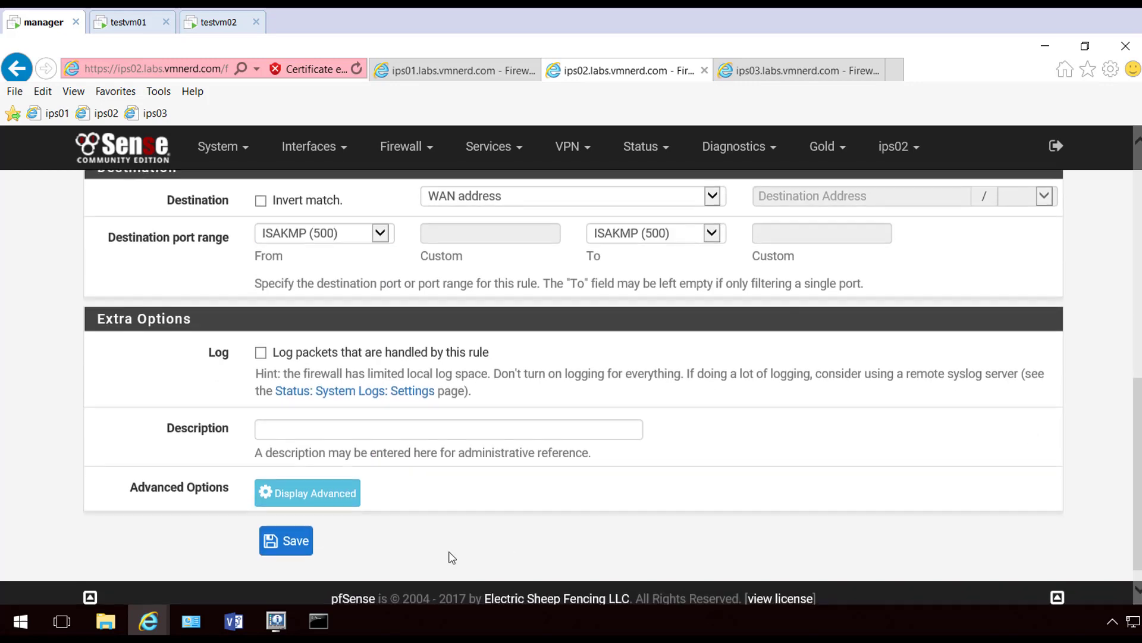
Save and apply the new ips02 WAN rule, then move on to ips03
{"action": "left_click", "coordinate": [291, 554]}
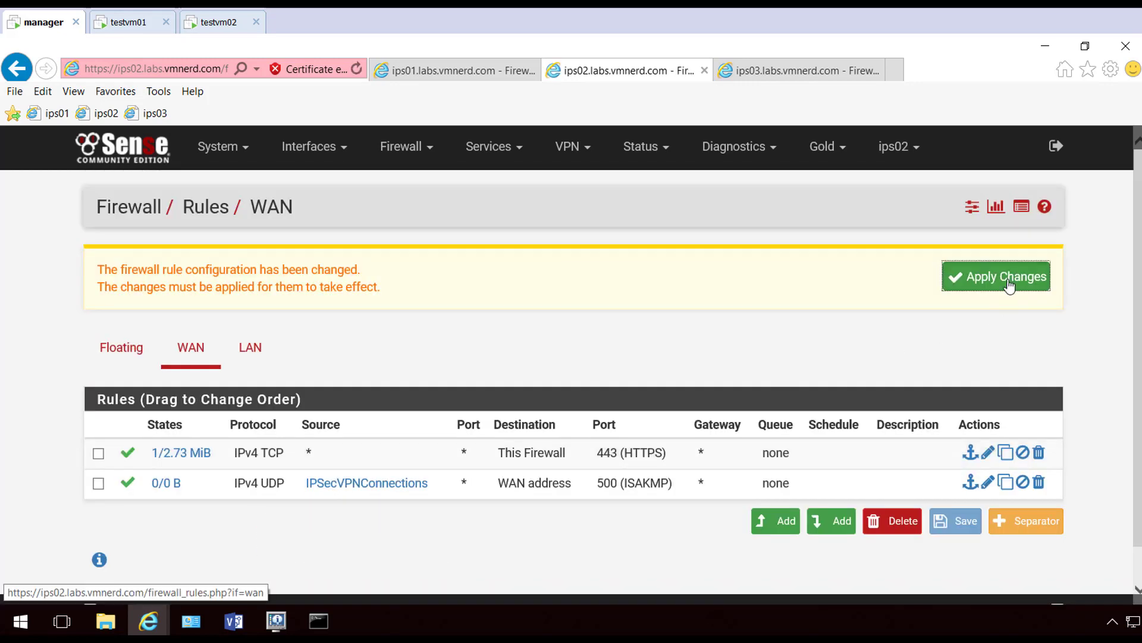
{"action": "left_click", "coordinate": [1010, 286]}
{"action": "left_click", "coordinate": [1044, 269]}
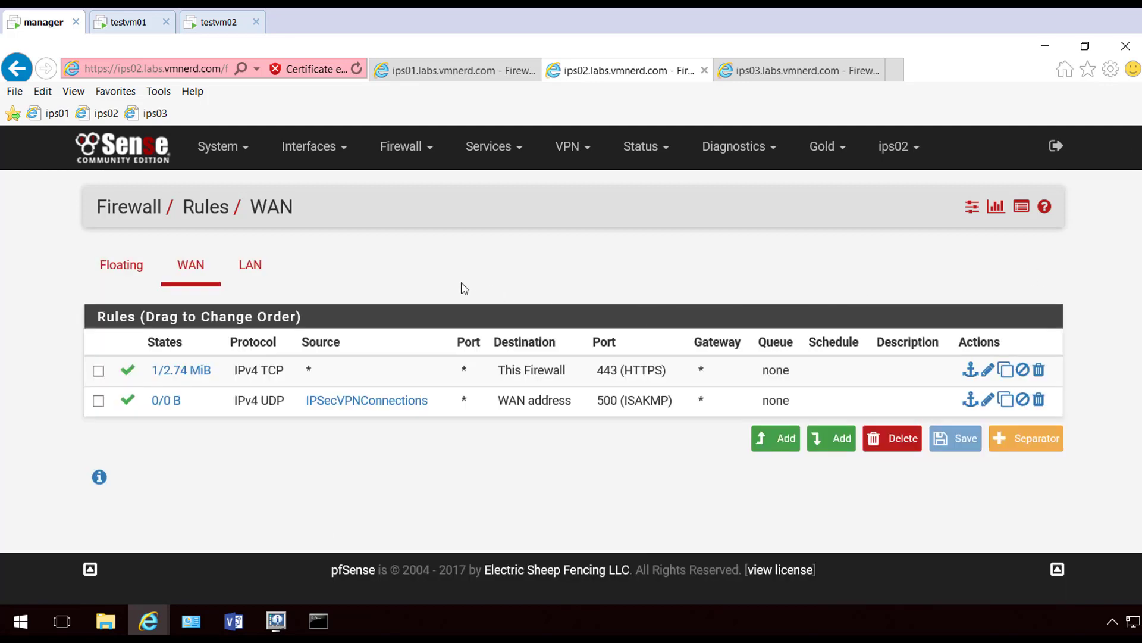
{"action": "left_click", "coordinate": [767, 73]}
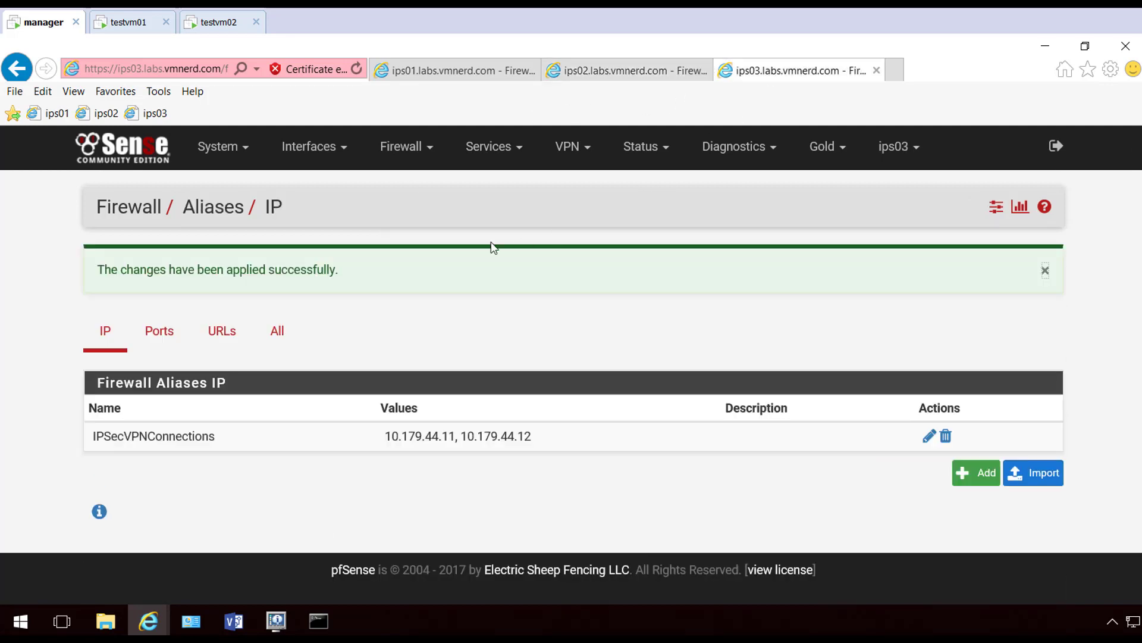
Start a new rule at the end of ips03's WAN firewall rules with protocol UDP
{"action": "left_click", "coordinate": [400, 151]}
{"action": "left_click", "coordinate": [400, 237]}
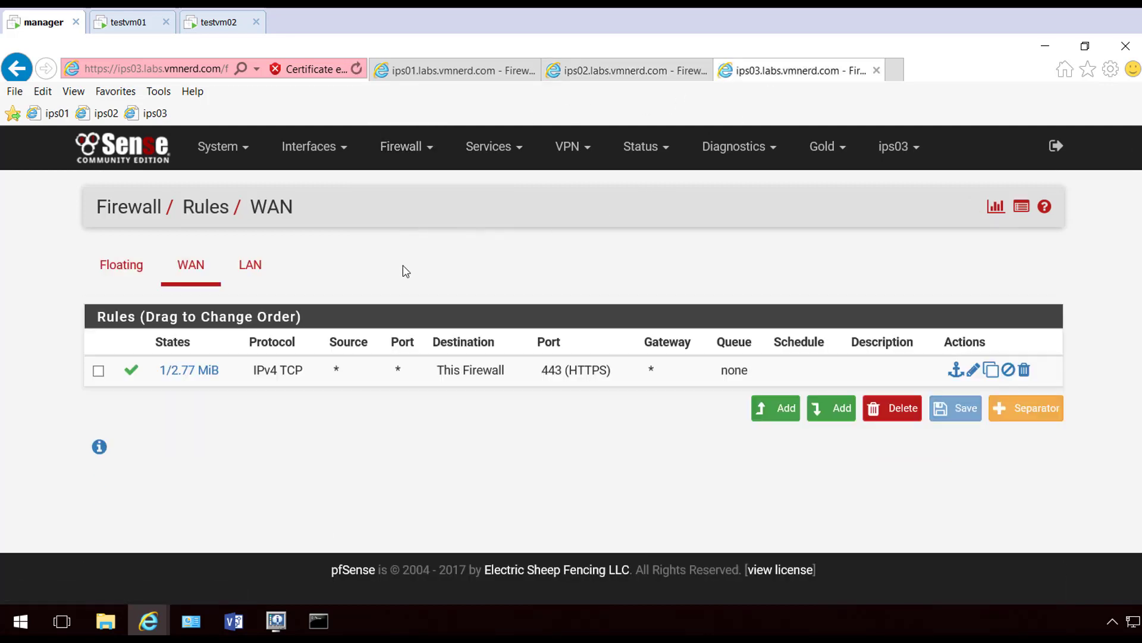
{"action": "left_click", "coordinate": [839, 409]}
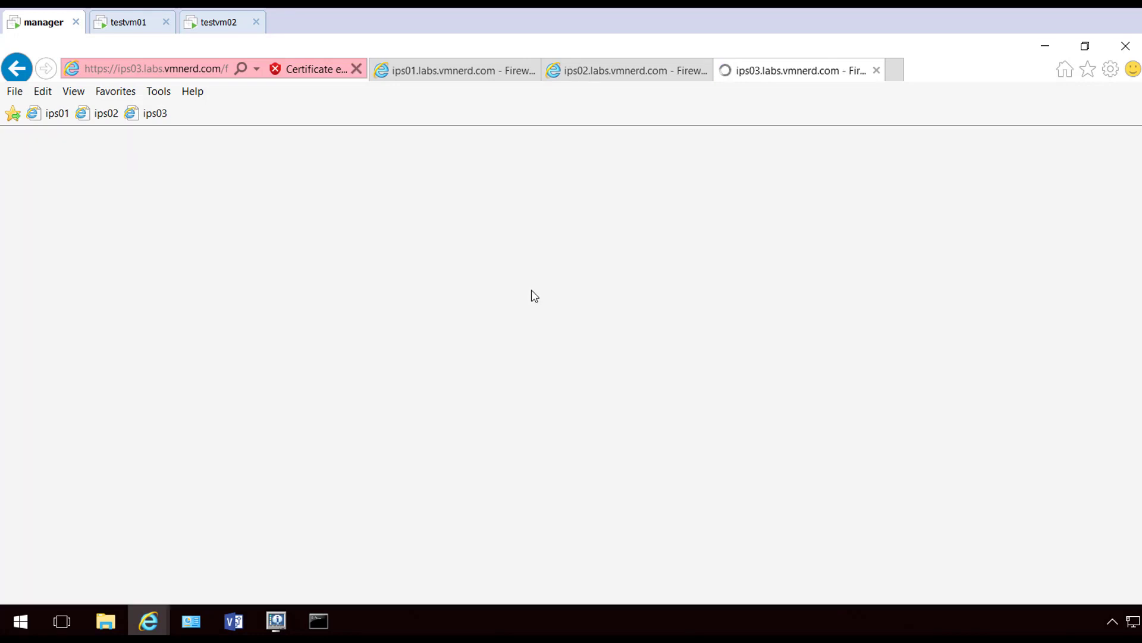
{"action": "scroll", "coordinate": [816, 334], "scroll_direction": "down", "scroll_amount": 3}
{"action": "left_click", "coordinate": [636, 419]}
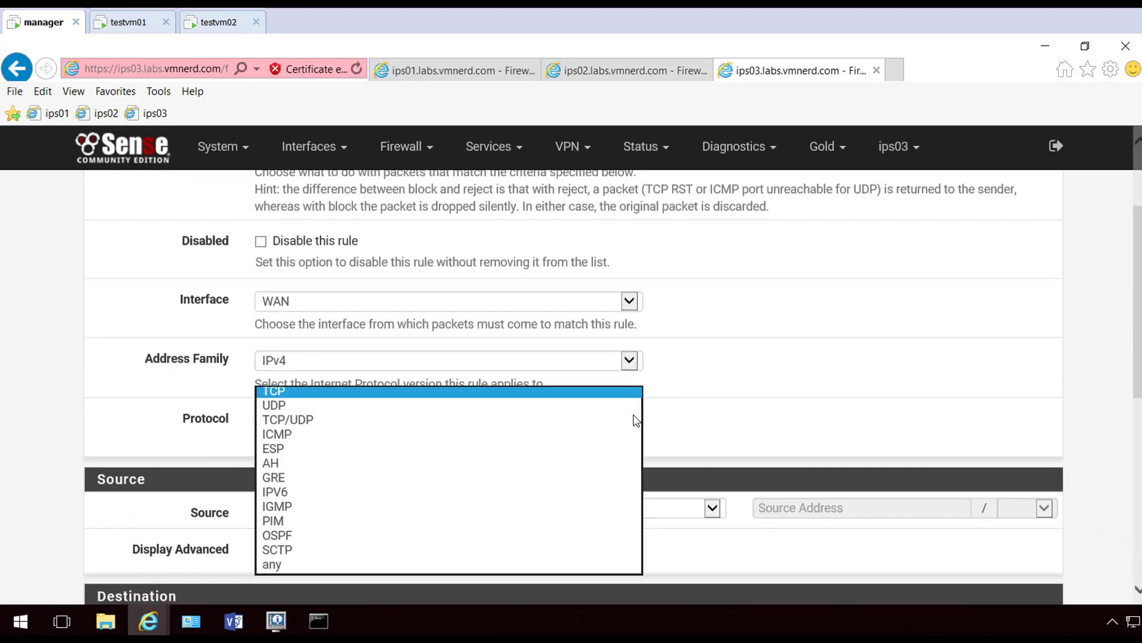
{"action": "left_click", "coordinate": [538, 405]}
{"action": "scroll", "coordinate": [645, 382], "scroll_direction": "down", "scroll_amount": 4}
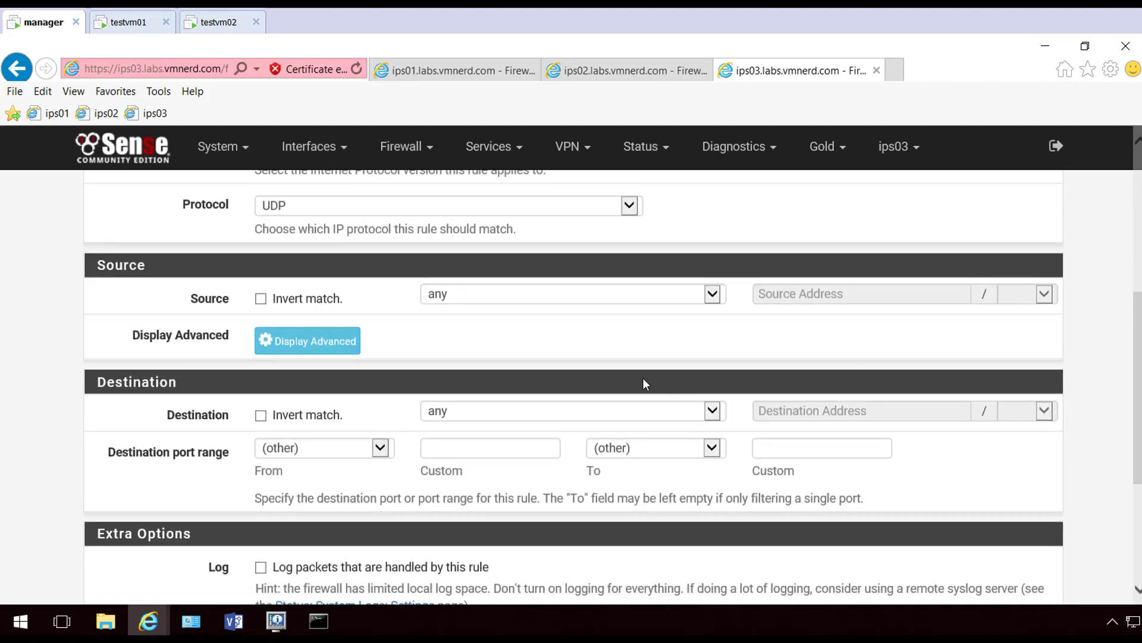
Set the source to the IPSecVPNConnections alias and destination to WAN address port ISAKMP (500)
{"action": "left_click", "coordinate": [697, 307]}
{"action": "left_click", "coordinate": [701, 307]}
{"action": "left_click", "coordinate": [797, 296]}
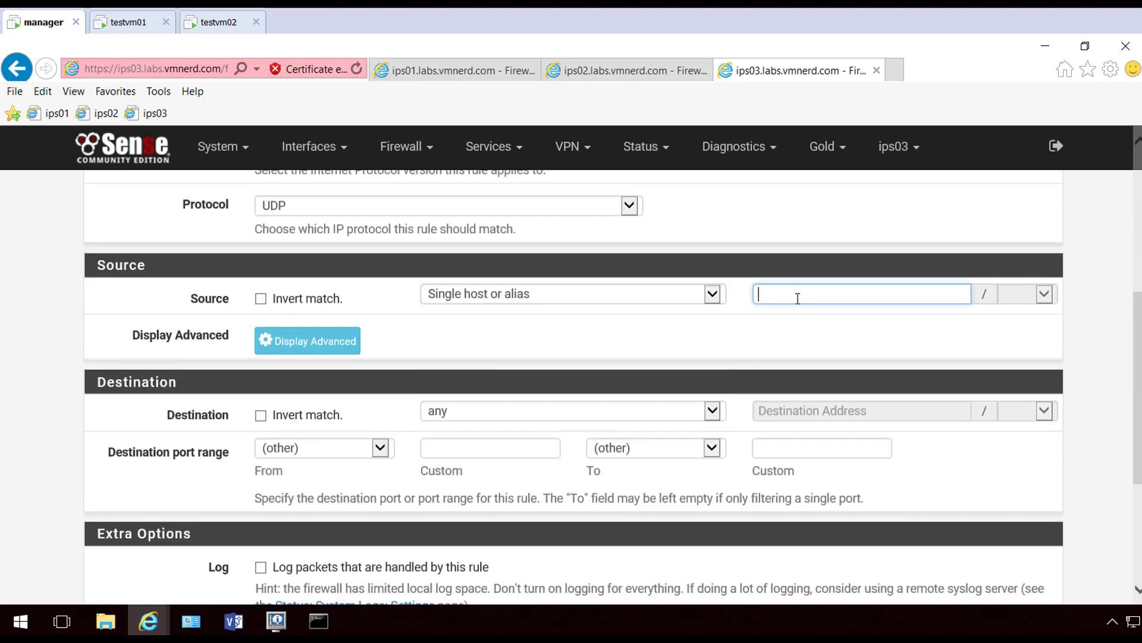
{"action": "type", "text": "IP"}
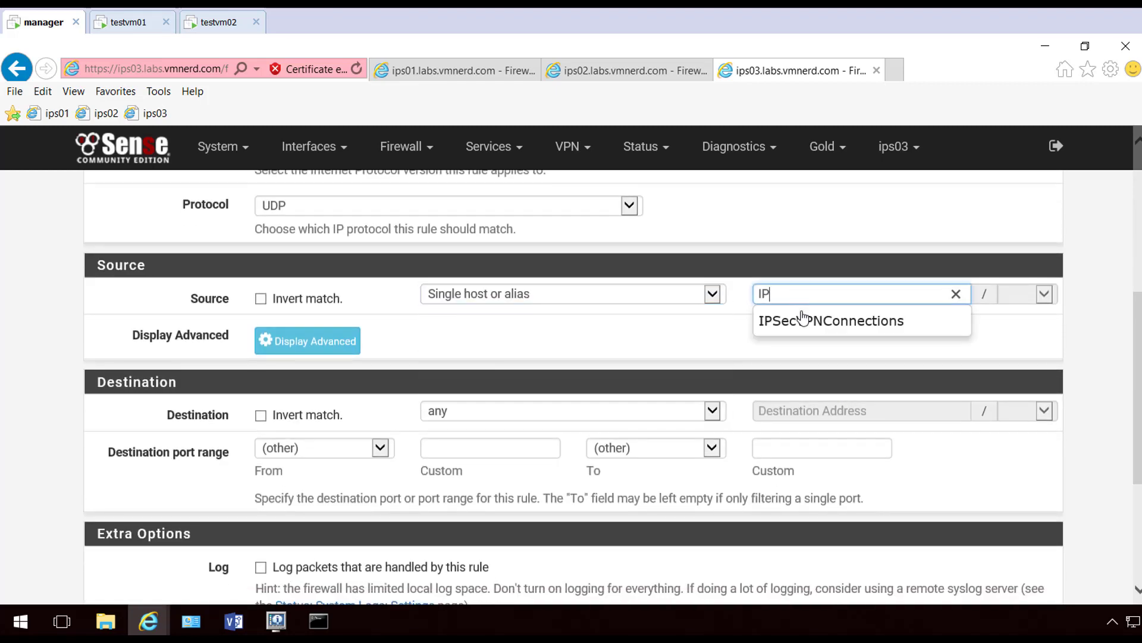
{"action": "left_click", "coordinate": [800, 318]}
{"action": "left_click", "coordinate": [714, 411]}
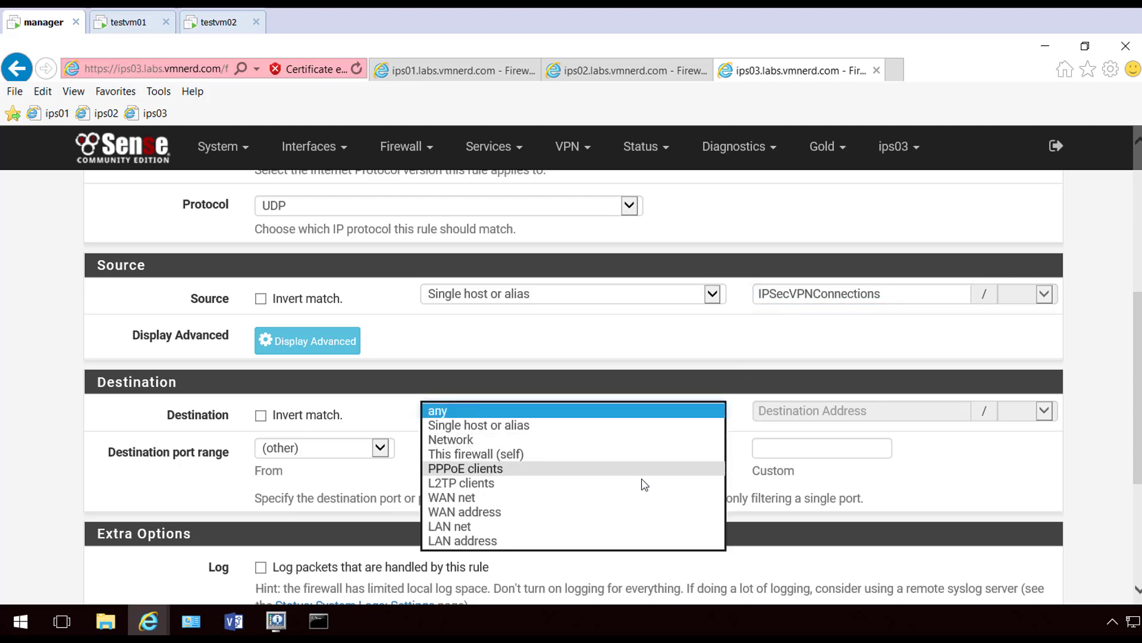
{"action": "left_click", "coordinate": [633, 517]}
{"action": "left_click", "coordinate": [376, 454]}
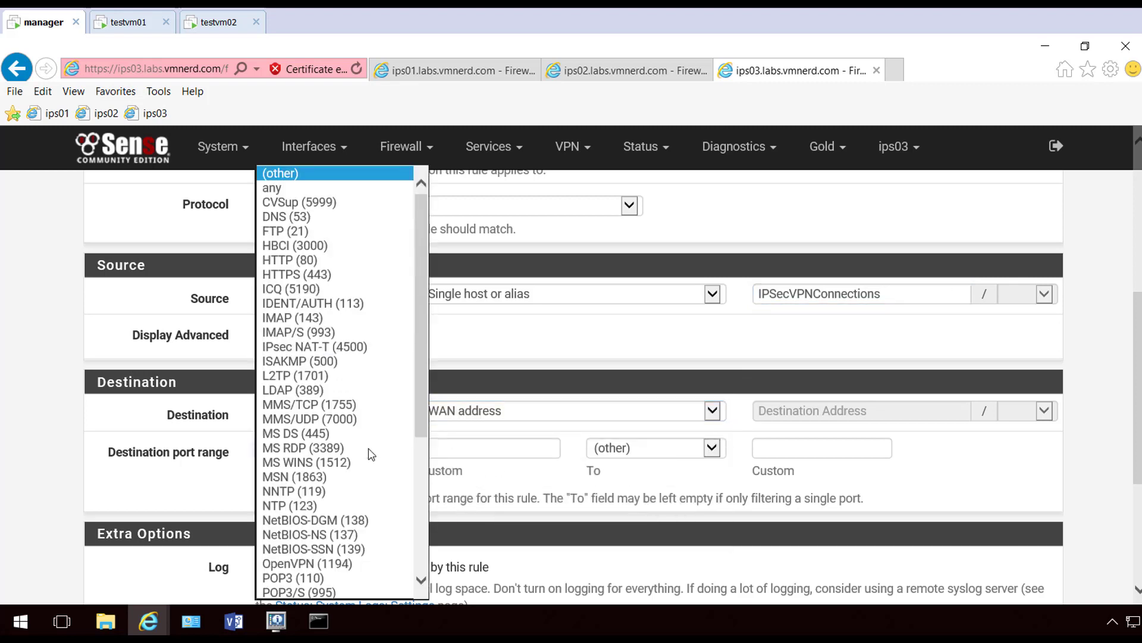
{"action": "left_click", "coordinate": [346, 361]}
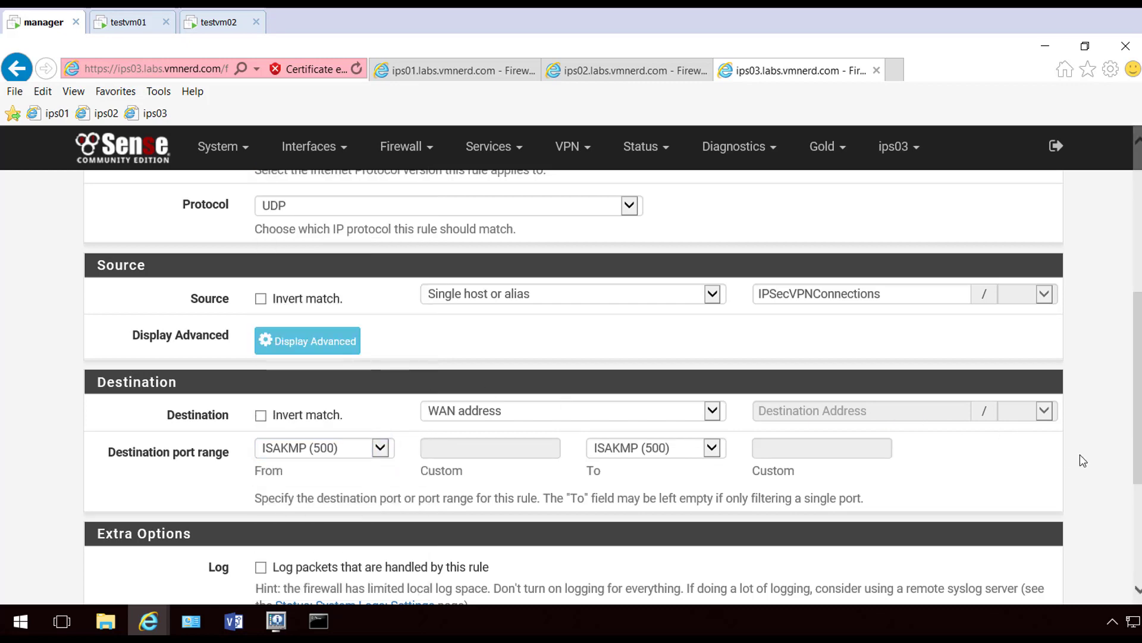
{"action": "scroll", "coordinate": [526, 524], "scroll_direction": "down", "scroll_amount": 2}
{"action": "scroll", "coordinate": [401, 542], "scroll_direction": "down", "scroll_amount": 2}
Save and apply the ips03 WAN rule, then return to ips01
{"action": "left_click", "coordinate": [296, 518]}
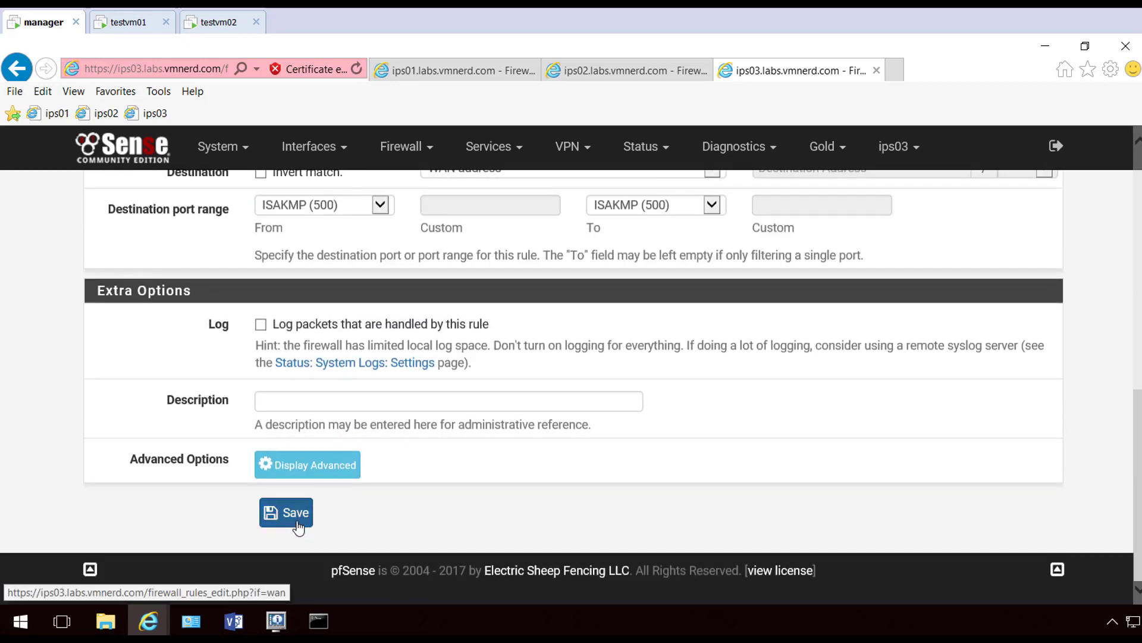
{"action": "left_click", "coordinate": [969, 279]}
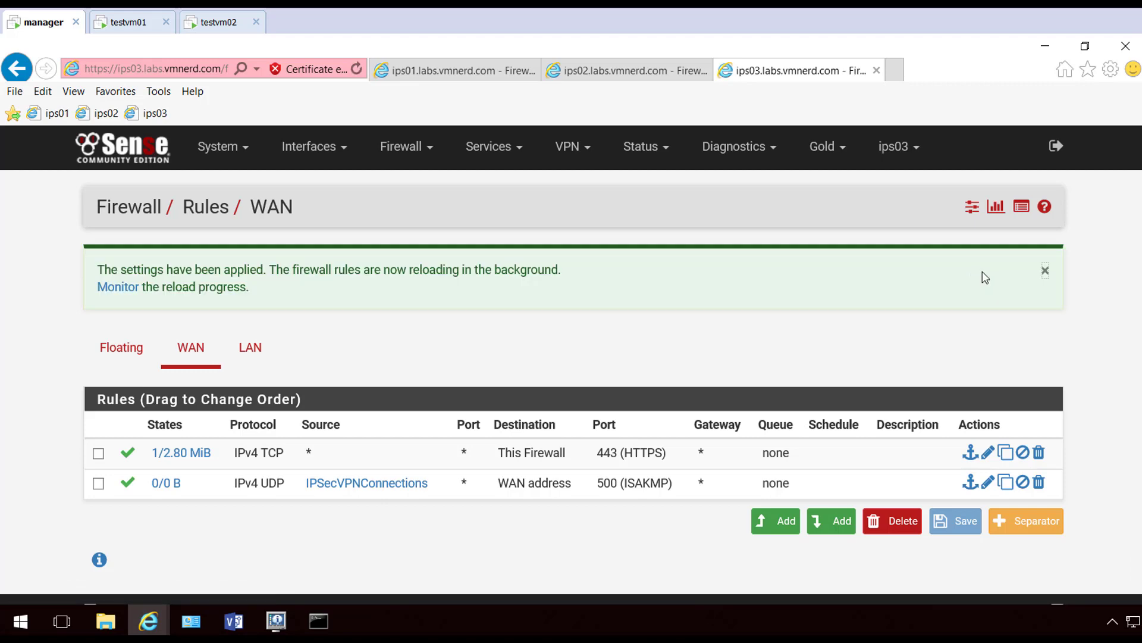
{"action": "left_click", "coordinate": [1044, 270]}
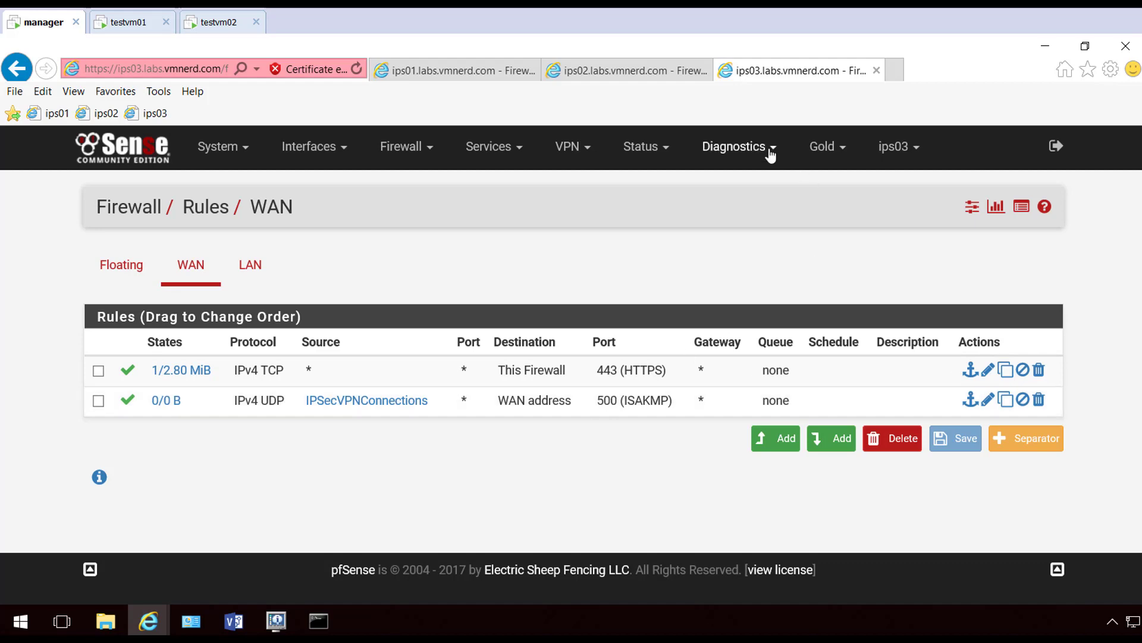
{"action": "key", "text": "ctrl+Tab"}
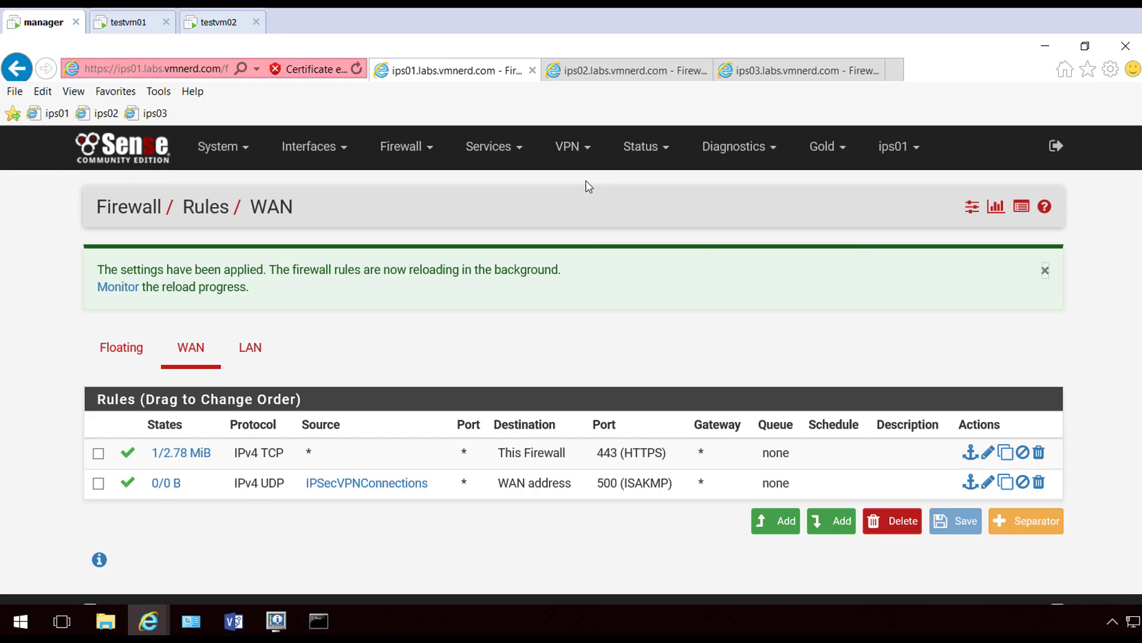
Add a new IPsec phase 1 tunnel on ips01 using key exchange version IKEv2
{"action": "left_click", "coordinate": [572, 146]}
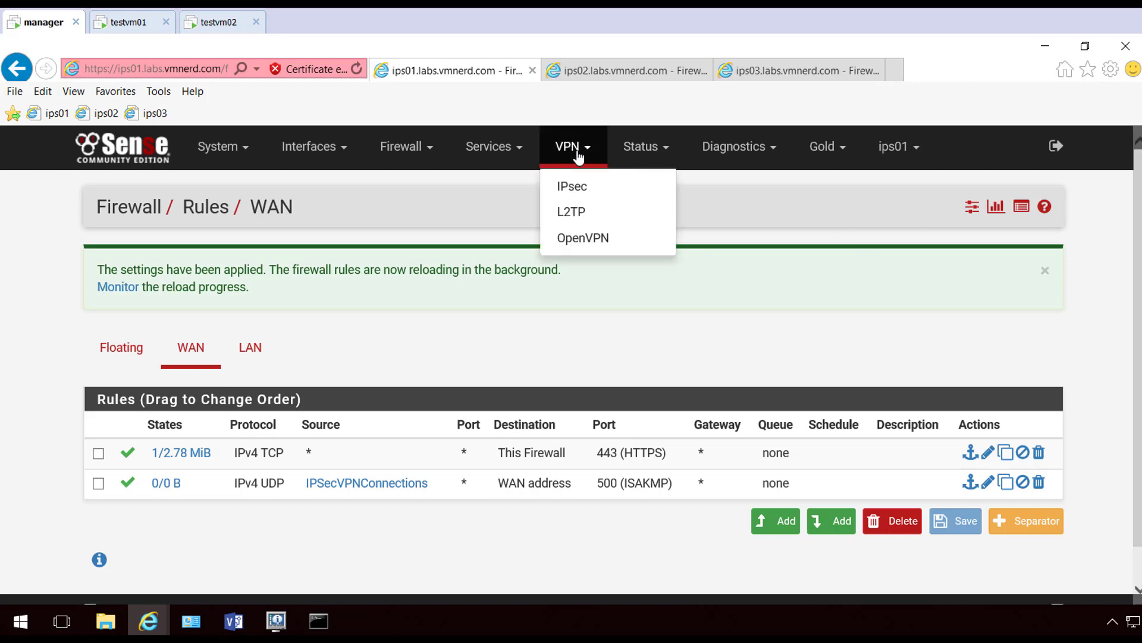
{"action": "left_click", "coordinate": [568, 185]}
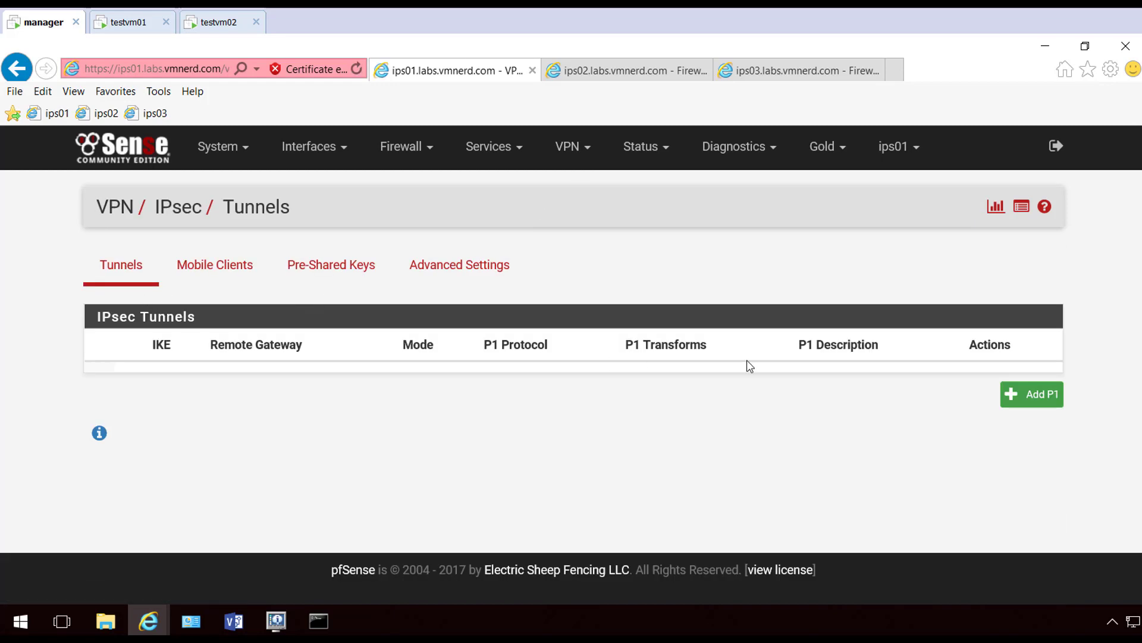
{"action": "left_click", "coordinate": [1032, 394]}
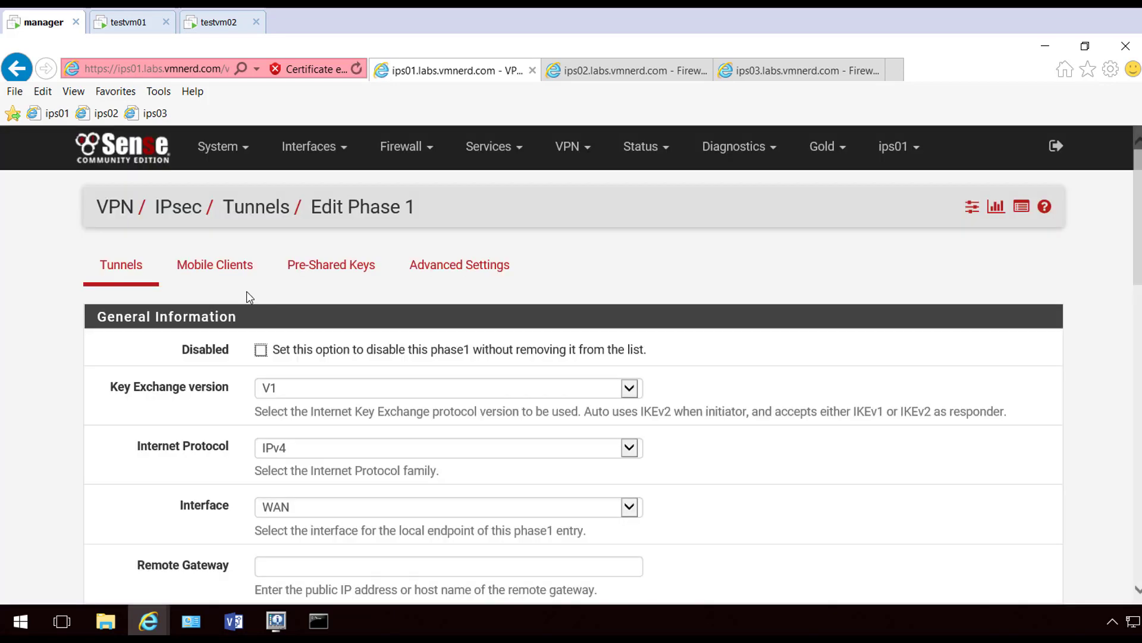
{"action": "scroll", "coordinate": [246, 291], "scroll_direction": "down", "scroll_amount": 1}
{"action": "left_click", "coordinate": [327, 241]}
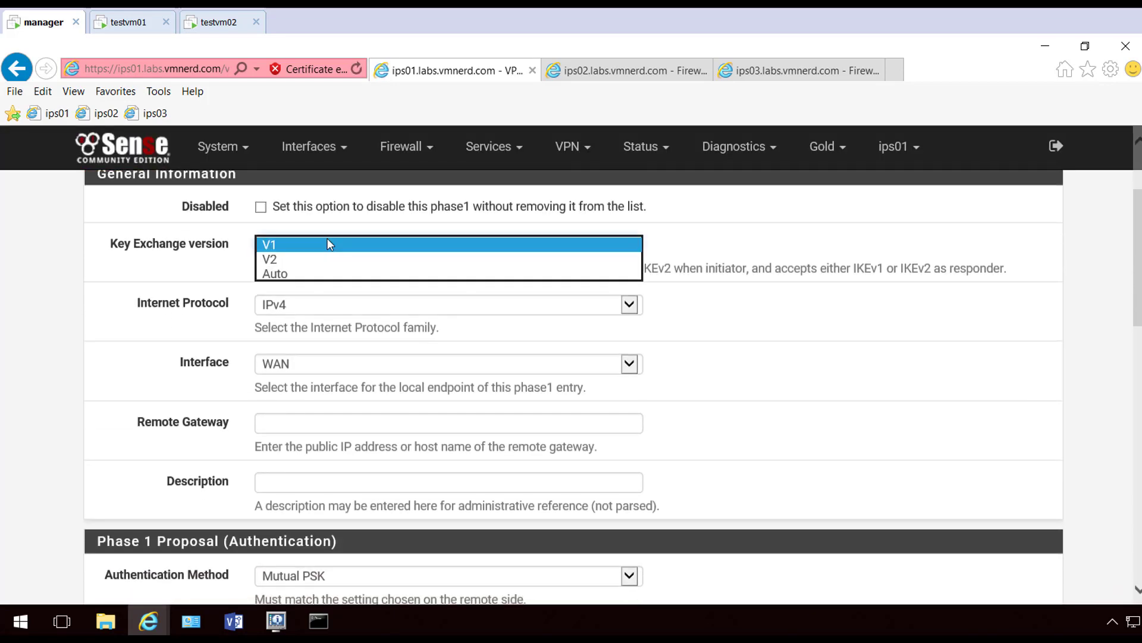
{"action": "left_click", "coordinate": [302, 260]}
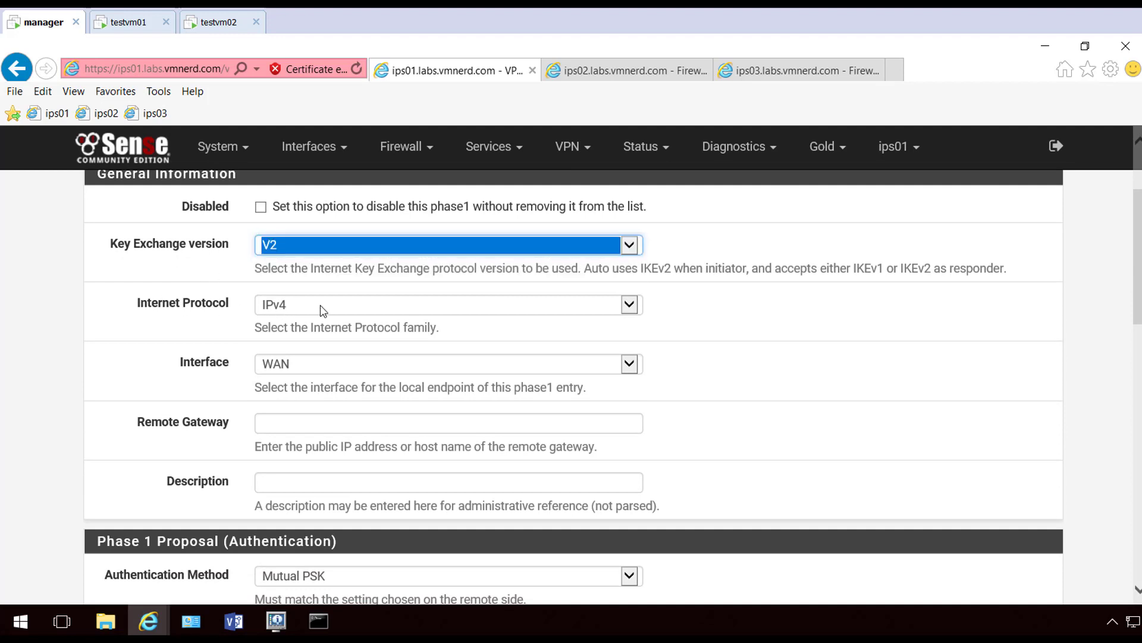
{"action": "left_click", "coordinate": [180, 349]}
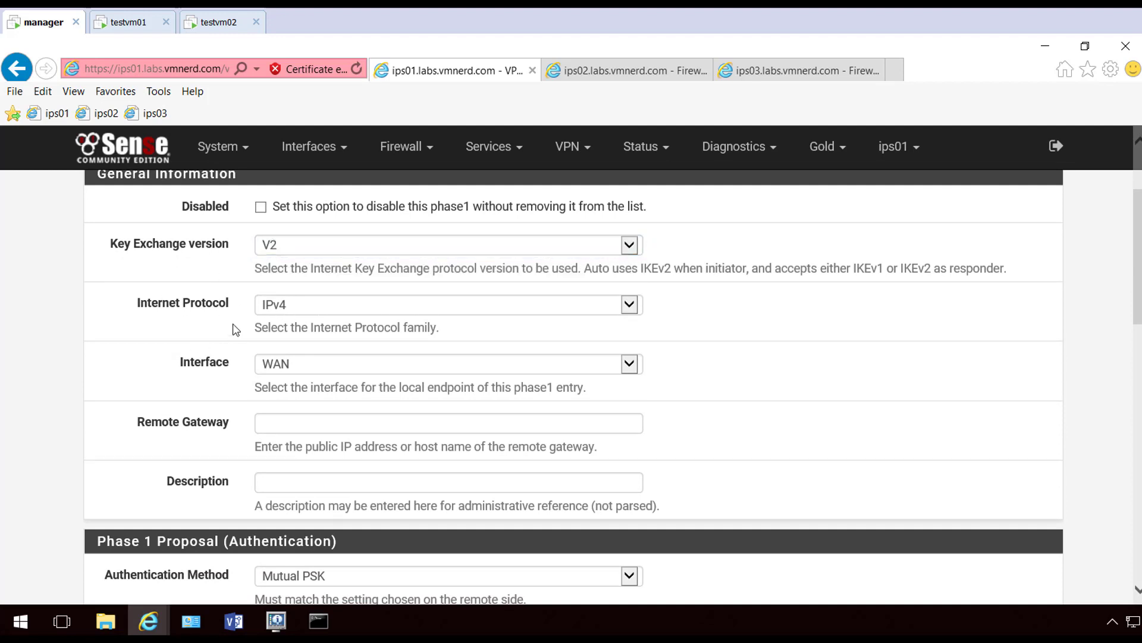
Enter 10.179.44.12 as the tunnel's remote gateway
{"action": "scroll", "coordinate": [238, 322], "scroll_direction": "down", "scroll_amount": 3}
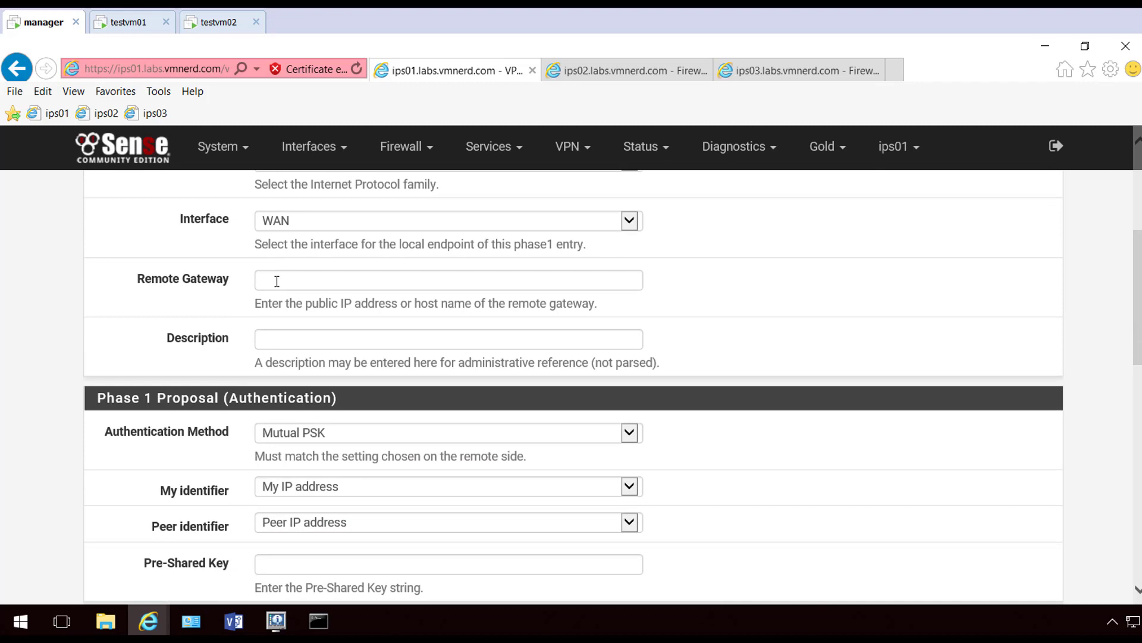
{"action": "left_click", "coordinate": [334, 274]}
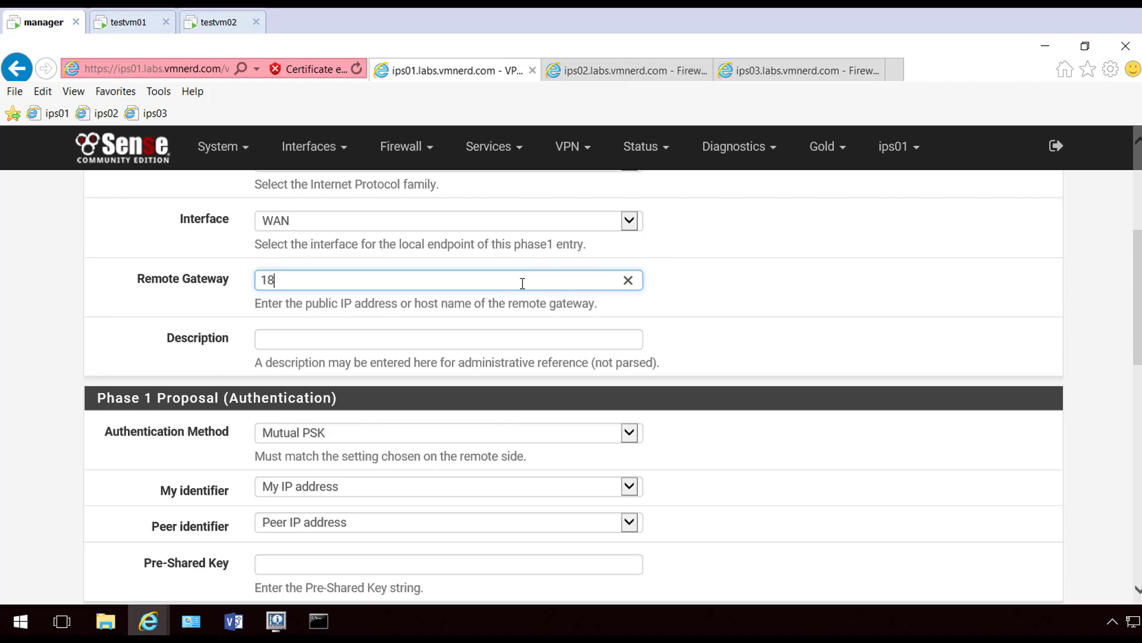
{"action": "type", "text": "18"}
{"action": "key", "text": "BackSpace"}
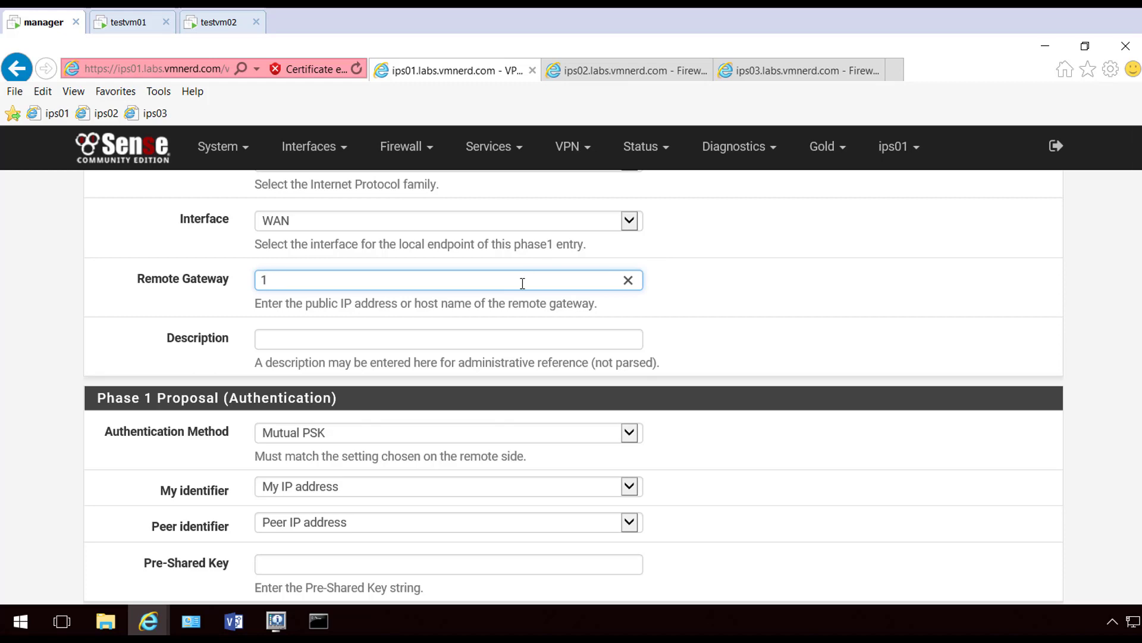
{"action": "left_click", "coordinate": [829, 287]}
Keep Mutual PSK authentication and My IP address as the local identifier
{"action": "scroll", "coordinate": [387, 269], "scroll_direction": "down", "scroll_amount": 1}
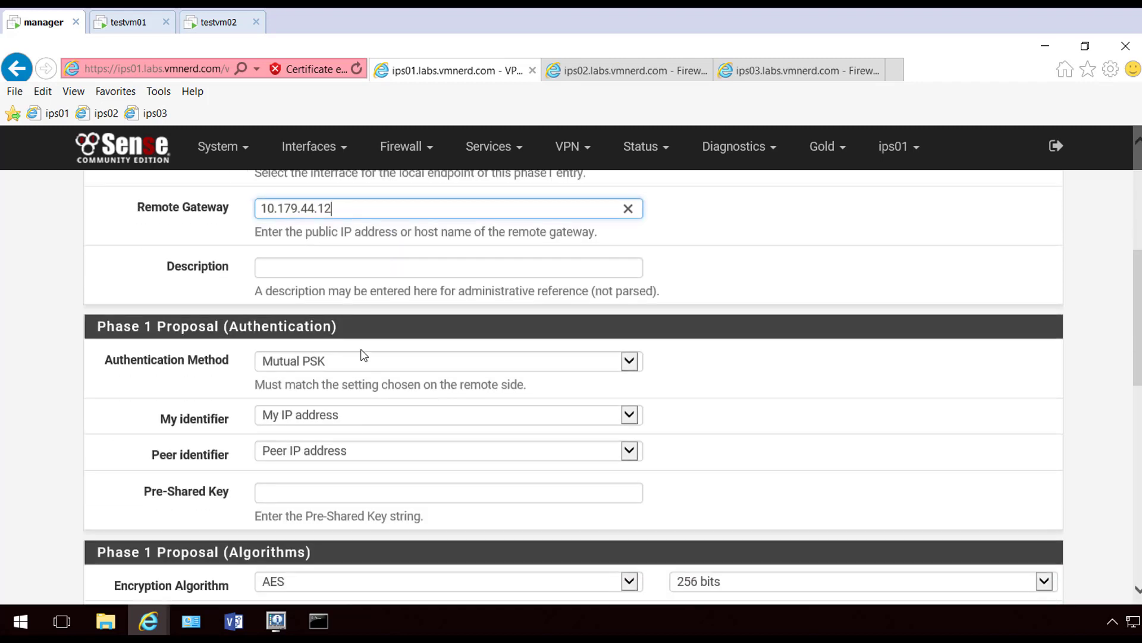
{"action": "left_click", "coordinate": [359, 361]}
{"action": "left_click", "coordinate": [359, 361]}
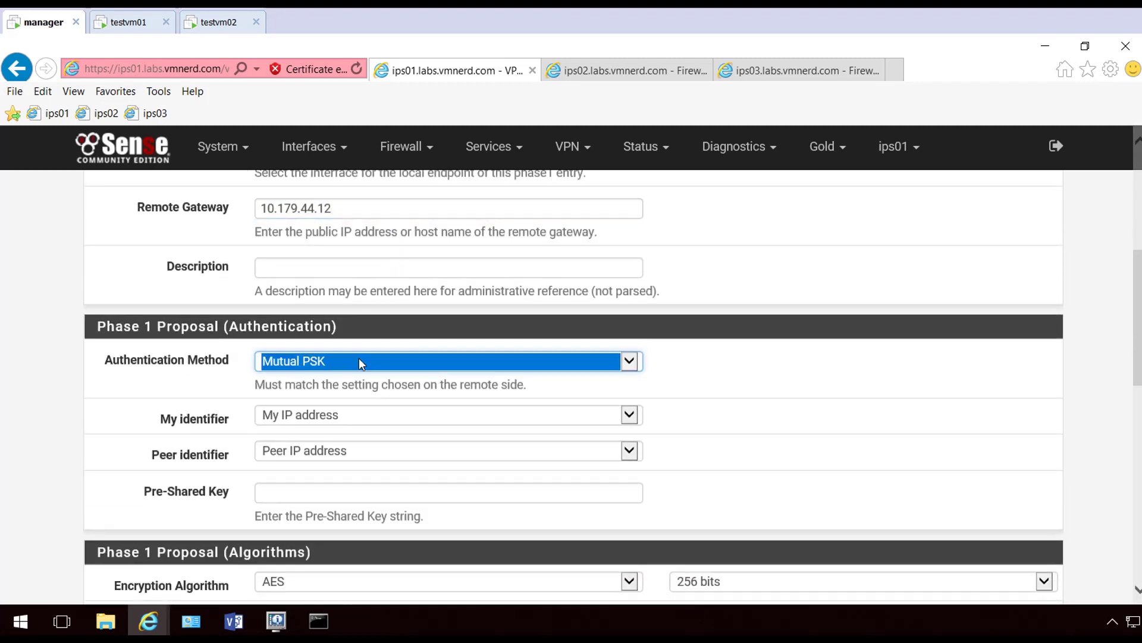
{"action": "left_click", "coordinate": [359, 361]}
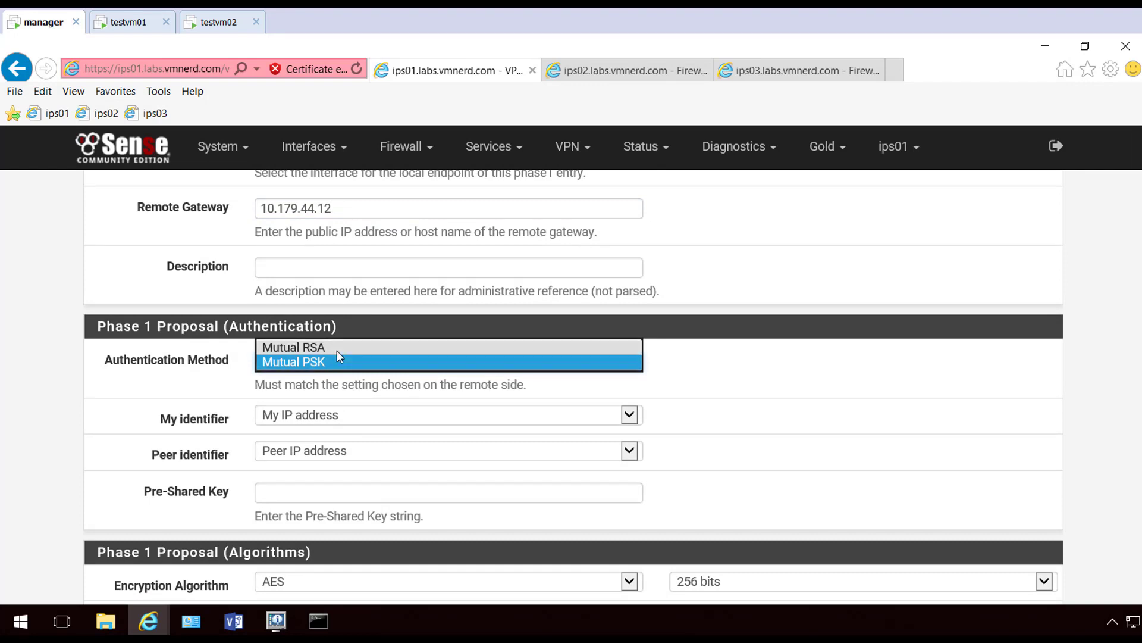
{"action": "left_click", "coordinate": [336, 350]}
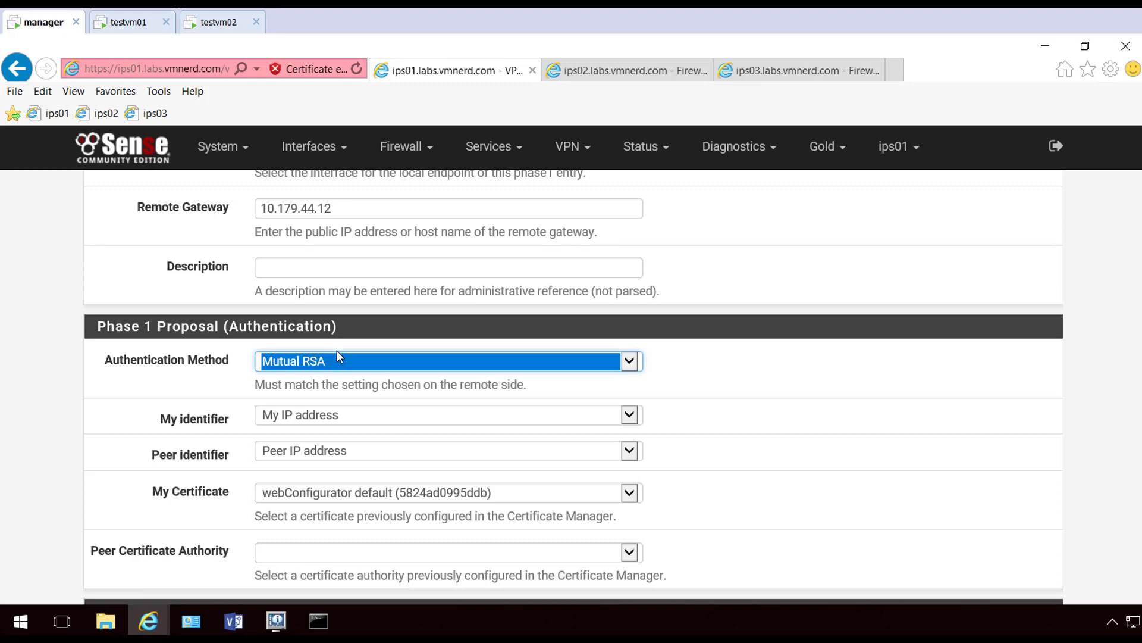
{"action": "scroll", "coordinate": [337, 351], "scroll_direction": "down", "scroll_amount": 1}
{"action": "left_click", "coordinate": [340, 292]}
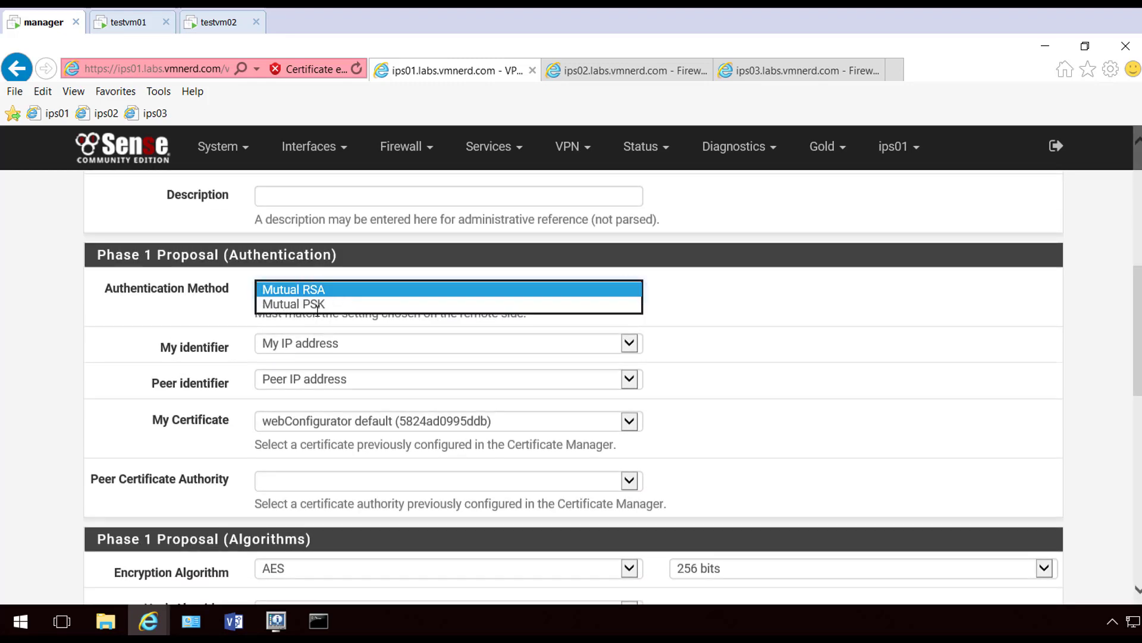
{"action": "left_click", "coordinate": [319, 304]}
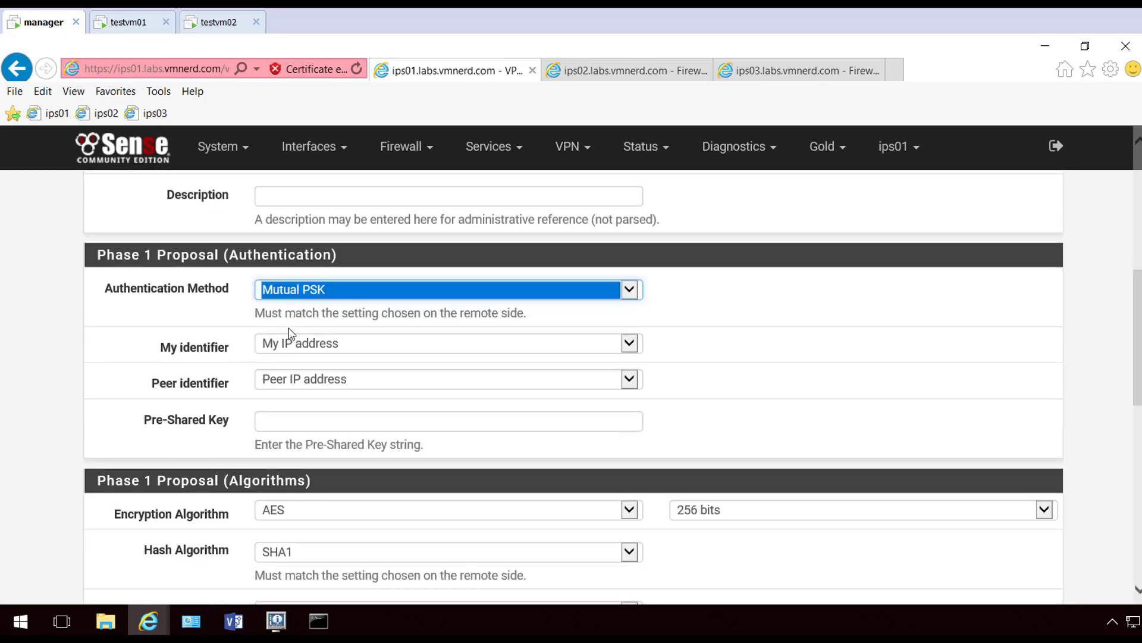
{"action": "left_click", "coordinate": [582, 350]}
{"action": "left_click", "coordinate": [594, 343]}
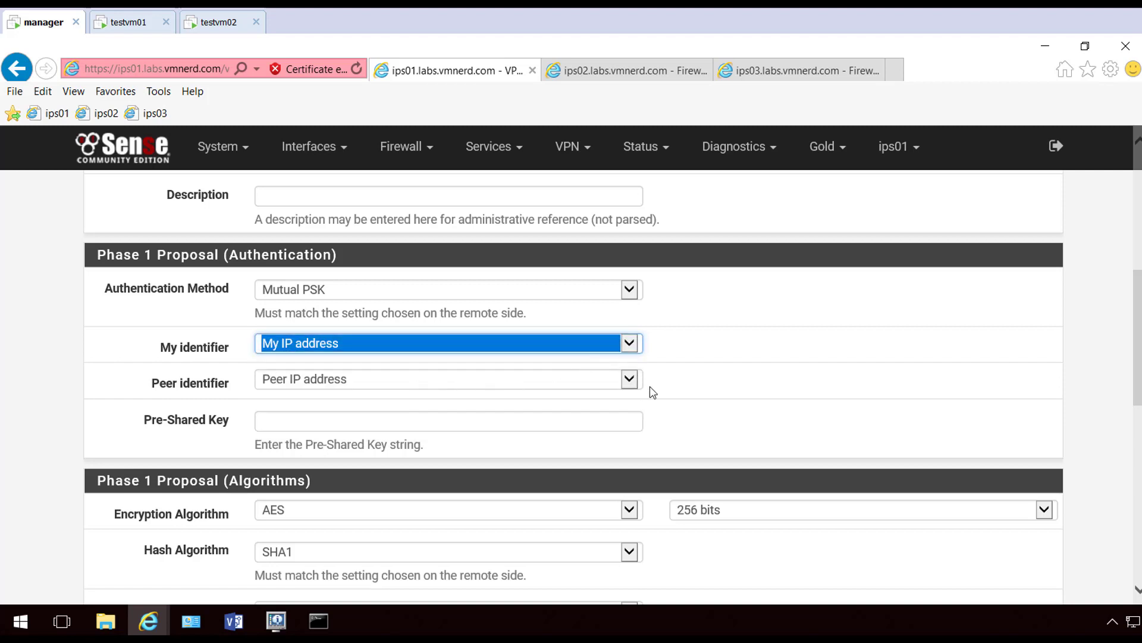
Enter the tunnel's pre-shared key
{"action": "left_click", "coordinate": [283, 419]}
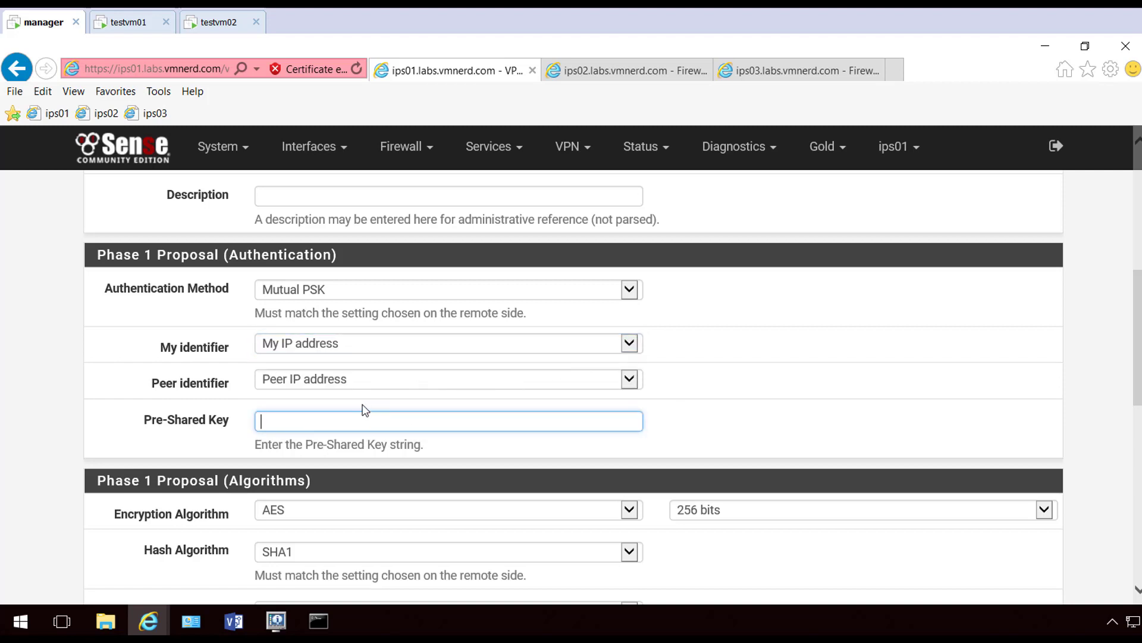
{"action": "type", "text": "PFSensePFSensePFSense"}
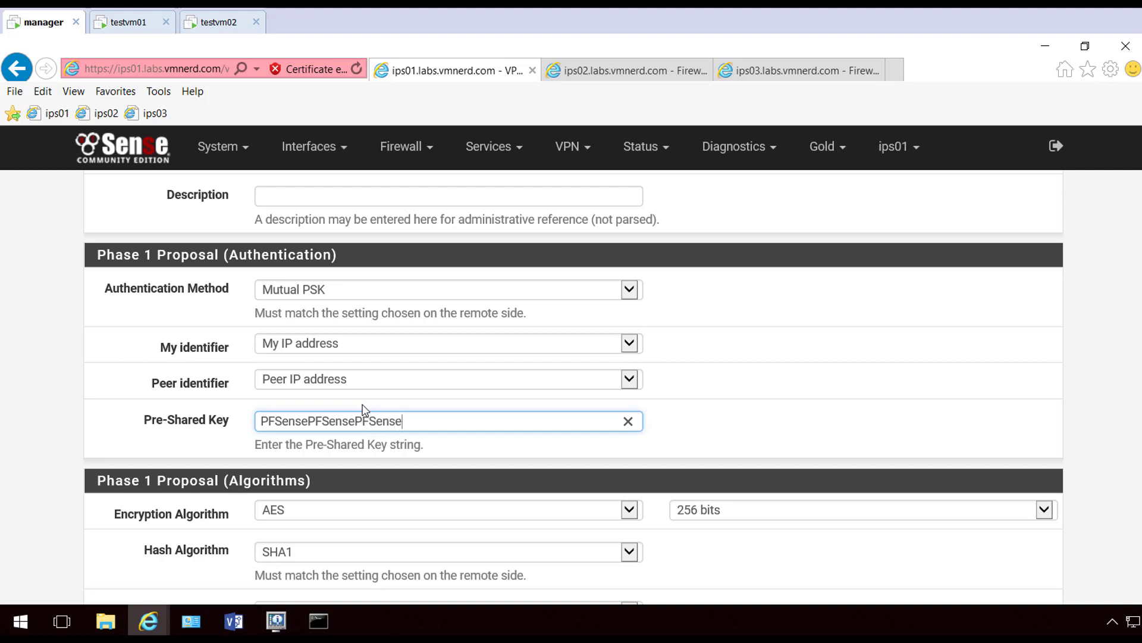
{"action": "left_click_drag", "start_coordinate": [434, 417], "coordinate": [193, 421]}
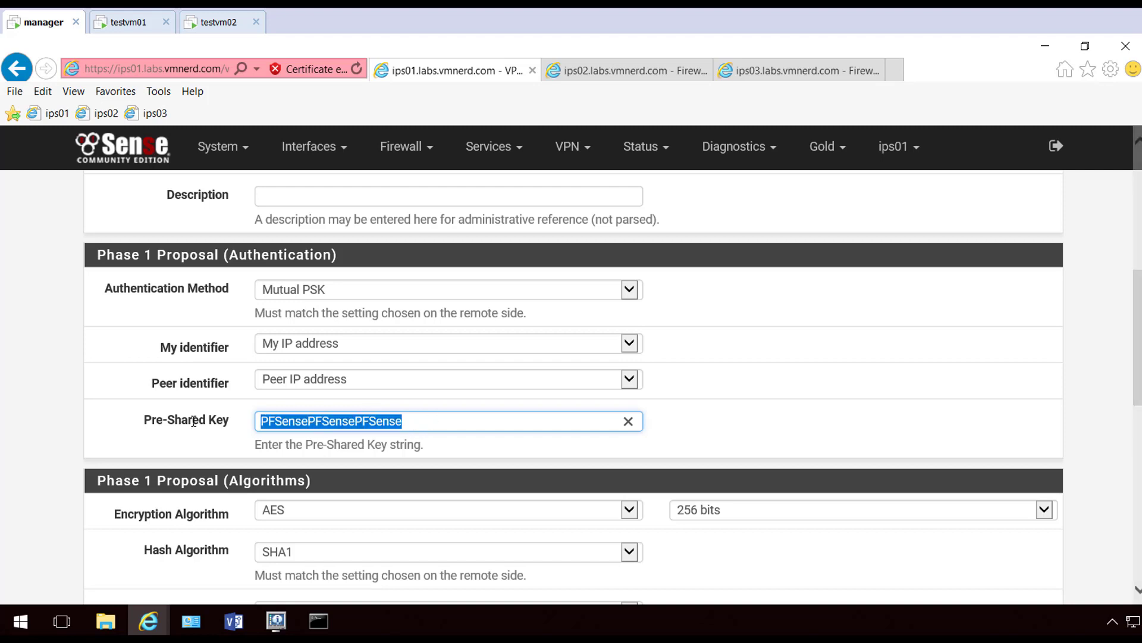
{"action": "left_click", "coordinate": [77, 439]}
{"action": "scroll", "coordinate": [78, 439], "scroll_direction": "down", "scroll_amount": 2}
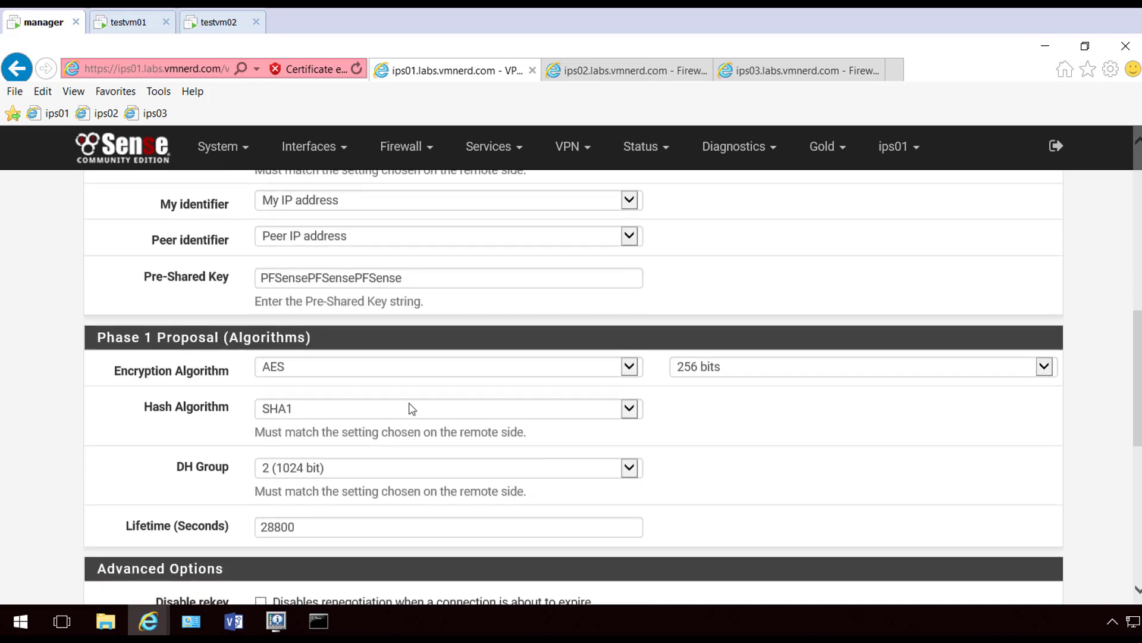
Set the phase 1 hash to SHA256 and DH group to 14 (2048 bit)
{"action": "left_click", "coordinate": [629, 410]}
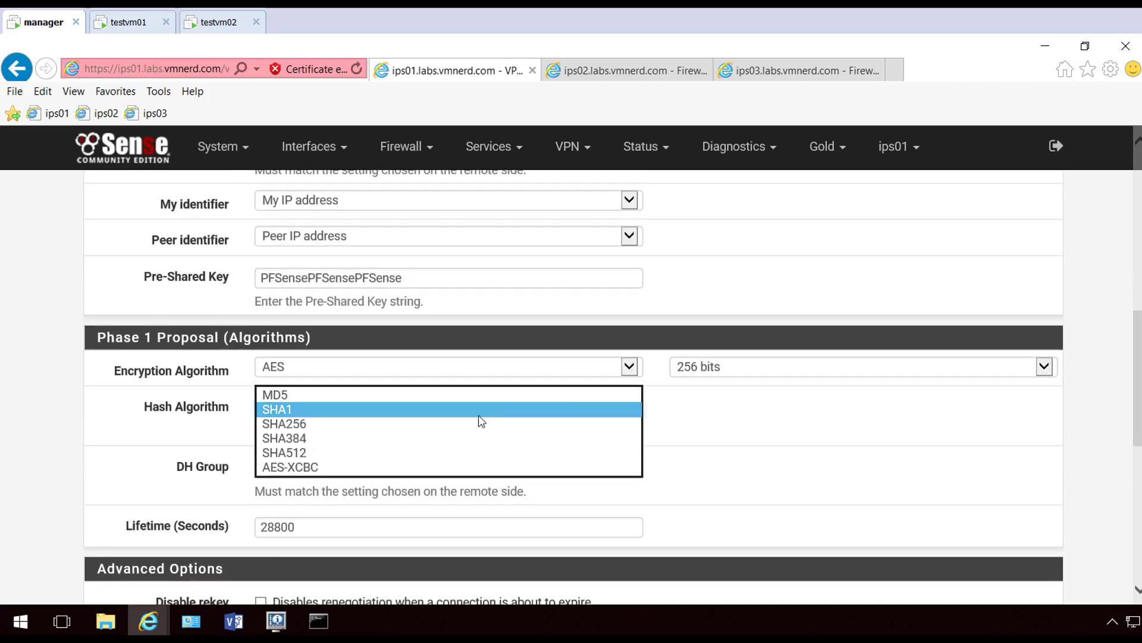
{"action": "left_click", "coordinate": [400, 423]}
{"action": "left_click", "coordinate": [152, 438]}
{"action": "scroll", "coordinate": [157, 419], "scroll_direction": "down", "scroll_amount": 2}
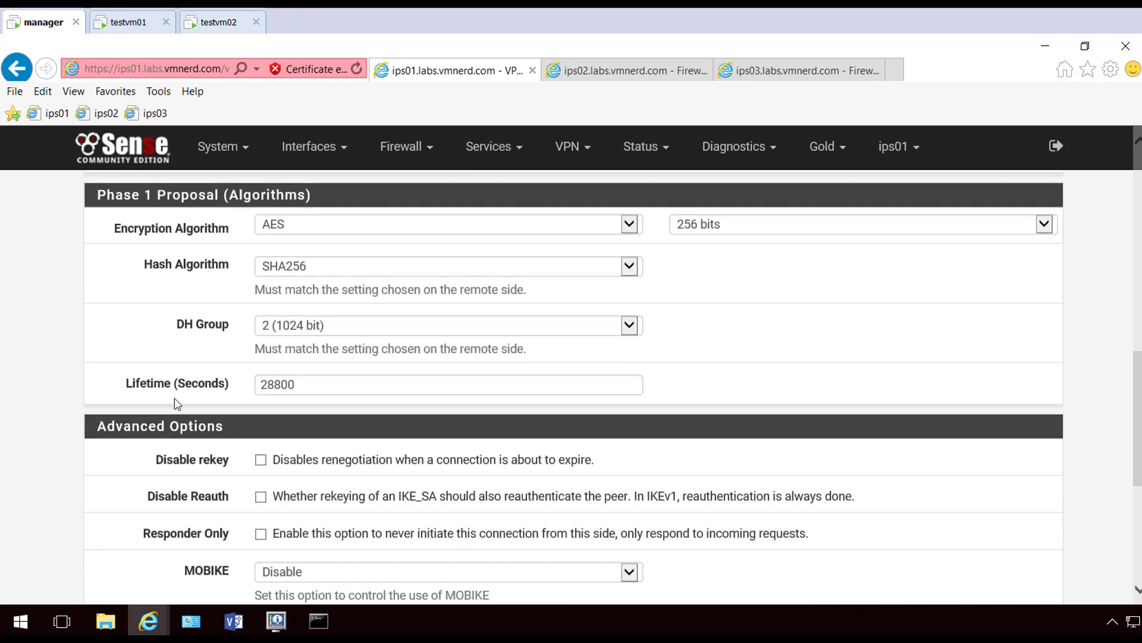
{"action": "left_click", "coordinate": [387, 326]}
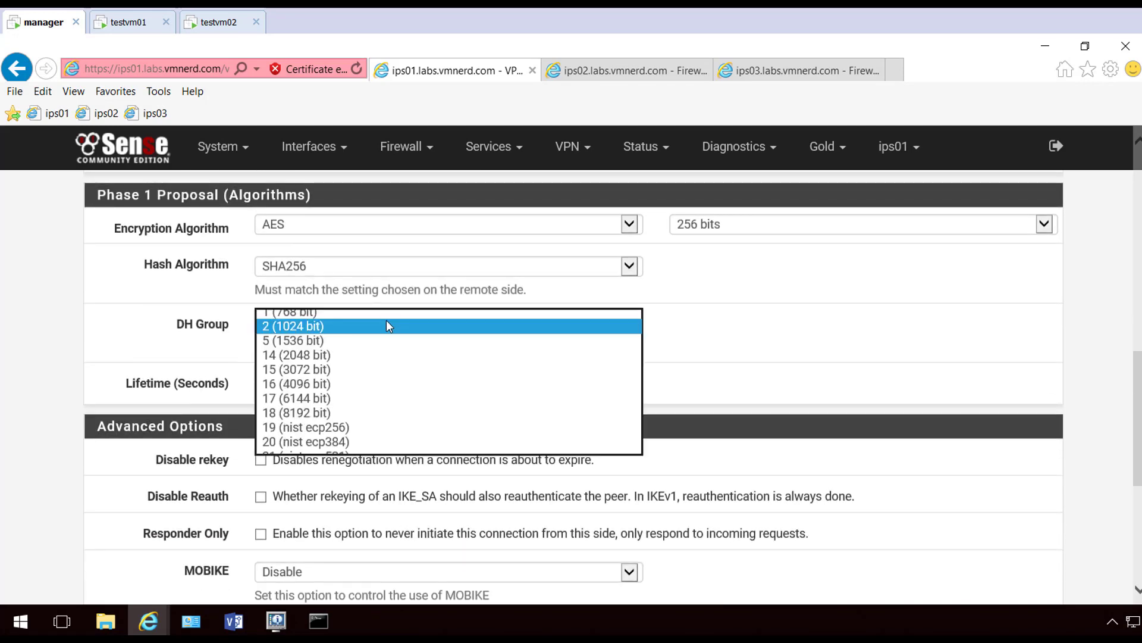
{"action": "left_click", "coordinate": [334, 354]}
{"action": "scroll", "coordinate": [130, 369], "scroll_direction": "down", "scroll_amount": 2}
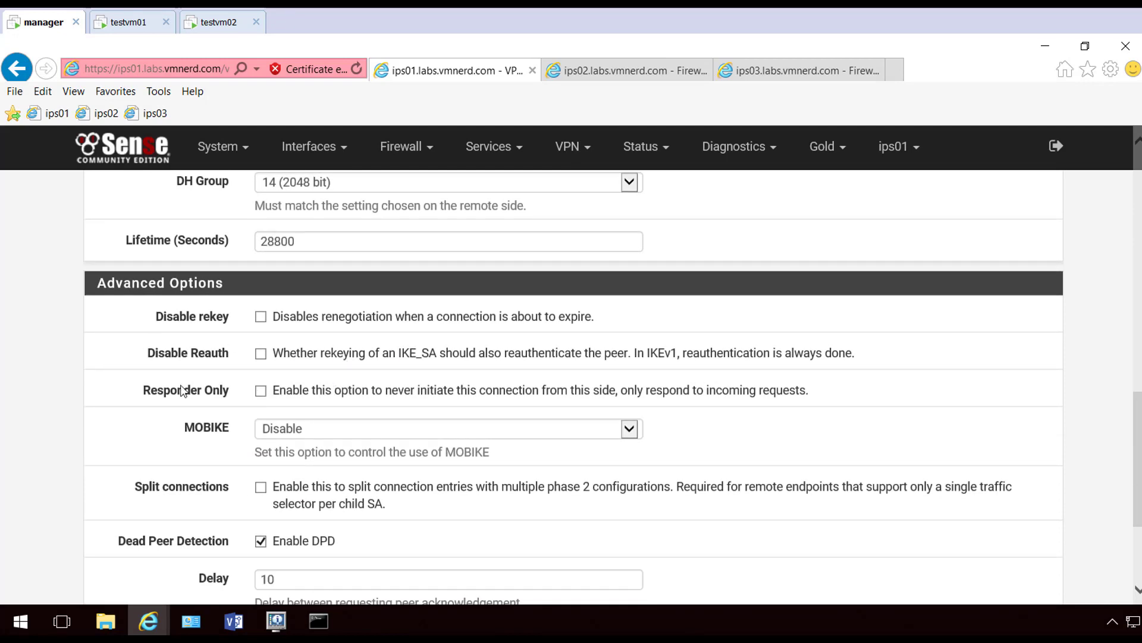
{"action": "scroll", "coordinate": [182, 390], "scroll_direction": "down", "scroll_amount": 1}
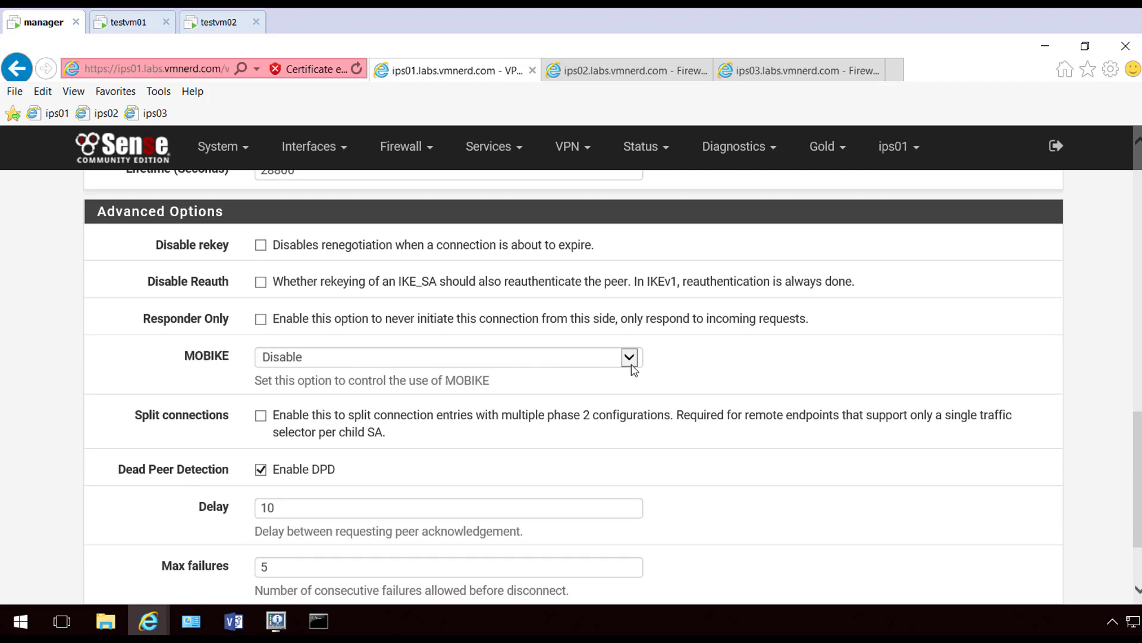
{"action": "scroll", "coordinate": [464, 443], "scroll_direction": "down", "scroll_amount": 1}
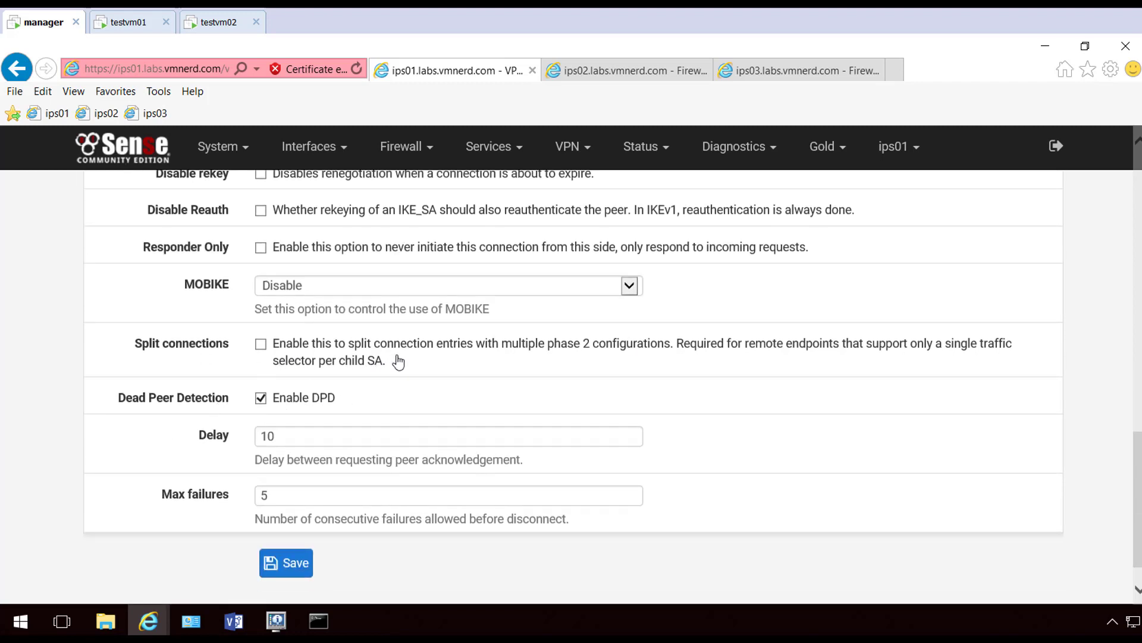
Save and apply the phase 1 tunnel, then show its phase 2 entries
{"action": "left_click", "coordinate": [297, 572]}
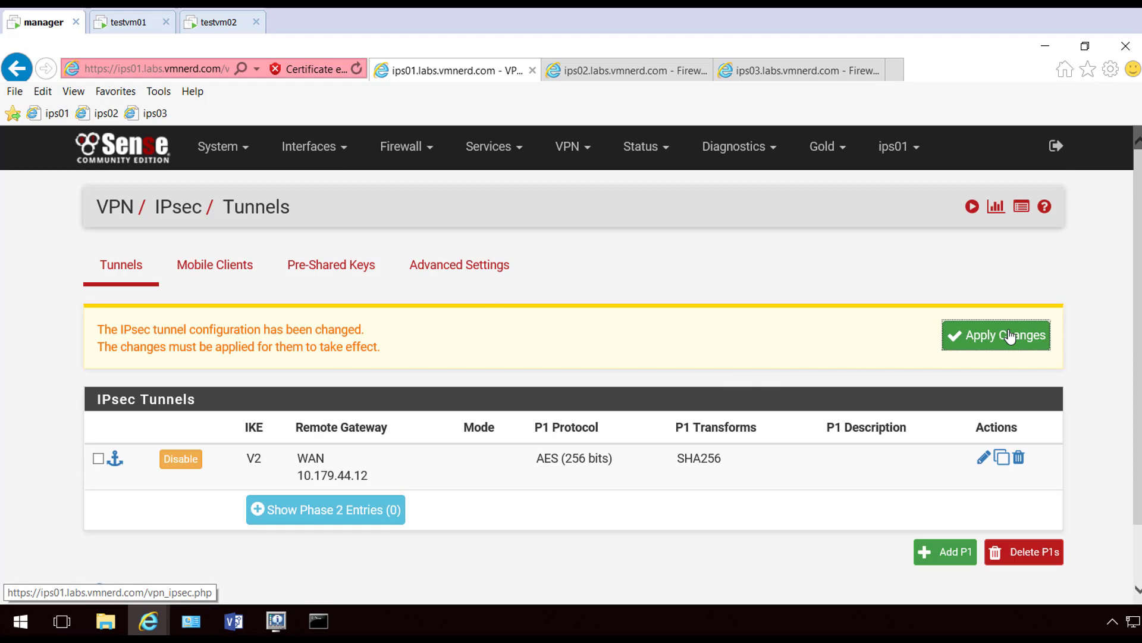
{"action": "left_click", "coordinate": [1010, 337]}
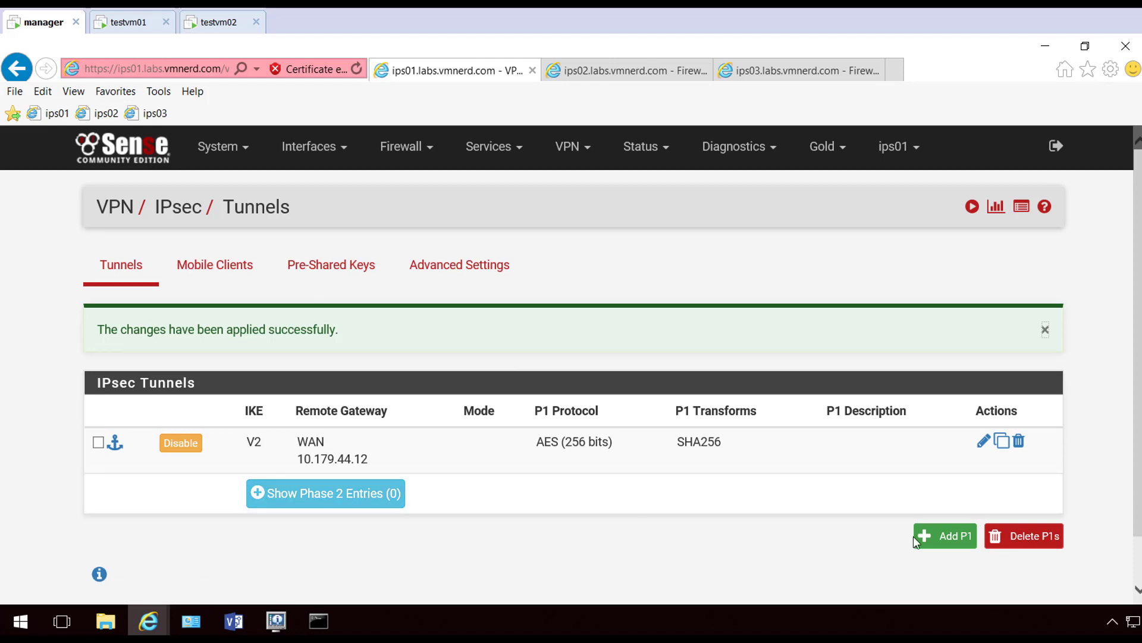
{"action": "left_click", "coordinate": [381, 492]}
{"action": "scroll", "coordinate": [499, 452], "scroll_direction": "down", "scroll_amount": 1}
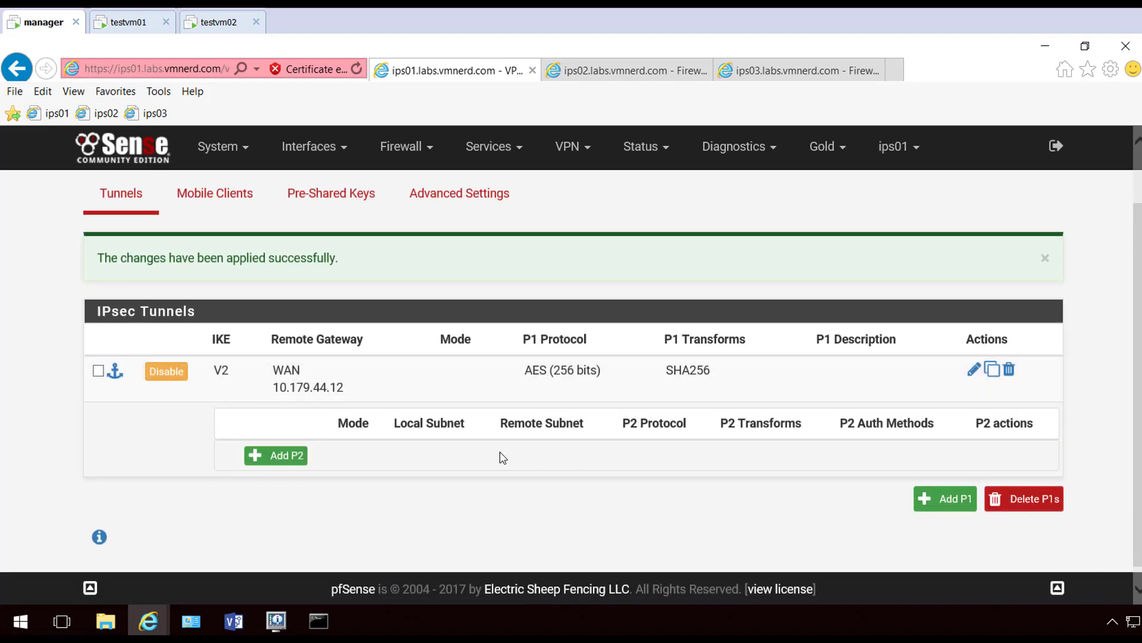
Add a phase 2 entry with remote network 192.168.12.0/24
{"action": "left_click", "coordinate": [275, 455]}
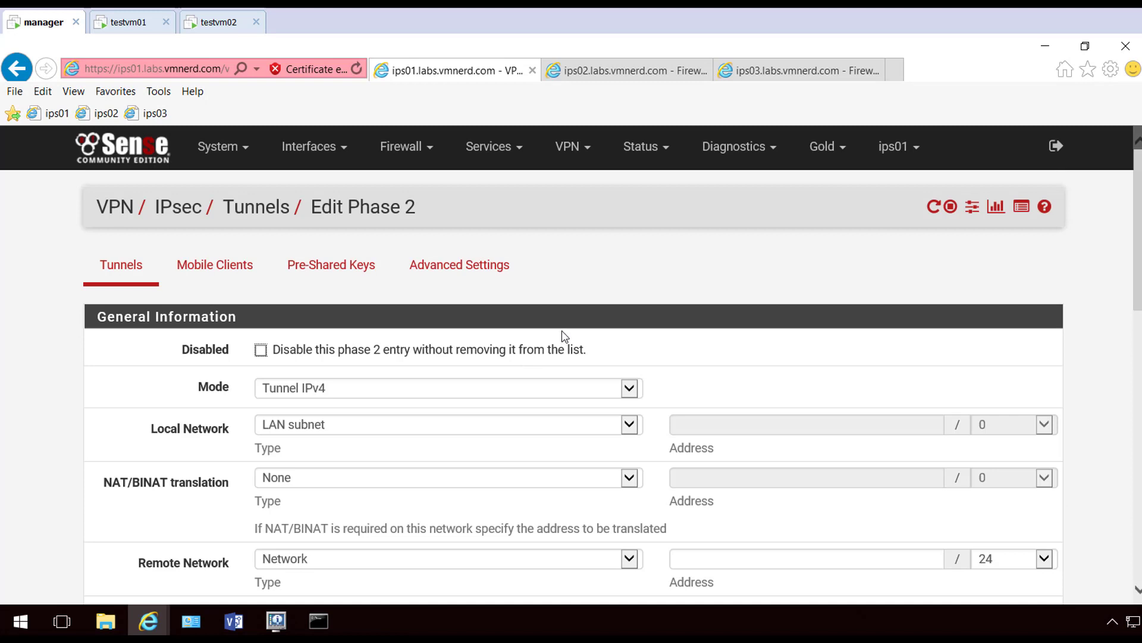
{"action": "scroll", "coordinate": [315, 343], "scroll_direction": "down", "scroll_amount": 2}
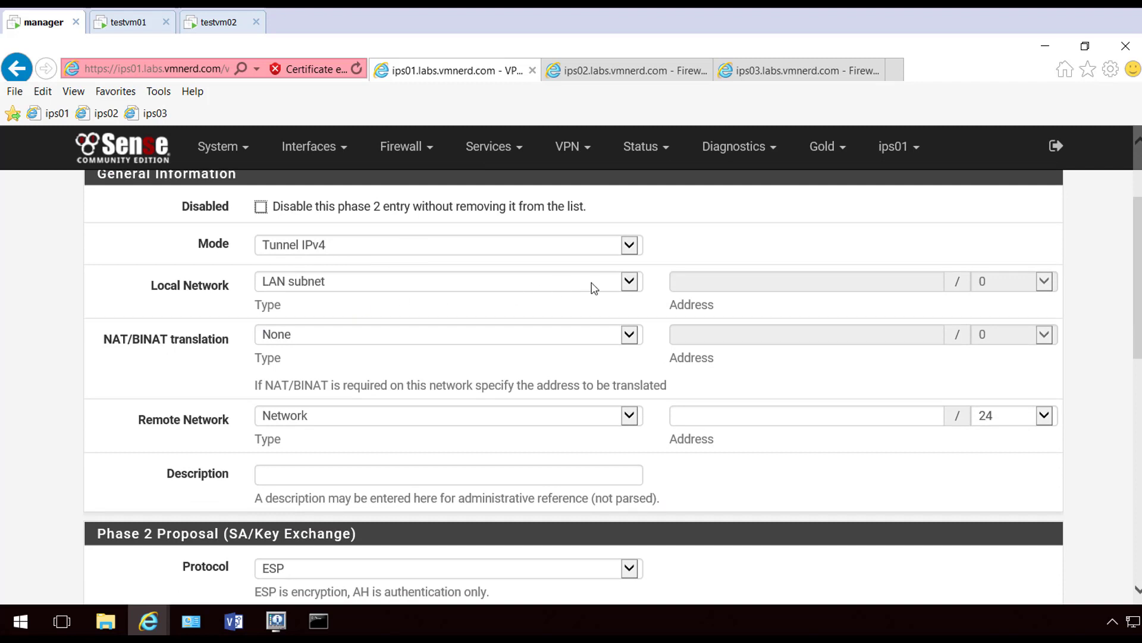
{"action": "scroll", "coordinate": [419, 390], "scroll_direction": "down", "scroll_amount": 1}
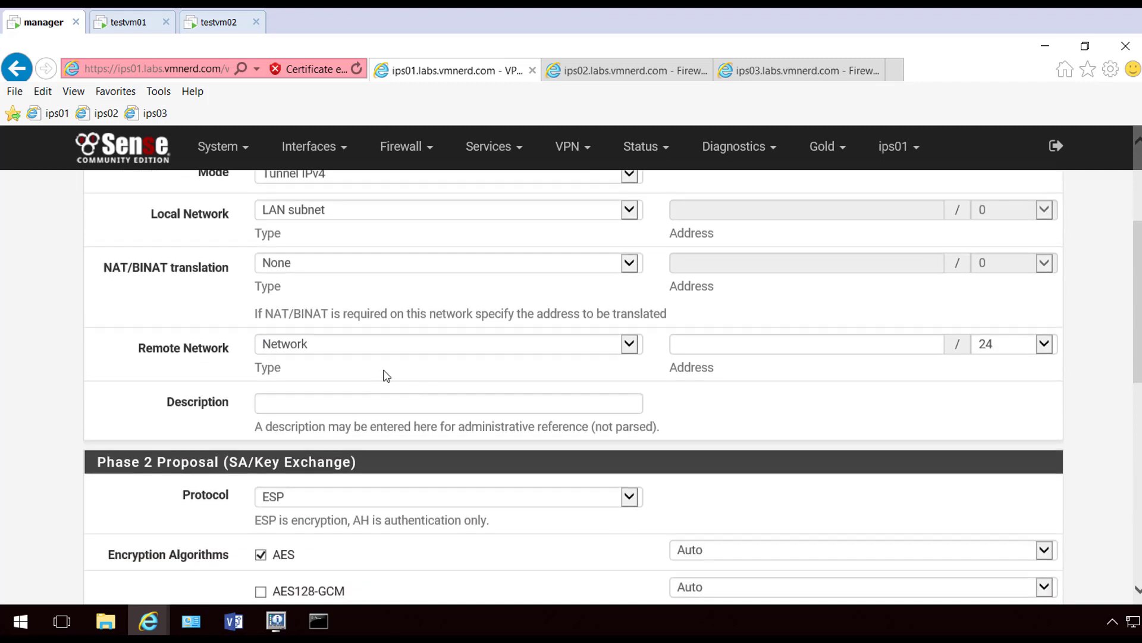
{"action": "left_click", "coordinate": [691, 343]}
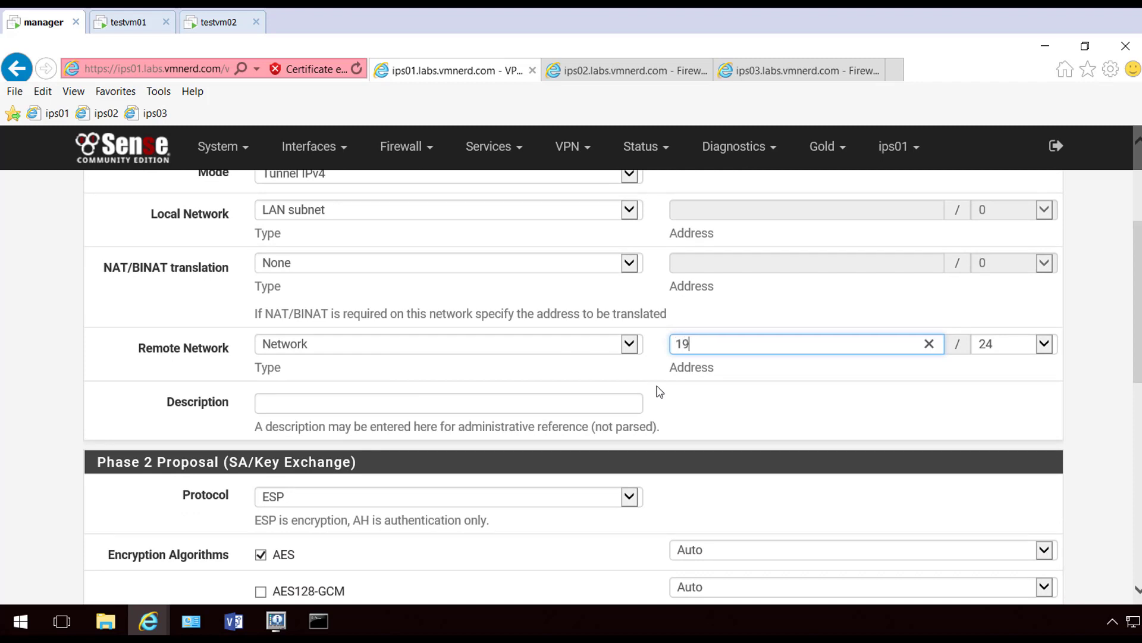
{"action": "type", "text": "192.168.12"}
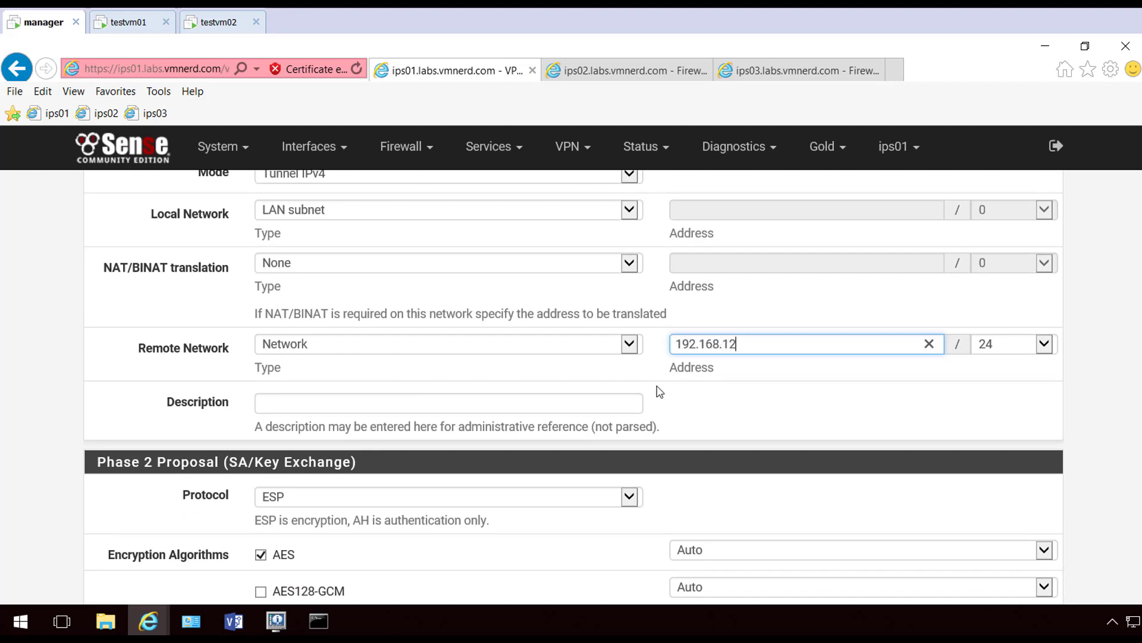
{"action": "type", "text": ".0"}
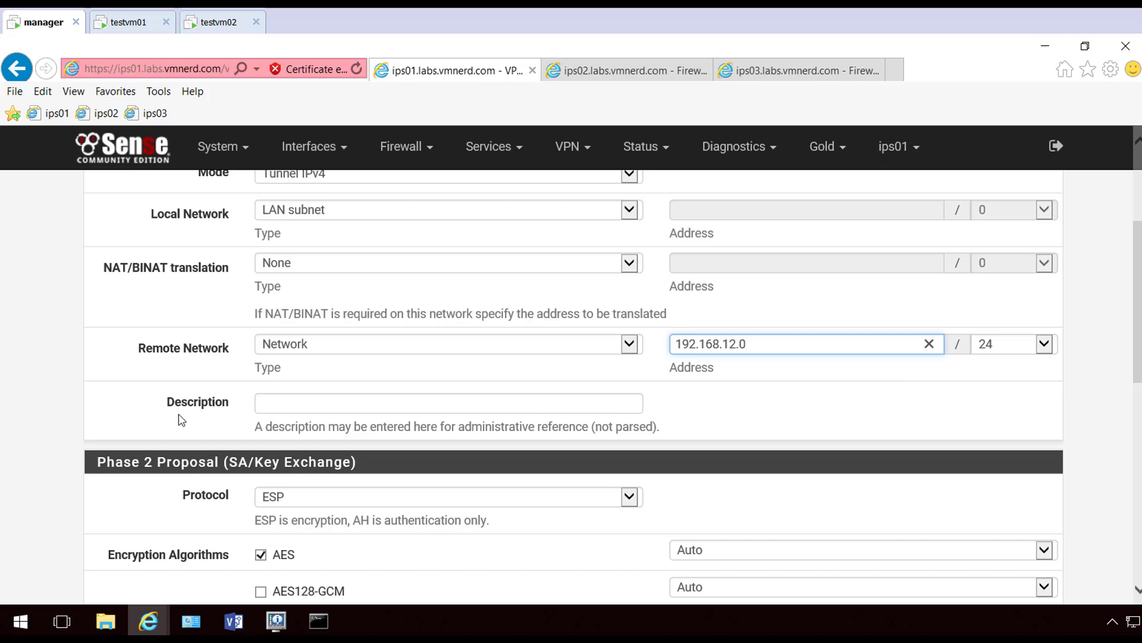
Keep ESP as the protocol and use AES256-GCM encryption with Auto key length
{"action": "scroll", "coordinate": [288, 421], "scroll_direction": "down", "scroll_amount": 2}
{"action": "left_click", "coordinate": [573, 355]}
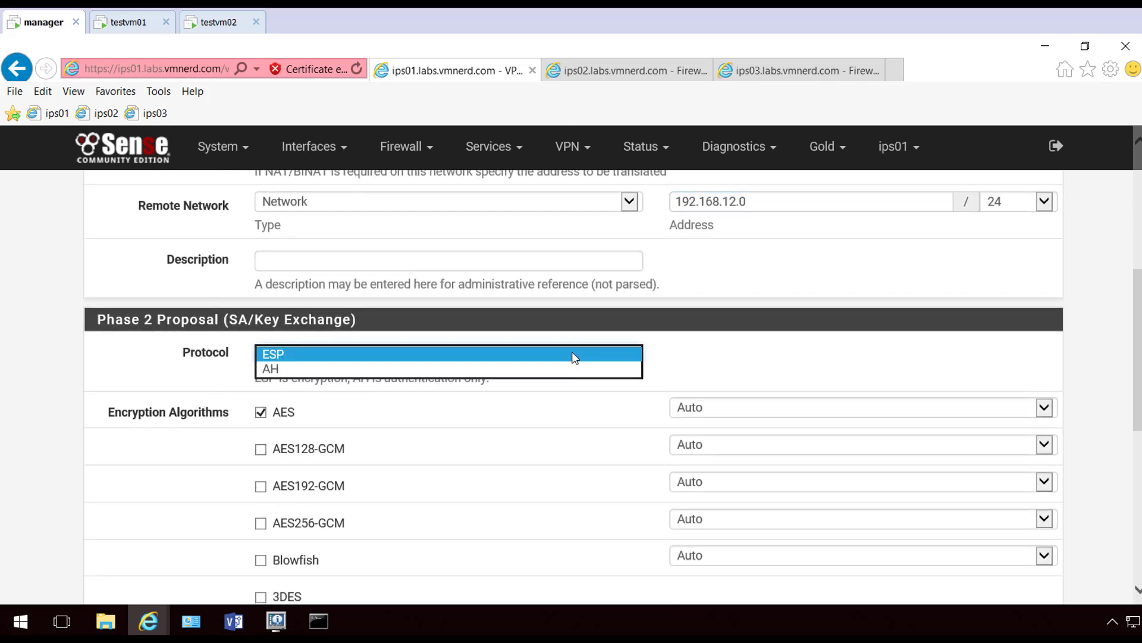
{"action": "left_click", "coordinate": [589, 354]}
{"action": "left_click", "coordinate": [735, 362]}
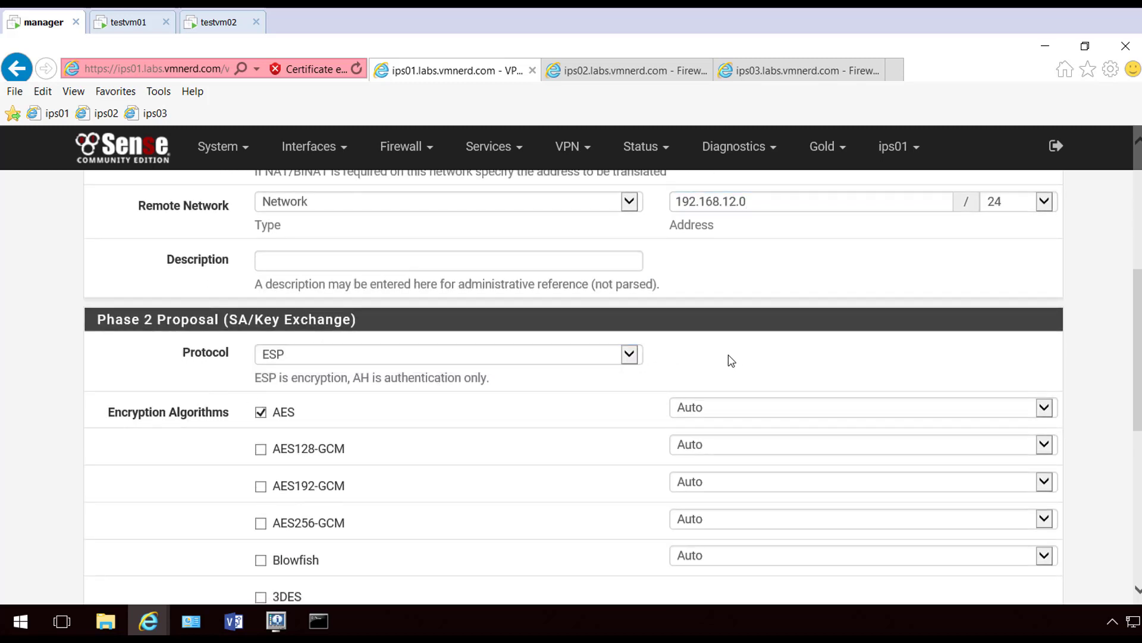
{"action": "scroll", "coordinate": [195, 383], "scroll_direction": "down", "scroll_amount": 1}
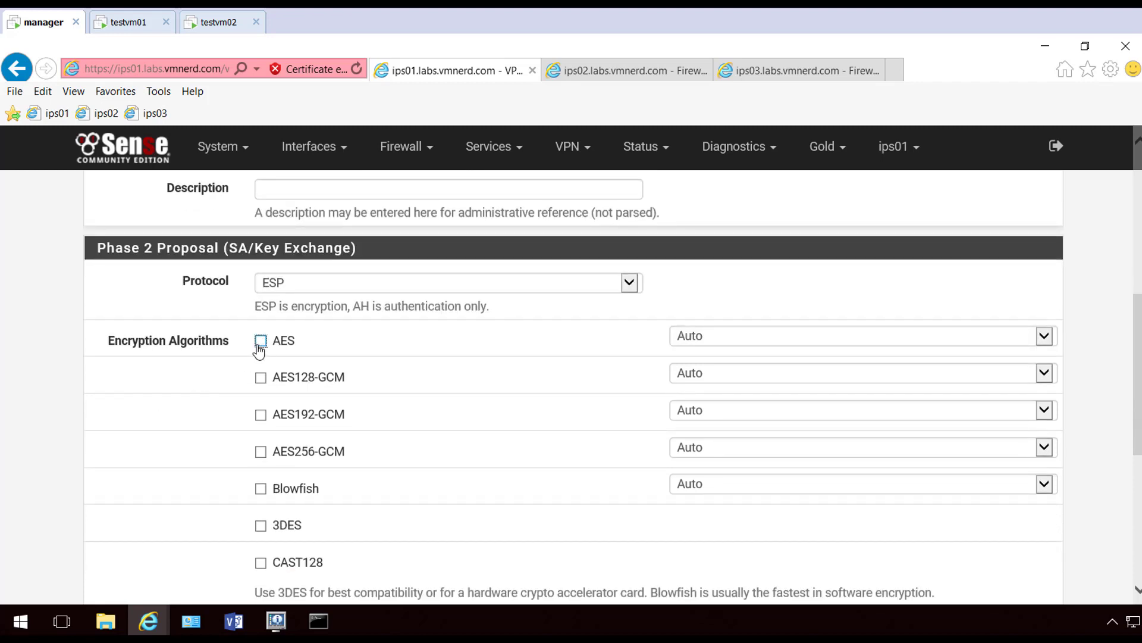
{"action": "left_click", "coordinate": [261, 451]}
{"action": "left_click", "coordinate": [1046, 450]}
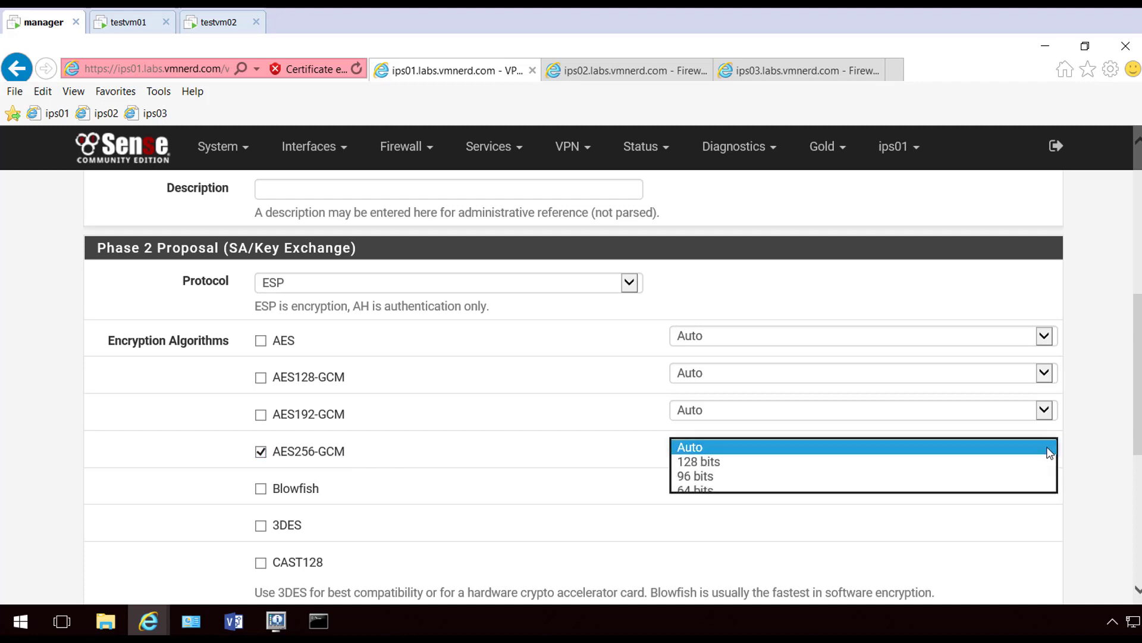
{"action": "left_click", "coordinate": [1048, 449]}
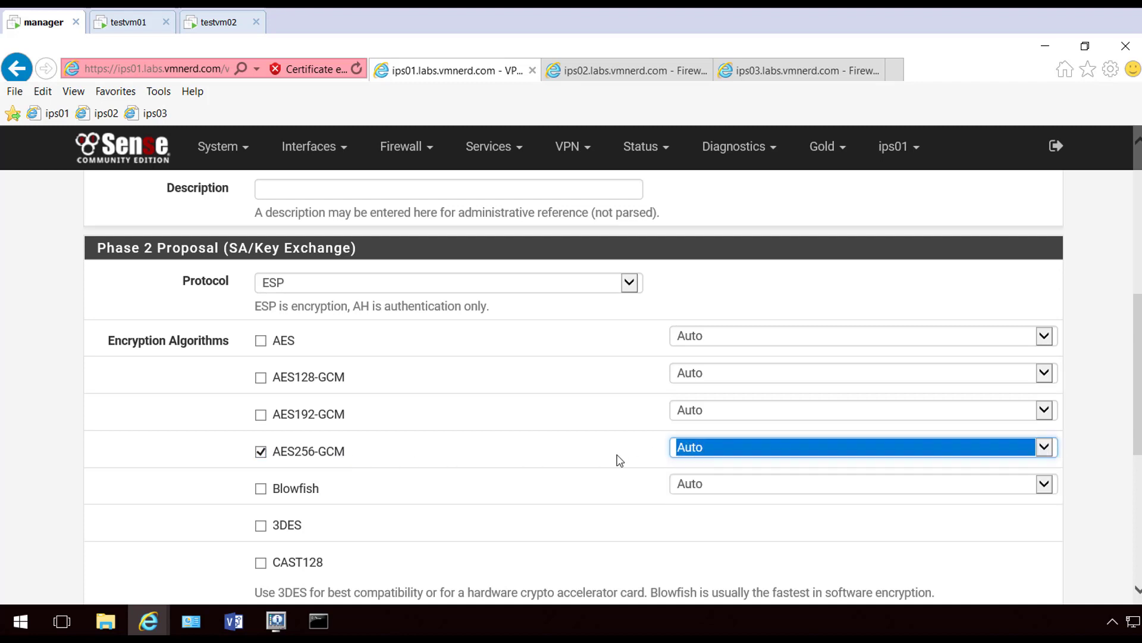
{"action": "left_click", "coordinate": [60, 458]}
{"action": "scroll", "coordinate": [62, 454], "scroll_direction": "down", "scroll_amount": 1}
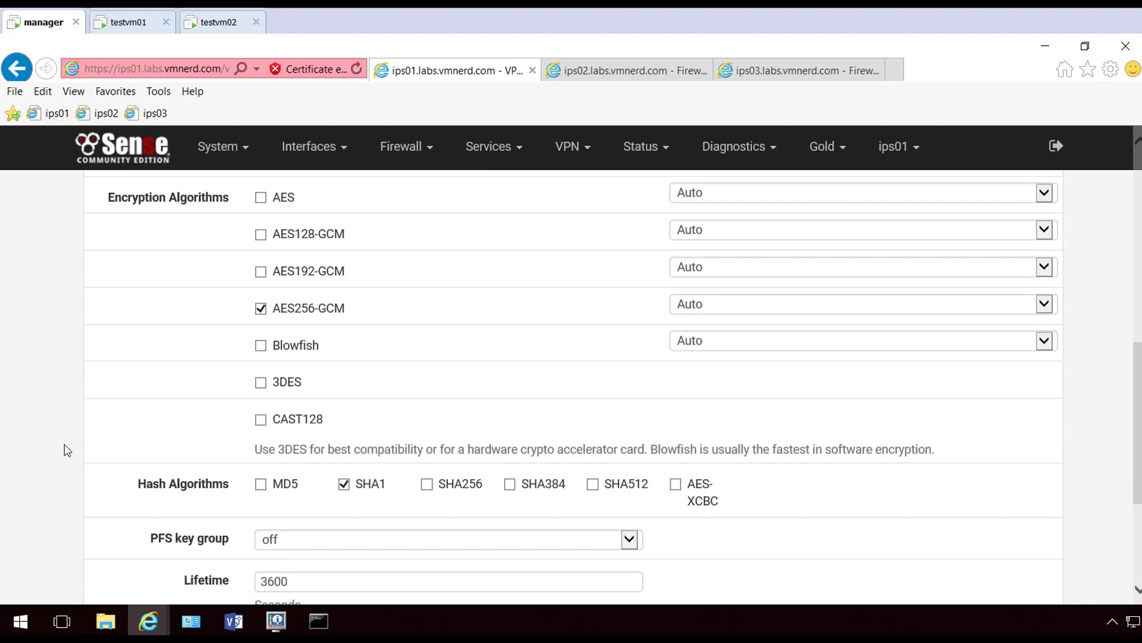
{"action": "scroll", "coordinate": [66, 443], "scroll_direction": "down", "scroll_amount": 2}
{"action": "scroll", "coordinate": [70, 434], "scroll_direction": "down", "scroll_amount": 1}
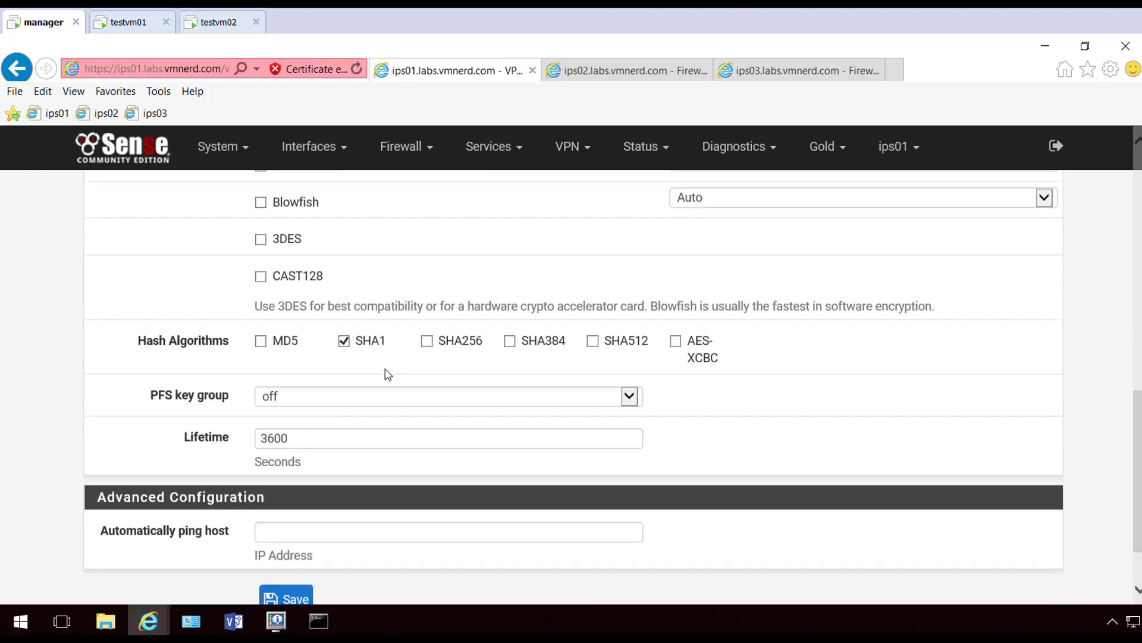
Replace SHA1 with SHA256 hashing and set the PFS key group to 2 (1024 bit)
{"action": "left_click", "coordinate": [343, 344]}
{"action": "left_click", "coordinate": [427, 343]}
{"action": "left_click", "coordinate": [634, 398]}
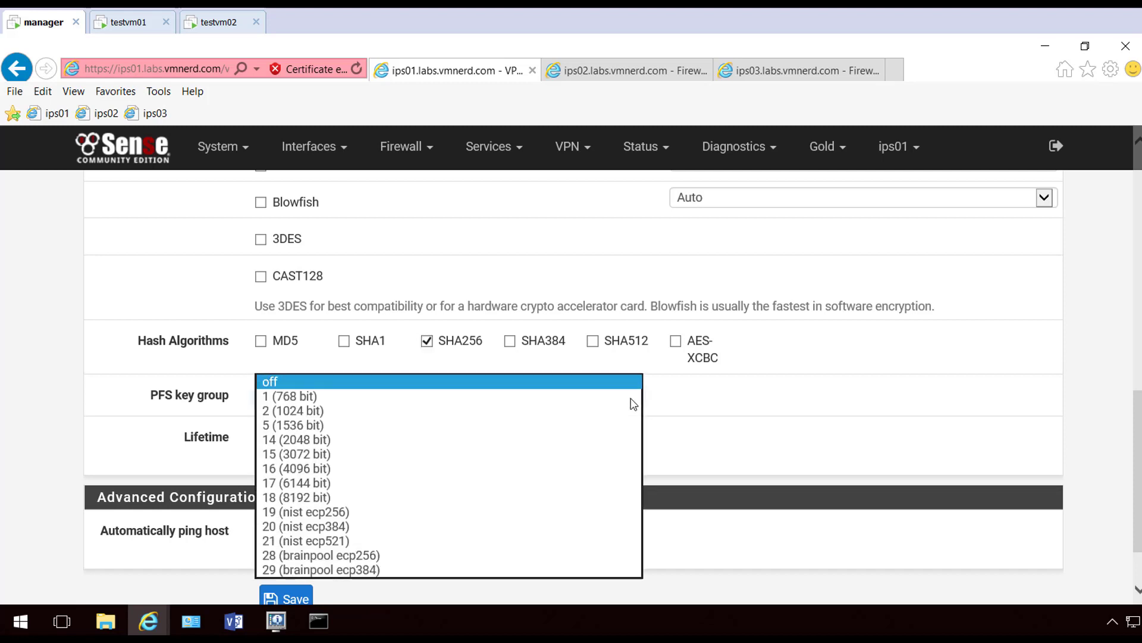
{"action": "left_click", "coordinate": [562, 412]}
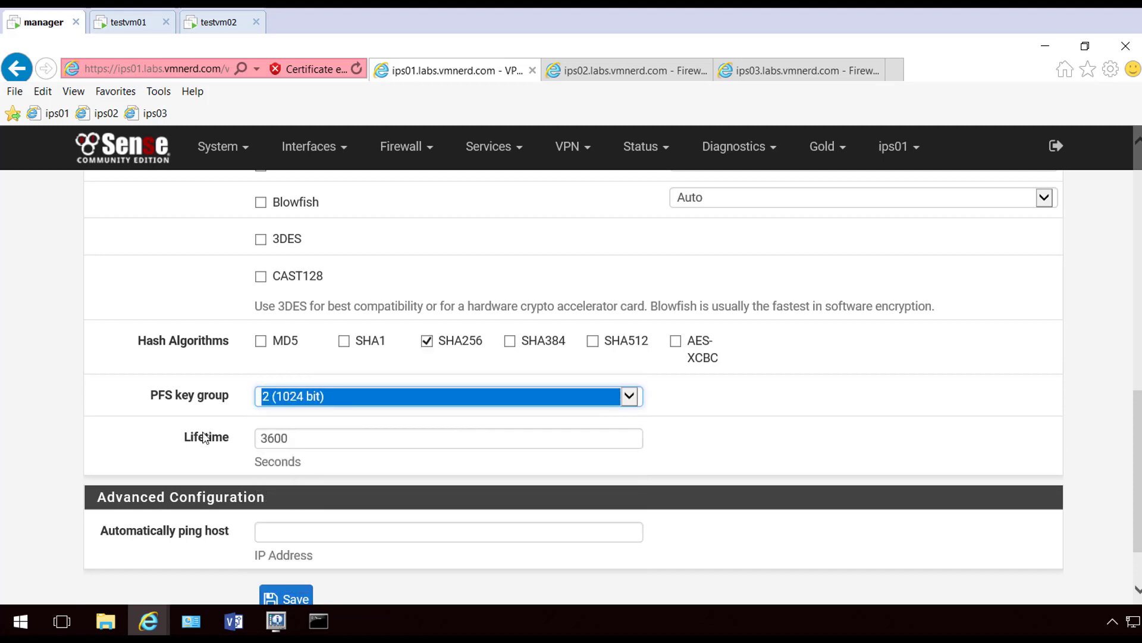
{"action": "scroll", "coordinate": [315, 535], "scroll_direction": "down", "scroll_amount": 2}
Save and apply the phase 2 entry, then expand the tunnel's phase 2 list
{"action": "left_click", "coordinate": [288, 527]}
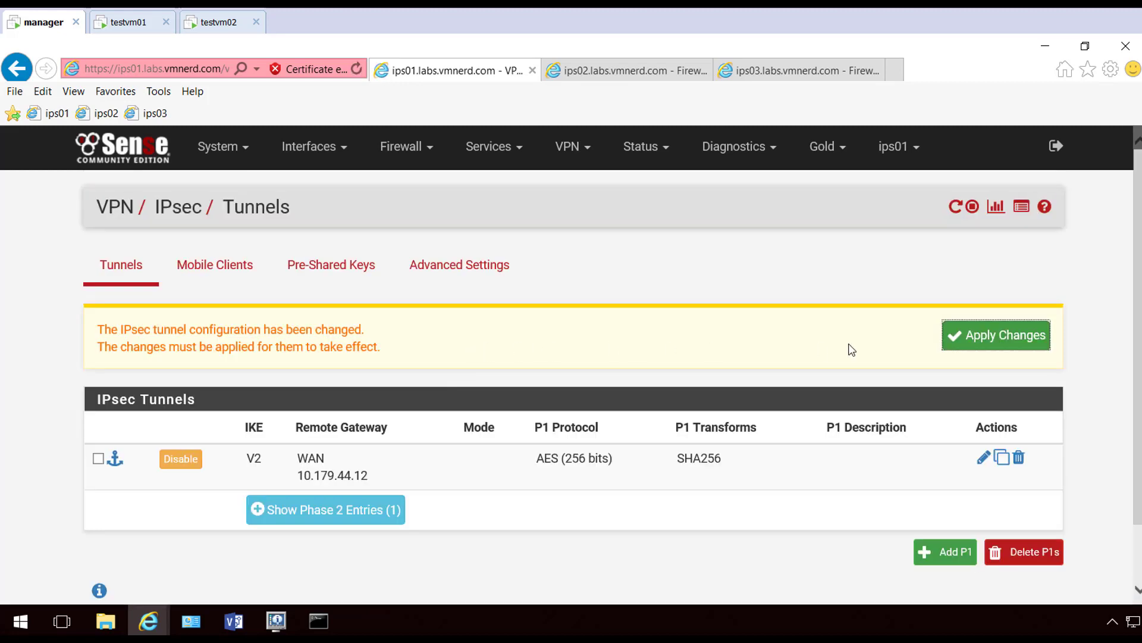
{"action": "left_click", "coordinate": [1009, 342]}
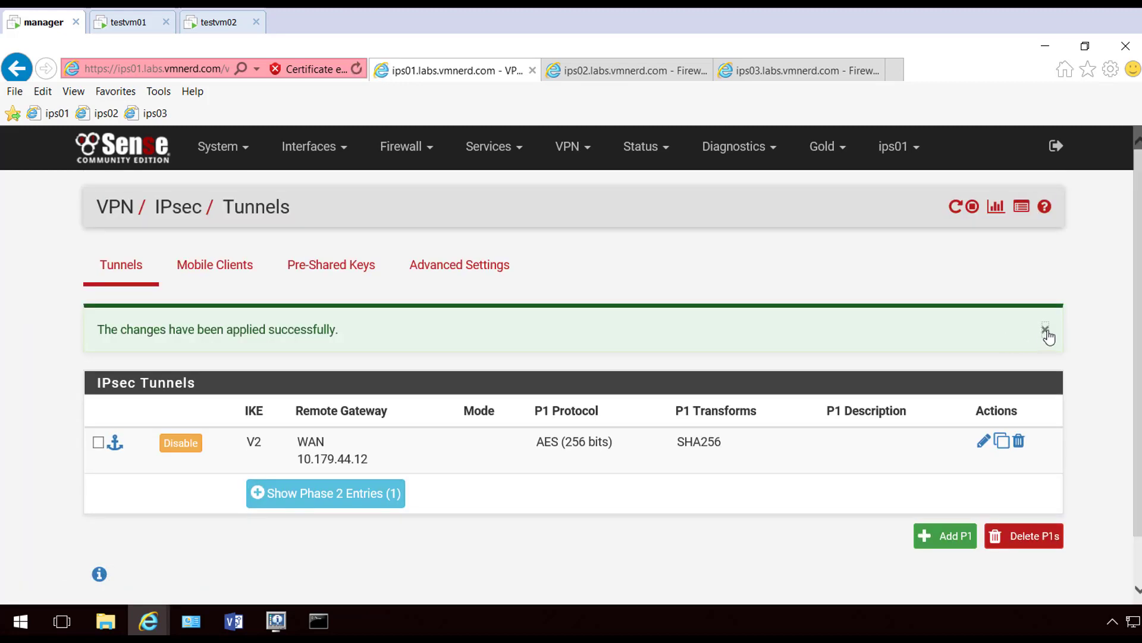
{"action": "left_click", "coordinate": [1045, 332]}
{"action": "left_click", "coordinate": [257, 428]}
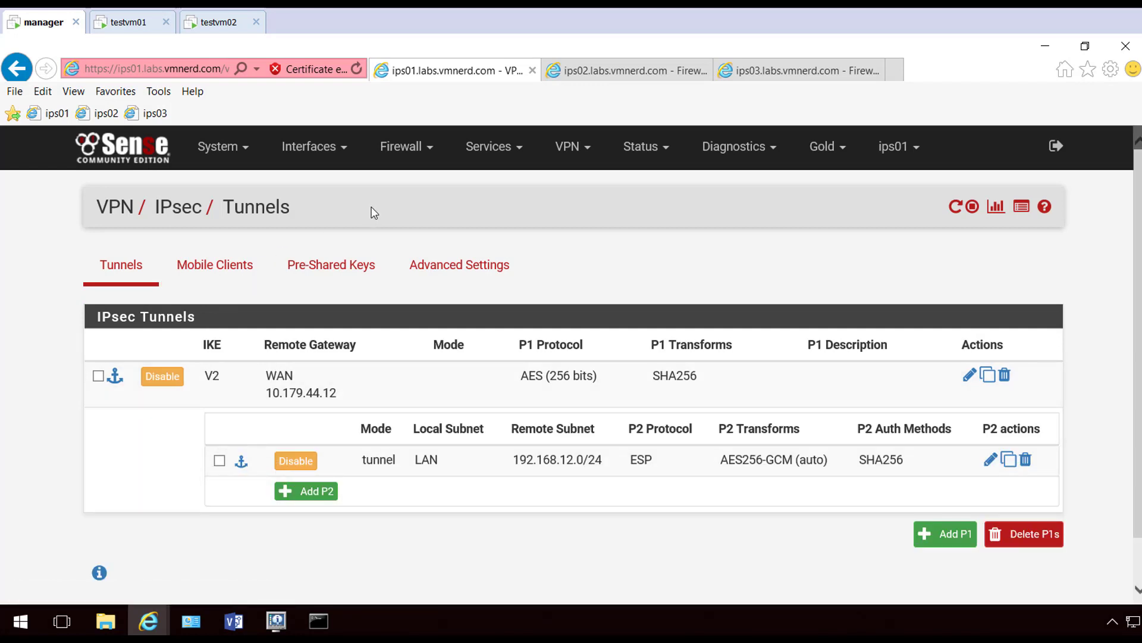
On ips02, add a new IPsec phase 1 tunnel using key exchange version IKEv2
{"action": "left_click", "coordinate": [593, 81]}
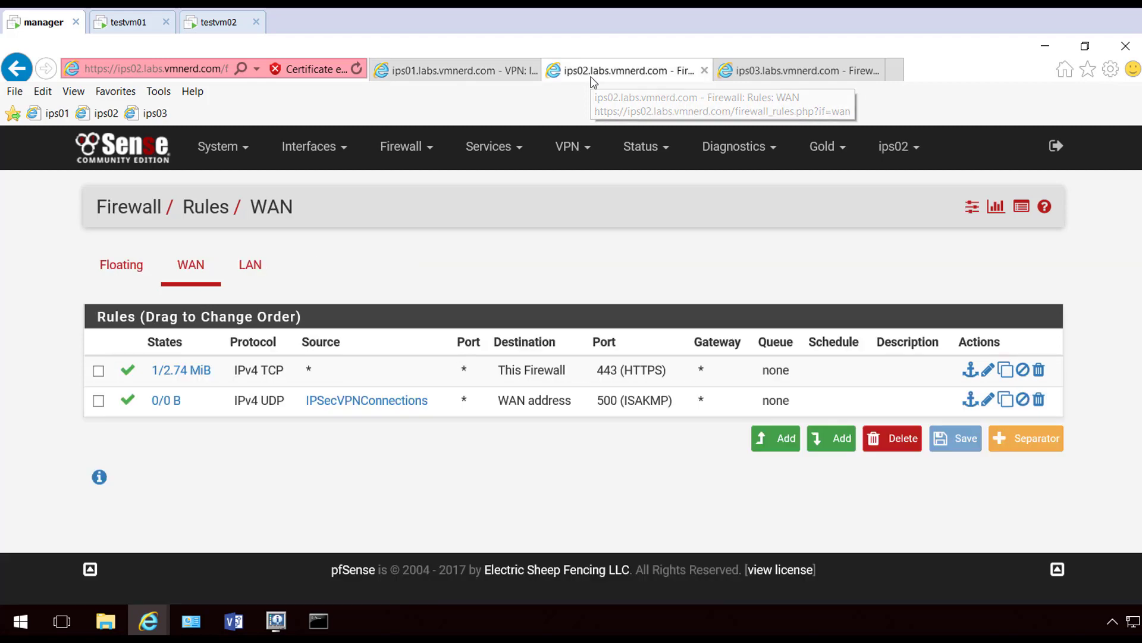
{"action": "left_click", "coordinate": [568, 147]}
{"action": "left_click", "coordinate": [566, 187]}
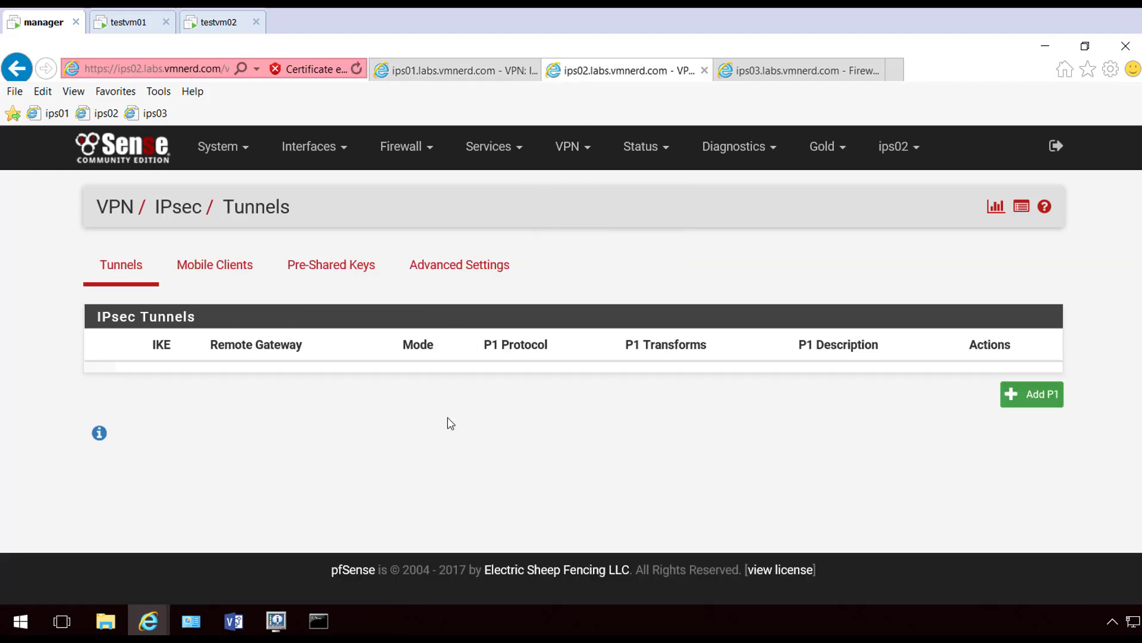
{"action": "left_click", "coordinate": [1035, 394]}
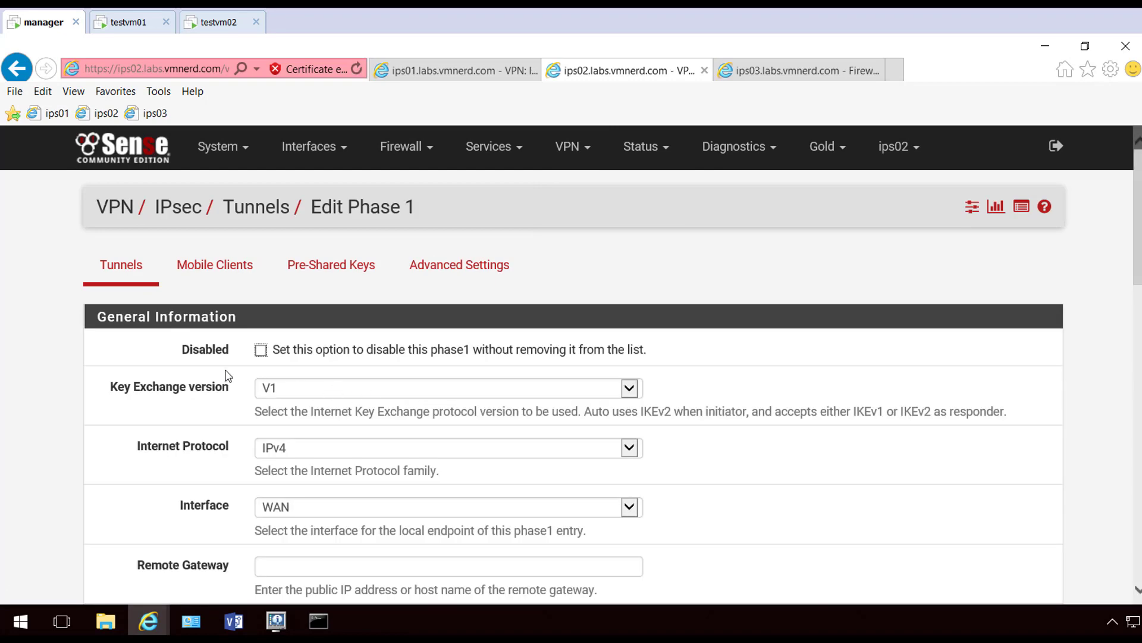
{"action": "left_click", "coordinate": [268, 387]}
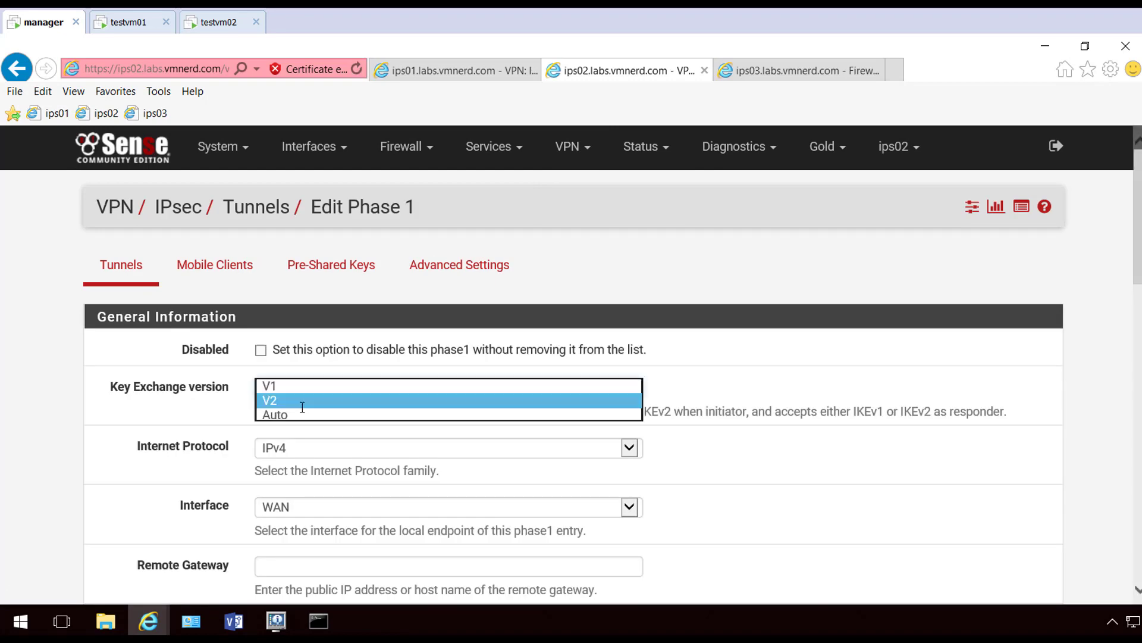
{"action": "left_click", "coordinate": [301, 400]}
{"action": "left_click", "coordinate": [185, 432]}
{"action": "scroll", "coordinate": [185, 431], "scroll_direction": "down", "scroll_amount": 3}
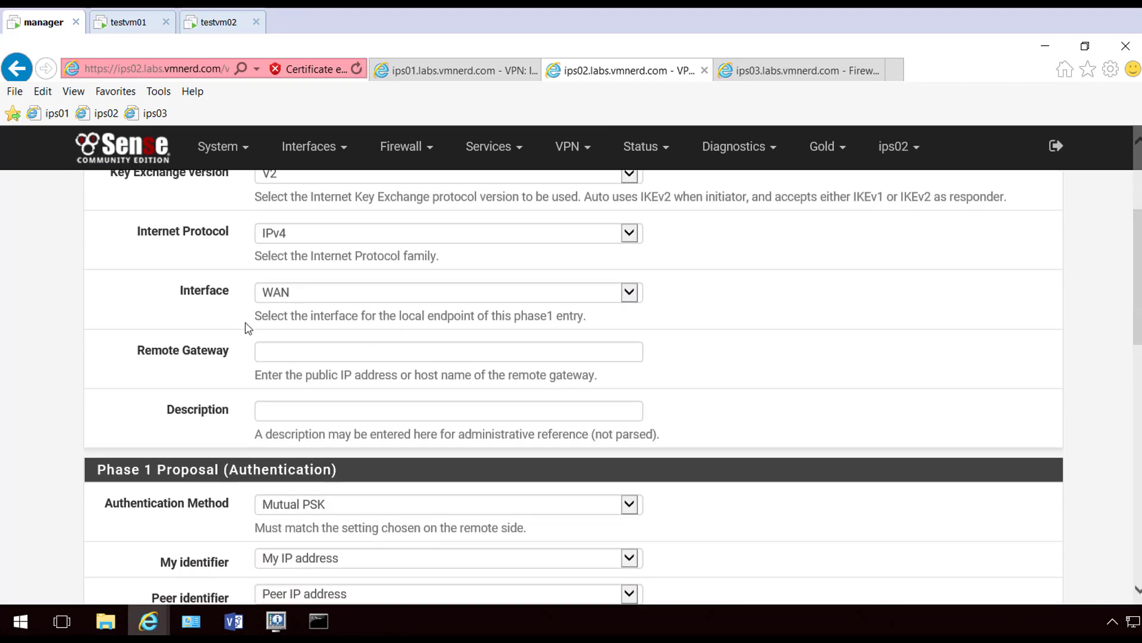
Set the remote gateway to 10.179.44.11 and paste the shared pre-shared key
{"action": "left_click", "coordinate": [304, 349]}
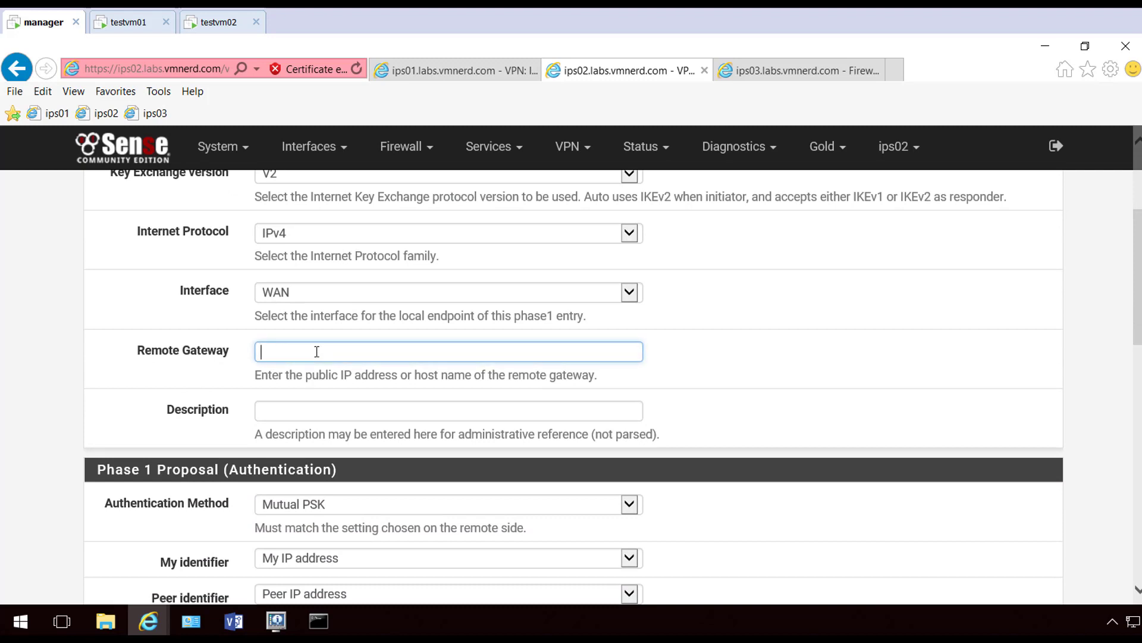
{"action": "type", "text": "10.179.44.11"}
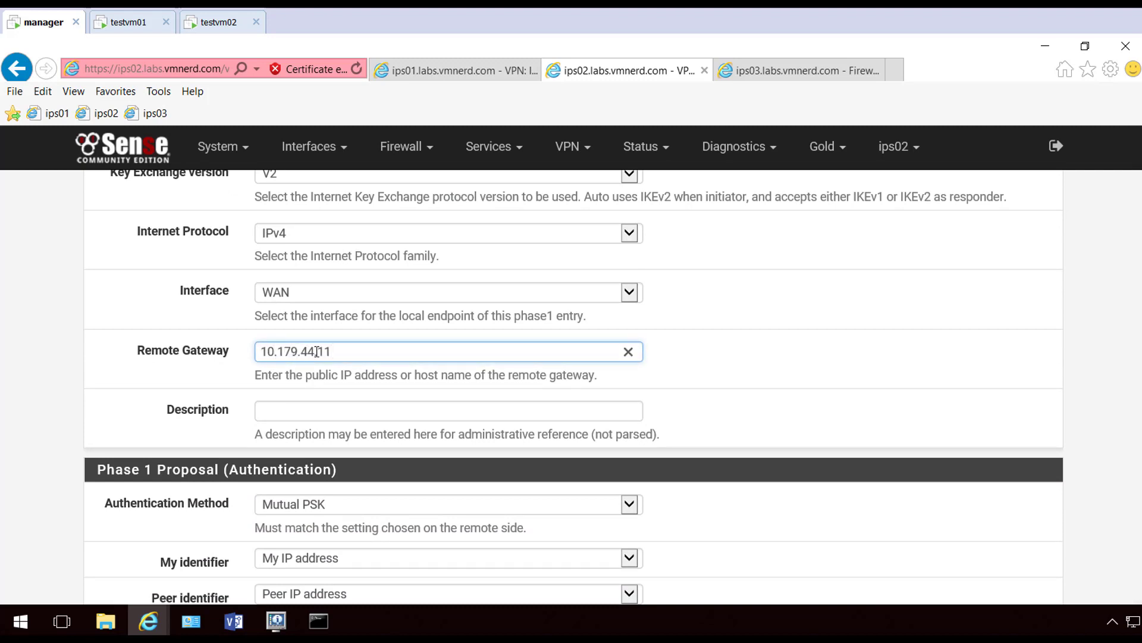
{"action": "scroll", "coordinate": [309, 404], "scroll_direction": "down", "scroll_amount": 3}
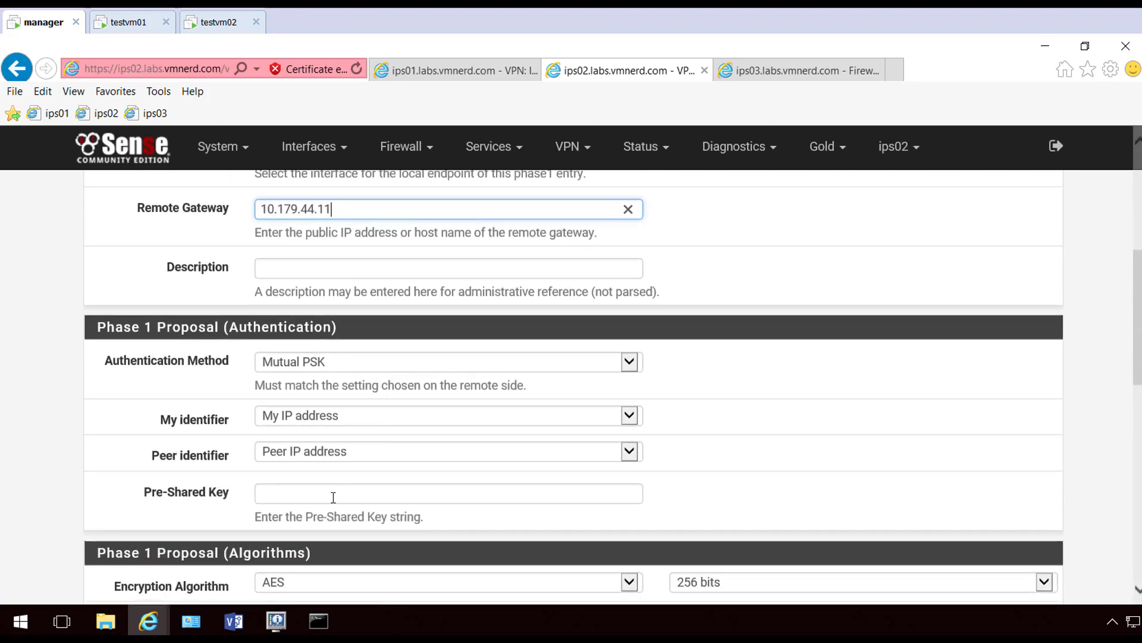
{"action": "left_click", "coordinate": [303, 498]}
{"action": "type", "text": "PFSensePFSensePFSense"}
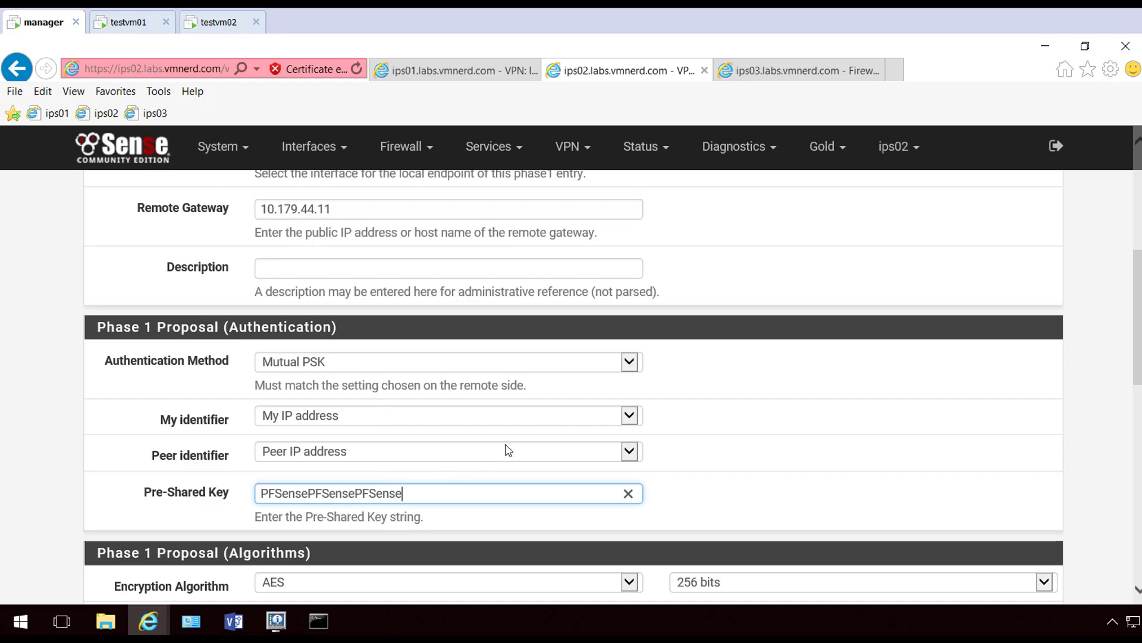
Set the phase 1 hash to SHA256 and DH group to 14 (2048 bit)
{"action": "scroll", "coordinate": [512, 450], "scroll_direction": "down", "scroll_amount": 4}
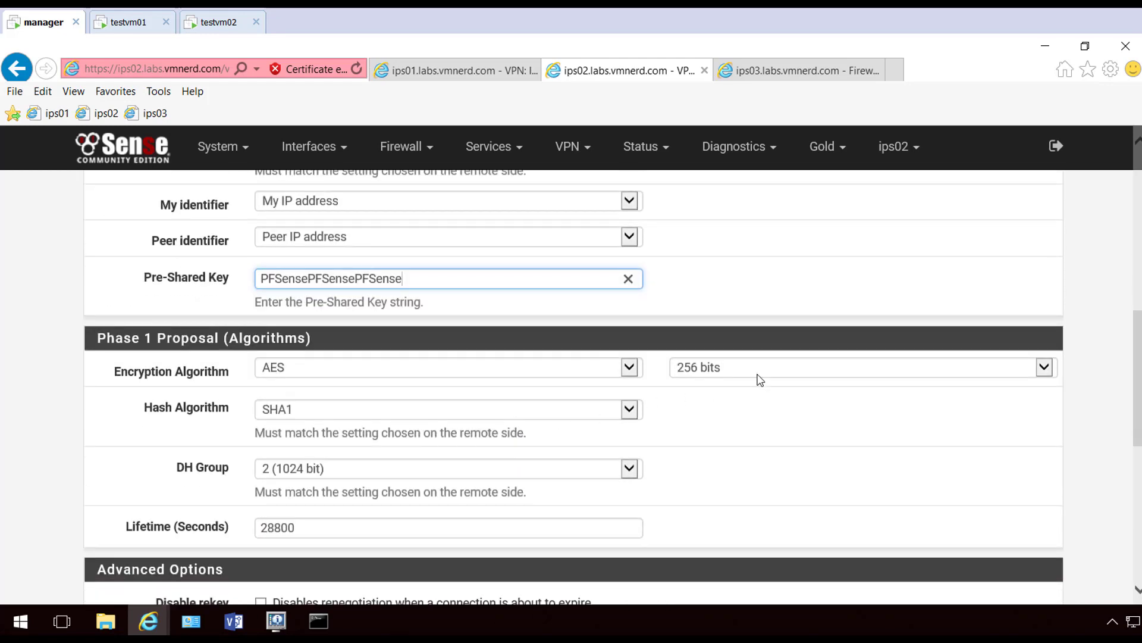
{"action": "left_click", "coordinate": [616, 409]}
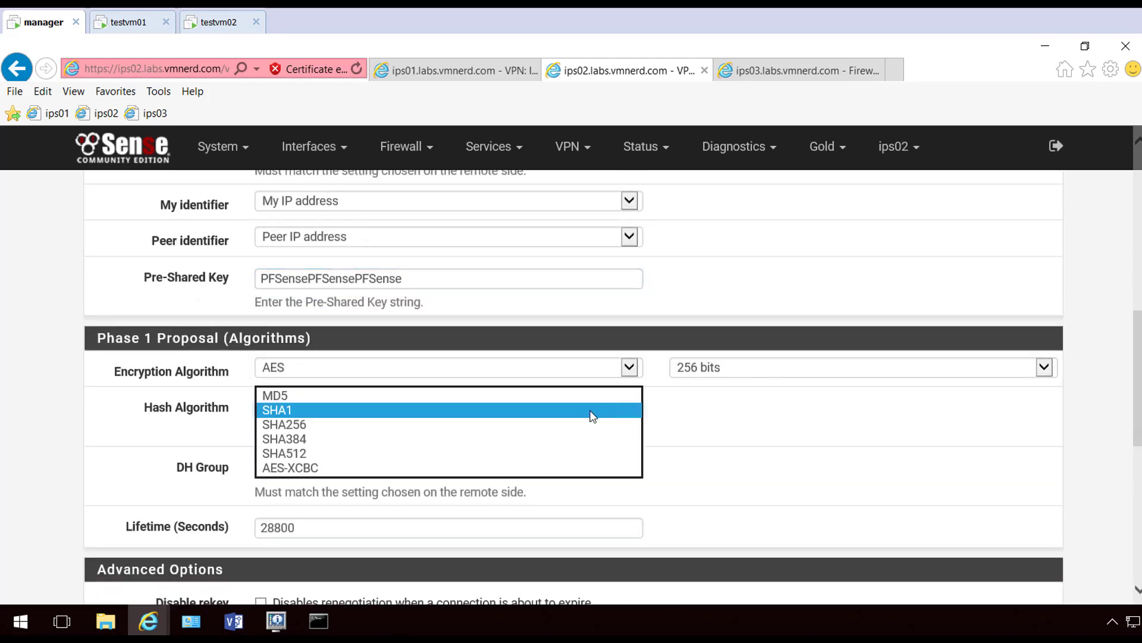
{"action": "left_click", "coordinate": [494, 422]}
{"action": "left_click", "coordinate": [322, 473]}
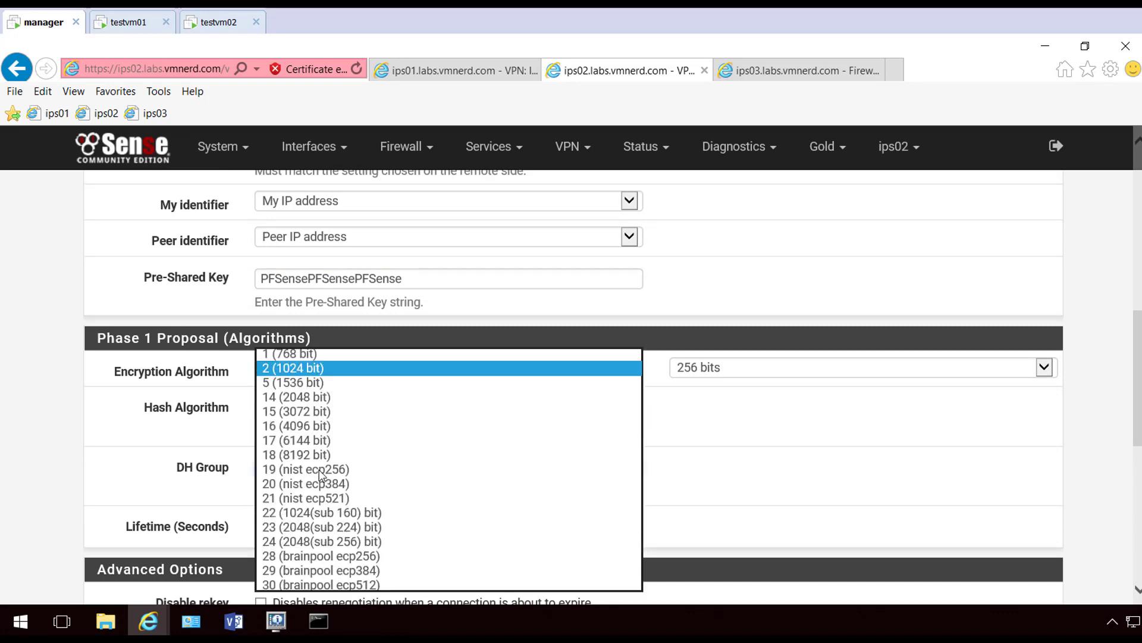
{"action": "left_click", "coordinate": [335, 397]}
{"action": "left_click", "coordinate": [134, 495]}
{"action": "scroll", "coordinate": [139, 485], "scroll_direction": "down", "scroll_amount": 3}
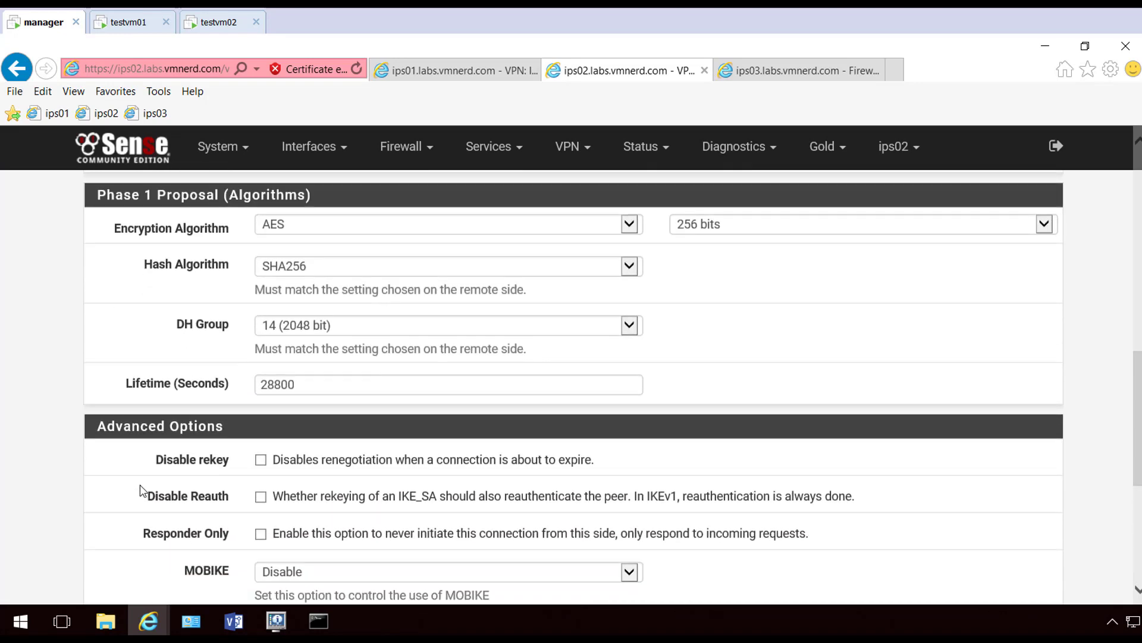
{"action": "scroll", "coordinate": [234, 363], "scroll_direction": "down", "scroll_amount": 1}
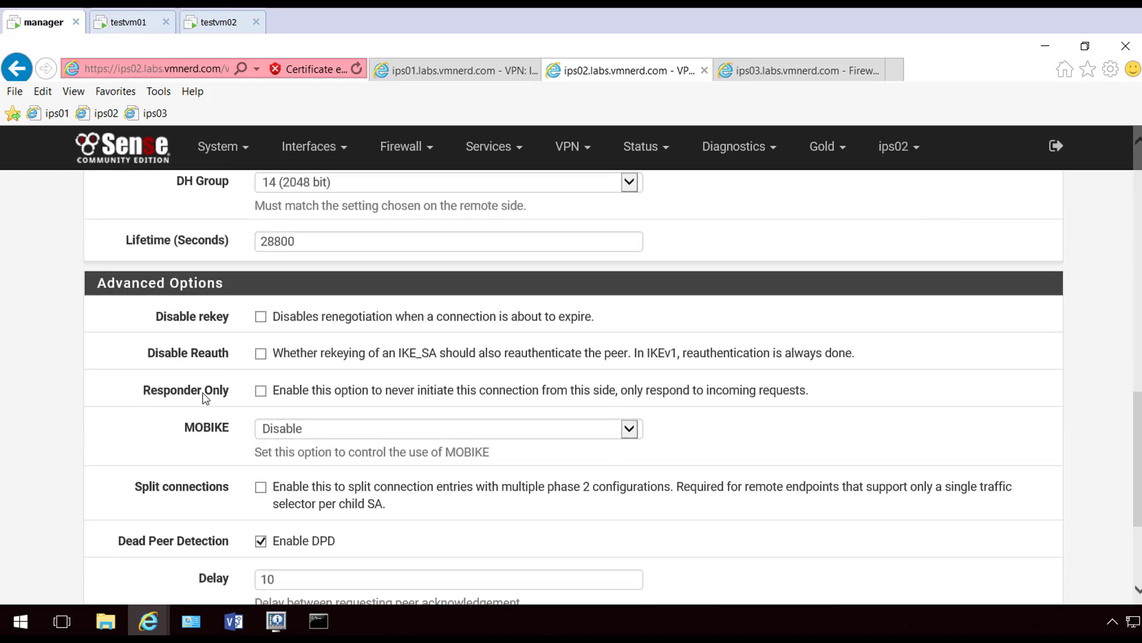
{"action": "scroll", "coordinate": [205, 398], "scroll_direction": "down", "scroll_amount": 2}
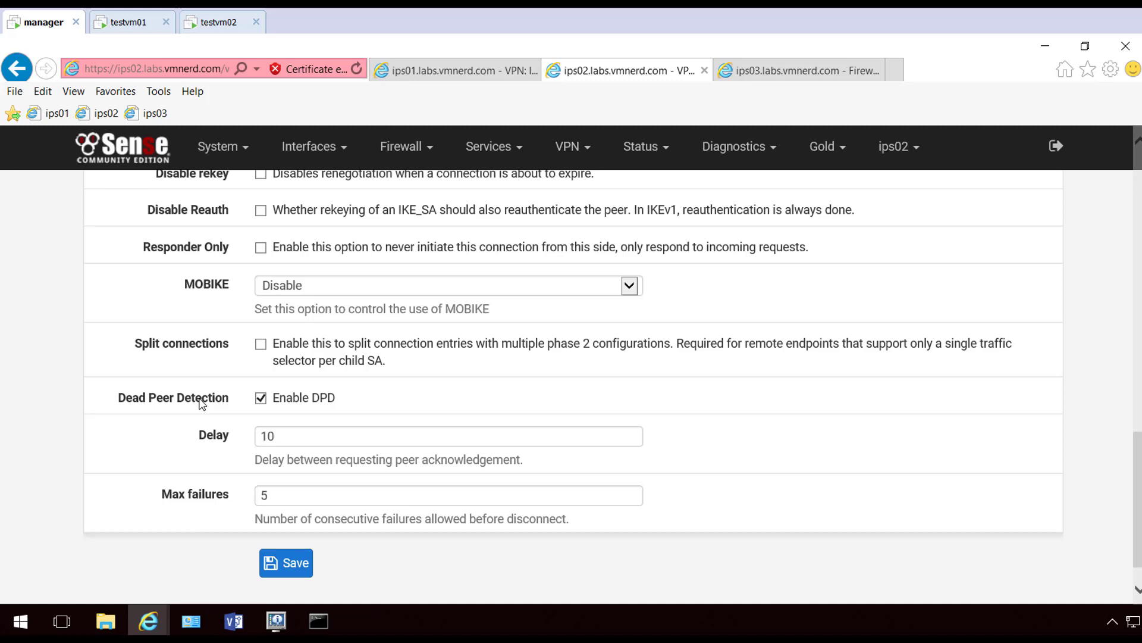
Save the ips02 phase 1 tunnel and show its phase 2 entries
{"action": "left_click", "coordinate": [291, 562]}
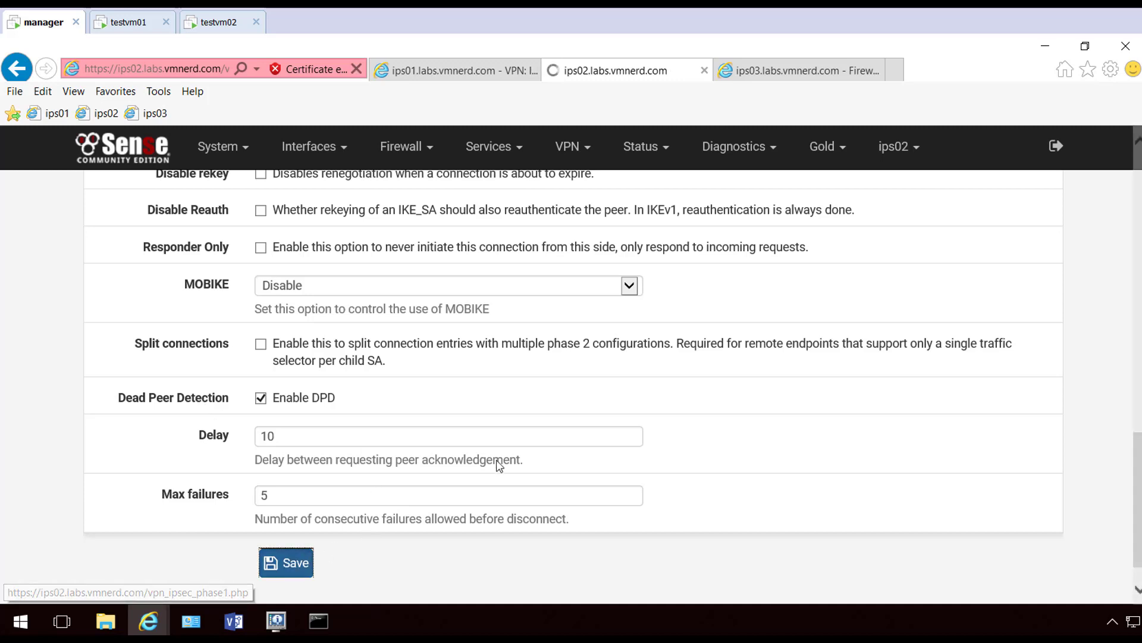
{"action": "left_click", "coordinate": [390, 503]}
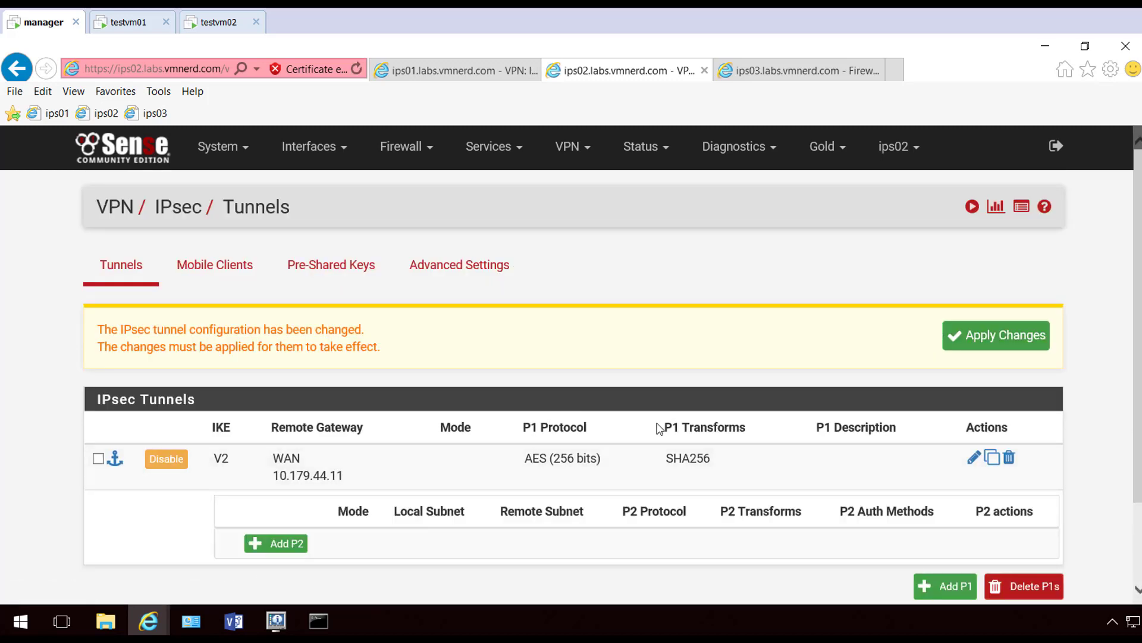
{"action": "scroll", "coordinate": [654, 387], "scroll_direction": "down", "scroll_amount": 2}
Add a new phase 2 entry on ips02 with remote network 192.168.11.0/24
{"action": "left_click", "coordinate": [275, 437]}
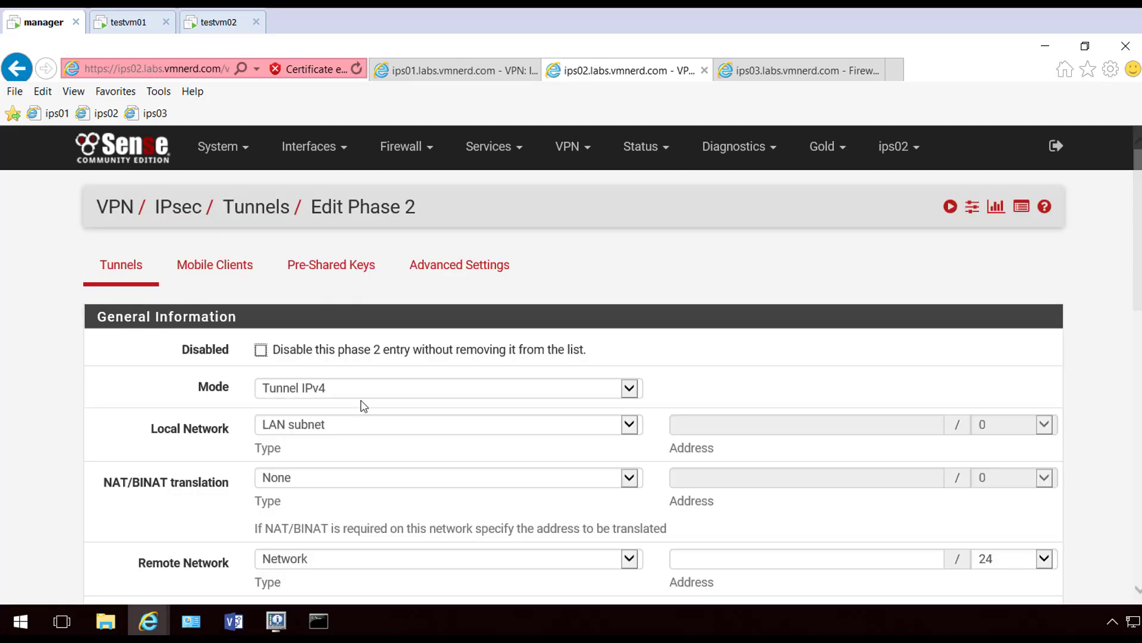
{"action": "scroll", "coordinate": [366, 370], "scroll_direction": "down", "scroll_amount": 1}
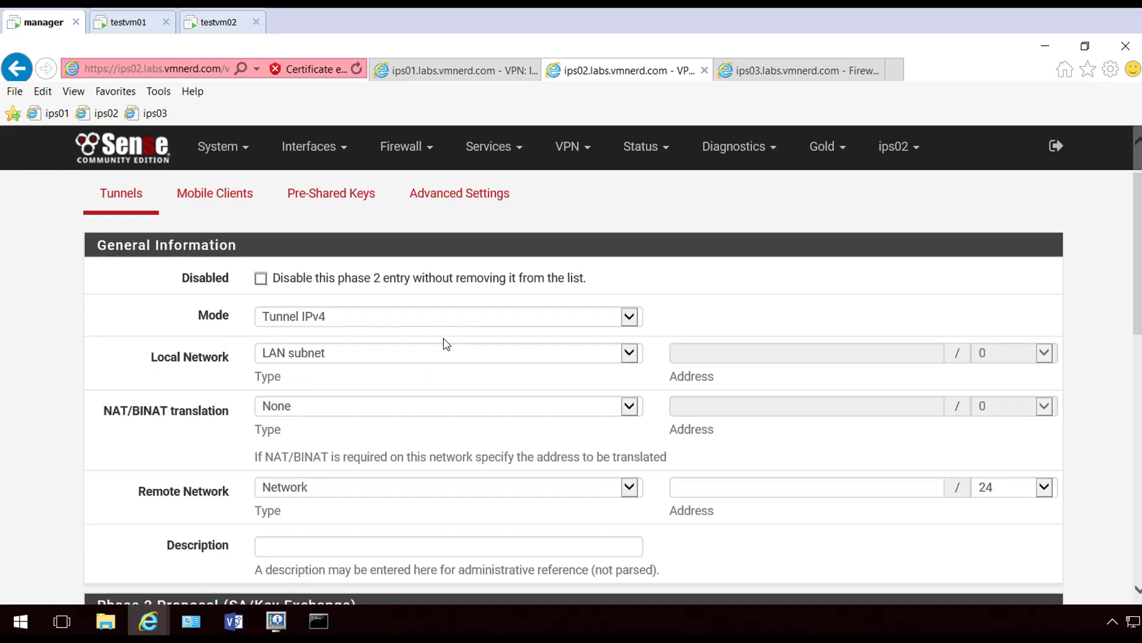
{"action": "scroll", "coordinate": [347, 427], "scroll_direction": "down", "scroll_amount": 1}
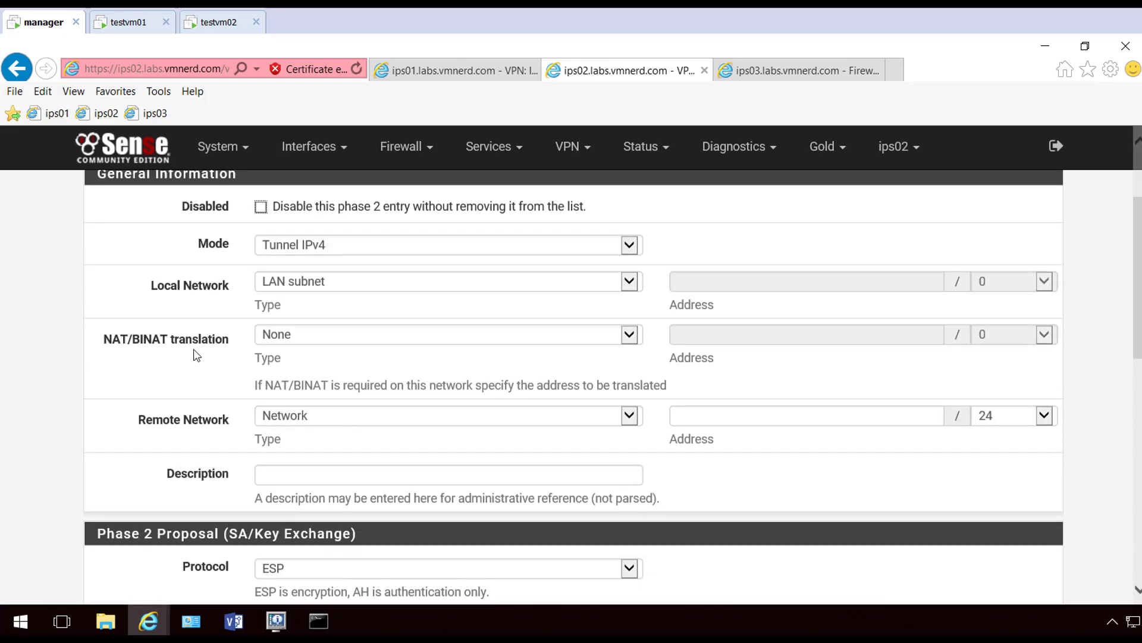
{"action": "left_click", "coordinate": [738, 411]}
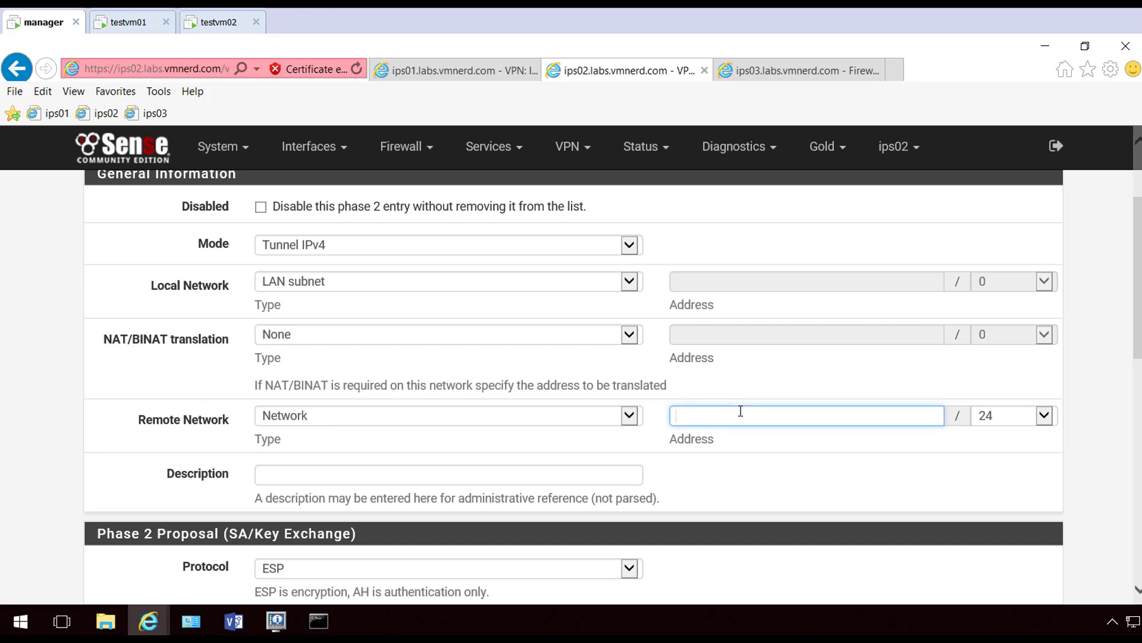
{"action": "type", "text": "192.168.11.0"}
Switch phase 2 encryption from AES to AES256-GCM and set the hash to SHA256
{"action": "scroll", "coordinate": [743, 416], "scroll_direction": "down", "scroll_amount": 2}
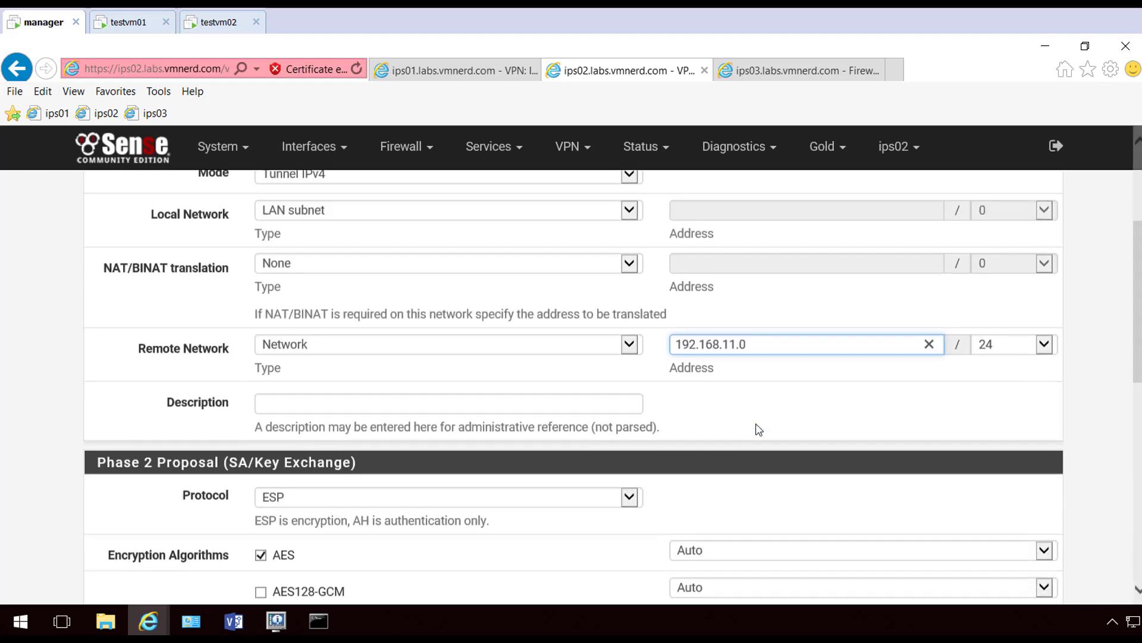
{"action": "scroll", "coordinate": [191, 416], "scroll_direction": "down", "scroll_amount": 2}
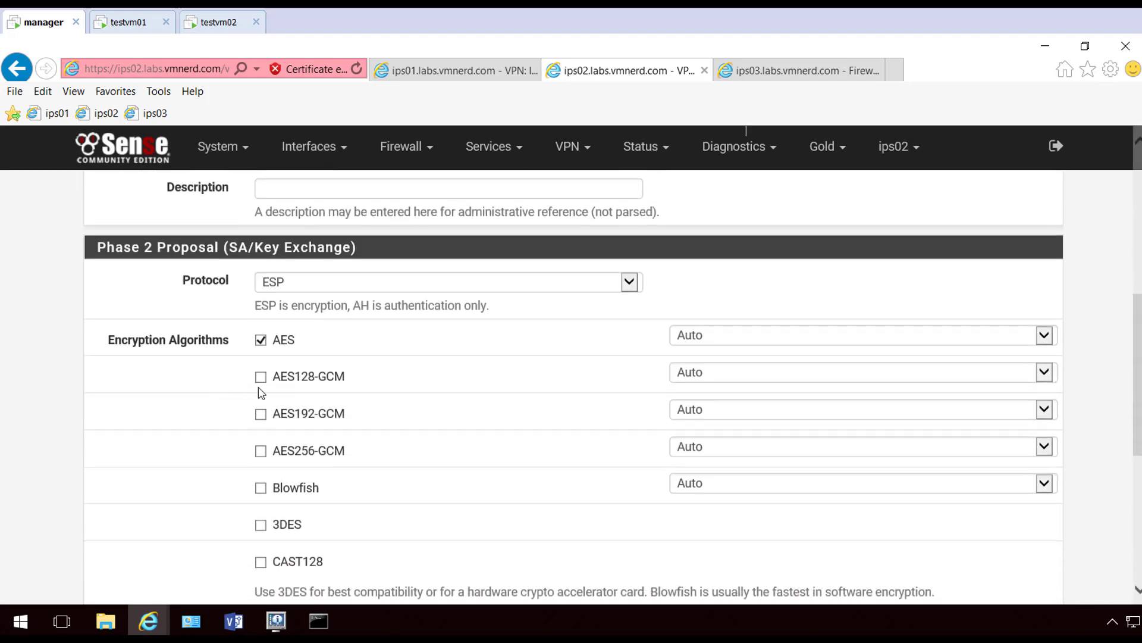
{"action": "left_click", "coordinate": [261, 340]}
{"action": "left_click", "coordinate": [260, 450]}
{"action": "scroll", "coordinate": [205, 455], "scroll_direction": "down", "scroll_amount": 2}
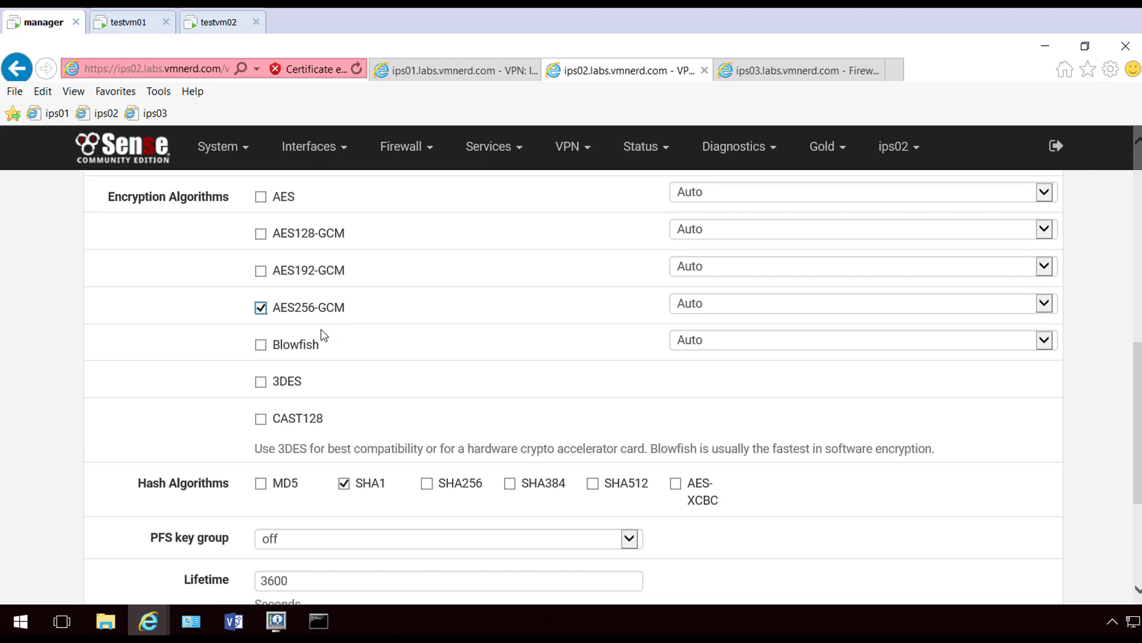
{"action": "scroll", "coordinate": [321, 334], "scroll_direction": "down", "scroll_amount": 2}
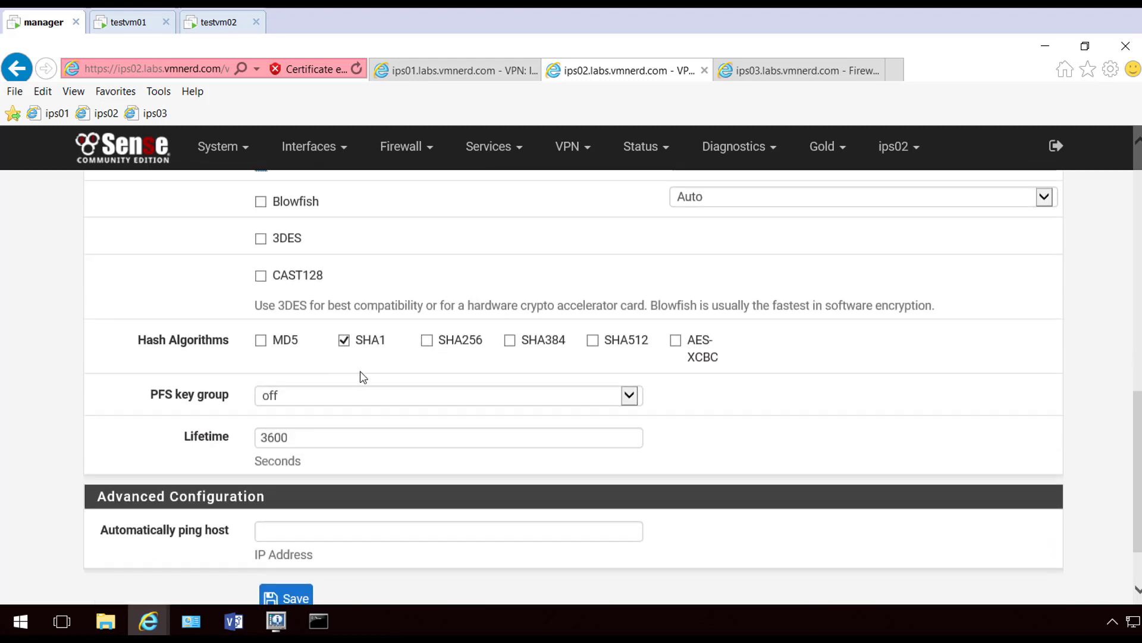
{"action": "left_click", "coordinate": [427, 344]}
Set PFS key group 14 (2048 bit), then save and apply the phase 2 entry
{"action": "left_click", "coordinate": [347, 397]}
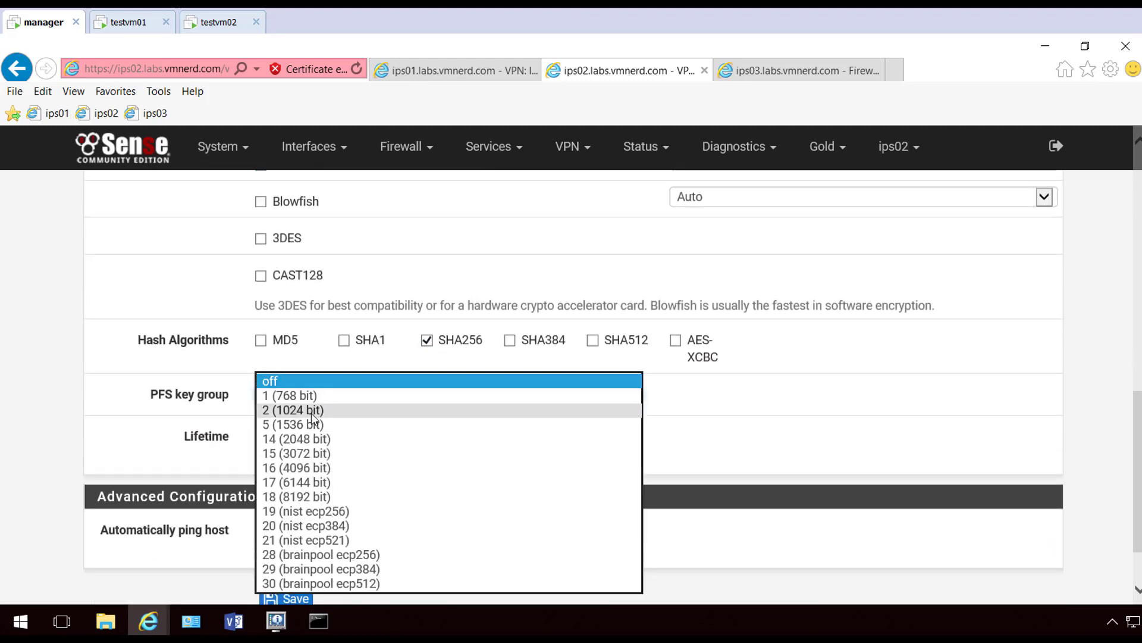
{"action": "left_click", "coordinate": [312, 412]}
{"action": "left_click", "coordinate": [319, 402]}
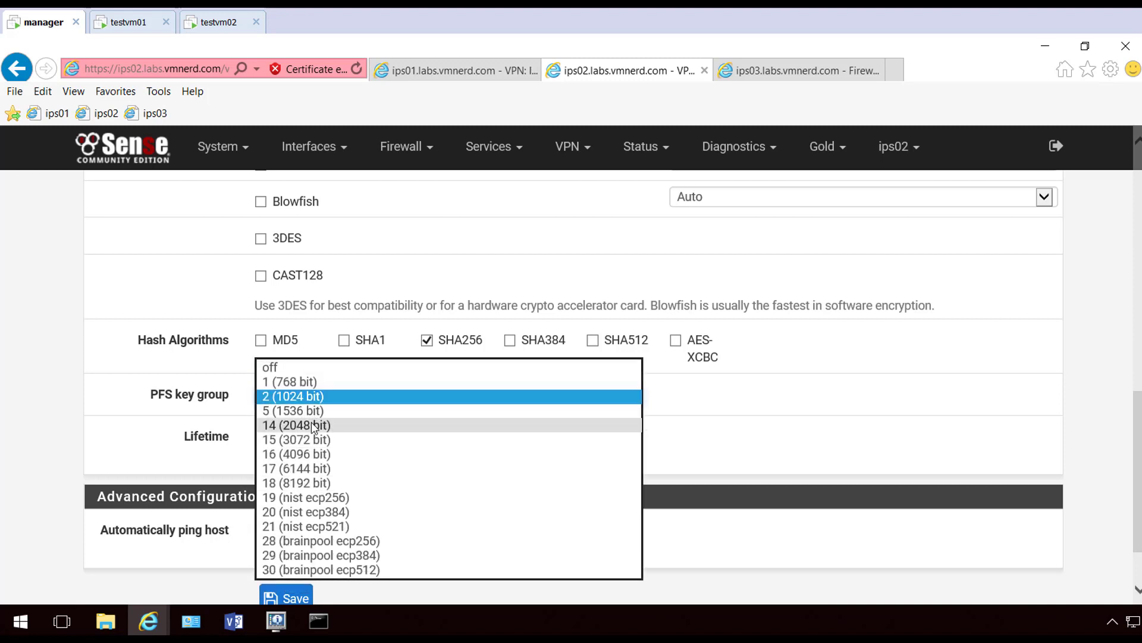
{"action": "left_click", "coordinate": [313, 425]}
{"action": "left_click", "coordinate": [204, 453]}
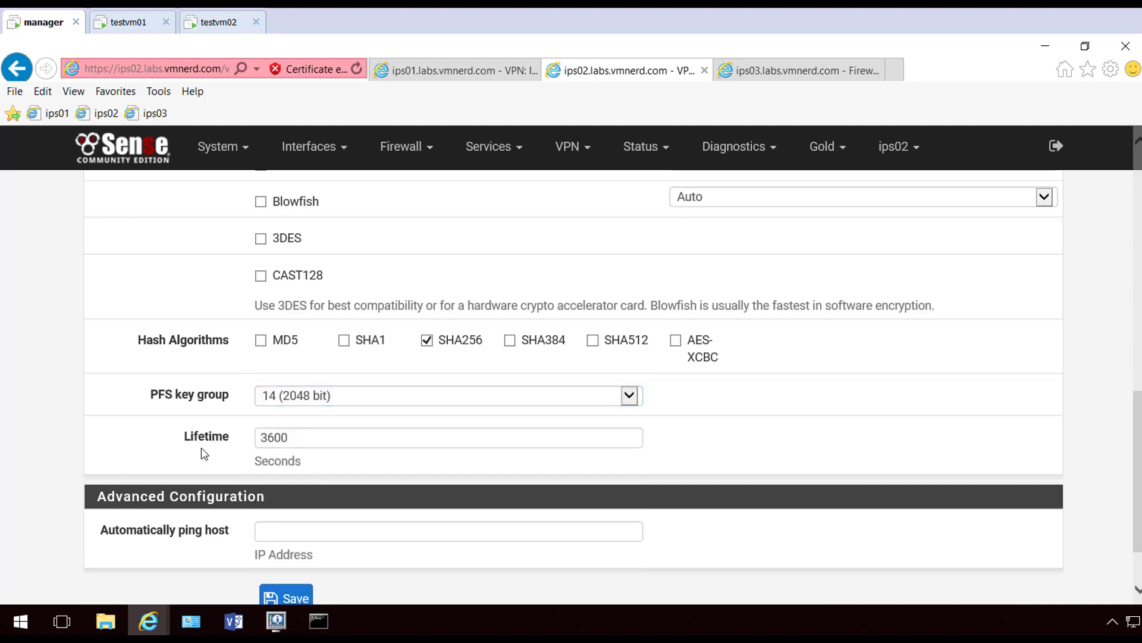
{"action": "scroll", "coordinate": [219, 436], "scroll_direction": "down", "scroll_amount": 2}
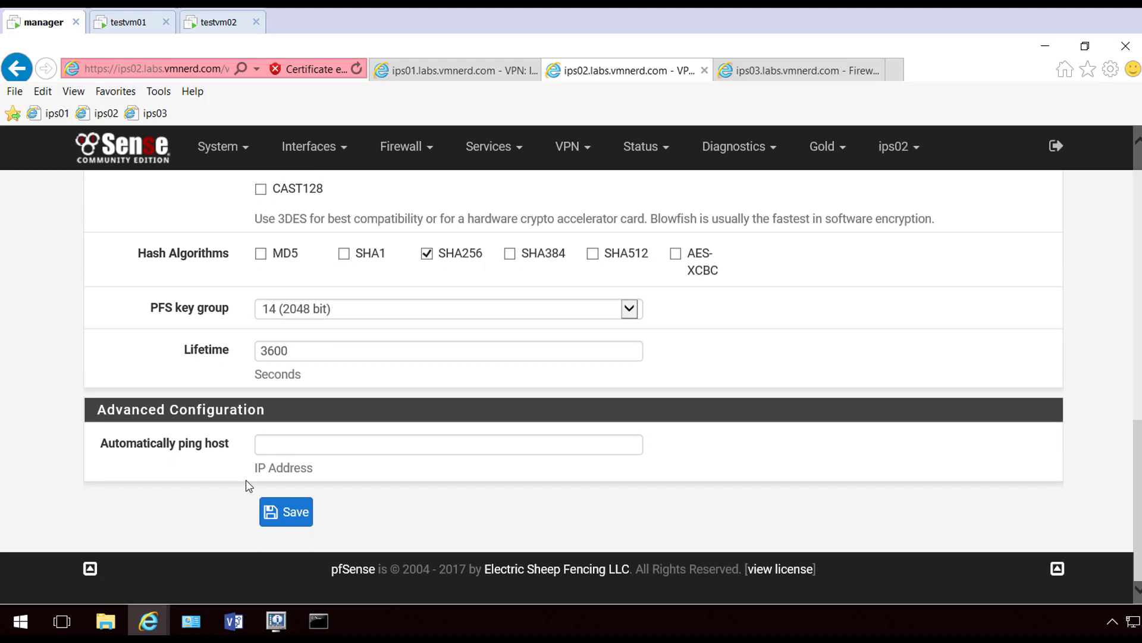
{"action": "left_click", "coordinate": [286, 512]}
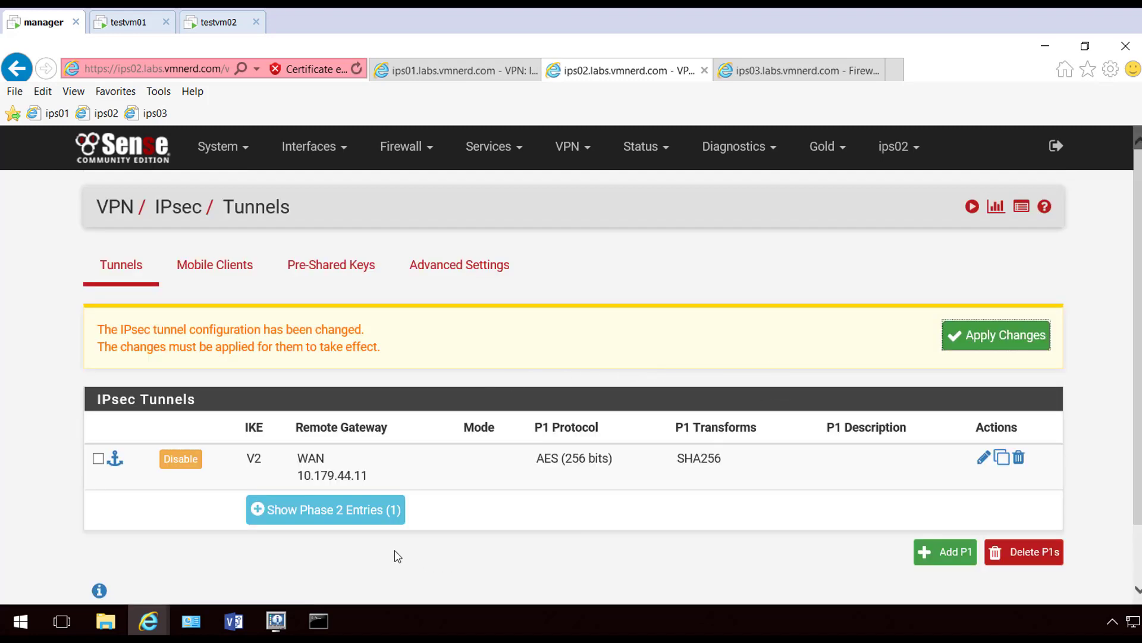
{"action": "left_click", "coordinate": [331, 509]}
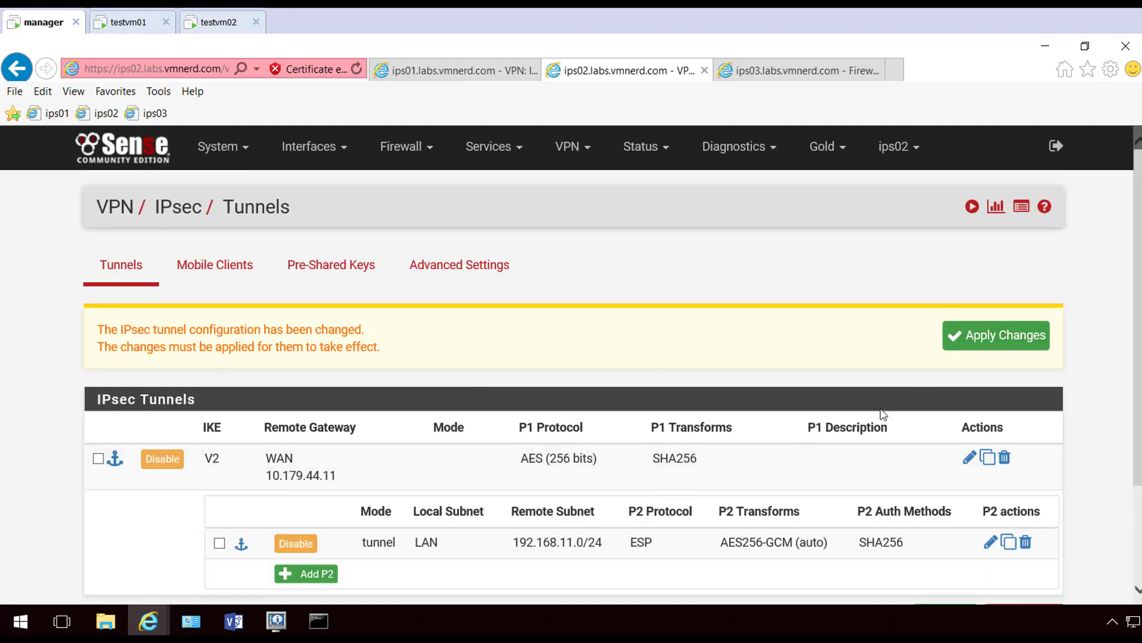
{"action": "left_click", "coordinate": [1005, 339]}
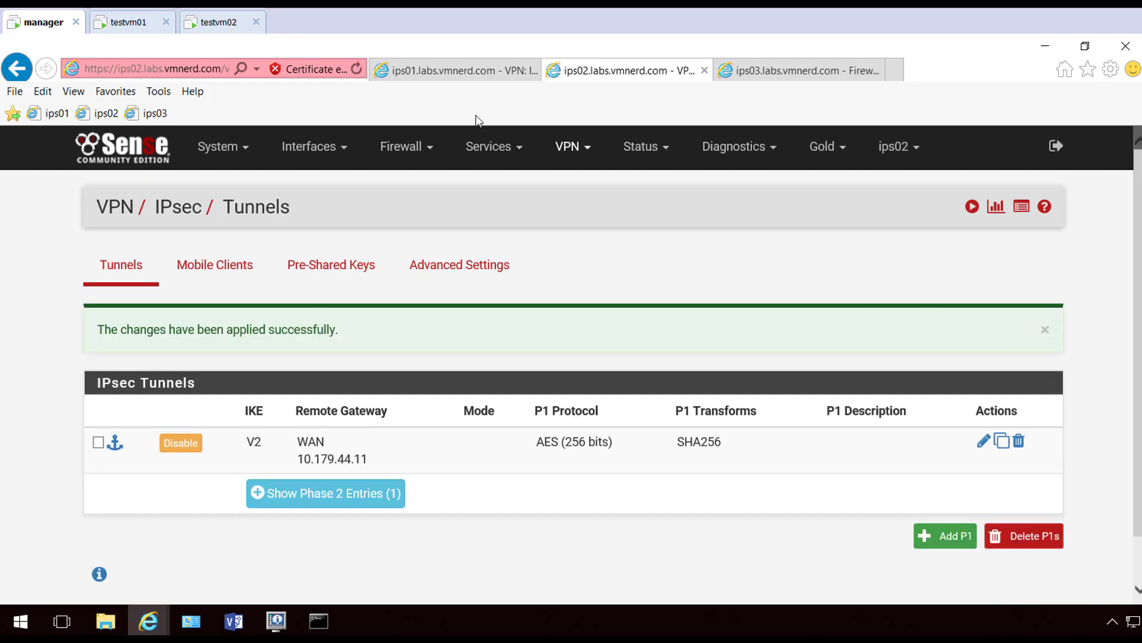
Change ips01's existing phase 2 entry to PFS key group 14 (2048 bit), then save and apply
{"action": "left_click", "coordinate": [446, 70]}
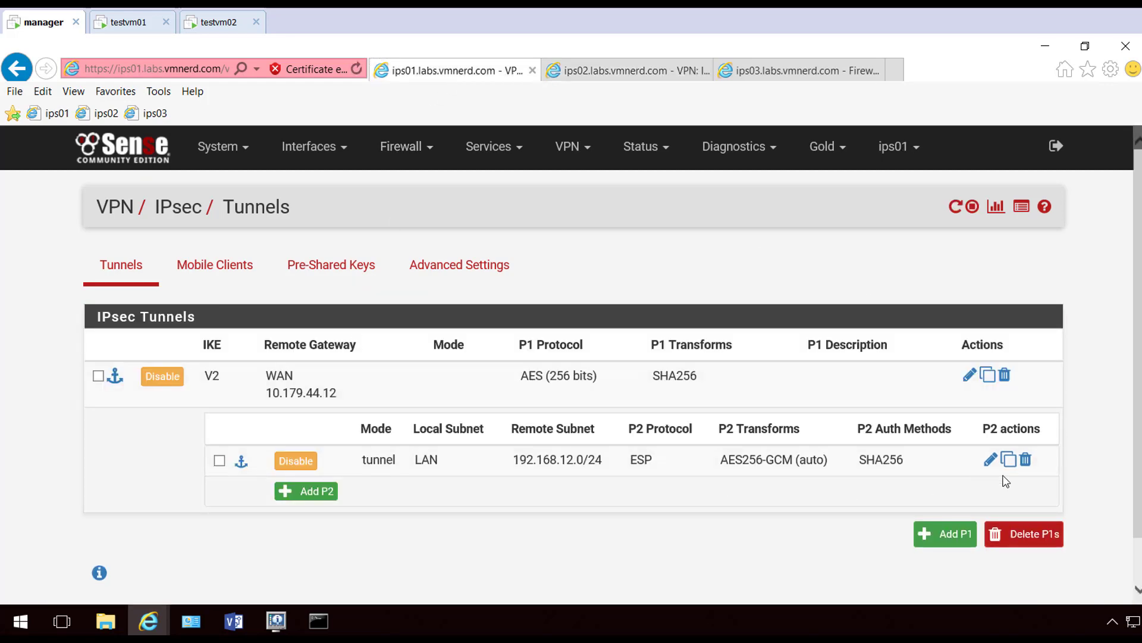
{"action": "left_click", "coordinate": [990, 459]}
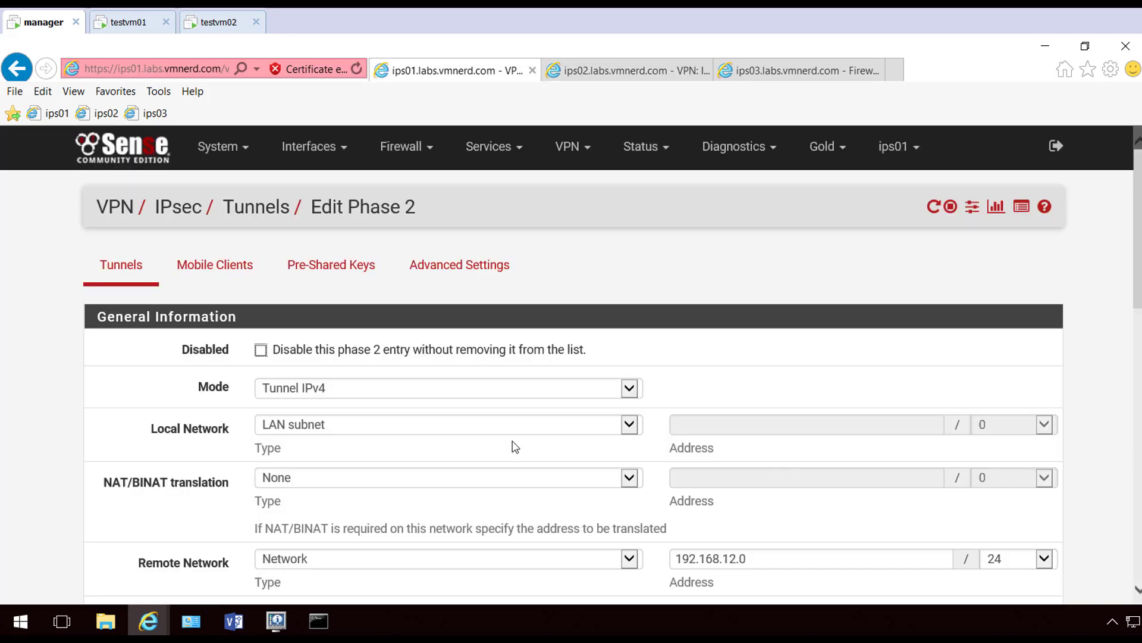
{"action": "scroll", "coordinate": [510, 445], "scroll_direction": "down", "scroll_amount": 10}
{"action": "scroll", "coordinate": [510, 445], "scroll_direction": "down", "scroll_amount": 2}
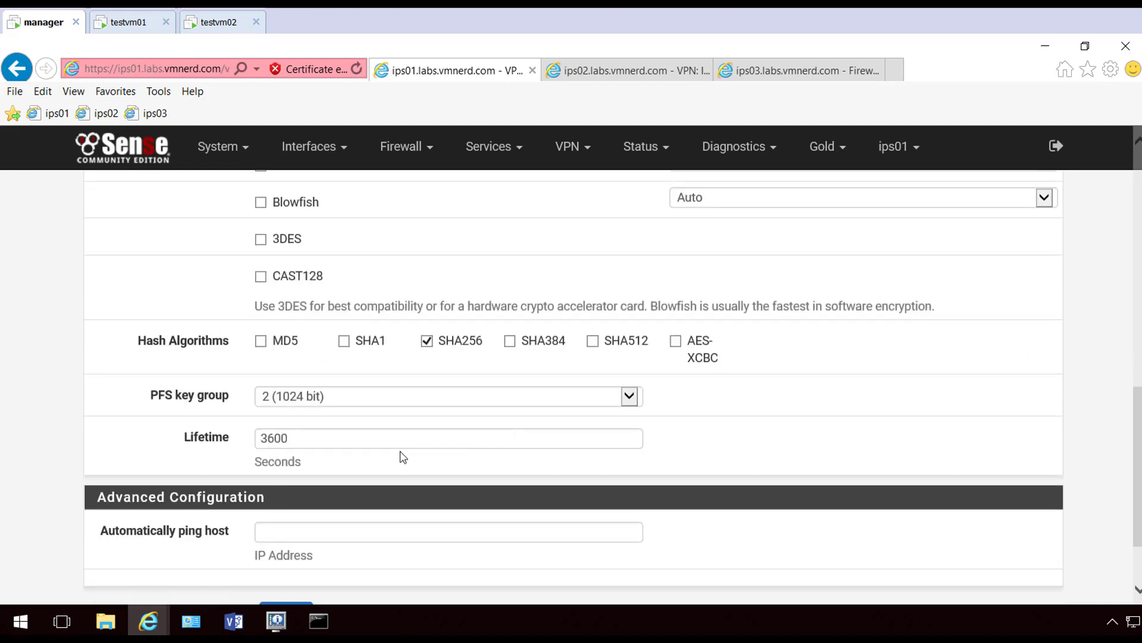
{"action": "left_click", "coordinate": [435, 411]}
{"action": "left_click", "coordinate": [337, 423]}
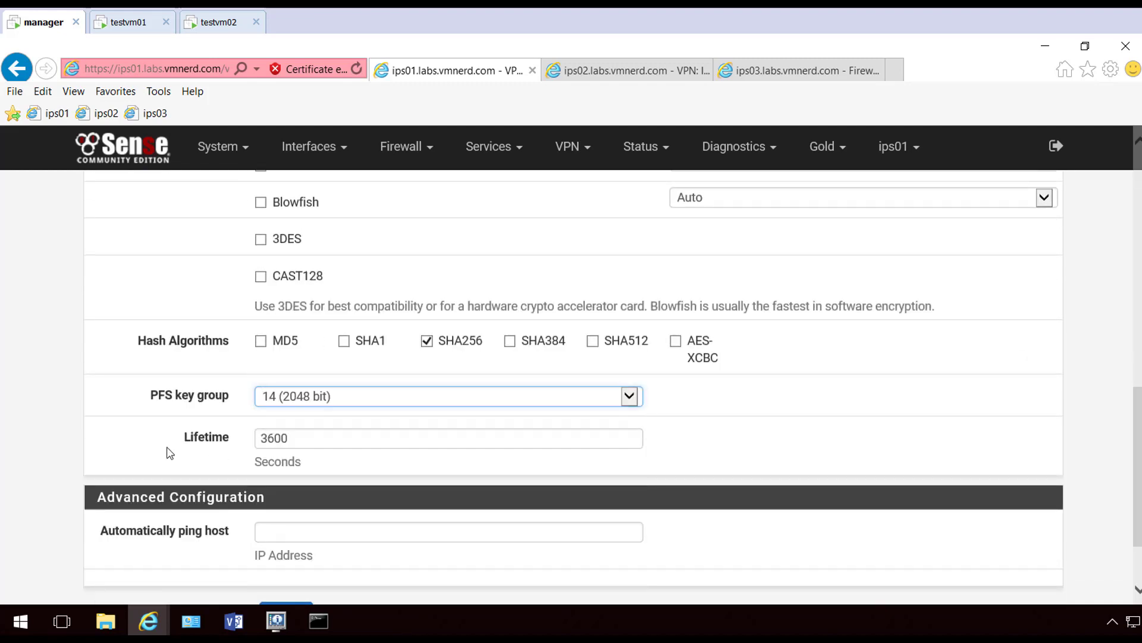
{"action": "scroll", "coordinate": [179, 453], "scroll_direction": "down", "scroll_amount": 2}
{"action": "left_click", "coordinate": [281, 510]}
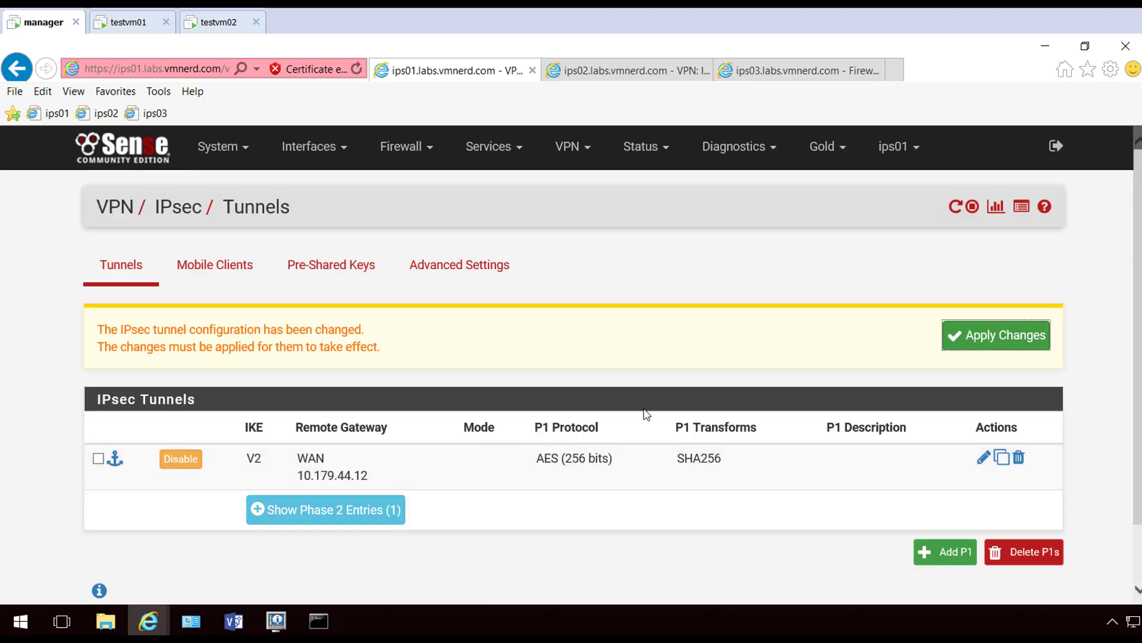
{"action": "left_click", "coordinate": [995, 345]}
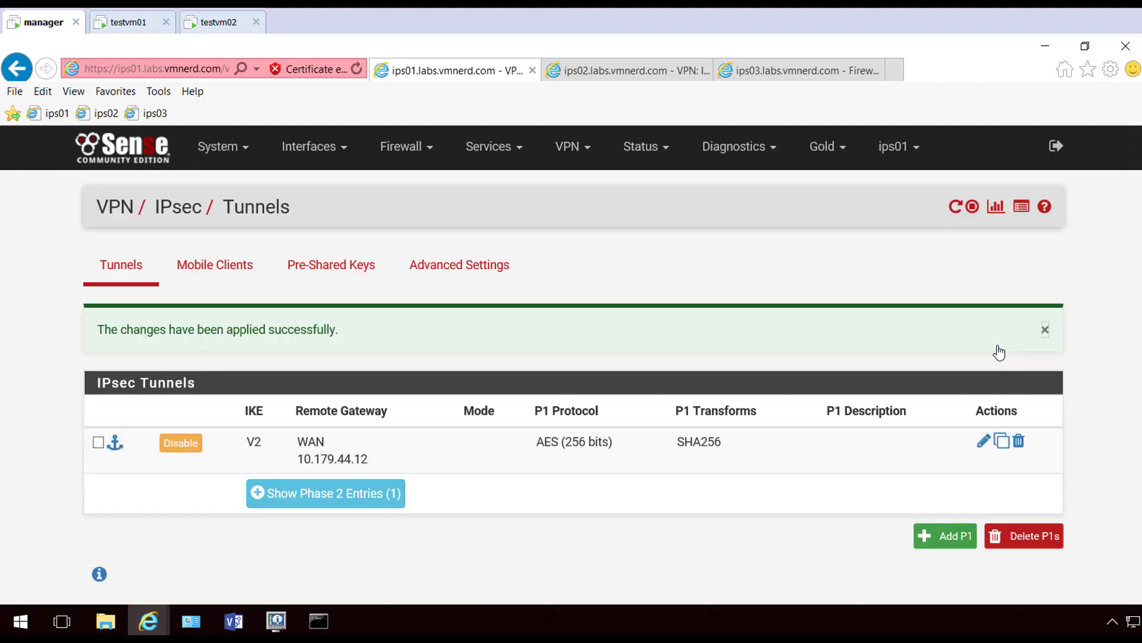
{"action": "left_click", "coordinate": [1041, 329]}
View Status > IPsec on ips02, then ips01, confirming the IKEv2 tunnel to 10.179.44.12 is established
{"action": "left_click", "coordinate": [667, 154]}
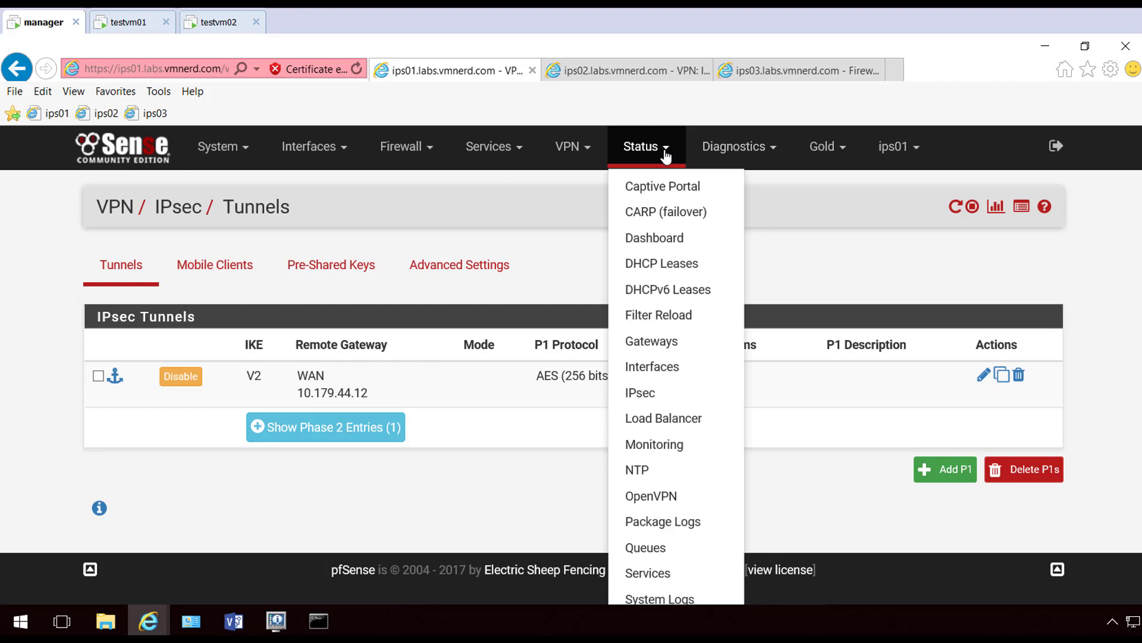
{"action": "left_click", "coordinate": [732, 149]}
{"action": "left_click", "coordinate": [678, 156]}
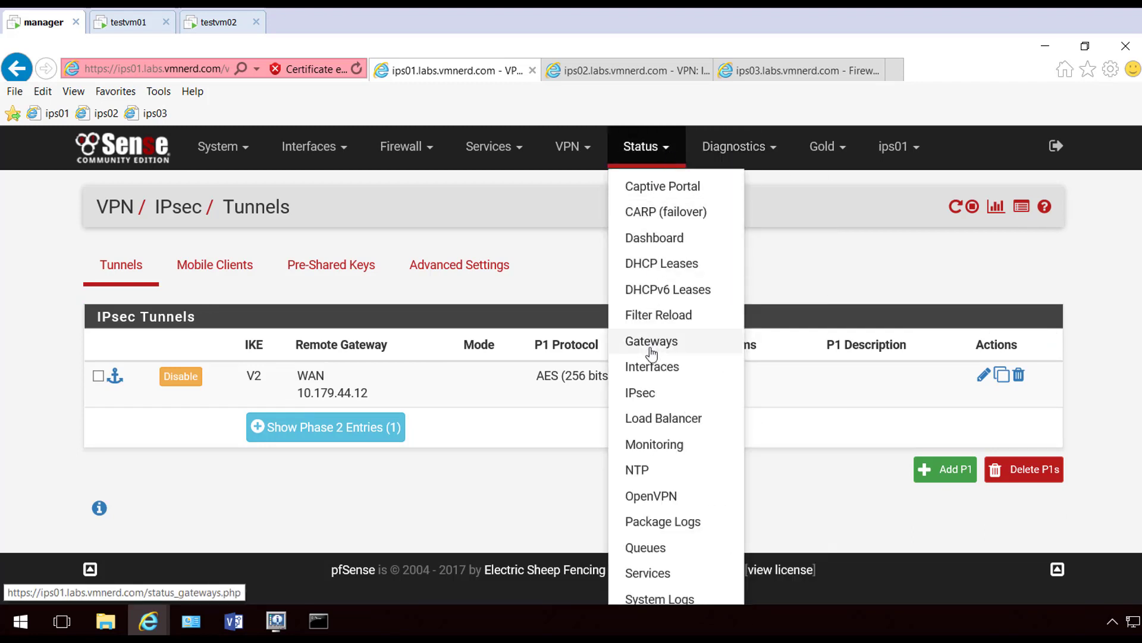
{"action": "left_click", "coordinate": [640, 393]}
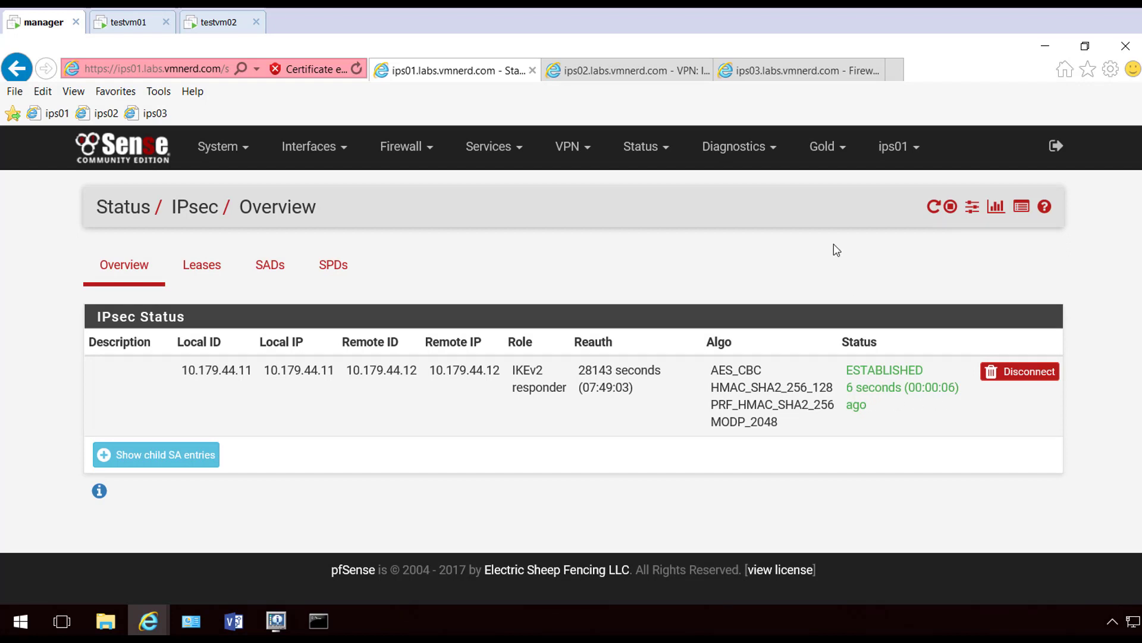
{"action": "left_click", "coordinate": [621, 71]}
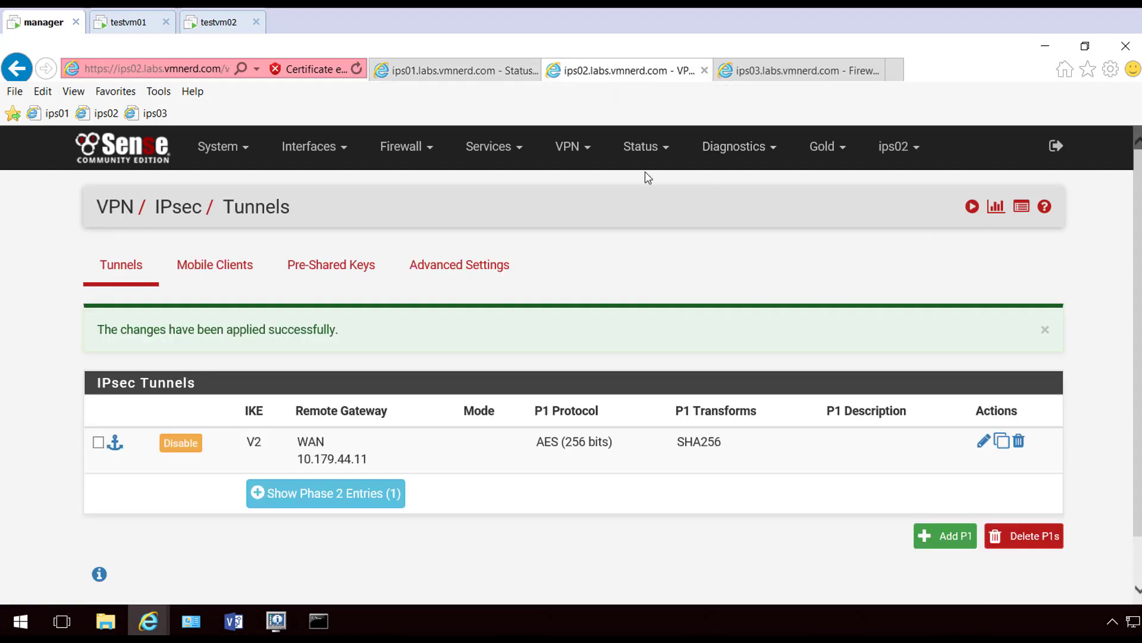
{"action": "left_click", "coordinate": [645, 150]}
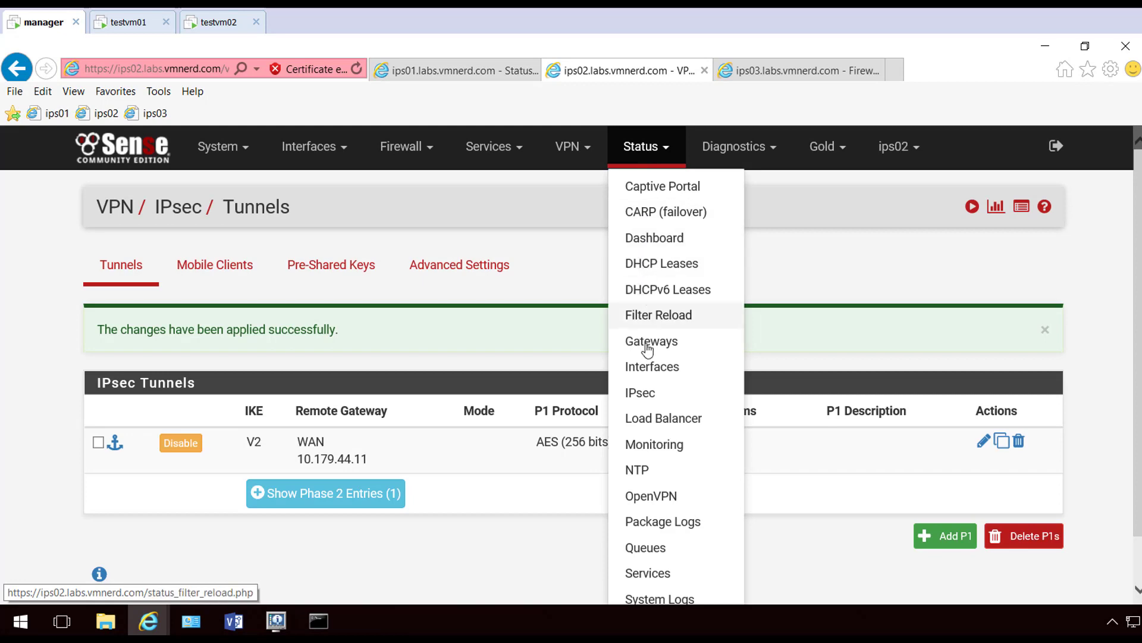
{"action": "left_click", "coordinate": [641, 394]}
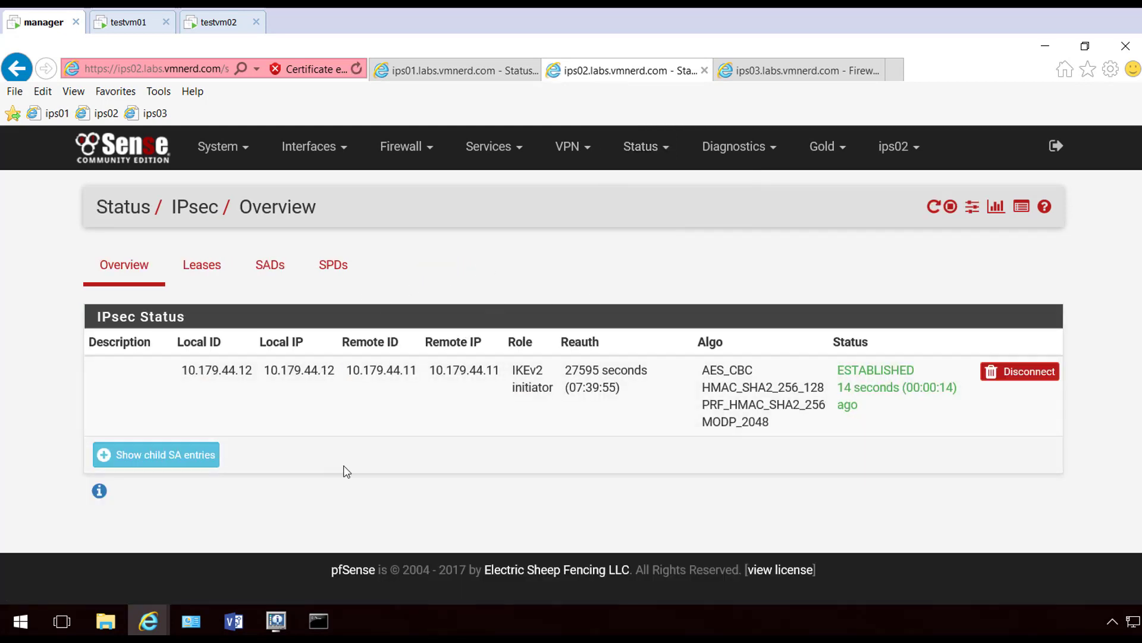
{"action": "left_click", "coordinate": [461, 74]}
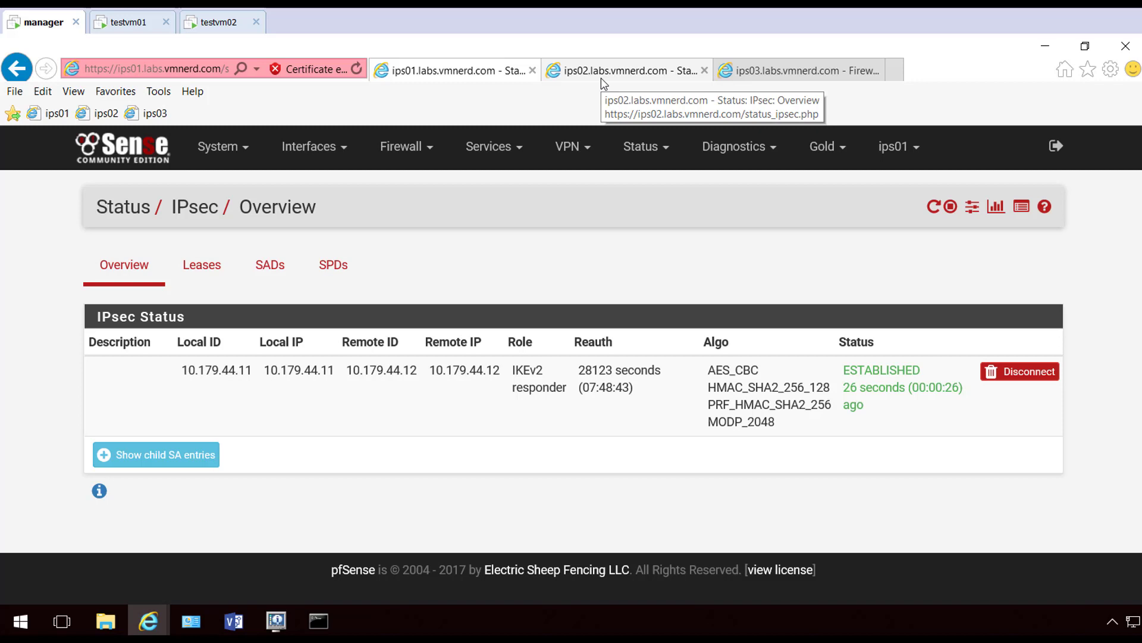
Create a new IPsec-interface firewall rule on ips01 with Protocol set to any
{"action": "left_click", "coordinate": [575, 157]}
{"action": "left_click", "coordinate": [386, 150]}
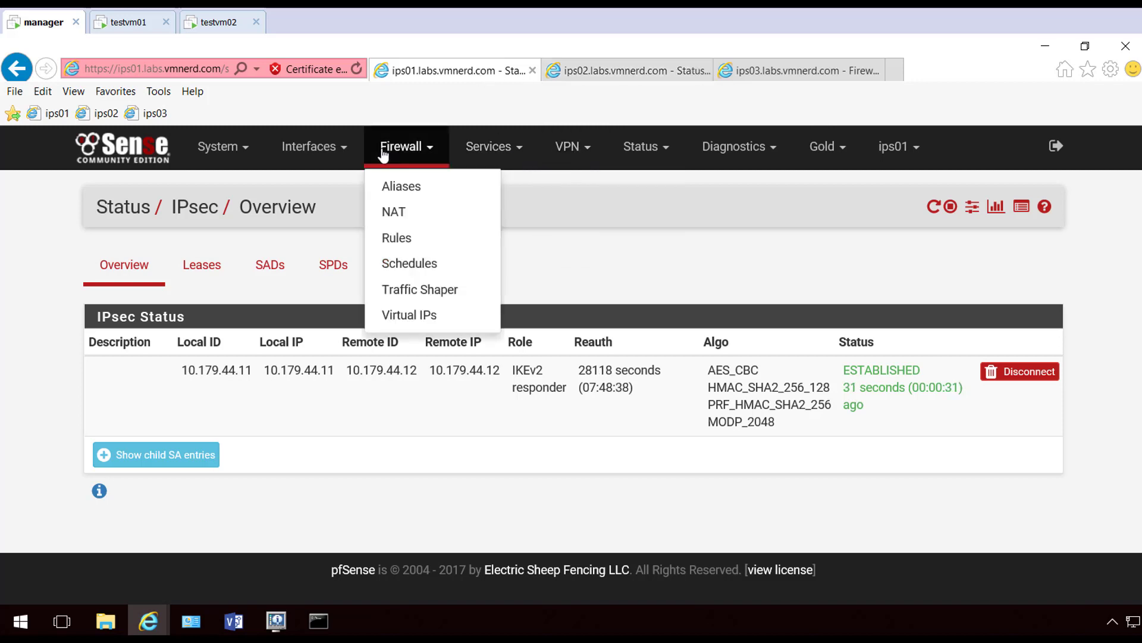
{"action": "left_click", "coordinate": [398, 238]}
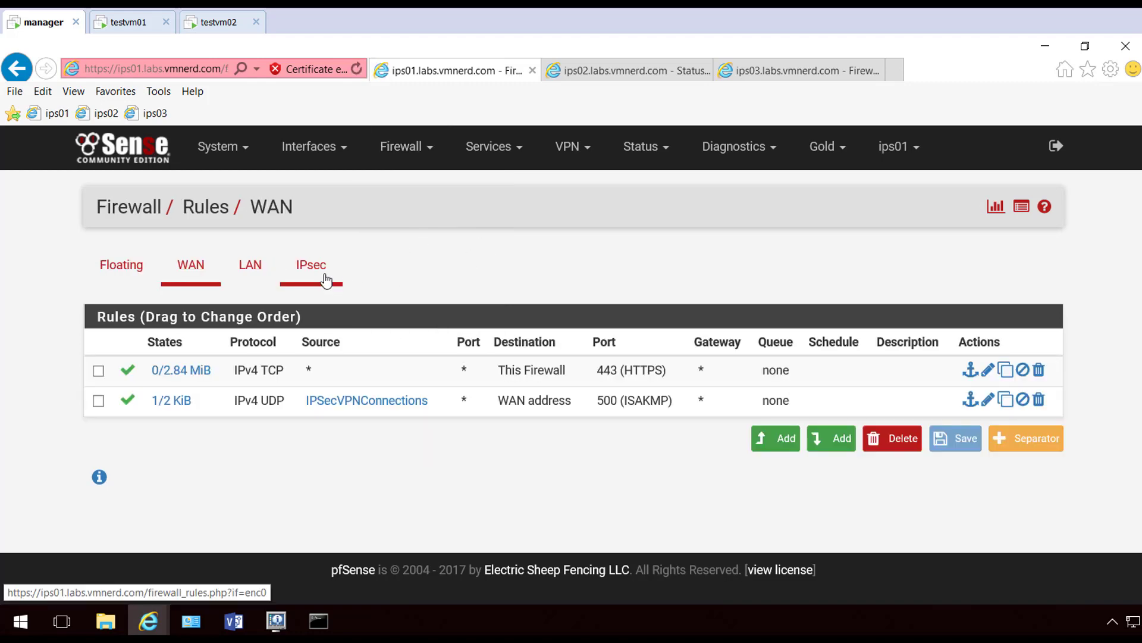
{"action": "left_click", "coordinate": [321, 271]}
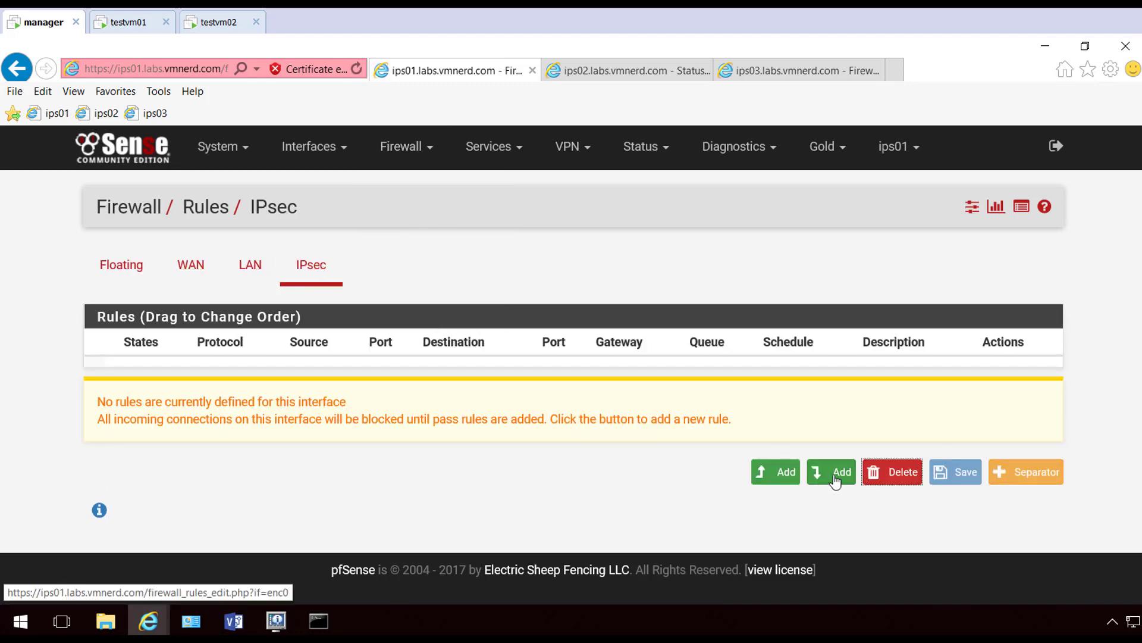
{"action": "left_click", "coordinate": [830, 473]}
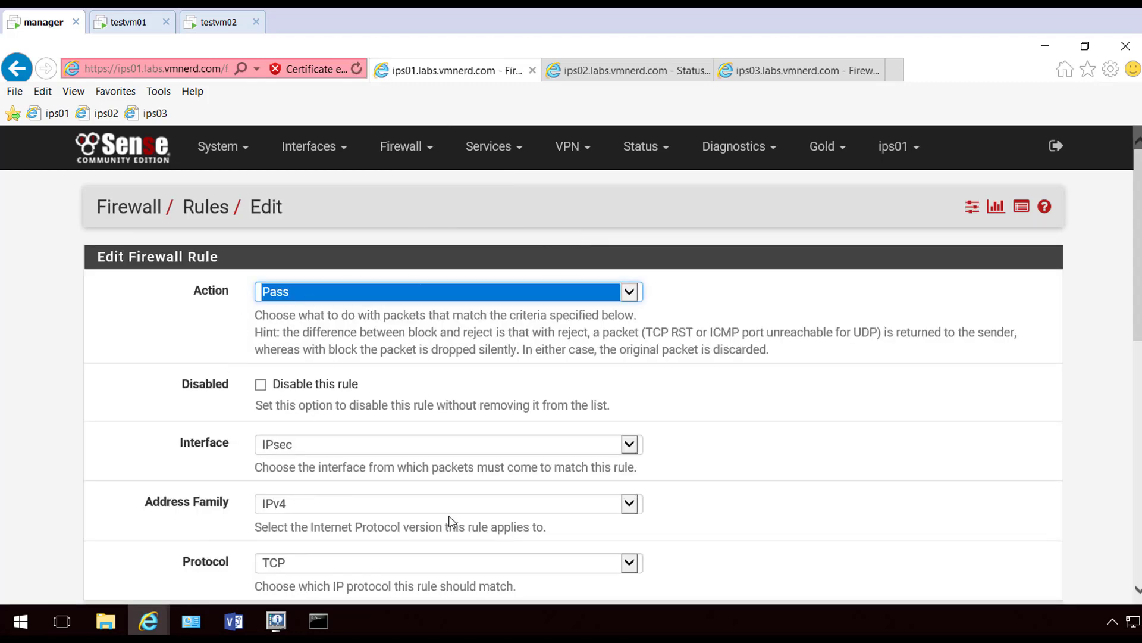
{"action": "scroll", "coordinate": [793, 513], "scroll_direction": "down", "scroll_amount": 2}
{"action": "left_click", "coordinate": [520, 426]}
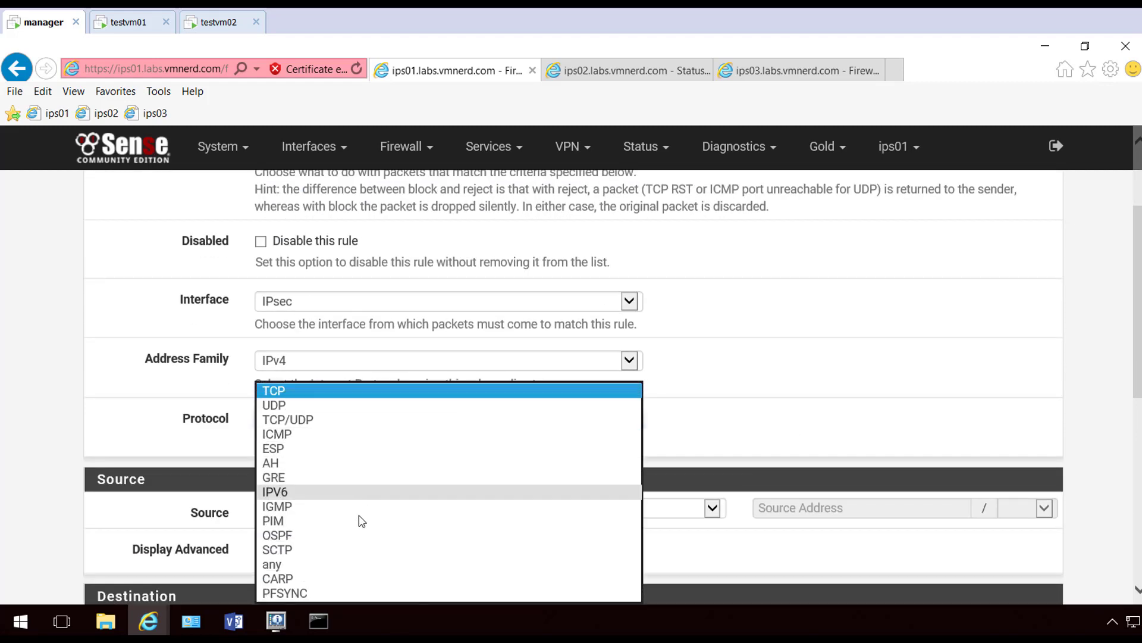
{"action": "left_click", "coordinate": [309, 564]}
Save and apply the ips01 pass-any rule, then return to ips02
{"action": "scroll", "coordinate": [98, 412], "scroll_direction": "down", "scroll_amount": 2}
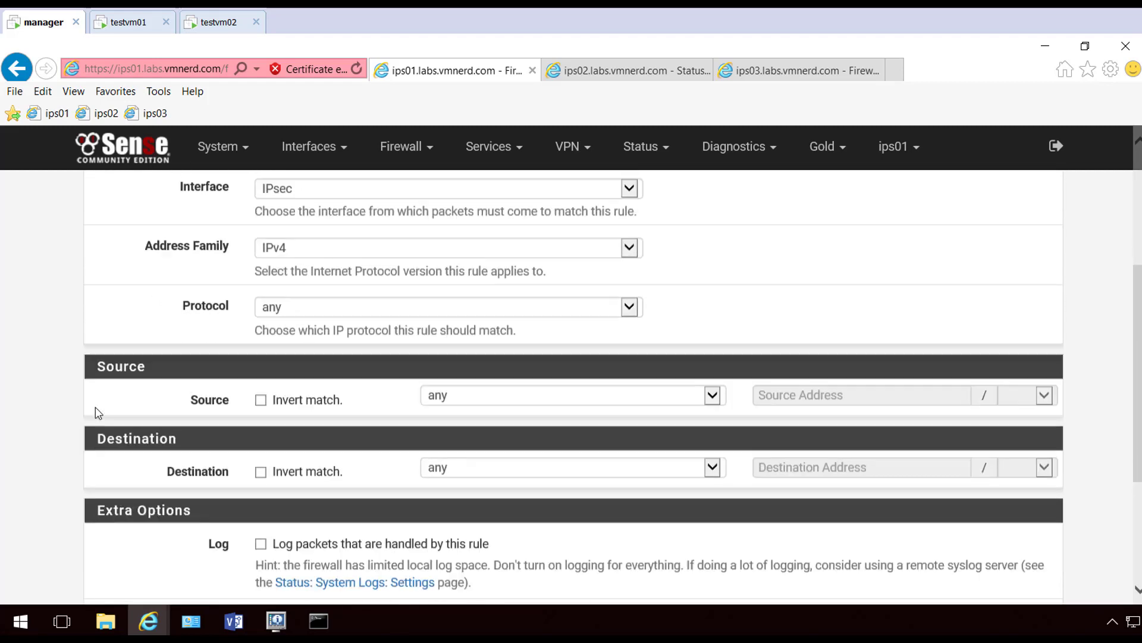
{"action": "scroll", "coordinate": [98, 412], "scroll_direction": "down", "scroll_amount": 3}
{"action": "left_click", "coordinate": [288, 511]}
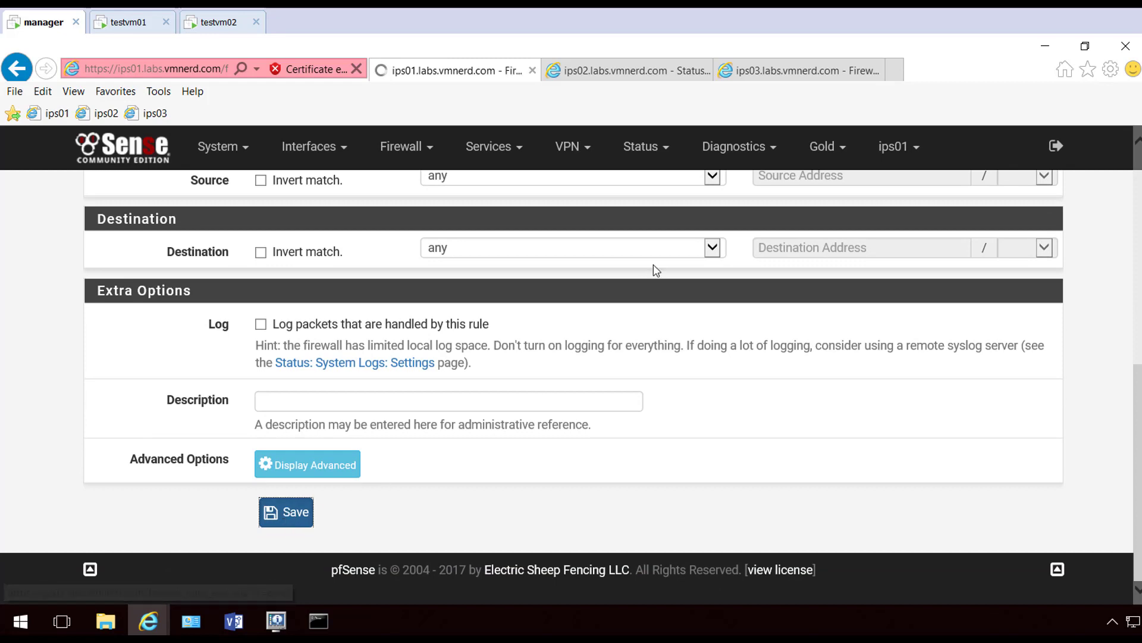
{"action": "left_click", "coordinate": [958, 275]}
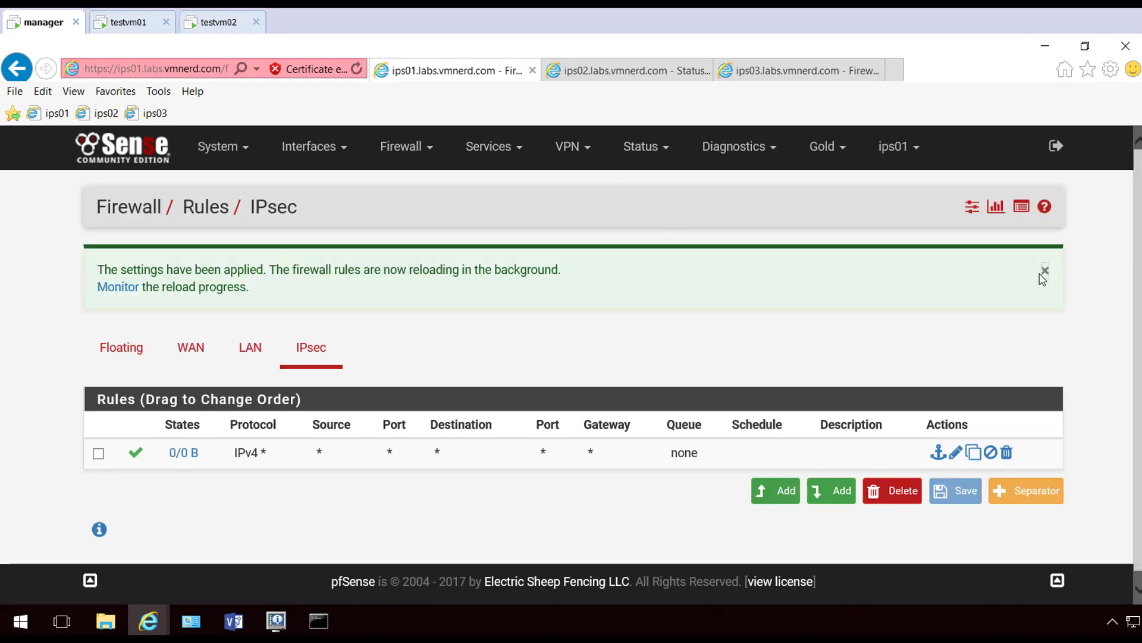
{"action": "left_click", "coordinate": [1044, 271]}
{"action": "left_click", "coordinate": [642, 71]}
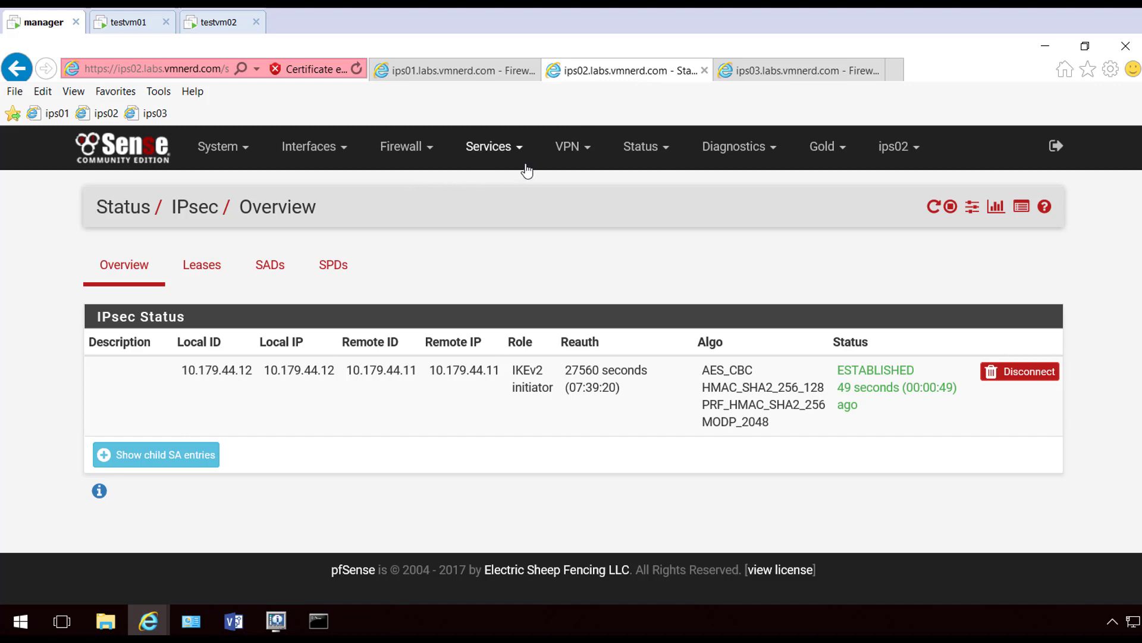
Create a new IPsec-interface firewall rule on ips02 with Protocol set to any
{"action": "left_click", "coordinate": [400, 146]}
{"action": "left_click", "coordinate": [395, 238]}
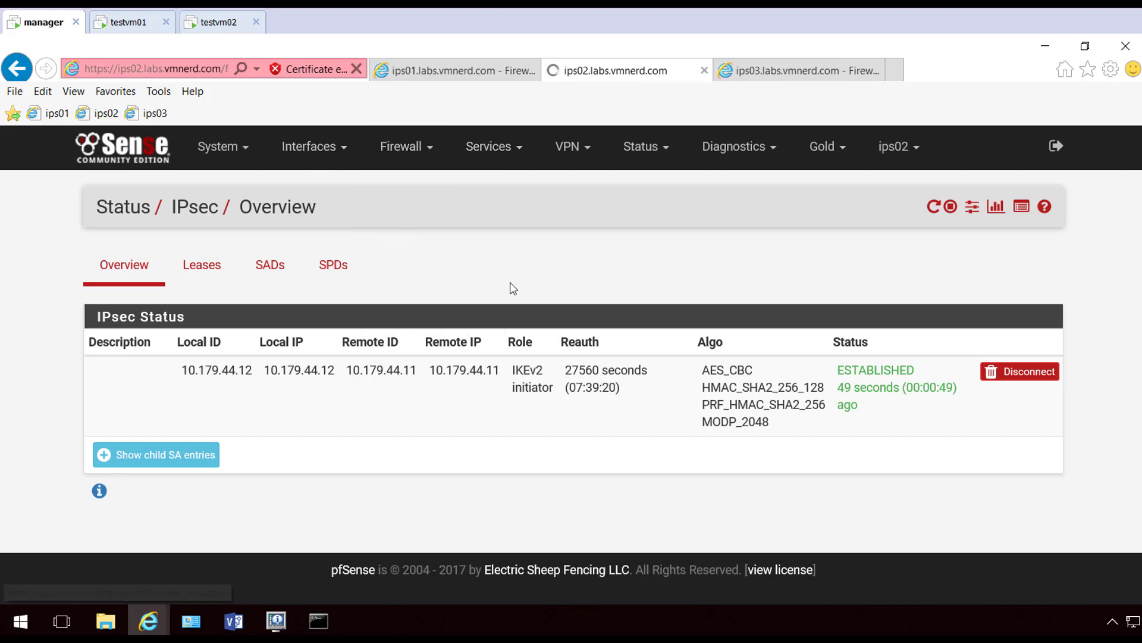
{"action": "left_click", "coordinate": [311, 264]}
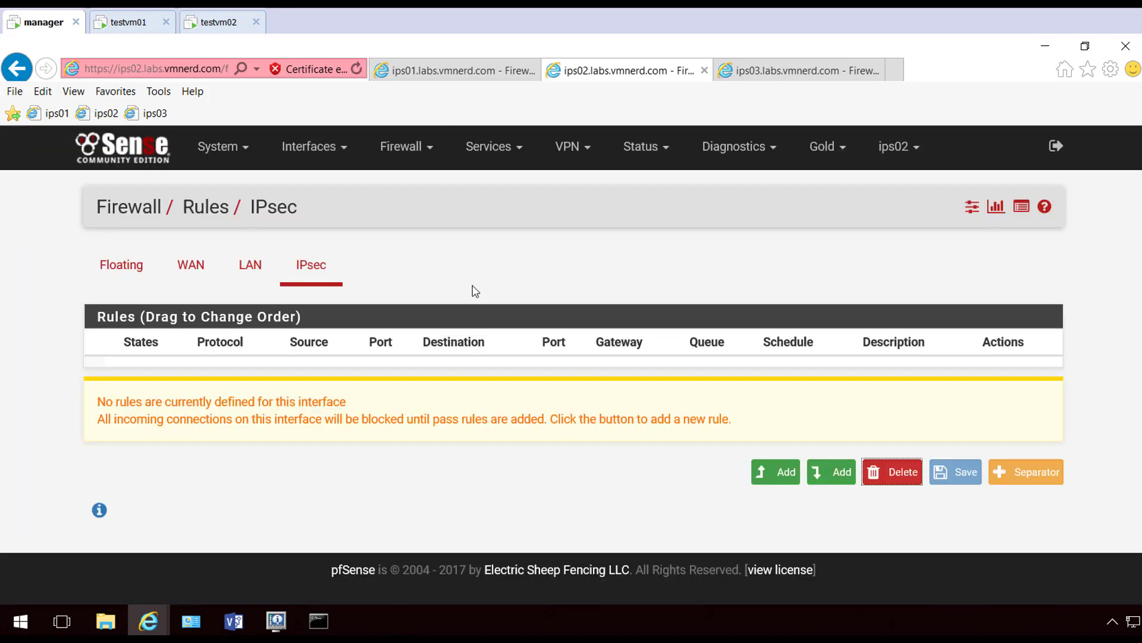
{"action": "left_click", "coordinate": [831, 472]}
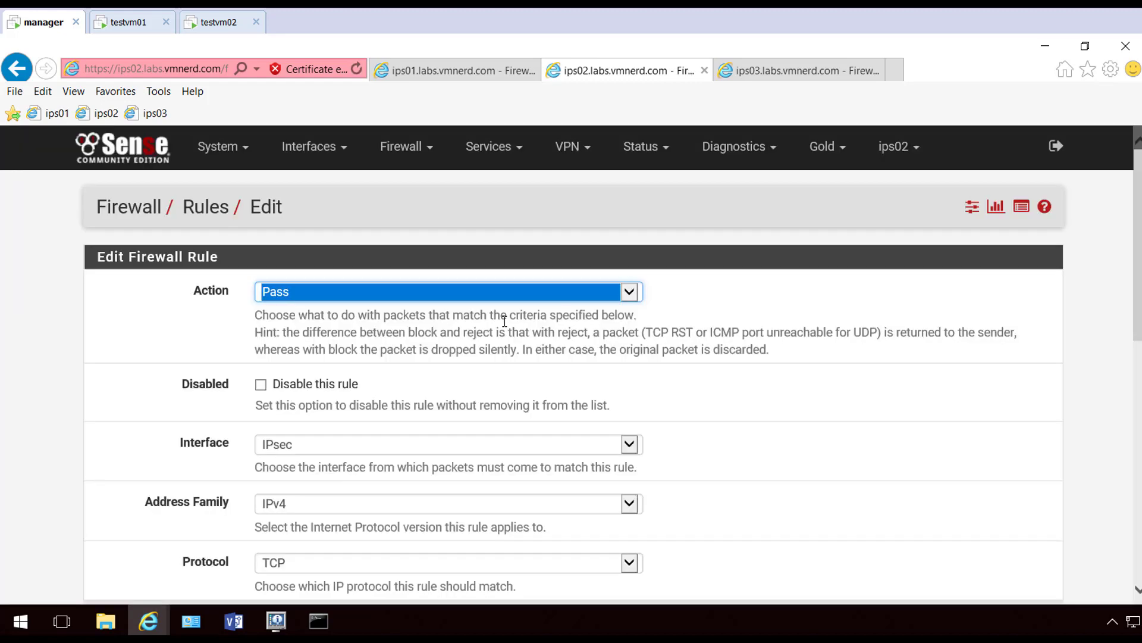
{"action": "scroll", "coordinate": [611, 350], "scroll_direction": "down", "scroll_amount": 3}
{"action": "left_click", "coordinate": [633, 355]}
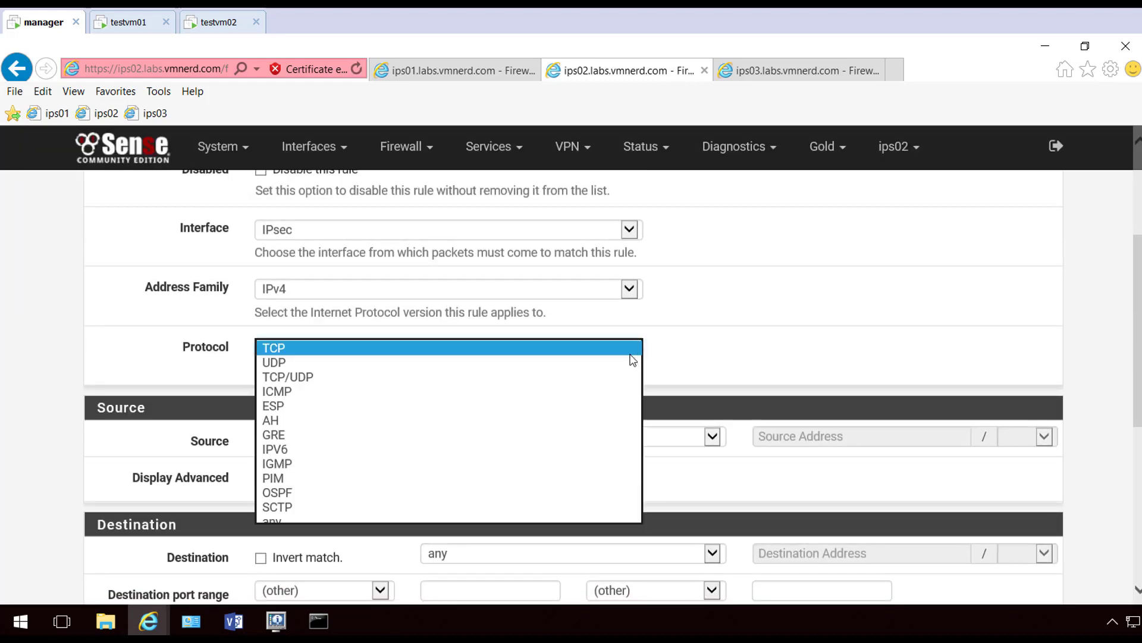
{"action": "left_click", "coordinate": [417, 521]}
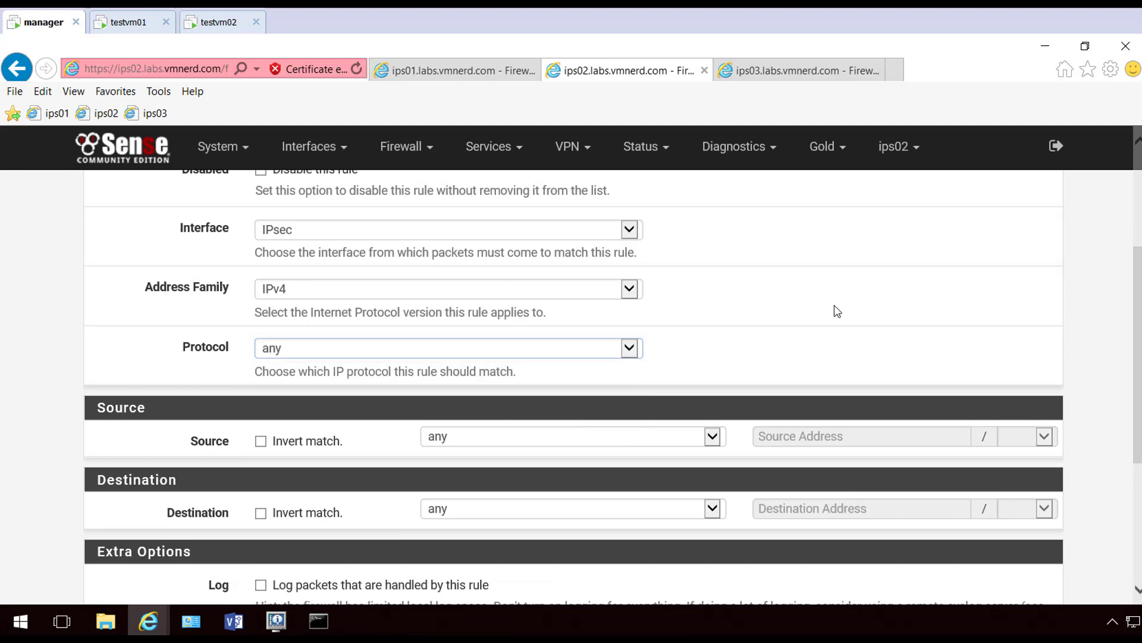
Save and apply the ips02 pass-any rule, then close the notice
{"action": "scroll", "coordinate": [834, 306], "scroll_direction": "down", "scroll_amount": 4}
{"action": "scroll", "coordinate": [832, 308], "scroll_direction": "up", "scroll_amount": 4}
{"action": "scroll", "coordinate": [829, 309], "scroll_direction": "up", "scroll_amount": 3}
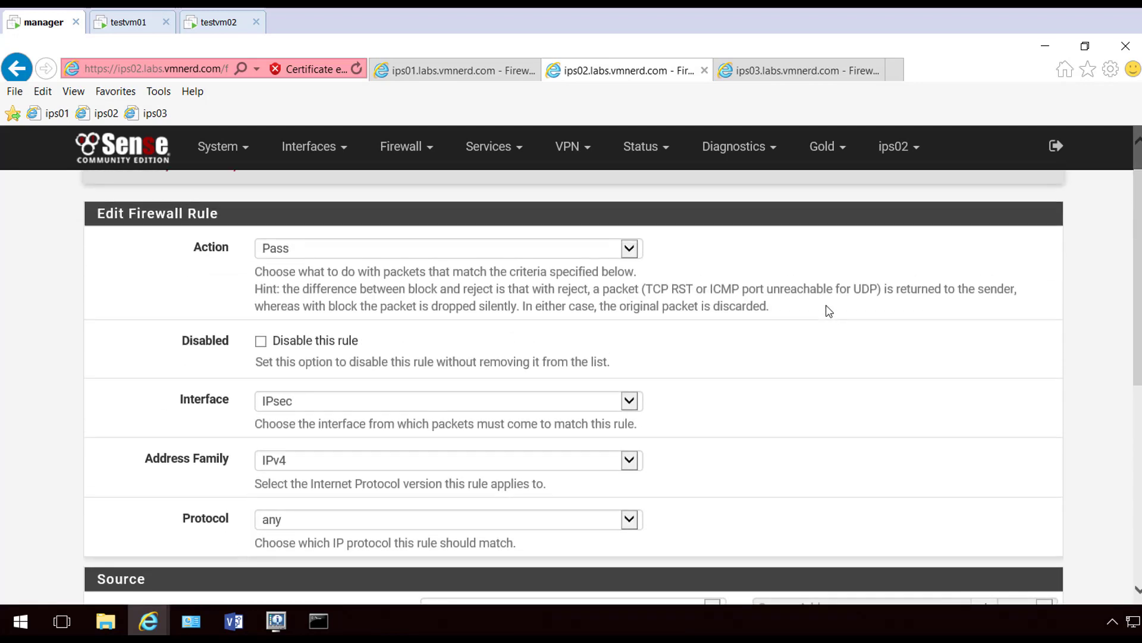
{"action": "scroll", "coordinate": [825, 305], "scroll_direction": "down", "scroll_amount": 7}
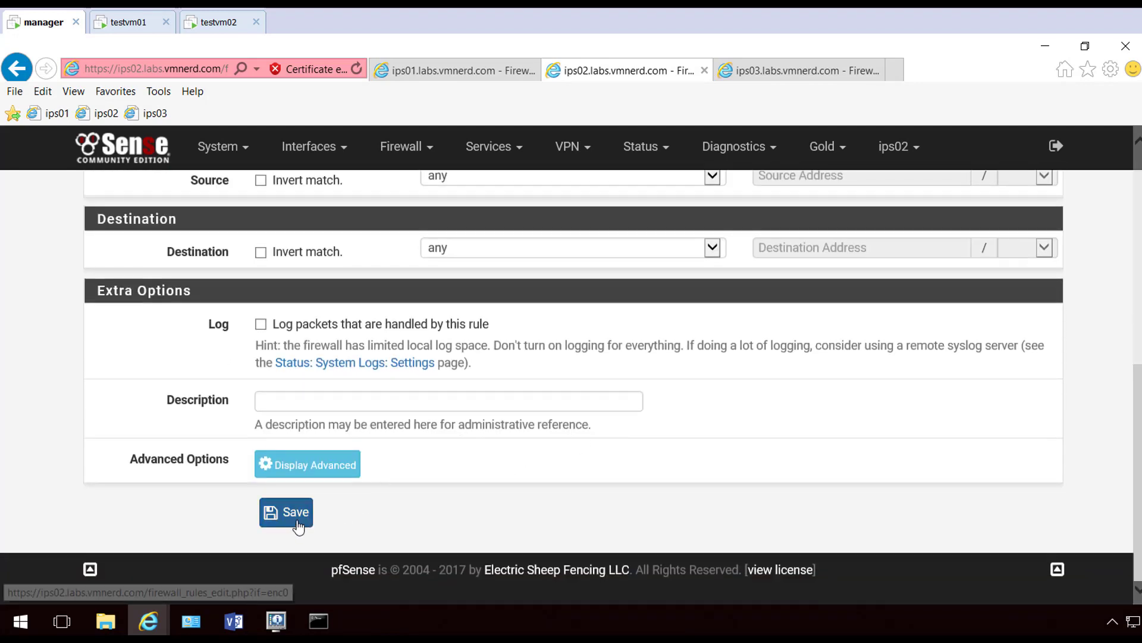
{"action": "left_click", "coordinate": [294, 516]}
{"action": "left_click", "coordinate": [1030, 288]}
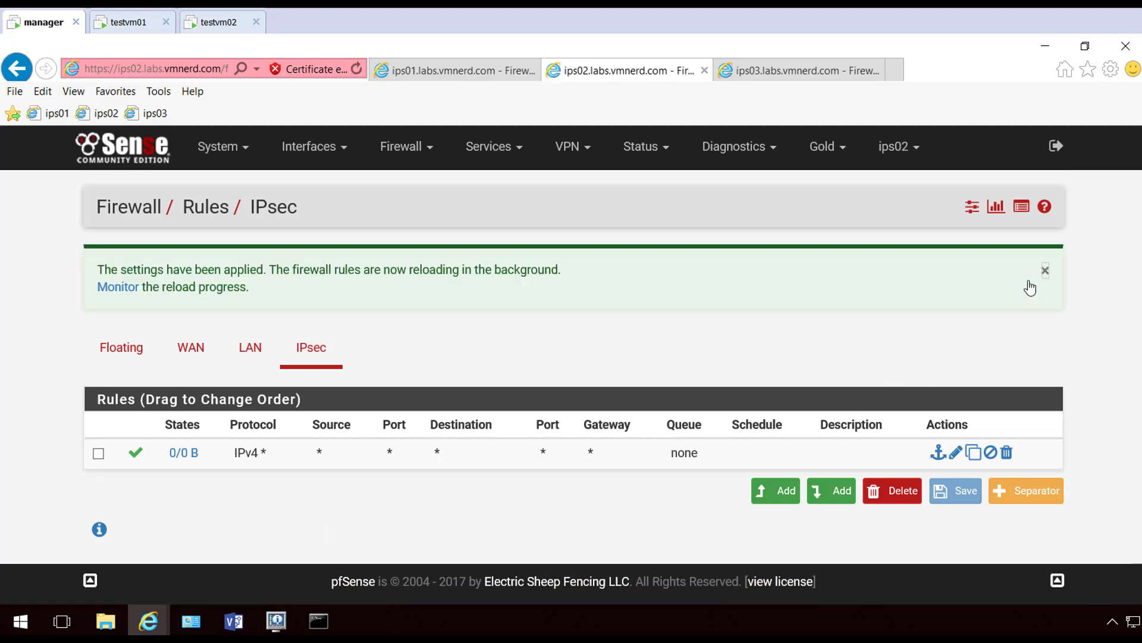
{"action": "left_click", "coordinate": [1045, 271]}
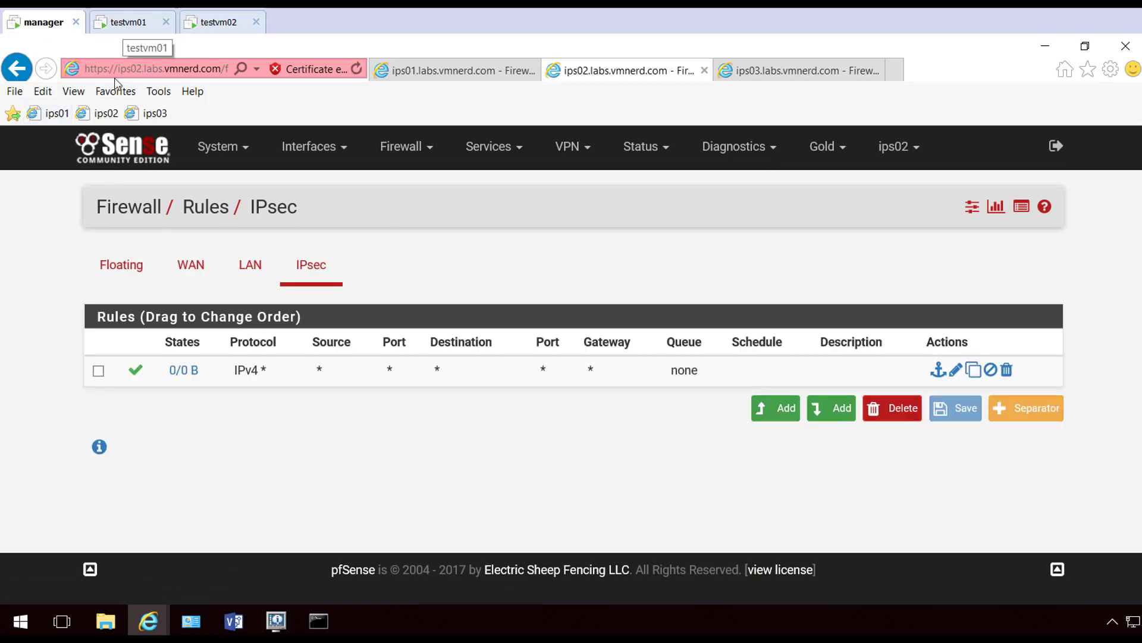
Bring up the Visio network diagram showing the firewalls and the testvm01 and testvm02 laptops
{"action": "left_click", "coordinate": [236, 621]}
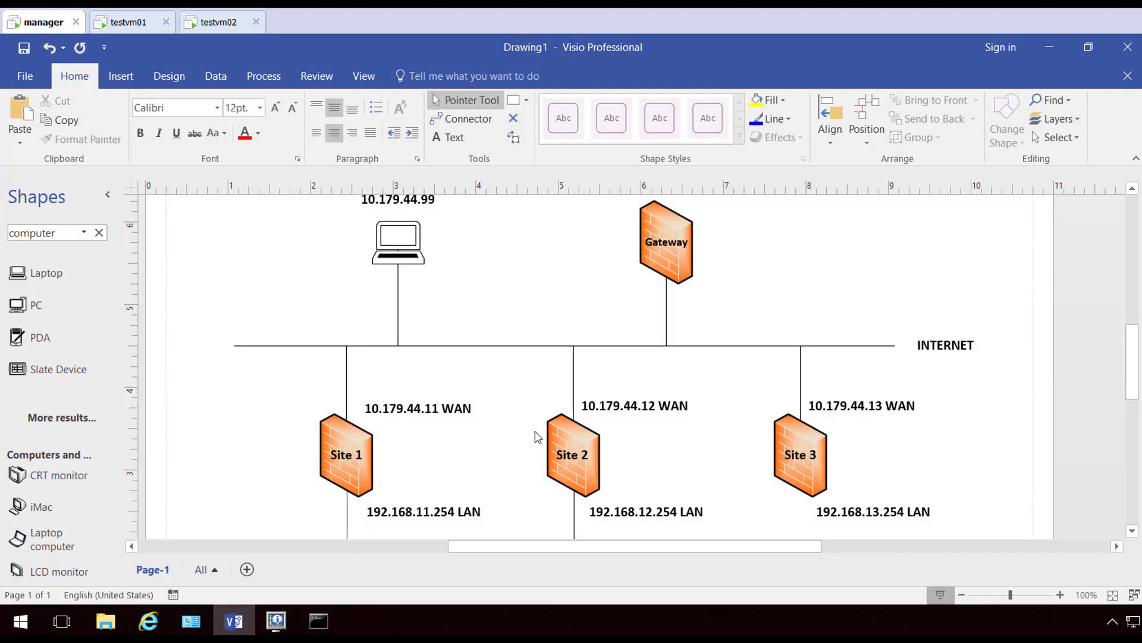
{"action": "scroll", "coordinate": [536, 434], "scroll_direction": "down", "scroll_amount": 3}
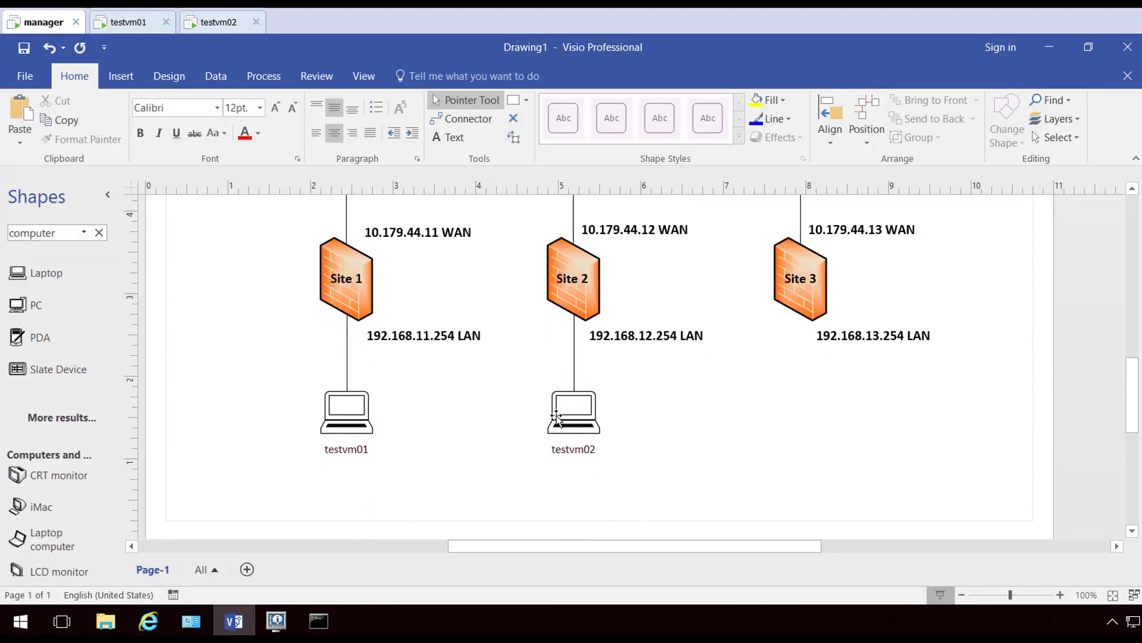
{"action": "scroll", "coordinate": [503, 432], "scroll_direction": "up", "scroll_amount": 2}
{"action": "scroll", "coordinate": [493, 432], "scroll_direction": "down", "scroll_amount": 1}
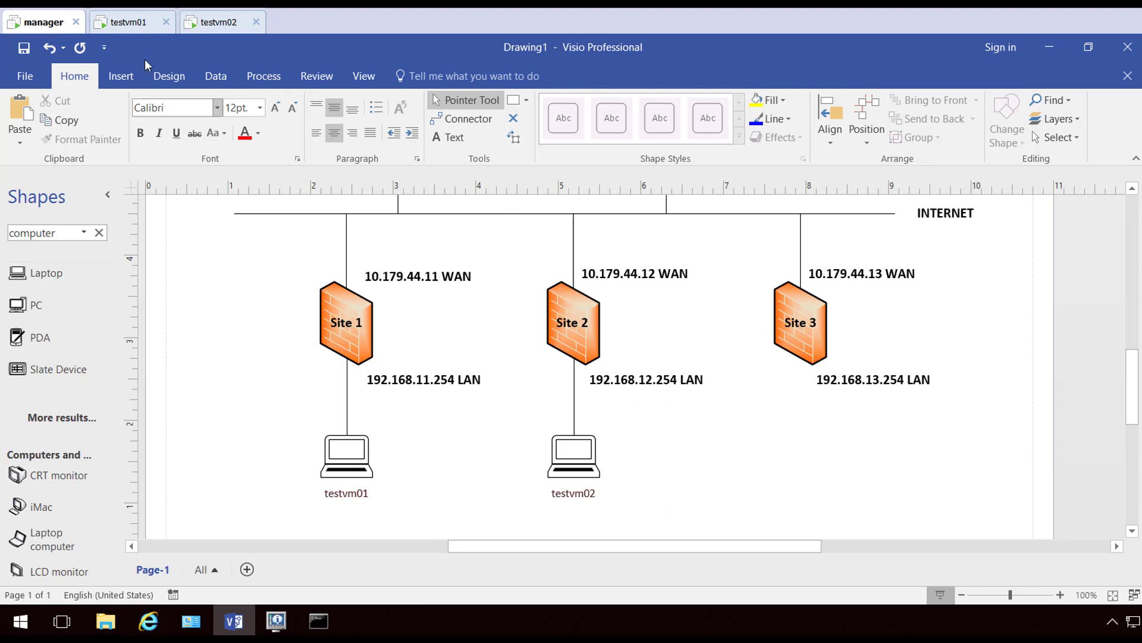
Switch from the Visio diagram to the testvm01 desktop (192.168.11.100, gateway 192.168.11.254)
{"action": "left_click", "coordinate": [134, 31]}
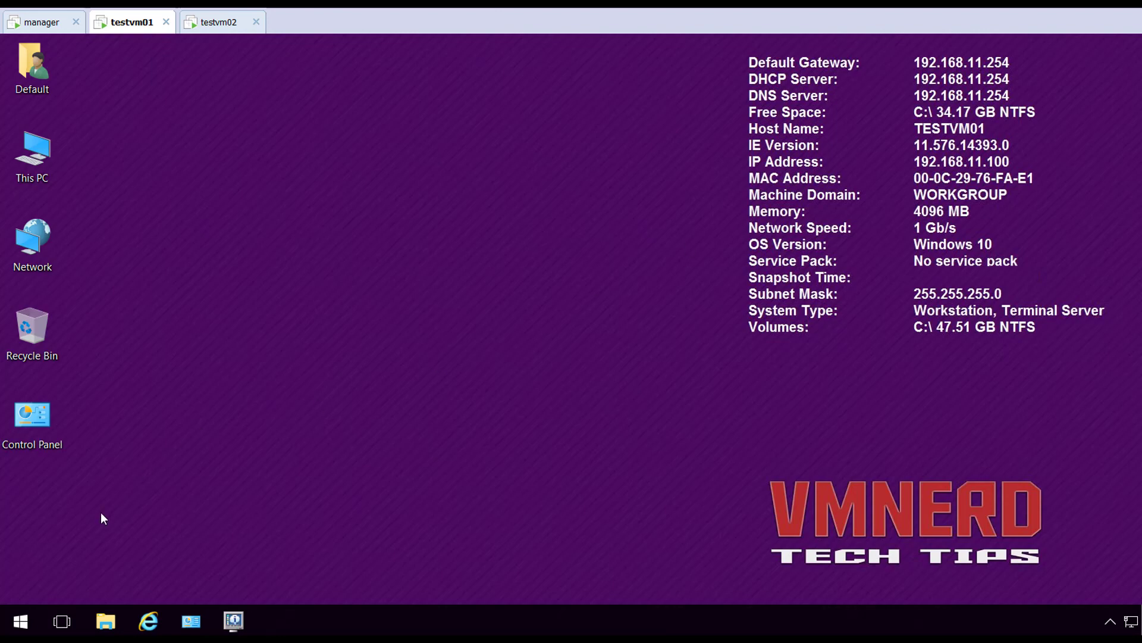
Open an elevated Command Prompt on testvm01 and ping the Site 2 gateway 192.168.12.254
{"action": "right_click", "coordinate": [24, 622]}
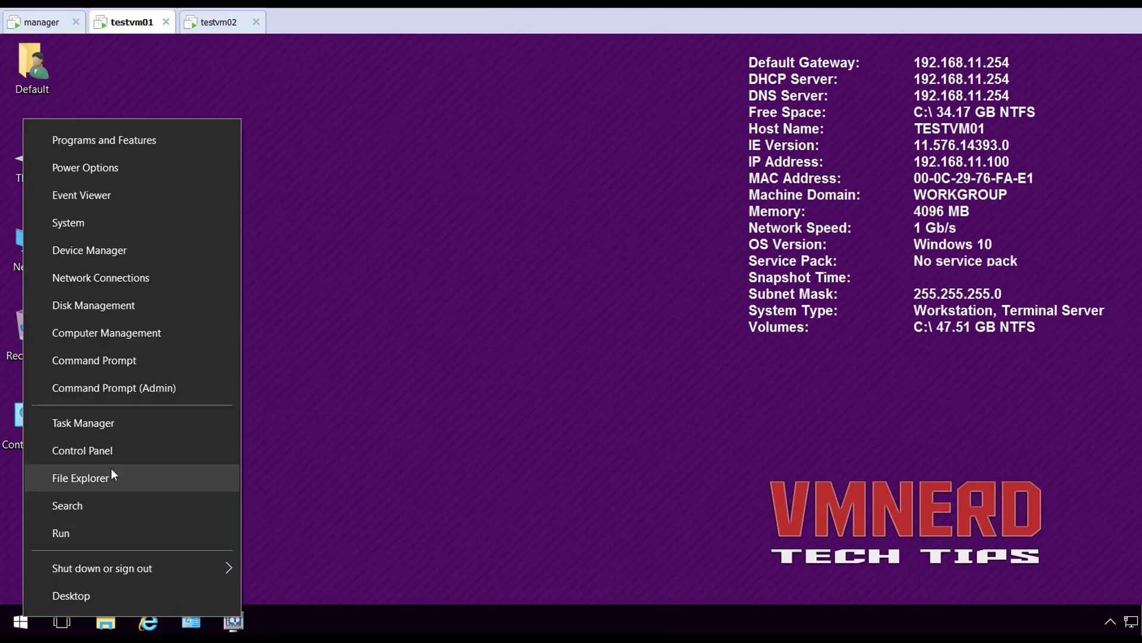
{"action": "left_click", "coordinate": [153, 395]}
{"action": "left_click", "coordinate": [510, 437]}
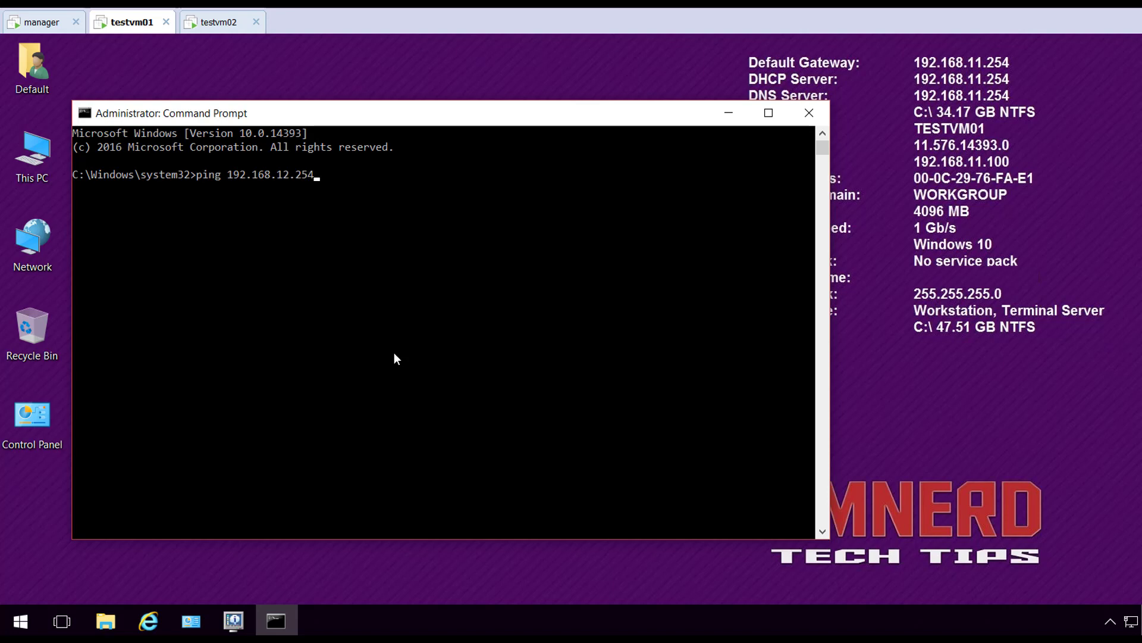
{"action": "key", "text": "Return"}
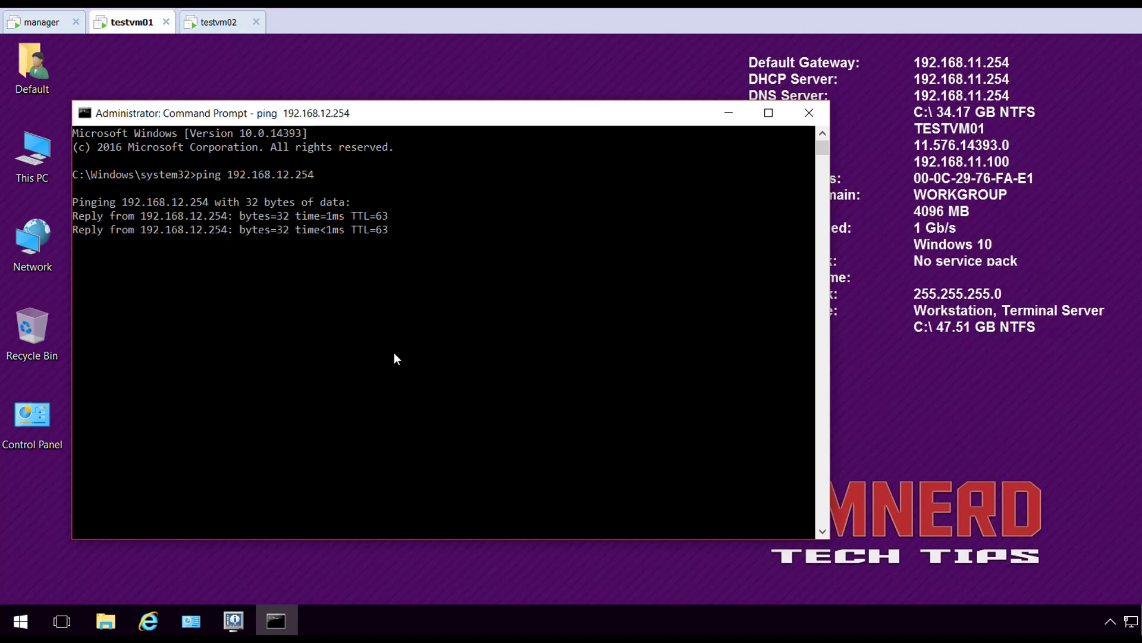
{"action": "key", "text": "Return"}
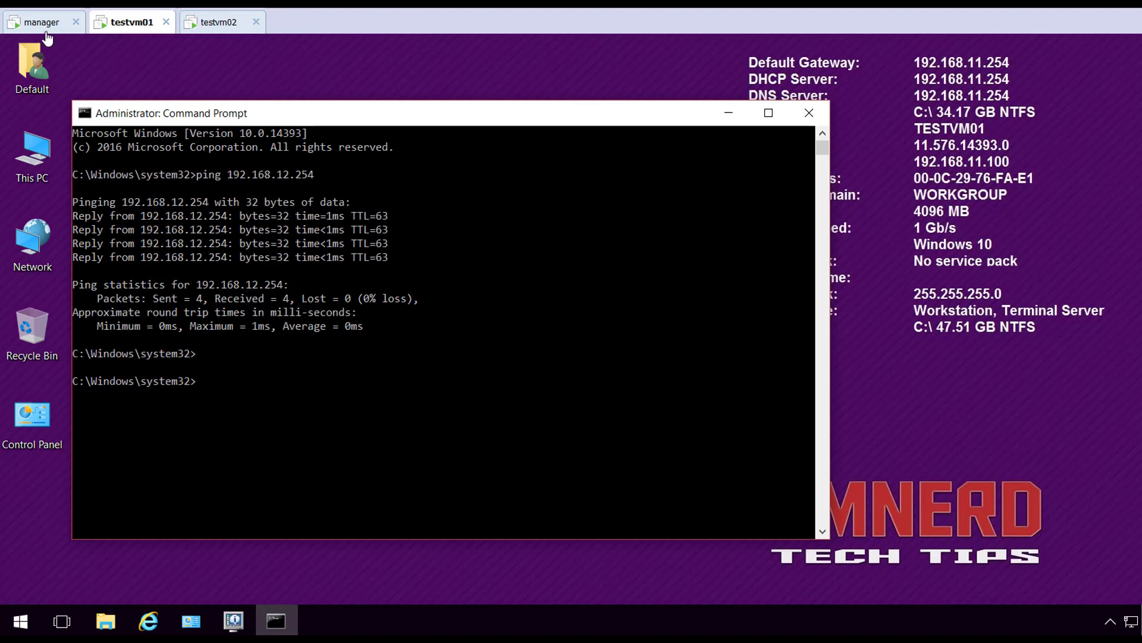
Ping testvm02 at 192.168.12.100 from testvm01, then stop the ping
{"action": "left_click", "coordinate": [220, 27]}
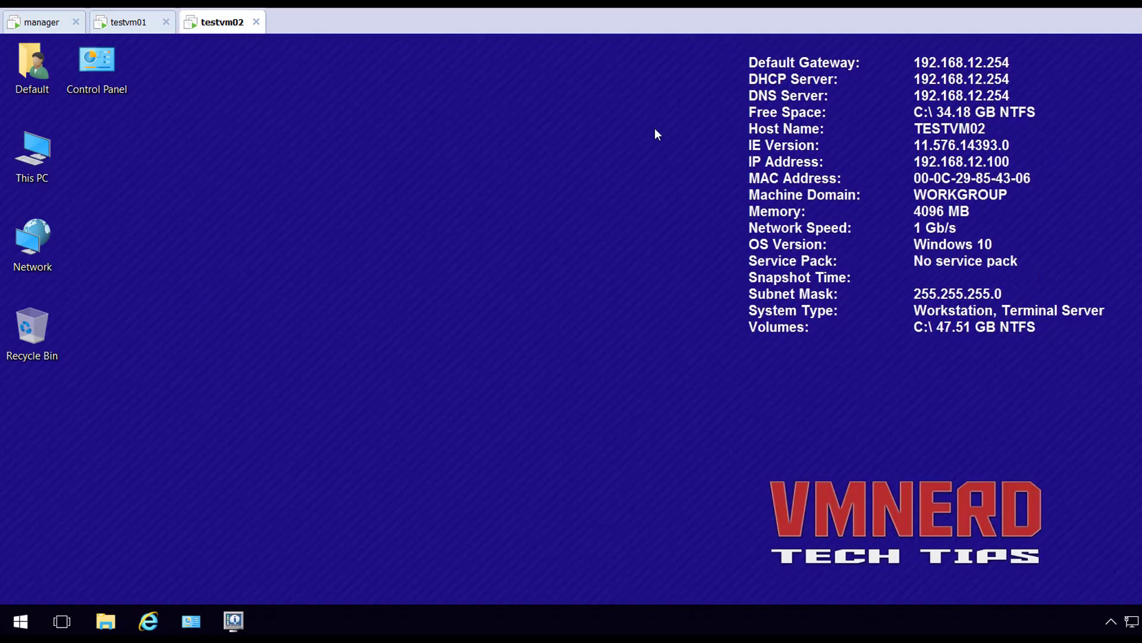
{"action": "left_click", "coordinate": [131, 24]}
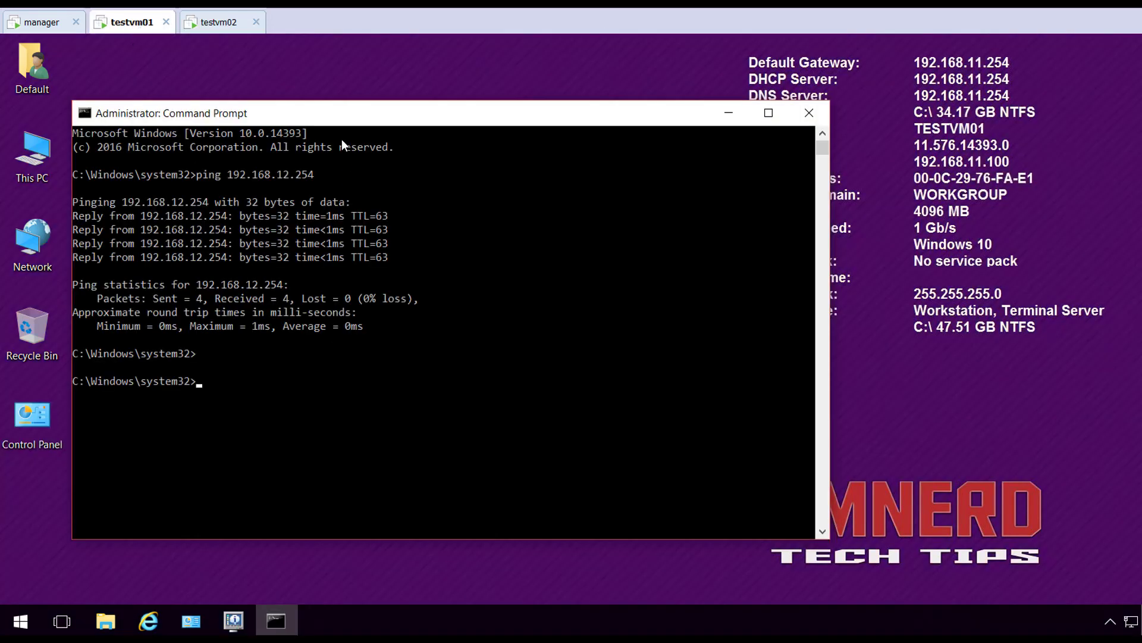
{"action": "type", "text": "ping 192.168.12.100"}
{"action": "key", "text": "Return"}
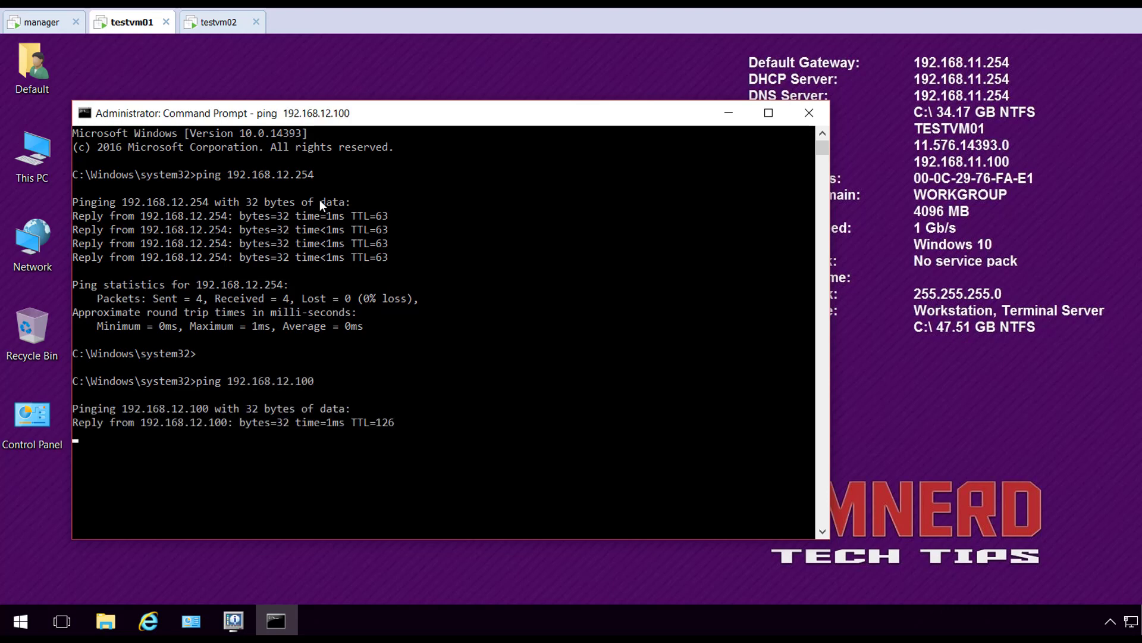
{"action": "key", "text": "ctrl+c"}
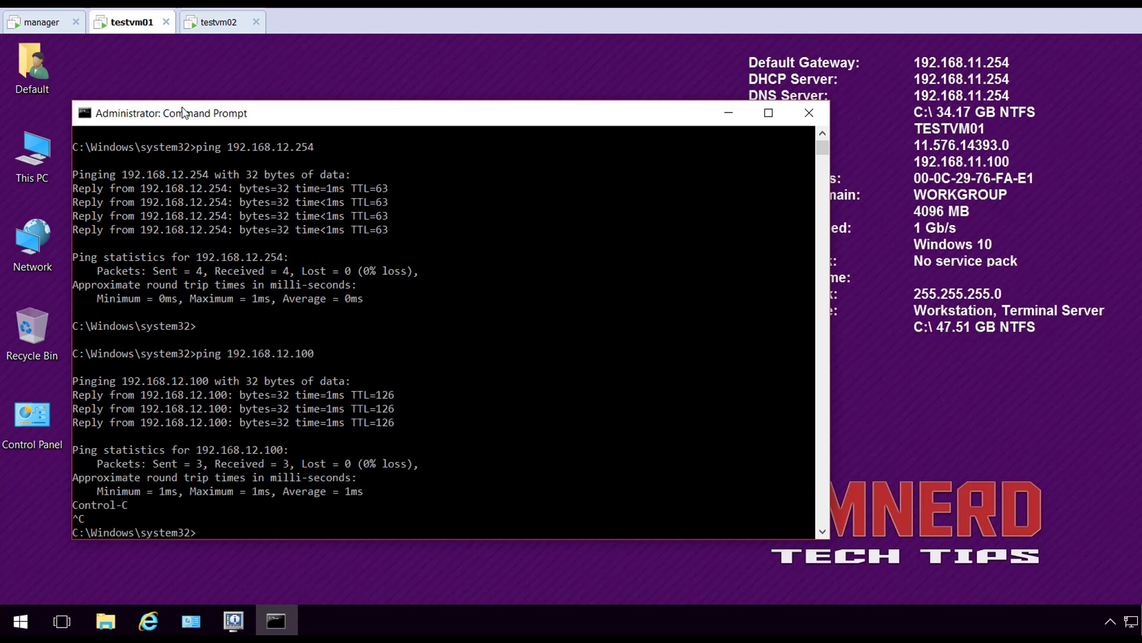
Return to the manager machine and bring the ips01 pfSense browser window forward
{"action": "left_click", "coordinate": [39, 23]}
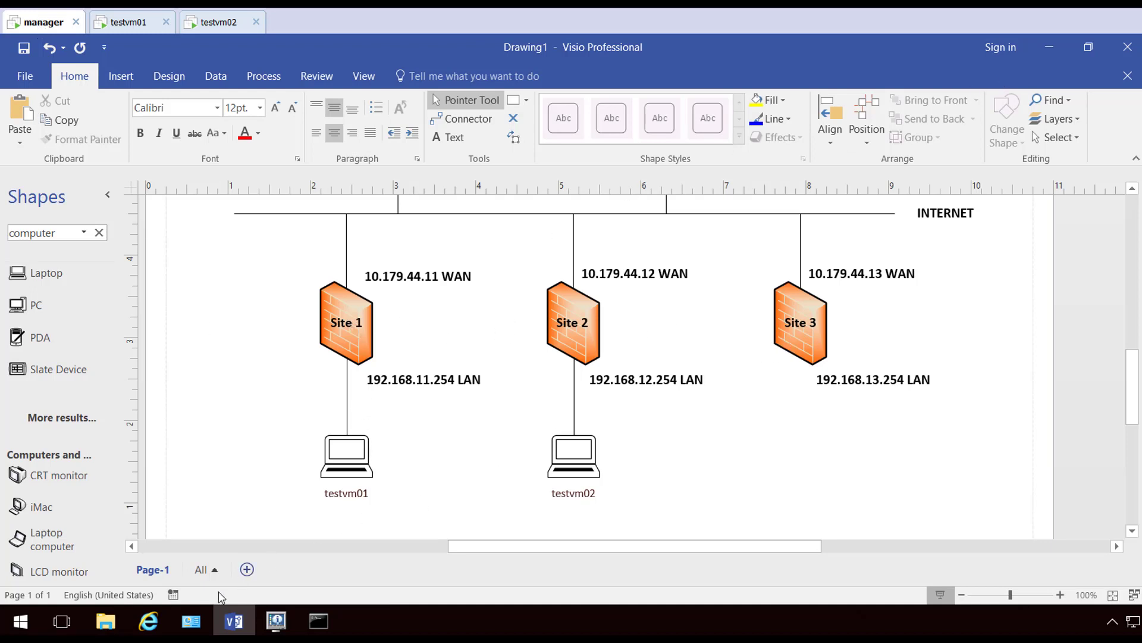
{"action": "mouse_move", "coordinate": [148, 621]}
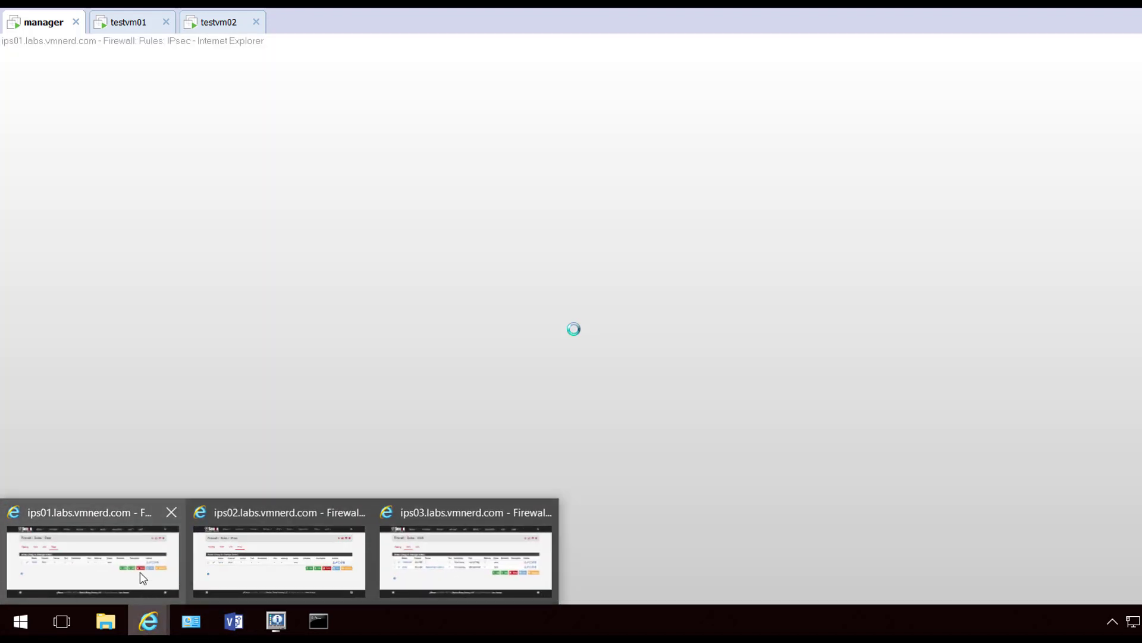
{"action": "left_click", "coordinate": [141, 573]}
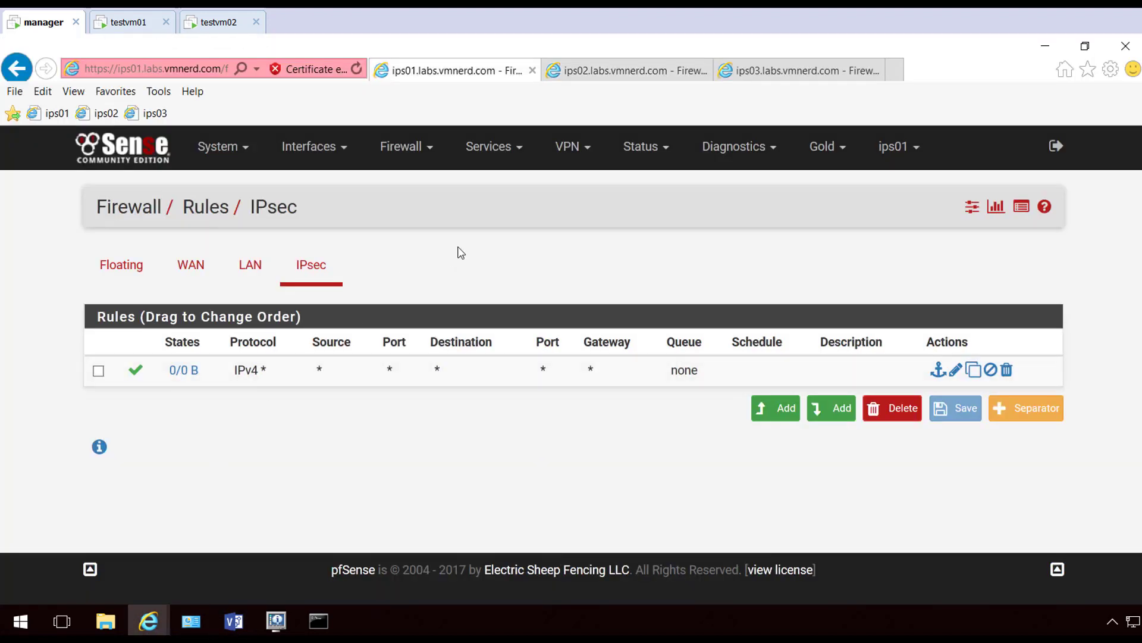
On ips01, start a new IKEv2 phase 1 tunnel with remote gateway 10.179.44.13
{"action": "left_click", "coordinate": [583, 146]}
{"action": "left_click", "coordinate": [568, 187]}
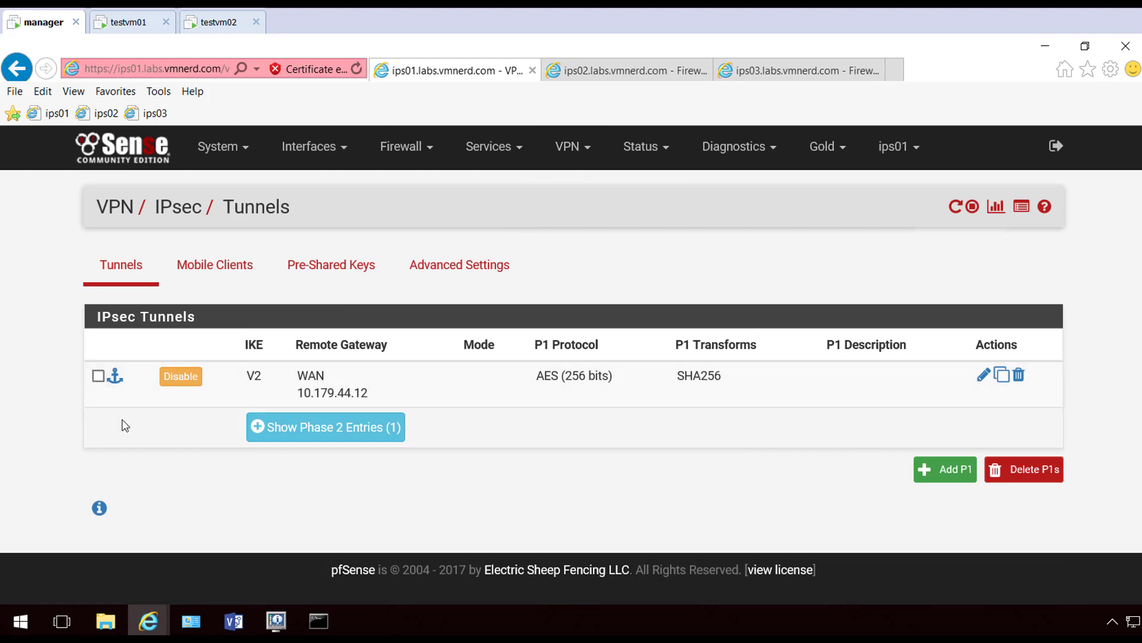
{"action": "left_click", "coordinate": [965, 474]}
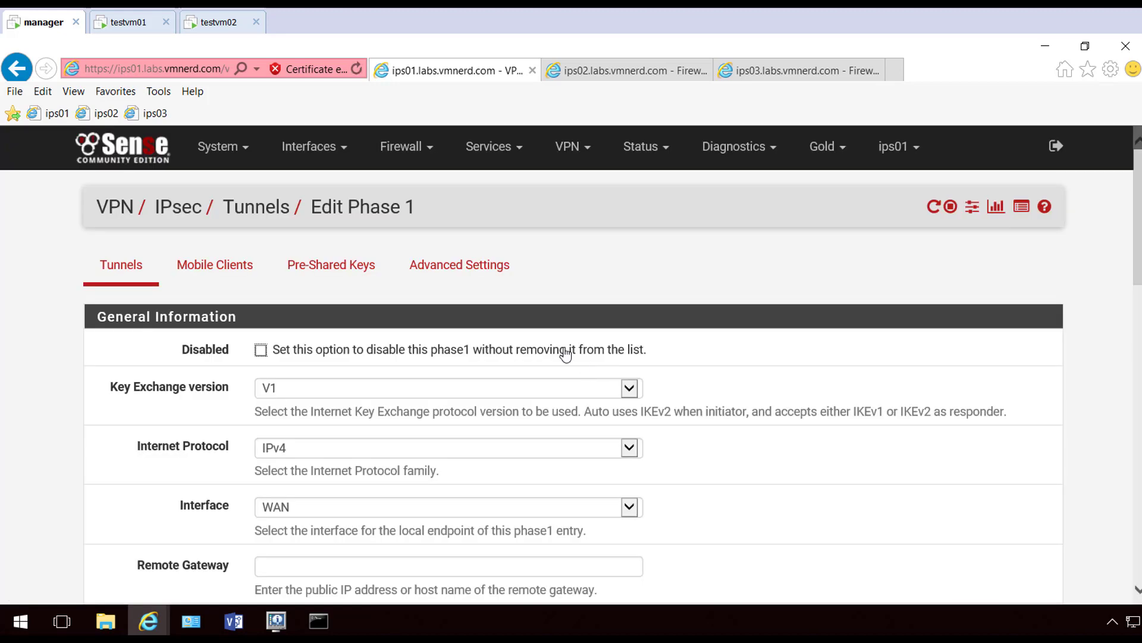
{"action": "scroll", "coordinate": [319, 313], "scroll_direction": "down", "scroll_amount": 1}
{"action": "left_click", "coordinate": [312, 307]}
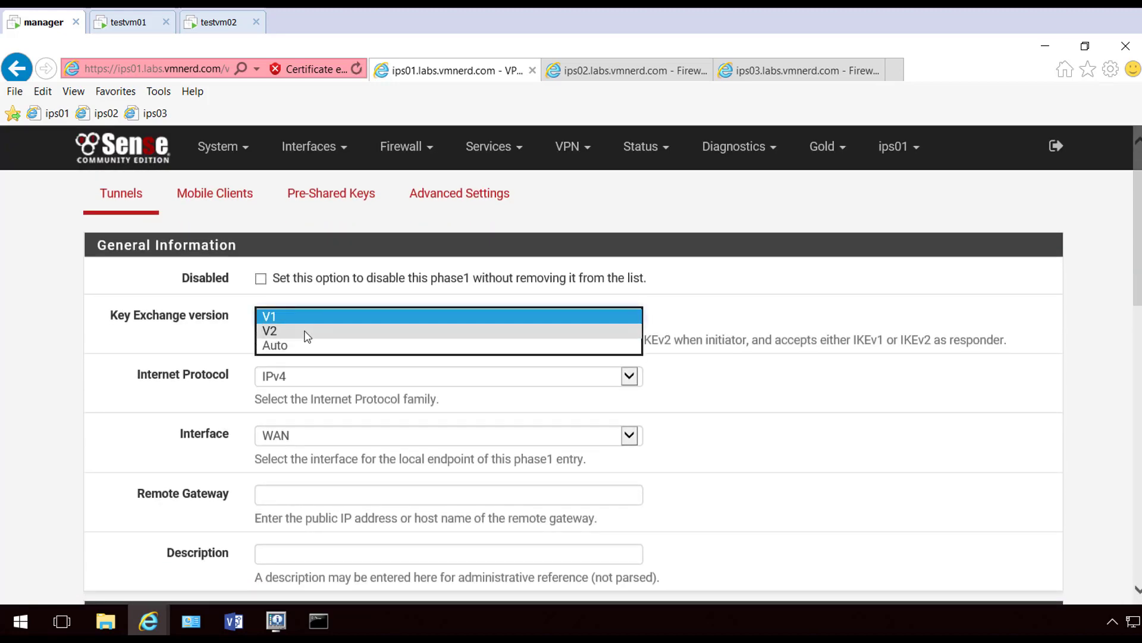
{"action": "left_click", "coordinate": [297, 331]}
{"action": "scroll", "coordinate": [308, 273], "scroll_direction": "down", "scroll_amount": 2}
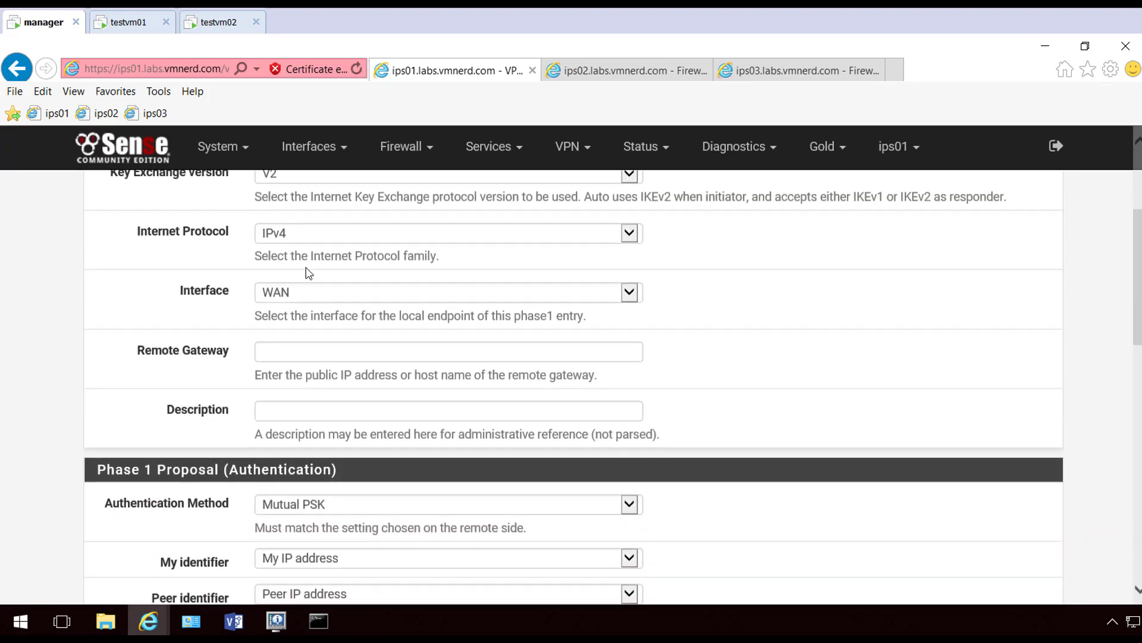
{"action": "left_click", "coordinate": [355, 347]}
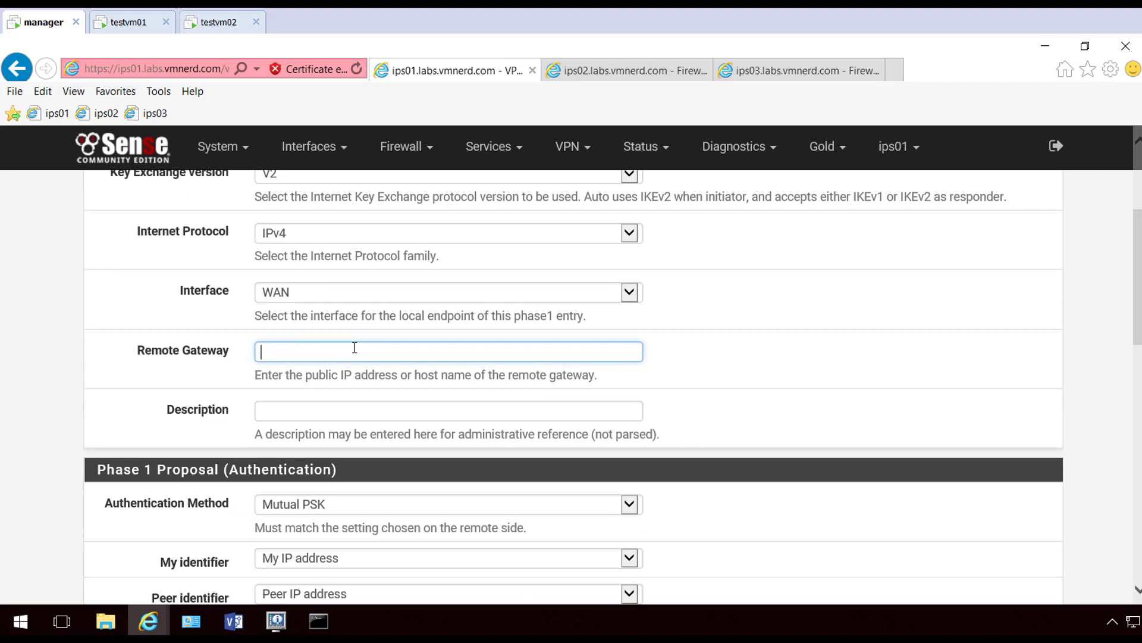
{"action": "type", "text": "10.179.44.13"}
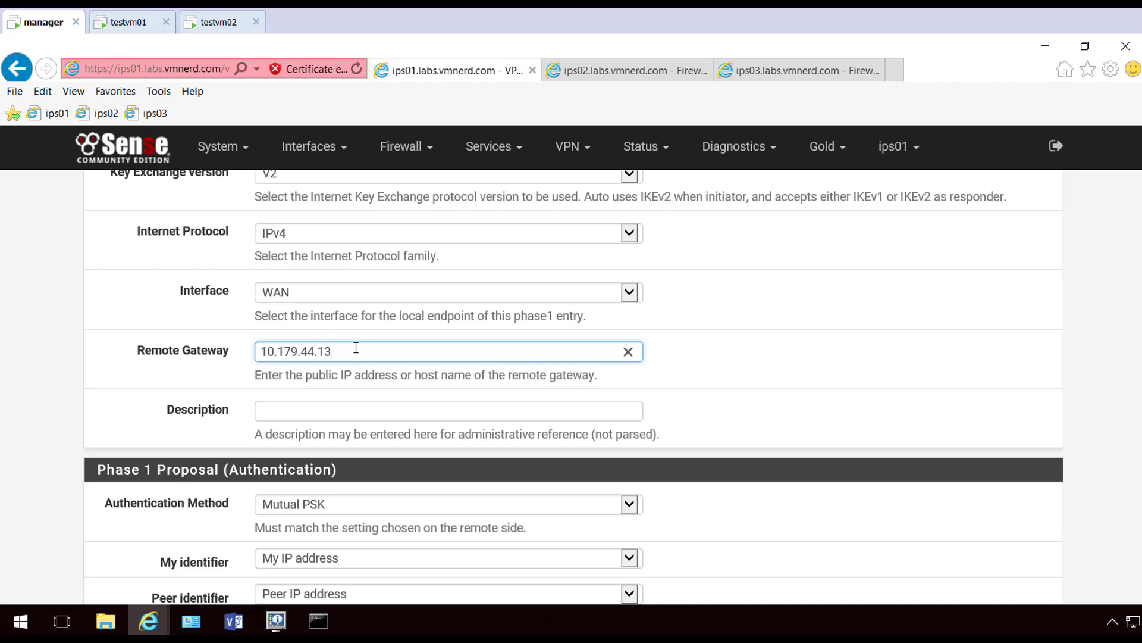
Paste the pre-shared key and choose SHA256 hashing with DH group 14 (2048 bit)
{"action": "scroll", "coordinate": [300, 403], "scroll_direction": "down", "scroll_amount": 2}
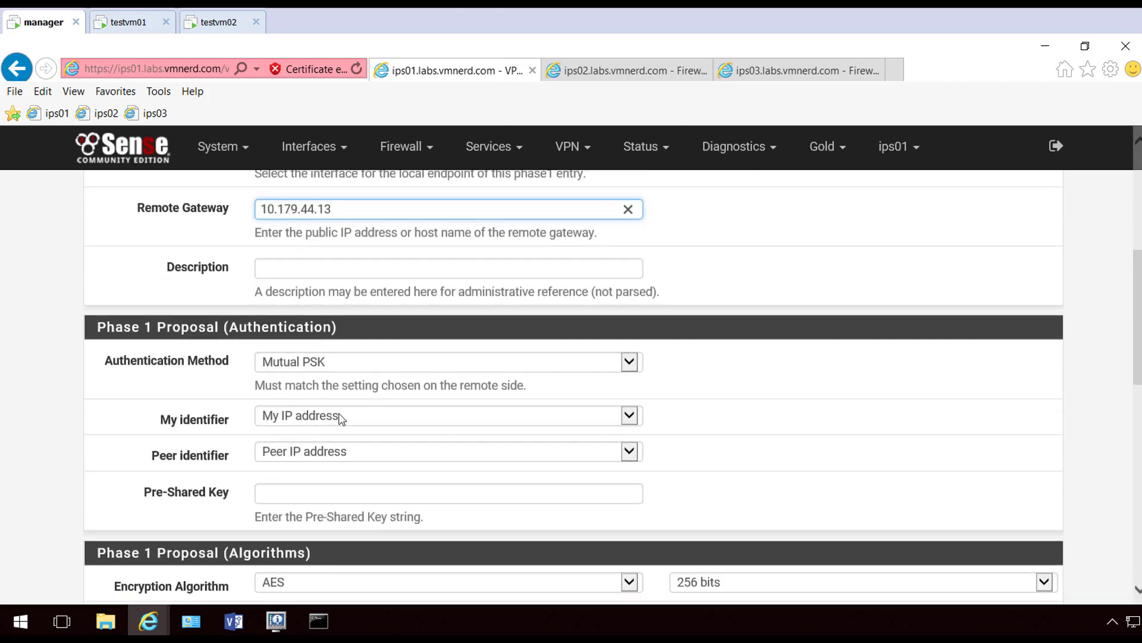
{"action": "left_click", "coordinate": [299, 493]}
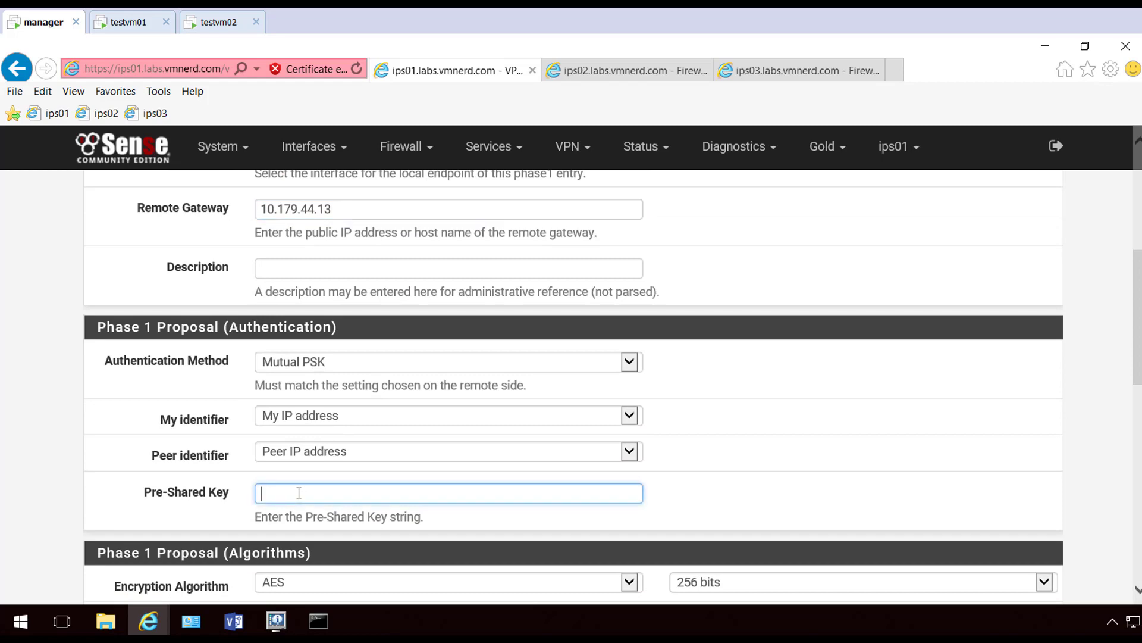
{"action": "type", "text": "PFSensePFSensePFSense"}
{"action": "scroll", "coordinate": [166, 453], "scroll_direction": "down", "scroll_amount": 3}
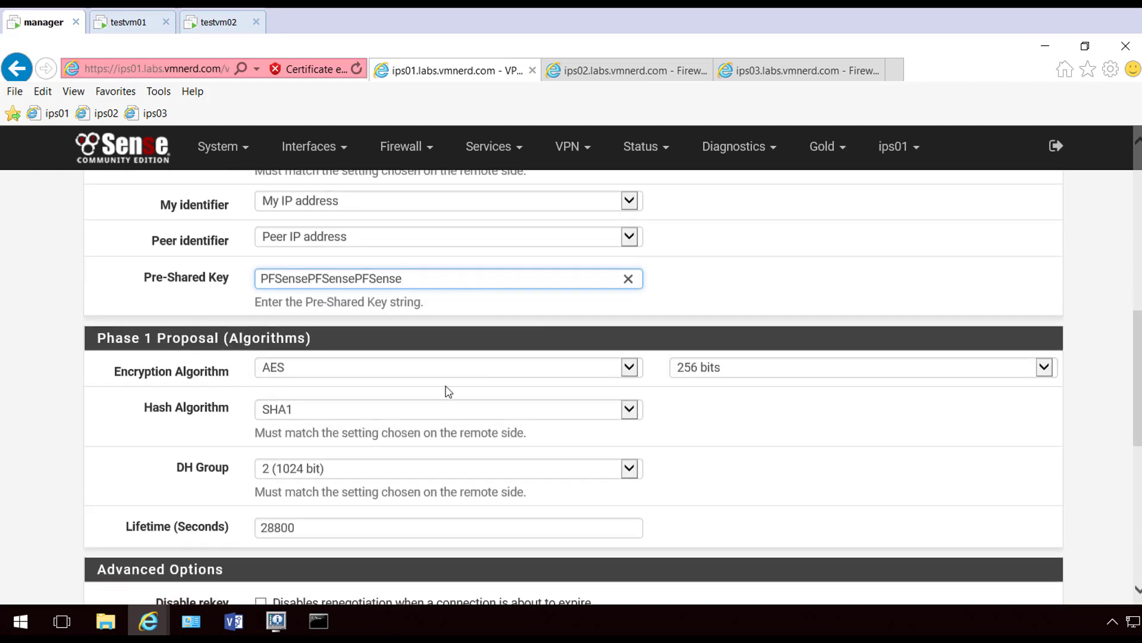
{"action": "left_click", "coordinate": [331, 417]}
{"action": "left_click", "coordinate": [336, 423]}
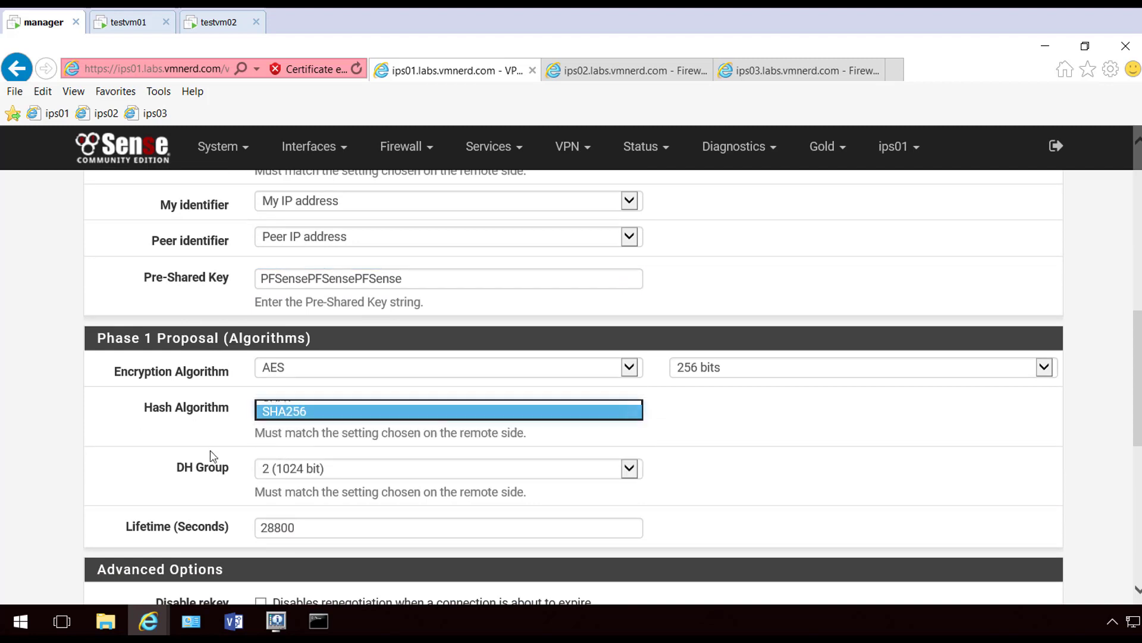
{"action": "left_click", "coordinate": [293, 472]}
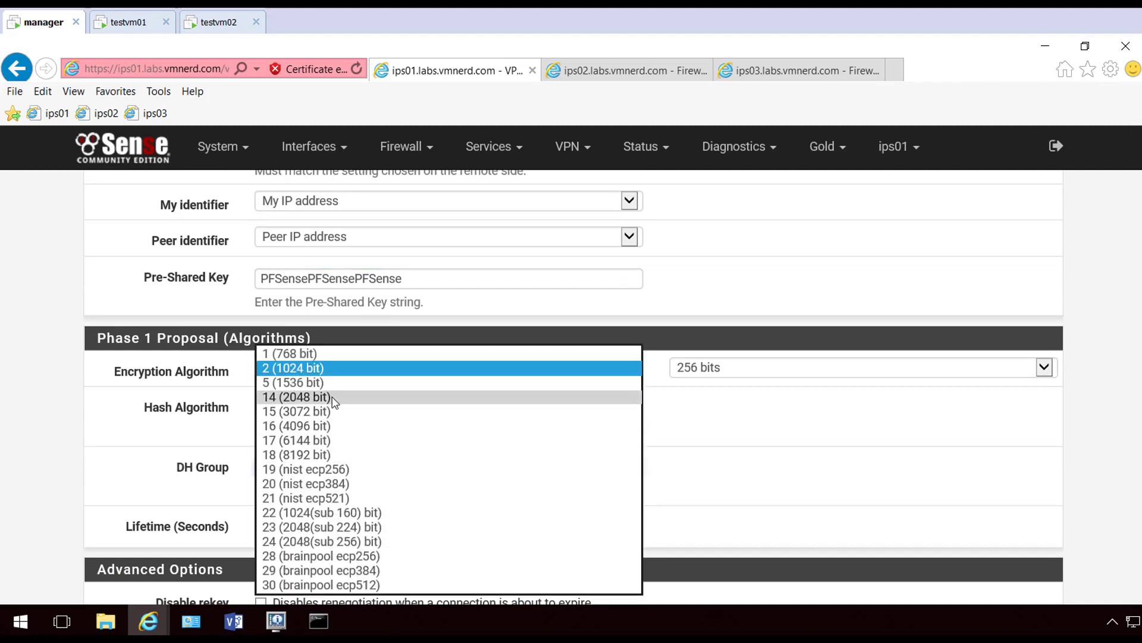
{"action": "left_click", "coordinate": [325, 397]}
{"action": "left_click", "coordinate": [164, 445]}
{"action": "scroll", "coordinate": [167, 443], "scroll_direction": "down", "scroll_amount": 6}
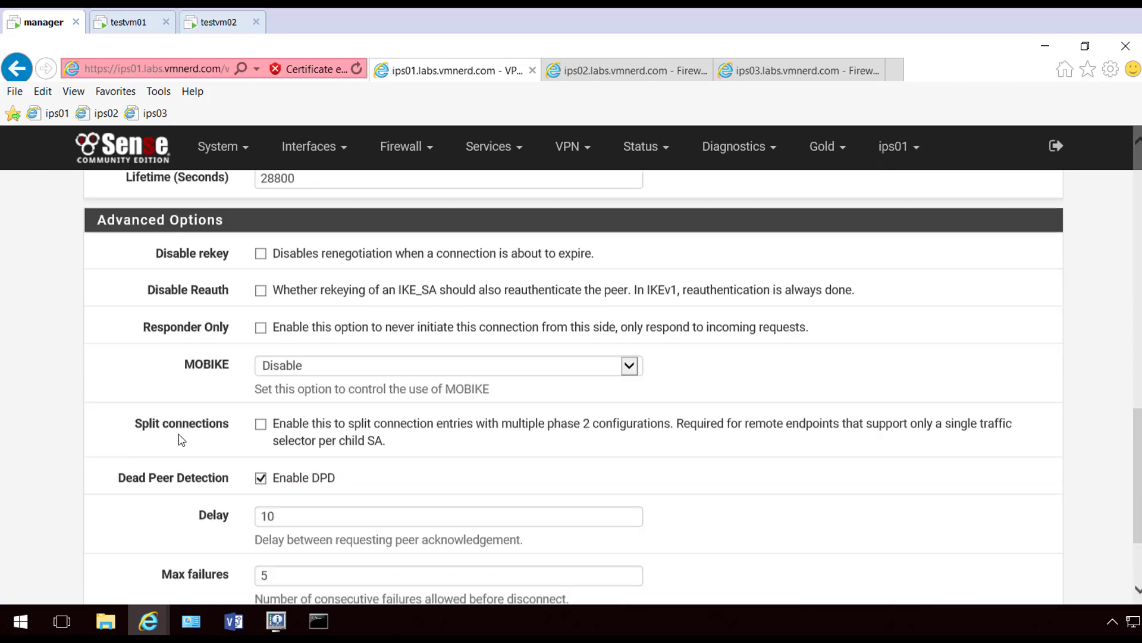
{"action": "scroll", "coordinate": [181, 439], "scroll_direction": "down", "scroll_amount": 1}
Save the phase 1 tunnel and add a phase 2 entry with its remote network address
{"action": "left_click", "coordinate": [298, 512]}
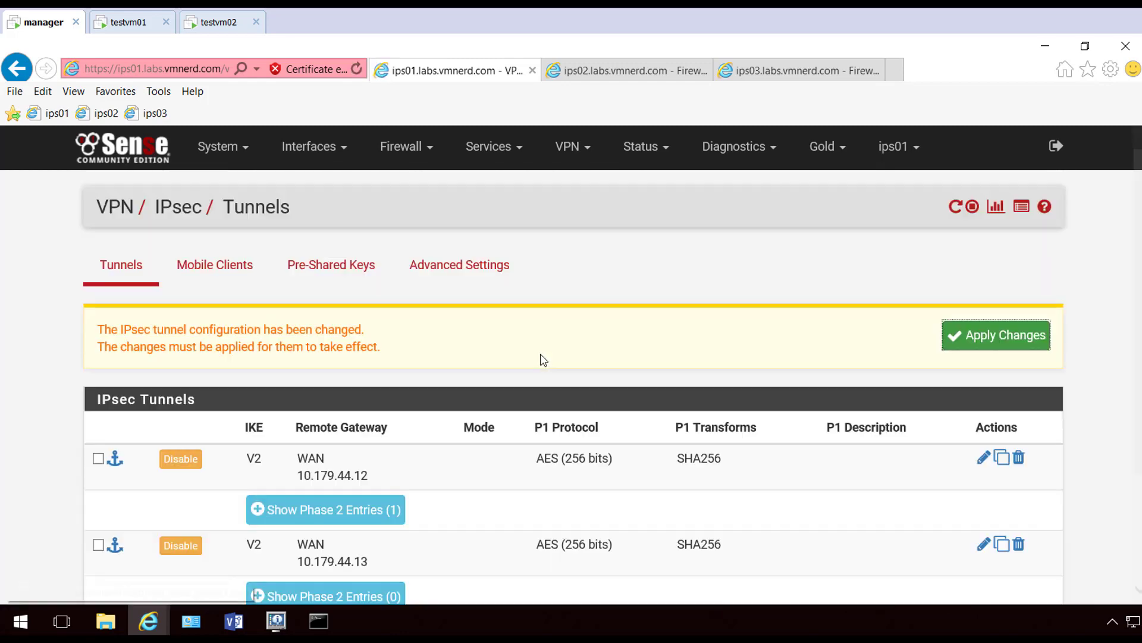
{"action": "scroll", "coordinate": [597, 355], "scroll_direction": "down", "scroll_amount": 3}
{"action": "left_click", "coordinate": [357, 450]}
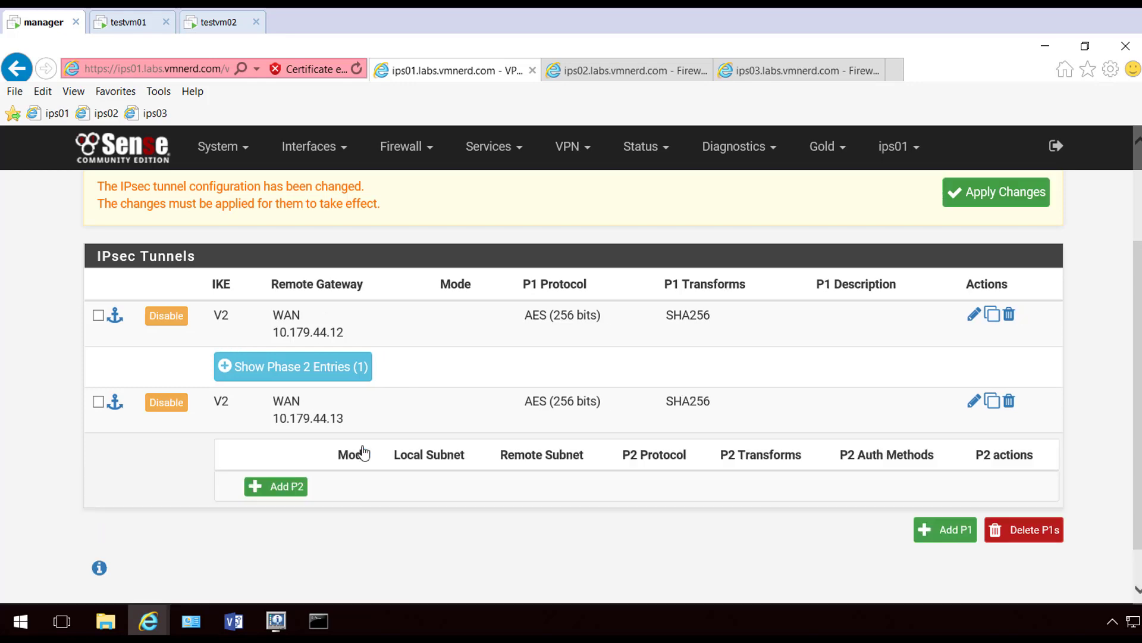
{"action": "scroll", "coordinate": [689, 416], "scroll_direction": "down", "scroll_amount": 1}
{"action": "left_click", "coordinate": [275, 433]}
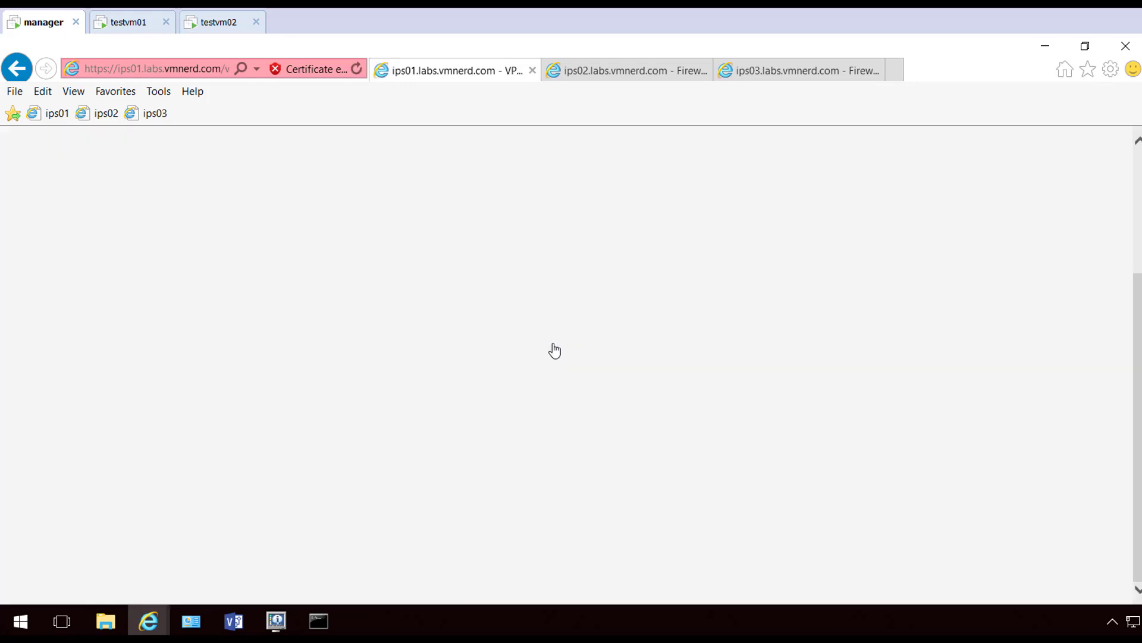
{"action": "scroll", "coordinate": [452, 346], "scroll_direction": "down", "scroll_amount": 3}
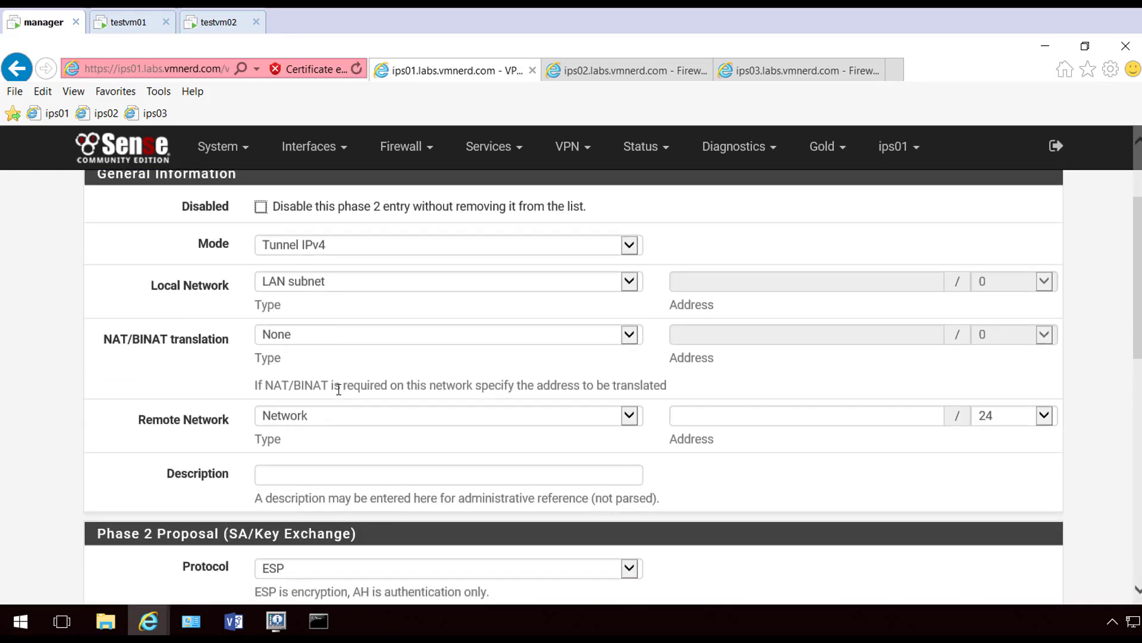
{"action": "left_click", "coordinate": [711, 415]}
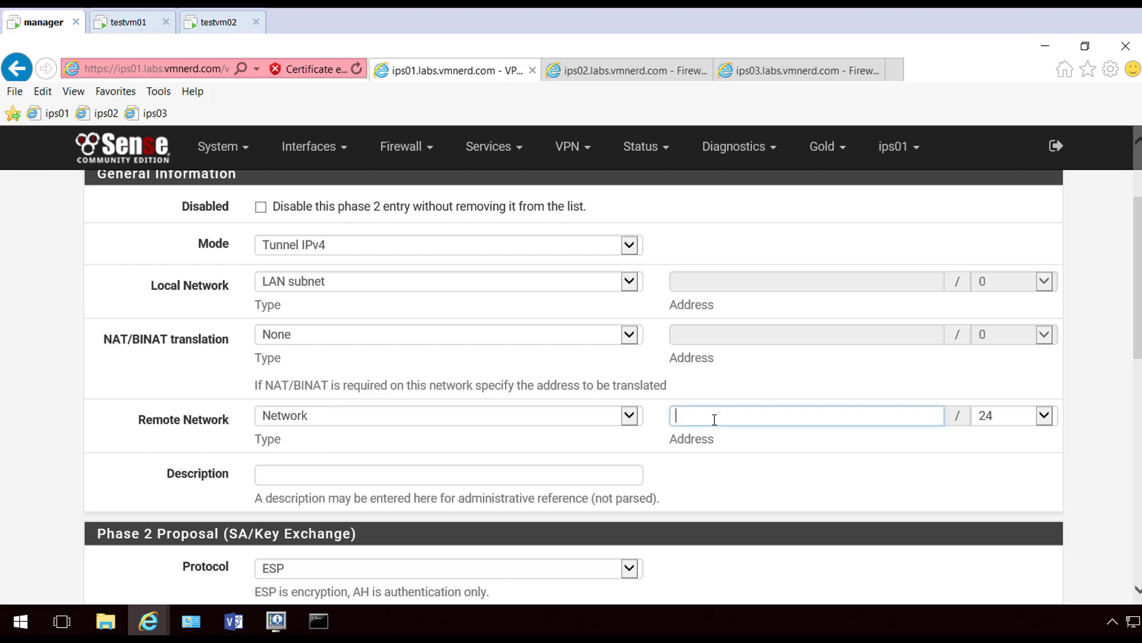
{"action": "type", "text": "192"}
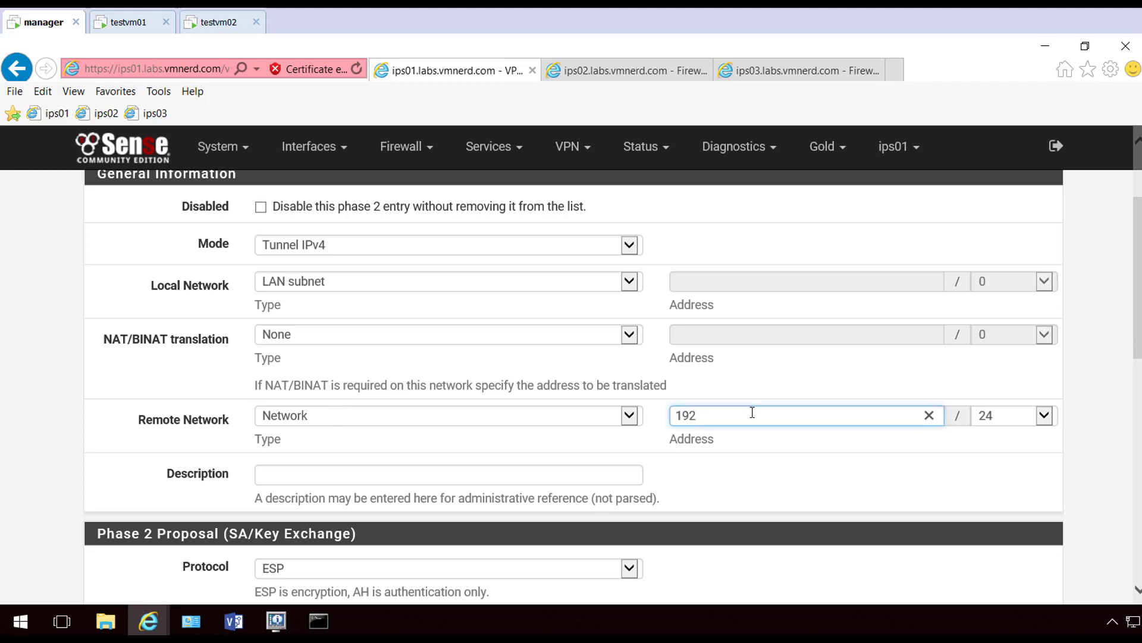
{"action": "type", "text": ".168.13.0"}
Set phase 2 to AES256-GCM, SHA256 and PFS group 14, then save and apply
{"action": "scroll", "coordinate": [848, 459], "scroll_direction": "down", "scroll_amount": 5}
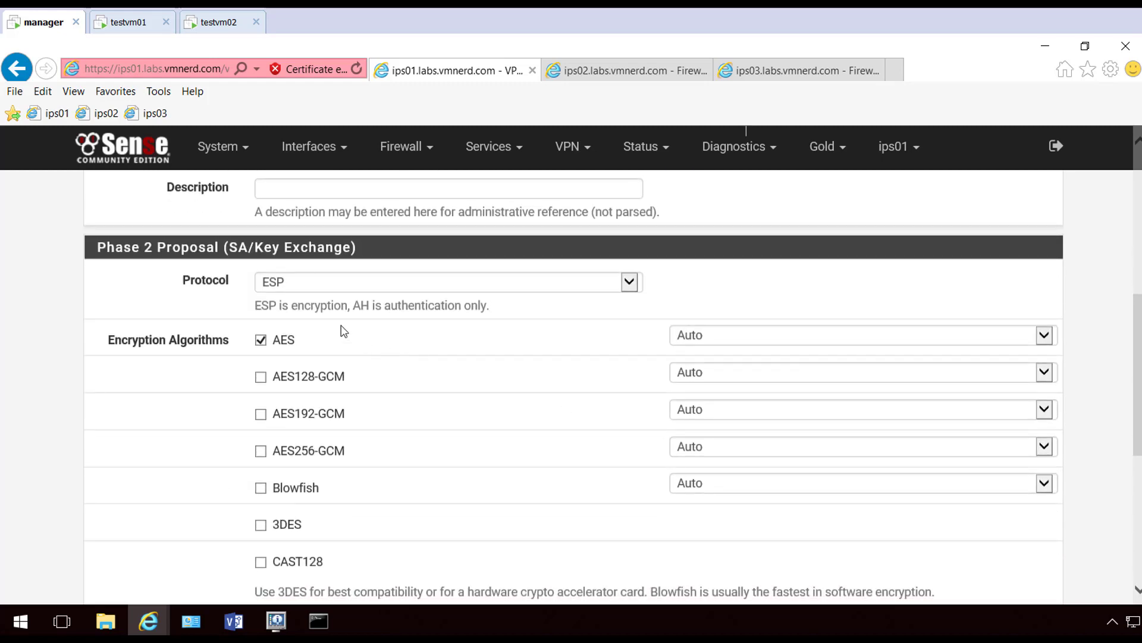
{"action": "left_click", "coordinate": [272, 344]}
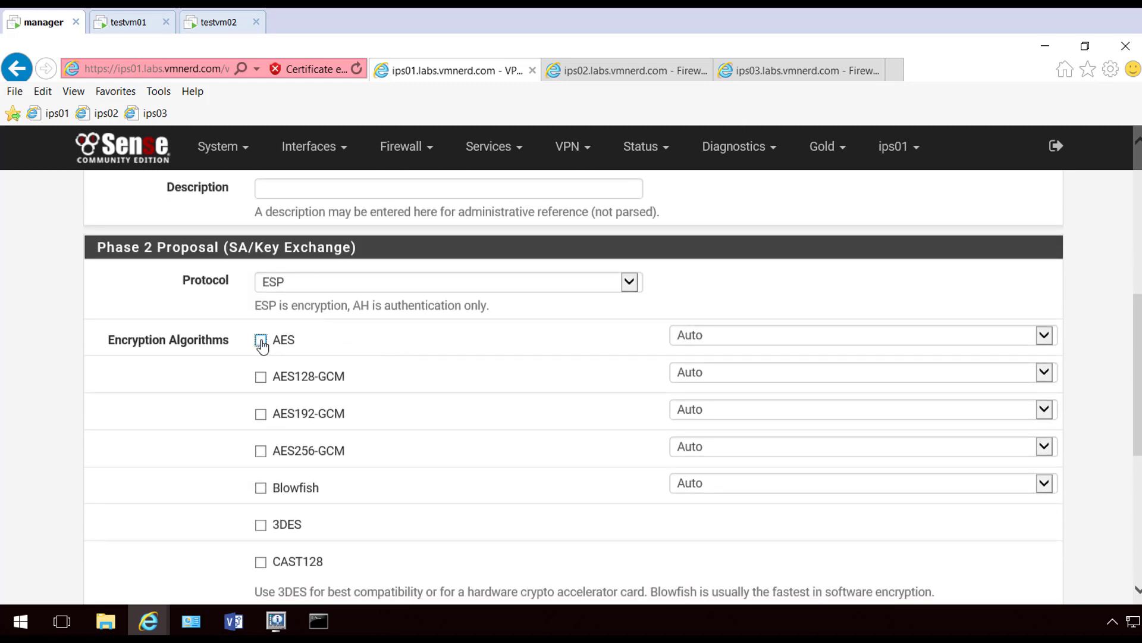
{"action": "left_click", "coordinate": [260, 451]}
{"action": "scroll", "coordinate": [221, 458], "scroll_direction": "down", "scroll_amount": 4}
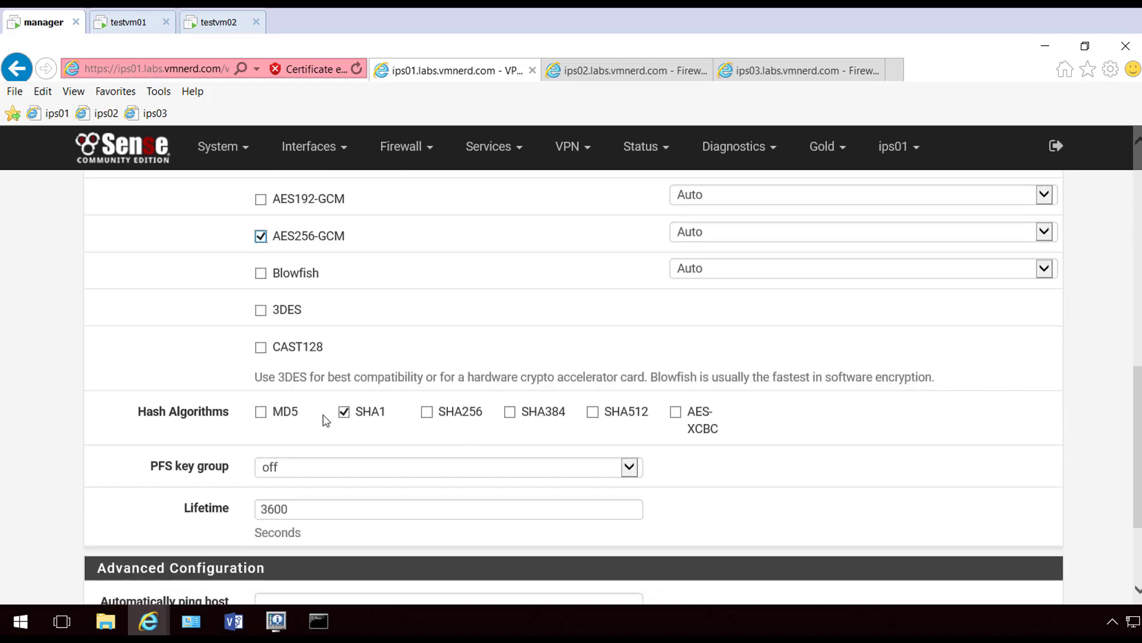
{"action": "left_click", "coordinate": [344, 413]}
{"action": "left_click", "coordinate": [427, 414]}
{"action": "left_click", "coordinate": [390, 469]}
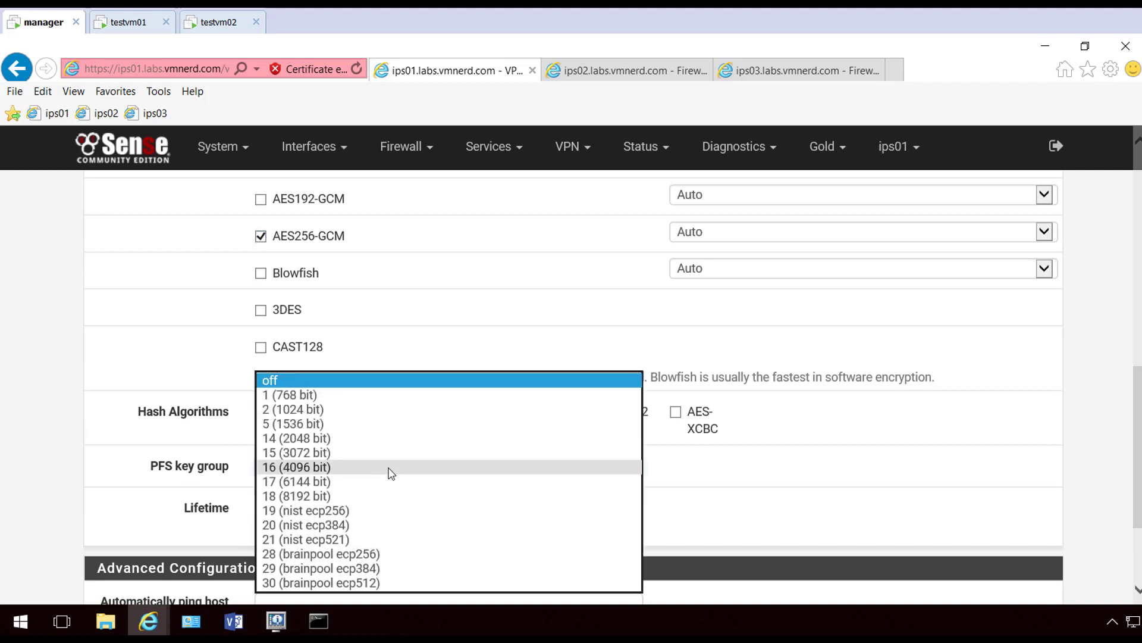
{"action": "left_click", "coordinate": [380, 440]}
{"action": "scroll", "coordinate": [958, 477], "scroll_direction": "down", "scroll_amount": 3}
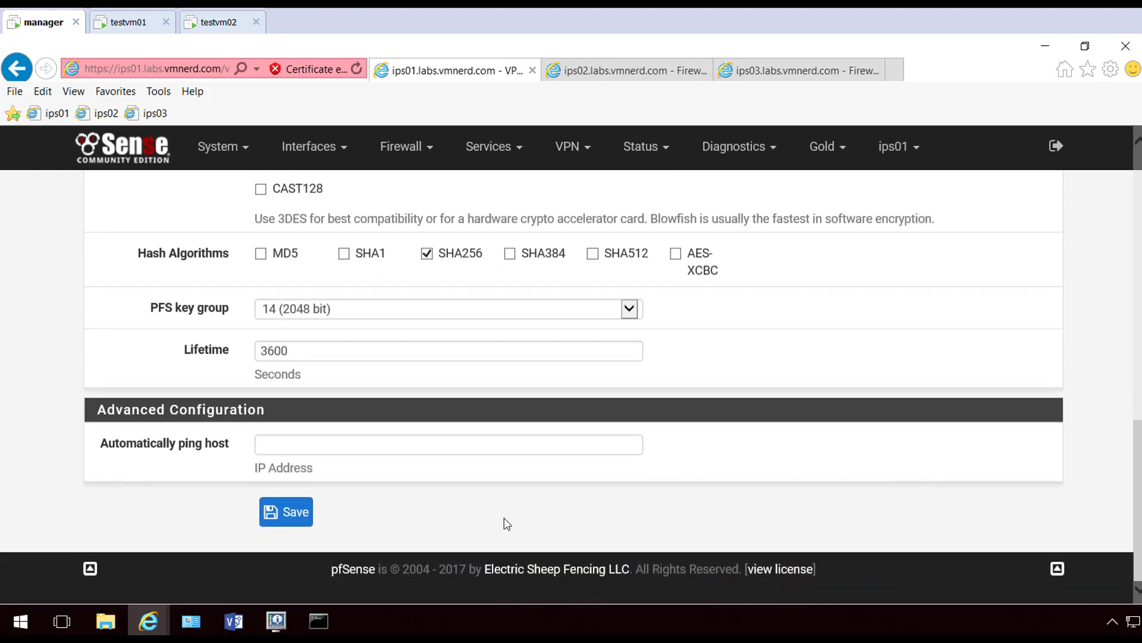
{"action": "left_click", "coordinate": [275, 524]}
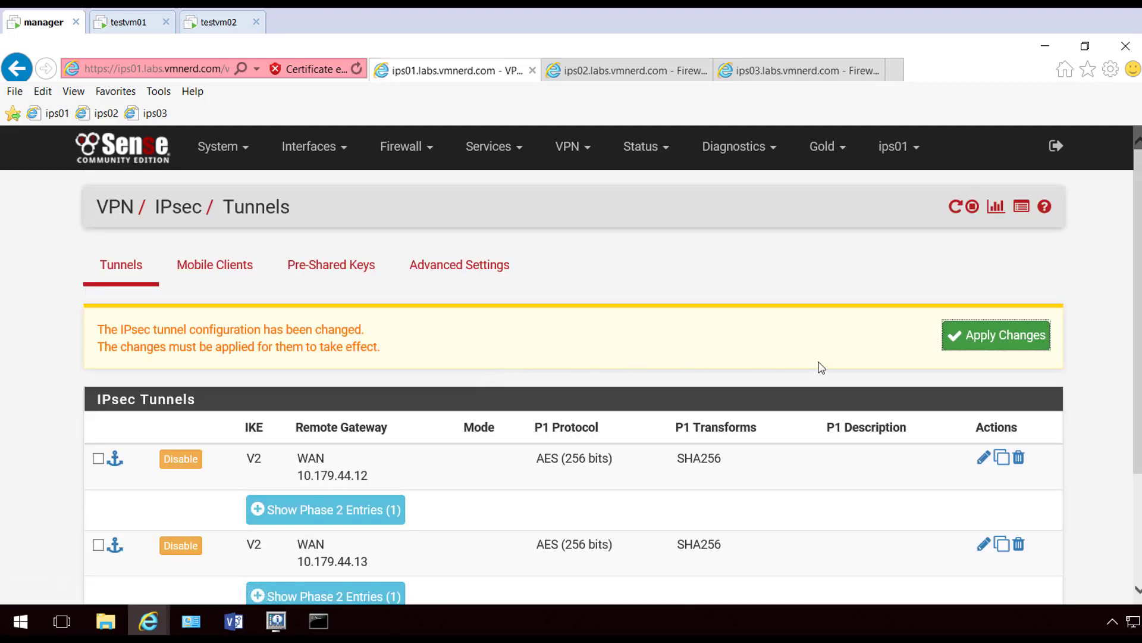
{"action": "left_click", "coordinate": [992, 335]}
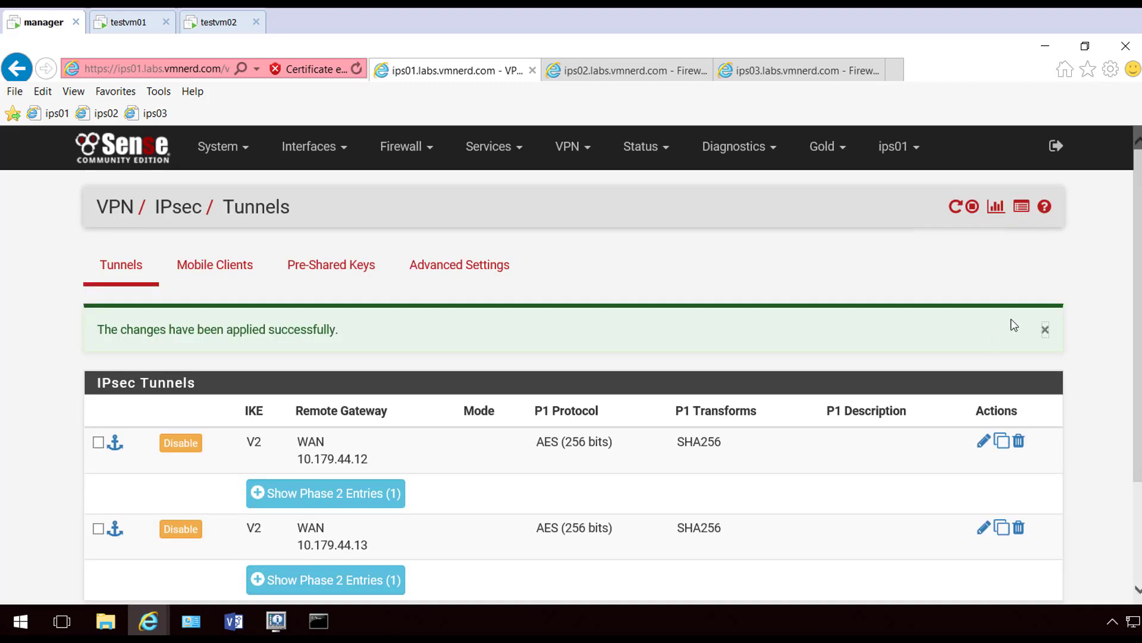
On ips03, start a new IKEv2 phase 1 tunnel with remote gateway 10.179.44.11
{"action": "left_click", "coordinate": [792, 71]}
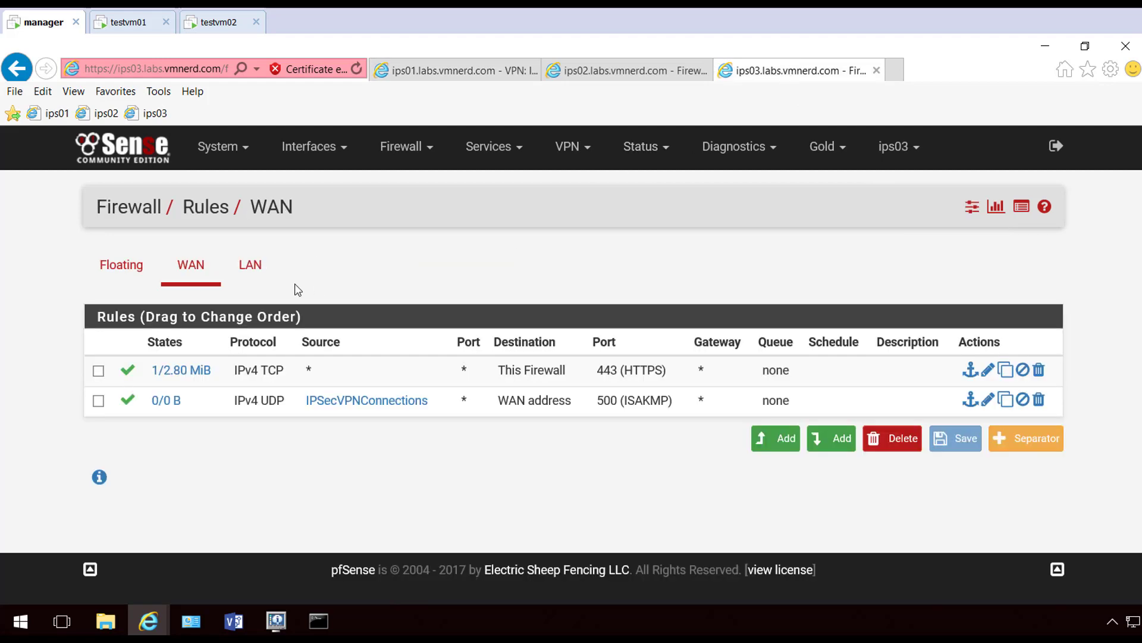
{"action": "left_click", "coordinate": [516, 157]}
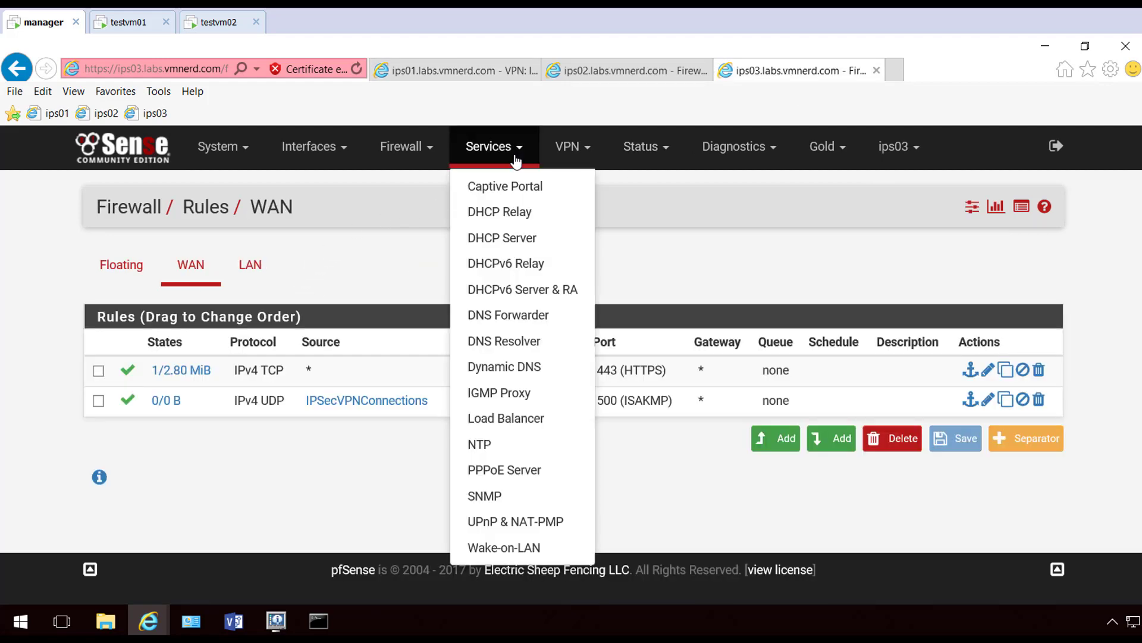
{"action": "left_click", "coordinate": [569, 156]}
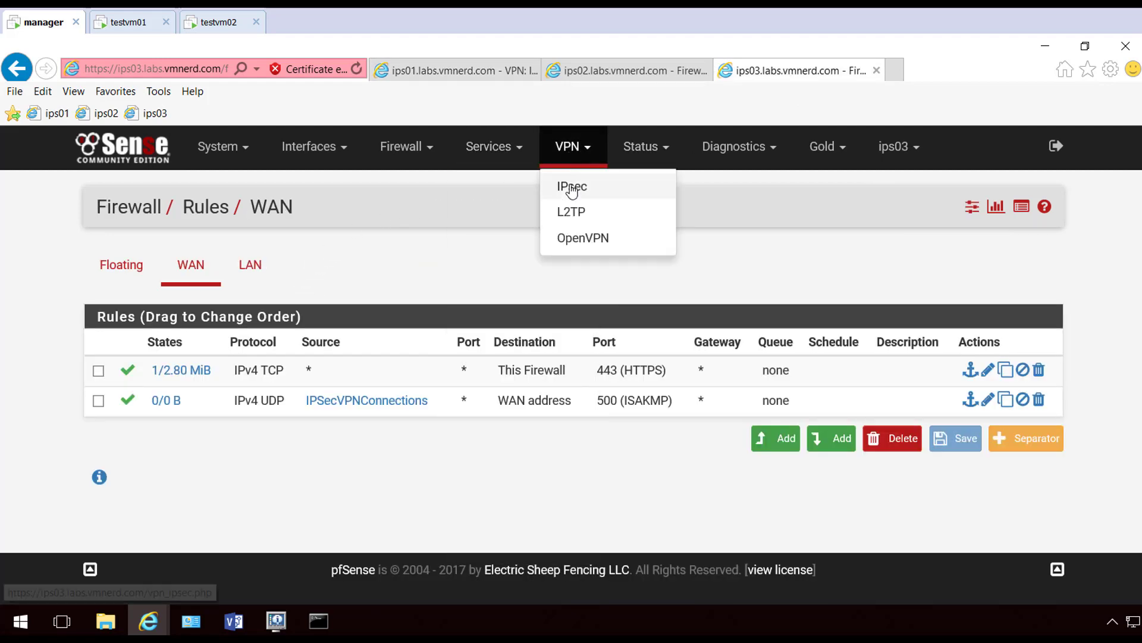
{"action": "left_click", "coordinate": [571, 192]}
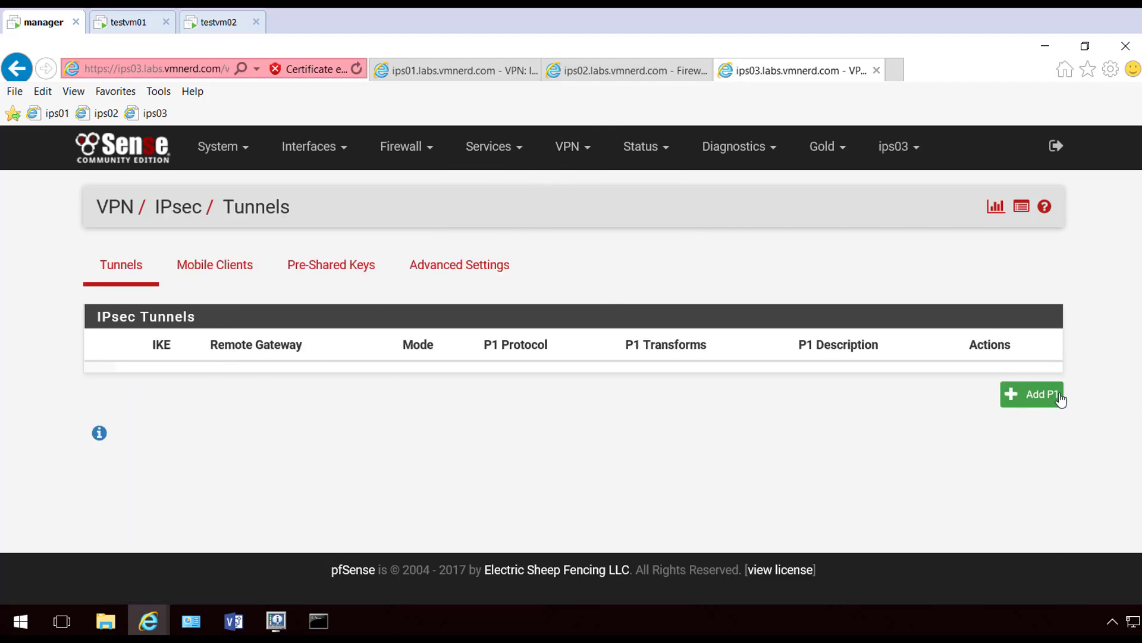
{"action": "left_click", "coordinate": [1036, 394]}
{"action": "left_click", "coordinate": [284, 391]}
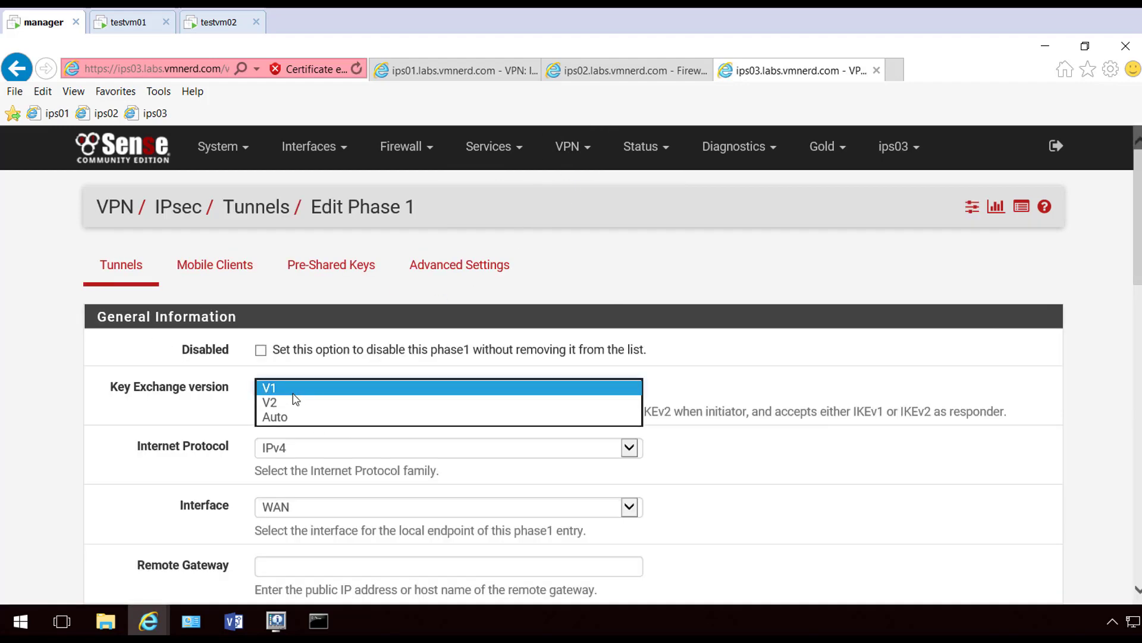
{"action": "left_click", "coordinate": [284, 401]}
{"action": "scroll", "coordinate": [173, 433], "scroll_direction": "down", "scroll_amount": 2}
{"action": "scroll", "coordinate": [173, 433], "scroll_direction": "down", "scroll_amount": 1}
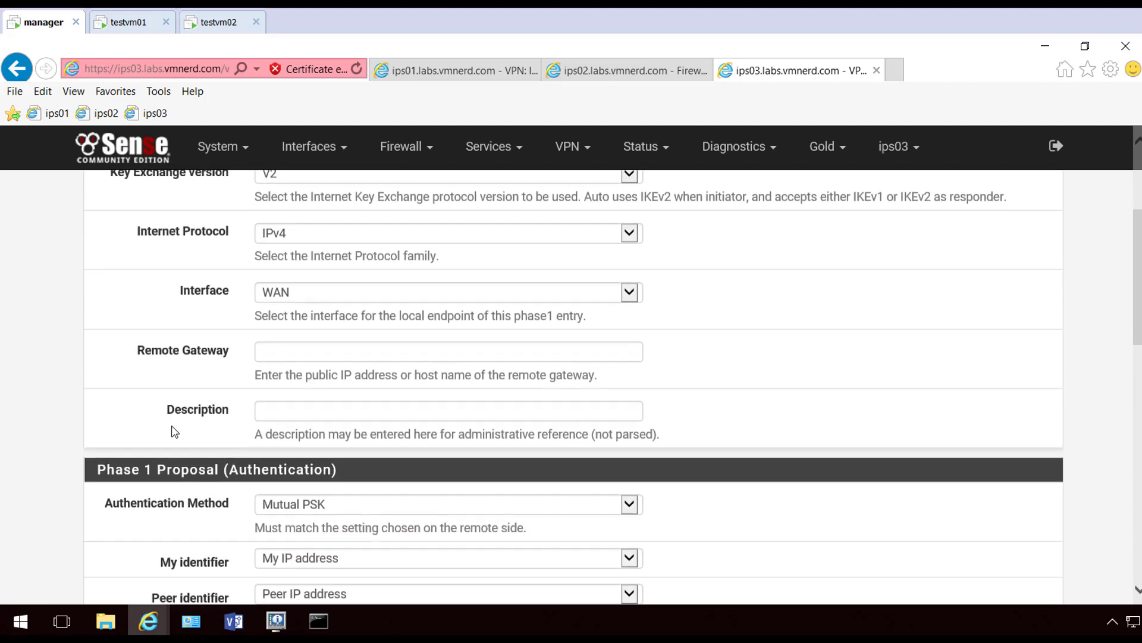
{"action": "left_click", "coordinate": [309, 353]}
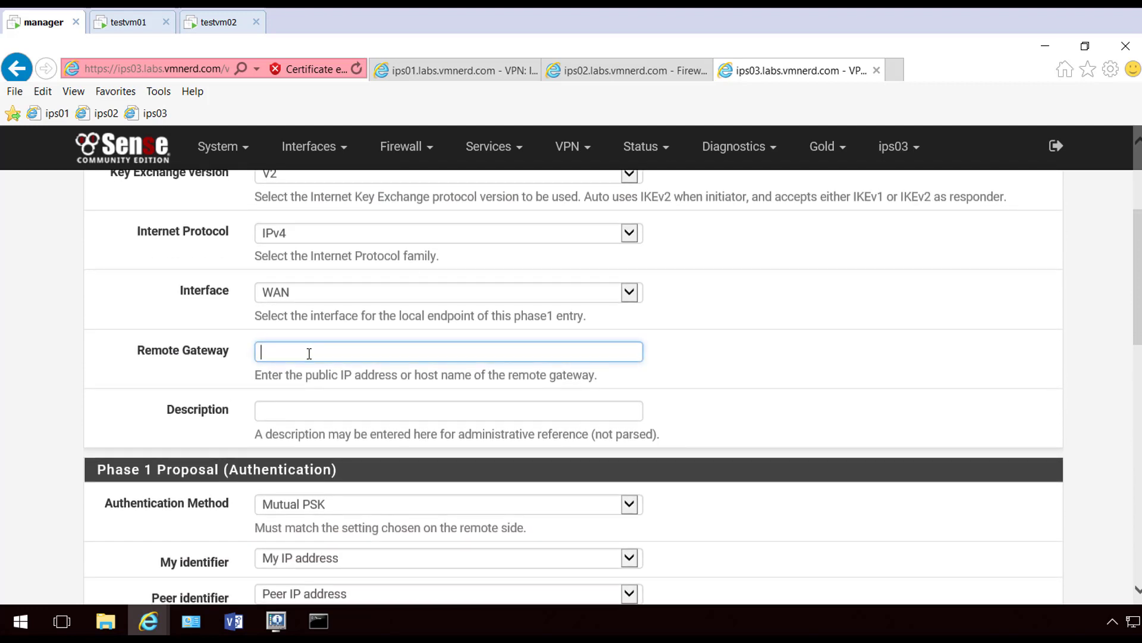
{"action": "type", "text": "10.179.44.11"}
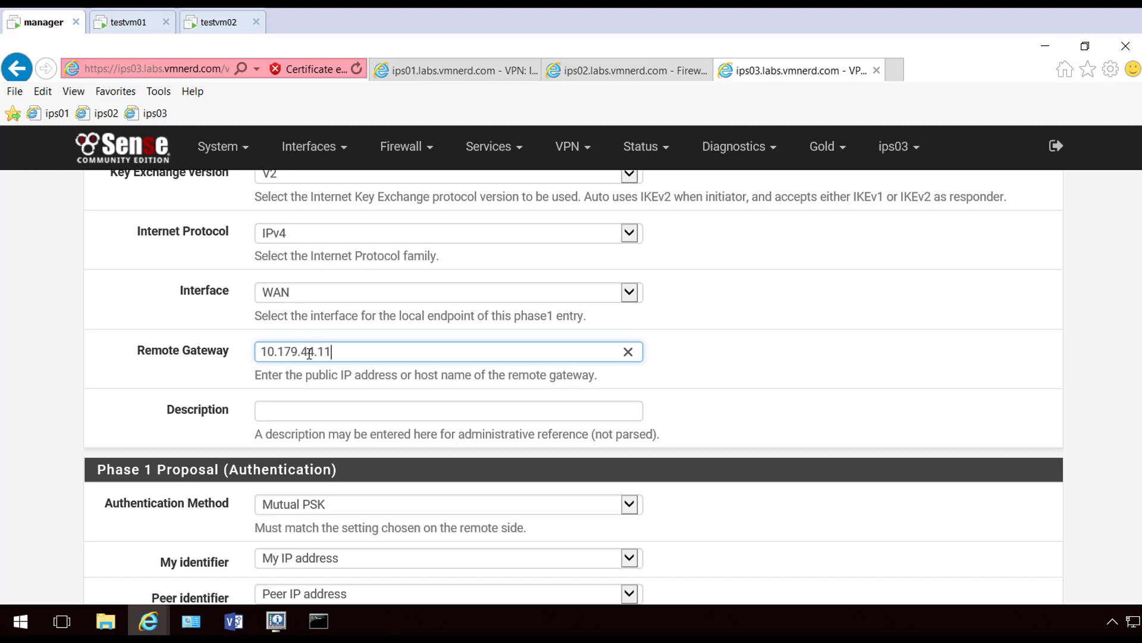
Paste the pre-shared key, set SHA256 hashing and DH group 14, and save the tunnel
{"action": "scroll", "coordinate": [300, 387], "scroll_direction": "down", "scroll_amount": 3}
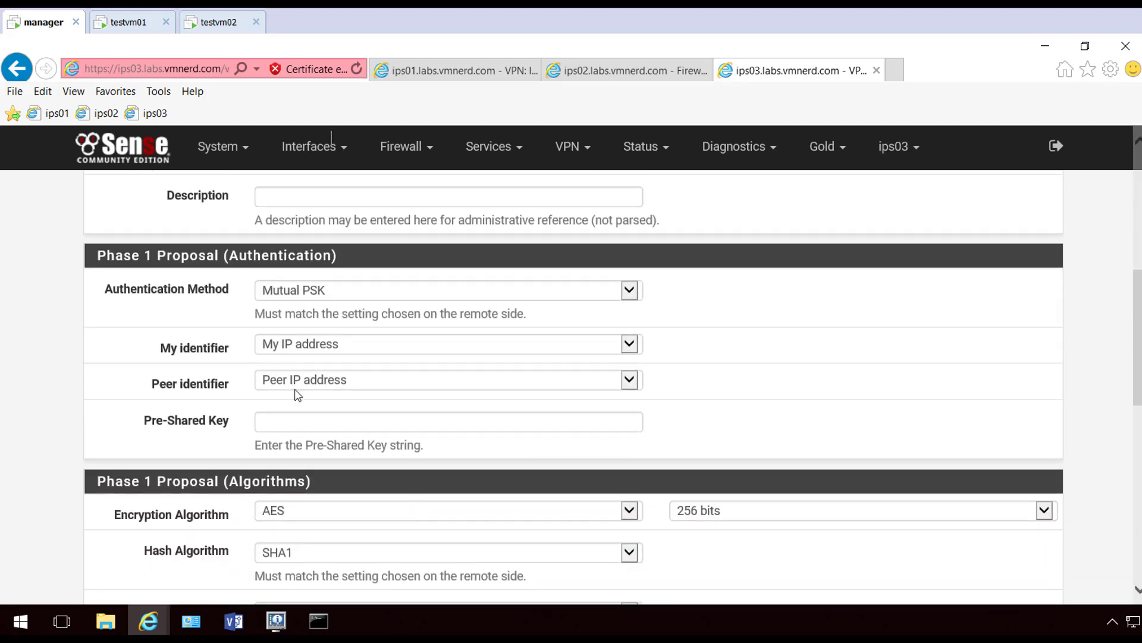
{"action": "left_click", "coordinate": [308, 419]}
{"action": "type", "text": "PFSensePFSensePFSense"}
{"action": "scroll", "coordinate": [255, 391], "scroll_direction": "down", "scroll_amount": 3}
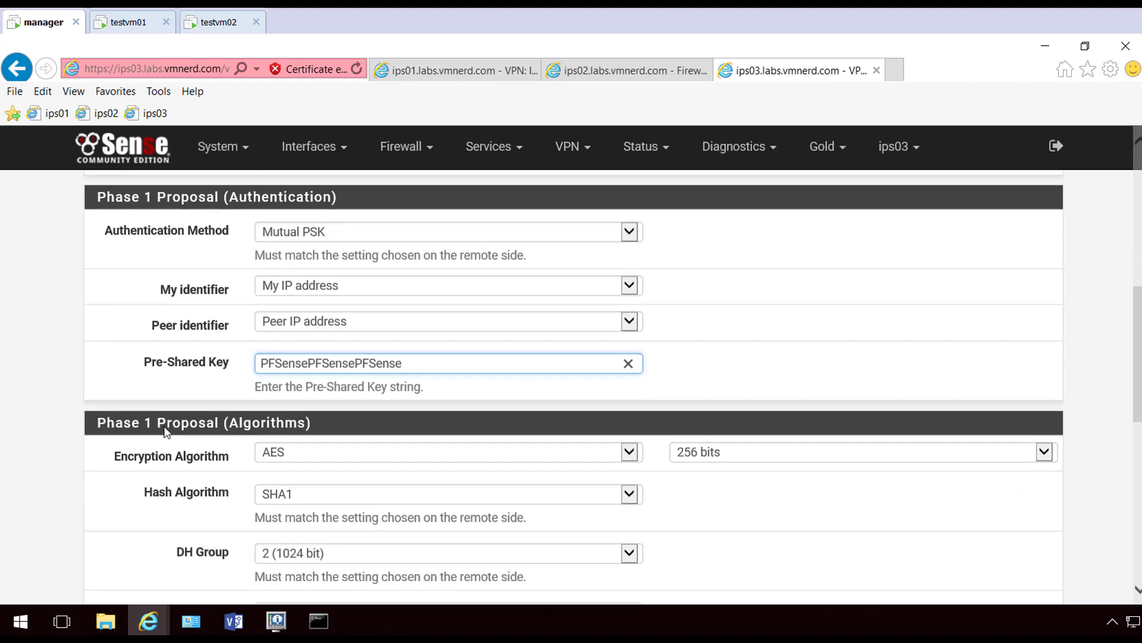
{"action": "left_click", "coordinate": [390, 343]}
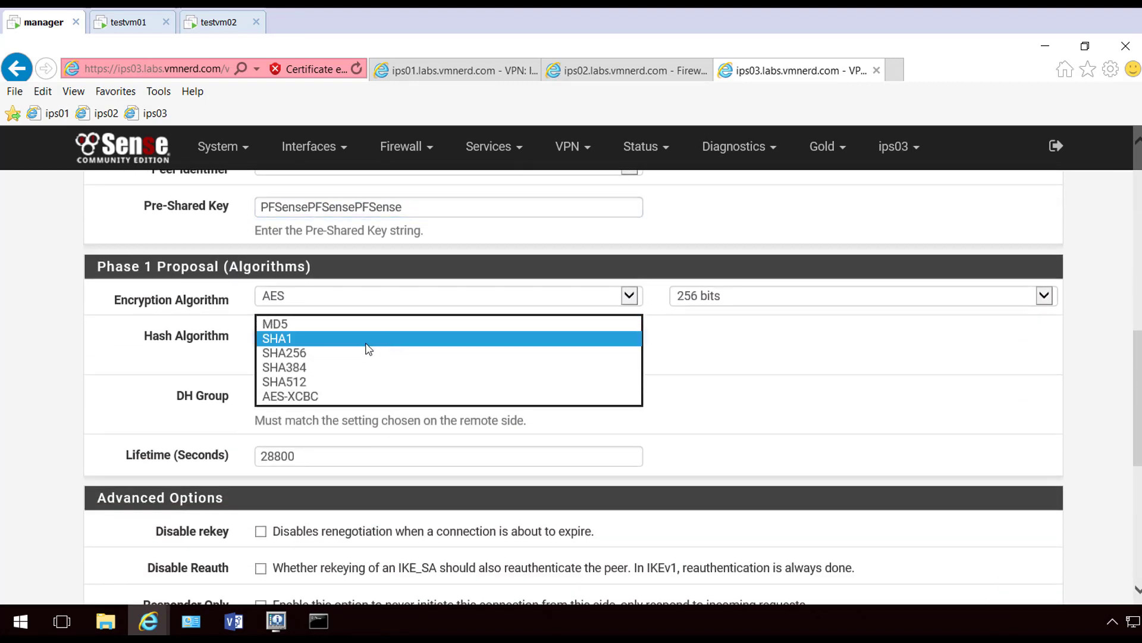
{"action": "left_click", "coordinate": [334, 353]}
{"action": "left_click", "coordinate": [305, 399]}
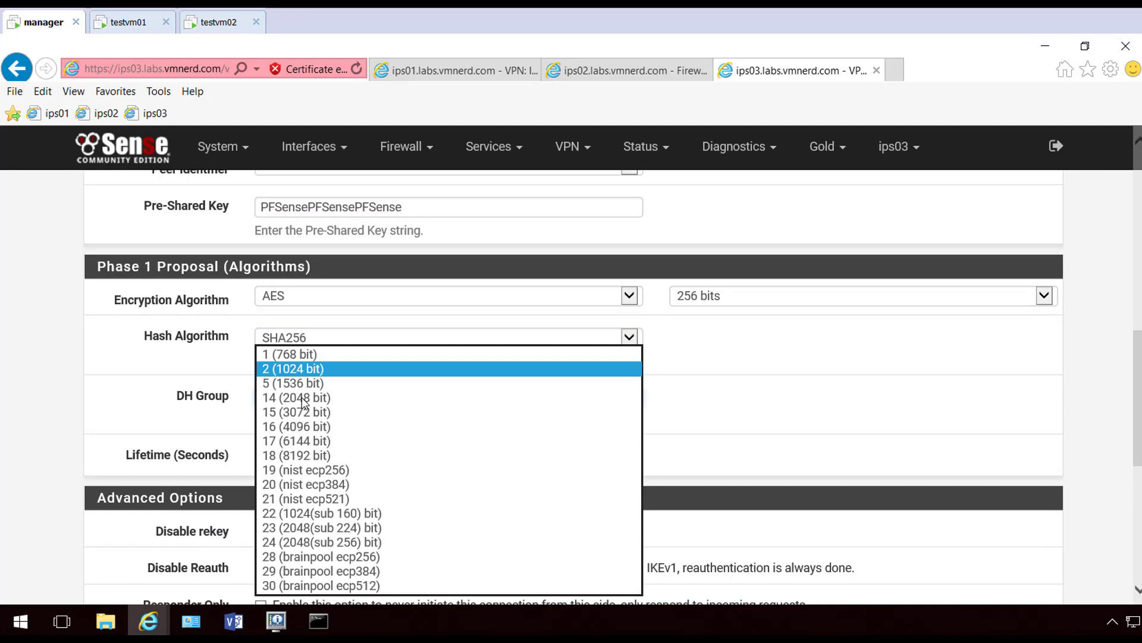
{"action": "left_click", "coordinate": [317, 400]}
{"action": "scroll", "coordinate": [191, 425], "scroll_direction": "down", "scroll_amount": 4}
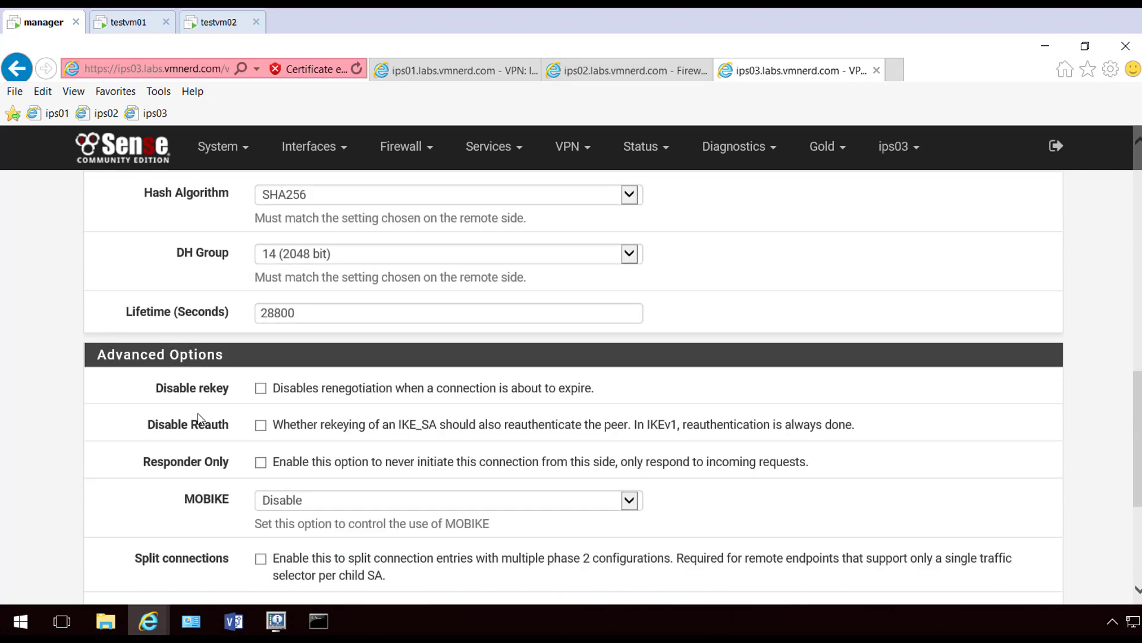
{"action": "scroll", "coordinate": [200, 419], "scroll_direction": "down", "scroll_amount": 1}
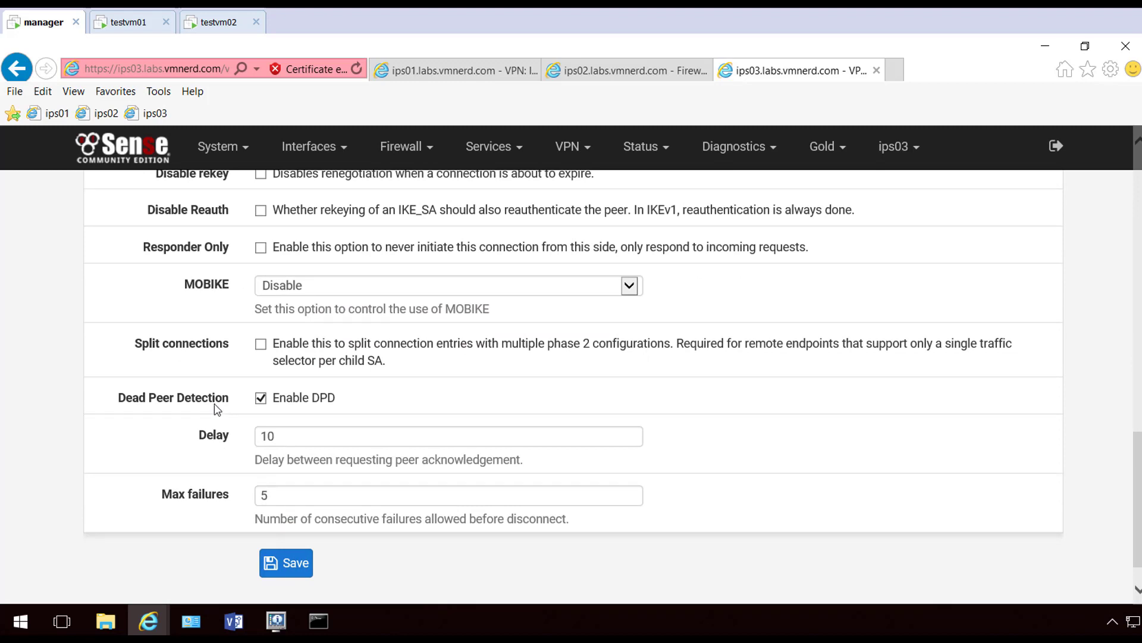
{"action": "left_click", "coordinate": [302, 560]}
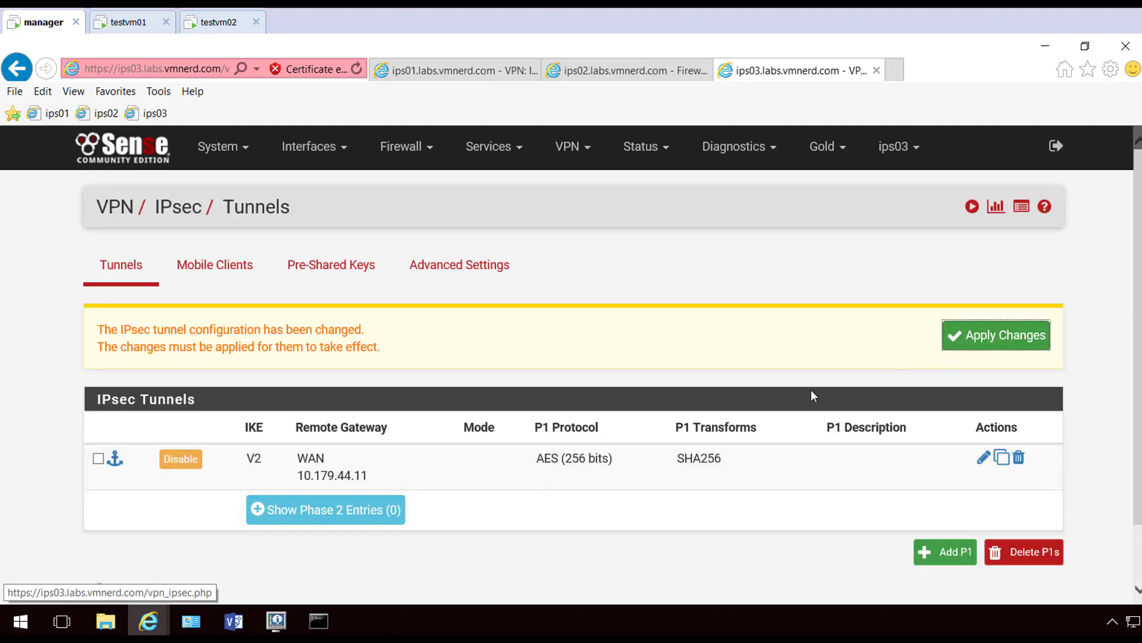
Add a phase 2 entry to the ips03 tunnel with remote network 192.168.11.0/24
{"action": "left_click", "coordinate": [325, 509]}
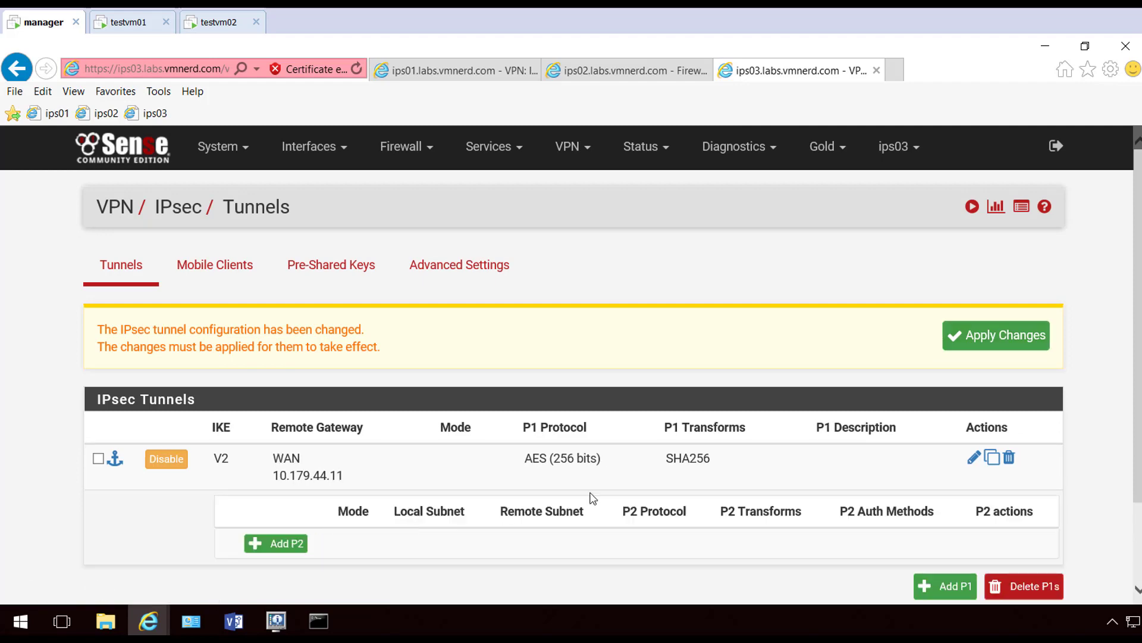
{"action": "left_click", "coordinate": [282, 542]}
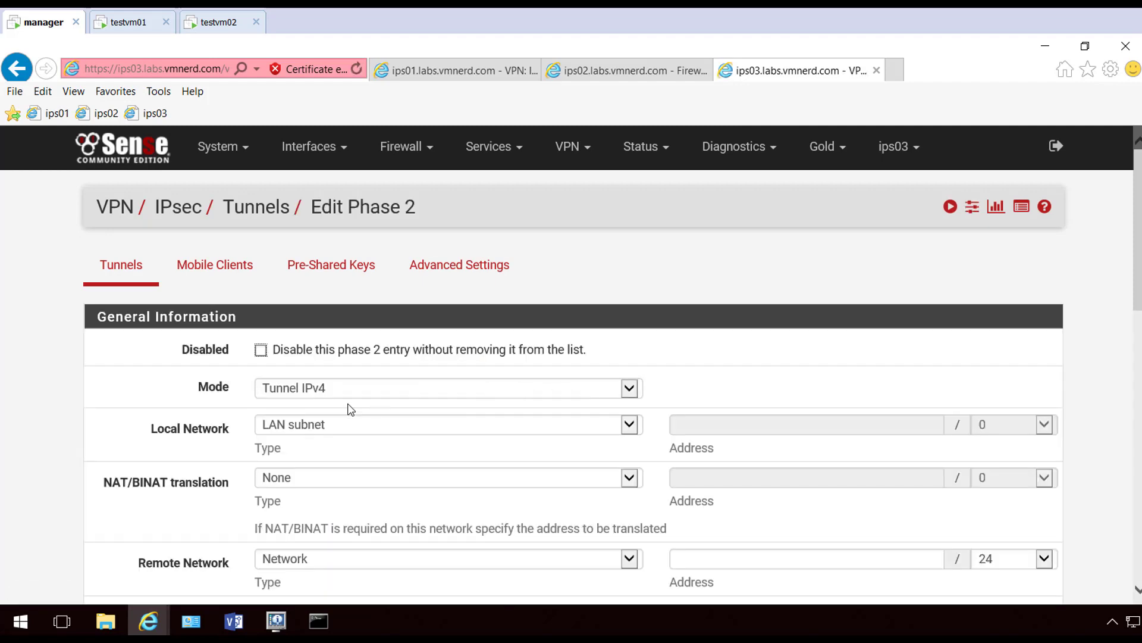
{"action": "scroll", "coordinate": [562, 427], "scroll_direction": "down", "scroll_amount": 2}
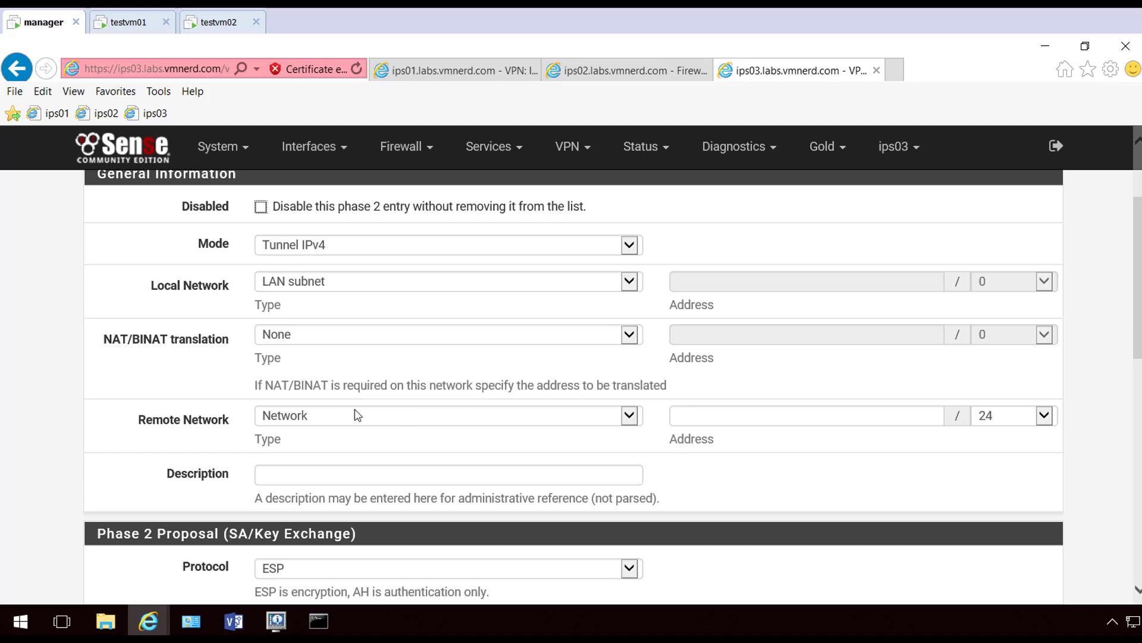
{"action": "left_click", "coordinate": [758, 411]}
{"action": "type", "text": "192"}
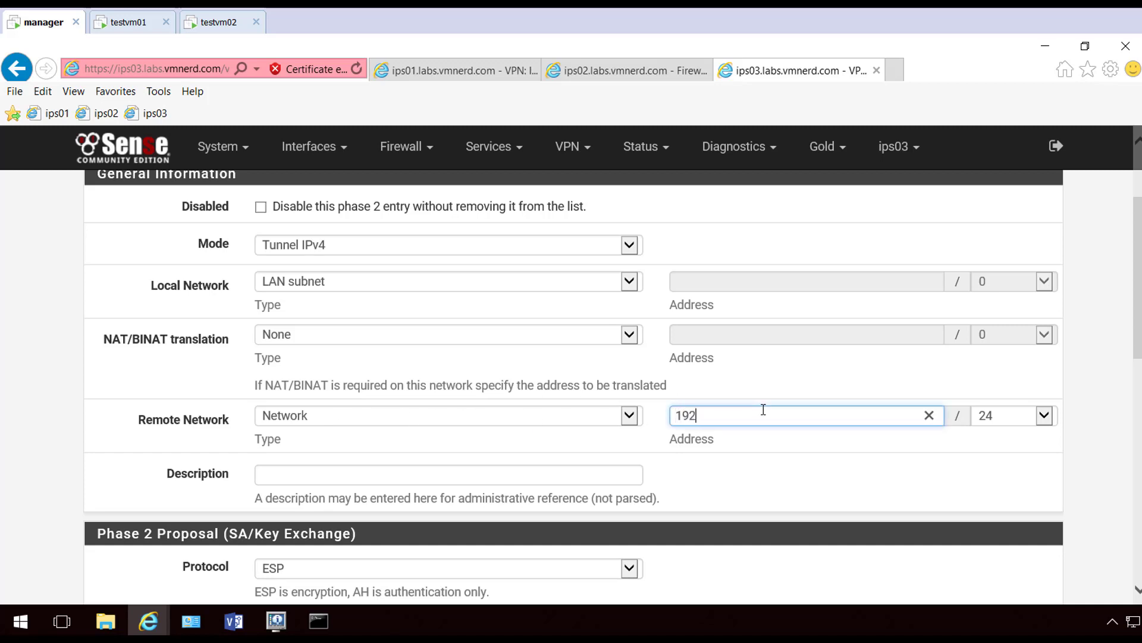
{"action": "type", "text": ".168.11.0"}
Use AES256-GCM, SHA256 and PFS group 14, then save, apply and dismiss the notice
{"action": "scroll", "coordinate": [470, 436], "scroll_direction": "down", "scroll_amount": 3}
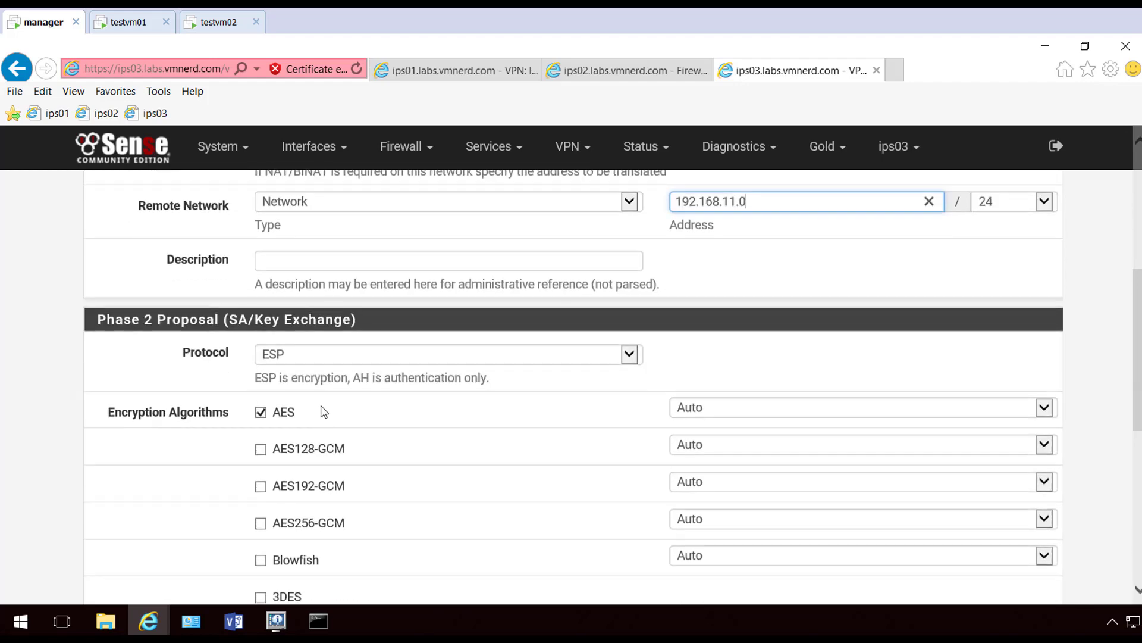
{"action": "left_click", "coordinate": [261, 411]}
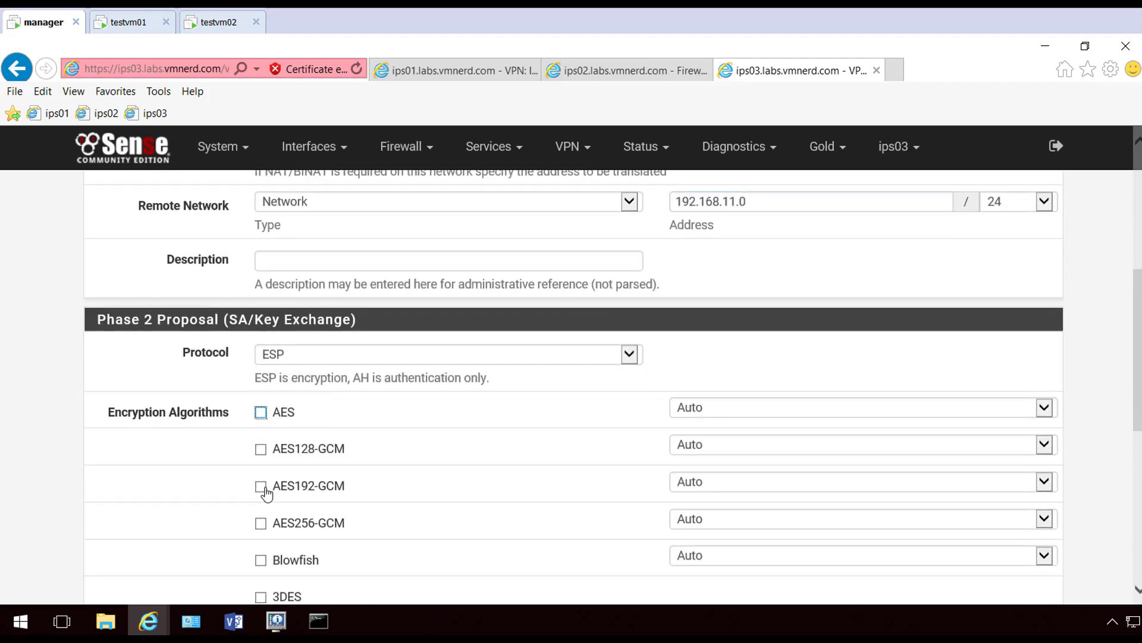
{"action": "left_click", "coordinate": [260, 523]}
{"action": "scroll", "coordinate": [408, 454], "scroll_direction": "down", "scroll_amount": 4}
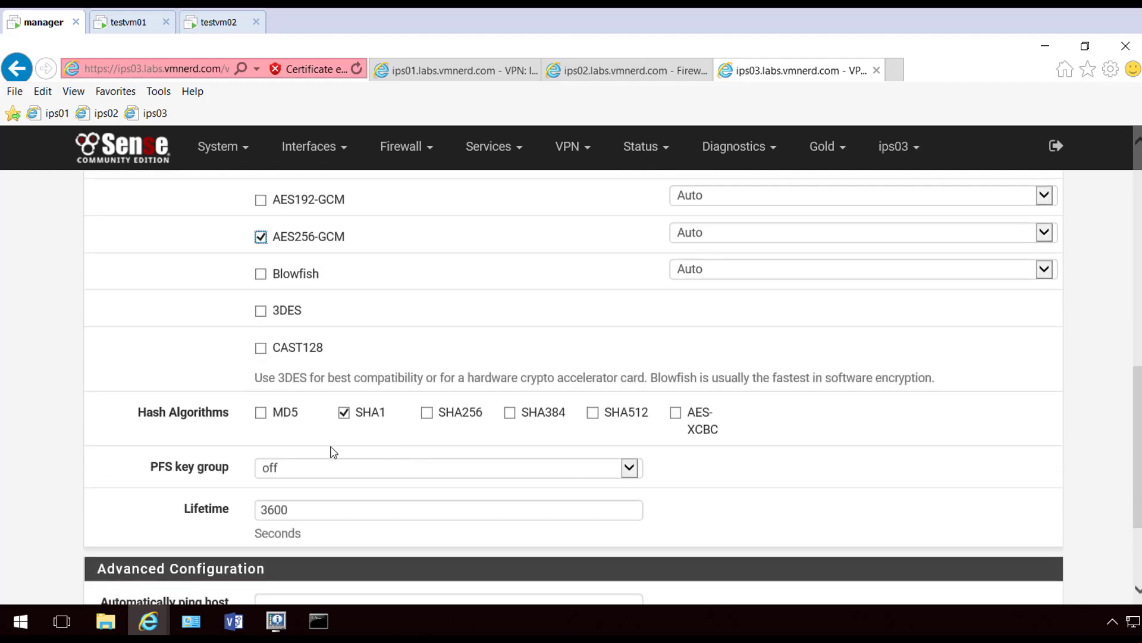
{"action": "left_click", "coordinate": [344, 416]}
{"action": "left_click", "coordinate": [427, 413]}
{"action": "left_click", "coordinate": [375, 468]}
{"action": "left_click", "coordinate": [348, 439]}
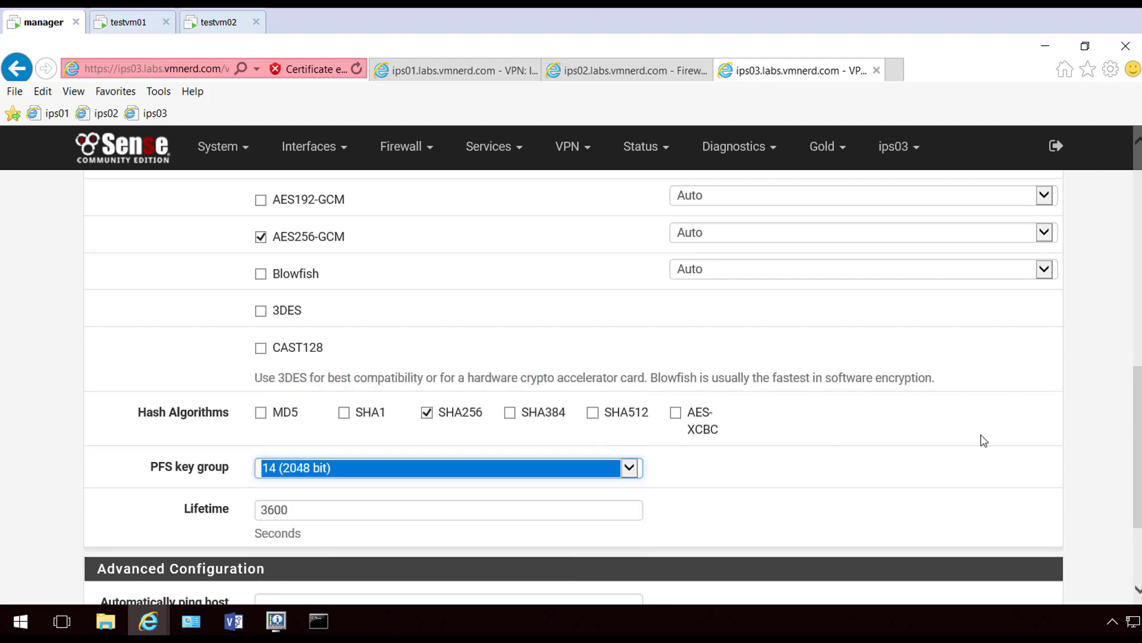
{"action": "scroll", "coordinate": [1012, 438], "scroll_direction": "down", "scroll_amount": 3}
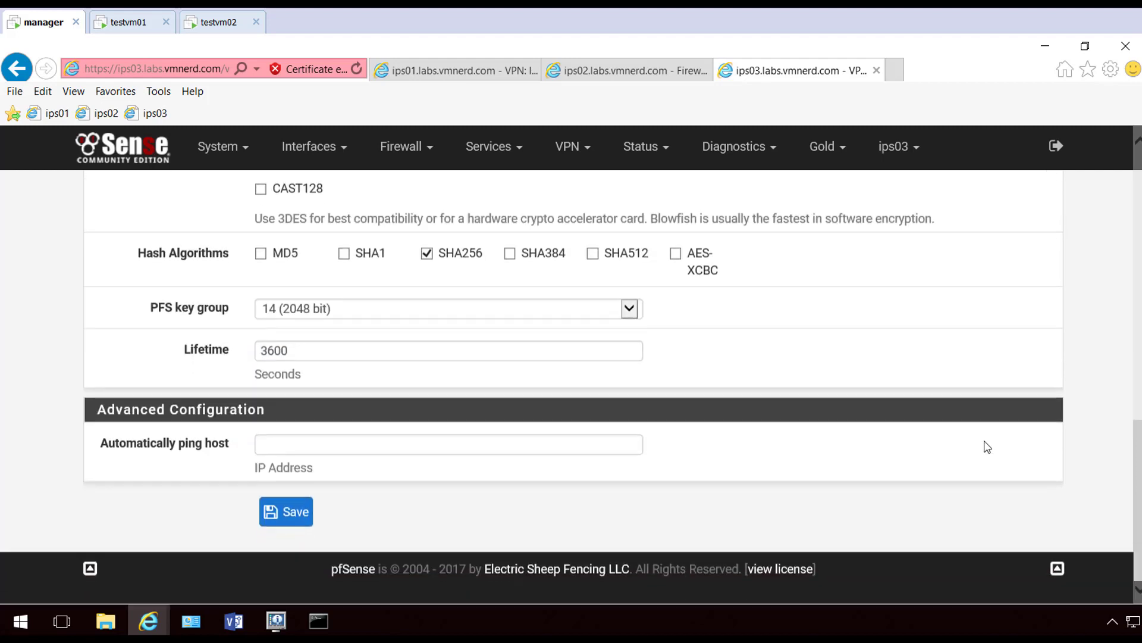
{"action": "left_click", "coordinate": [287, 510]}
{"action": "left_click", "coordinate": [976, 332]}
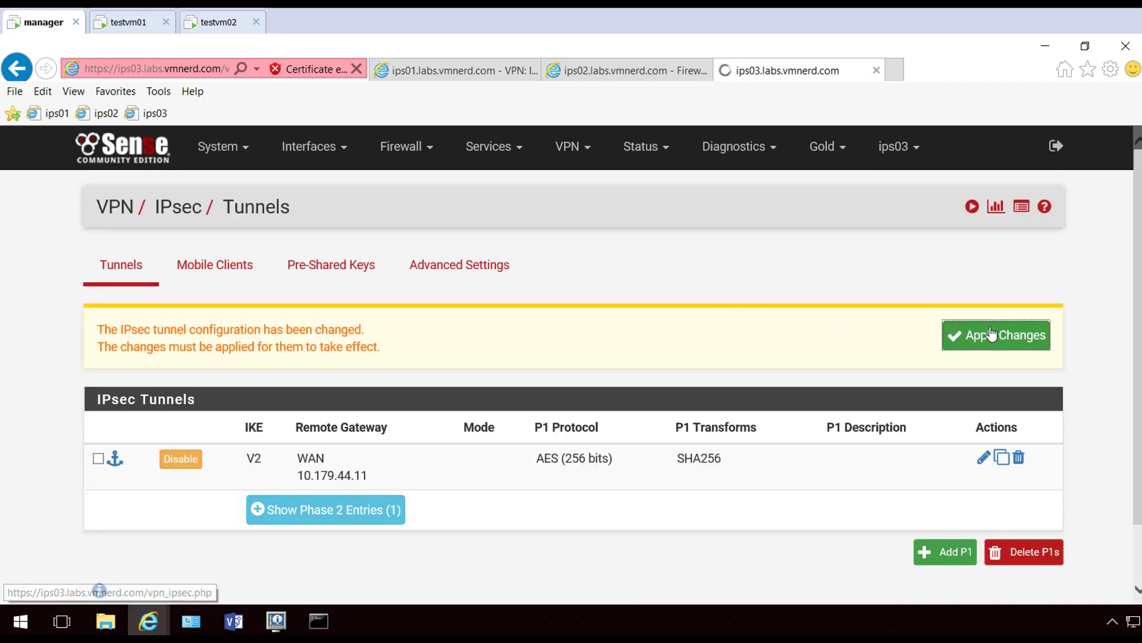
{"action": "left_click", "coordinate": [1044, 330]}
On ips03's IPsec status page, connect the tunnel to 10.179.44.11
{"action": "left_click", "coordinate": [646, 146]}
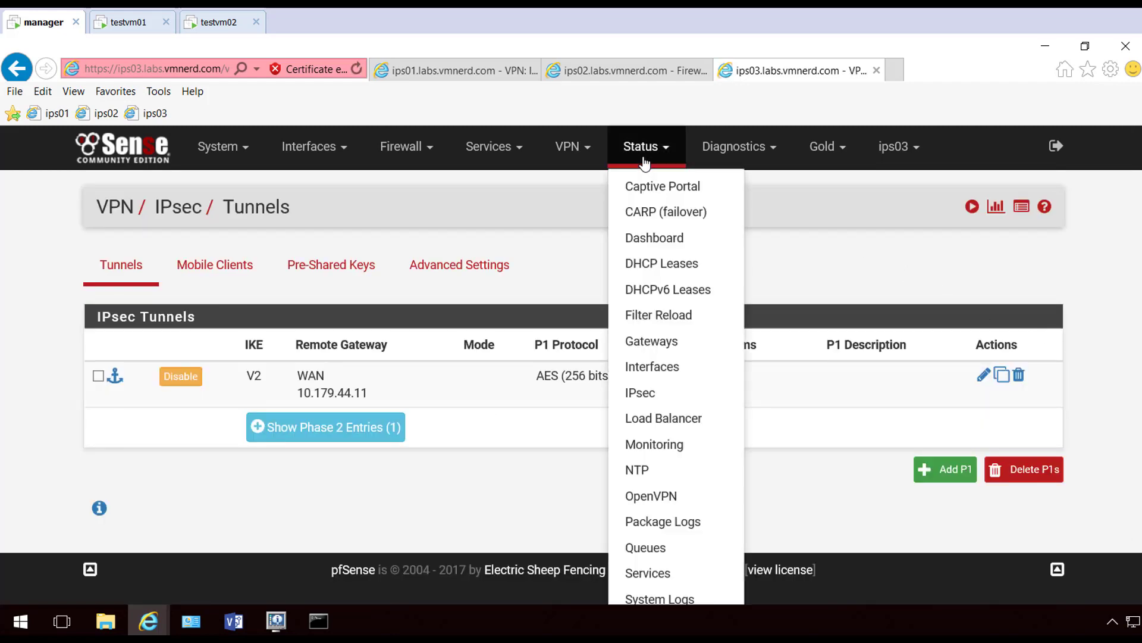
{"action": "left_click", "coordinate": [650, 394]}
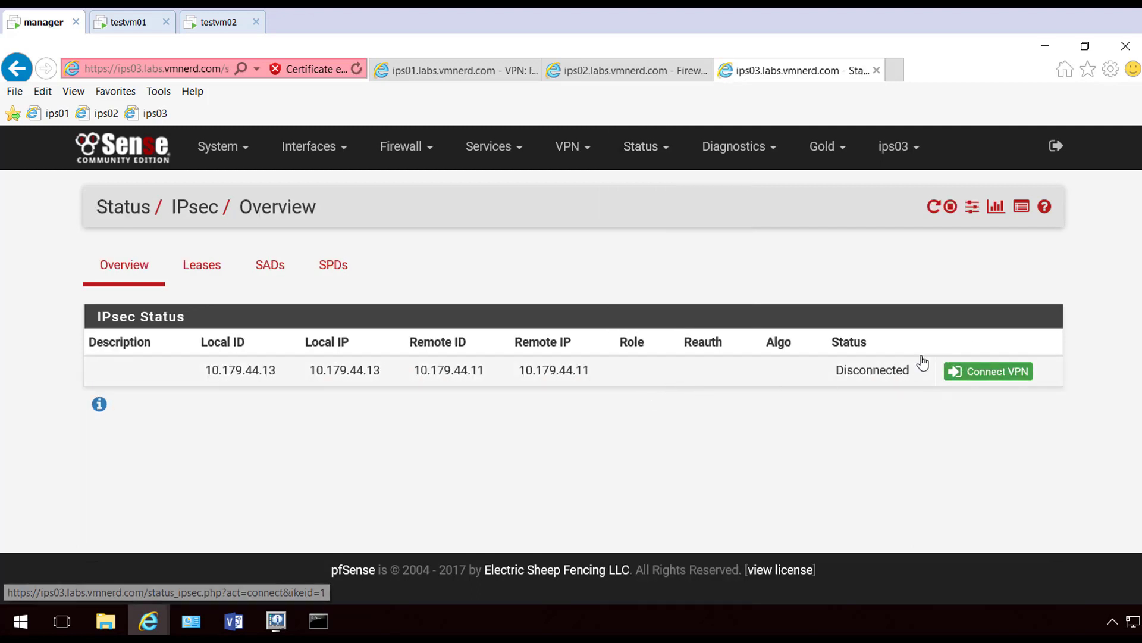
{"action": "left_click", "coordinate": [996, 373]}
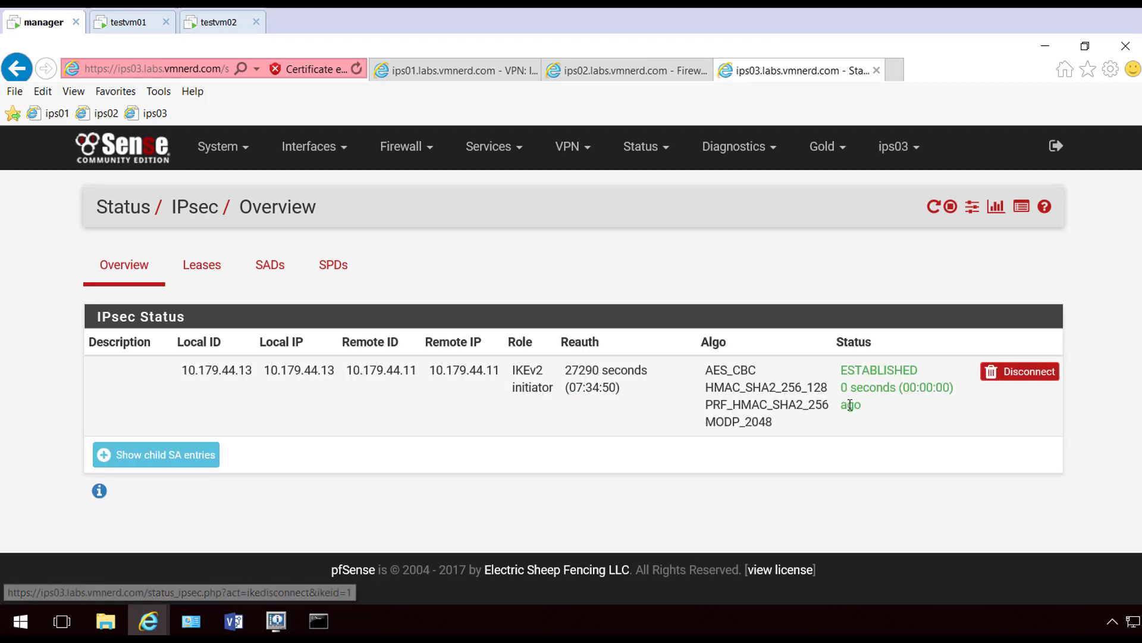
Check ips01's IPsec status: tunnels to 10.179.44.12 and 10.179.44.13 both established
{"action": "left_click", "coordinate": [457, 70]}
{"action": "left_click", "coordinate": [643, 158]}
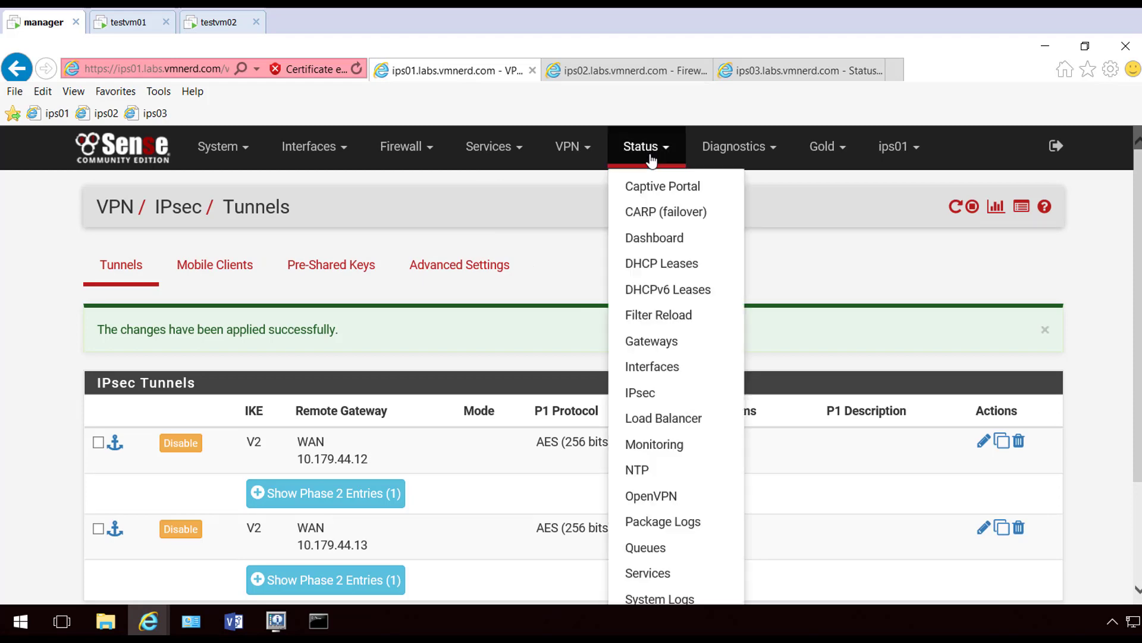
{"action": "left_click", "coordinate": [589, 159]}
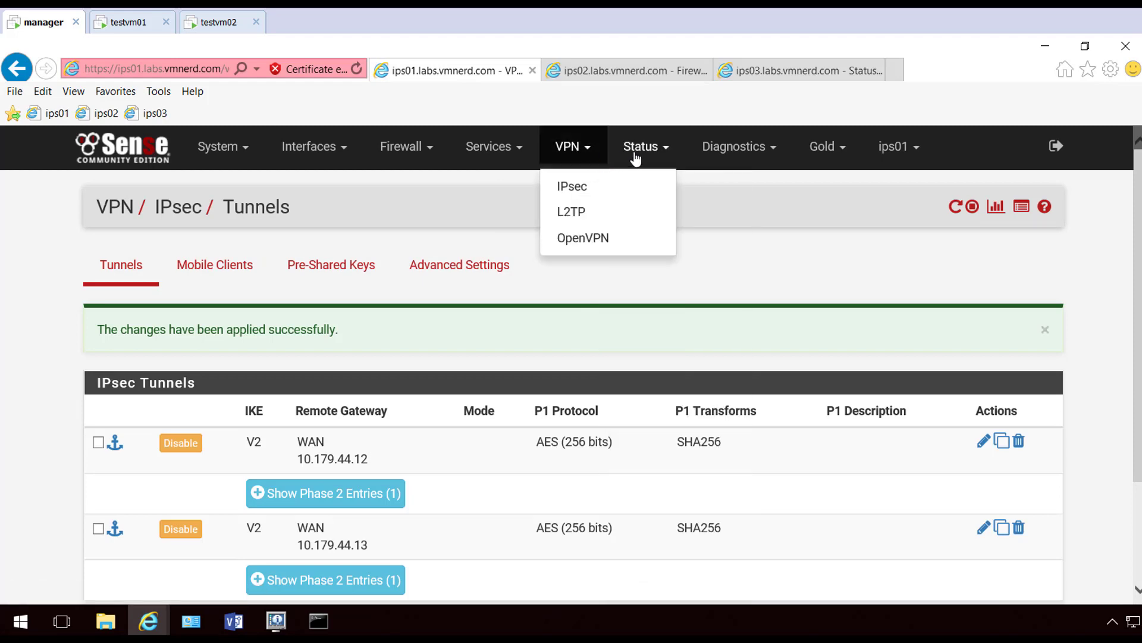
{"action": "left_click", "coordinate": [637, 157]}
{"action": "left_click", "coordinate": [654, 394]}
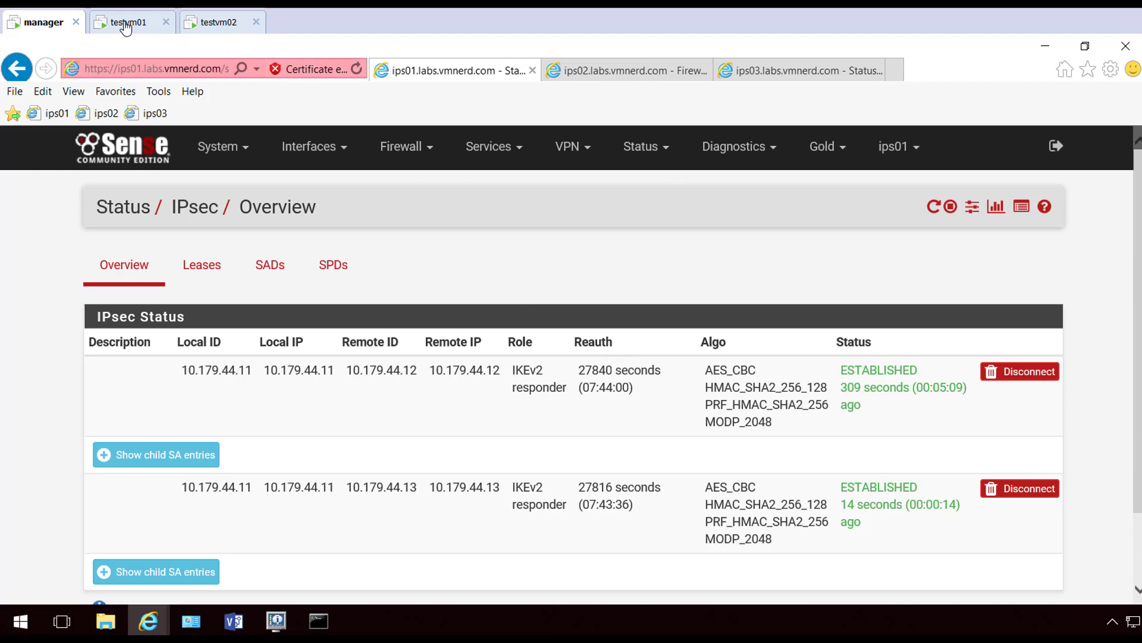
On testvm01, recall the last ping and edit it to target 192.168.13.254, then return to the manager
{"action": "left_click", "coordinate": [126, 24]}
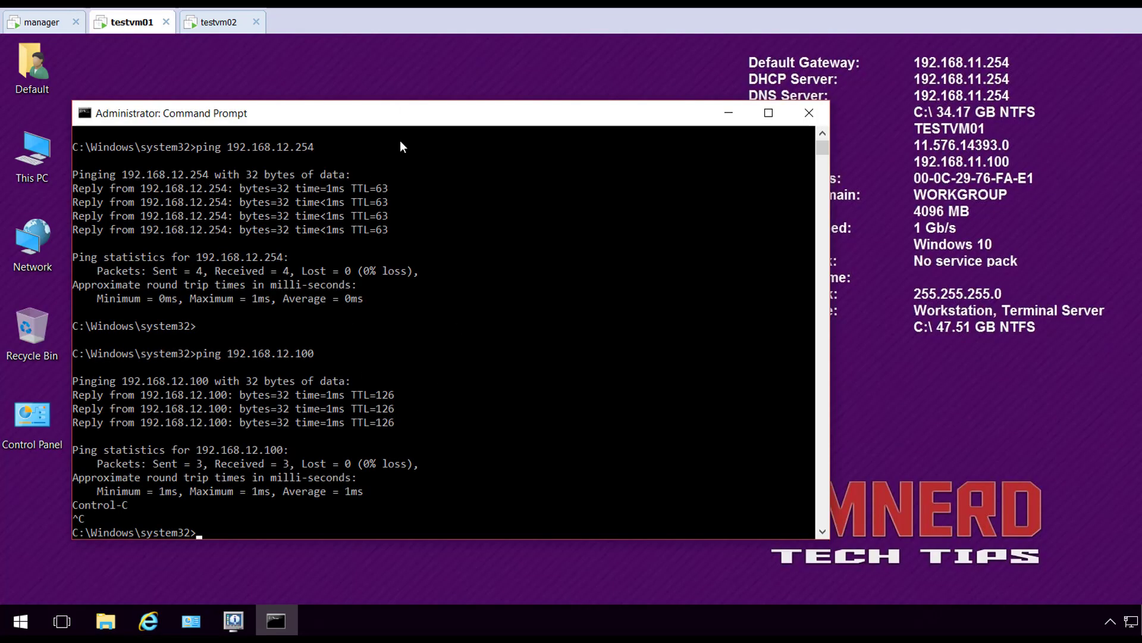
{"action": "key", "text": "Up"}
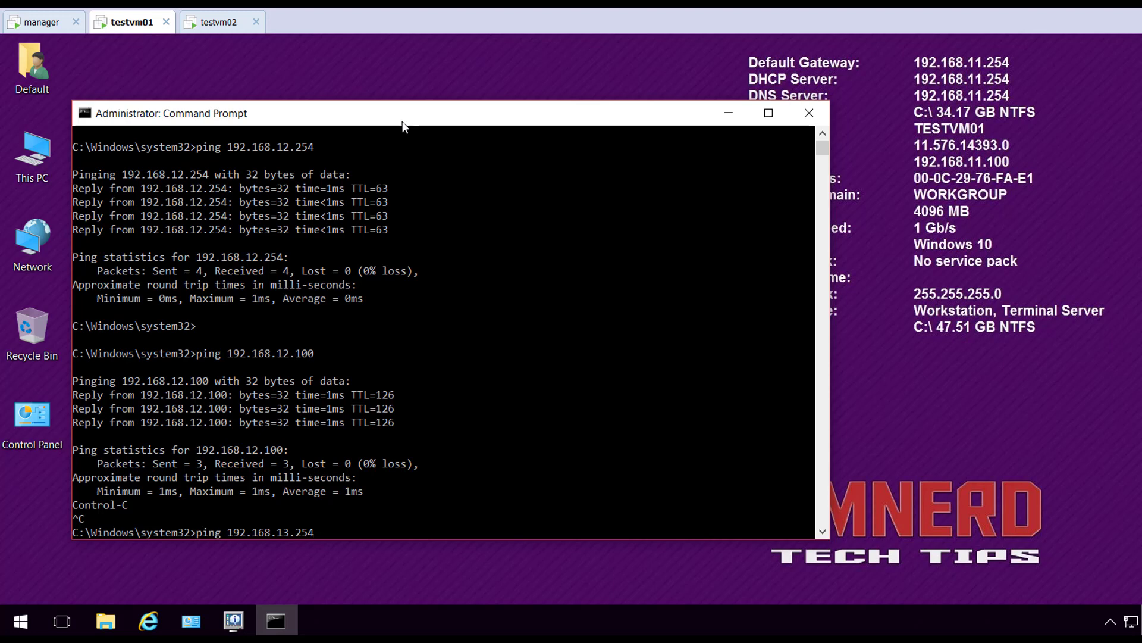
{"action": "left_click", "coordinate": [50, 25]}
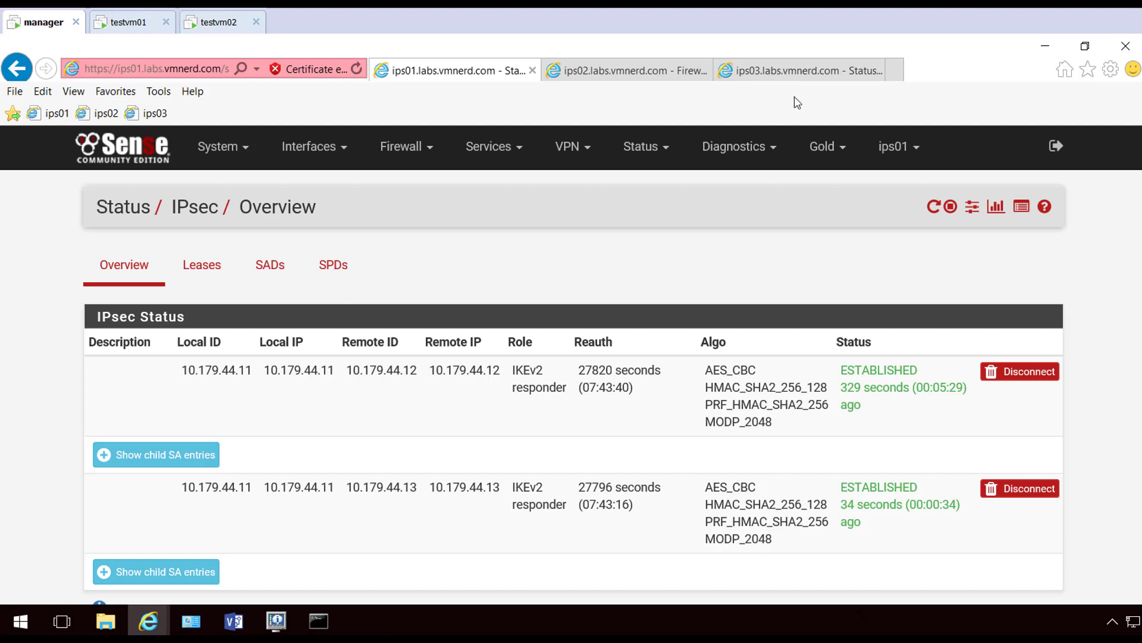
On ips03, create a new IPsec firewall rule with action Pass
{"action": "left_click", "coordinate": [797, 70]}
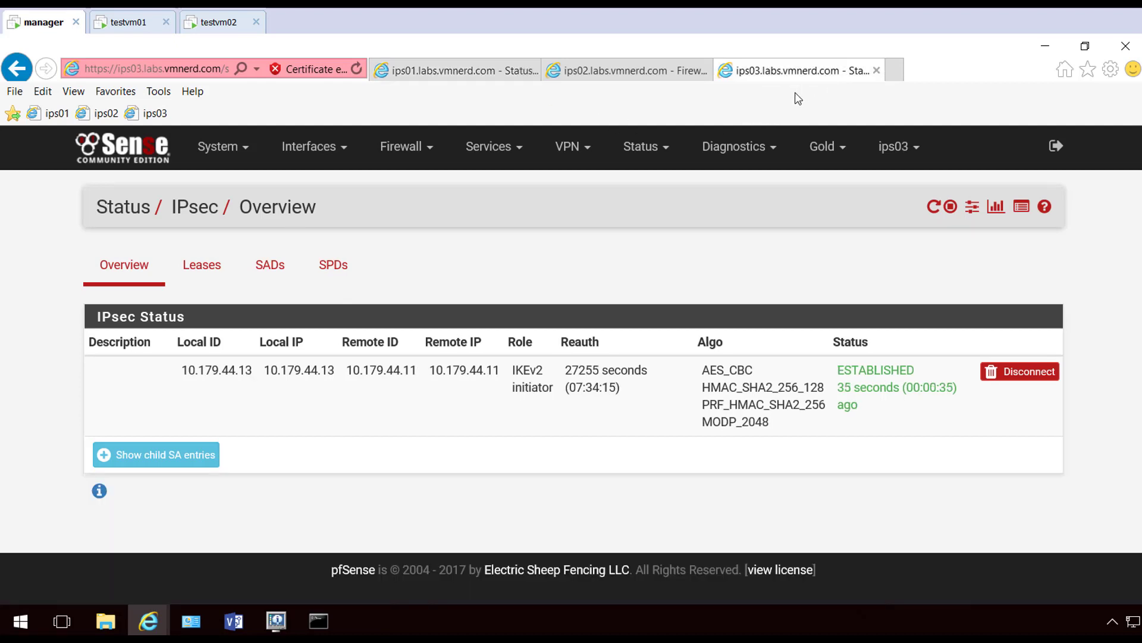
{"action": "left_click", "coordinate": [430, 156]}
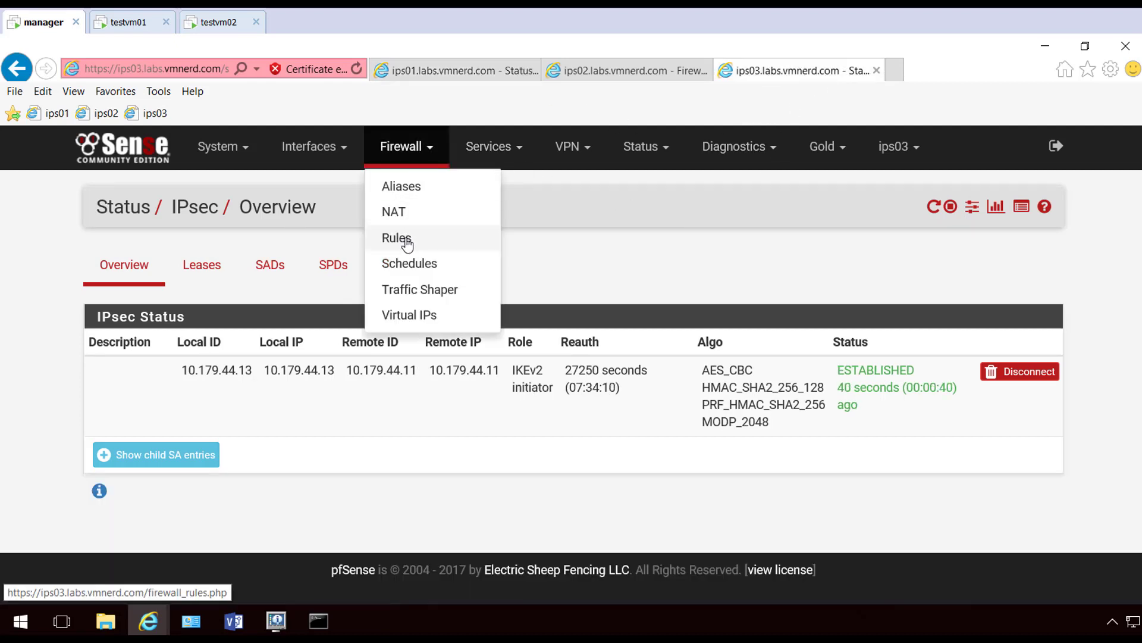
{"action": "left_click", "coordinate": [438, 240]}
{"action": "left_click", "coordinate": [323, 263]}
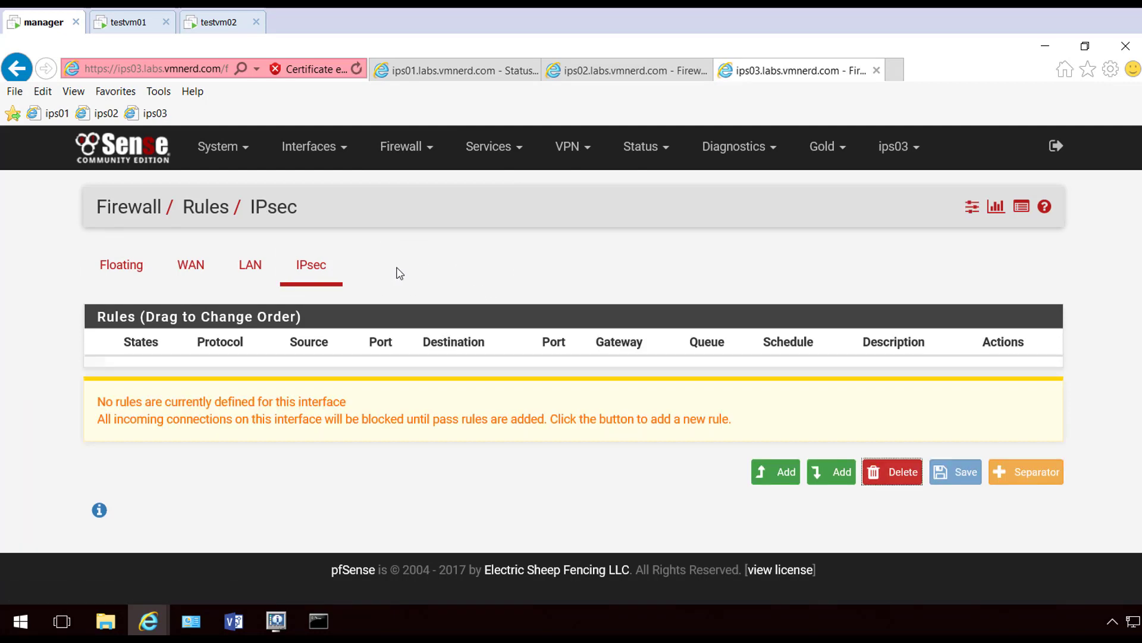
{"action": "left_click", "coordinate": [773, 472]}
{"action": "scroll", "coordinate": [536, 290], "scroll_direction": "down", "scroll_amount": 3}
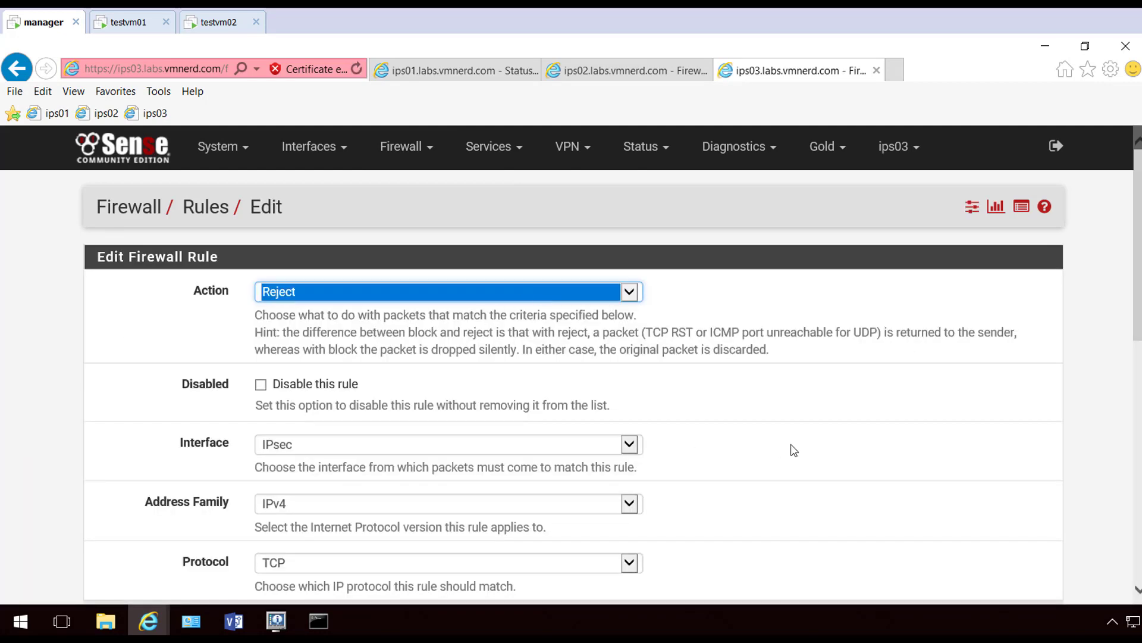
{"action": "left_click", "coordinate": [828, 447]}
{"action": "left_click", "coordinate": [522, 291]}
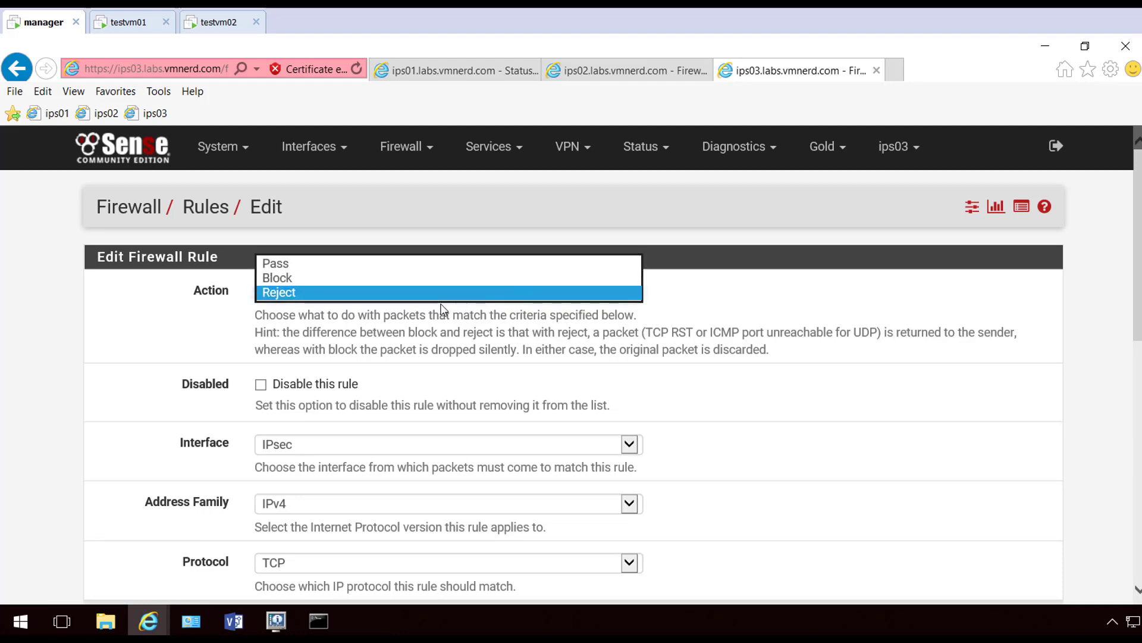
{"action": "left_click", "coordinate": [388, 259]}
Set the rule's protocol to any, then save and apply it
{"action": "scroll", "coordinate": [762, 379], "scroll_direction": "down", "scroll_amount": 3}
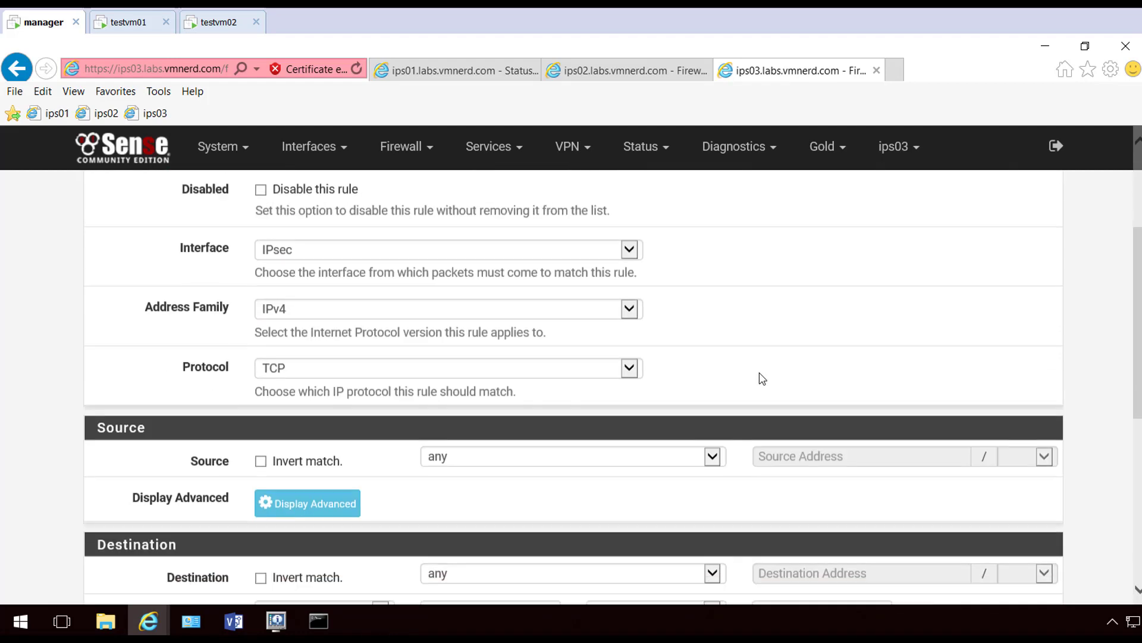
{"action": "left_click", "coordinate": [494, 356]}
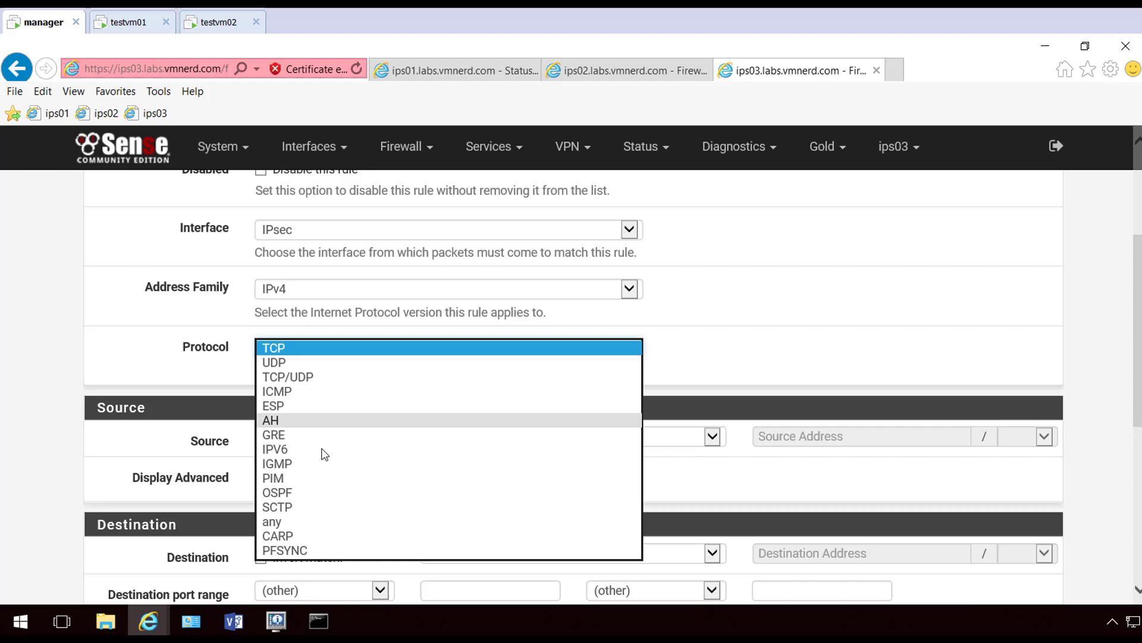
{"action": "left_click", "coordinate": [298, 521]}
{"action": "left_click", "coordinate": [871, 318]}
{"action": "scroll", "coordinate": [871, 318], "scroll_direction": "down", "scroll_amount": 3}
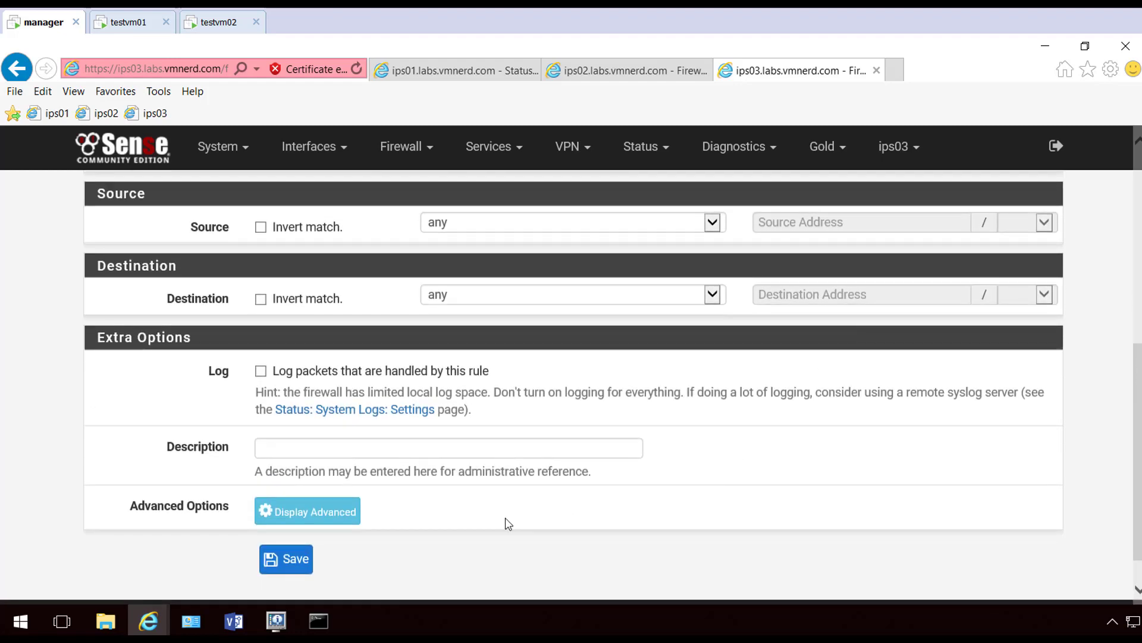
{"action": "left_click", "coordinate": [301, 569]}
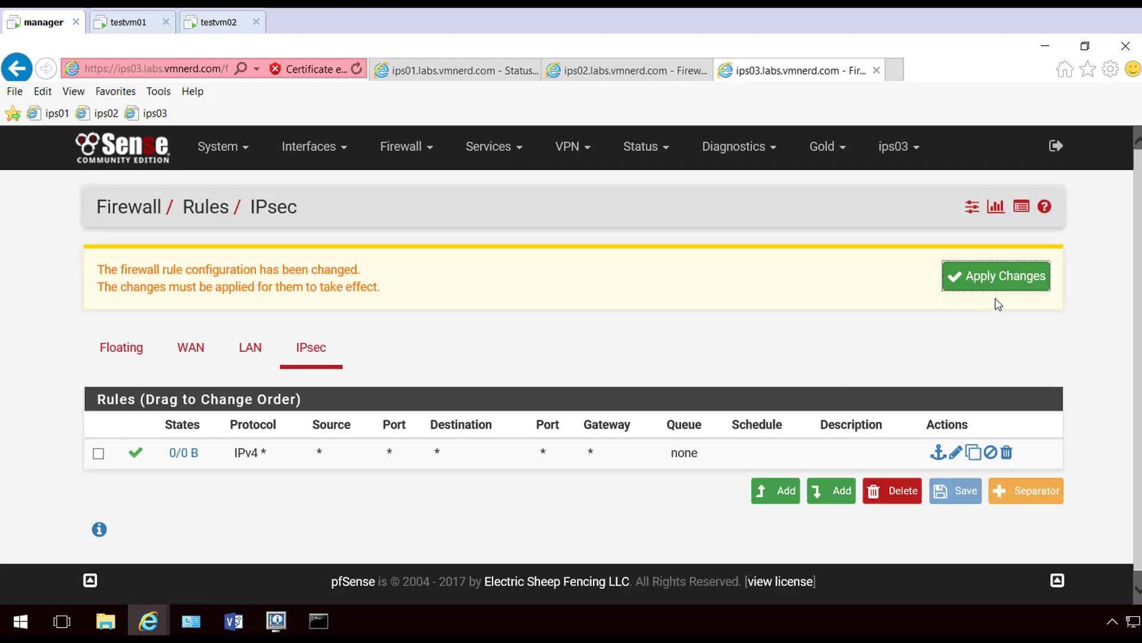
{"action": "left_click", "coordinate": [1002, 283]}
{"action": "left_click", "coordinate": [1044, 278]}
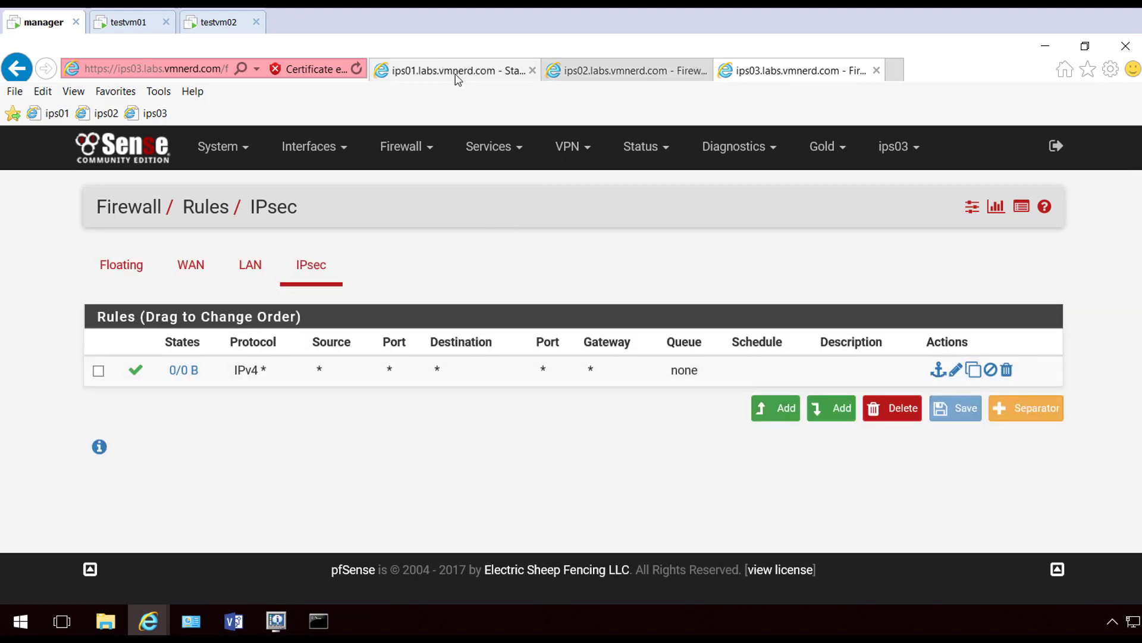
Confirm testvm01 gets four ping replies from 192.168.13.254, then return to the management browser
{"action": "left_click", "coordinate": [127, 27]}
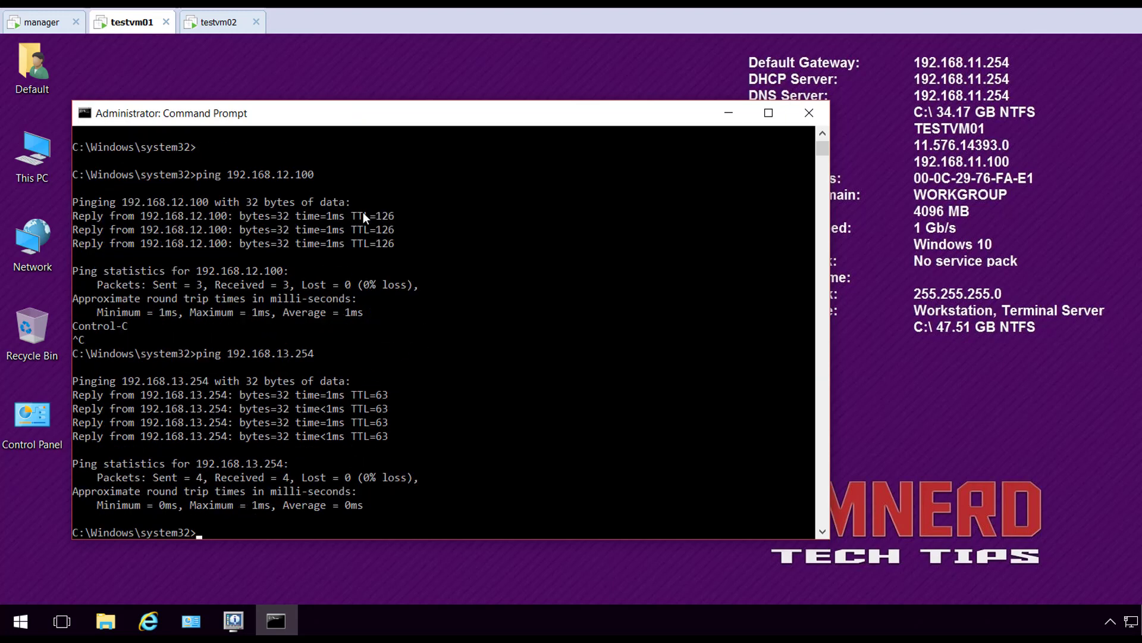
{"action": "left_click", "coordinate": [42, 26]}
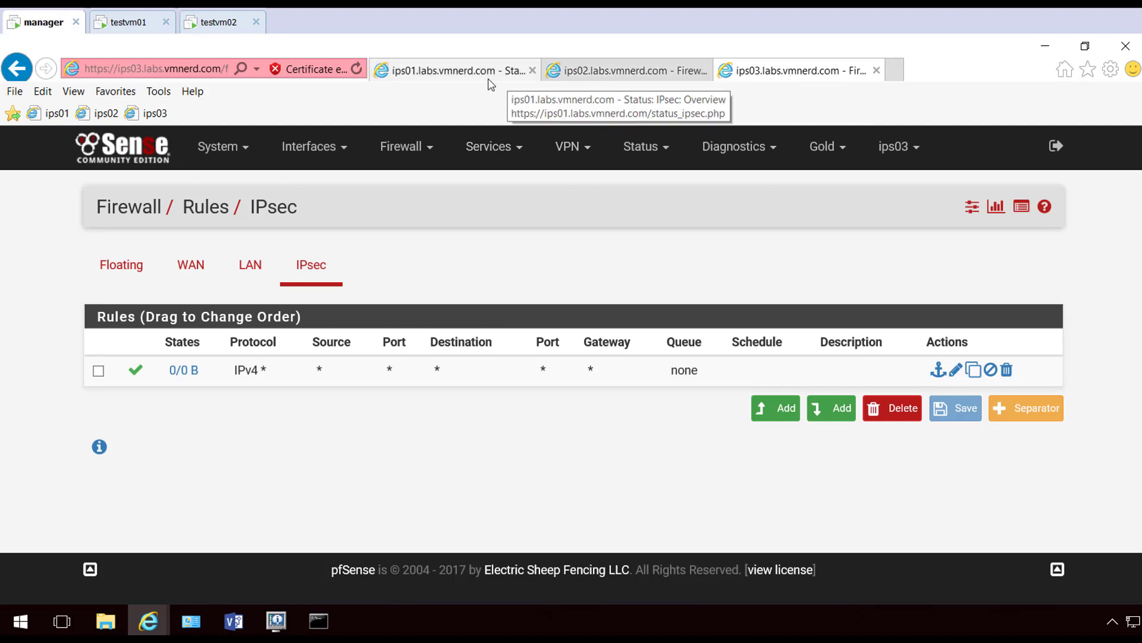
Review ips01's two ESTABLISHED IKEv2 tunnels on its IPsec status page, then move to ips02
{"action": "left_click", "coordinate": [451, 73]}
{"action": "left_click", "coordinate": [568, 156]}
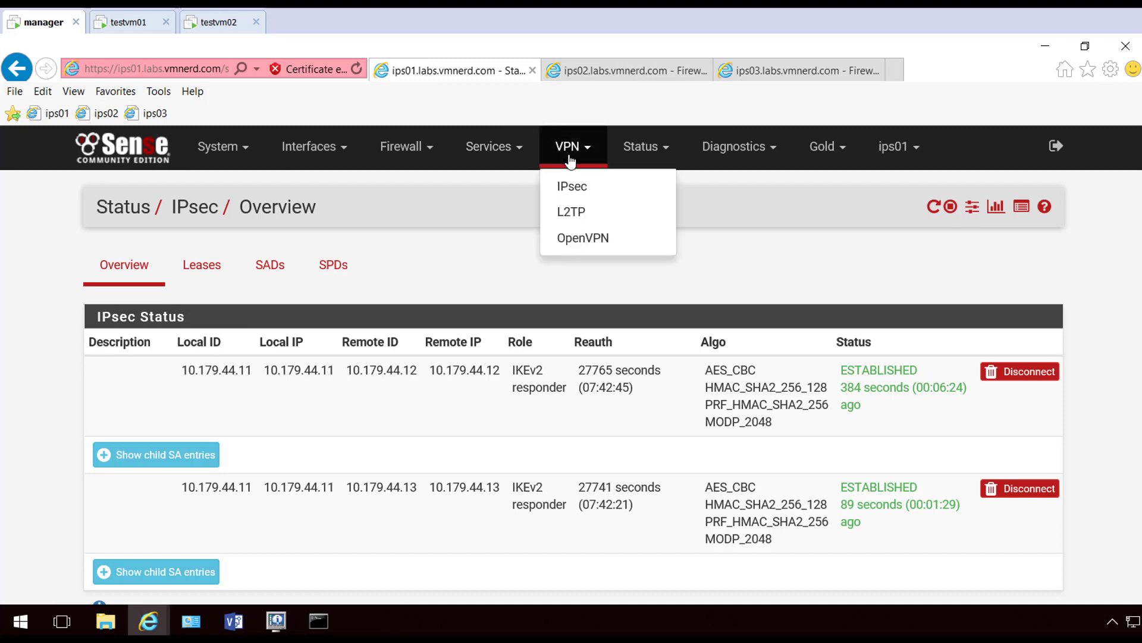
{"action": "left_click", "coordinate": [449, 196]}
{"action": "scroll", "coordinate": [454, 376], "scroll_direction": "down", "scroll_amount": 3}
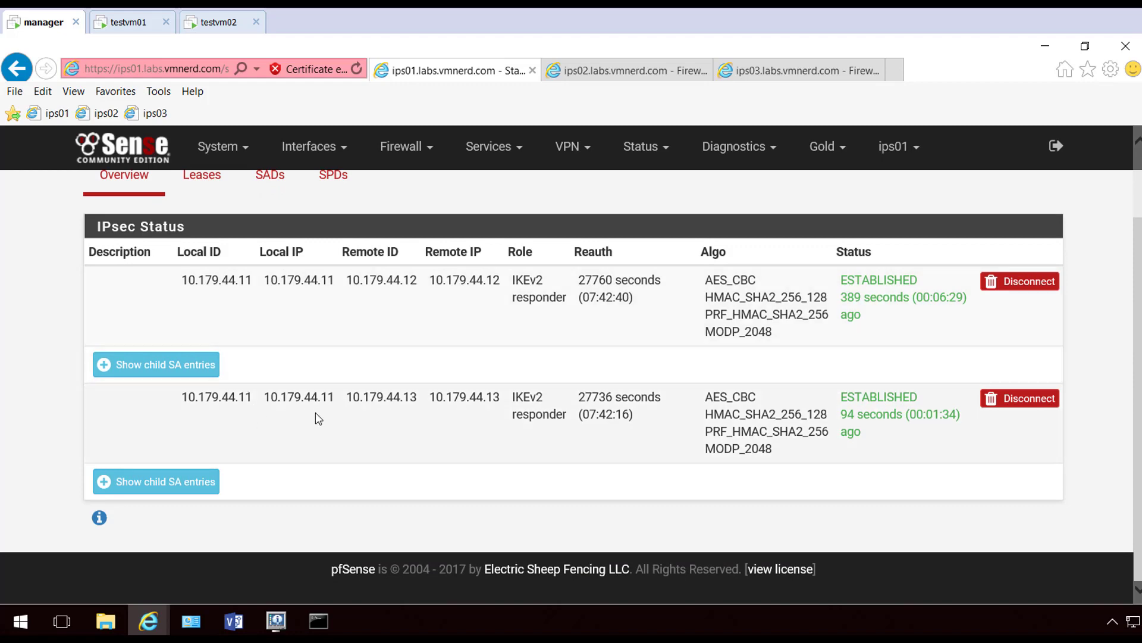
{"action": "scroll", "coordinate": [453, 401], "scroll_direction": "up", "scroll_amount": 2}
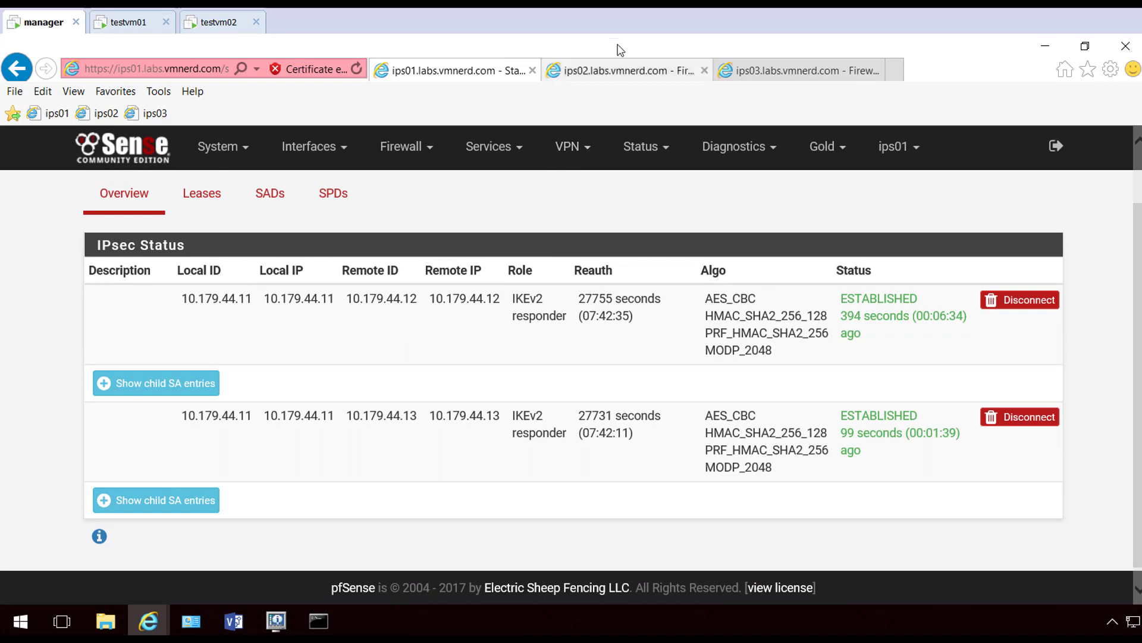
{"action": "key", "text": "ctrl+Tab"}
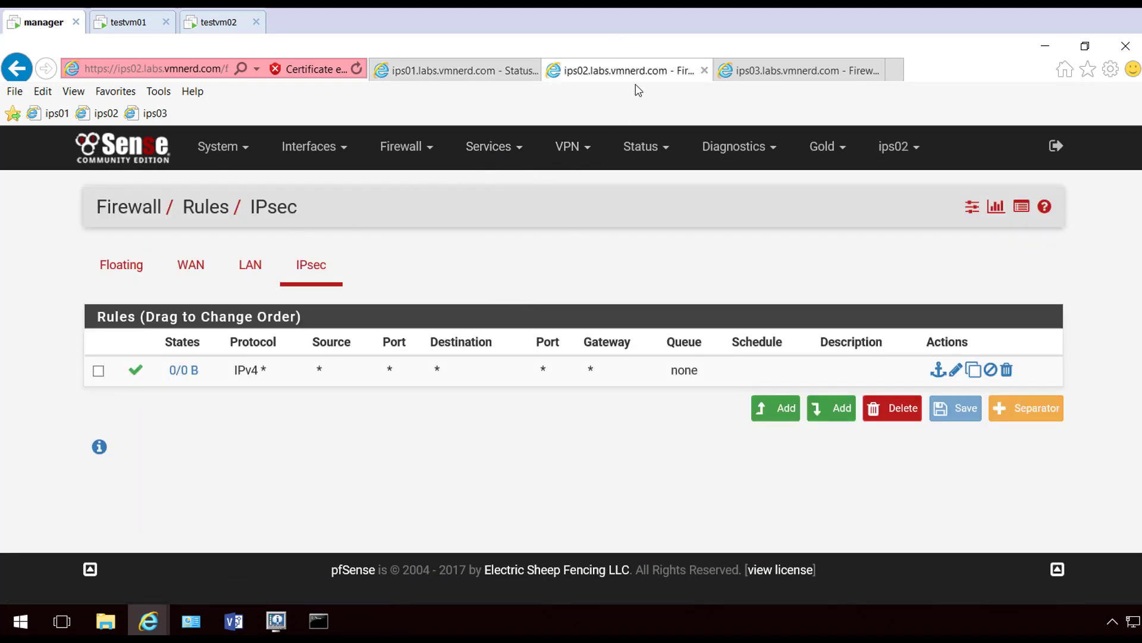
On ips02, start a new IKEv2 phase 1 tunnel from the IPsec tunnels list
{"action": "left_click", "coordinate": [493, 148]}
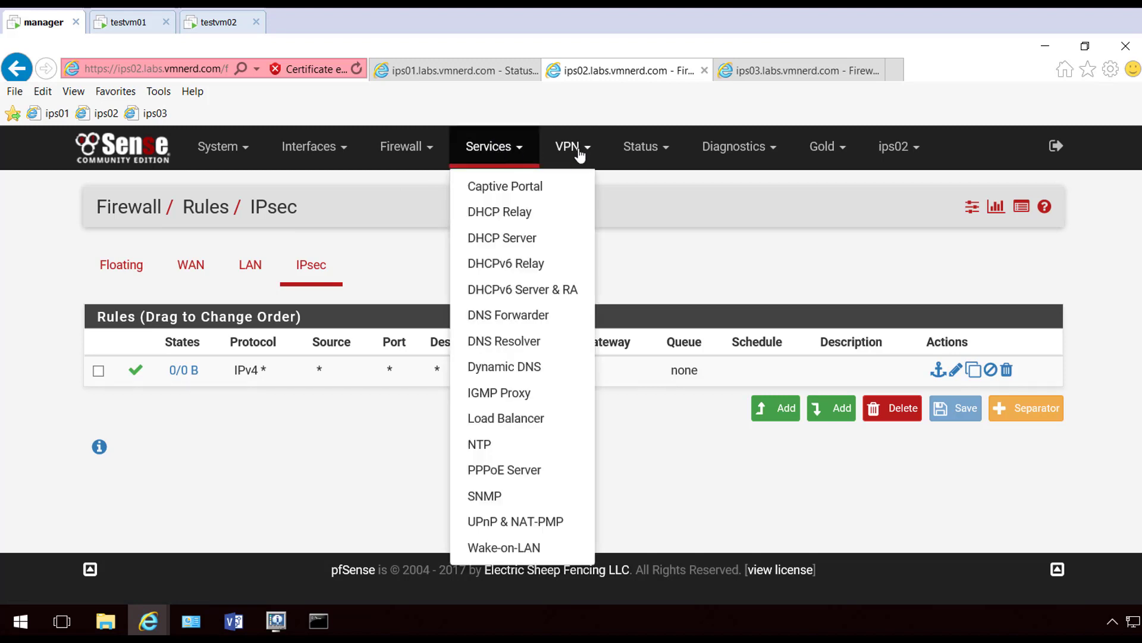
{"action": "left_click", "coordinate": [571, 147]}
{"action": "left_click", "coordinate": [558, 187]}
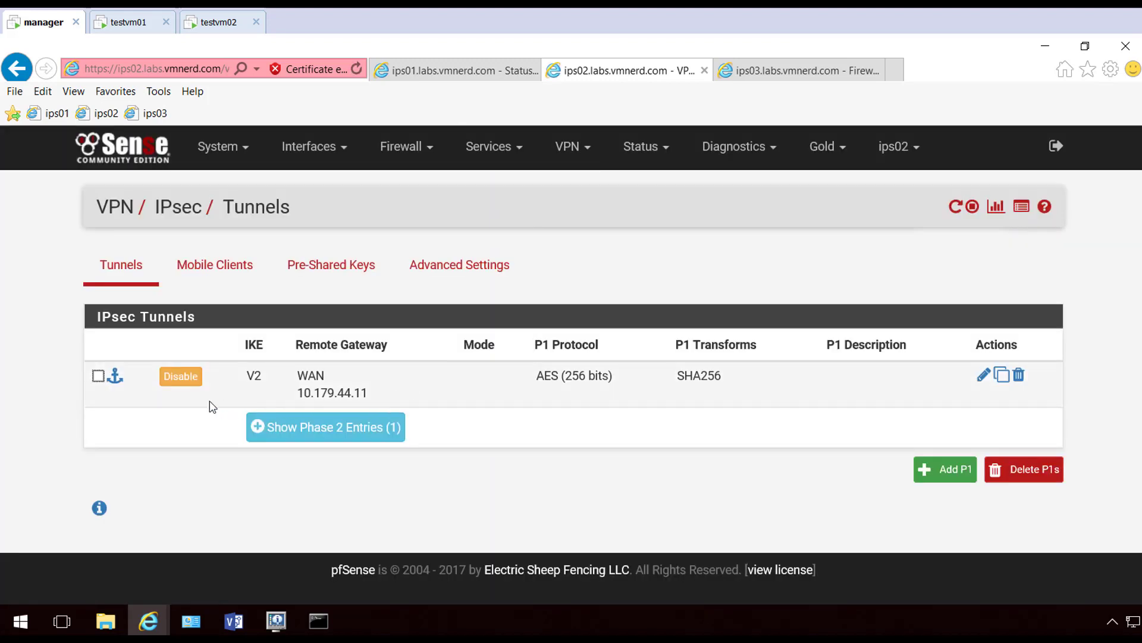
{"action": "left_click", "coordinate": [952, 476]}
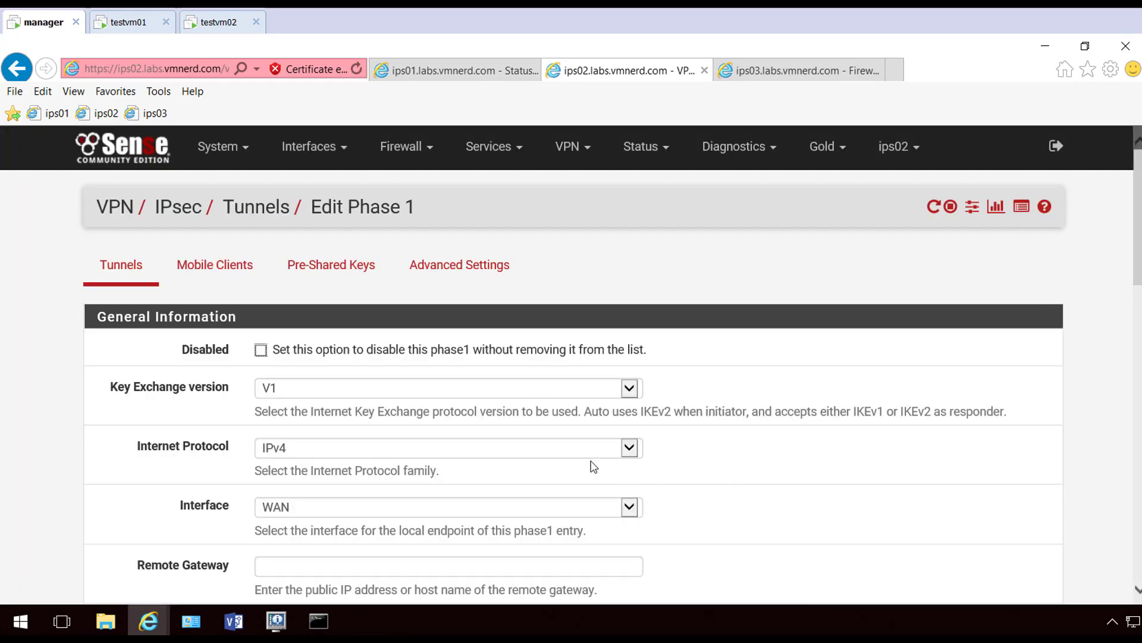
{"action": "scroll", "coordinate": [463, 311], "scroll_direction": "down", "scroll_amount": 2}
{"action": "left_click", "coordinate": [324, 254]}
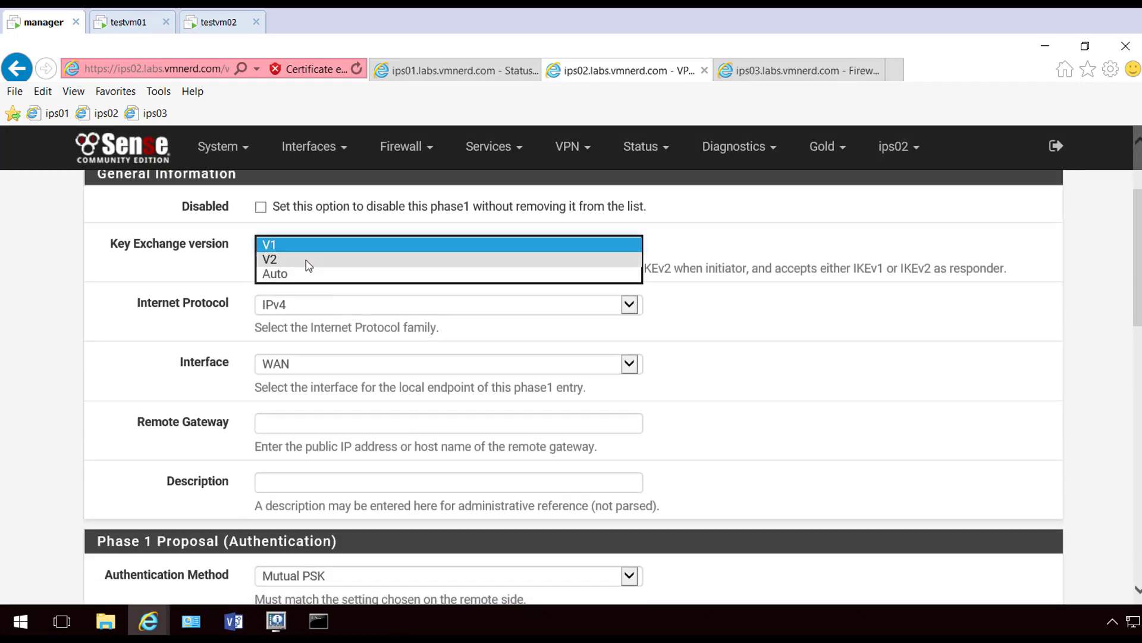
{"action": "left_click", "coordinate": [321, 258]}
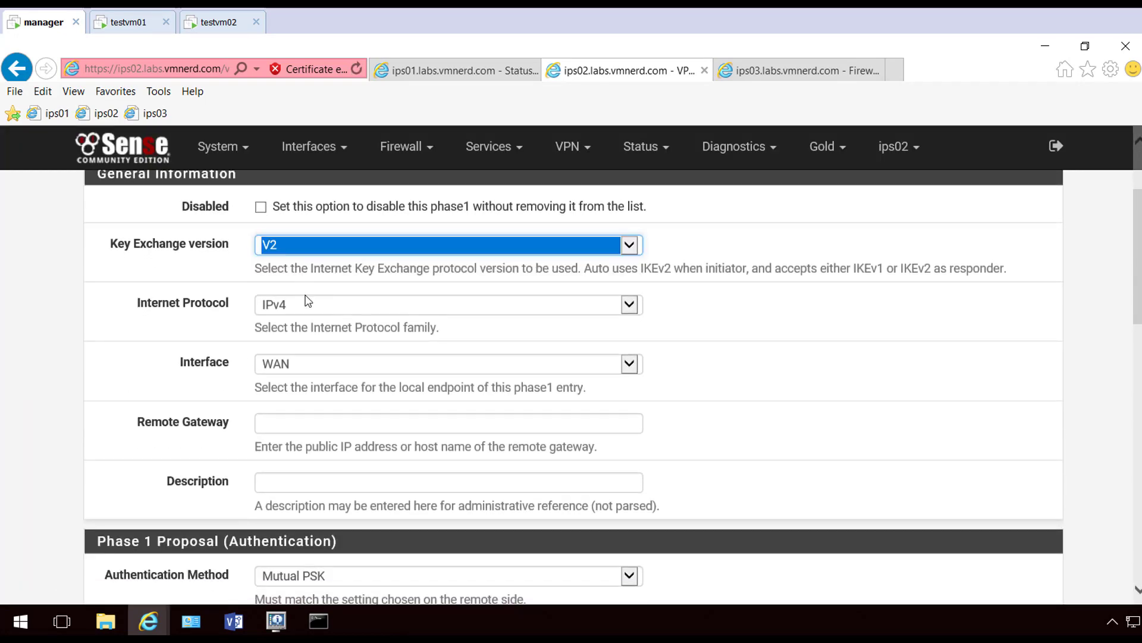
Set the remote gateway to 10.179.44.13 and paste in the pre-shared key
{"action": "left_click", "coordinate": [292, 422]}
{"action": "type", "text": "10.179.44.13"}
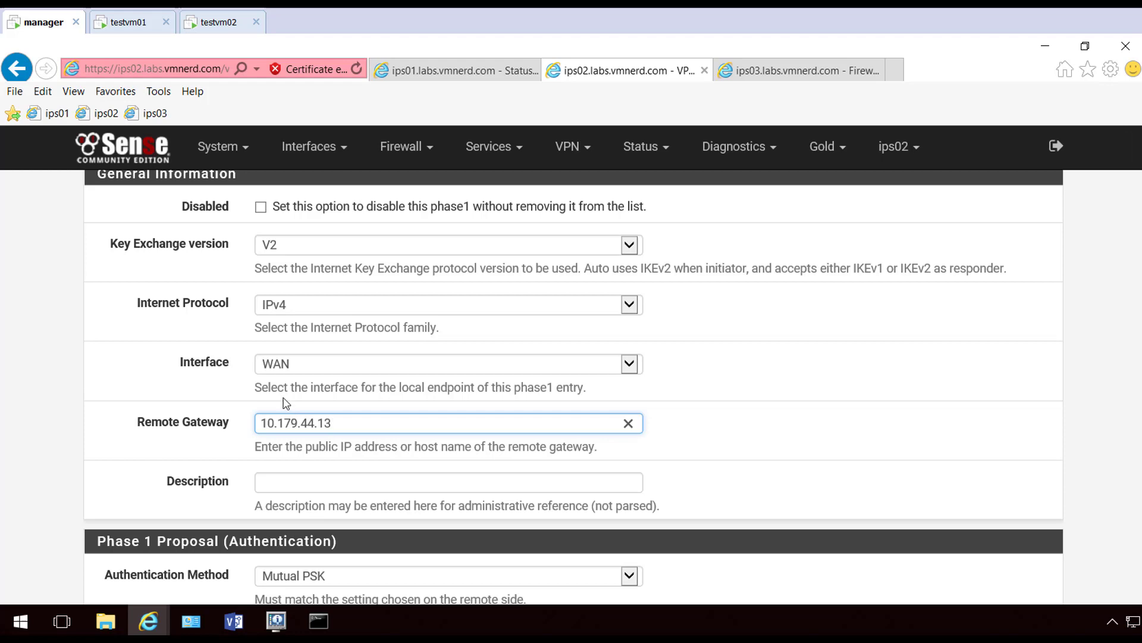
{"action": "scroll", "coordinate": [279, 403], "scroll_direction": "down", "scroll_amount": 4}
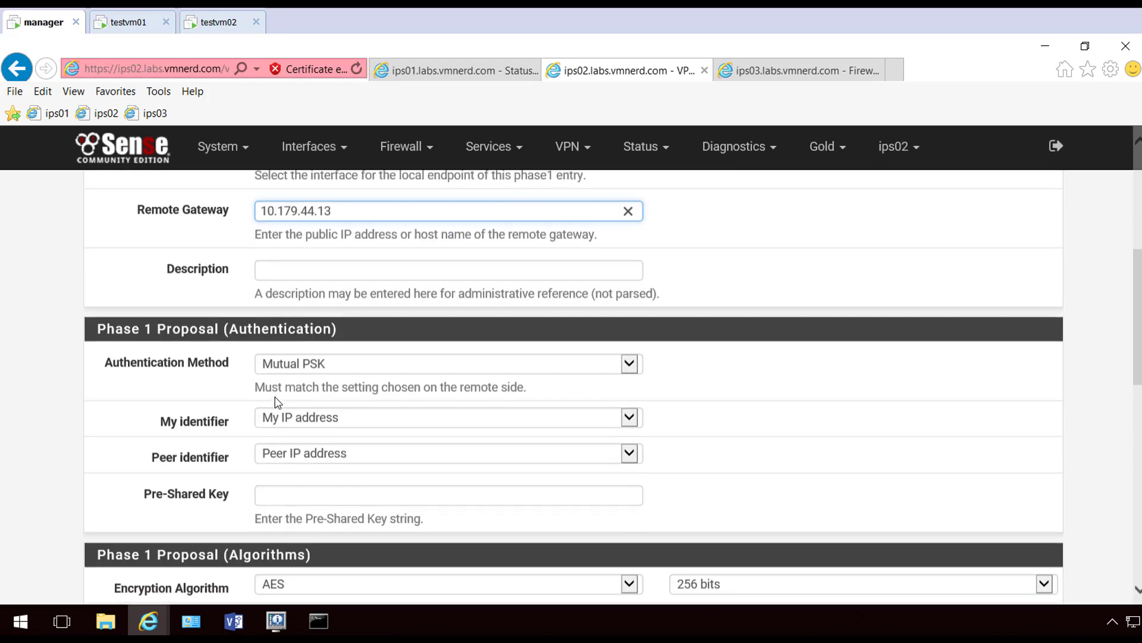
{"action": "scroll", "coordinate": [277, 384], "scroll_direction": "up", "scroll_amount": 2}
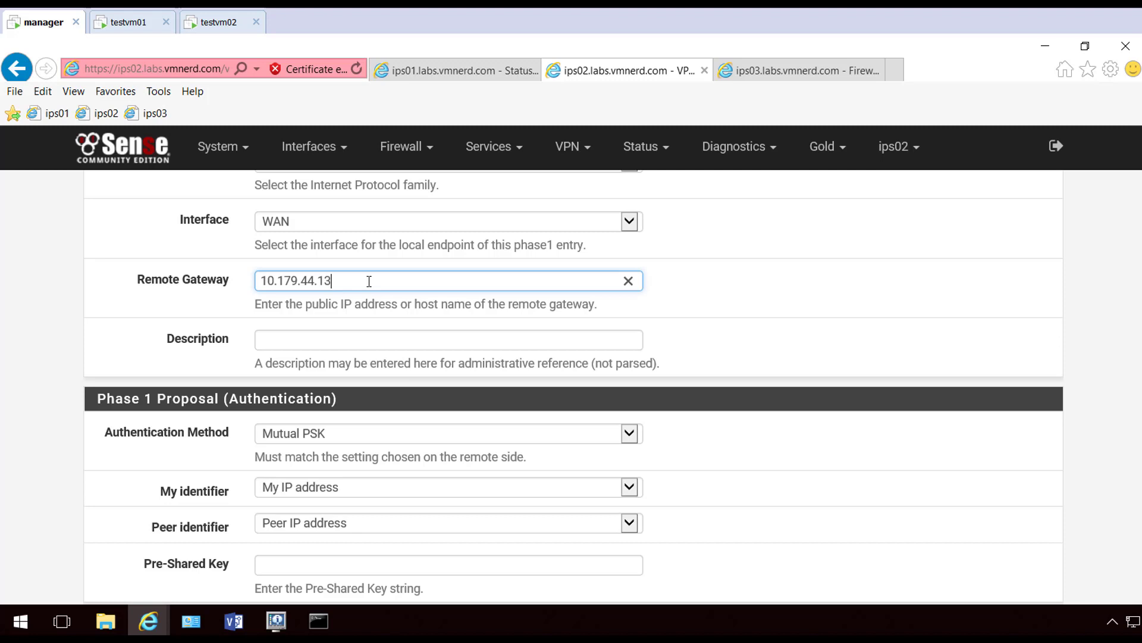
{"action": "scroll", "coordinate": [369, 281], "scroll_direction": "down", "scroll_amount": 2}
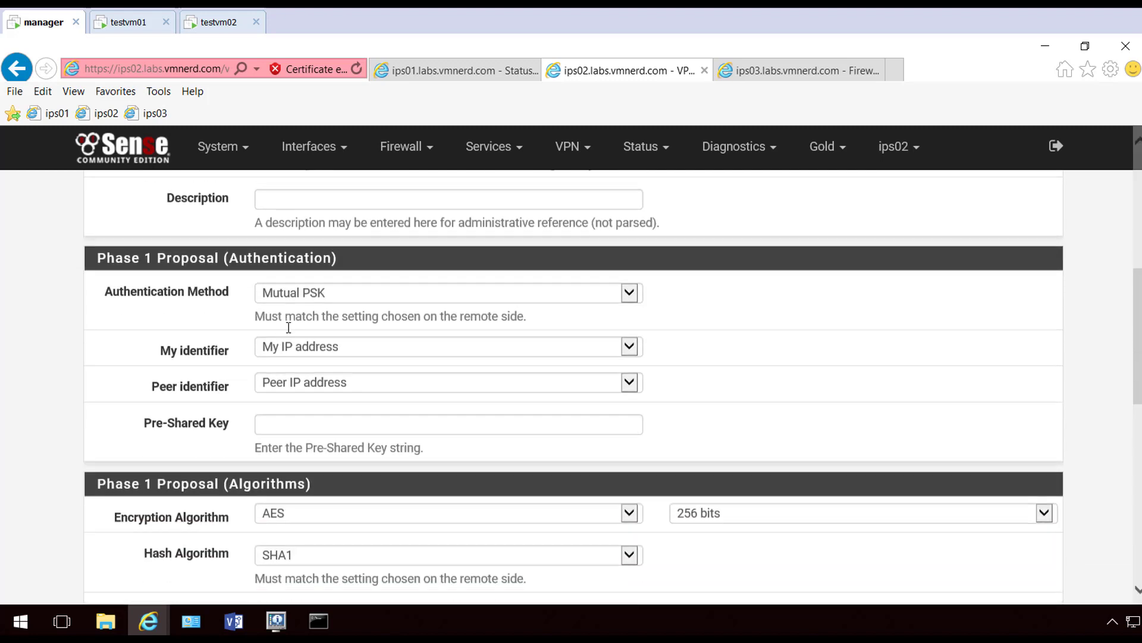
{"action": "left_click", "coordinate": [292, 424]}
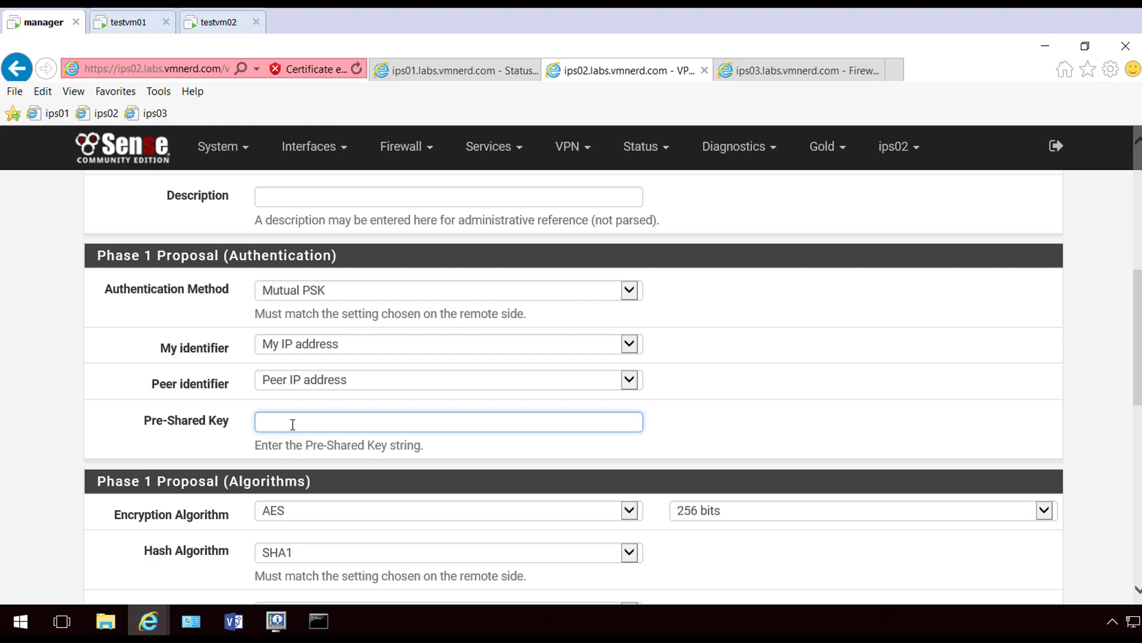
{"action": "type", "text": "PFSensePFSensePFSense"}
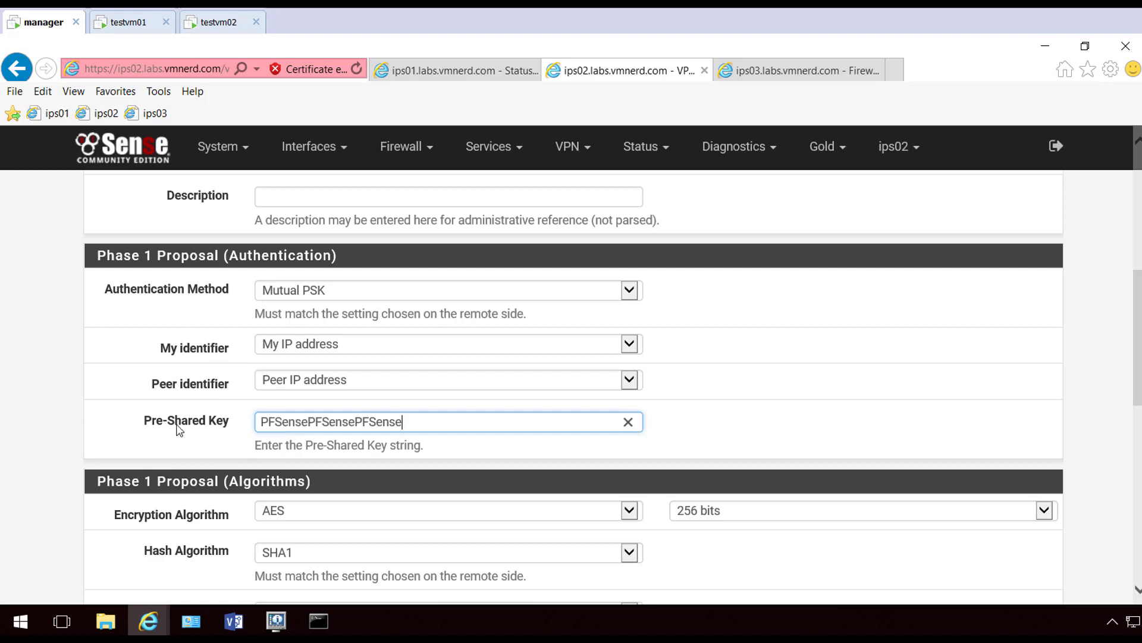
Set the phase 1 hash algorithm to SHA256 and DH group to 14 (2048 bit)
{"action": "scroll", "coordinate": [176, 426], "scroll_direction": "up", "scroll_amount": 1}
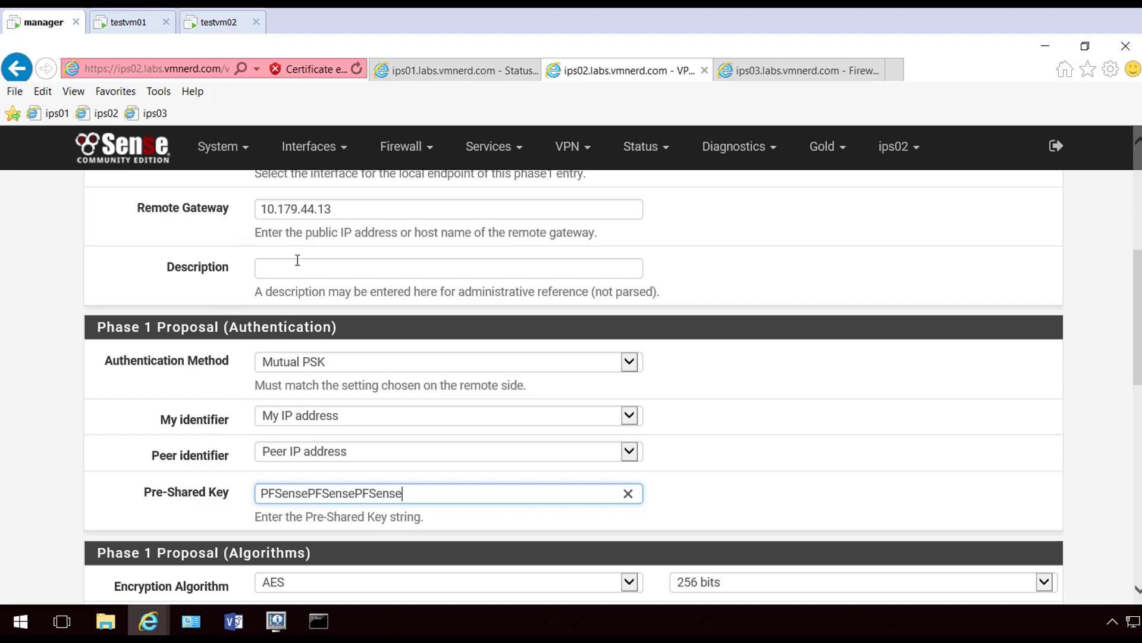
{"action": "scroll", "coordinate": [240, 376], "scroll_direction": "down", "scroll_amount": 3}
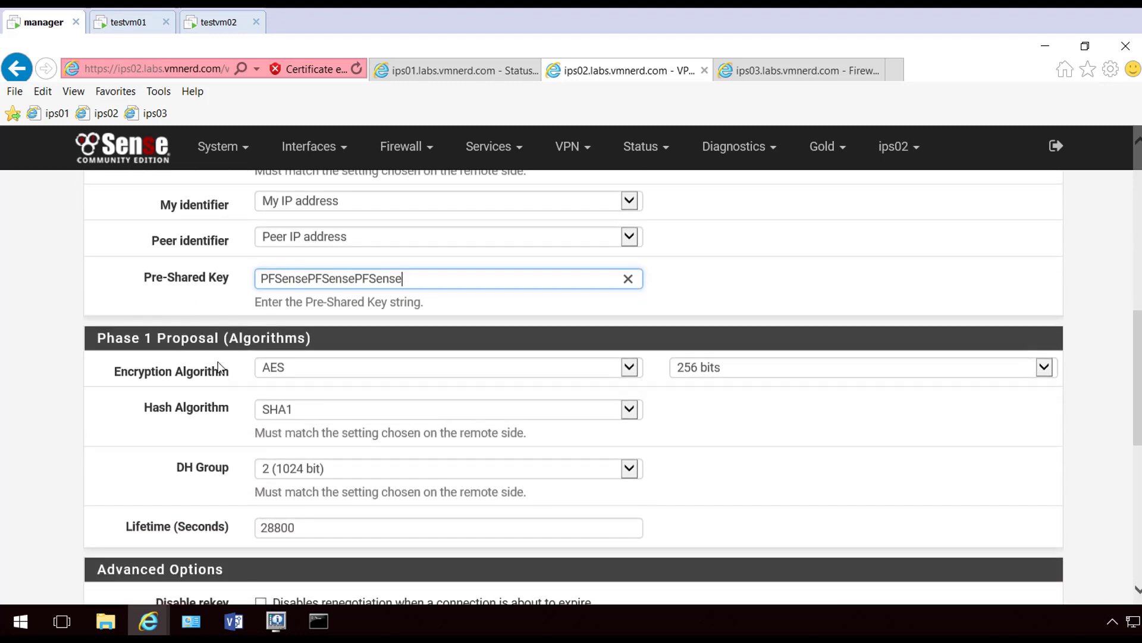
{"action": "left_click", "coordinate": [309, 412]}
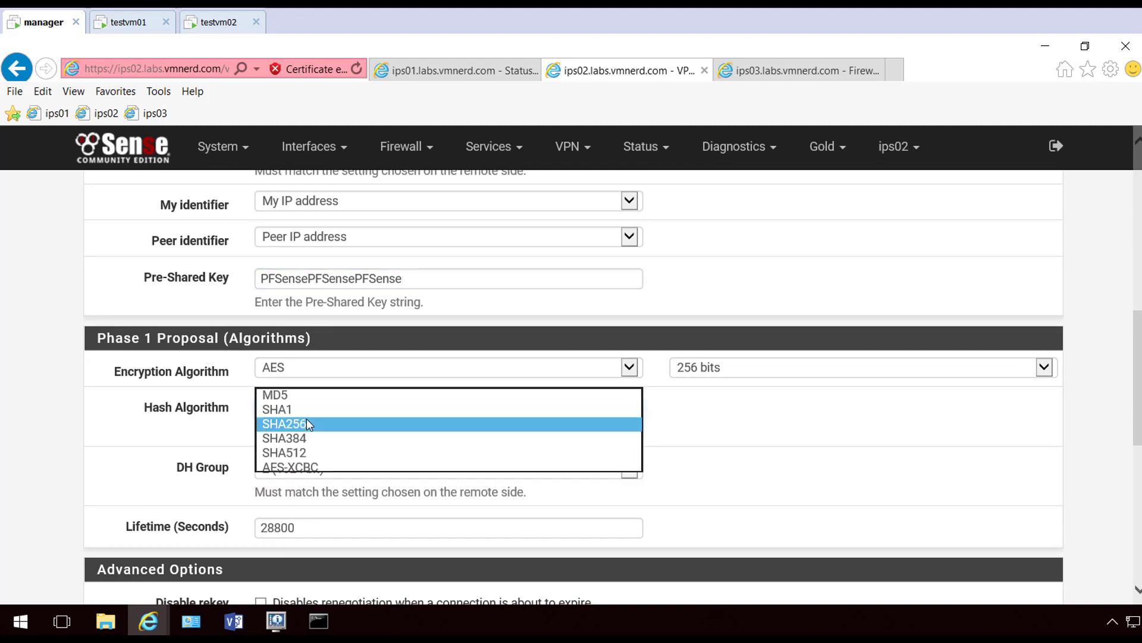
{"action": "left_click", "coordinate": [306, 422]}
{"action": "left_click", "coordinate": [211, 451]}
{"action": "scroll", "coordinate": [316, 367], "scroll_direction": "down", "scroll_amount": 2}
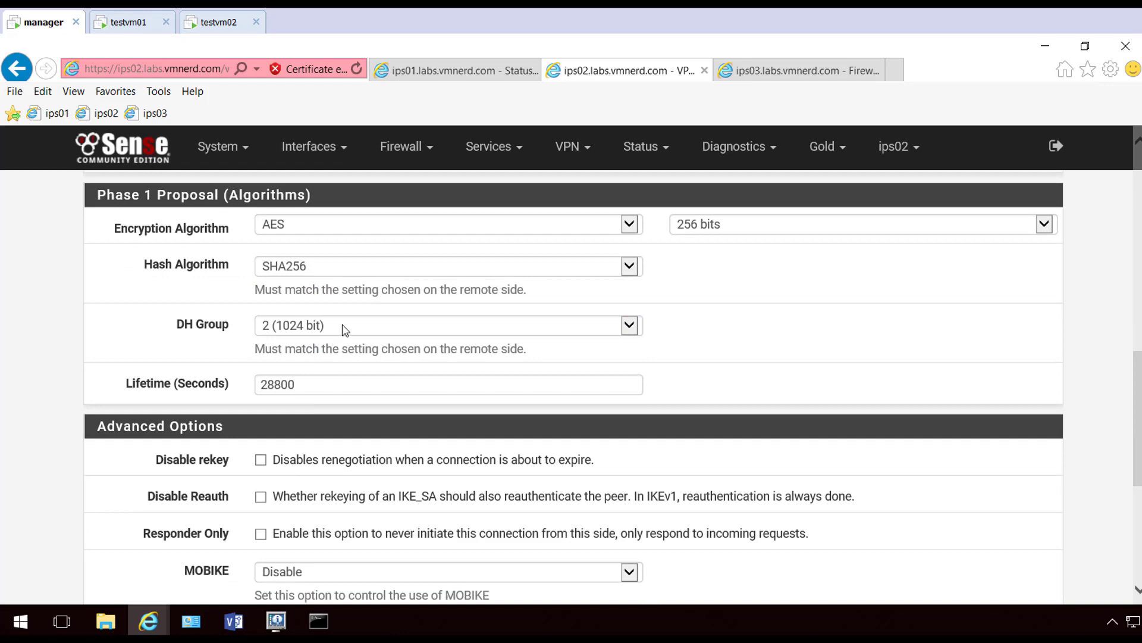
{"action": "left_click", "coordinate": [344, 329]}
{"action": "left_click", "coordinate": [298, 357]}
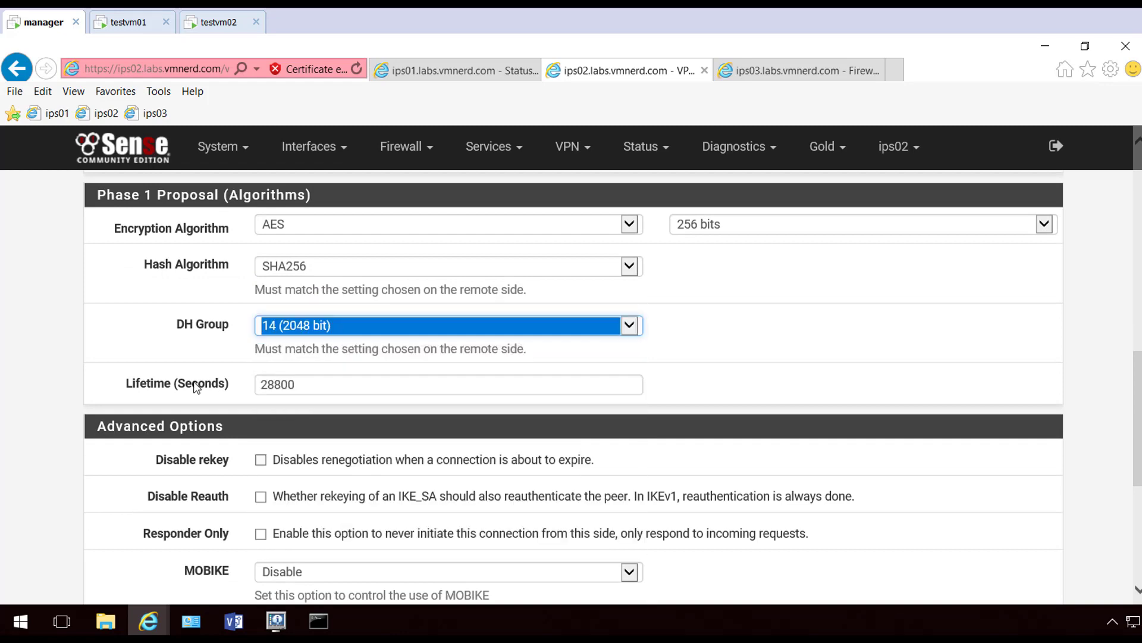
{"action": "left_click", "coordinate": [197, 388]}
{"action": "scroll", "coordinate": [196, 387], "scroll_direction": "down", "scroll_amount": 5}
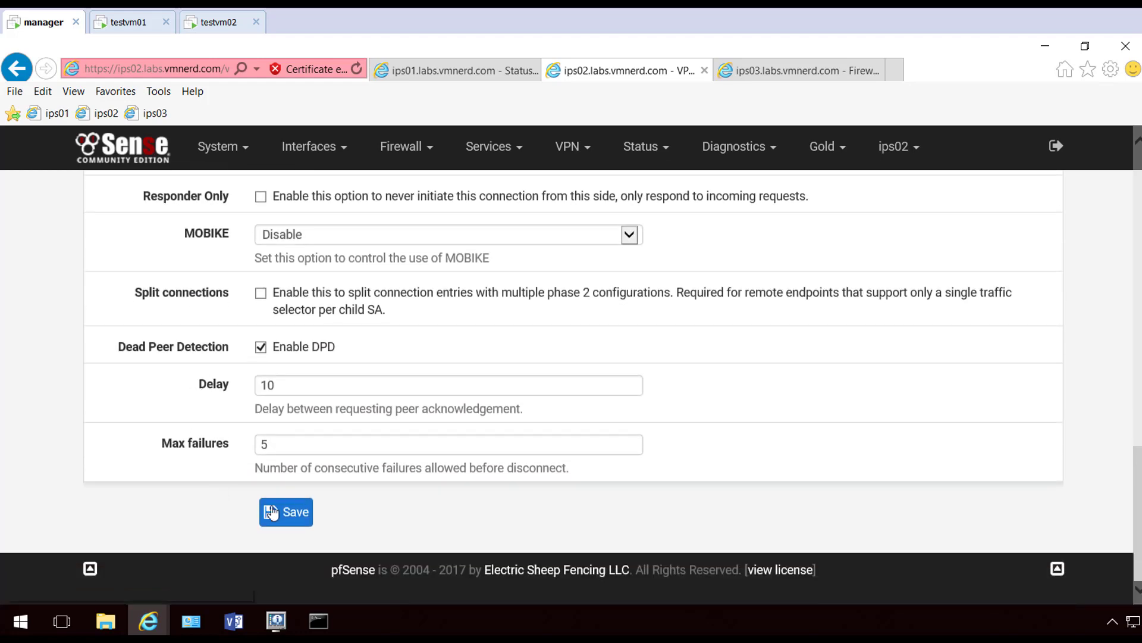
Save phase 1 and add a phase 2 entry with remote network 192.168.13.0/24
{"action": "left_click", "coordinate": [291, 510]}
{"action": "scroll", "coordinate": [584, 492], "scroll_direction": "down", "scroll_amount": 3}
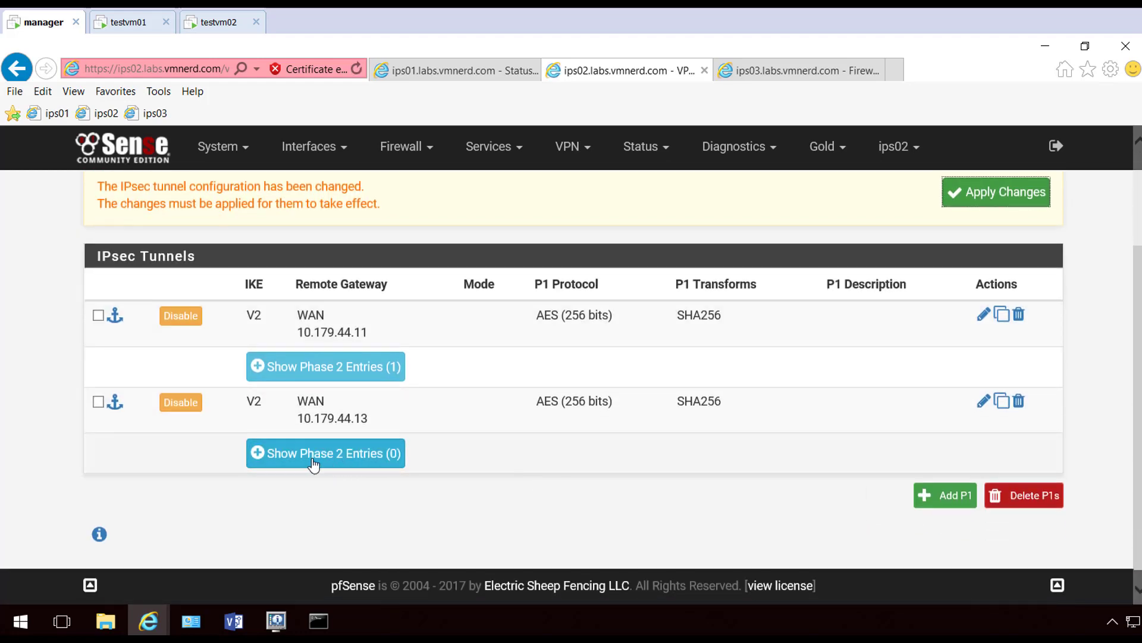
{"action": "left_click", "coordinate": [374, 454]}
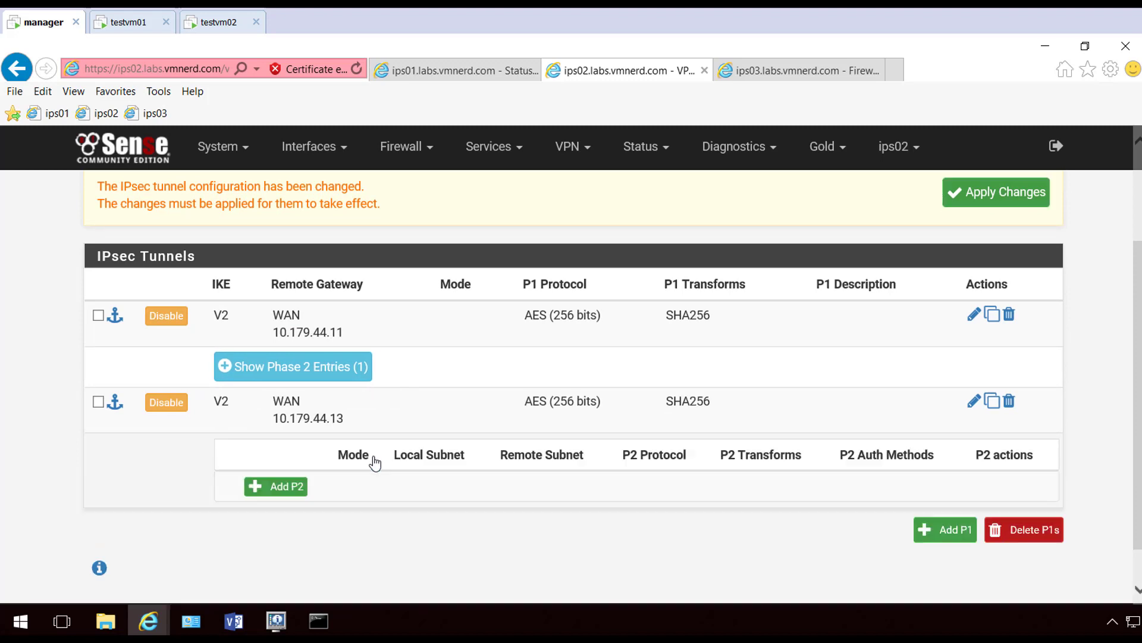
{"action": "left_click", "coordinate": [303, 486]}
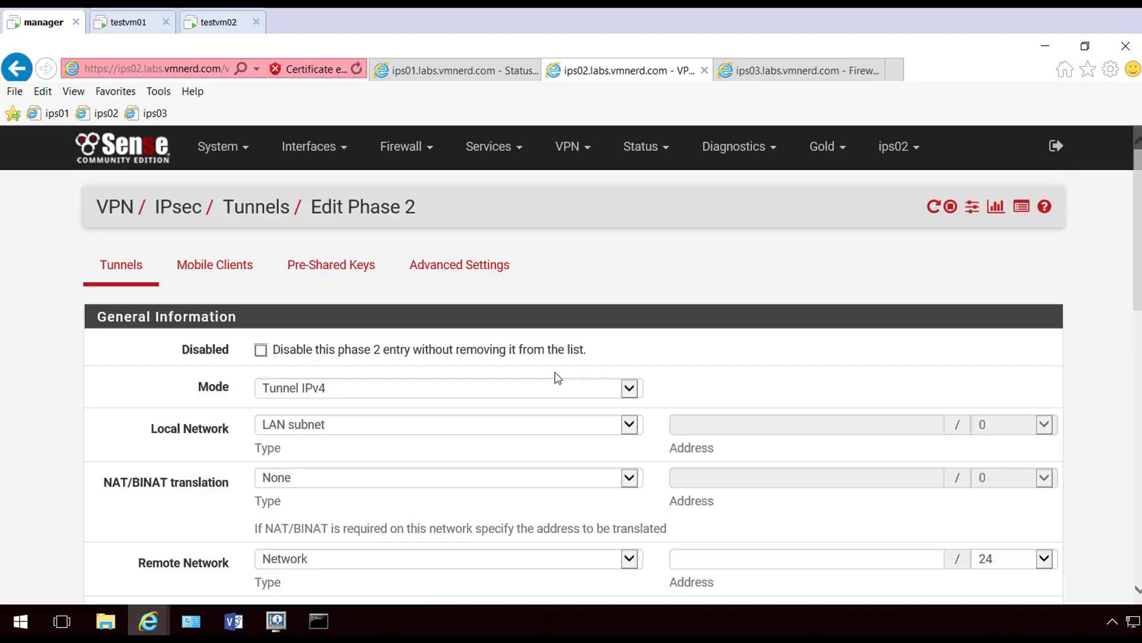
{"action": "scroll", "coordinate": [536, 387], "scroll_direction": "down", "scroll_amount": 3}
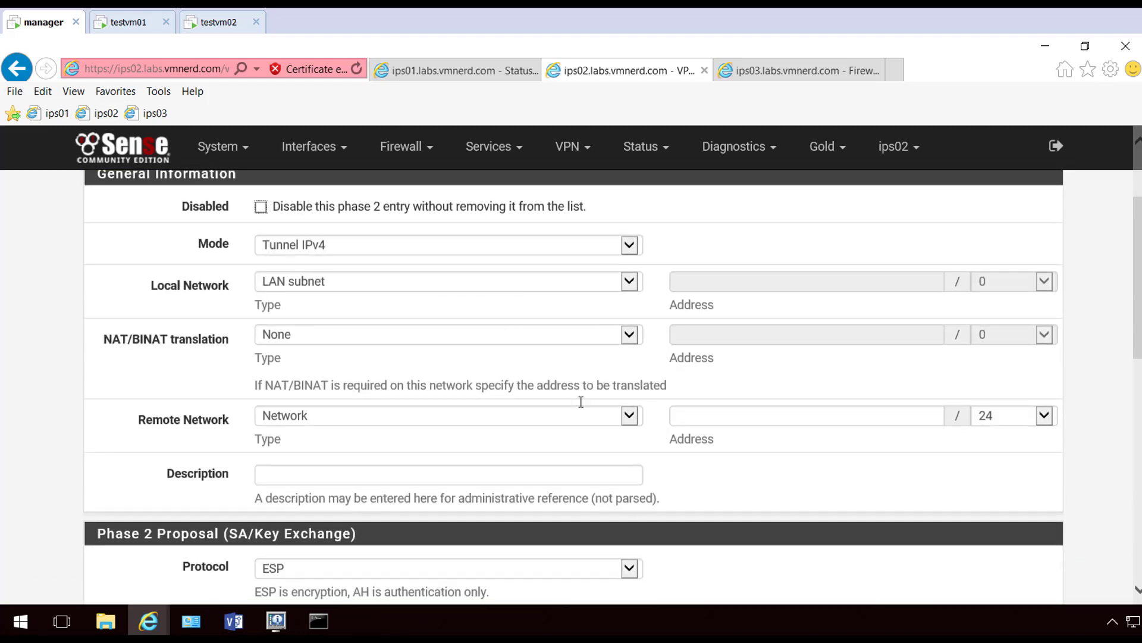
{"action": "left_click", "coordinate": [761, 415]}
{"action": "type", "text": "192"}
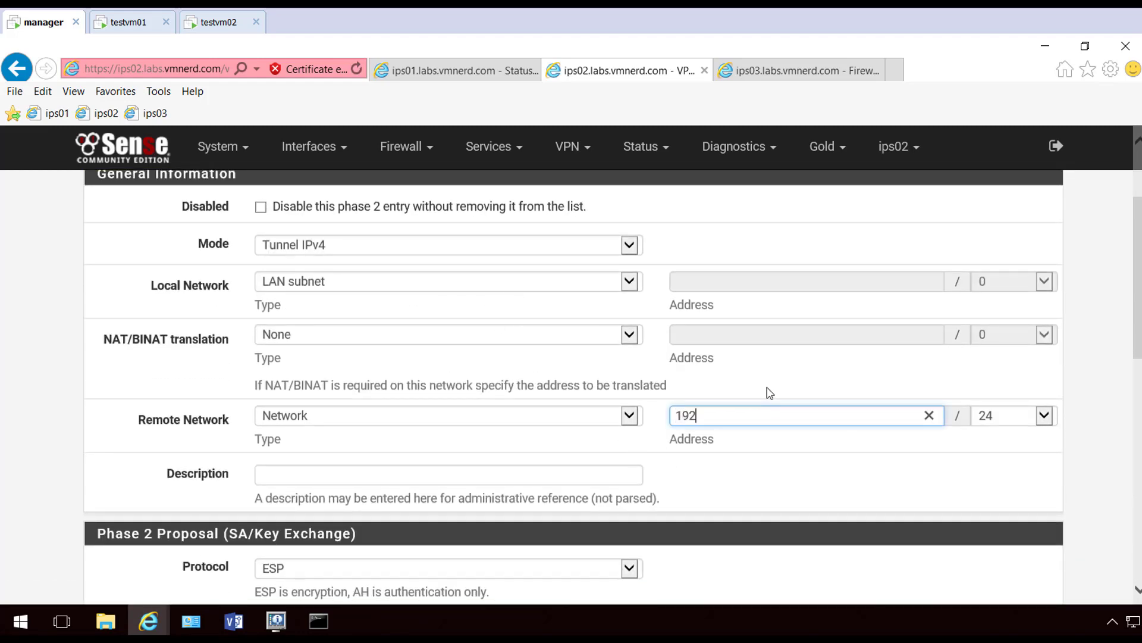
{"action": "type", "text": ".168.13.0"}
Use AES256-GCM encryption and SHA256 hashing for phase 2 instead of AES and SHA1
{"action": "scroll", "coordinate": [374, 416], "scroll_direction": "down", "scroll_amount": 3}
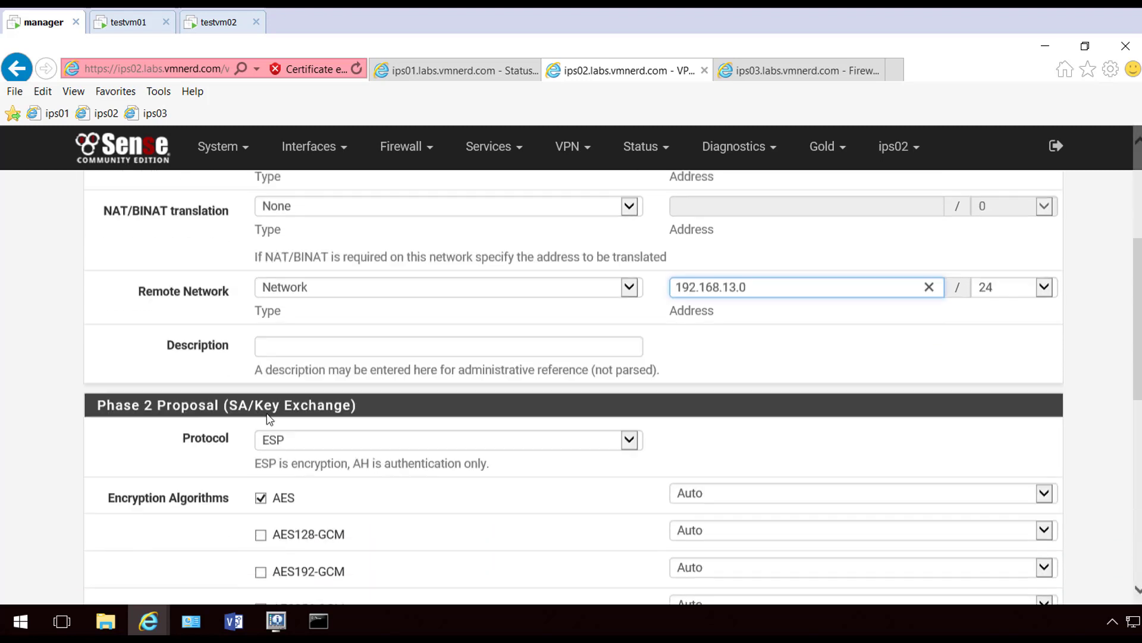
{"action": "left_click", "coordinate": [260, 413]}
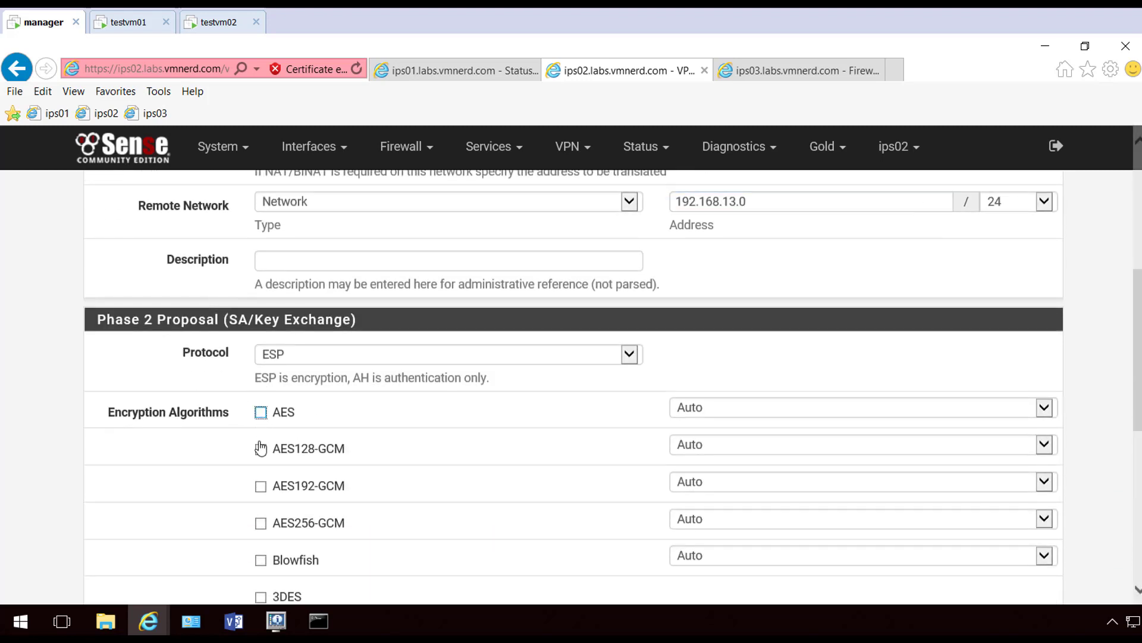
{"action": "left_click", "coordinate": [260, 523]}
{"action": "scroll", "coordinate": [214, 523], "scroll_direction": "down", "scroll_amount": 3}
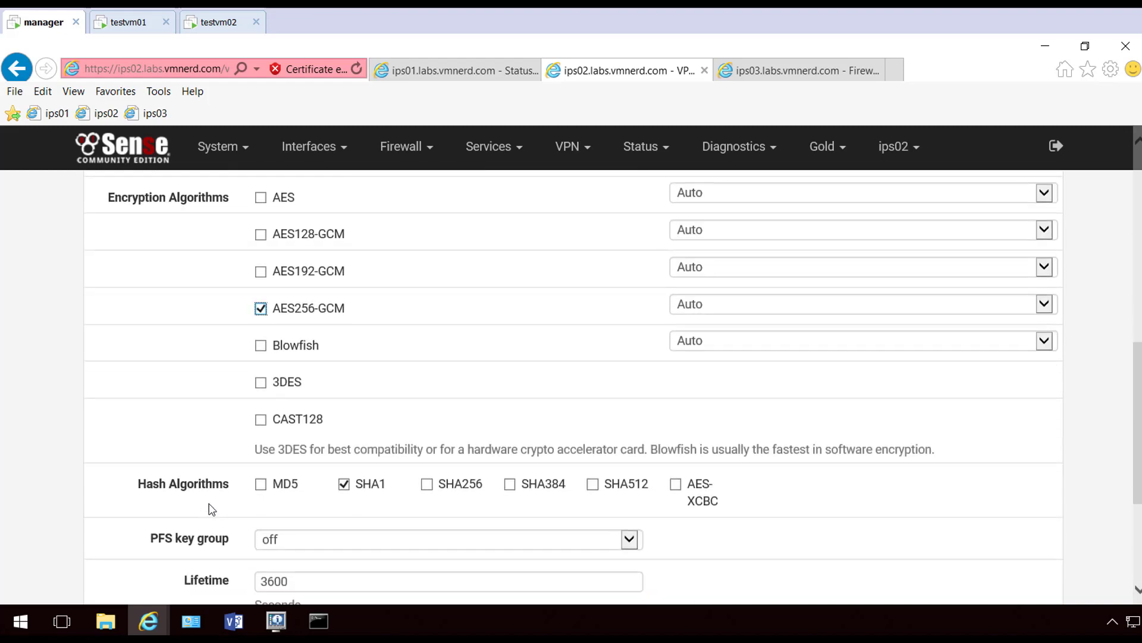
{"action": "left_click", "coordinate": [344, 484]}
{"action": "left_click", "coordinate": [426, 485]}
{"action": "scroll", "coordinate": [358, 505], "scroll_direction": "down", "scroll_amount": 3}
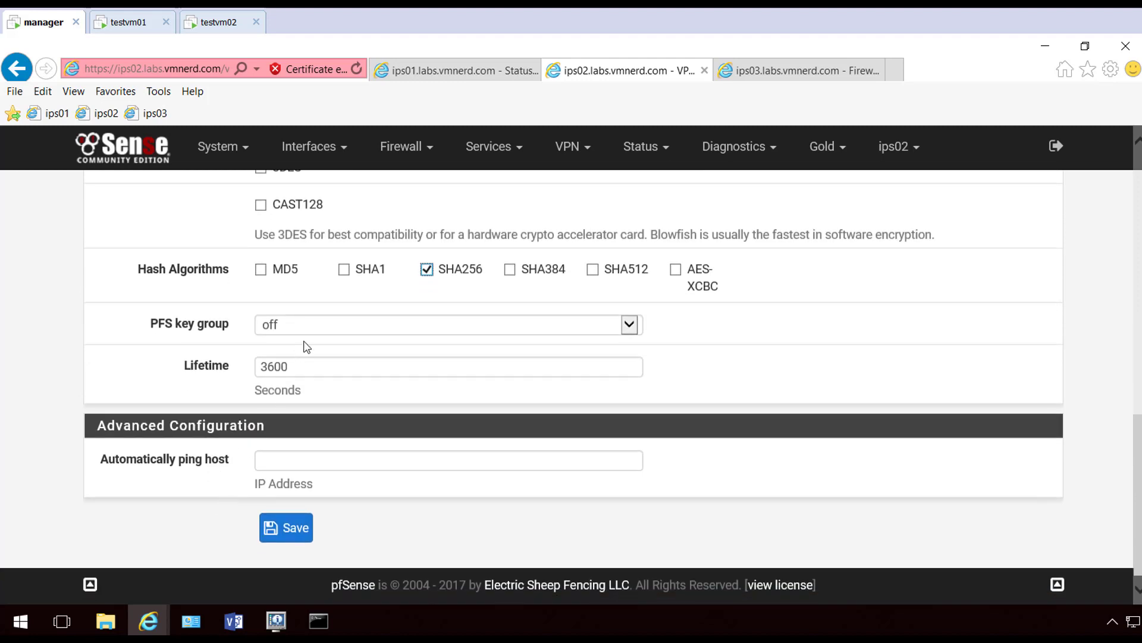
Set PFS key group 14 (2048 bit), save the phase 2 entry and apply the changes
{"action": "left_click", "coordinate": [340, 324]}
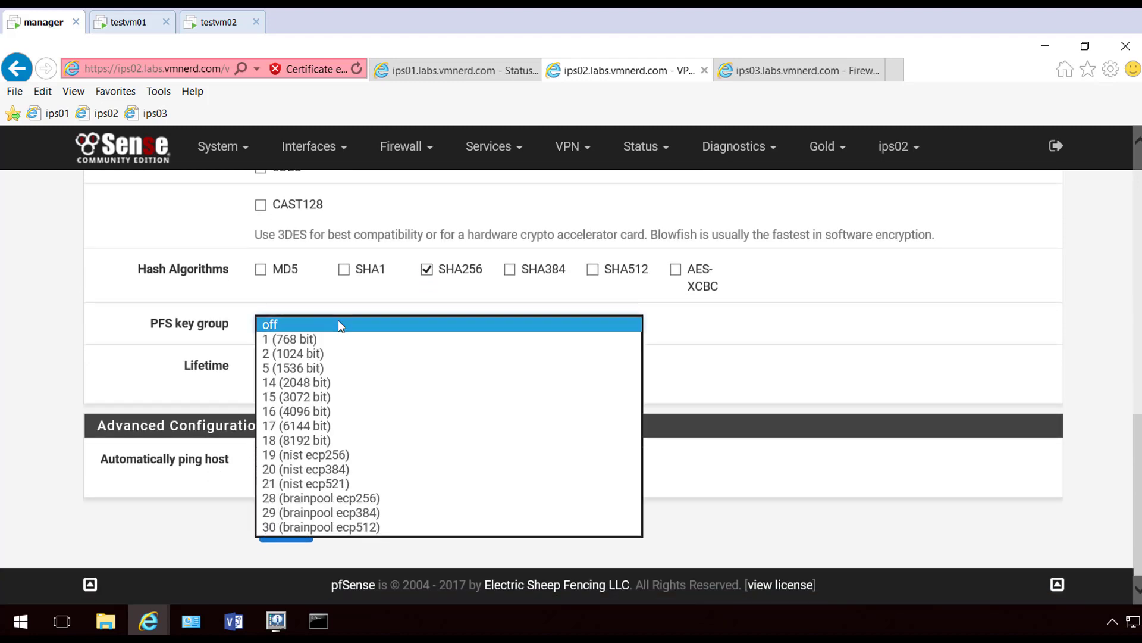
{"action": "left_click", "coordinate": [298, 382]}
{"action": "left_click", "coordinate": [183, 391]}
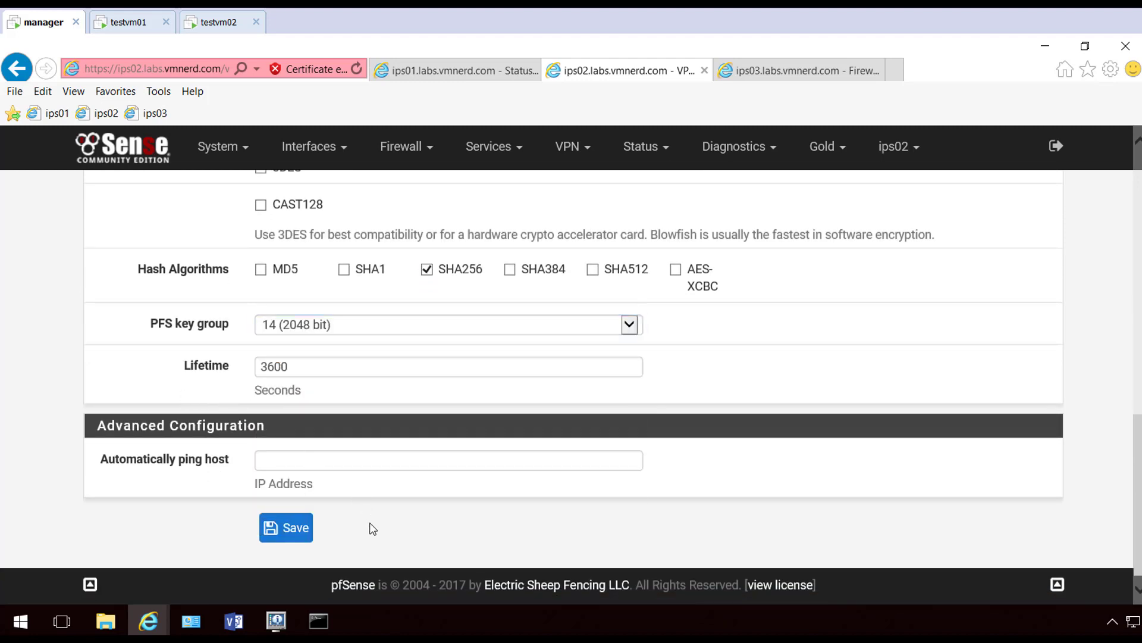
{"action": "left_click", "coordinate": [288, 528]}
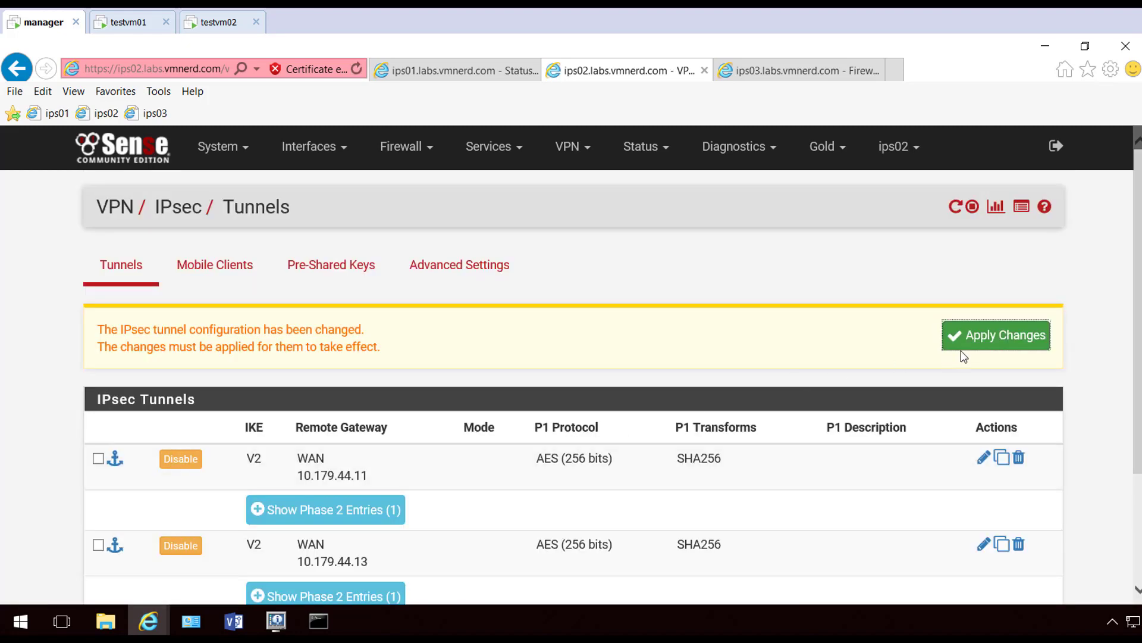
{"action": "left_click", "coordinate": [963, 351]}
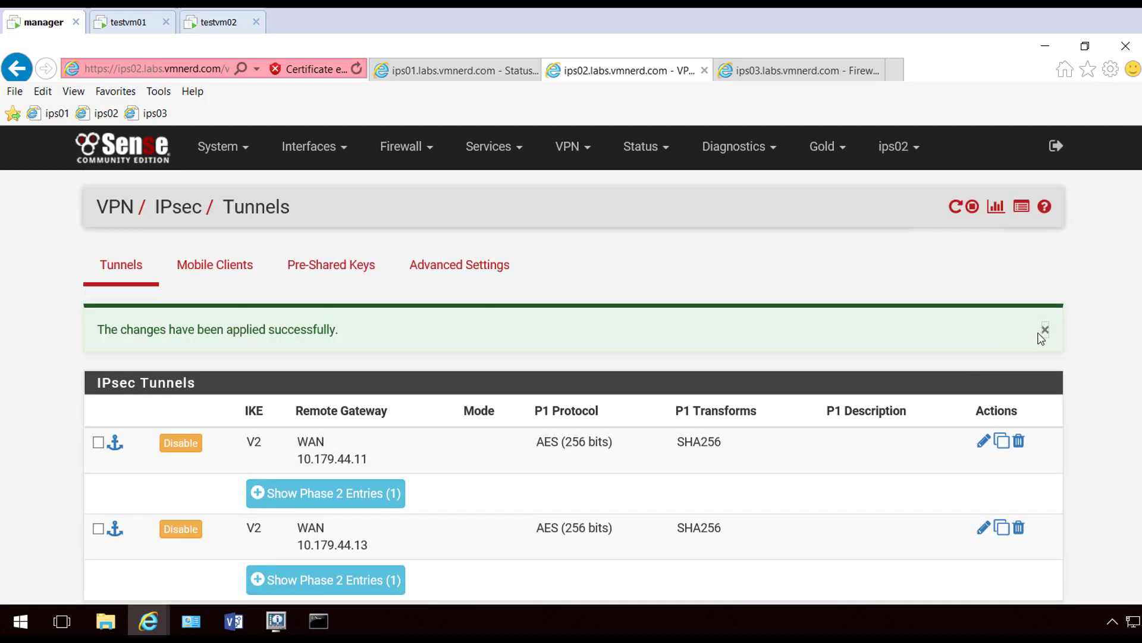
{"action": "left_click", "coordinate": [1045, 332]}
On ips03, start a new IKEv2 phase 1 tunnel from the IPsec tunnels list
{"action": "left_click", "coordinate": [812, 71]}
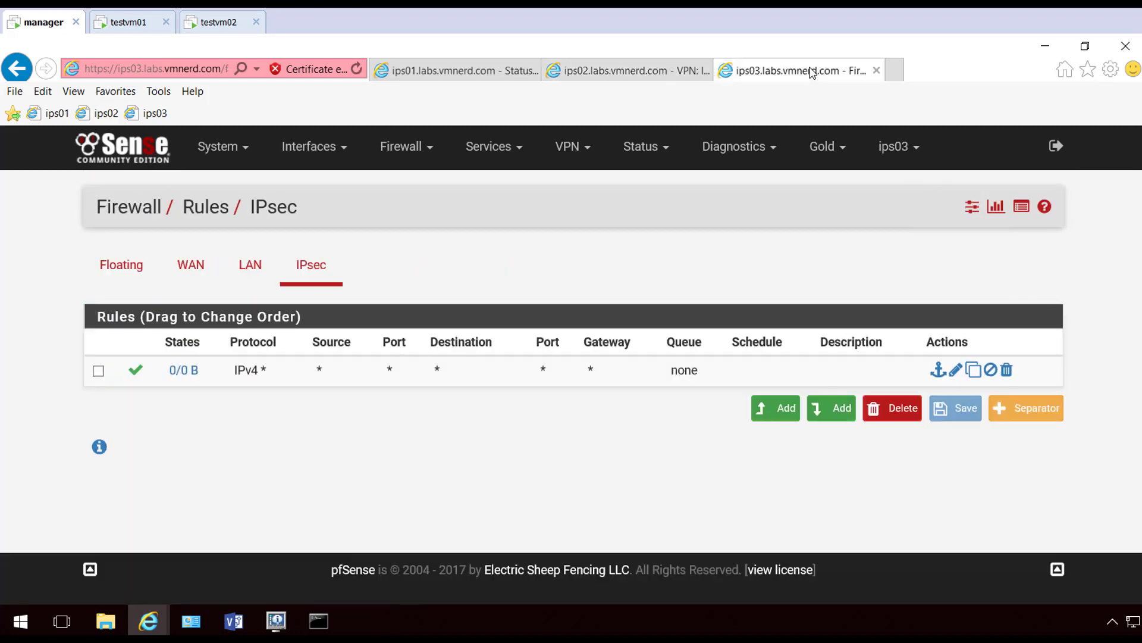
{"action": "left_click", "coordinate": [580, 156]}
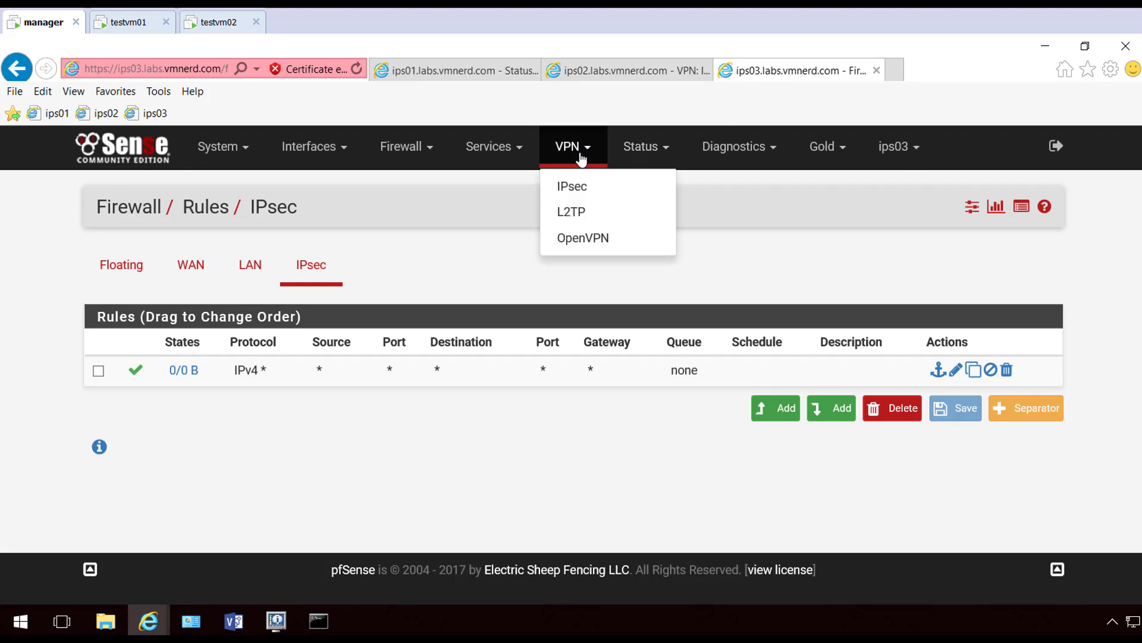
{"action": "left_click", "coordinate": [573, 186]}
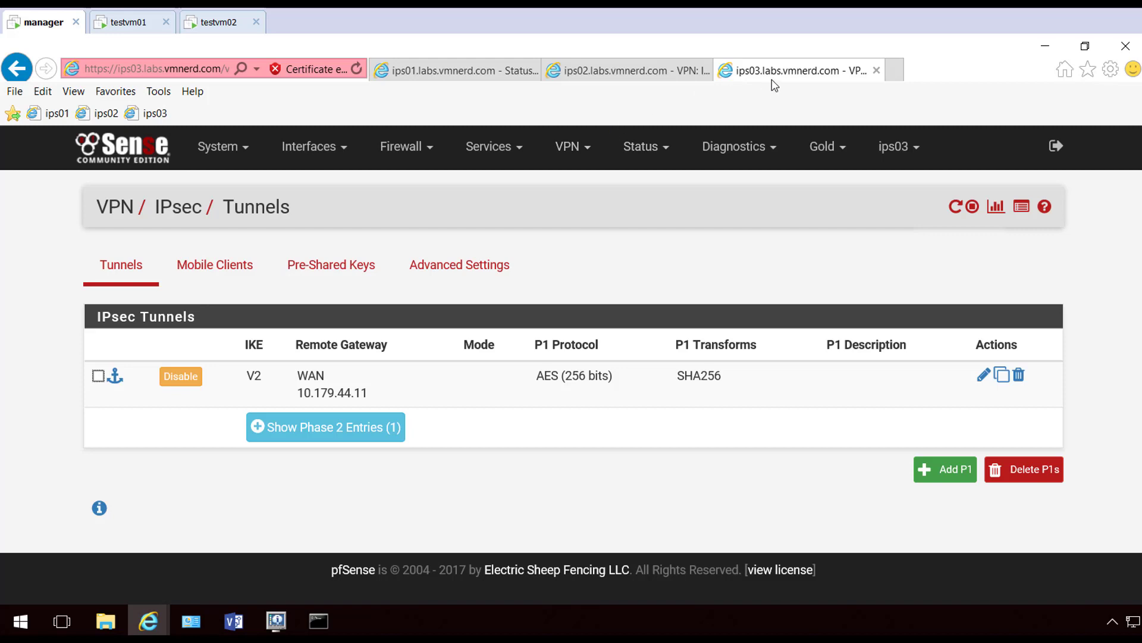
{"action": "left_click", "coordinate": [950, 474]}
{"action": "scroll", "coordinate": [452, 318], "scroll_direction": "down", "scroll_amount": 3}
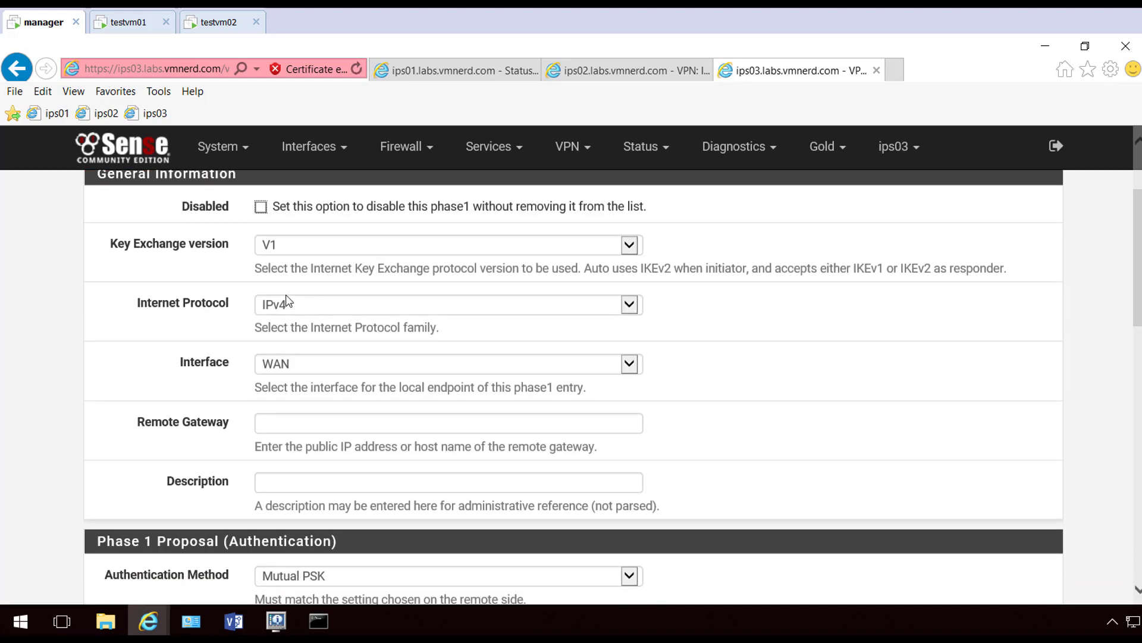
{"action": "left_click", "coordinate": [319, 247]}
{"action": "left_click", "coordinate": [319, 258]}
Set the remote gateway to 10.179.44.12 and paste in the pre-shared key
{"action": "left_click", "coordinate": [297, 423]}
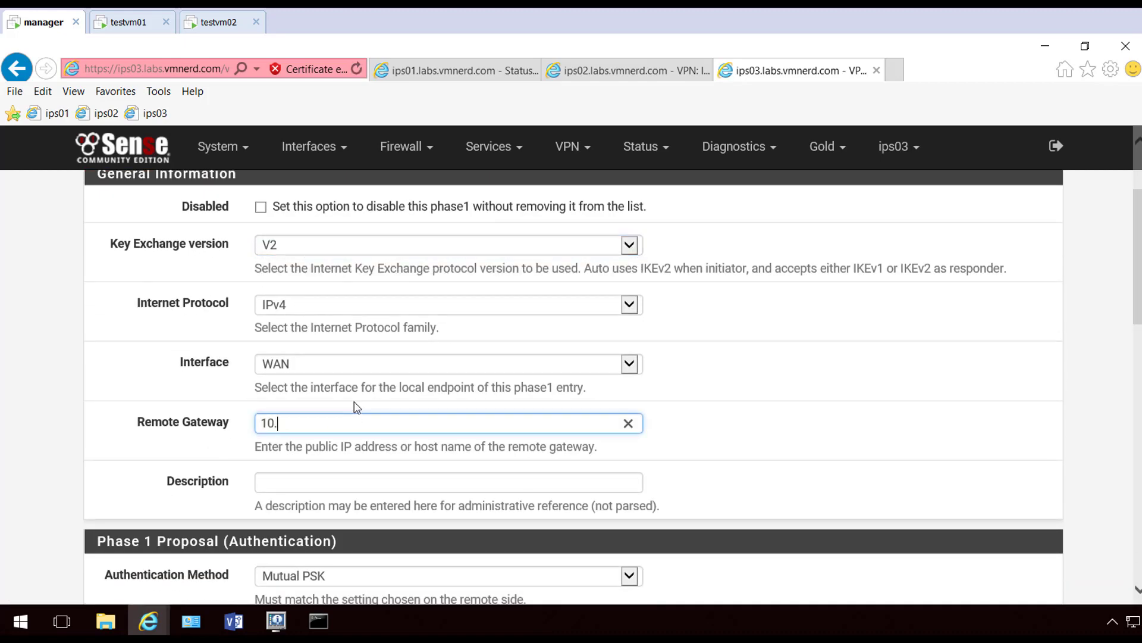
{"action": "type", "text": "10.179.44.12"}
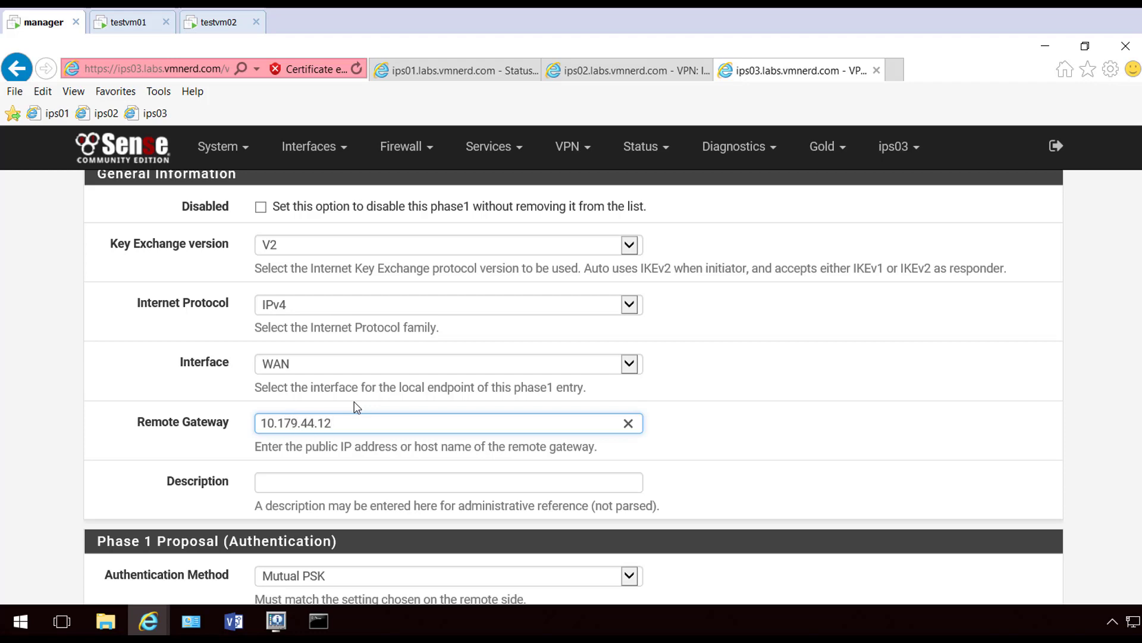
{"action": "scroll", "coordinate": [356, 407], "scroll_direction": "down", "scroll_amount": 5}
{"action": "left_click", "coordinate": [304, 420]}
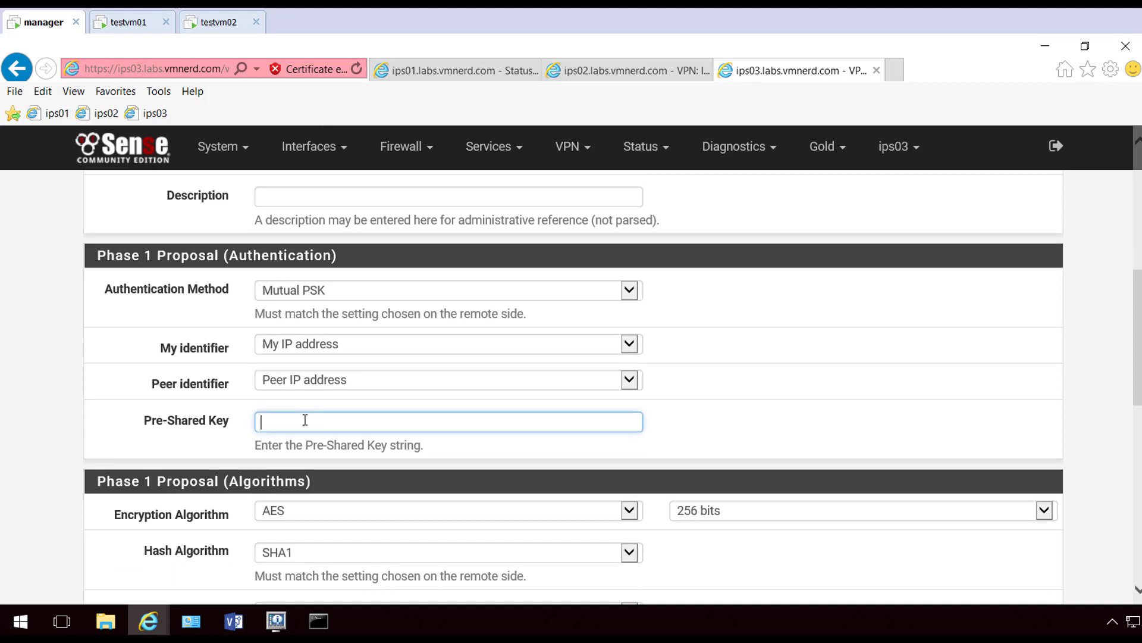
{"action": "type", "text": "PFSensePFSensePFSense"}
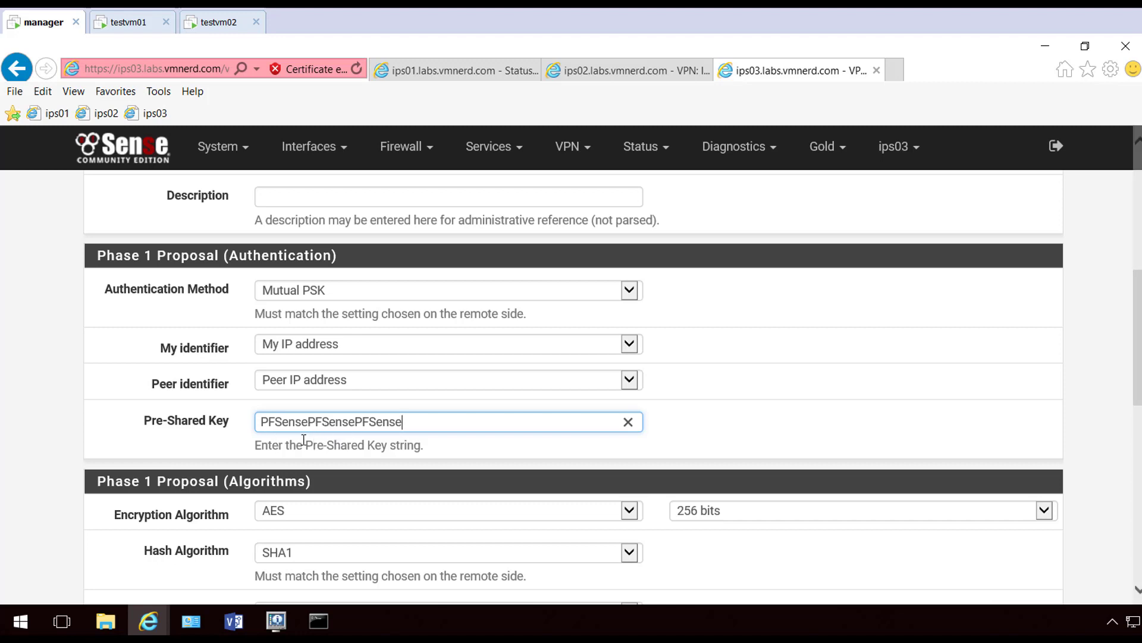
Choose SHA256 hashing and DH group 14 (2048 bit), then save the phase 1
{"action": "scroll", "coordinate": [250, 441], "scroll_direction": "down", "scroll_amount": 1}
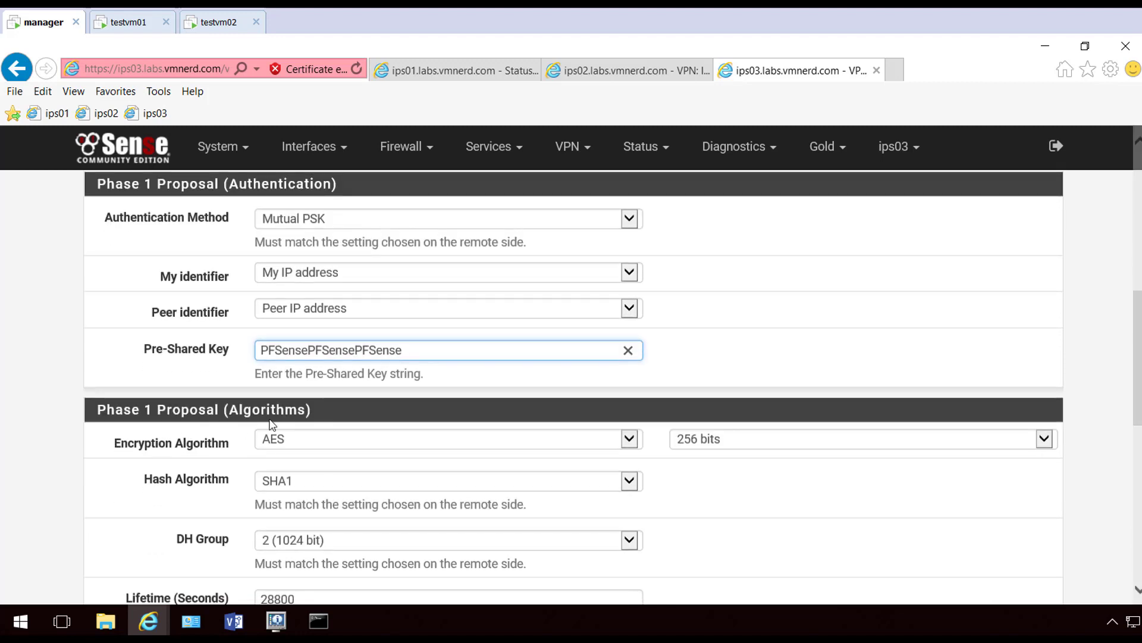
{"action": "left_click", "coordinate": [325, 489]}
{"action": "left_click", "coordinate": [320, 496]}
{"action": "scroll", "coordinate": [204, 510], "scroll_direction": "down", "scroll_amount": 2}
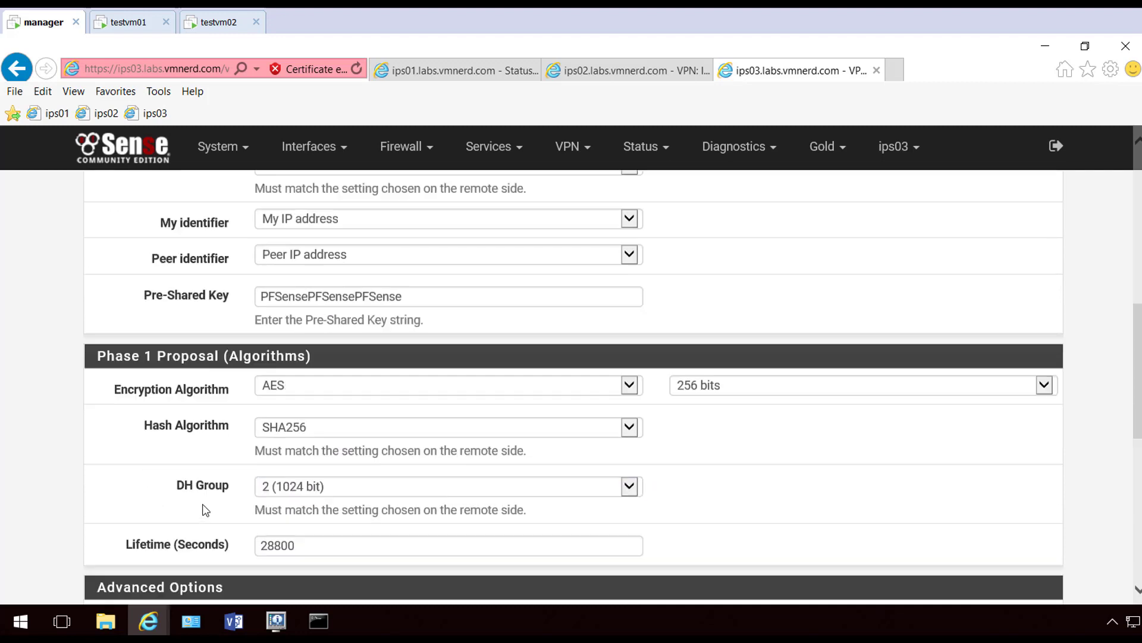
{"action": "left_click", "coordinate": [363, 401]}
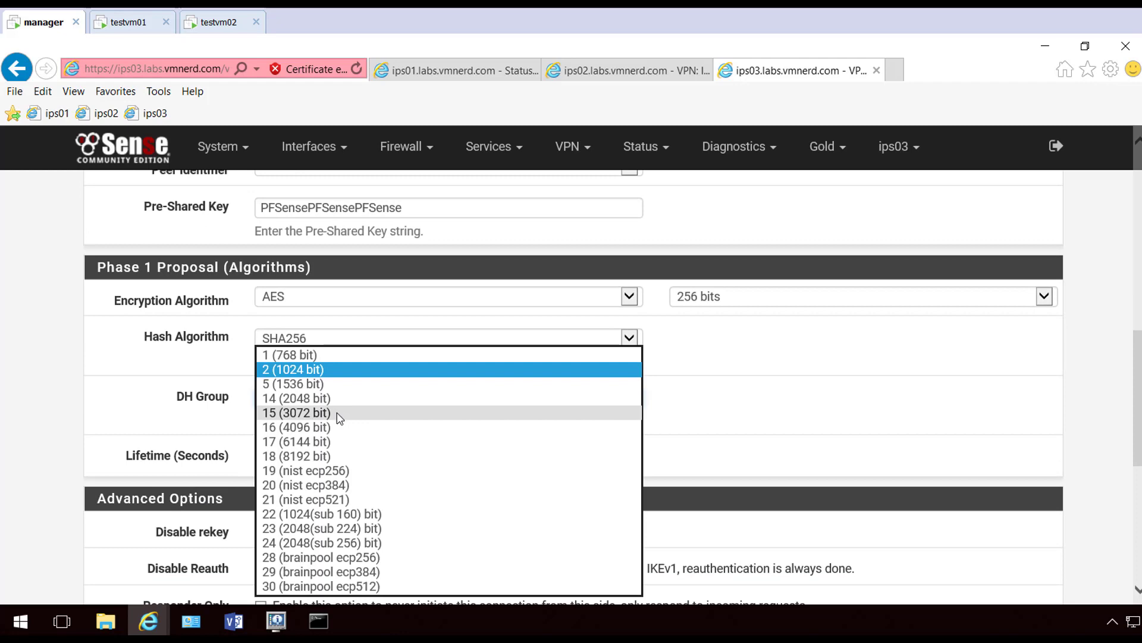
{"action": "left_click", "coordinate": [339, 399]}
{"action": "scroll", "coordinate": [152, 430], "scroll_direction": "down", "scroll_amount": 6}
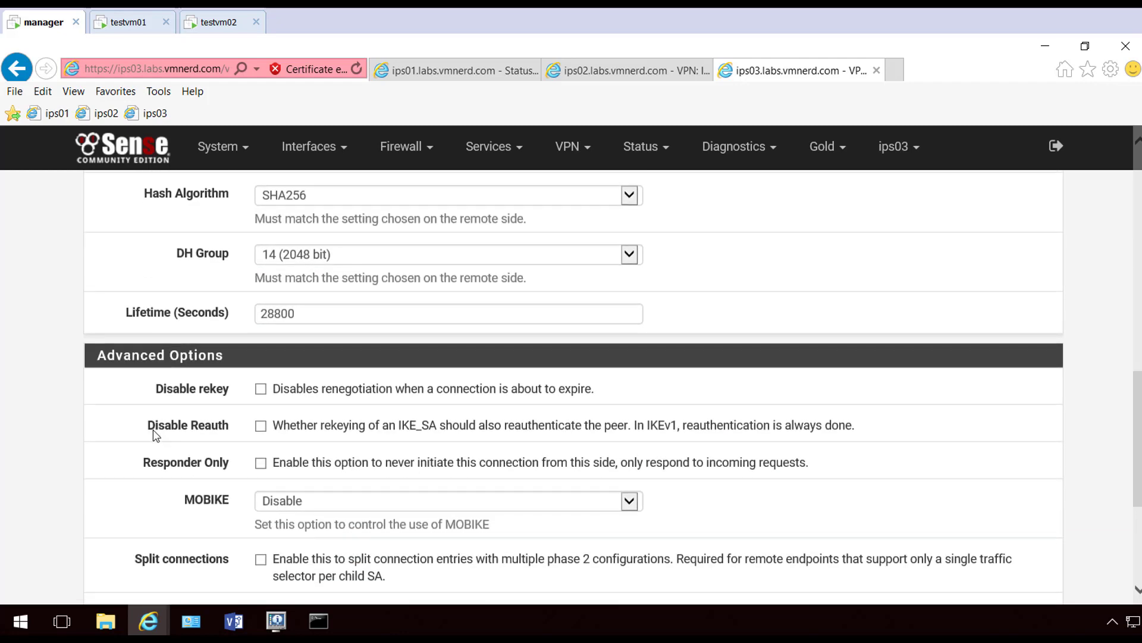
{"action": "left_click", "coordinate": [292, 511]}
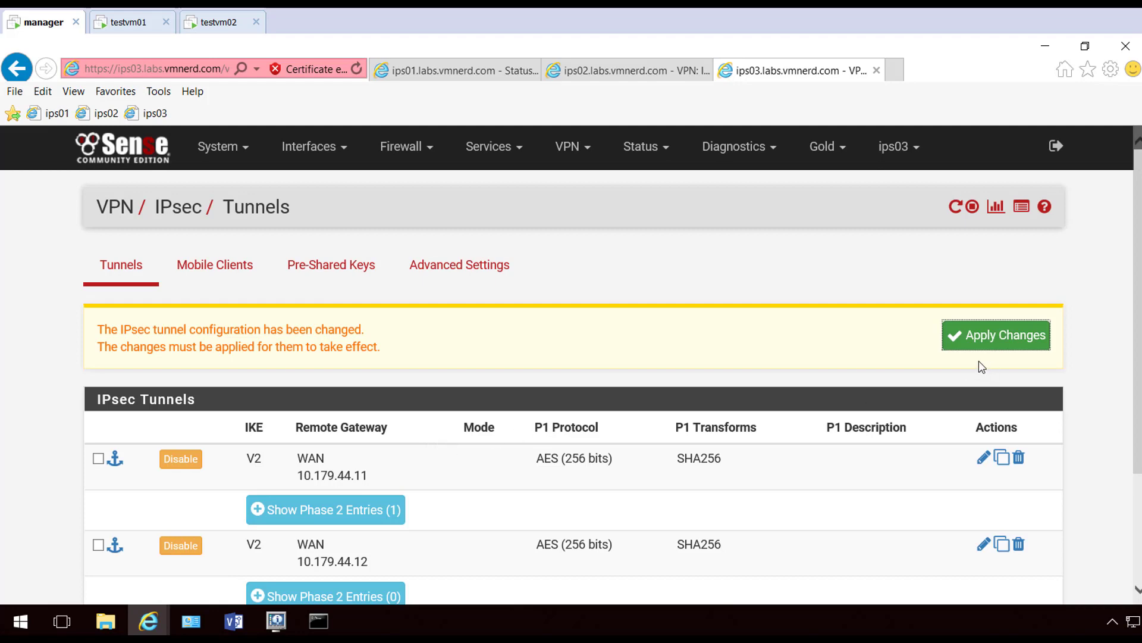
{"action": "scroll", "coordinate": [607, 438], "scroll_direction": "down", "scroll_amount": 3}
Add a phase 2 entry to the 10.179.44.12 tunnel with remote network 192.168.12.0/24
{"action": "left_click", "coordinate": [379, 443]}
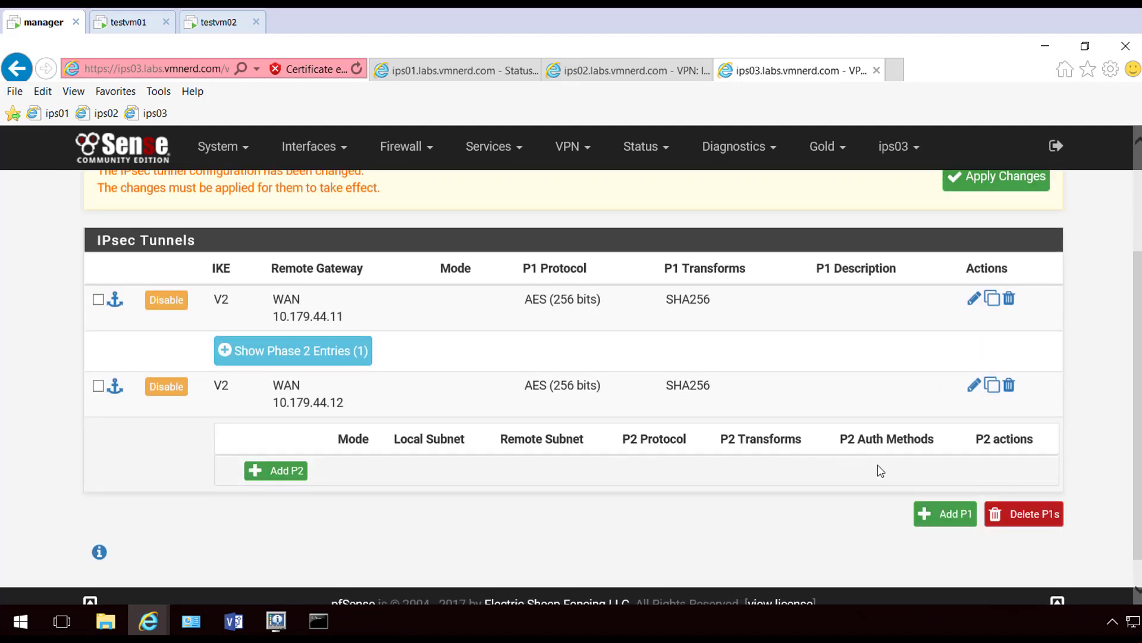
{"action": "left_click", "coordinate": [284, 471]}
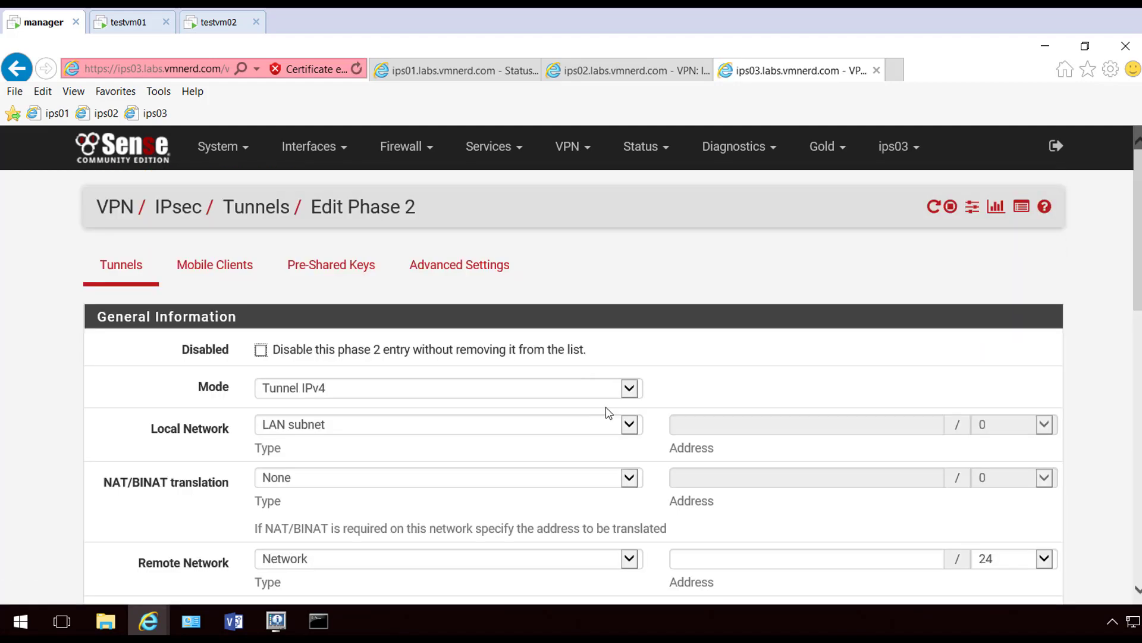
{"action": "scroll", "coordinate": [607, 412], "scroll_direction": "down", "scroll_amount": 3}
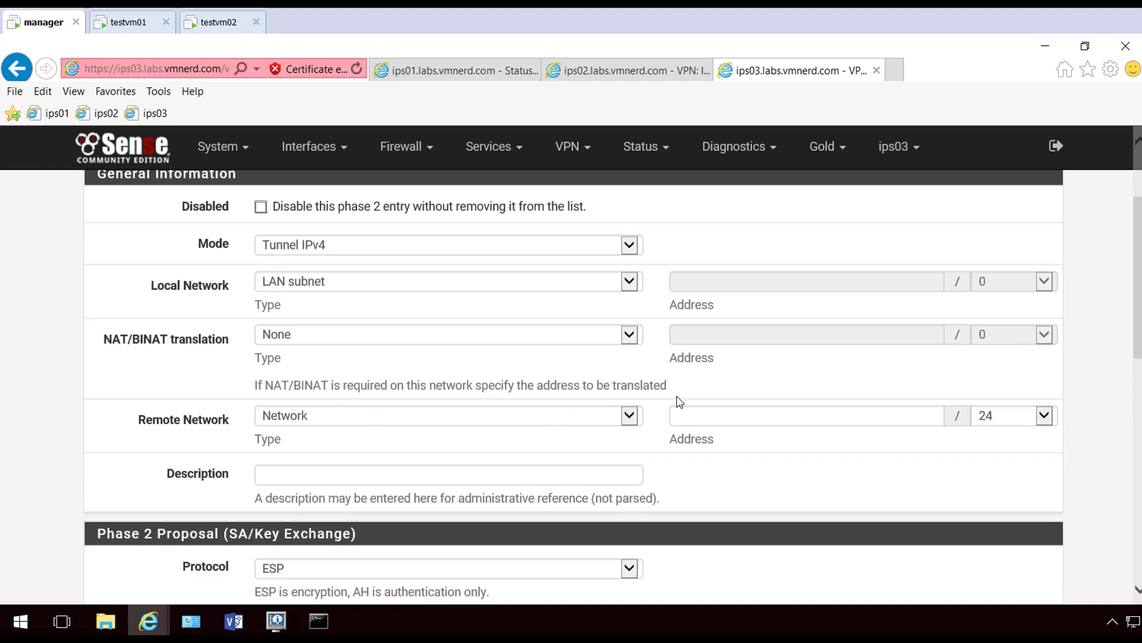
{"action": "left_click", "coordinate": [694, 421]}
{"action": "type", "text": "192."}
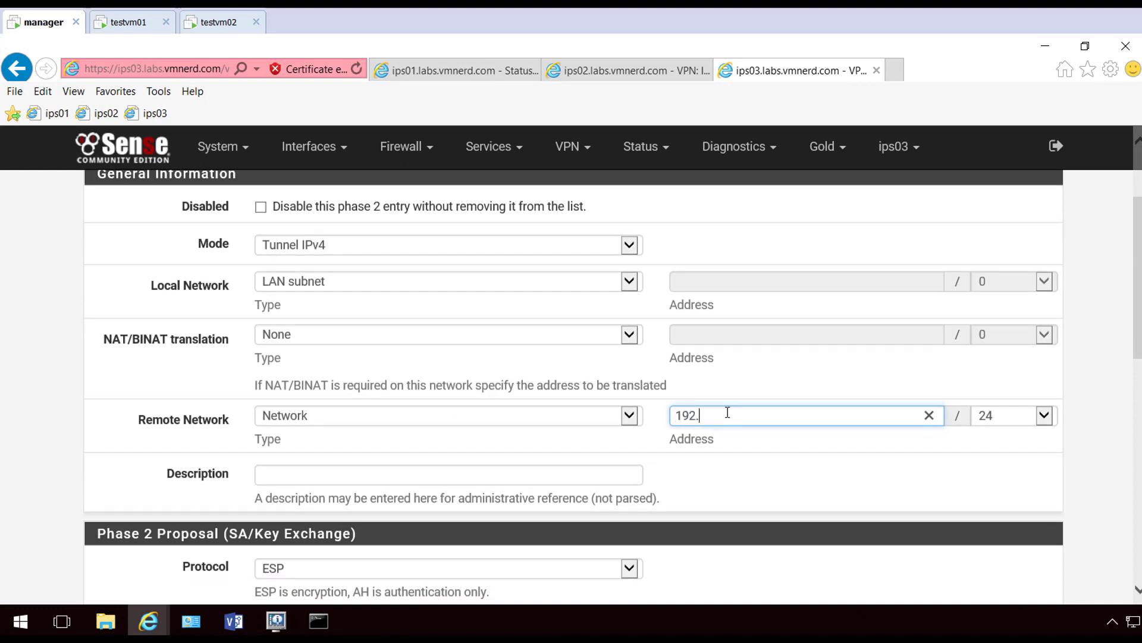
{"action": "type", "text": "168.12"}
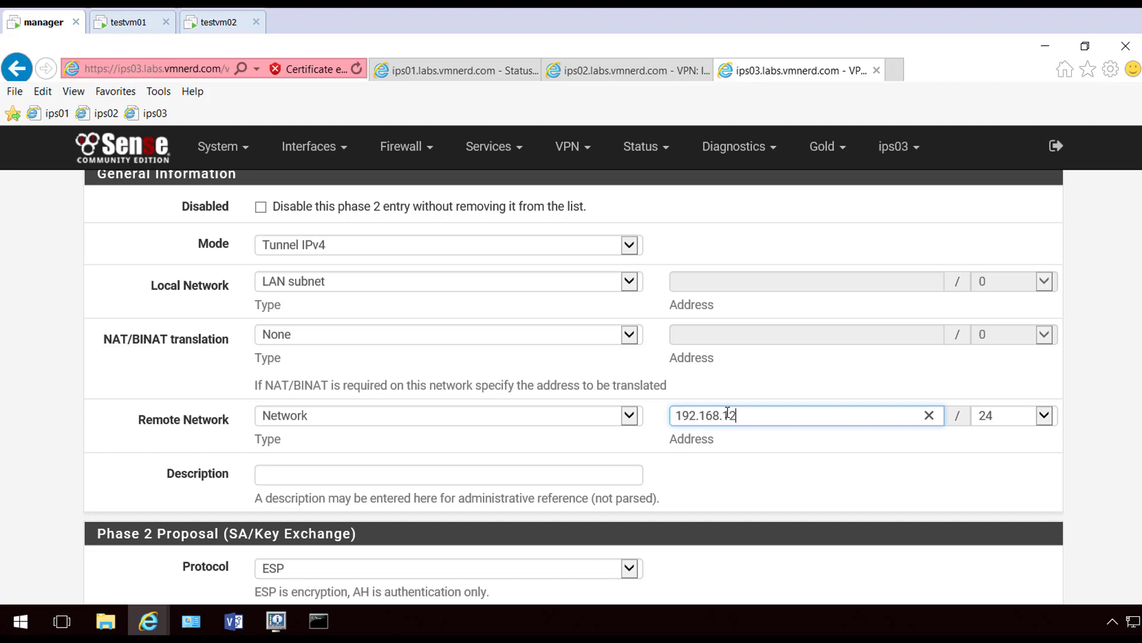
{"action": "type", "text": ".0"}
Use AES256-GCM encryption and SHA256 hashing for phase 2, dropping plain AES and SHA1
{"action": "scroll", "coordinate": [654, 428], "scroll_direction": "down", "scroll_amount": 2}
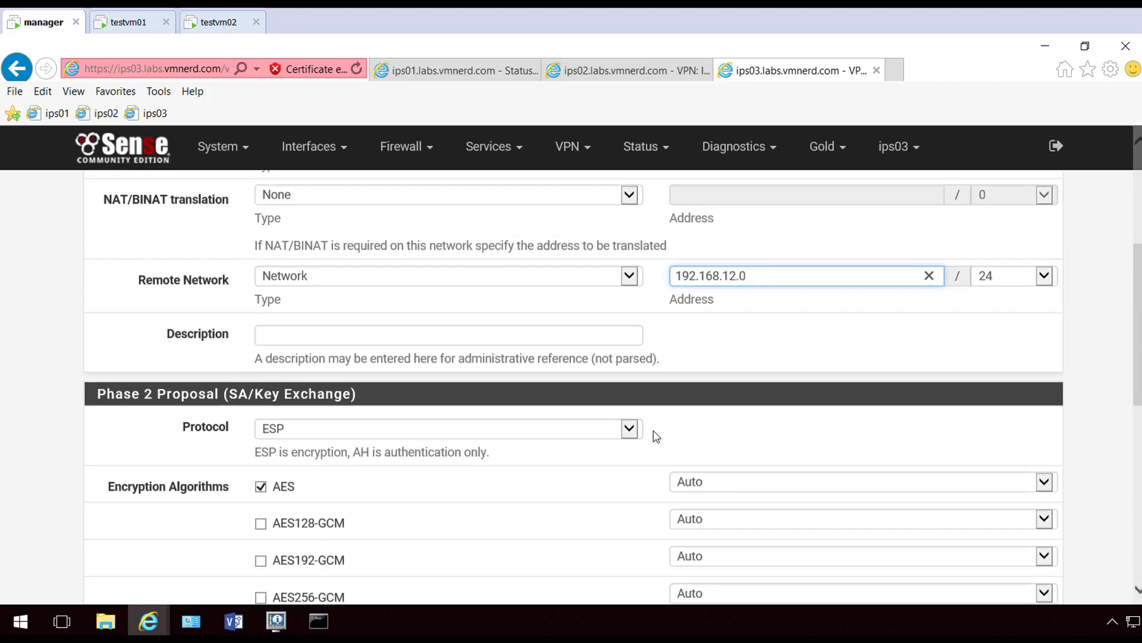
{"action": "left_click", "coordinate": [261, 482]}
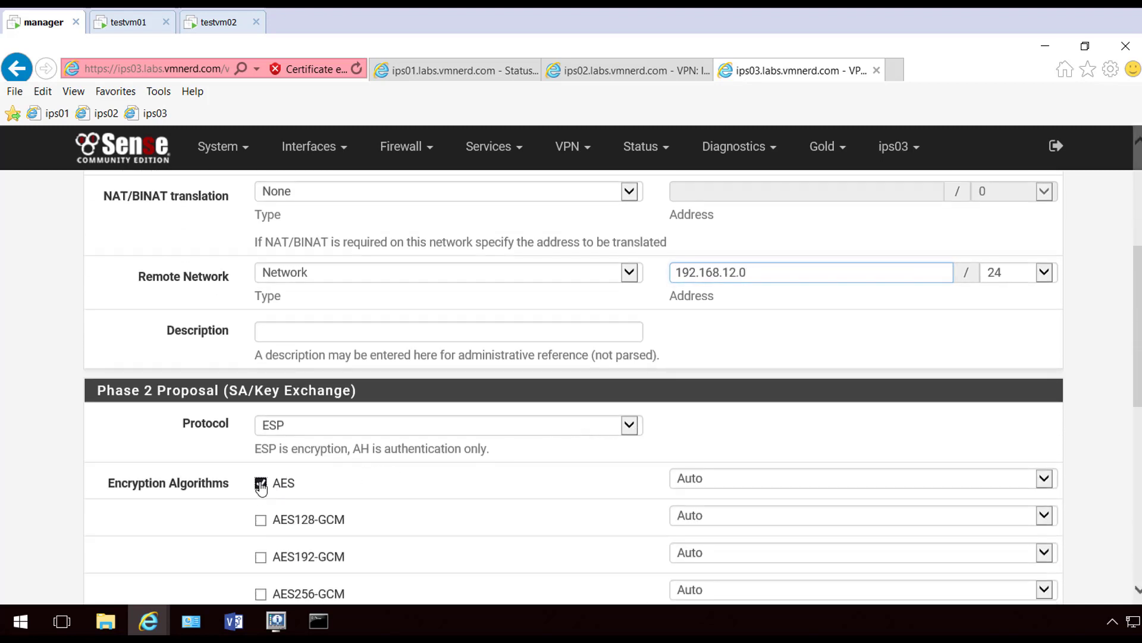
{"action": "scroll", "coordinate": [283, 457], "scroll_direction": "down", "scroll_amount": 2}
{"action": "left_click", "coordinate": [283, 457]}
{"action": "scroll", "coordinate": [426, 433], "scroll_direction": "down", "scroll_amount": 4}
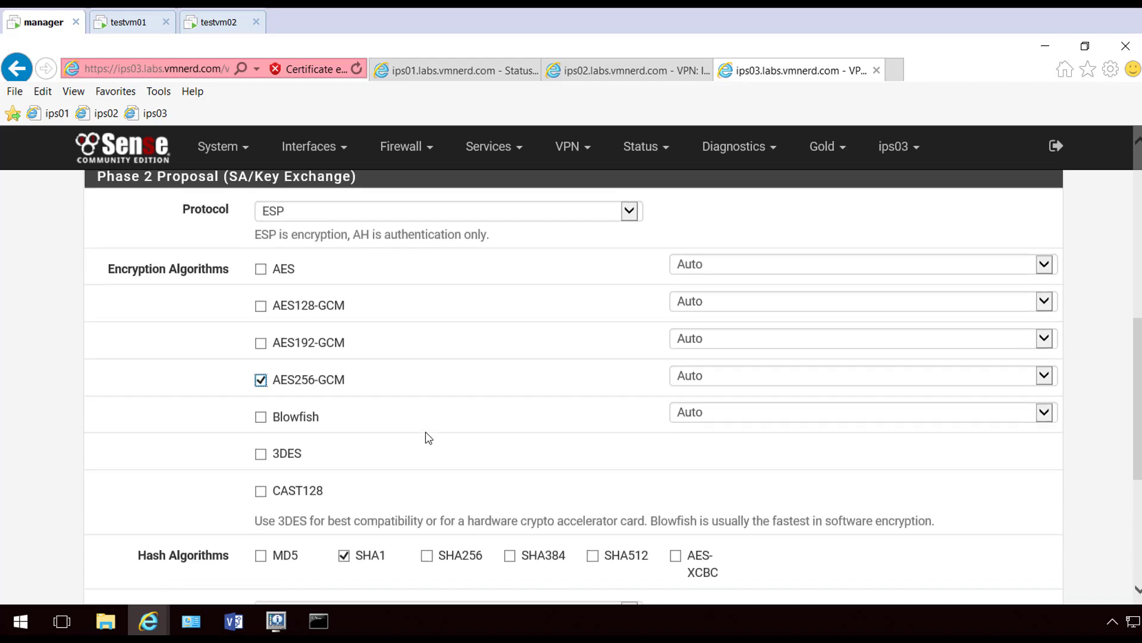
{"action": "left_click", "coordinate": [429, 344]}
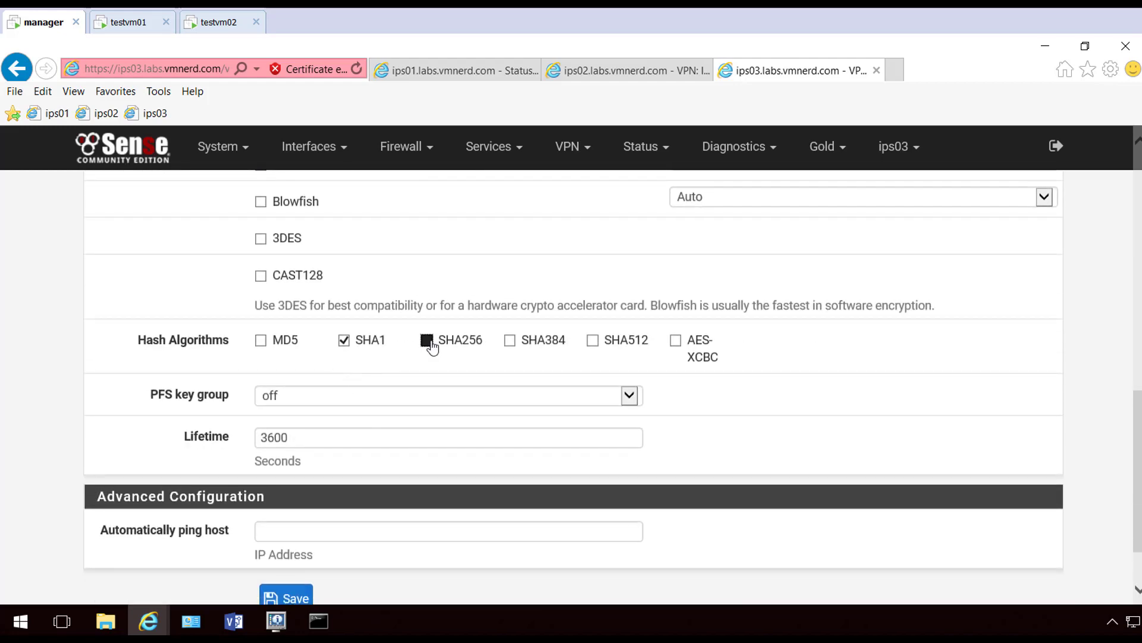
{"action": "left_click", "coordinate": [346, 348]}
Set PFS key group 14 (2048 bit), save the phase 2 entry and apply the changes
{"action": "left_click", "coordinate": [320, 404]}
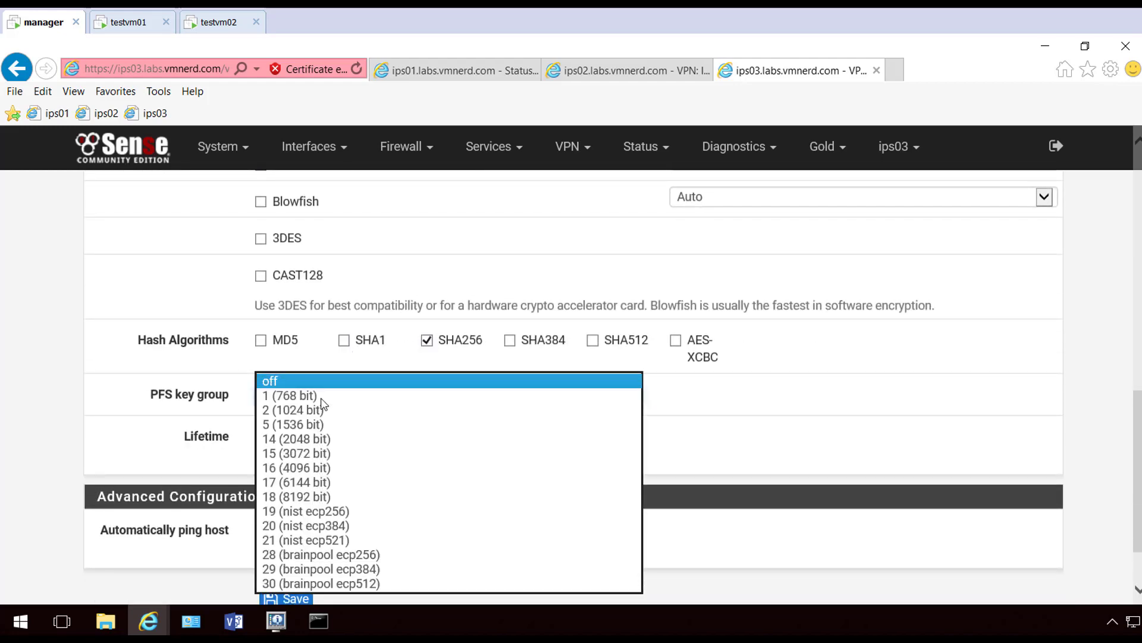
{"action": "left_click", "coordinate": [315, 439]}
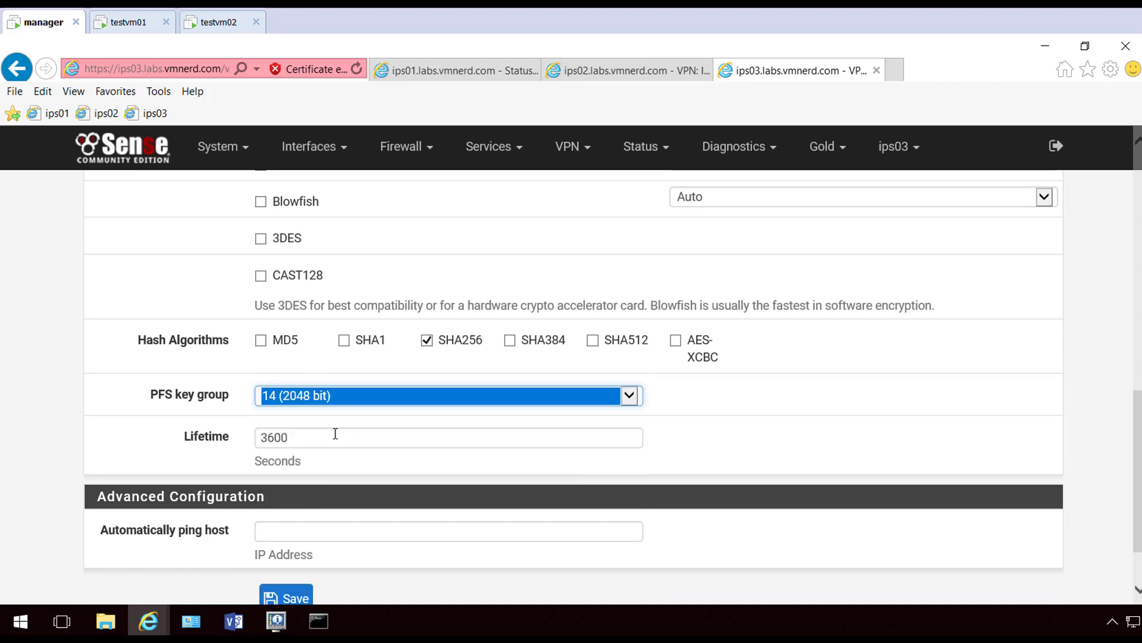
{"action": "left_click", "coordinate": [874, 464]}
{"action": "scroll", "coordinate": [875, 458], "scroll_direction": "down", "scroll_amount": 2}
{"action": "left_click", "coordinate": [287, 511]}
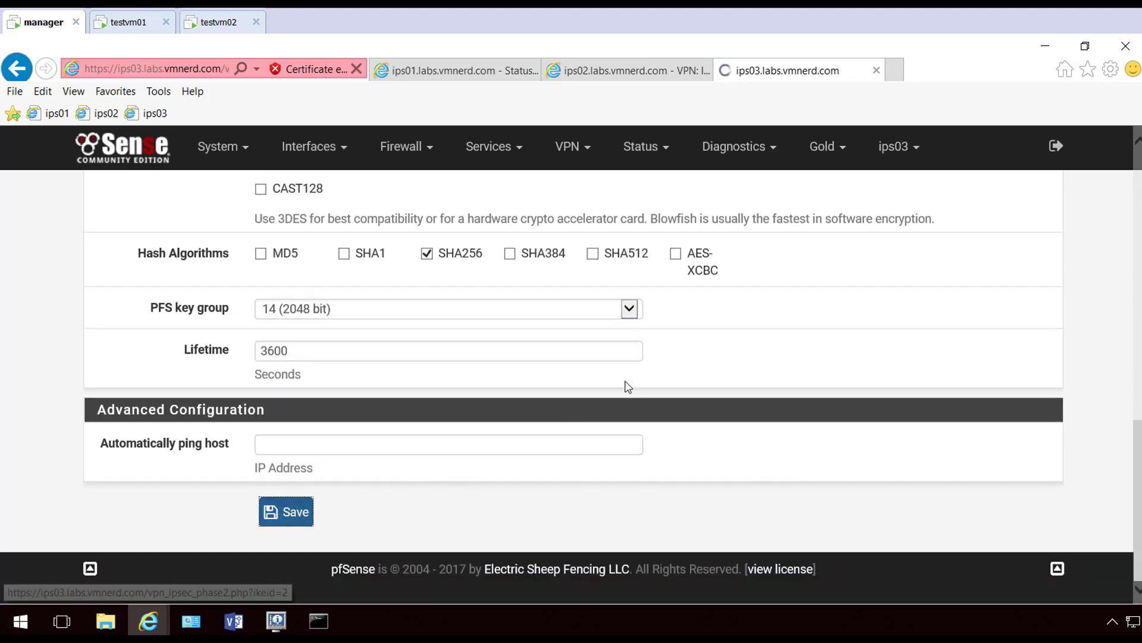
{"action": "left_click", "coordinate": [1011, 338]}
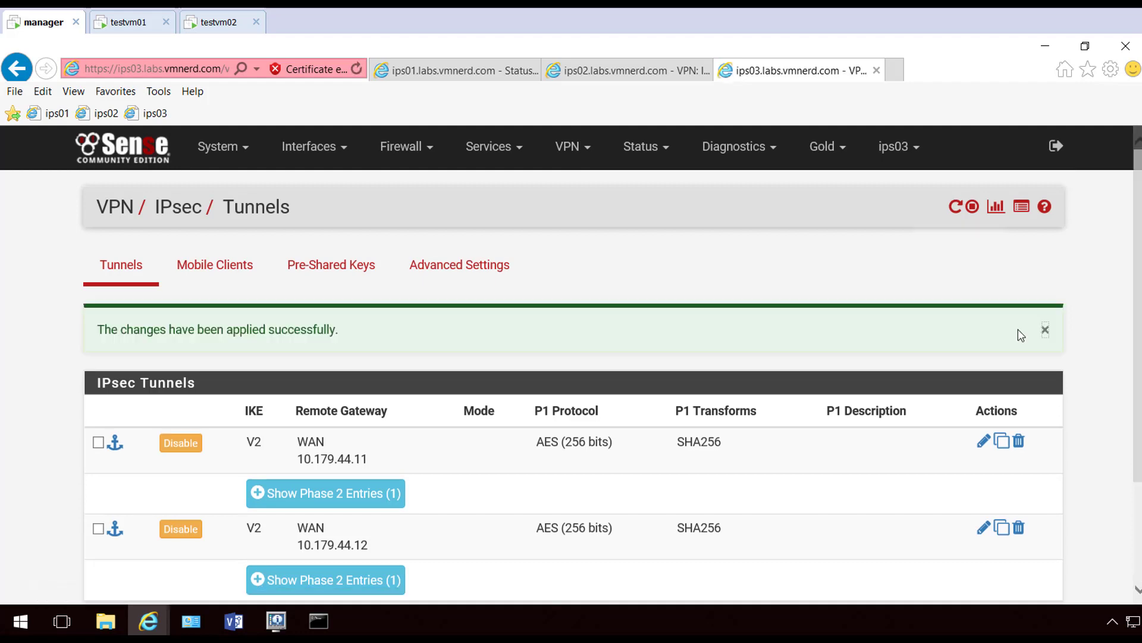
{"action": "left_click", "coordinate": [1044, 335]}
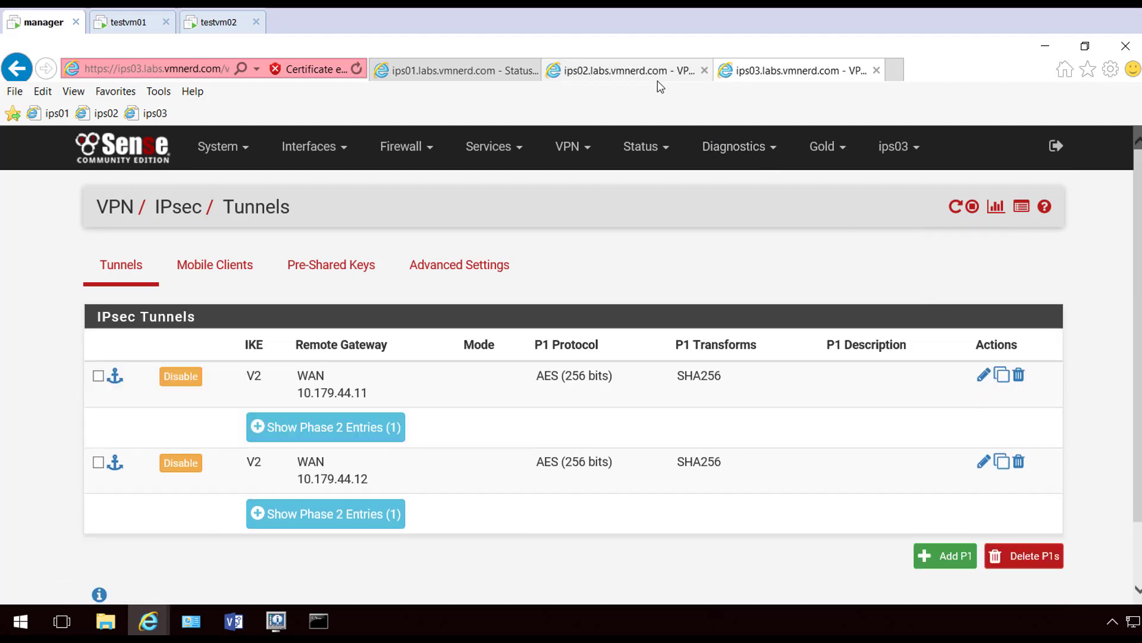
{"action": "left_click", "coordinate": [666, 154]}
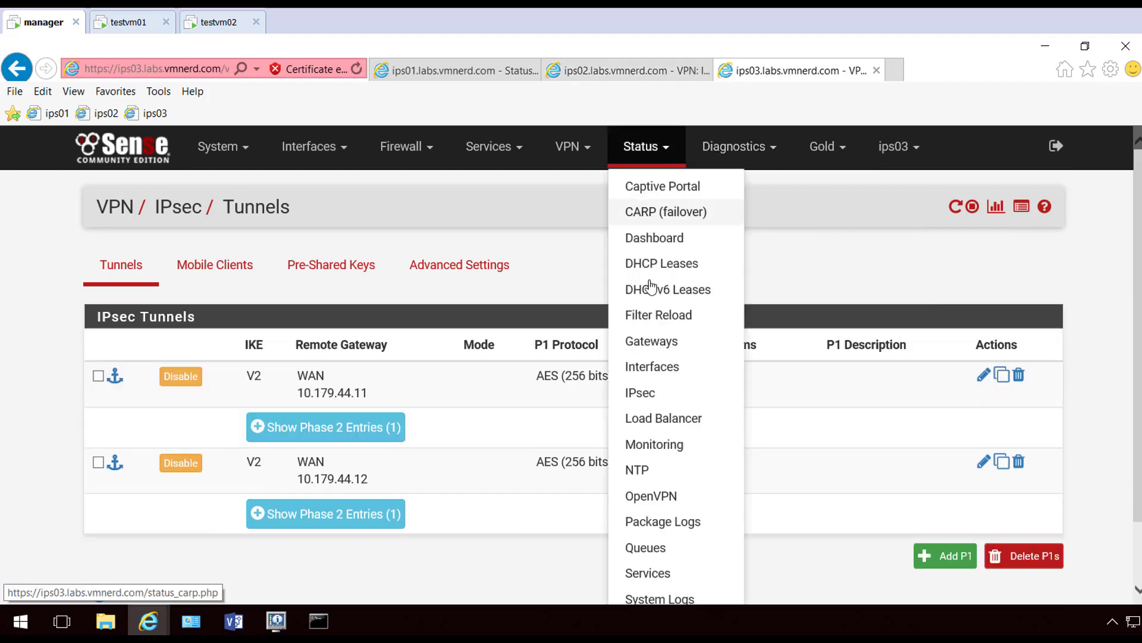
Connect ips03's tunnel to 10.179.44.12 from IPsec status until ESTABLISHED, then go to ips02
{"action": "left_click", "coordinate": [640, 396]}
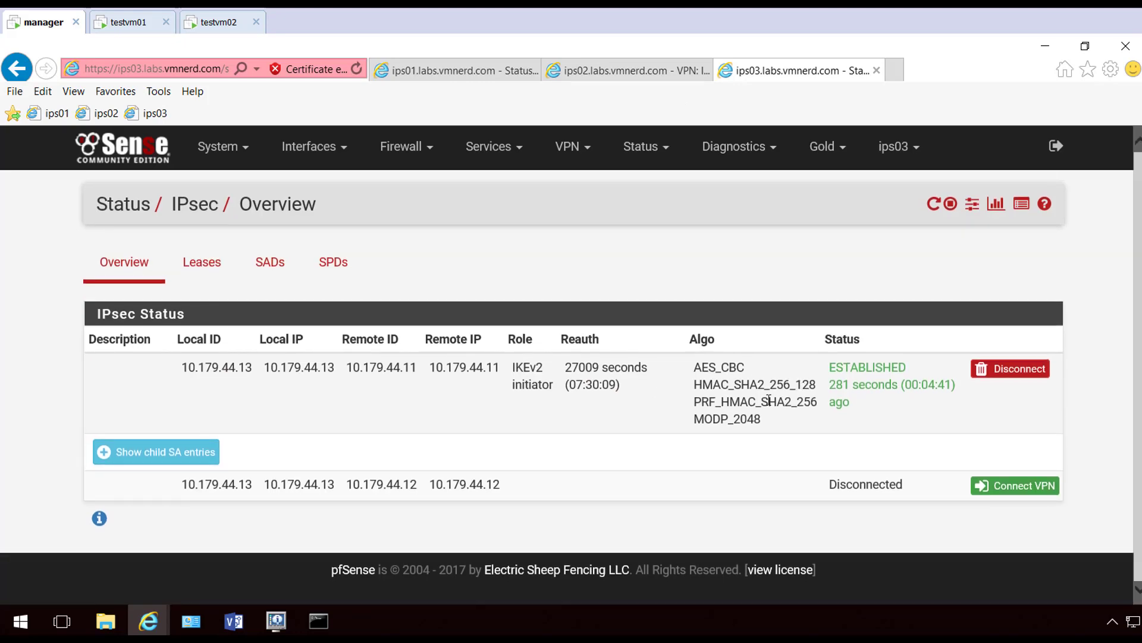
{"action": "left_click", "coordinate": [1018, 486]}
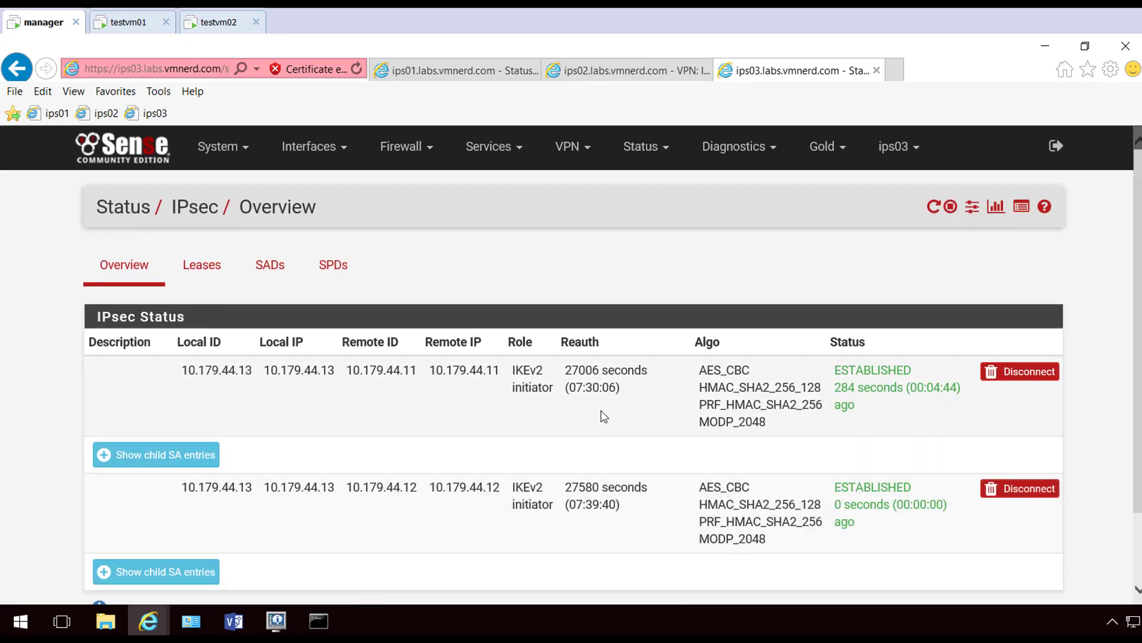
{"action": "left_click", "coordinate": [637, 78]}
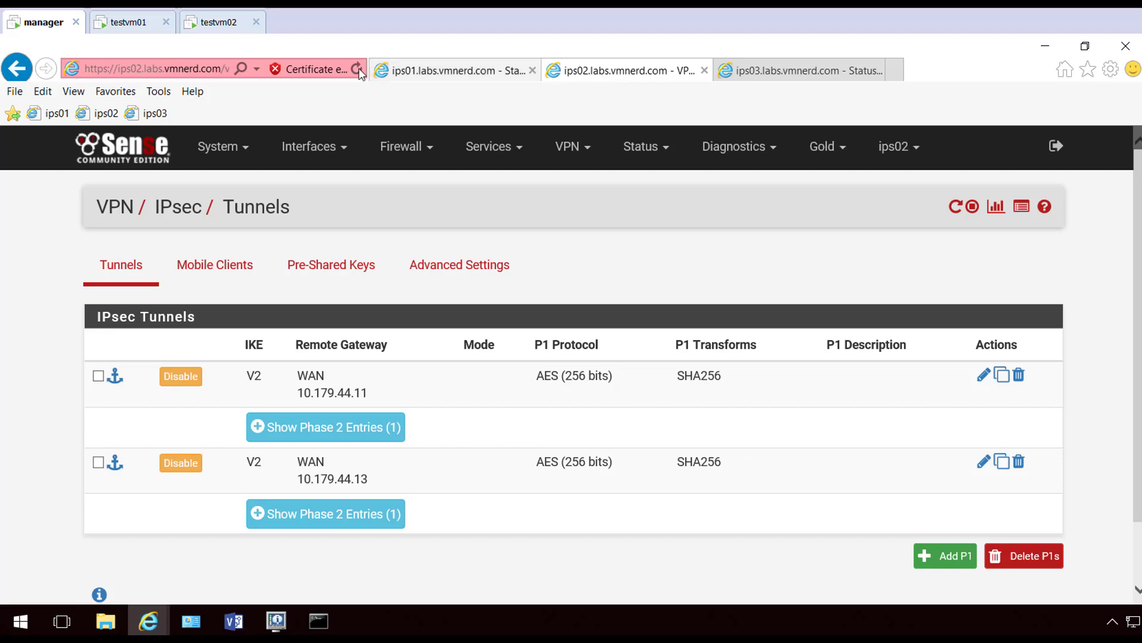
Open an elevated Command Prompt (Admin) on testvm02
{"action": "left_click", "coordinate": [223, 22]}
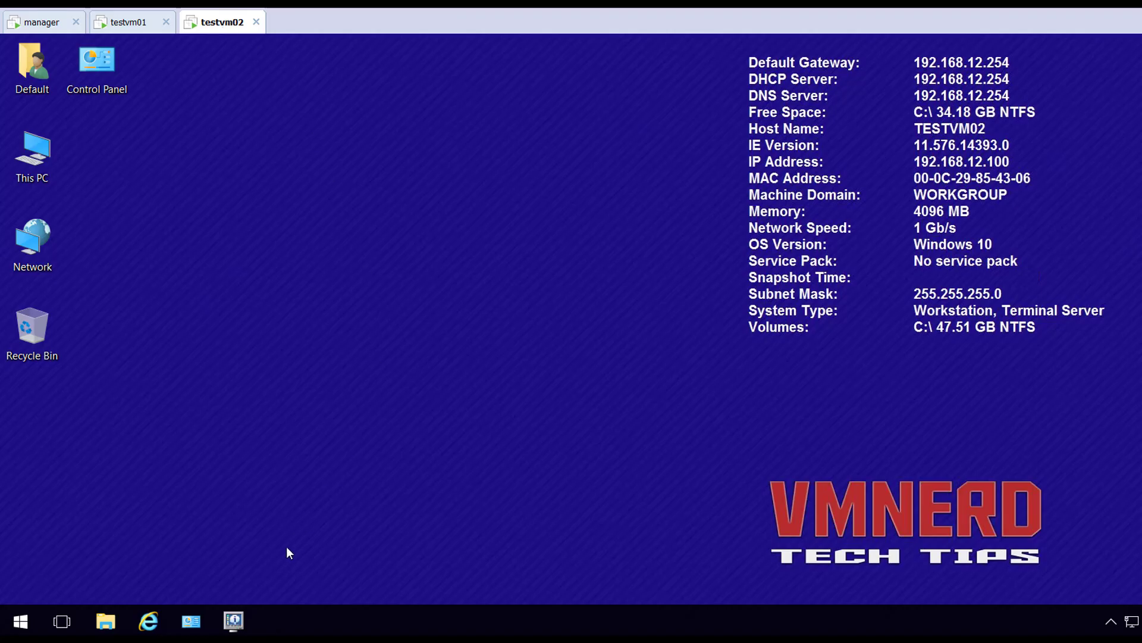
{"action": "right_click", "coordinate": [20, 621]}
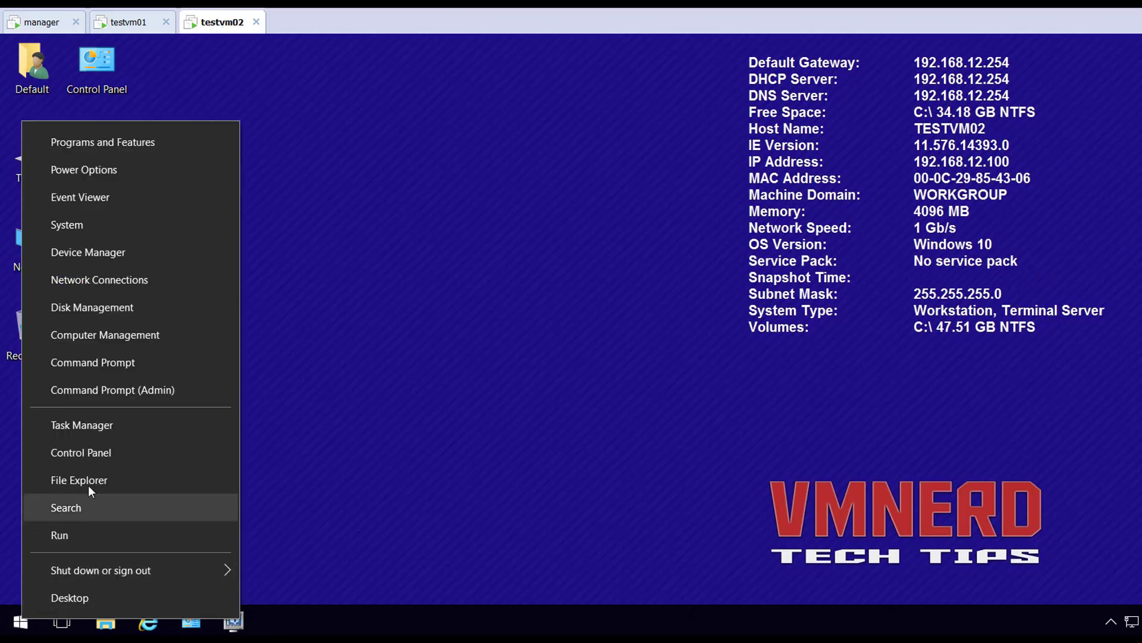
{"action": "left_click", "coordinate": [155, 393]}
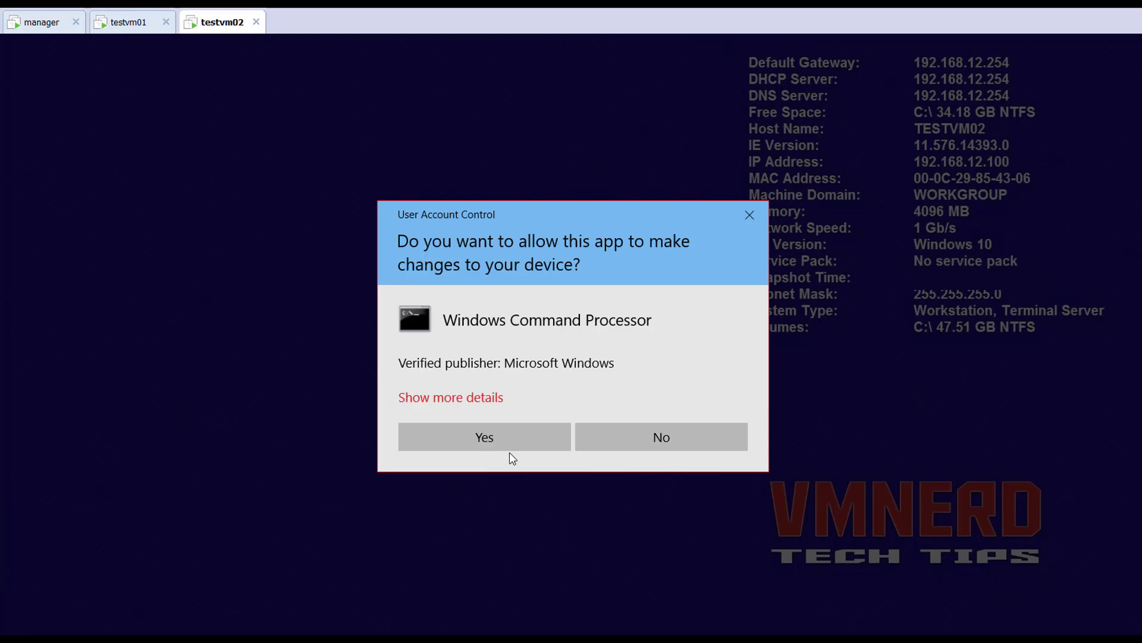
{"action": "left_click", "coordinate": [510, 446]}
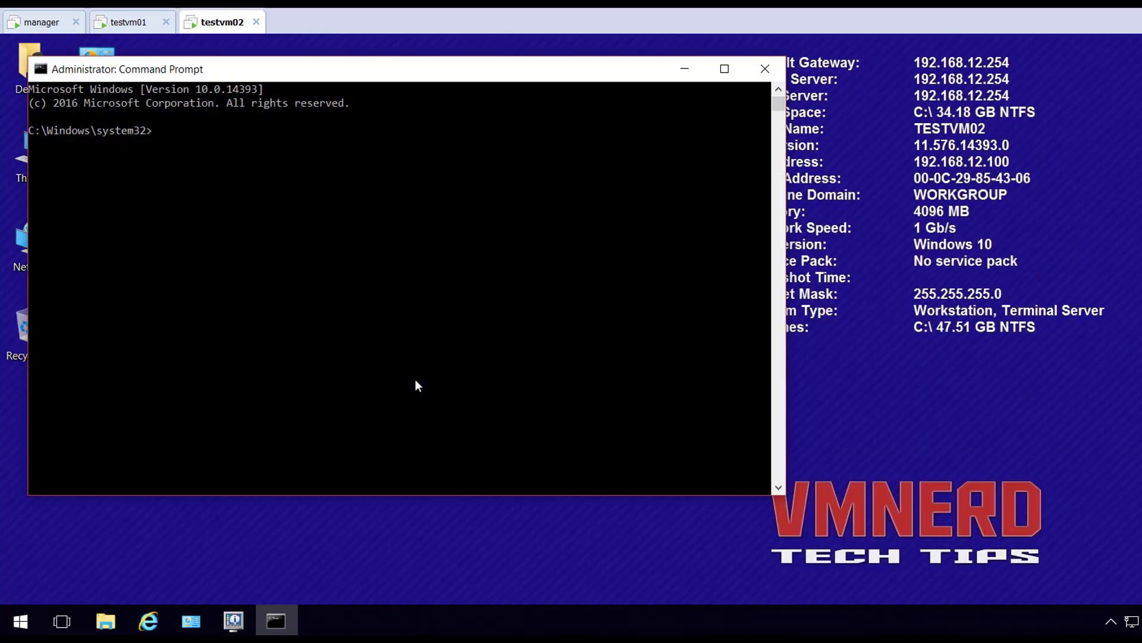
Ping 192.168.13.254 and get four of four replies with 0% loss
{"action": "type", "text": "ping 192.168.13.254"}
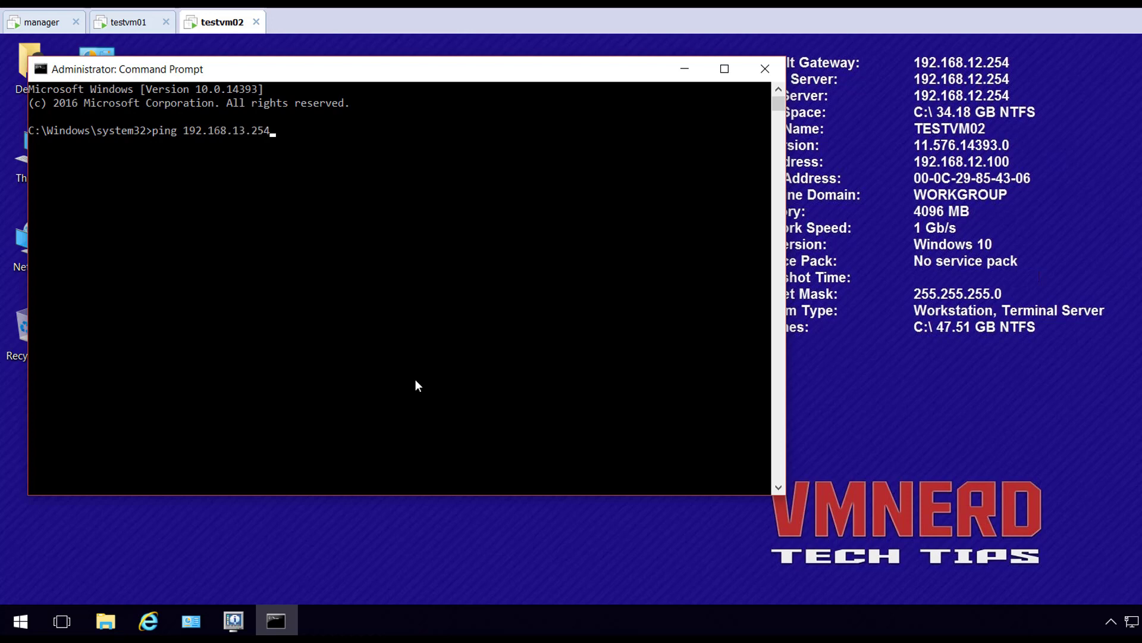
{"action": "key", "text": "Return"}
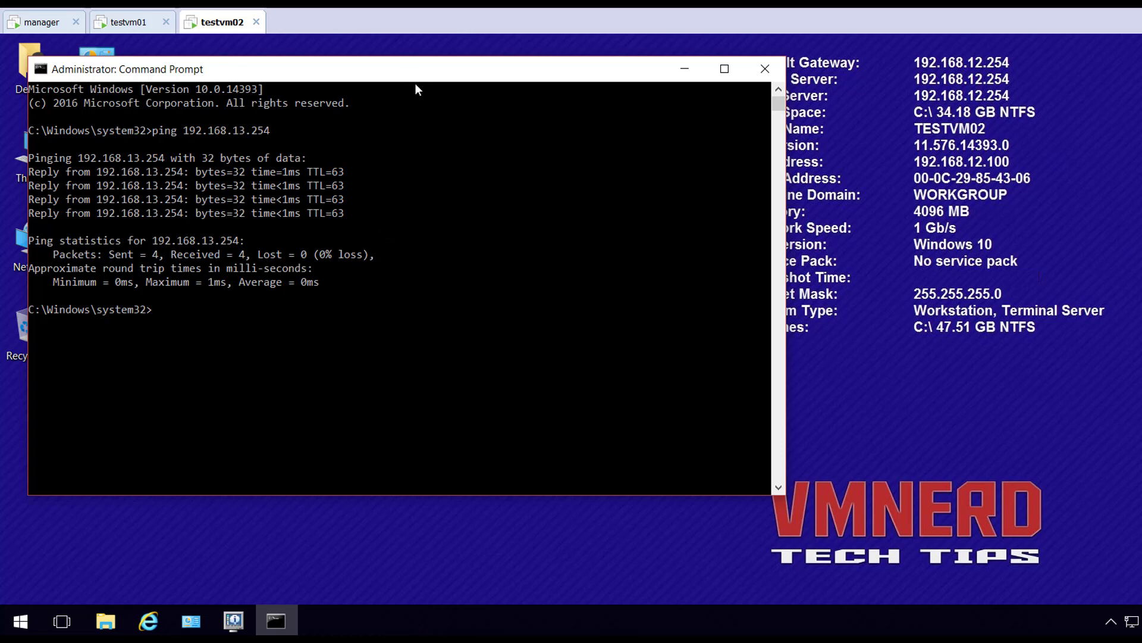
{"action": "mouse_move", "coordinate": [190, 621]}
{"action": "left_click_drag", "start_coordinate": [330, 72], "coordinate": [454, 110]}
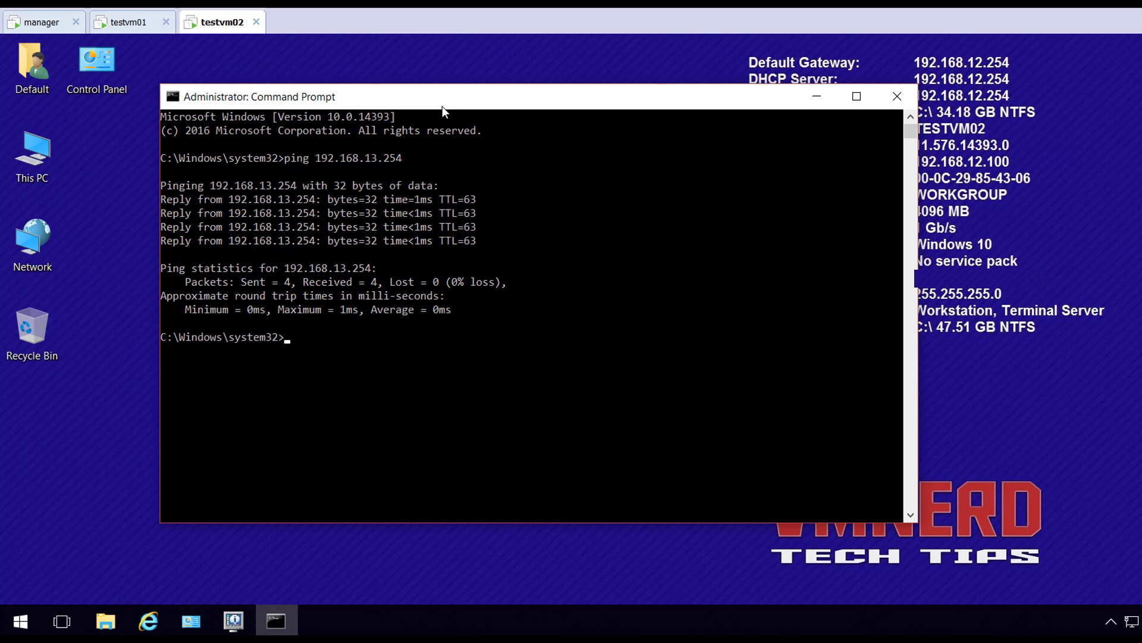
Show ips01's IPsec status with tunnels to 10.179.44.12 and 10.179.44.13 both ESTABLISHED
{"action": "left_click", "coordinate": [51, 31]}
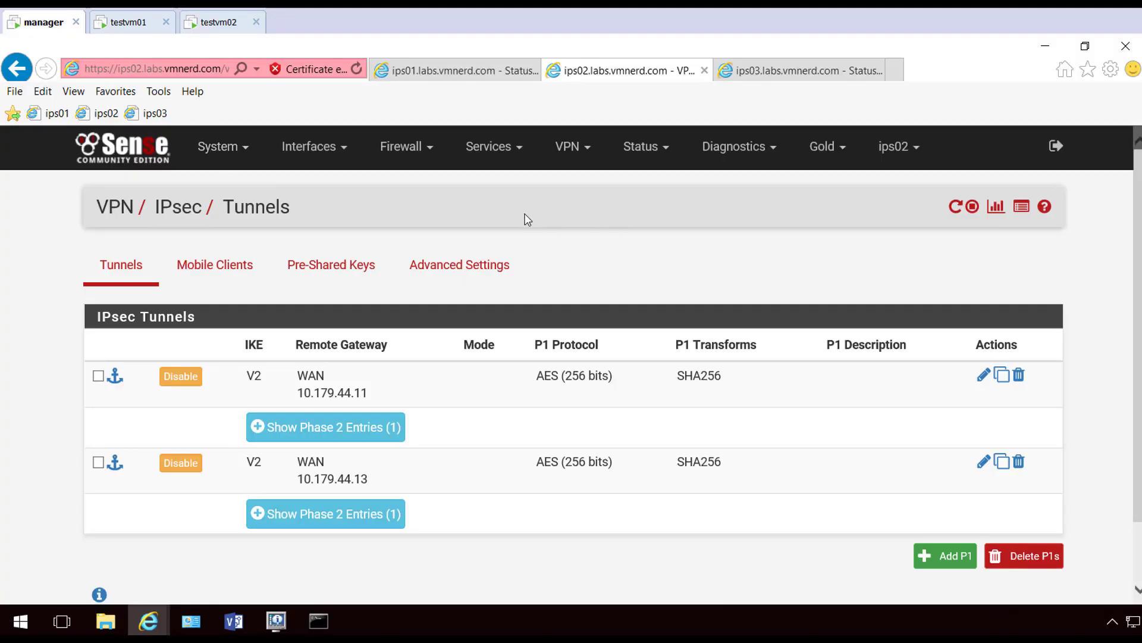
{"action": "left_click", "coordinate": [464, 71]}
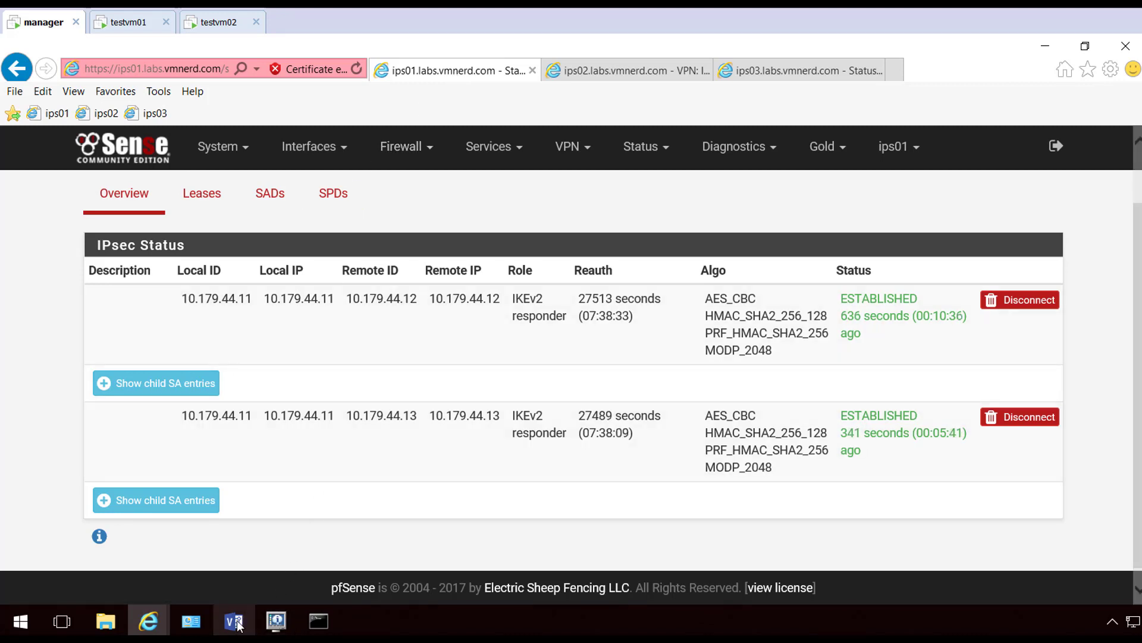
{"action": "right_click", "coordinate": [237, 621]}
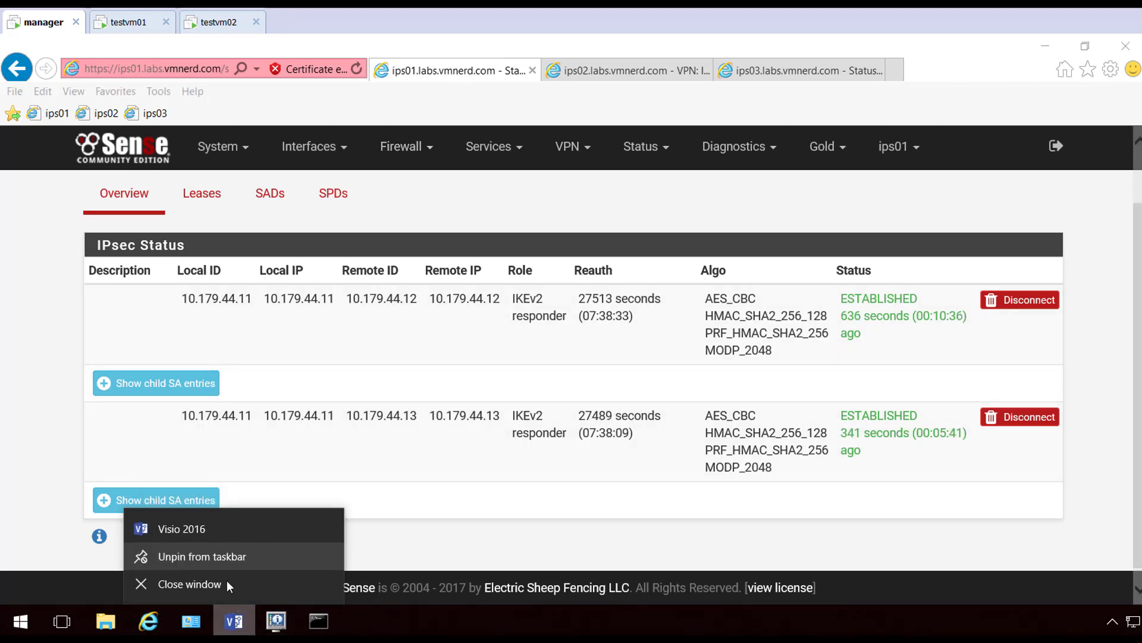
Create a new Blank Drawing (Drawing25) in Visio using US units
{"action": "left_click", "coordinate": [231, 618]}
{"action": "left_click", "coordinate": [241, 622]}
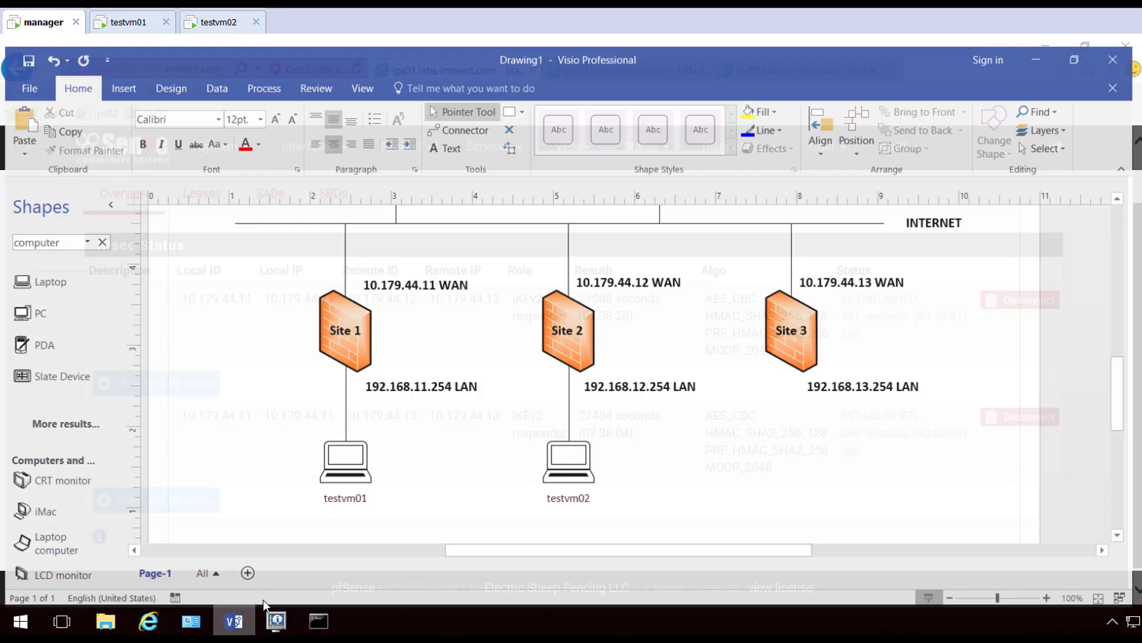
{"action": "left_click", "coordinate": [33, 78]}
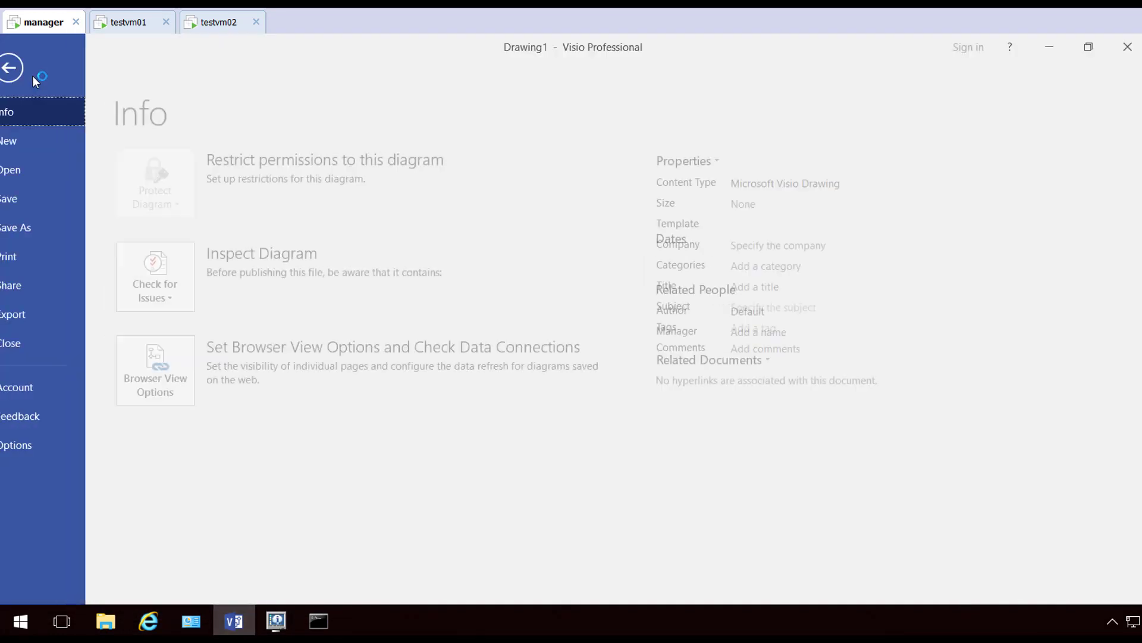
{"action": "left_click", "coordinate": [31, 140]}
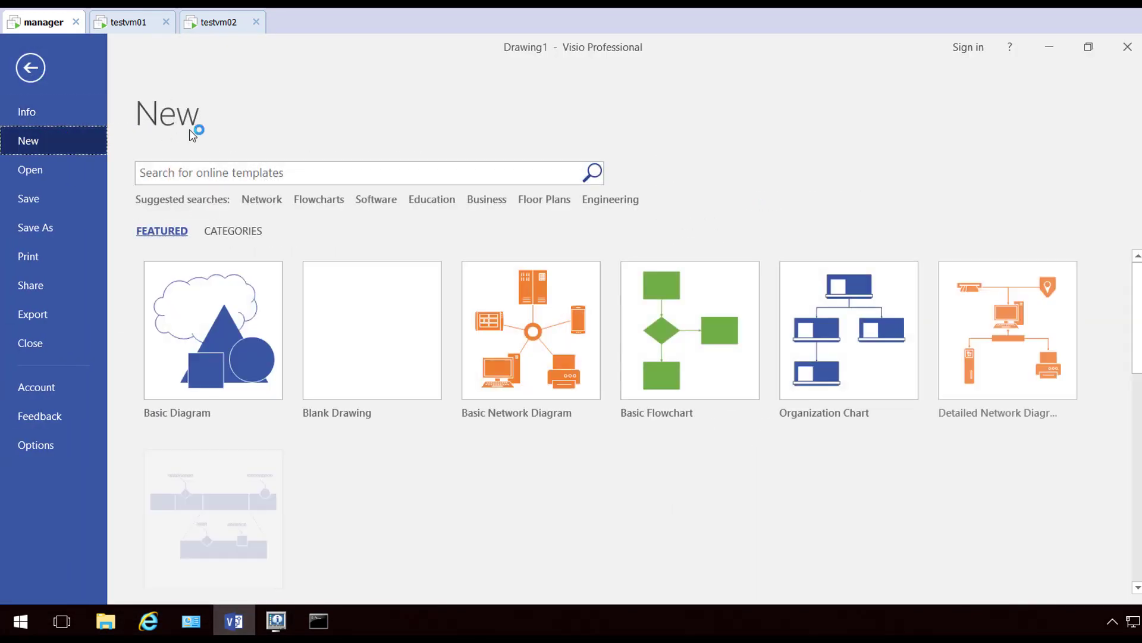
{"action": "left_click", "coordinate": [350, 318]}
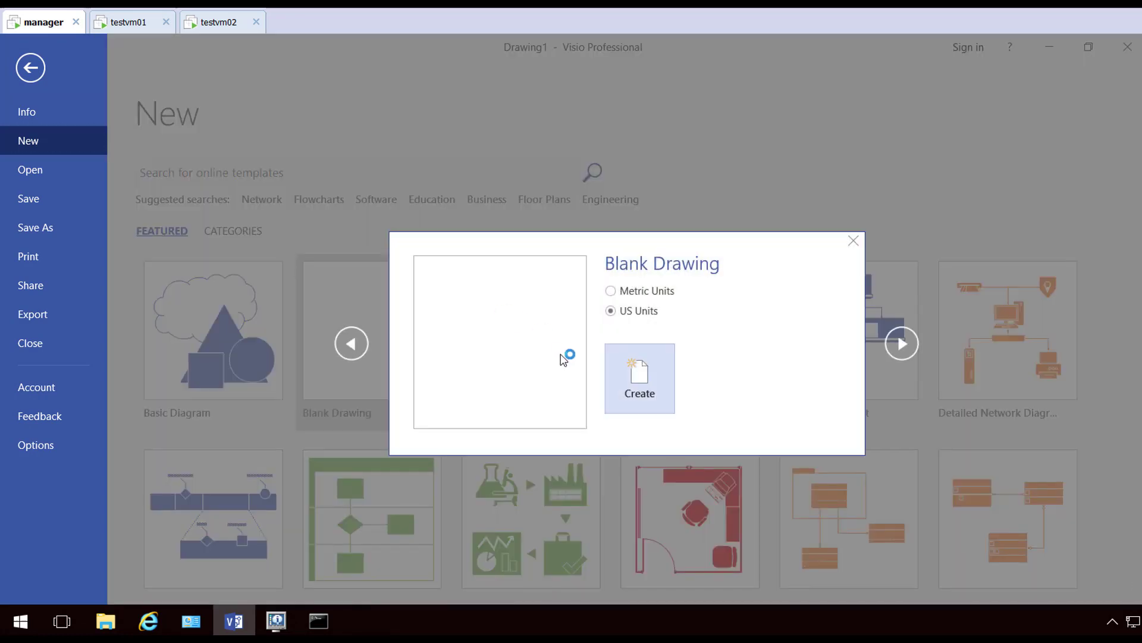
{"action": "left_click", "coordinate": [634, 397]}
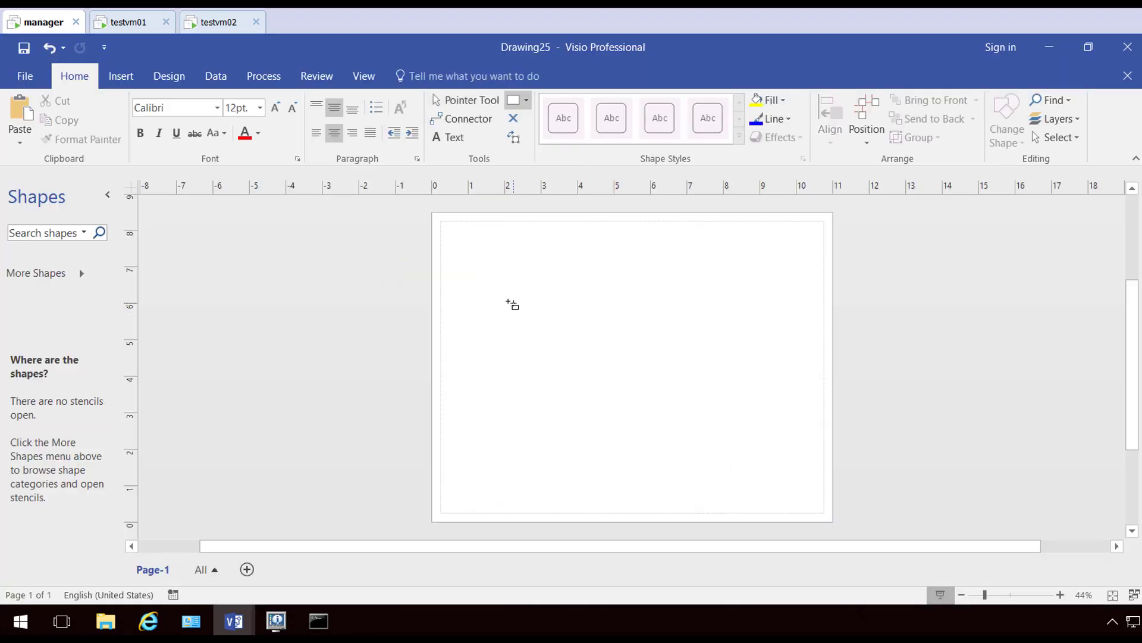
Draw a 2-inch-wide rectangle labelled DNS in bold text
{"action": "left_click_drag", "start_coordinate": [505, 303], "coordinate": [589, 332]}
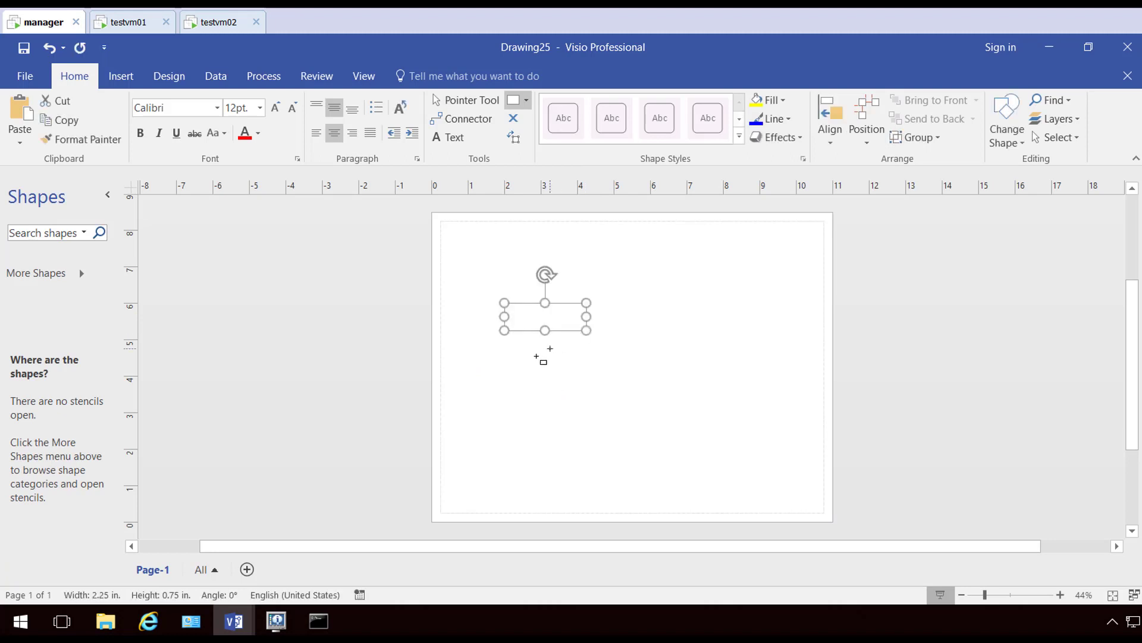
{"action": "type", "text": "DNS"}
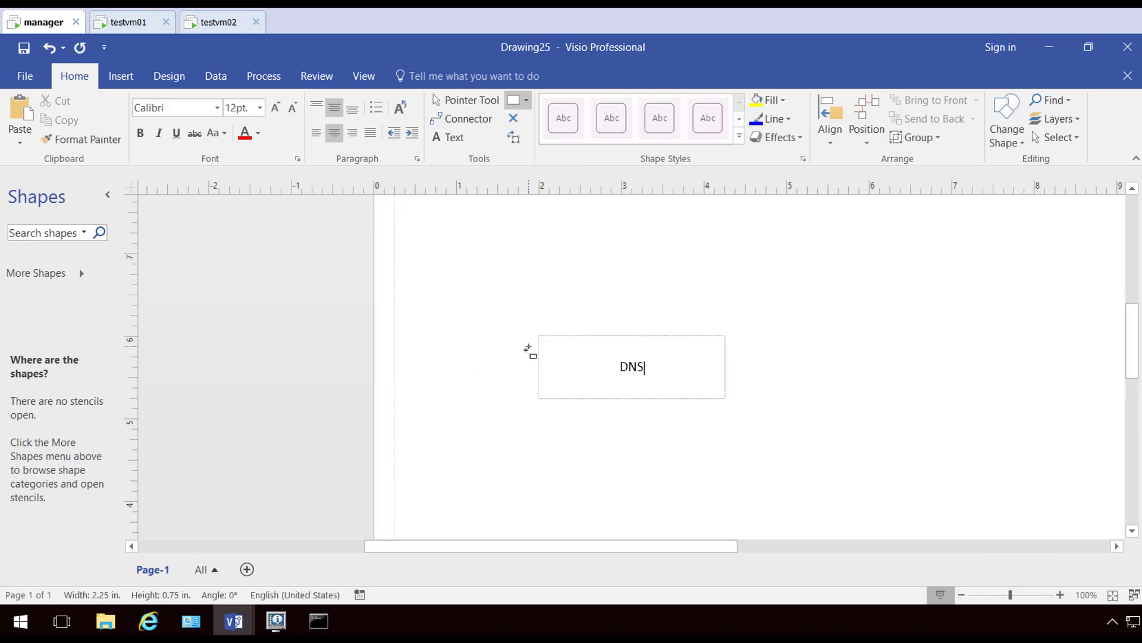
{"action": "left_click", "coordinate": [467, 100]}
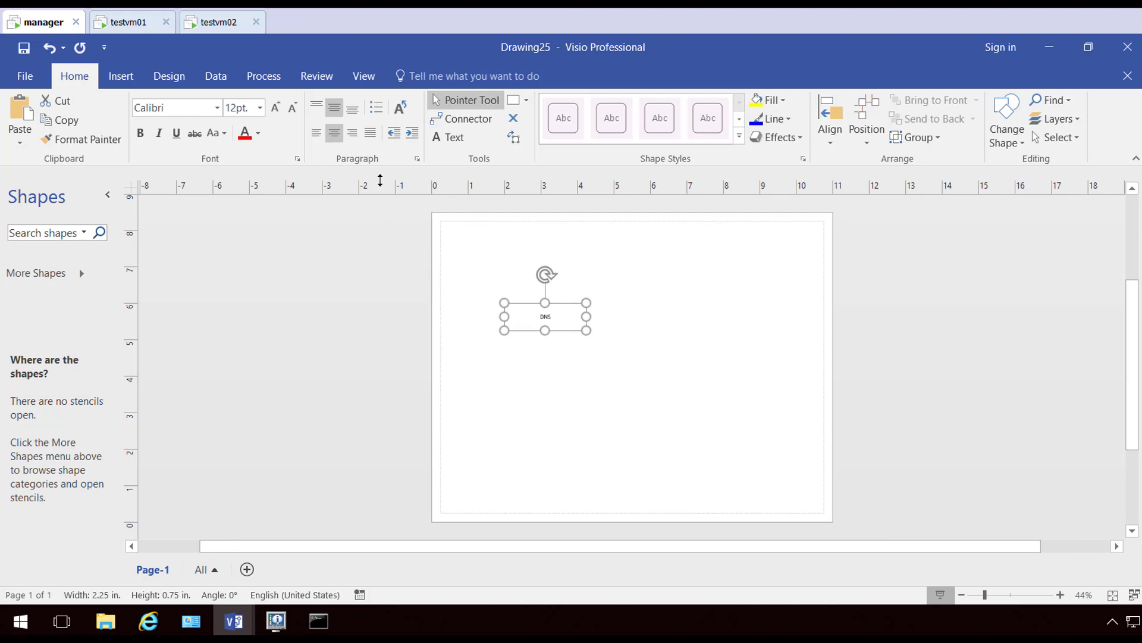
{"action": "left_click", "coordinate": [140, 132]}
{"action": "left_click_drag", "start_coordinate": [586, 317], "coordinate": [577, 320]}
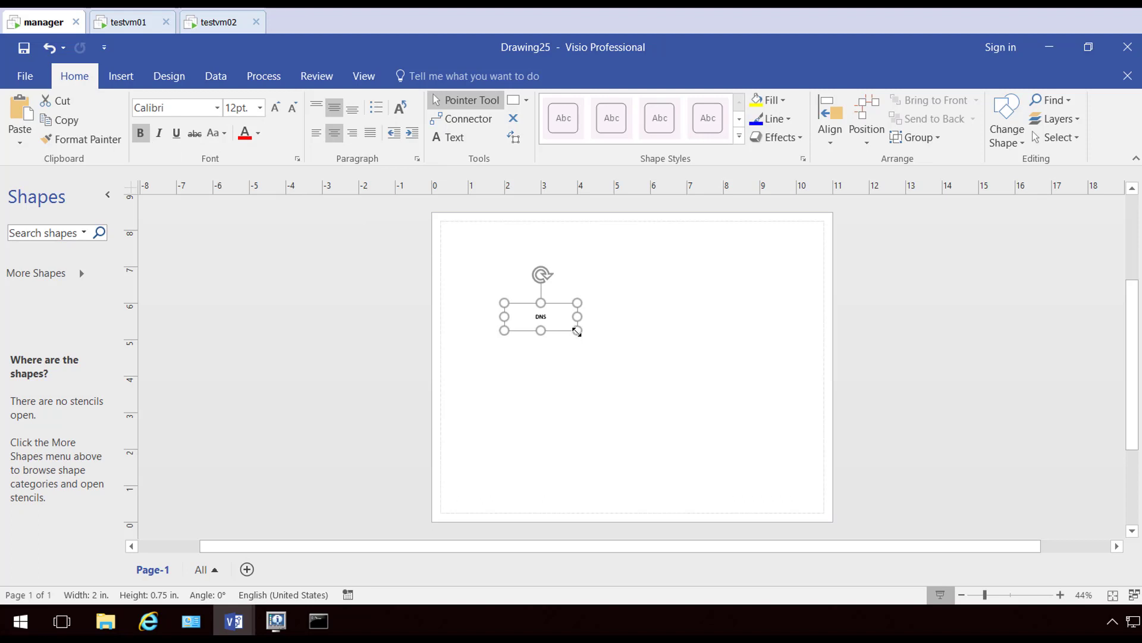
Duplicate the DNS box below it, relabel the copy Clients and narrow it to about 1 inch
{"action": "key", "text": "ctrl+d"}
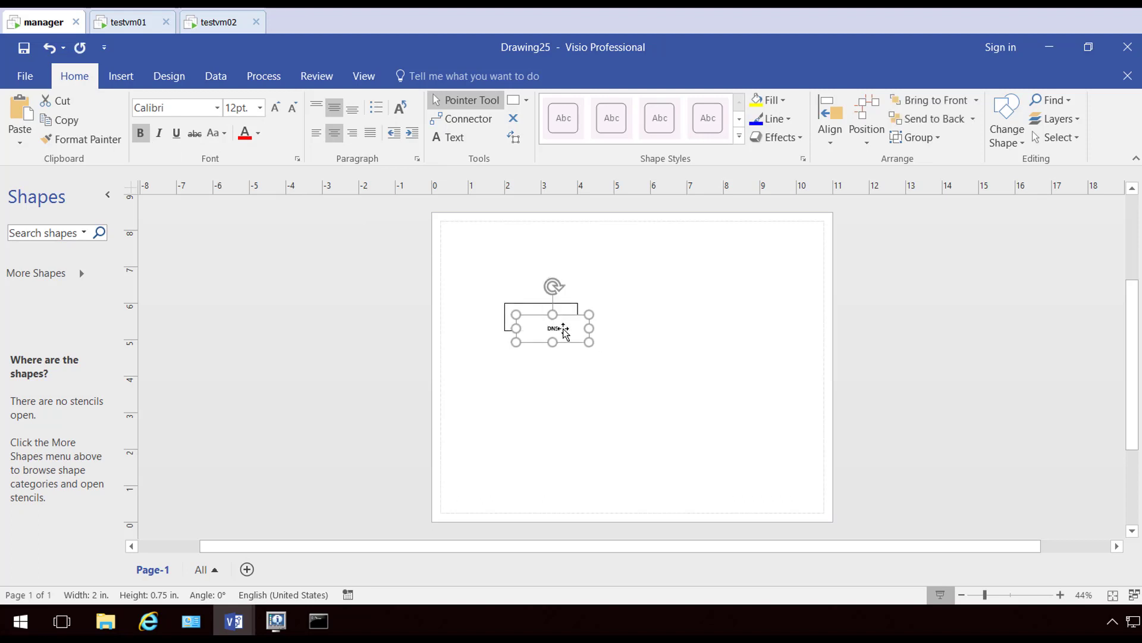
{"action": "left_click_drag", "start_coordinate": [554, 324], "coordinate": [526, 392]}
{"action": "double_click", "coordinate": [526, 393]}
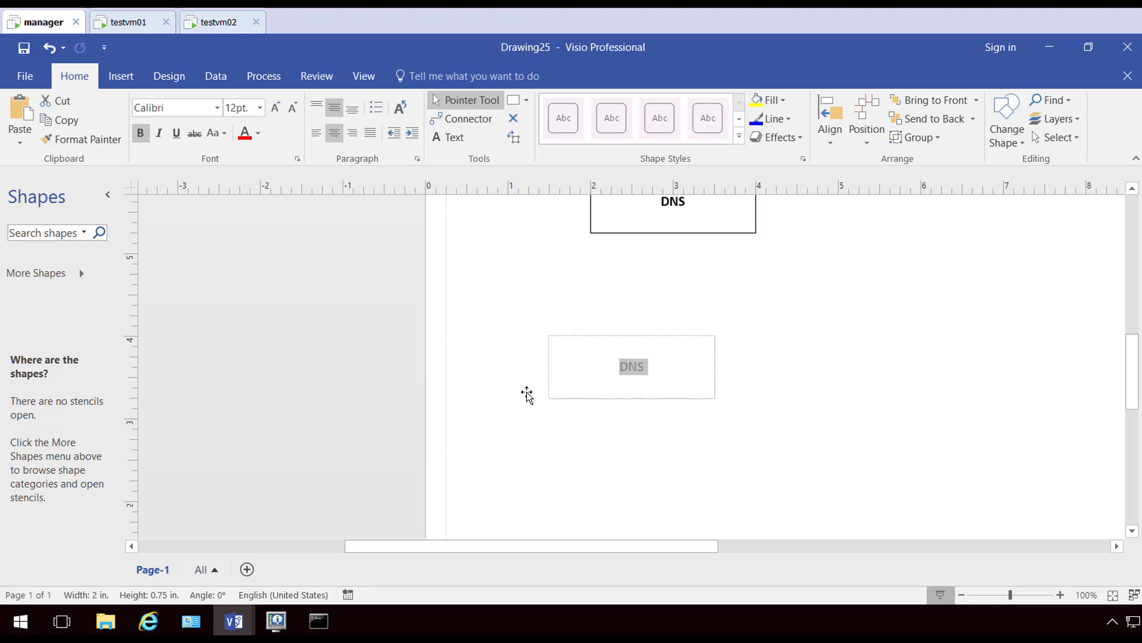
{"action": "type", "text": "Clients"}
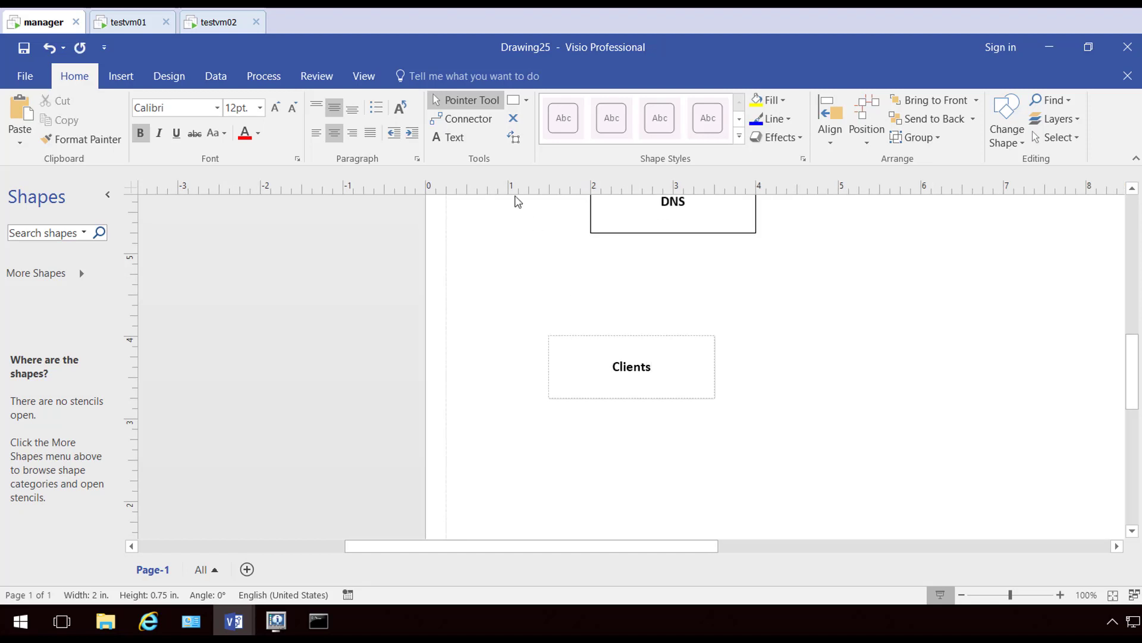
{"action": "left_click", "coordinate": [476, 310]}
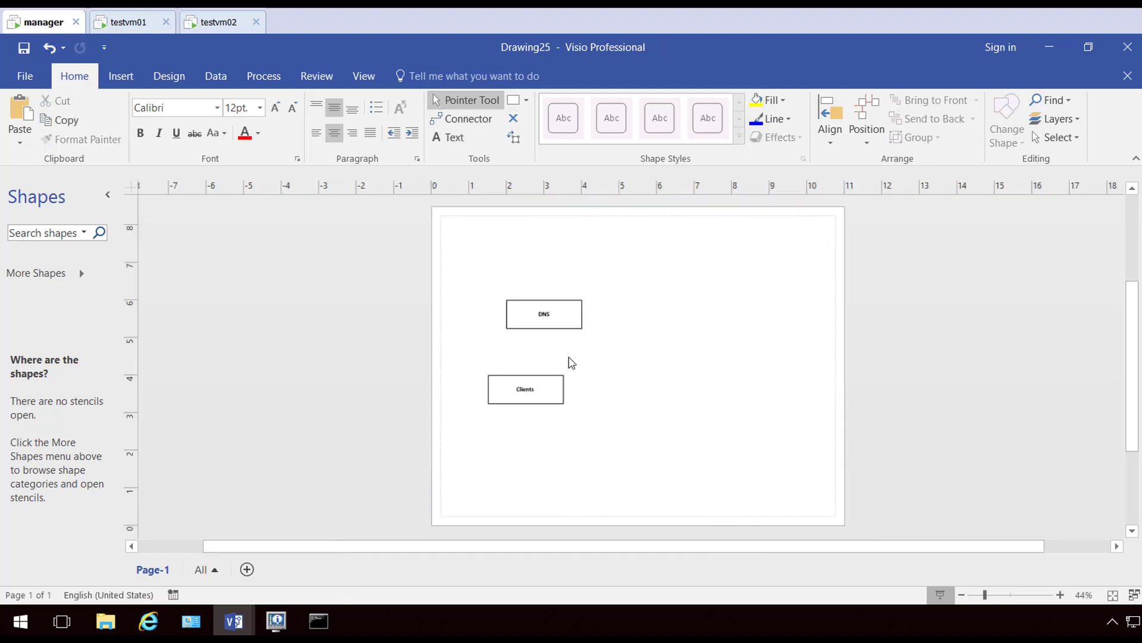
{"action": "left_click", "coordinate": [551, 390]}
{"action": "left_click_drag", "start_coordinate": [561, 390], "coordinate": [613, 398]}
Copy the Clients box and arrange the four Clients boxes beneath the DNS box
{"action": "key", "text": "ctrl+d"}
{"action": "key", "text": "ctrl+d"}
{"action": "key", "text": "ctrl+d"}
{"action": "left_click_drag", "start_coordinate": [534, 419], "coordinate": [568, 444]}
{"action": "left_click_drag", "start_coordinate": [517, 402], "coordinate": [517, 439]}
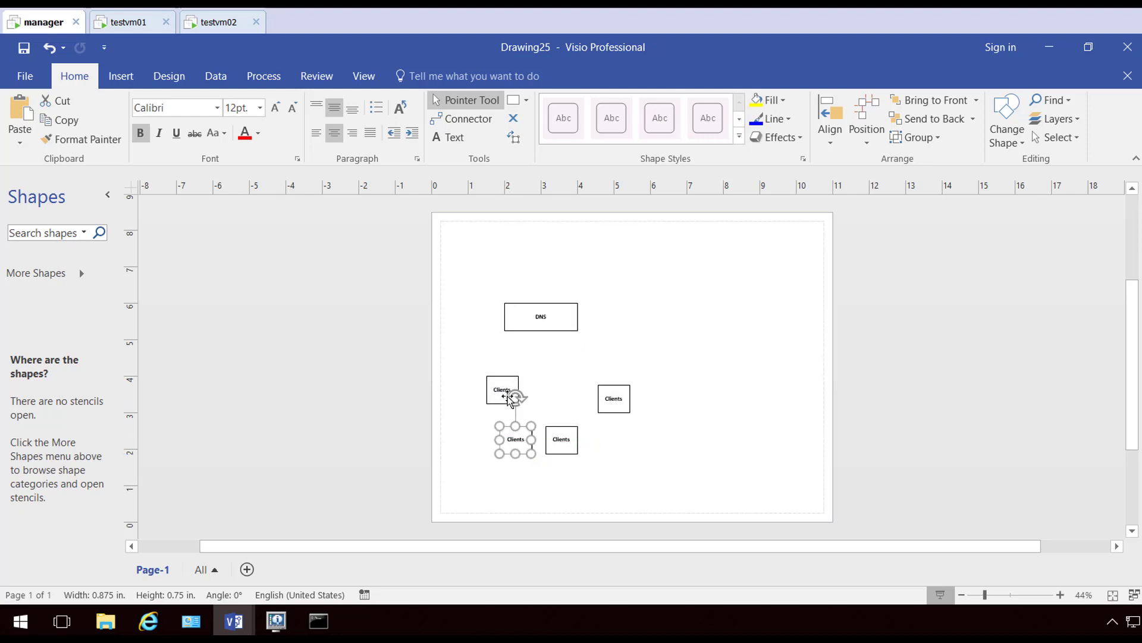
{"action": "left_click_drag", "start_coordinate": [496, 375], "coordinate": [468, 384]}
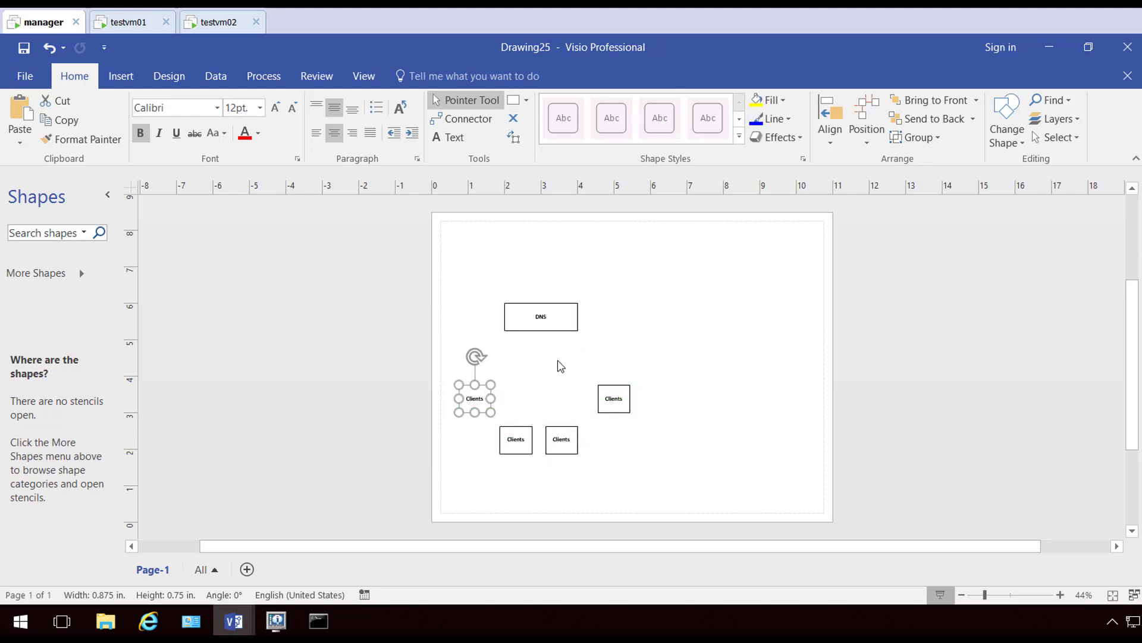
{"action": "left_click", "coordinate": [559, 363]}
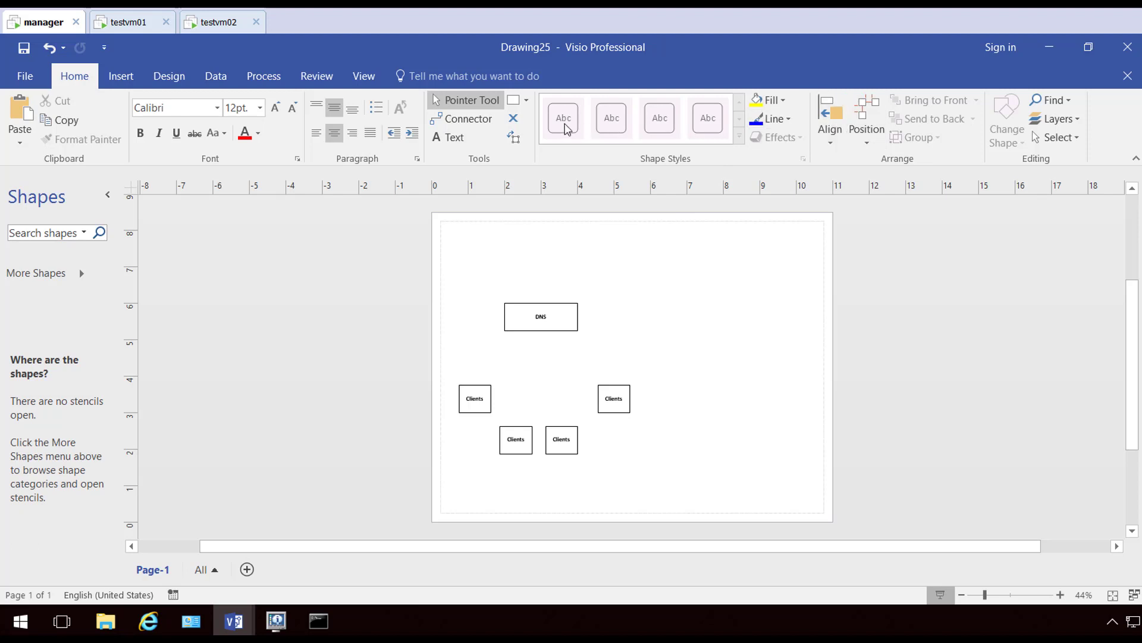
Draw straight lines from each of the four Clients boxes up to the DNS box
{"action": "left_click", "coordinate": [526, 102]}
{"action": "left_click", "coordinate": [537, 157]}
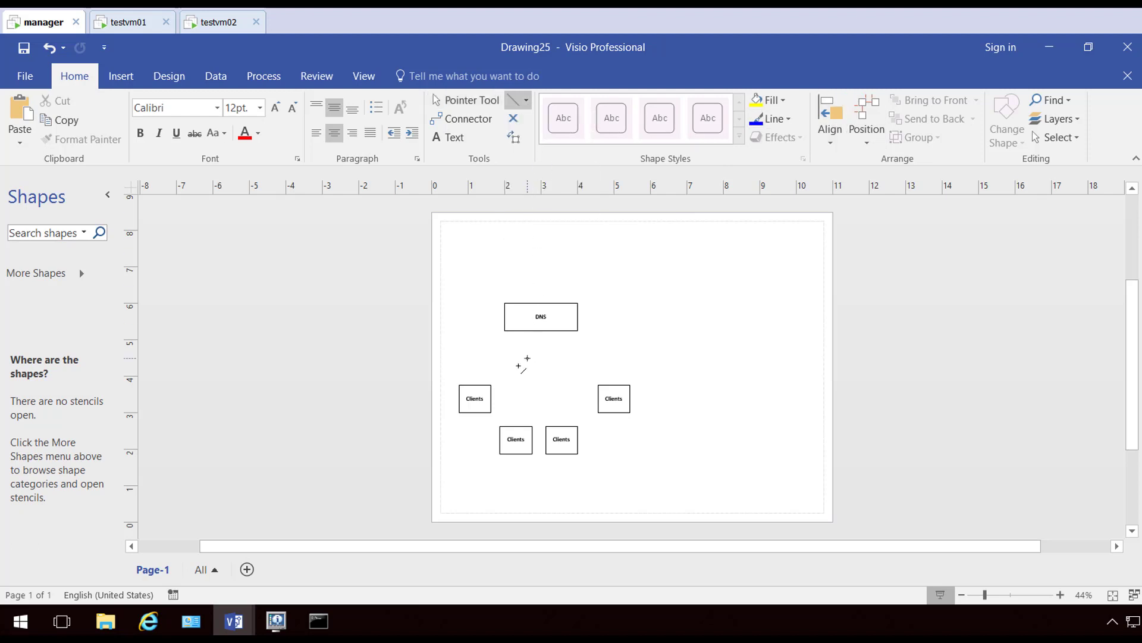
{"action": "left_click_drag", "start_coordinate": [491, 386], "coordinate": [514, 330]}
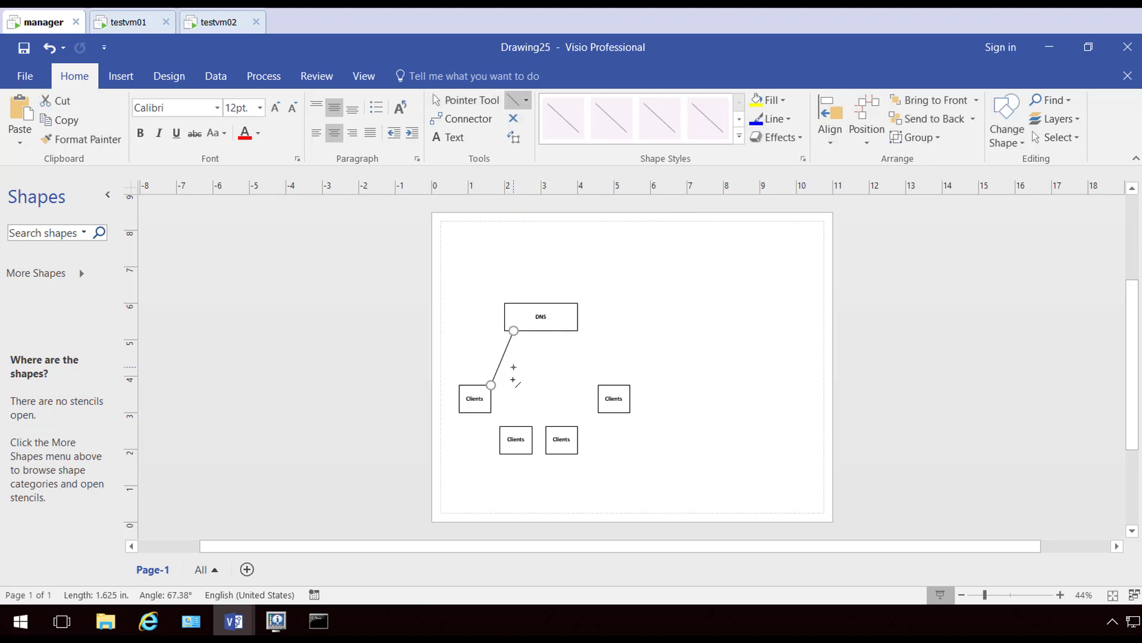
{"action": "left_click_drag", "start_coordinate": [515, 426], "coordinate": [532, 331]}
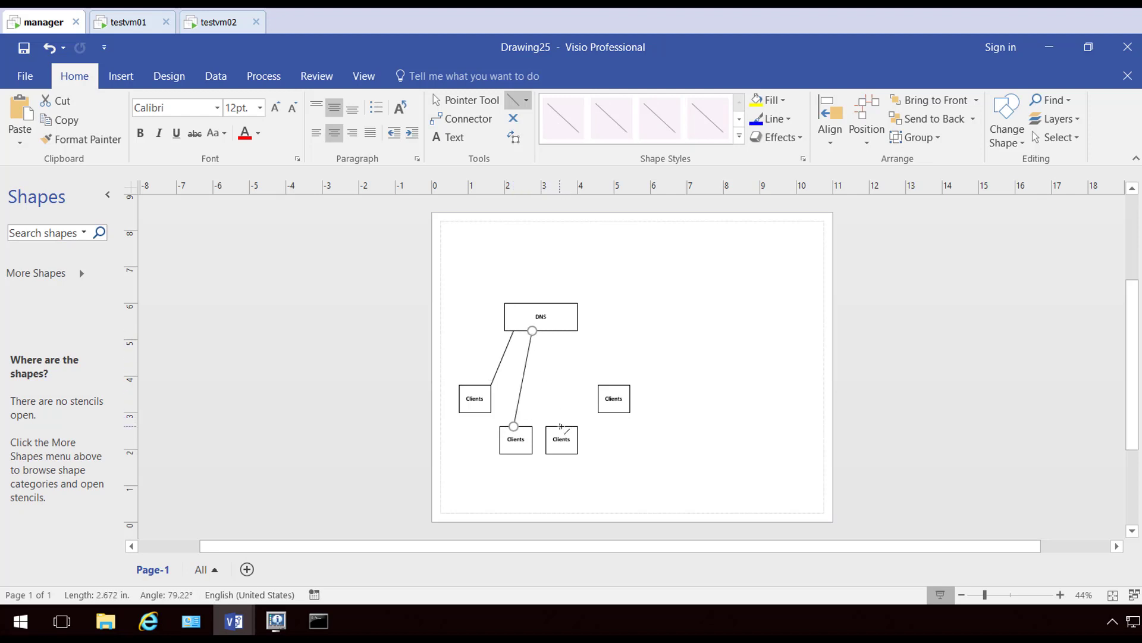
{"action": "left_click_drag", "start_coordinate": [562, 426], "coordinate": [550, 330]}
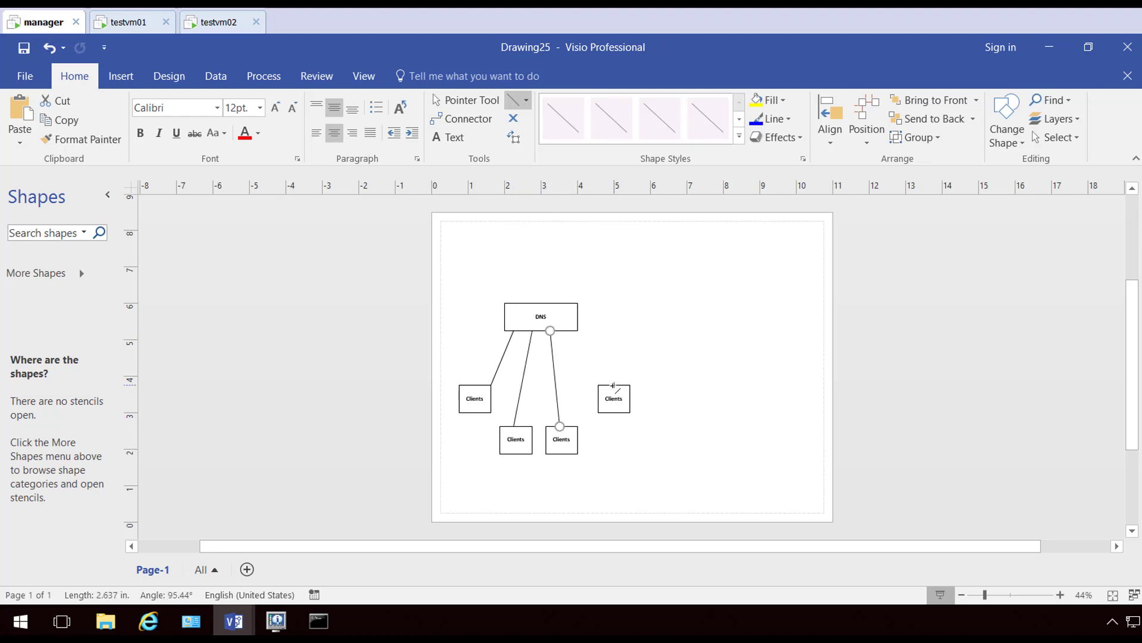
{"action": "left_click_drag", "start_coordinate": [598, 385], "coordinate": [569, 330]}
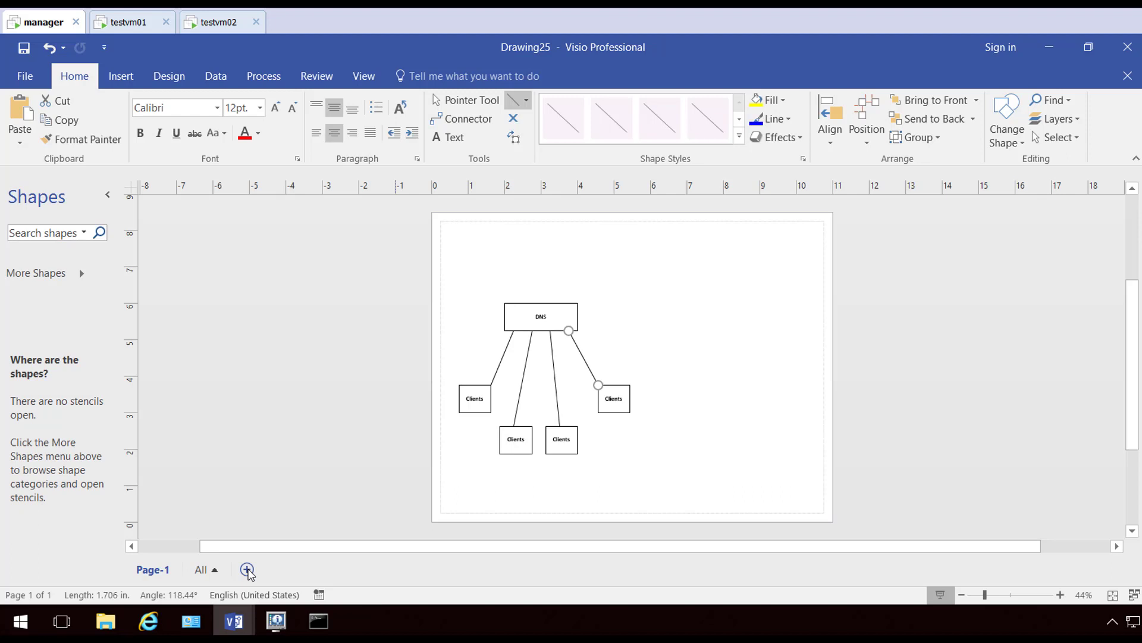
Add a blank Page-2, then return to Page-1 and select the whole DNS diagram
{"action": "left_click", "coordinate": [247, 569]}
{"action": "left_click", "coordinate": [153, 570]}
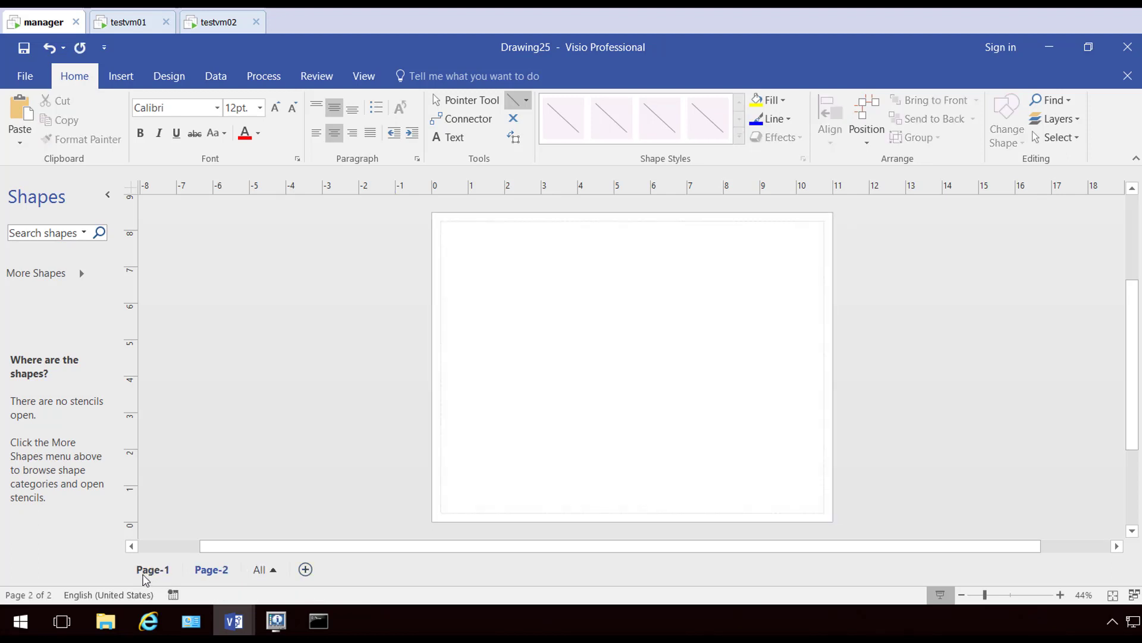
{"action": "left_click", "coordinate": [473, 100]}
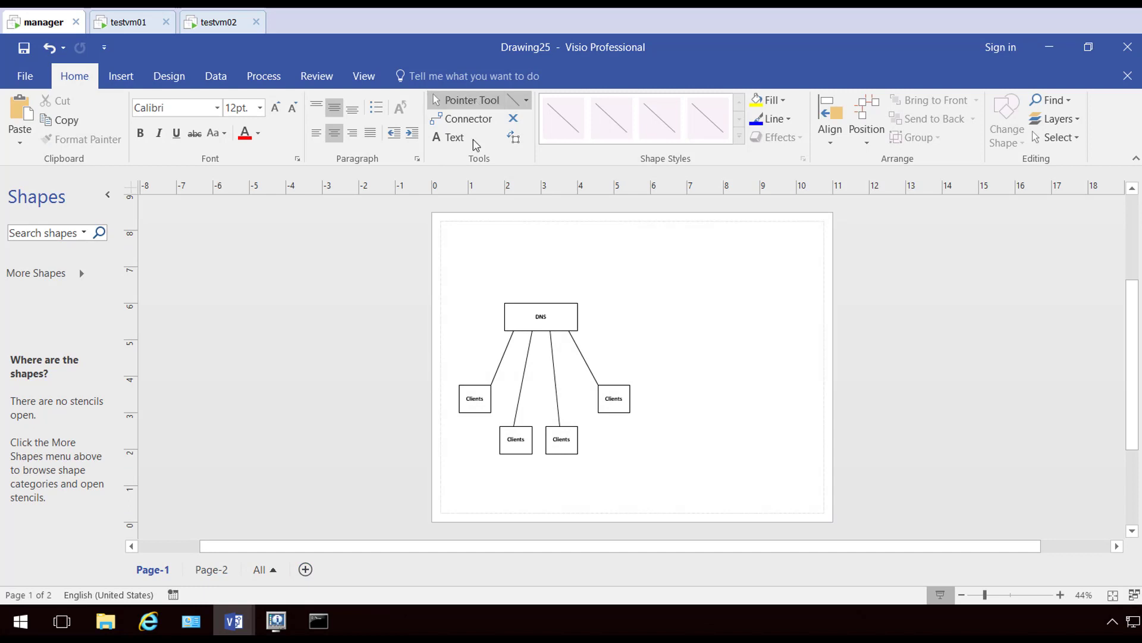
{"action": "left_click_drag", "start_coordinate": [430, 254], "coordinate": [692, 506]}
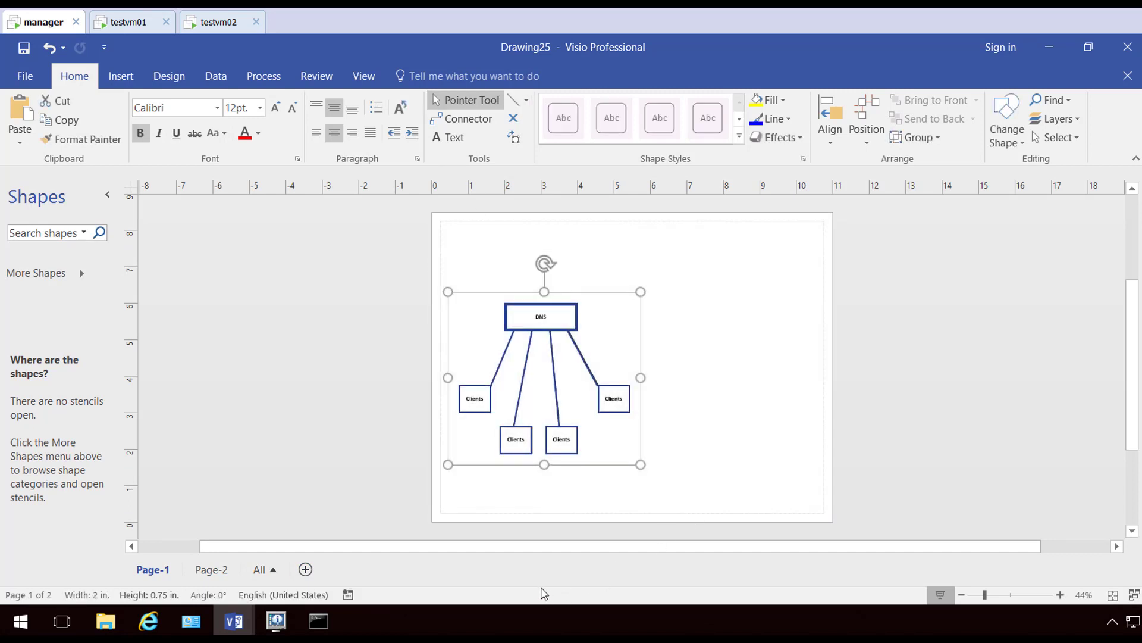
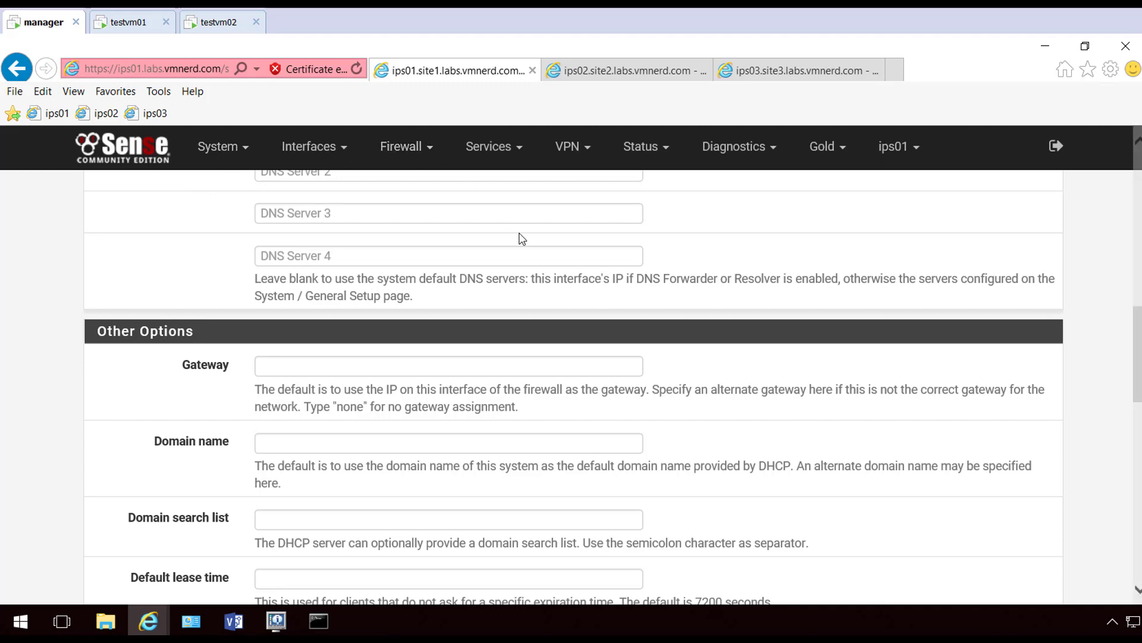
In ips01's DNS Resolver, enable registration of DHCP leases and DHCP static mappings, and save
{"action": "scroll", "coordinate": [519, 233], "scroll_direction": "up", "scroll_amount": 6}
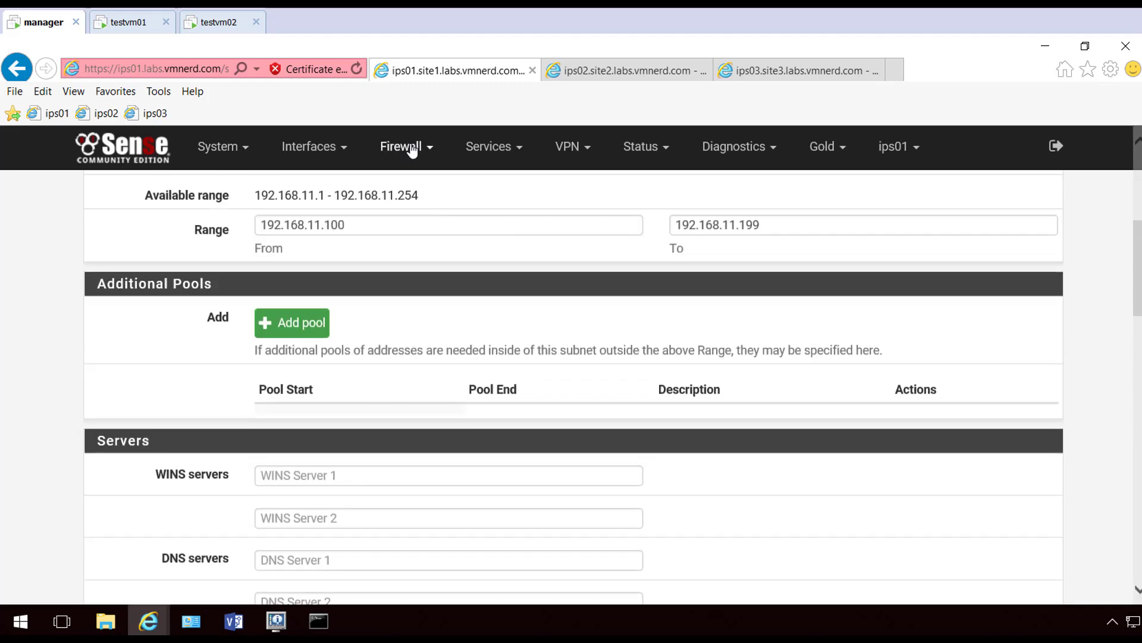
{"action": "left_click", "coordinate": [410, 146]}
{"action": "left_click", "coordinate": [469, 149]}
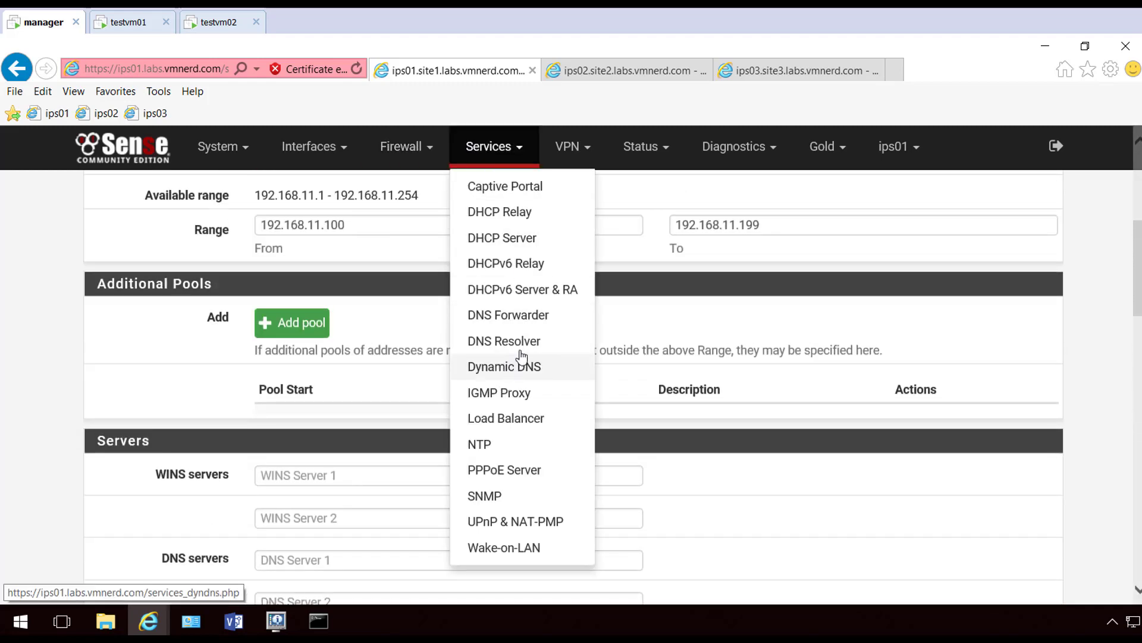
{"action": "left_click", "coordinate": [535, 339]}
{"action": "scroll", "coordinate": [581, 329], "scroll_direction": "down", "scroll_amount": 8}
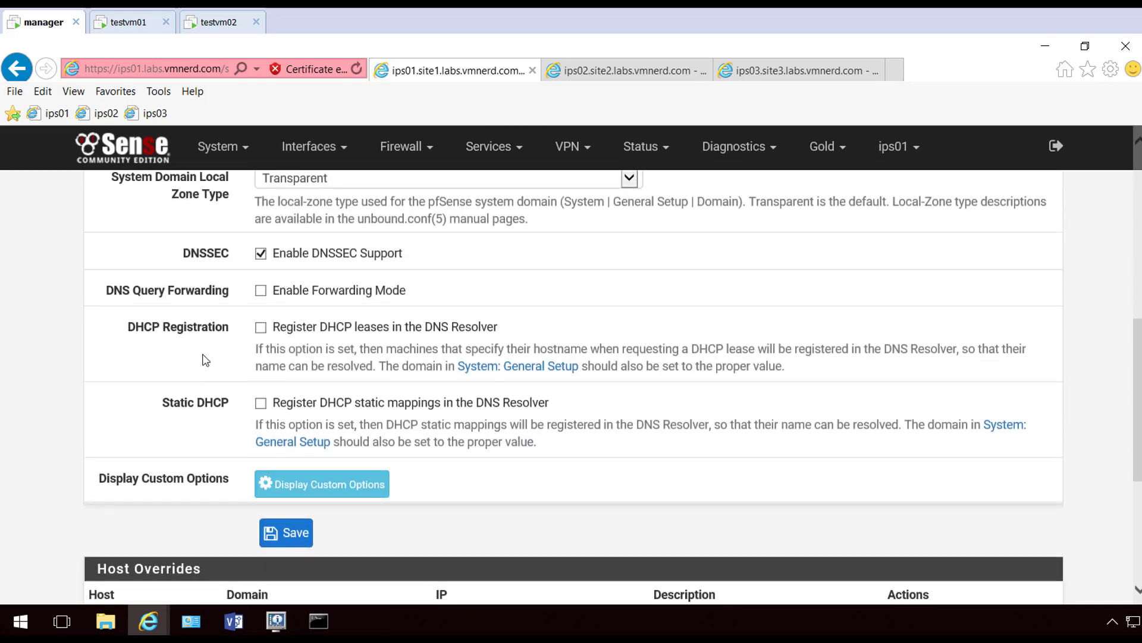
{"action": "left_click", "coordinate": [261, 328]}
{"action": "left_click", "coordinate": [261, 404]}
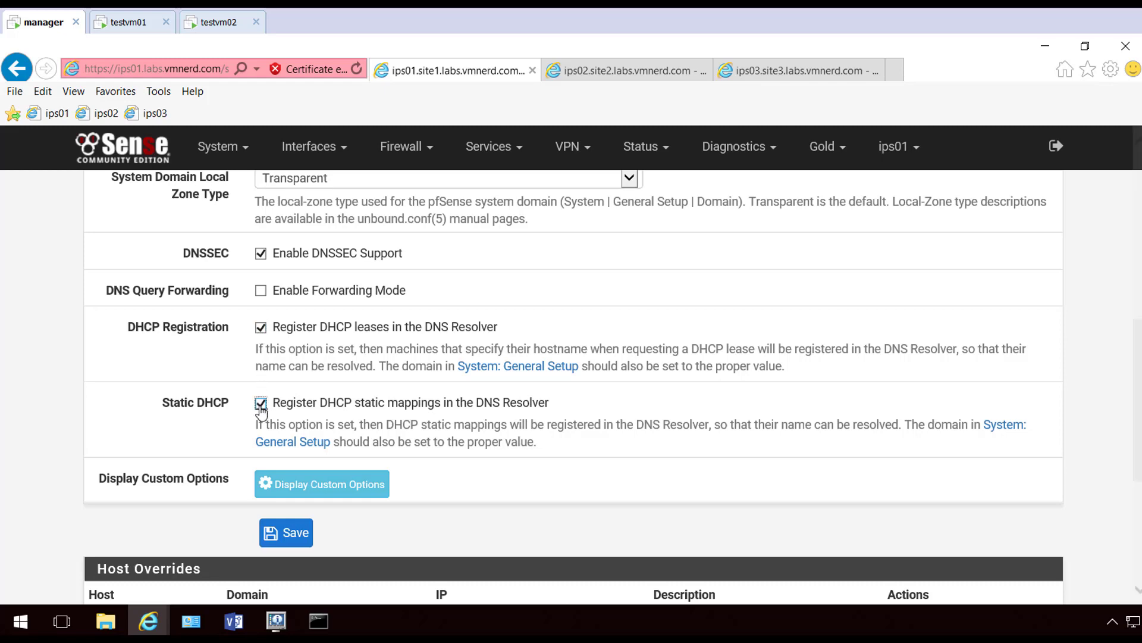
{"action": "scroll", "coordinate": [262, 407], "scroll_direction": "down", "scroll_amount": 3}
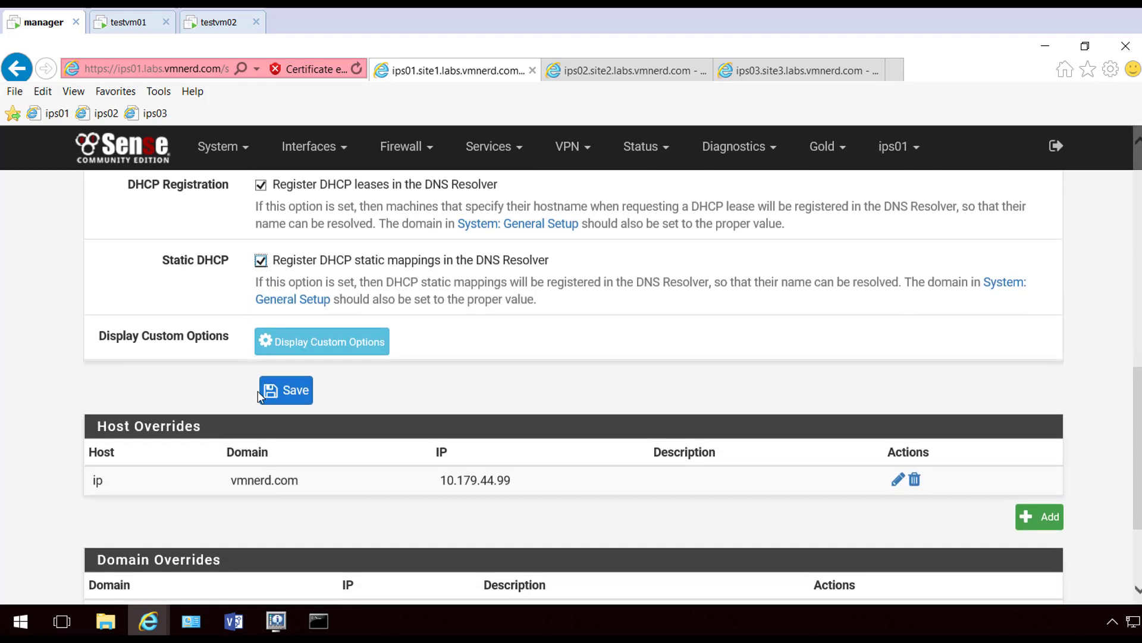
{"action": "left_click", "coordinate": [284, 391]}
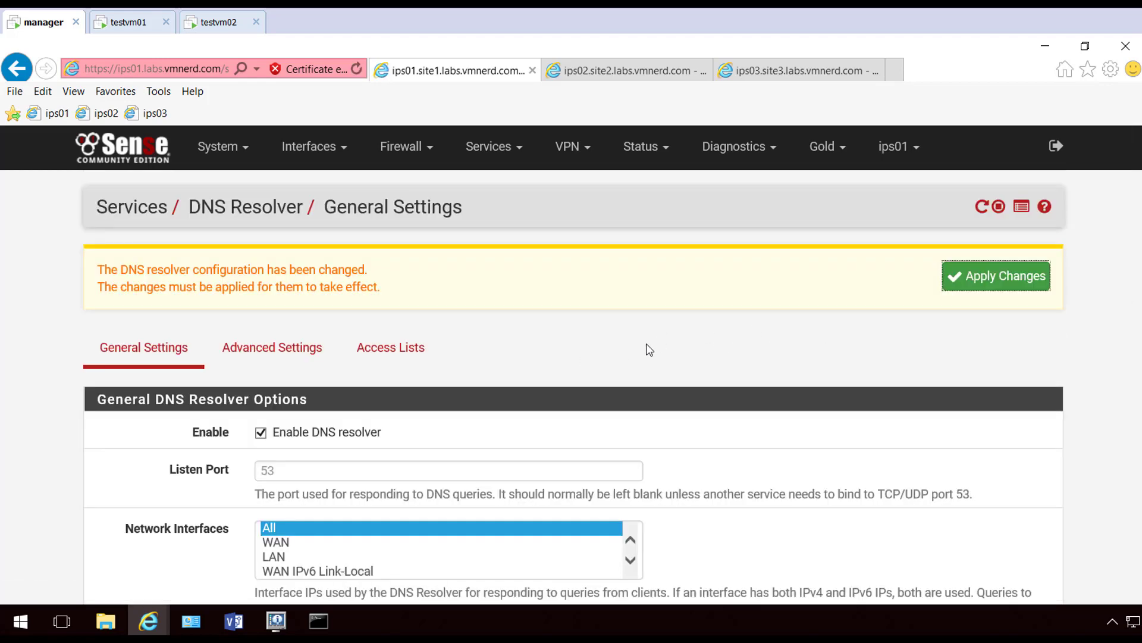
{"action": "scroll", "coordinate": [648, 348], "scroll_direction": "down", "scroll_amount": 15}
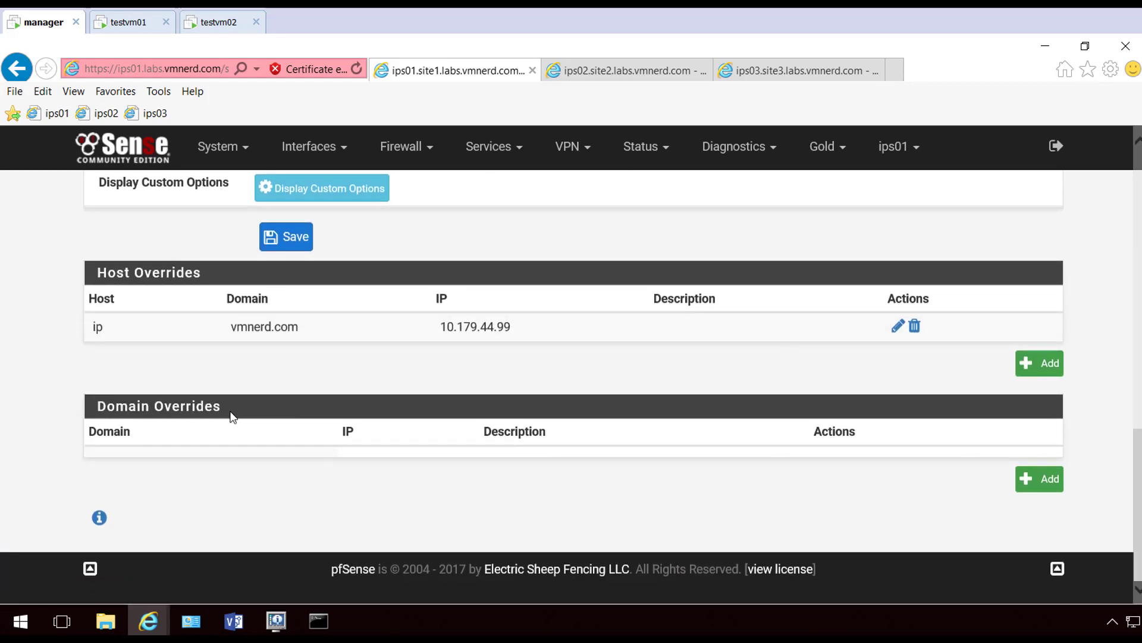
Add a domain override sending site2.labs.vmnerd.com to 192.168.12.254
{"action": "left_click", "coordinate": [1042, 483]}
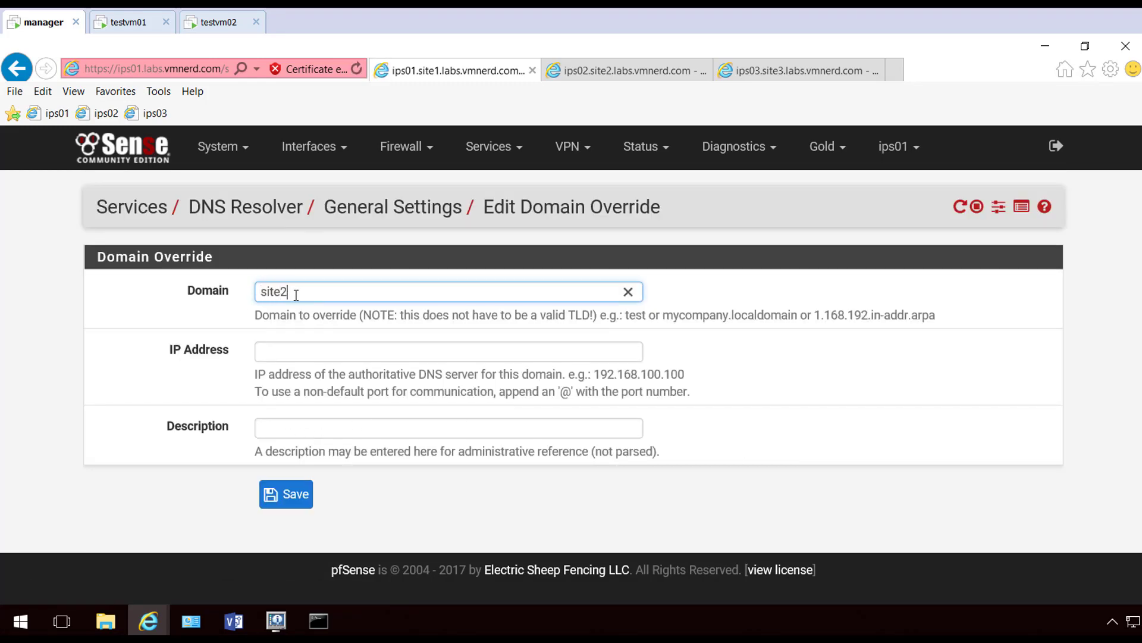
{"action": "type", "text": "site2.labs.vmnerd.com"}
{"action": "left_click", "coordinate": [323, 349]}
{"action": "left_click_drag", "start_coordinate": [387, 292], "coordinate": [152, 279]}
{"action": "key", "text": "ctrl+c"}
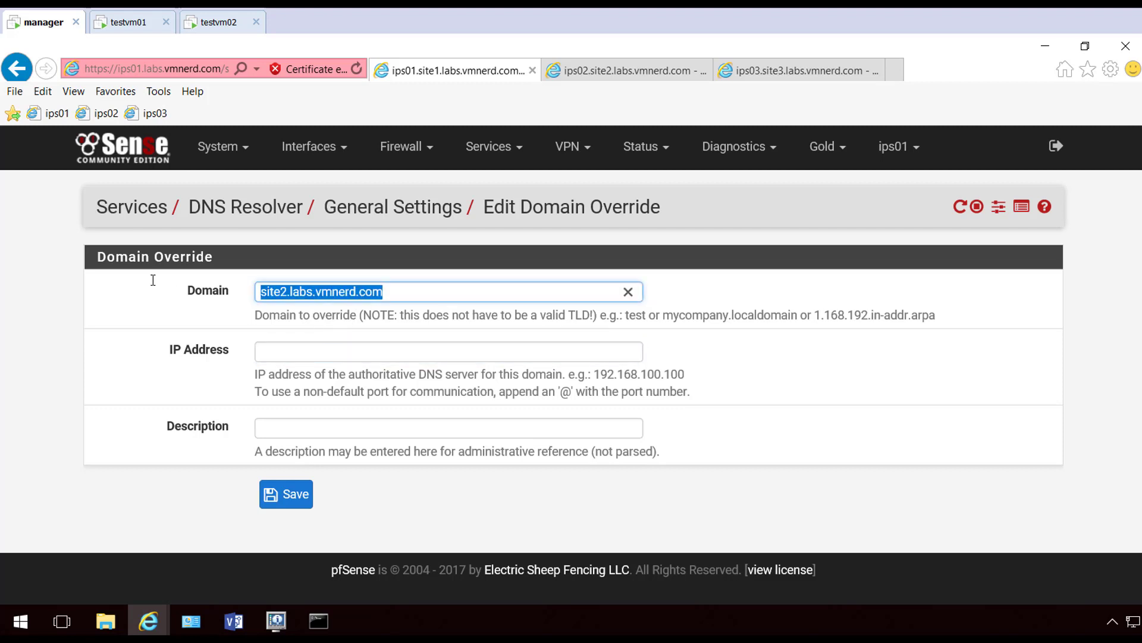
{"action": "left_click", "coordinate": [262, 349]}
{"action": "type", "text": "1"}
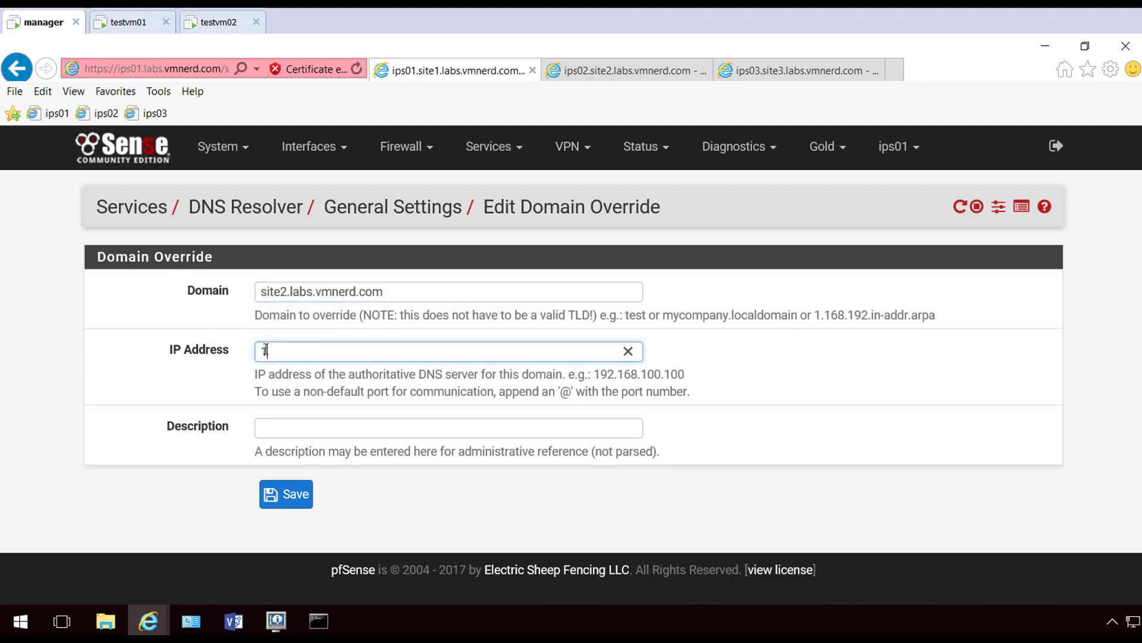
{"action": "type", "text": "92.168.12.254"}
{"action": "left_click", "coordinate": [285, 494]}
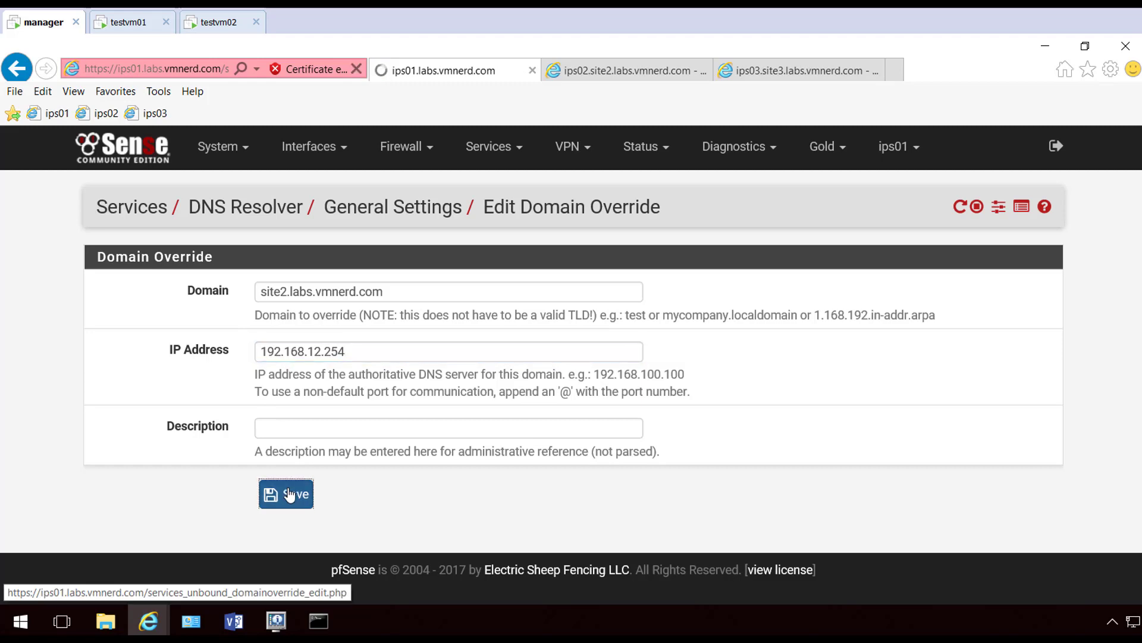
Add a site3.labs.vmnerd.com override to 192.168.13.254 and apply the resolver changes
{"action": "scroll", "coordinate": [714, 436], "scroll_direction": "down", "scroll_amount": 10}
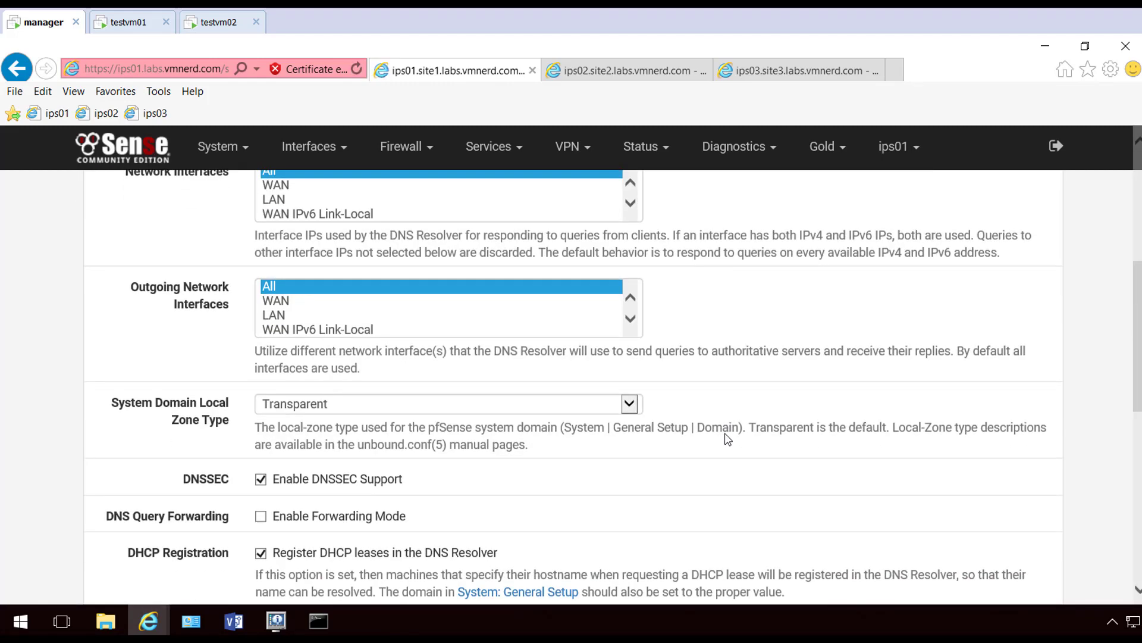
{"action": "left_click", "coordinate": [1039, 589]}
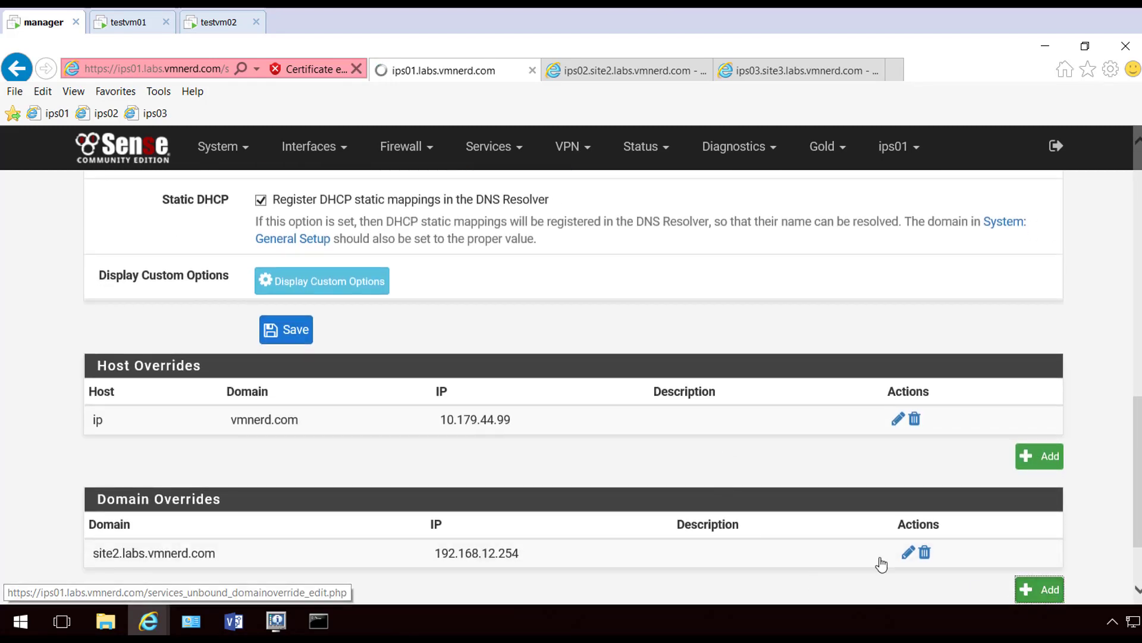
{"action": "key", "text": "ctrl+v"}
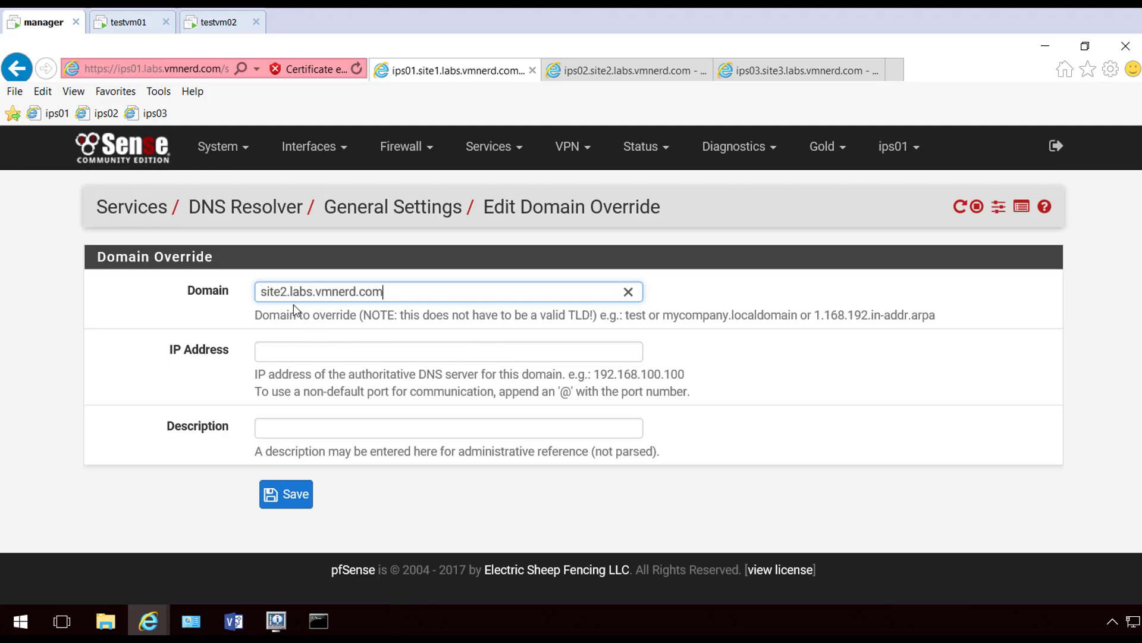
{"action": "type", "text": "3"}
{"action": "left_click", "coordinate": [309, 351]}
{"action": "type", "text": "192.1"}
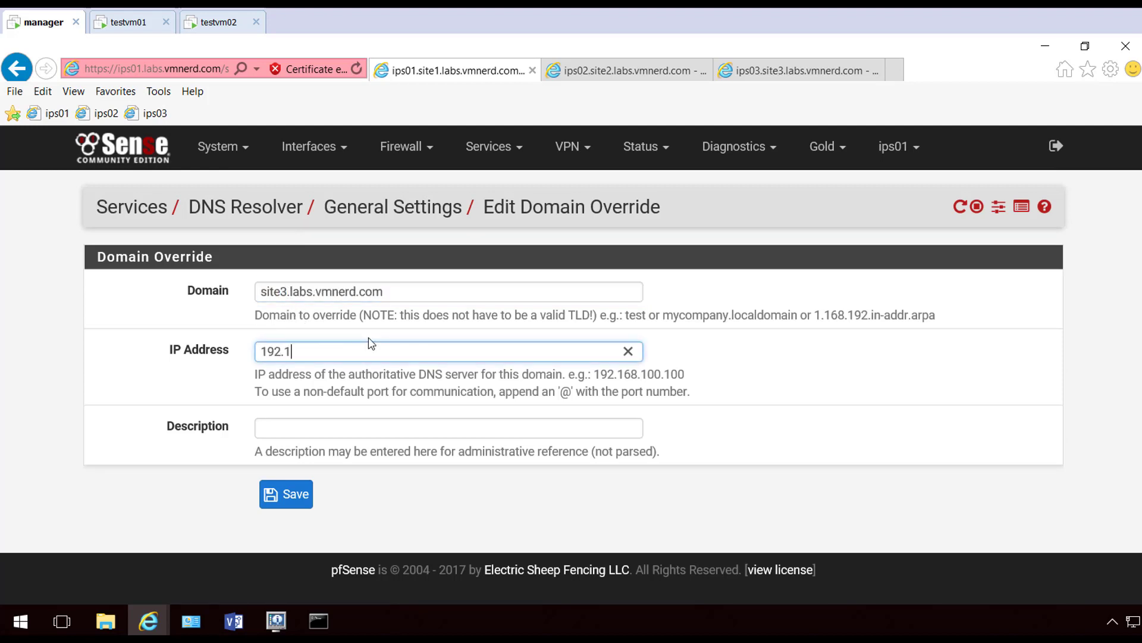
{"action": "type", "text": "68.13.254"}
{"action": "left_click", "coordinate": [322, 496]}
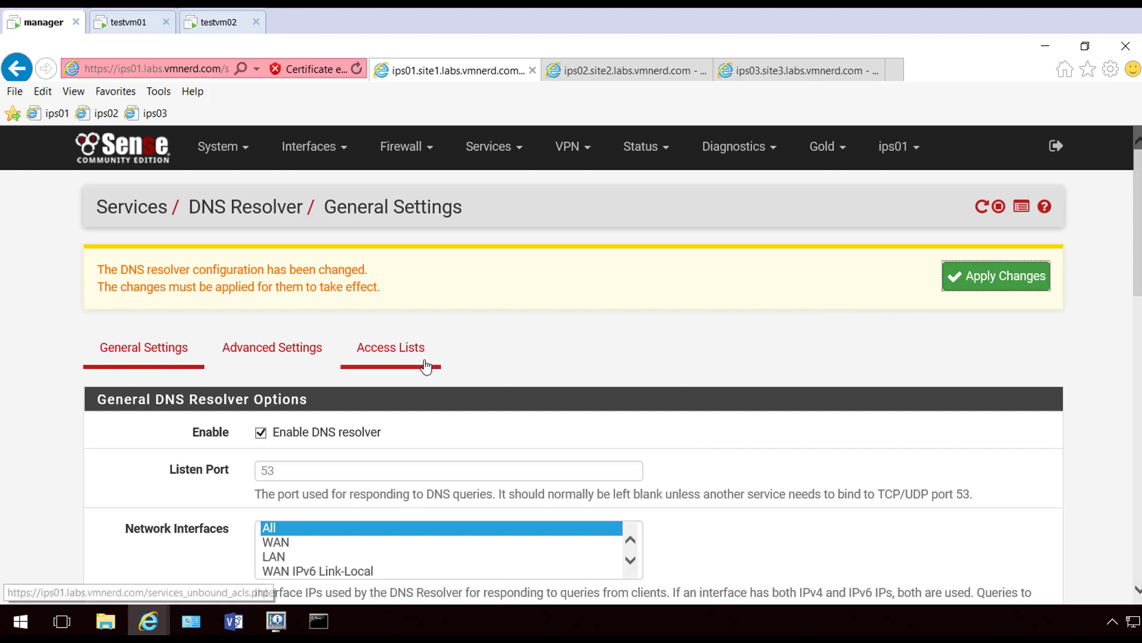
{"action": "left_click", "coordinate": [987, 284]}
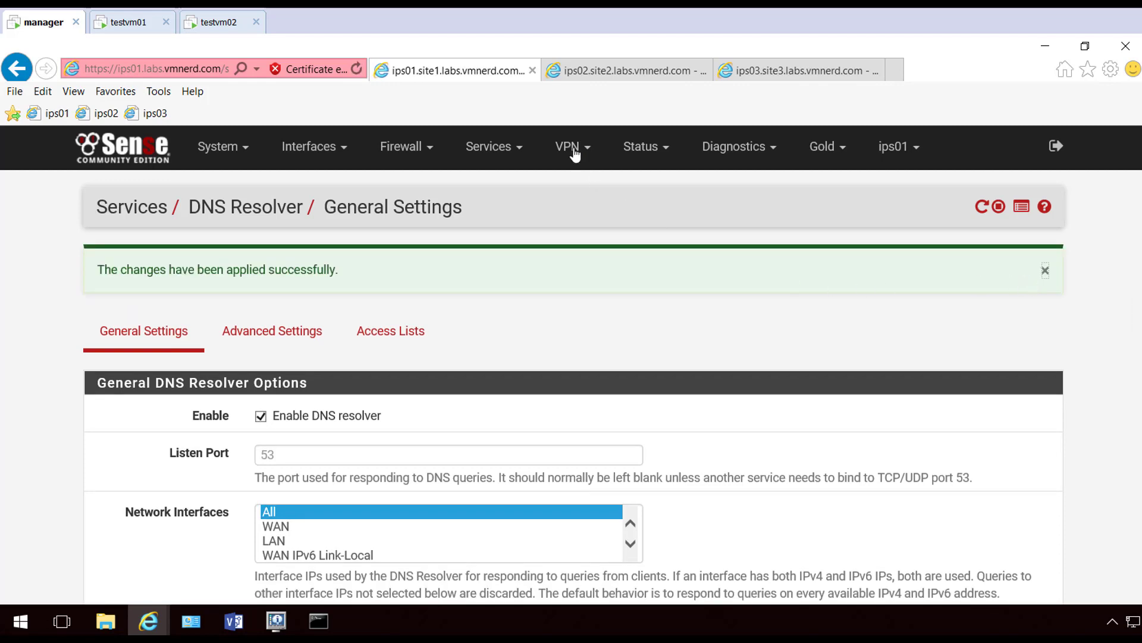
Switch to the ips02 firewall and bring up its DNS Resolver settings
{"action": "left_click", "coordinate": [632, 74]}
{"action": "left_click", "coordinate": [510, 167]}
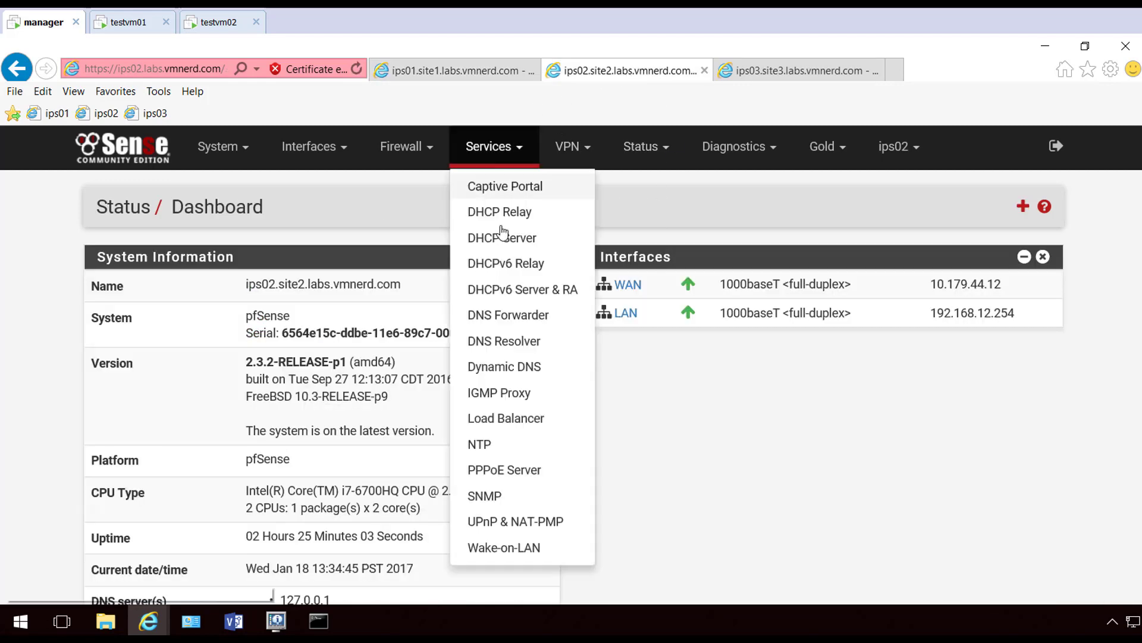
{"action": "left_click", "coordinate": [502, 338]}
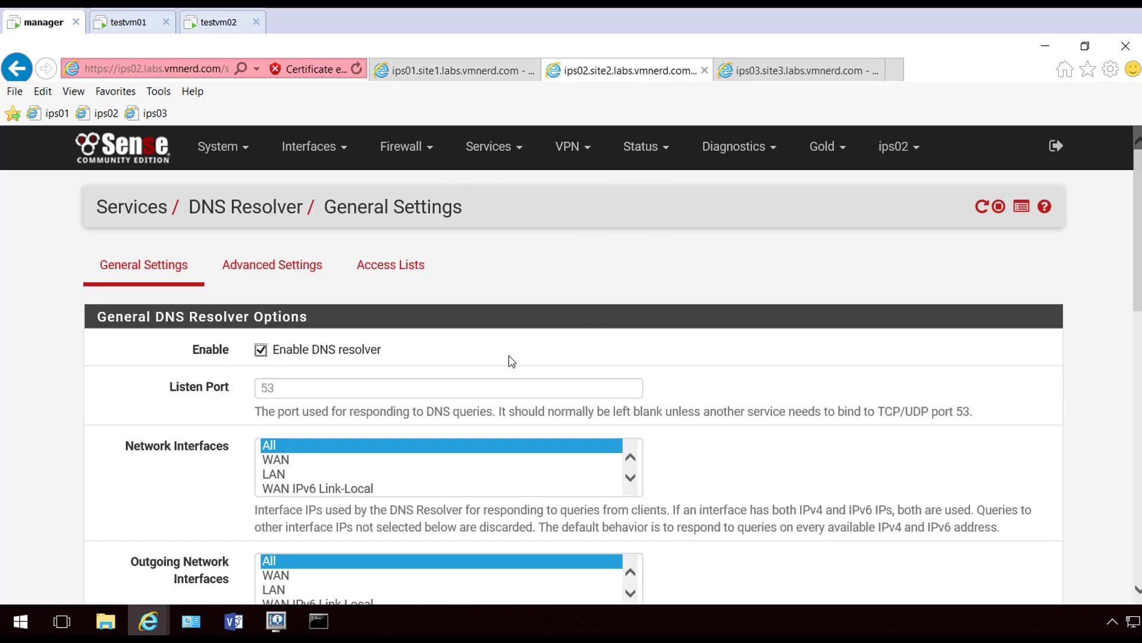
{"action": "scroll", "coordinate": [104, 360], "scroll_direction": "down", "scroll_amount": 6}
{"action": "scroll", "coordinate": [105, 360], "scroll_direction": "down", "scroll_amount": 1}
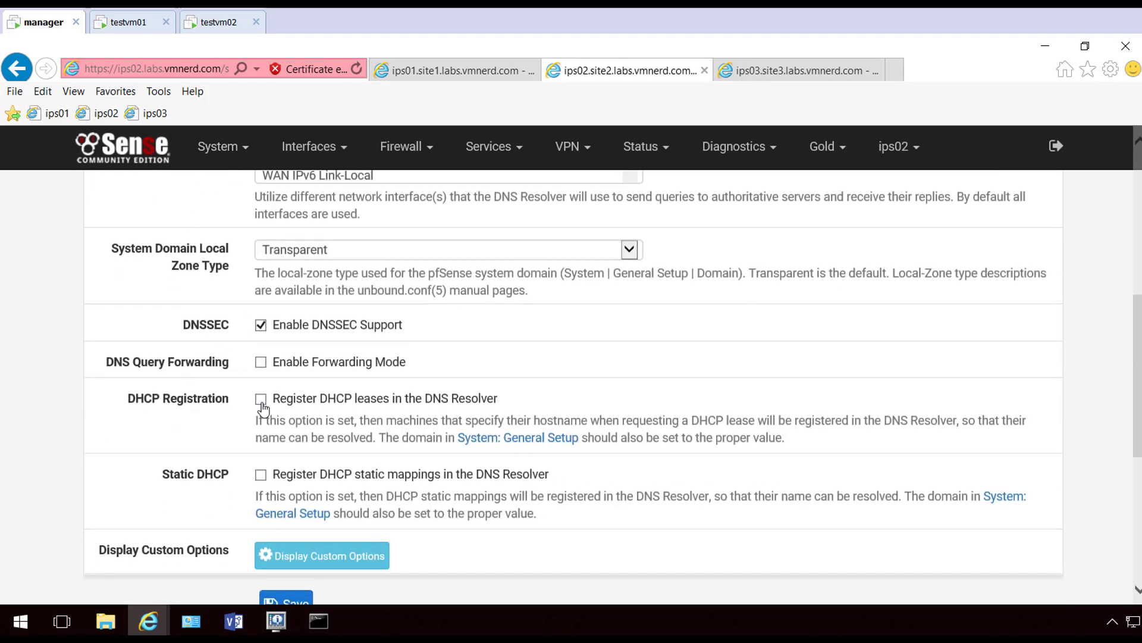
Check ips02's configured domain in General Setup and review its LAN DHCP server settings
{"action": "left_click", "coordinate": [223, 147]}
{"action": "left_click", "coordinate": [237, 239]}
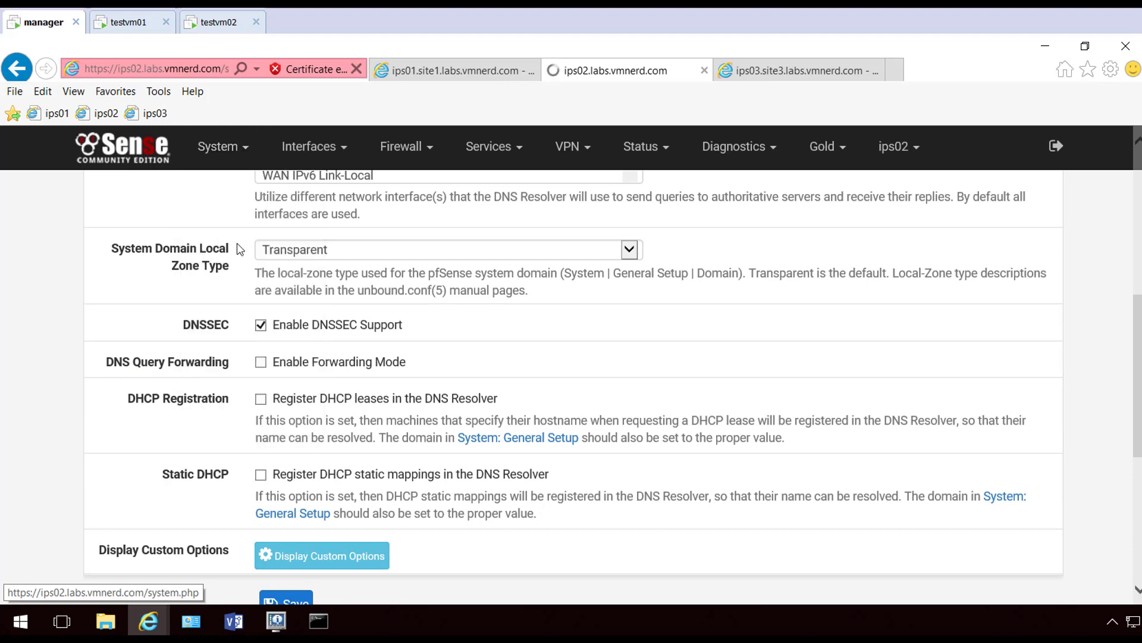
{"action": "left_click", "coordinate": [401, 350]}
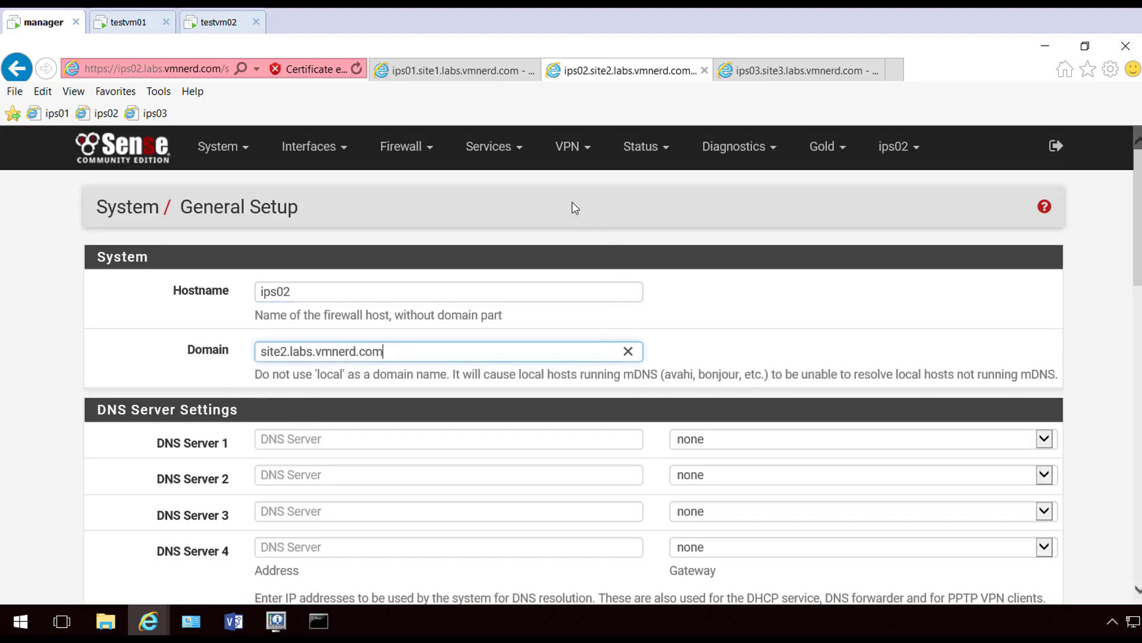
{"action": "left_click", "coordinate": [508, 154]}
{"action": "left_click", "coordinate": [500, 238]}
{"action": "scroll", "coordinate": [165, 375], "scroll_direction": "down", "scroll_amount": 10}
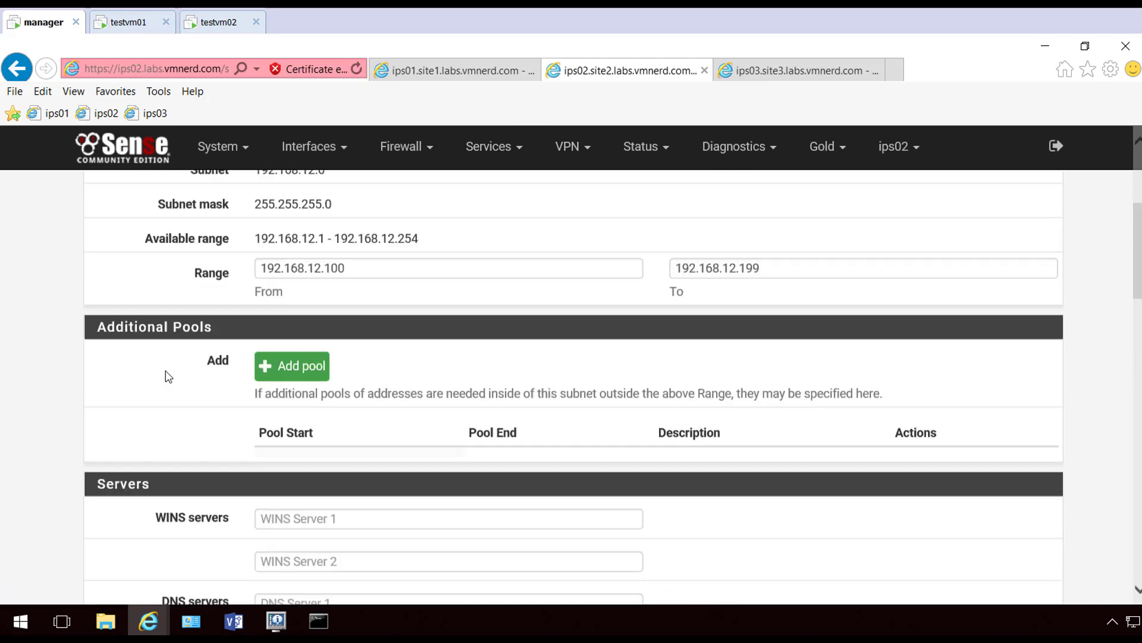
{"action": "scroll", "coordinate": [168, 376], "scroll_direction": "down", "scroll_amount": 3}
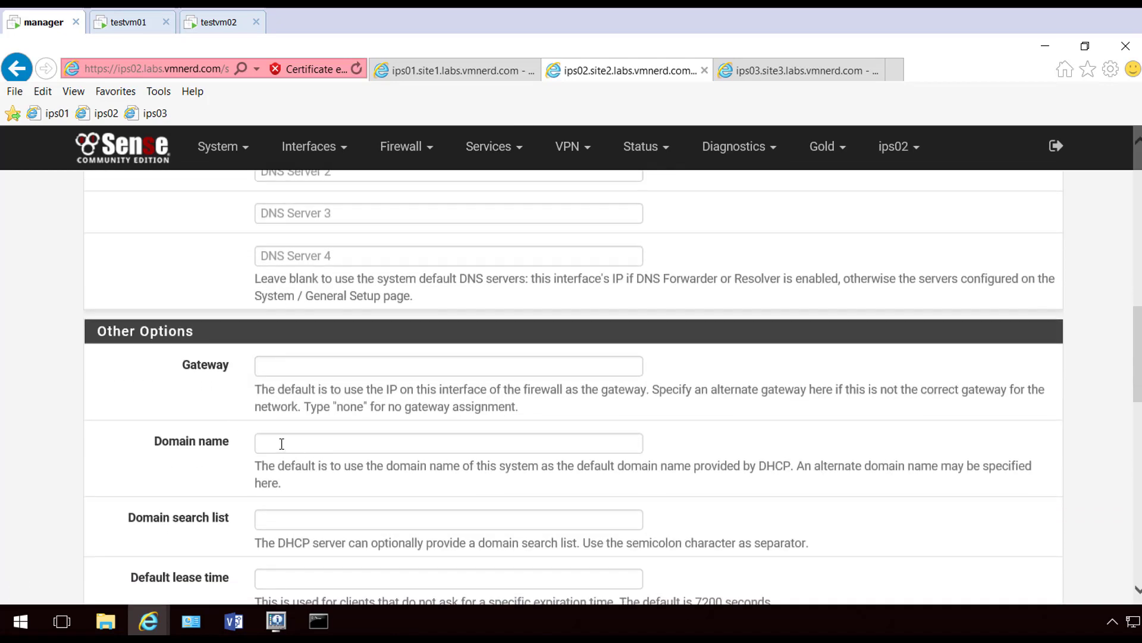
{"action": "scroll", "coordinate": [217, 424], "scroll_direction": "up", "scroll_amount": 15}
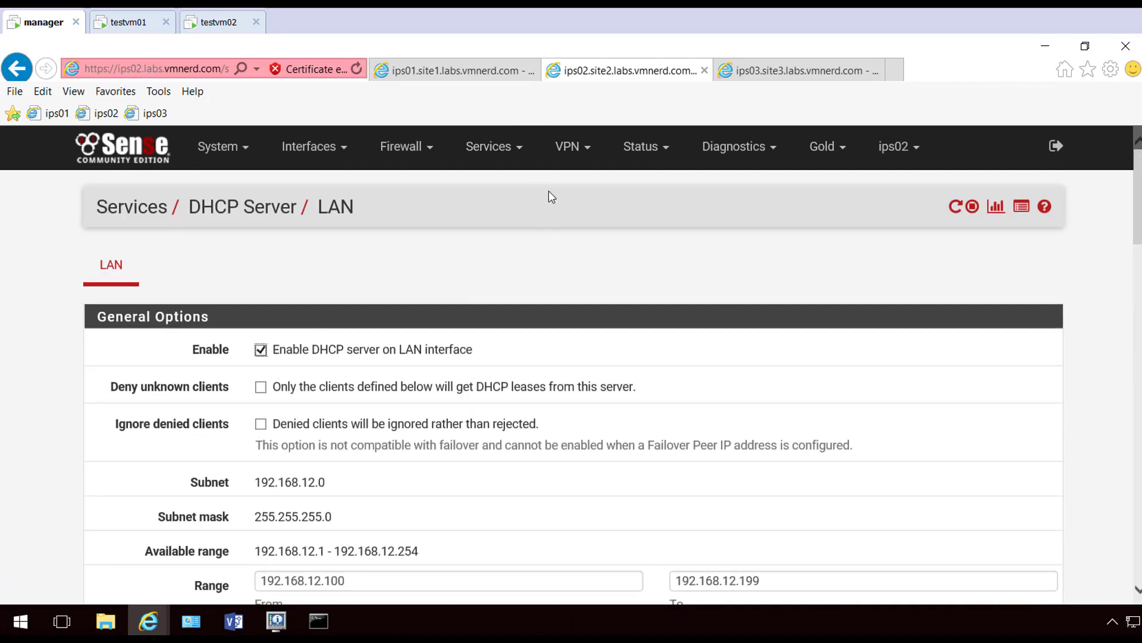
Enable DHCP lease and static mapping registration in ips02's DNS Resolver and save
{"action": "left_click", "coordinate": [498, 159]}
{"action": "left_click", "coordinate": [494, 341]}
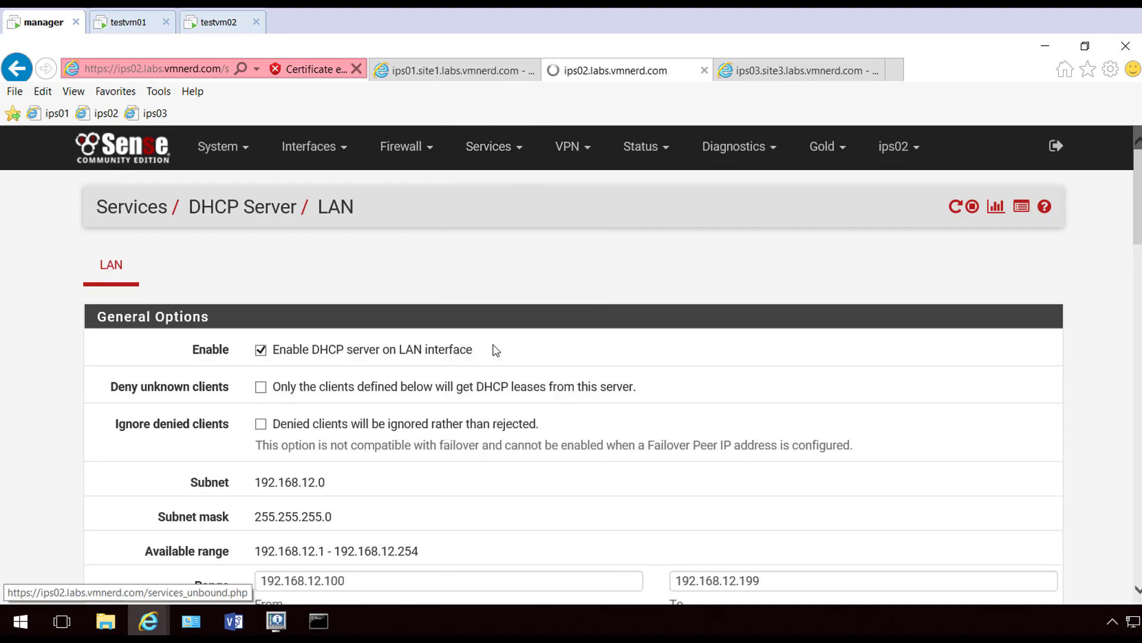
{"action": "scroll", "coordinate": [187, 367], "scroll_direction": "down", "scroll_amount": 8}
{"action": "left_click", "coordinate": [261, 255]}
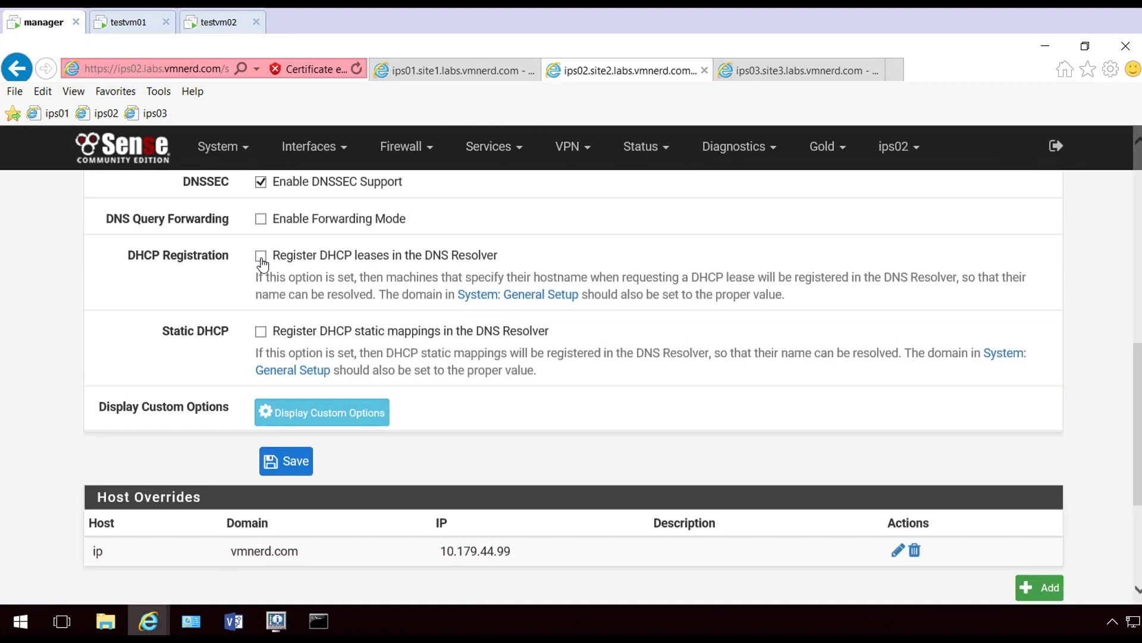
{"action": "left_click", "coordinate": [260, 332]}
{"action": "left_click", "coordinate": [271, 460]}
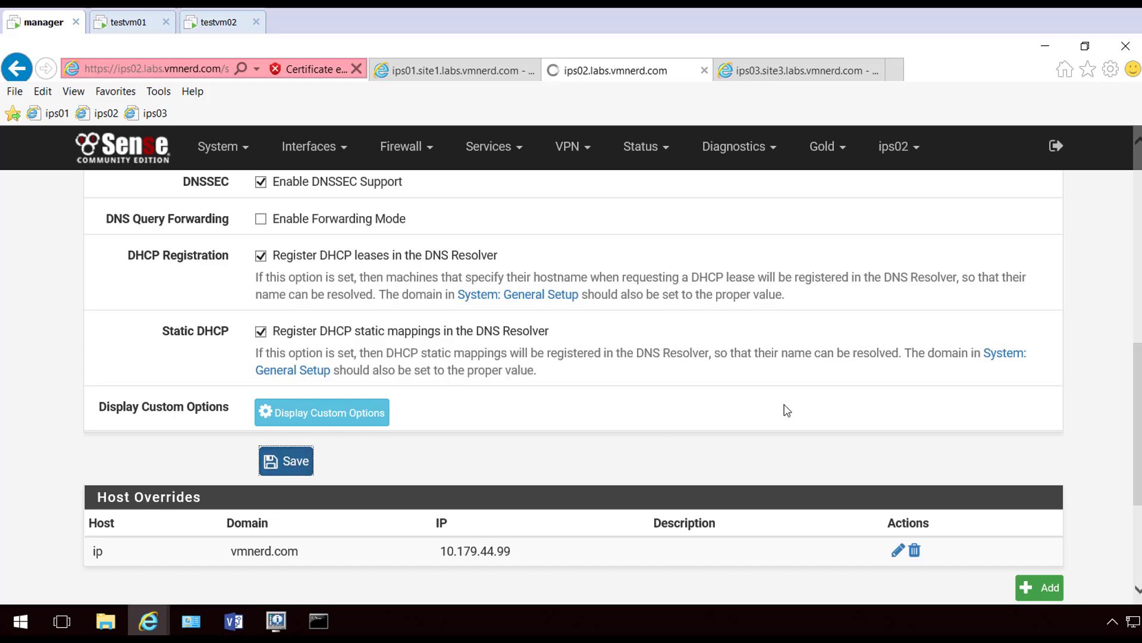
{"action": "scroll", "coordinate": [783, 405], "scroll_direction": "down", "scroll_amount": 10}
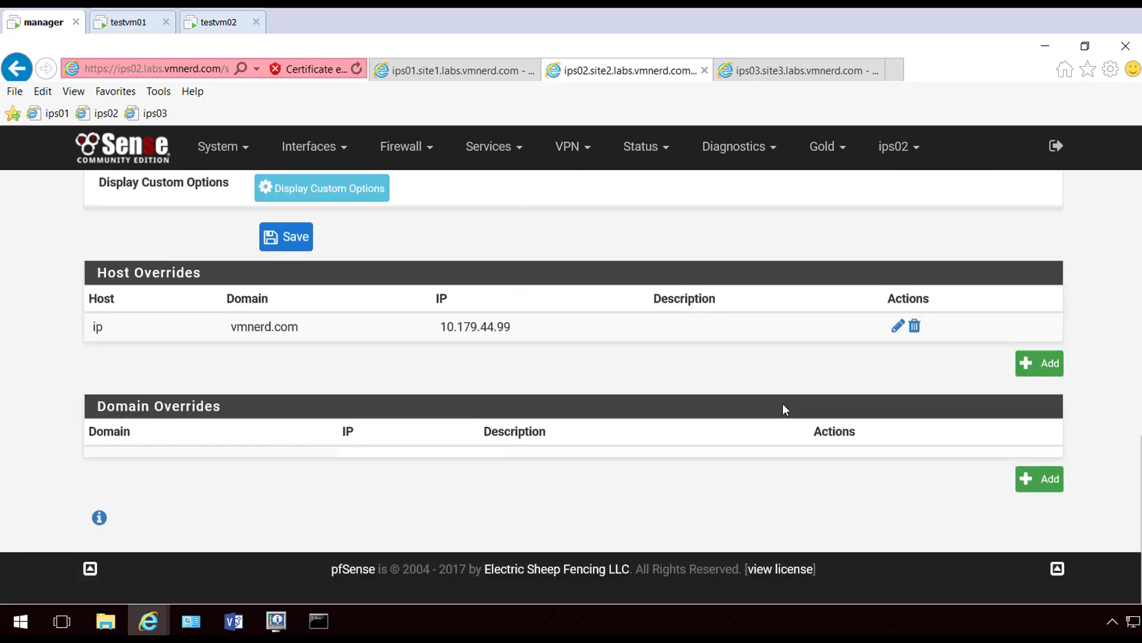
On ips02, add a domain override sending site1.labs.vmnerd.com to 192.168.11.254
{"action": "left_click", "coordinate": [1041, 479]}
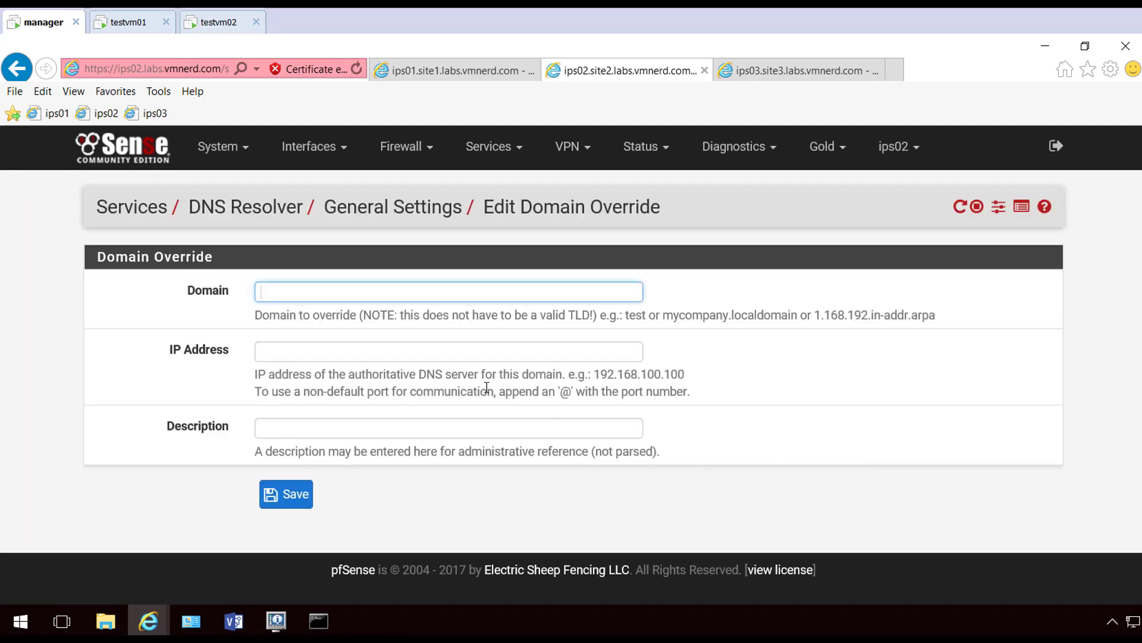
{"action": "type", "text": "site2.labs.vmnerd.com"}
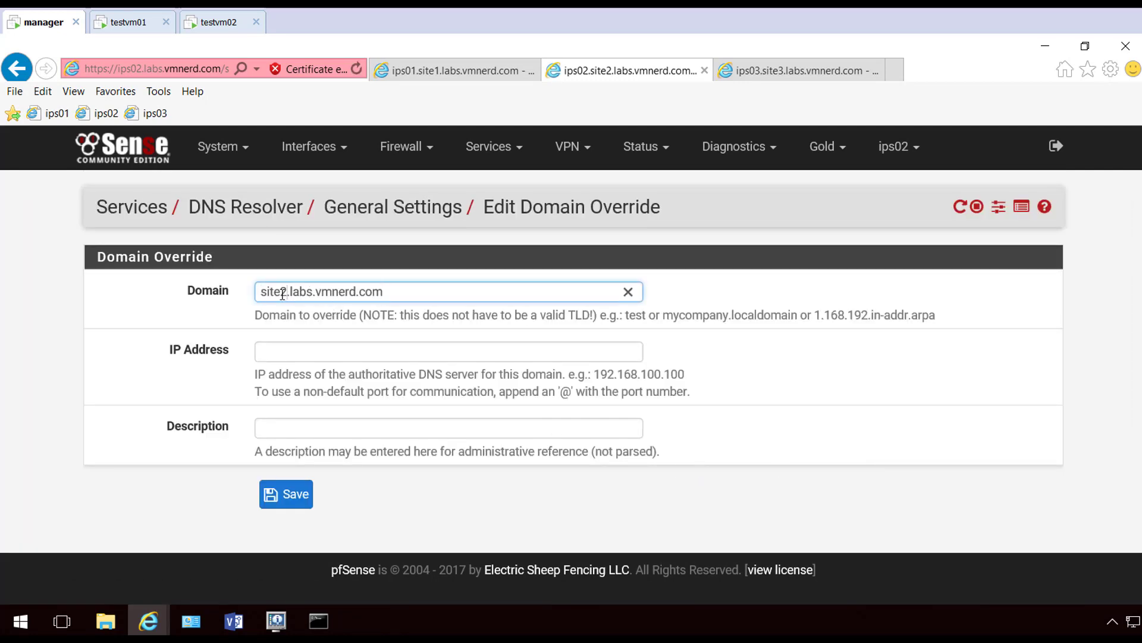
{"action": "type", "text": "1"}
{"action": "left_click", "coordinate": [320, 350]}
{"action": "type", "text": "192"}
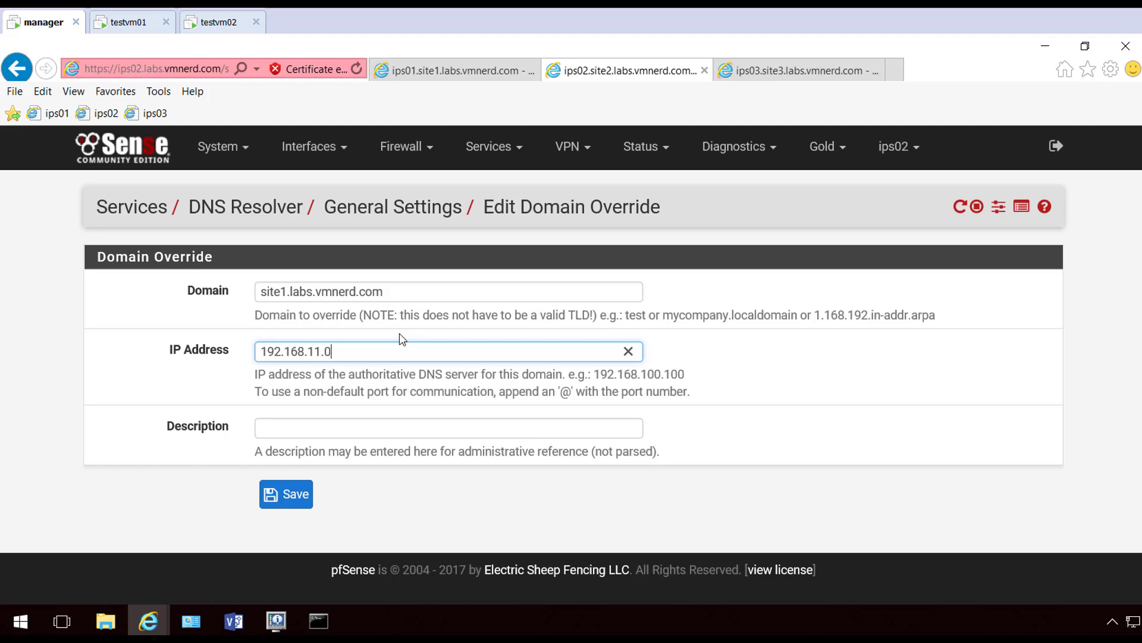
{"action": "type", "text": ".168.11.254"}
{"action": "left_click", "coordinate": [288, 494]}
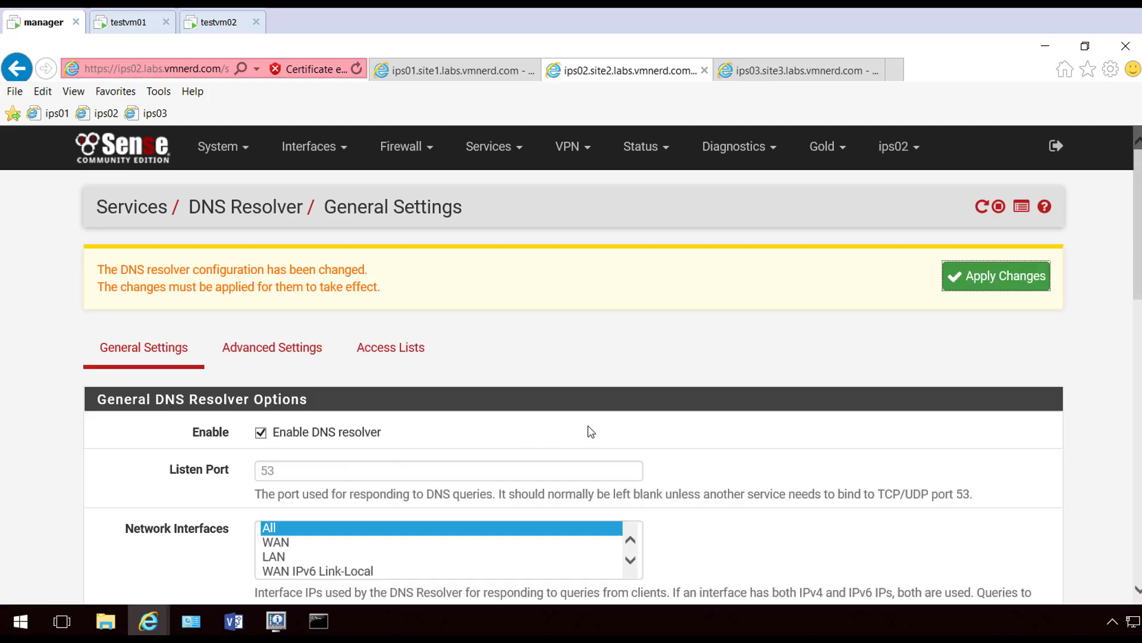
{"action": "scroll", "coordinate": [516, 409], "scroll_direction": "down", "scroll_amount": 12}
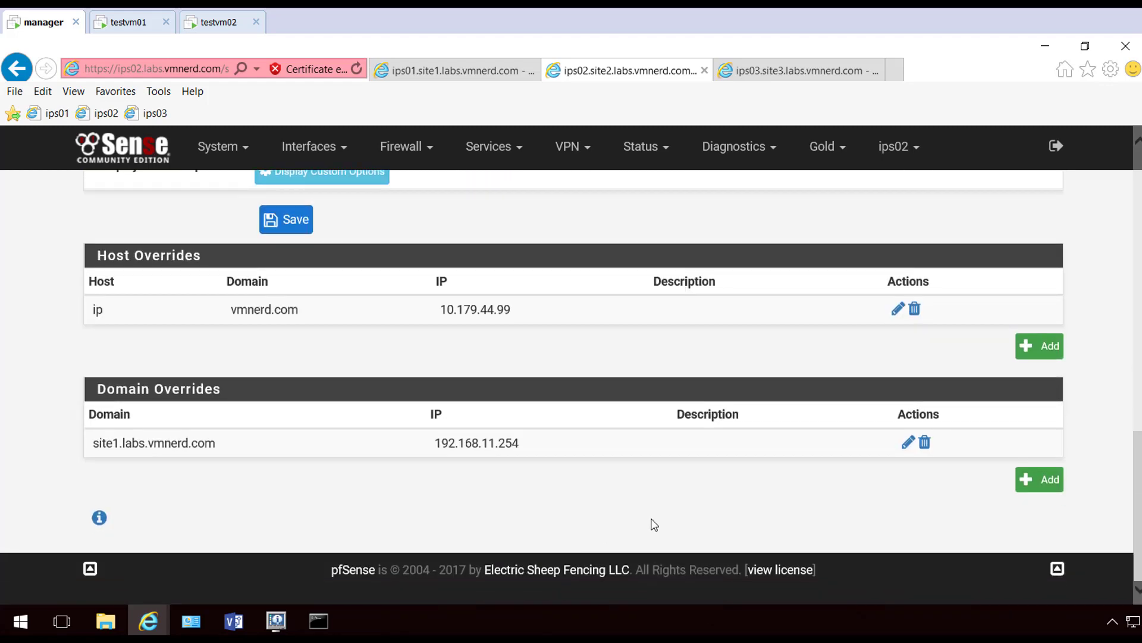
Add a site3.labs.vmnerd.com override to 192.168.13.254 and apply the resolver changes
{"action": "left_click", "coordinate": [1038, 478]}
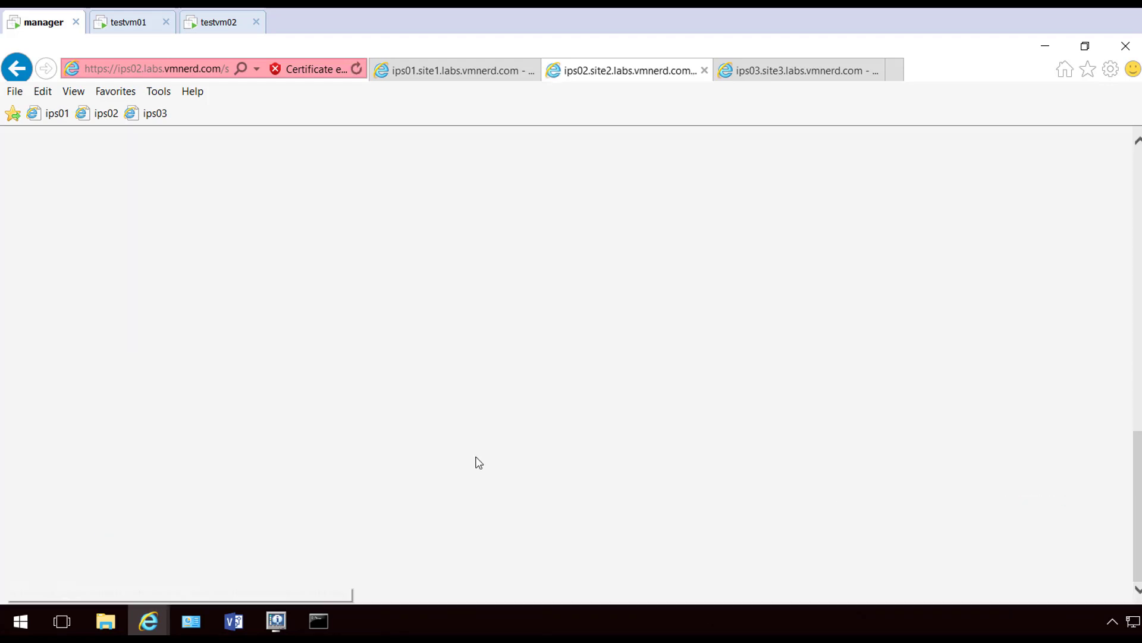
{"action": "type", "text": "site2.labs.vmnerd.com"}
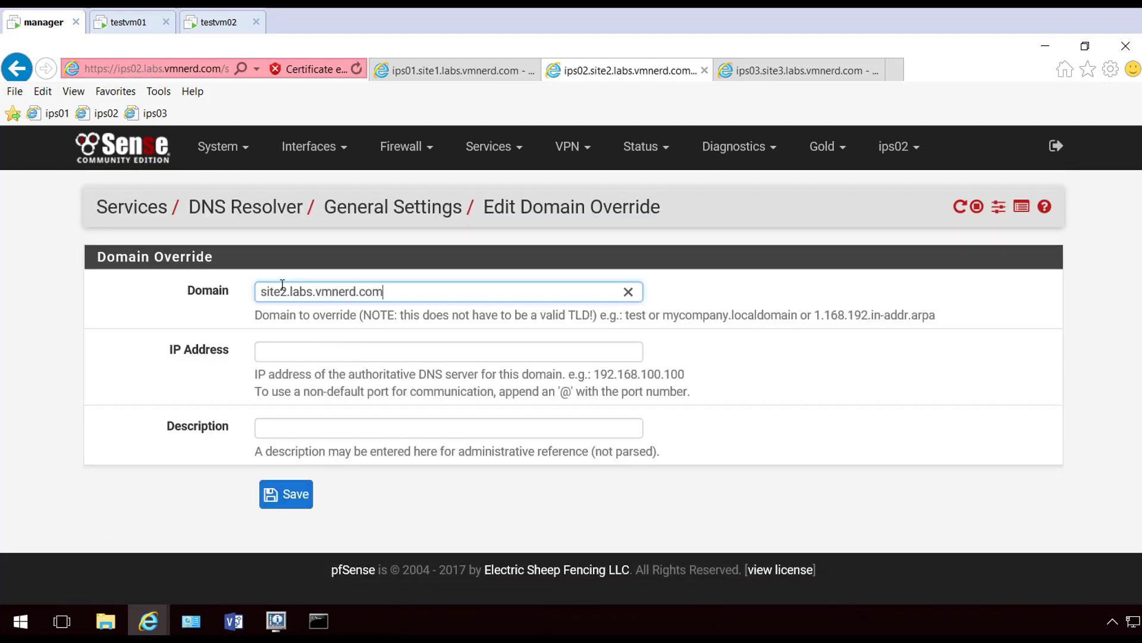
{"action": "left_click_drag", "start_coordinate": [286, 296], "coordinate": [281, 295]}
{"action": "type", "text": "3"}
{"action": "left_click", "coordinate": [329, 355]}
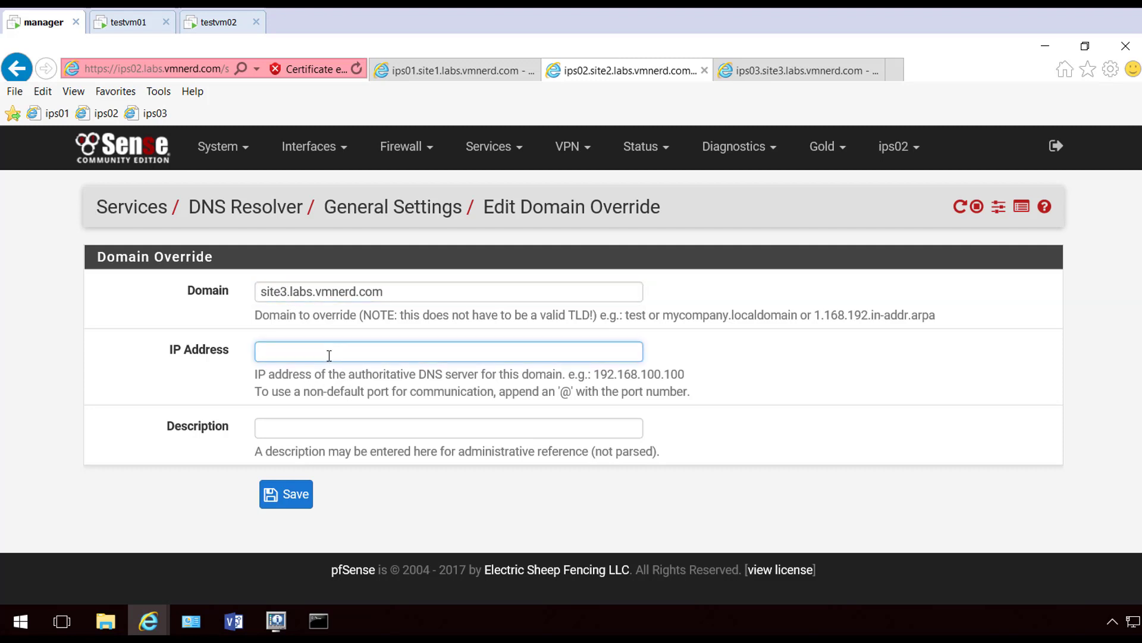
{"action": "type", "text": "192.168.13.254"}
{"action": "left_click", "coordinate": [291, 495]}
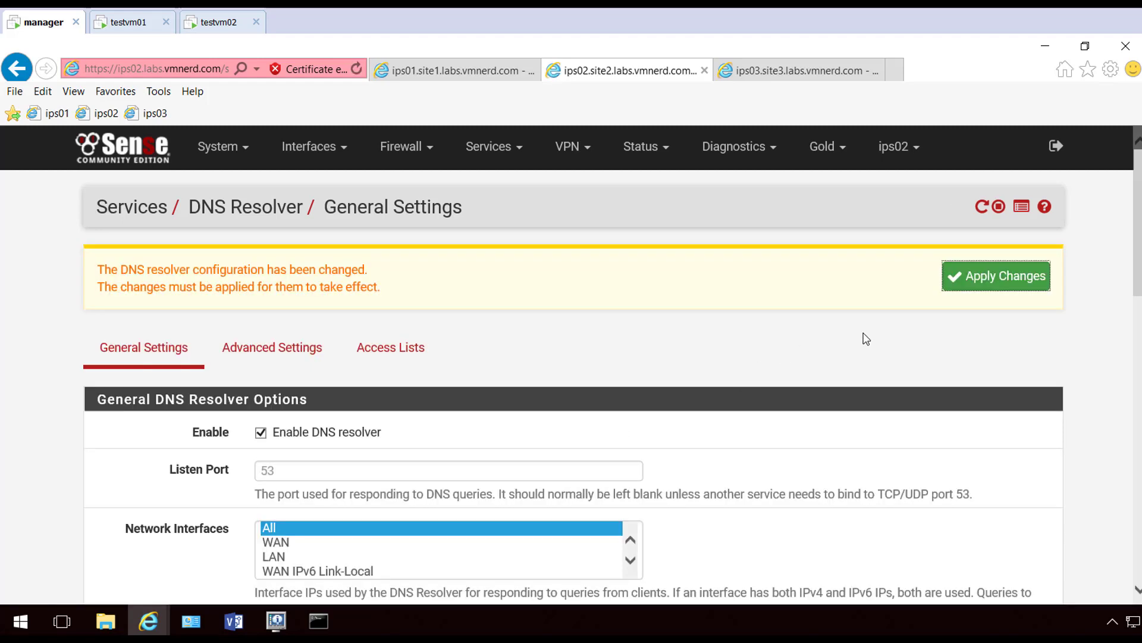
{"action": "left_click", "coordinate": [957, 276]}
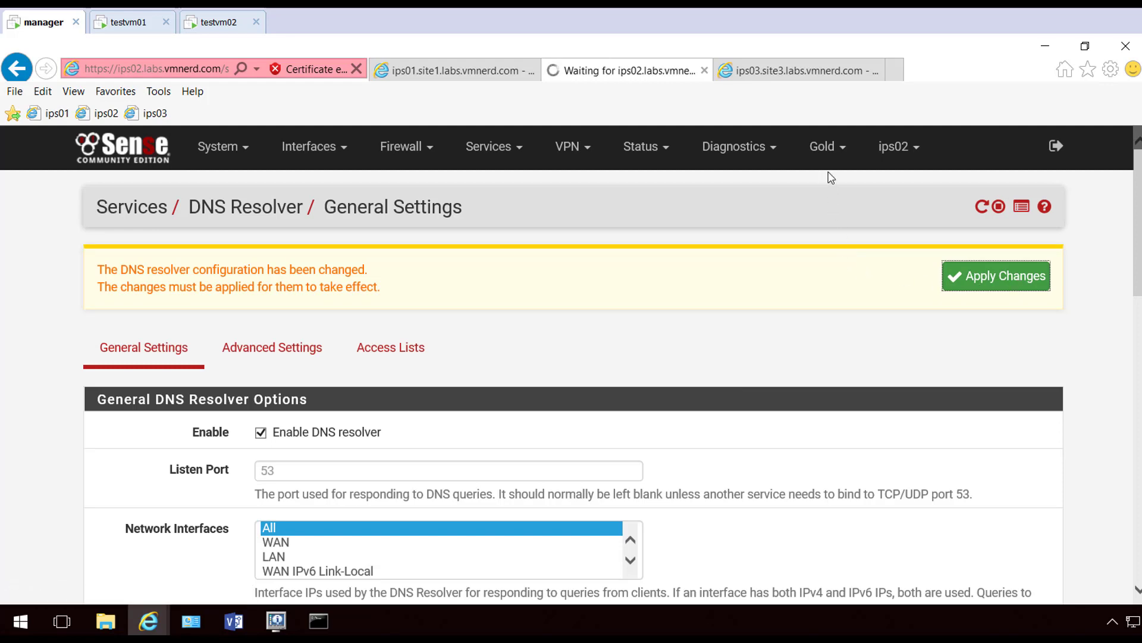
{"action": "left_click", "coordinate": [797, 70]}
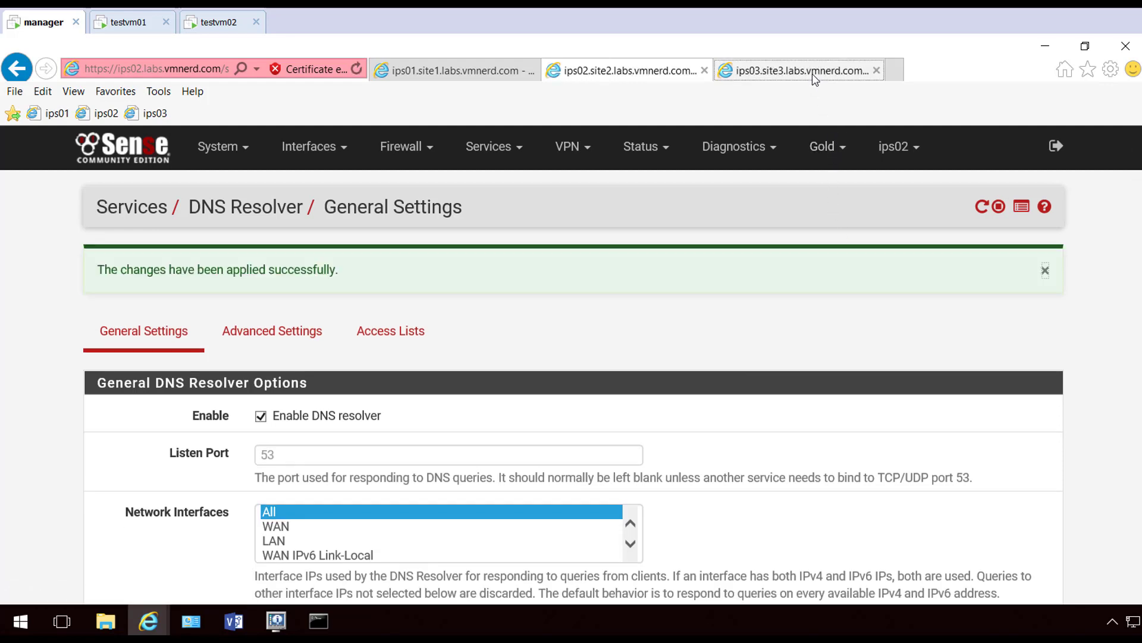
On ips03, enable DHCP lease and static mapping registration in the DNS Resolver, save and apply
{"action": "left_click", "coordinate": [489, 147]}
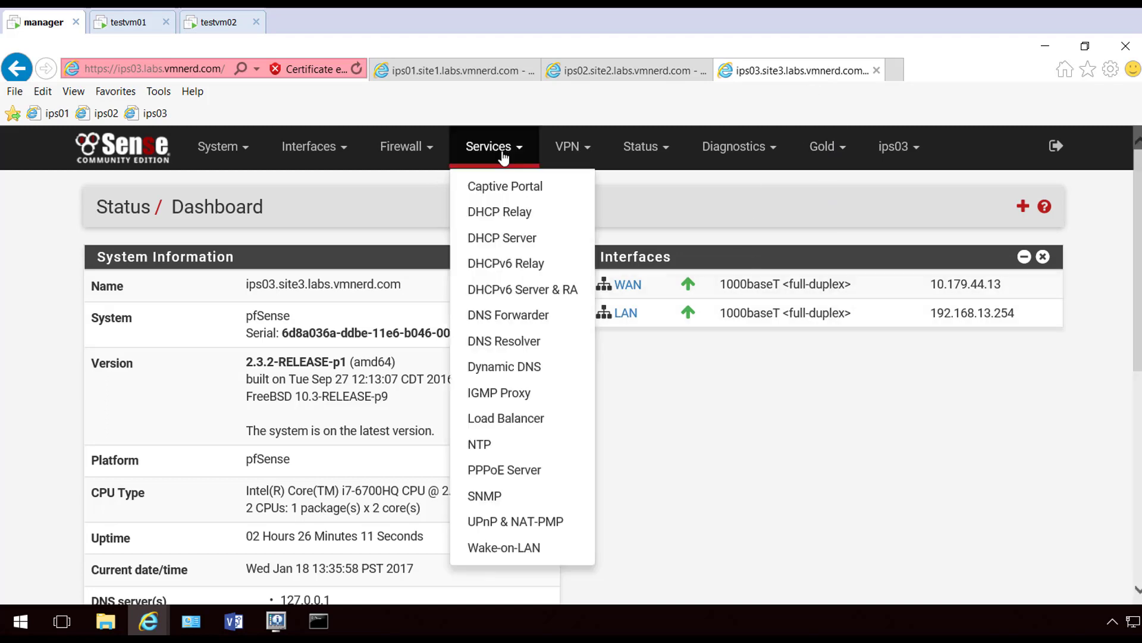
{"action": "left_click", "coordinate": [523, 337]}
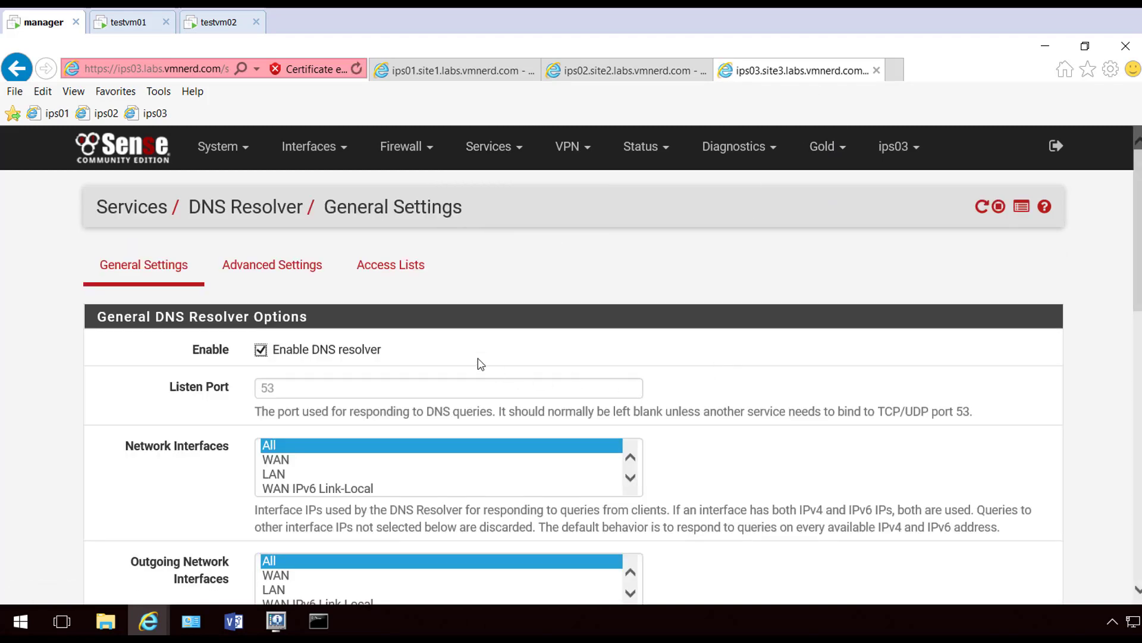
{"action": "scroll", "coordinate": [223, 339], "scroll_direction": "down", "scroll_amount": 8}
{"action": "scroll", "coordinate": [190, 352], "scroll_direction": "up", "scroll_amount": 1}
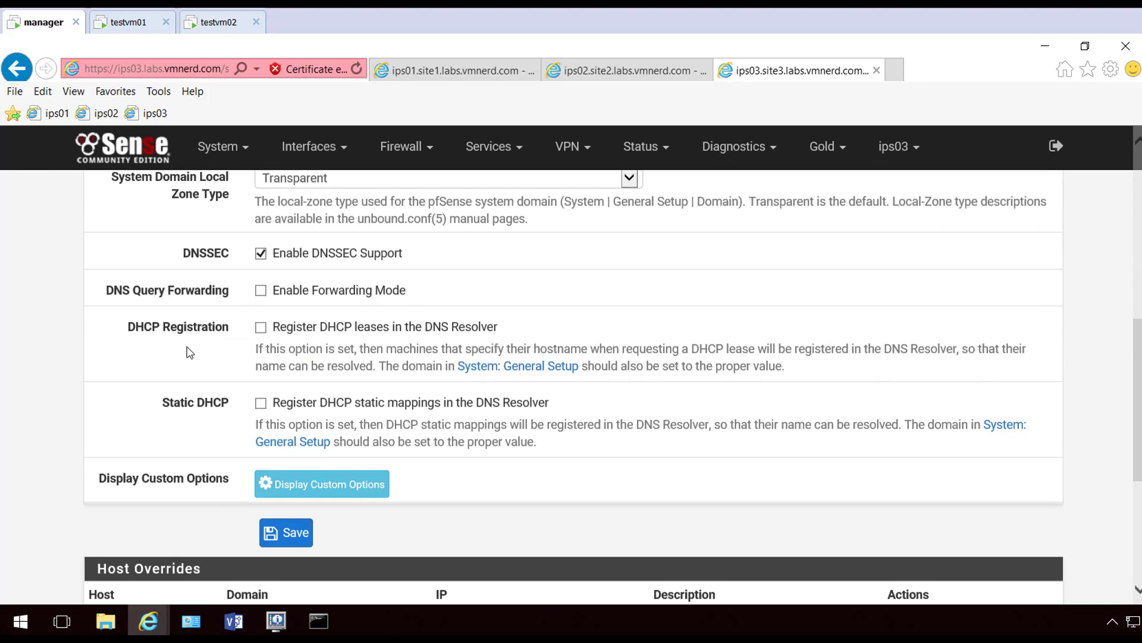
{"action": "left_click", "coordinate": [261, 327]}
{"action": "left_click", "coordinate": [261, 403]}
{"action": "left_click", "coordinate": [305, 544]}
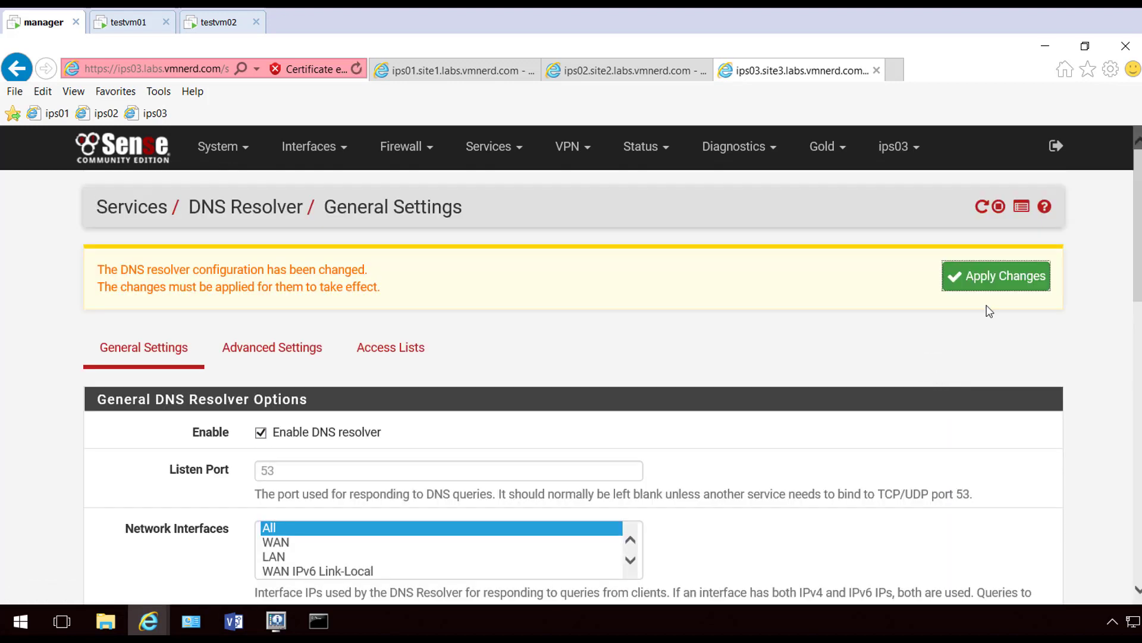
{"action": "left_click", "coordinate": [962, 275]}
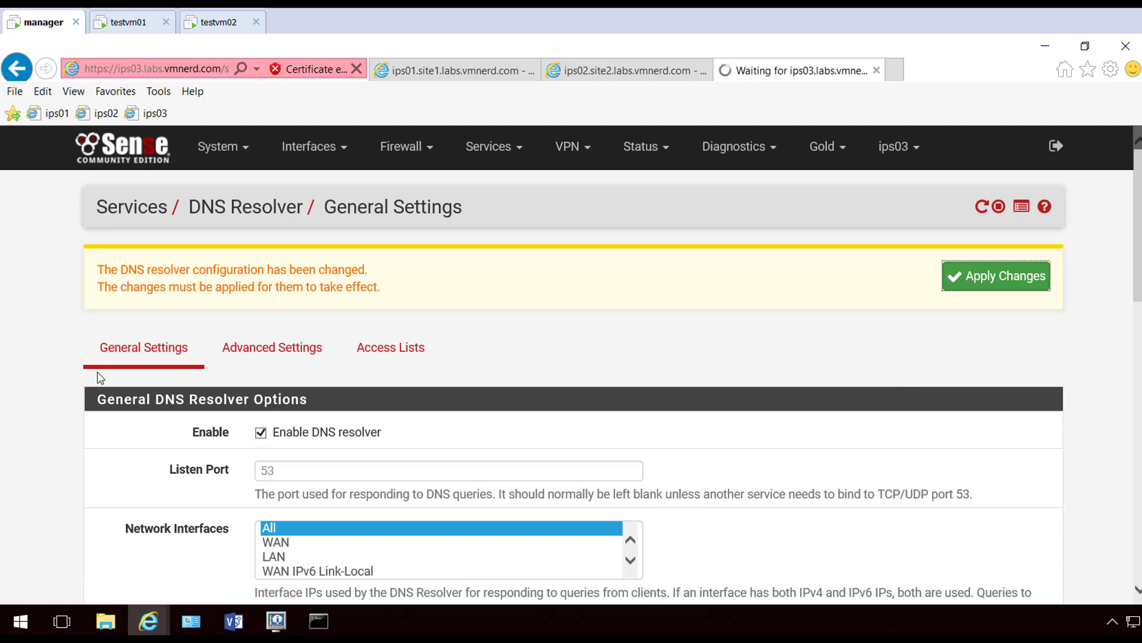
Add a domain override sending site1.labs.vmnerd.com to 192.168.11.254
{"action": "scroll", "coordinate": [101, 375], "scroll_direction": "down", "scroll_amount": 15}
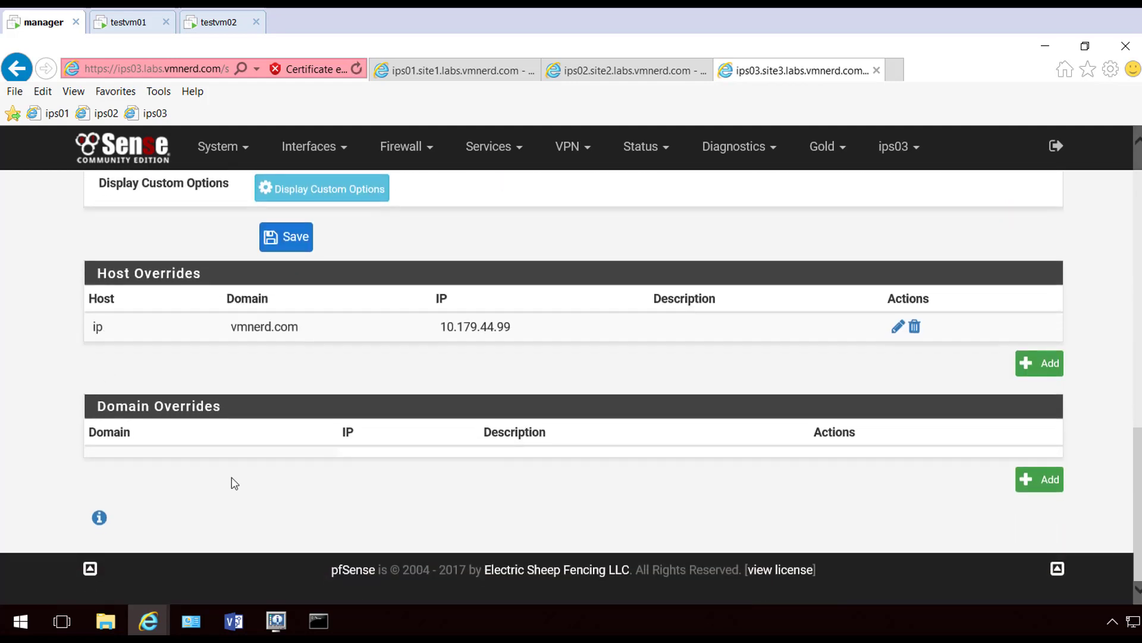
{"action": "left_click", "coordinate": [1023, 482]}
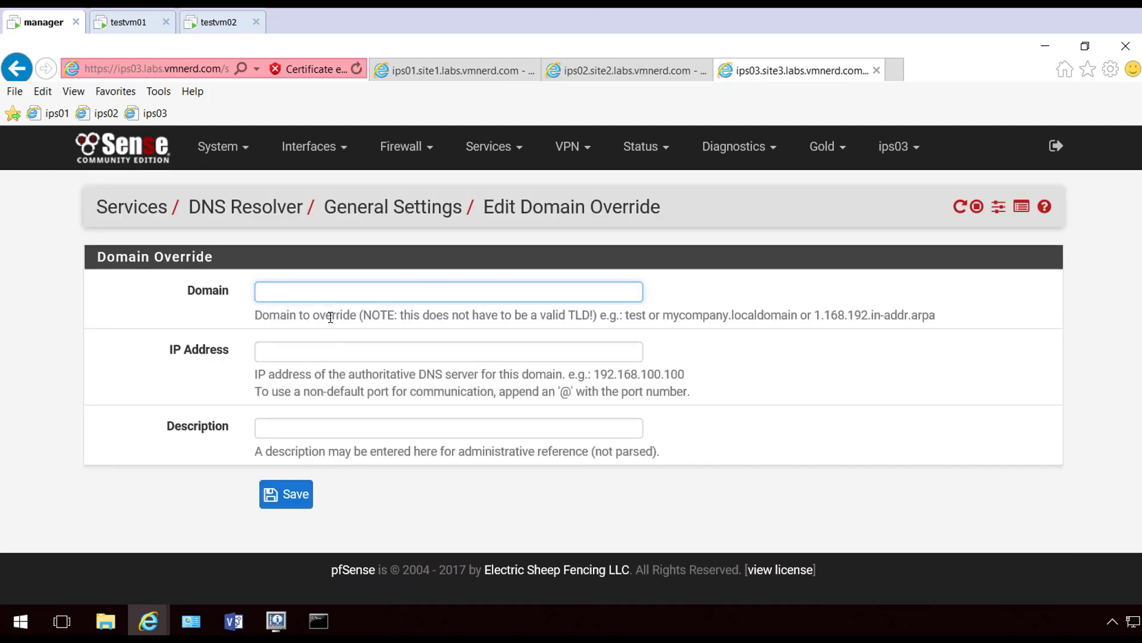
{"action": "type", "text": "site2.labs.vmnerd.com"}
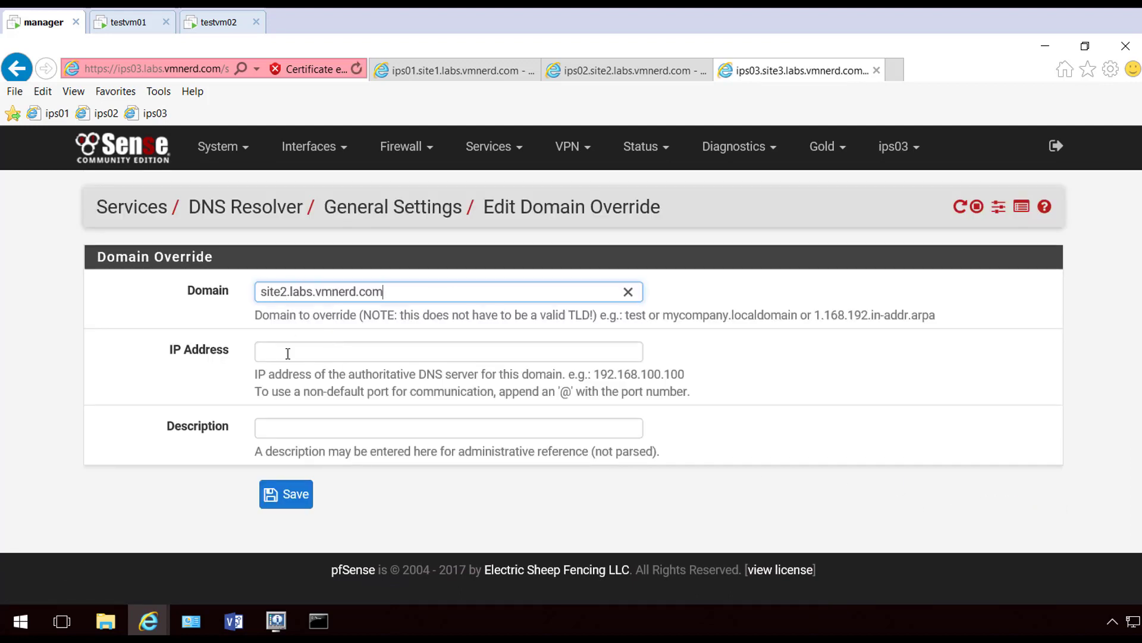
{"action": "left_click", "coordinate": [287, 291]}
{"action": "key", "text": "BackSpace"}
{"action": "type", "text": "1"}
{"action": "left_click", "coordinate": [301, 344]}
{"action": "type", "text": "192"}
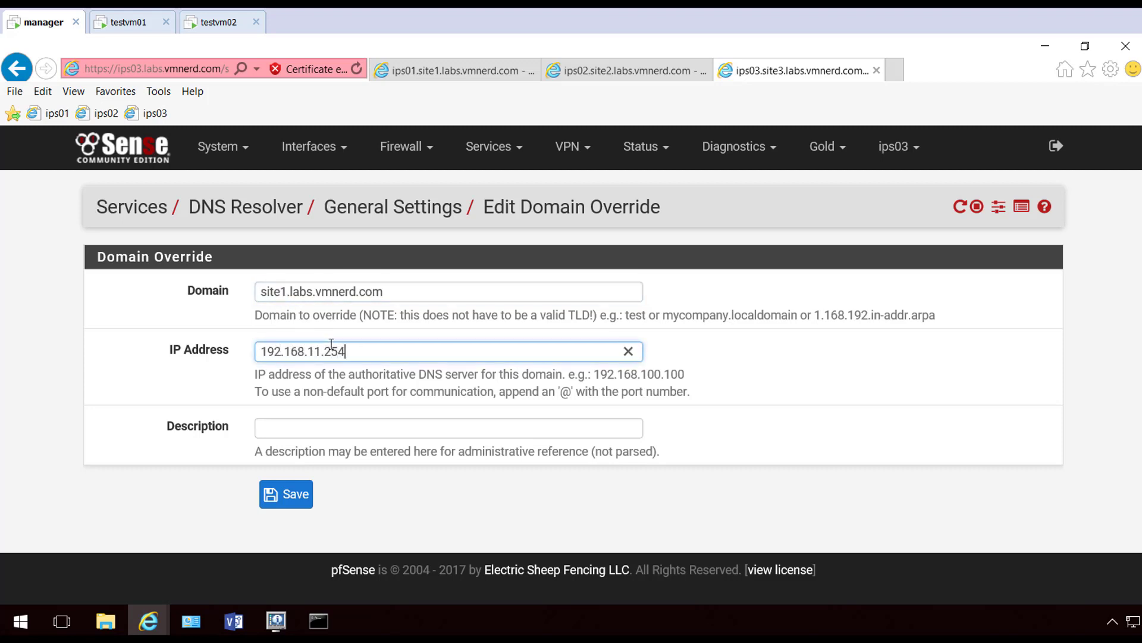
{"action": "type", "text": ".168.11.254"}
{"action": "left_click", "coordinate": [285, 493]}
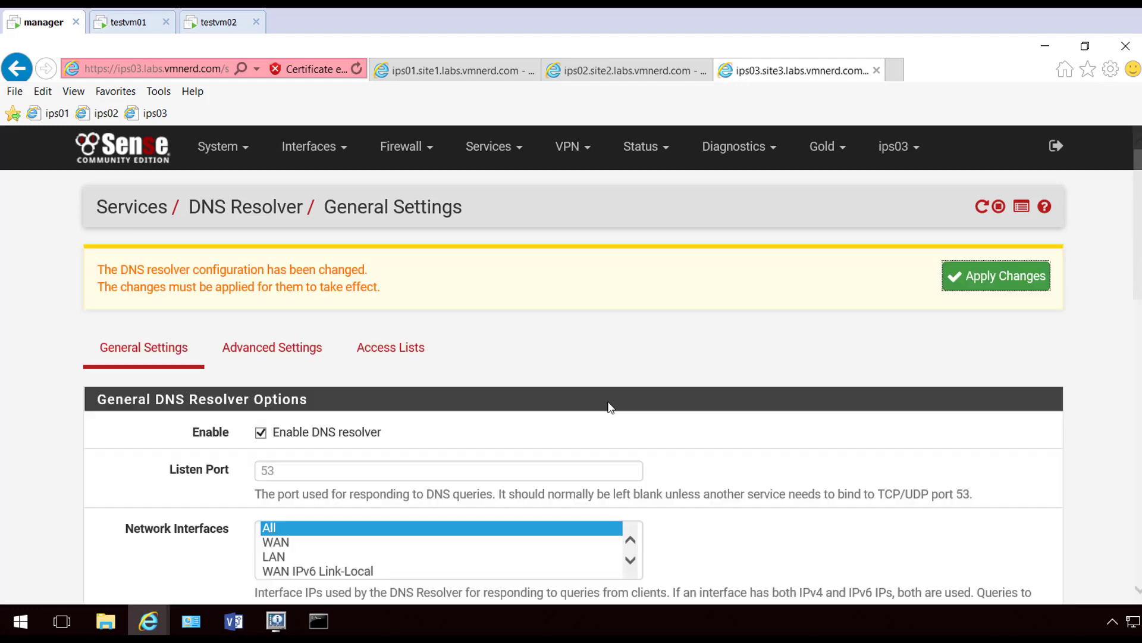
Add a site2.labs.vmnerd.com override to 192.168.12.254 and apply the resolver changes
{"action": "scroll", "coordinate": [874, 363], "scroll_direction": "down", "scroll_amount": 15}
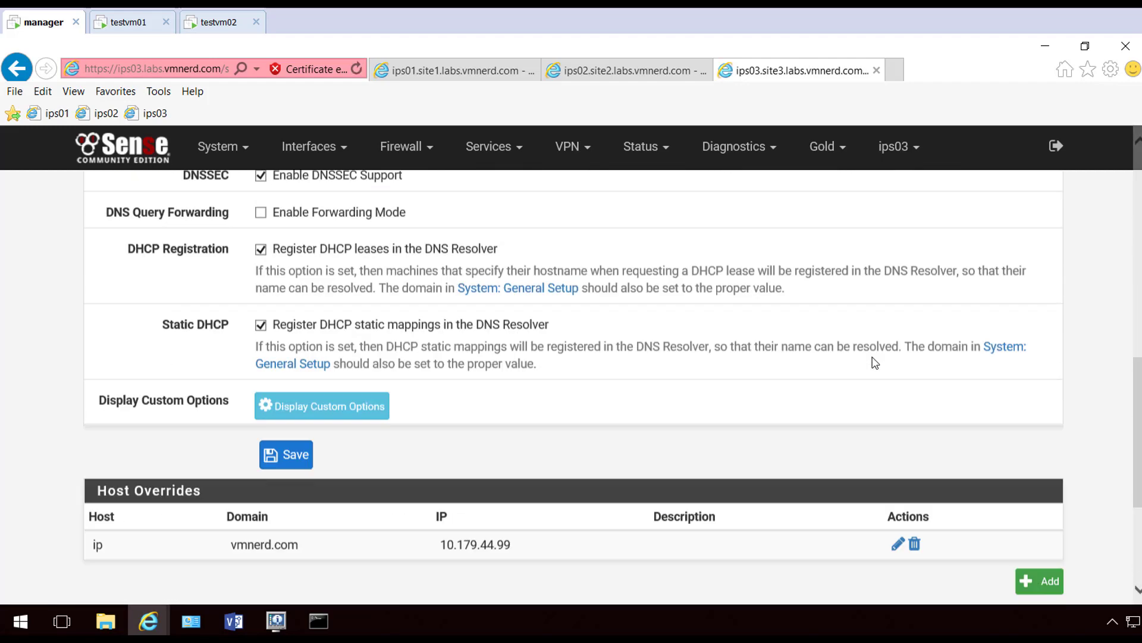
{"action": "left_click", "coordinate": [1049, 478]}
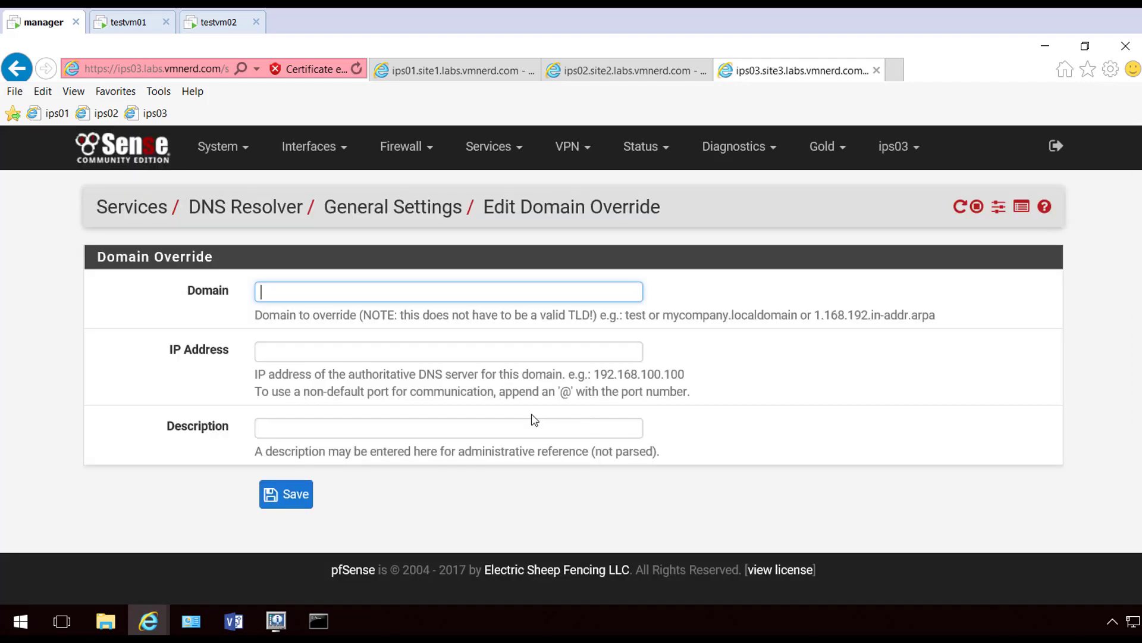
{"action": "type", "text": "site2.labs.vmnerd.com"}
{"action": "left_click", "coordinate": [313, 350]}
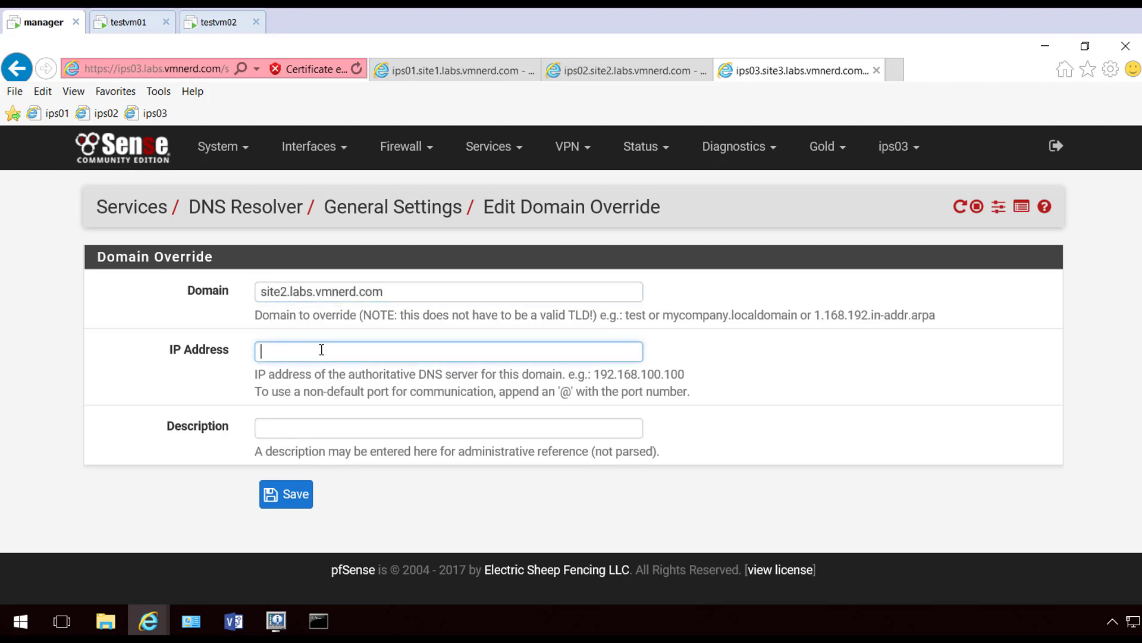
{"action": "type", "text": "192.168.12.254"}
{"action": "left_click", "coordinate": [284, 494]}
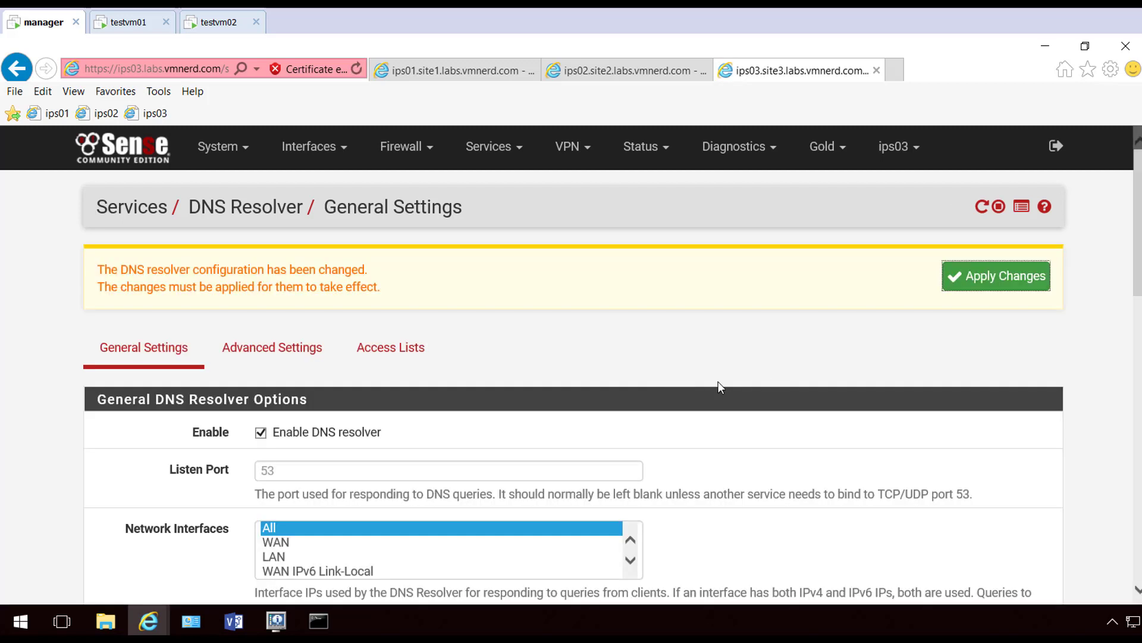
{"action": "left_click", "coordinate": [1022, 286]}
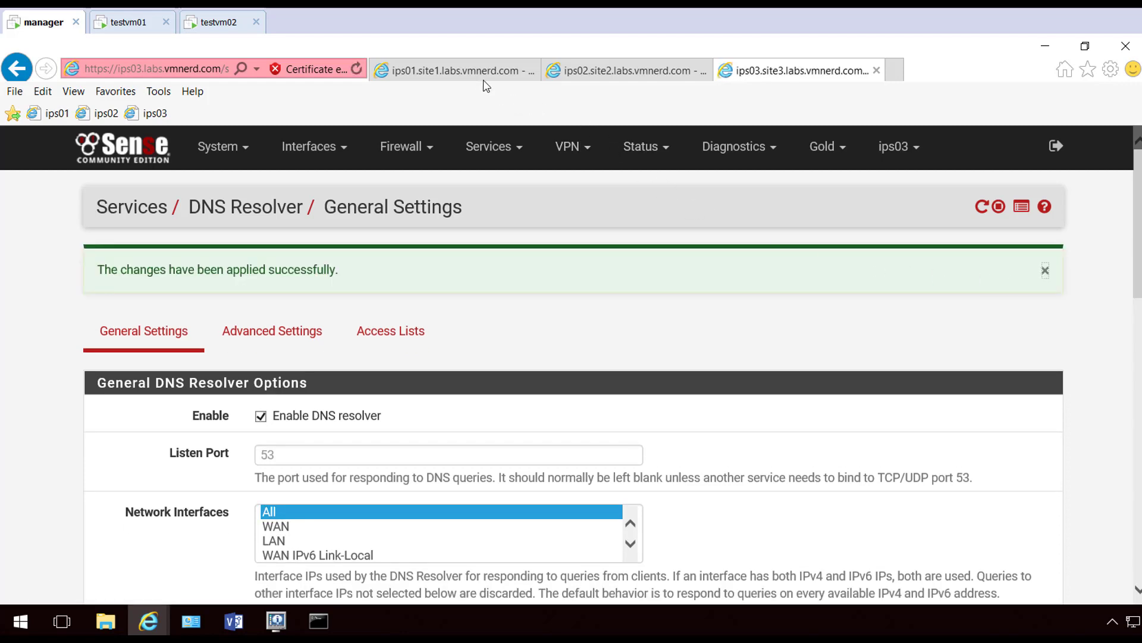
{"action": "left_click", "coordinate": [485, 71]}
On ips01, start a new DNS Resolver access list named IPSecVPNAllow
{"action": "left_click", "coordinate": [405, 329]}
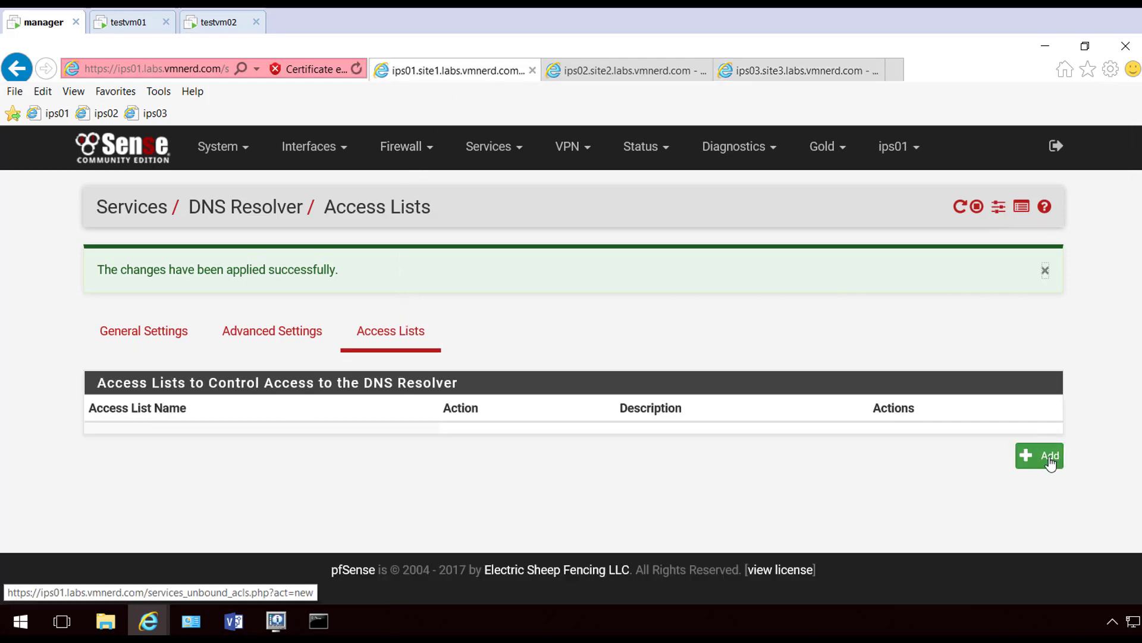
{"action": "left_click", "coordinate": [1045, 275]}
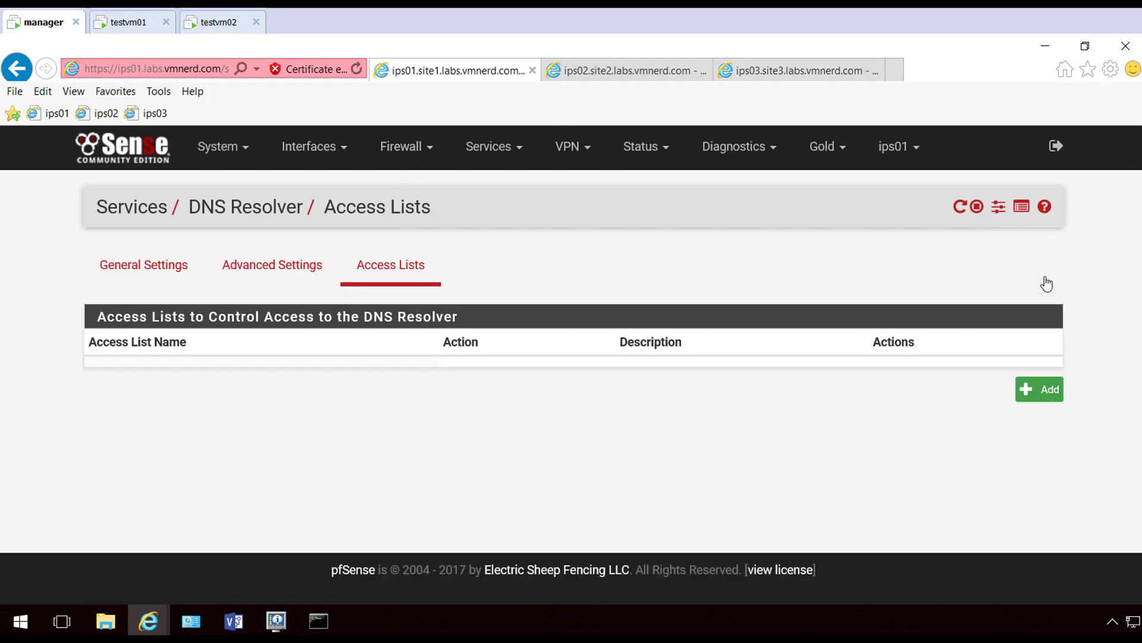
{"action": "left_click", "coordinate": [1051, 390]}
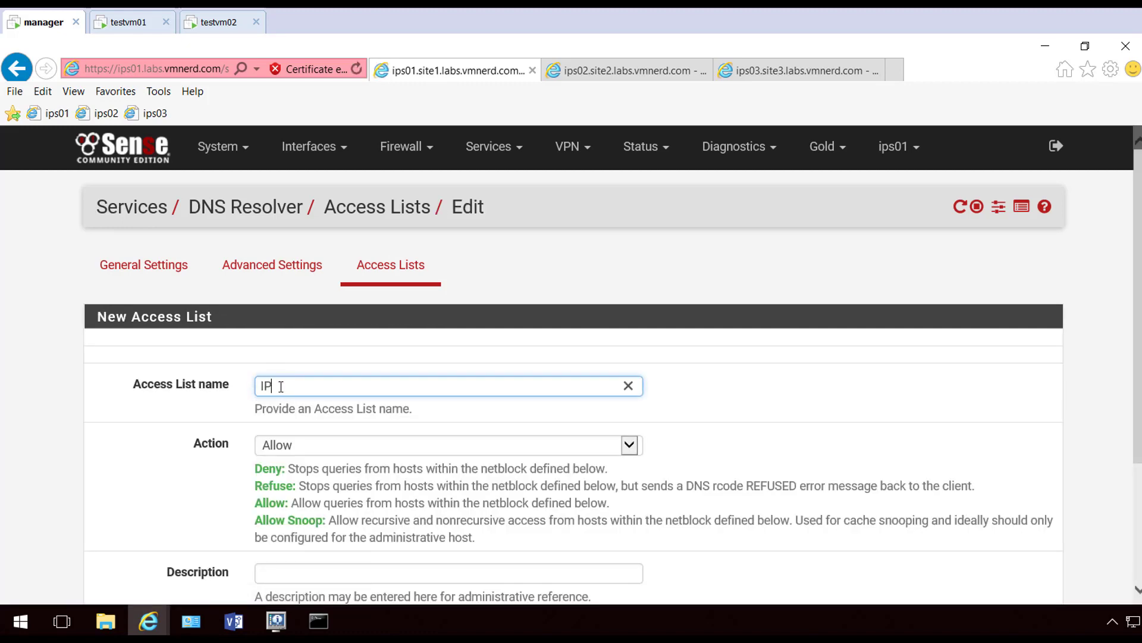
{"action": "type", "text": "IPSecVPN"}
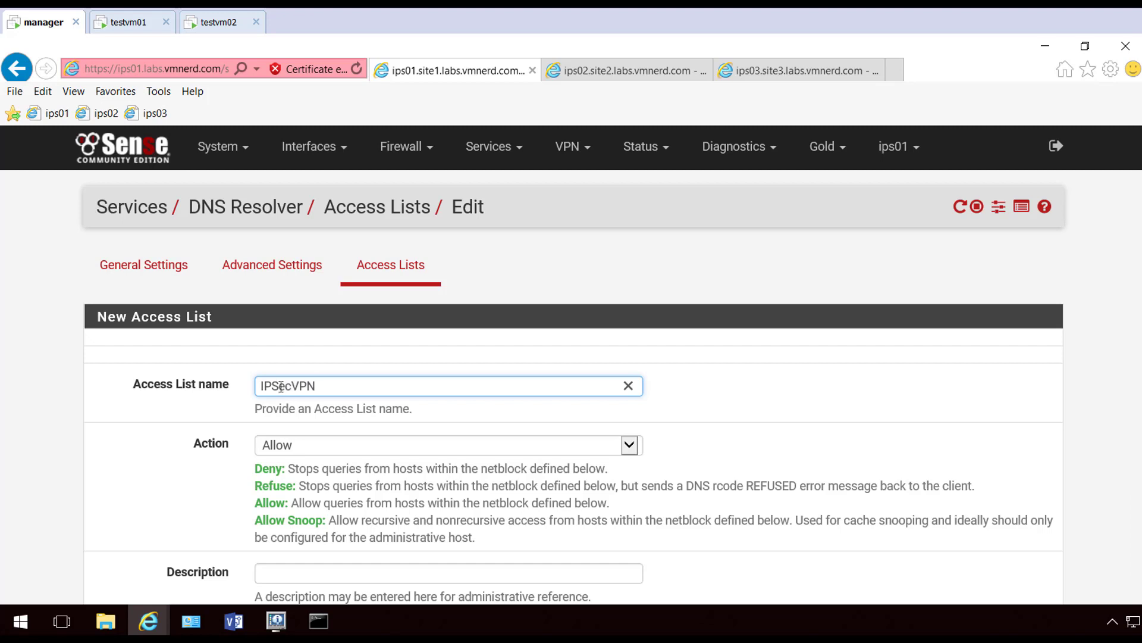
{"action": "type", "text": "Allow"}
{"action": "scroll", "coordinate": [232, 351], "scroll_direction": "down", "scroll_amount": 3}
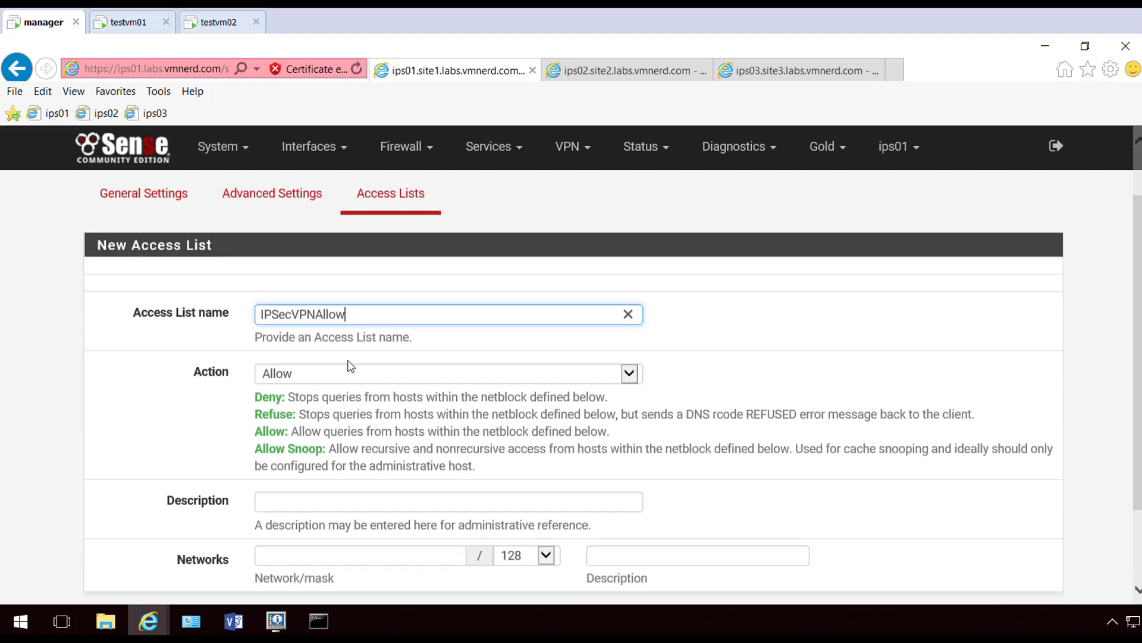
{"action": "left_click_drag", "start_coordinate": [372, 208], "coordinate": [199, 195]}
{"action": "key", "text": "ctrl+c"}
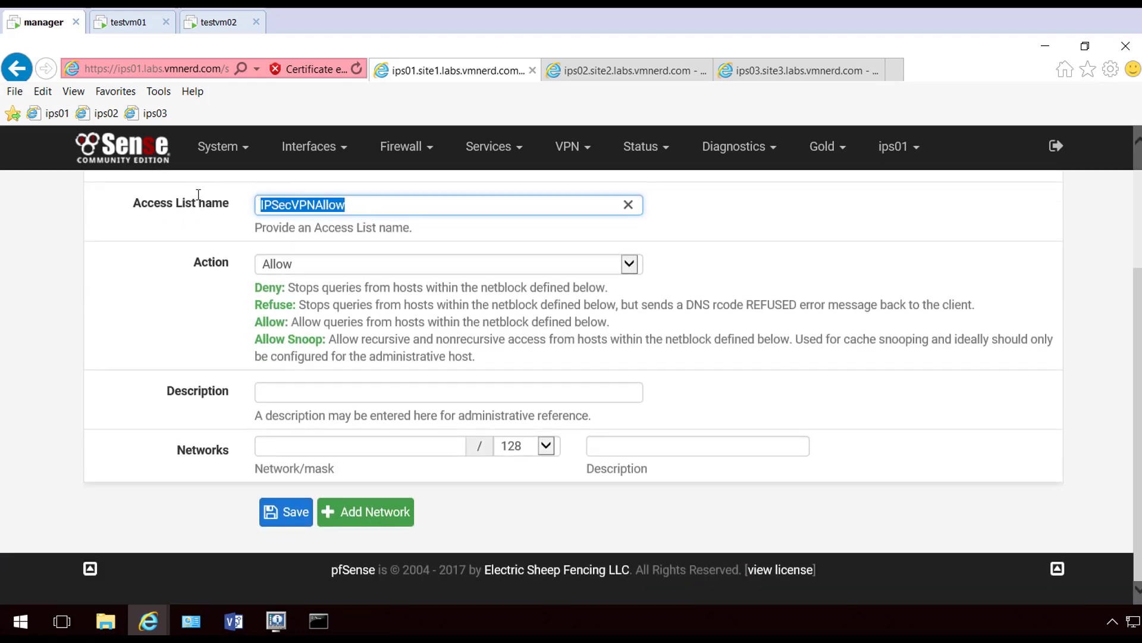
Allow networks 192.168.12.0/24 and 192.168.13.0/24 in the list, save and apply
{"action": "left_click", "coordinate": [280, 444]}
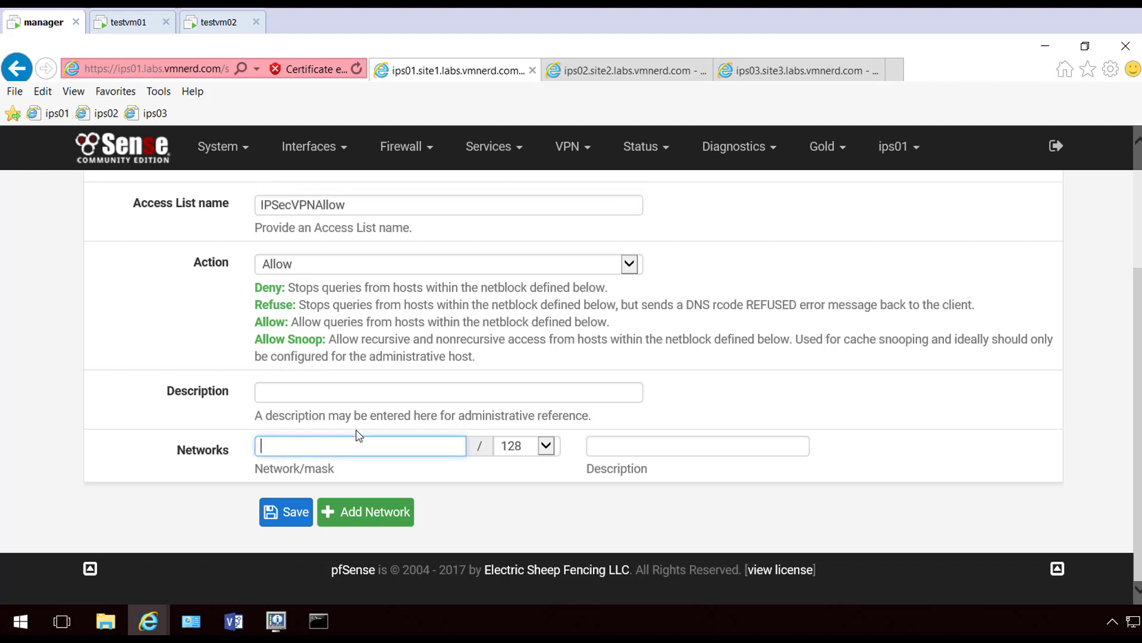
{"action": "type", "text": "192.168."}
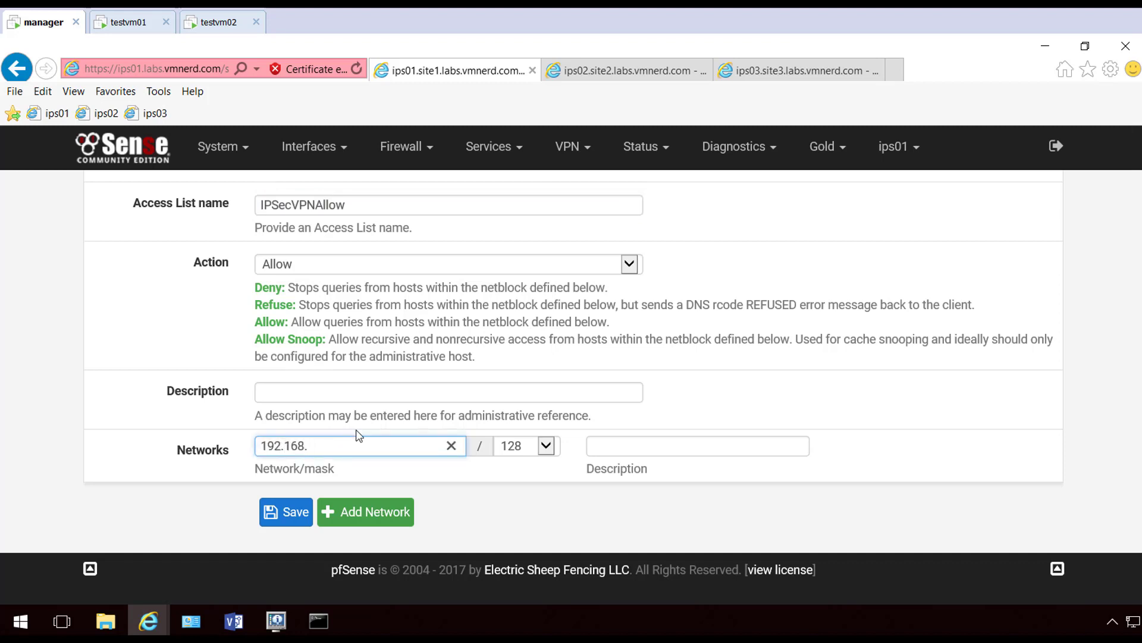
{"action": "type", "text": "12.0"}
{"action": "left_click", "coordinate": [545, 446]}
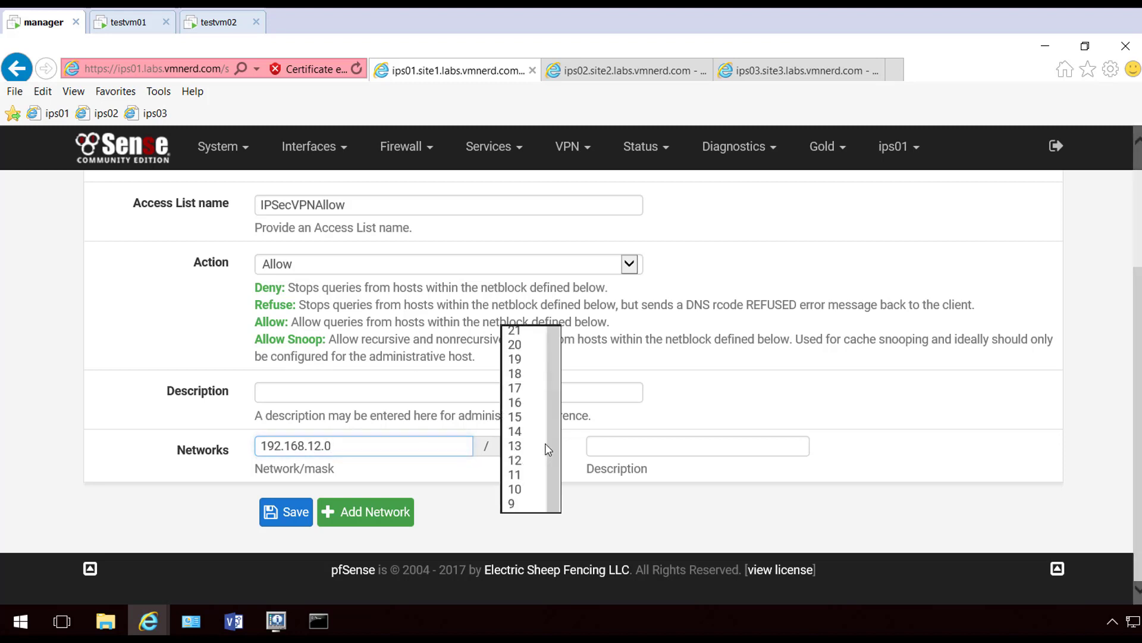
{"action": "left_click", "coordinate": [535, 286]}
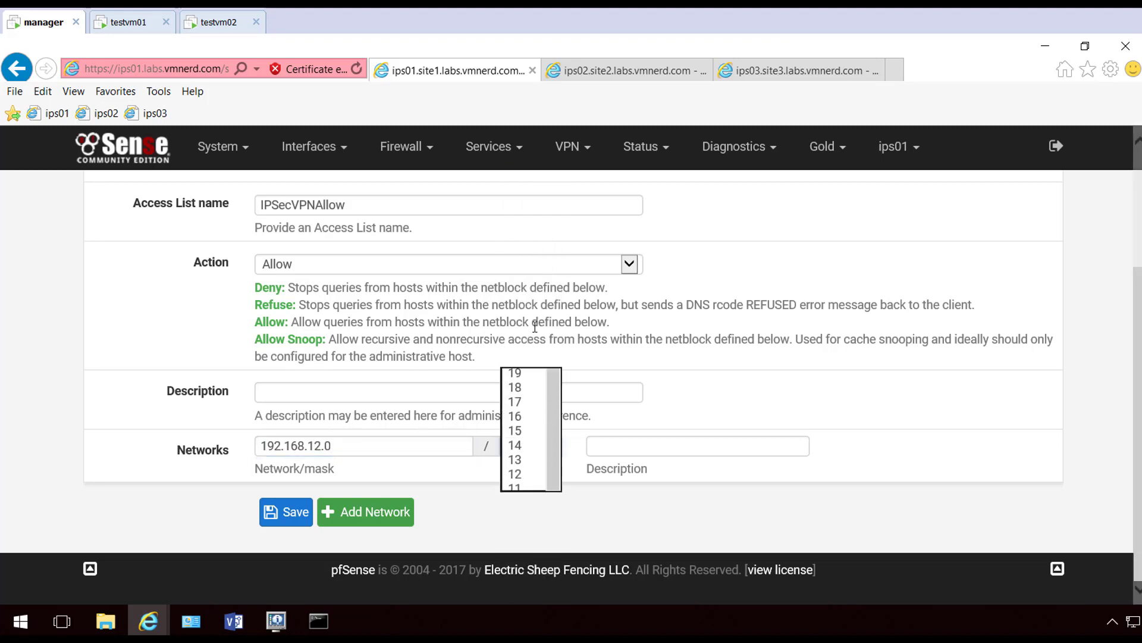
{"action": "left_click", "coordinate": [399, 522]}
{"action": "left_click", "coordinate": [316, 492]}
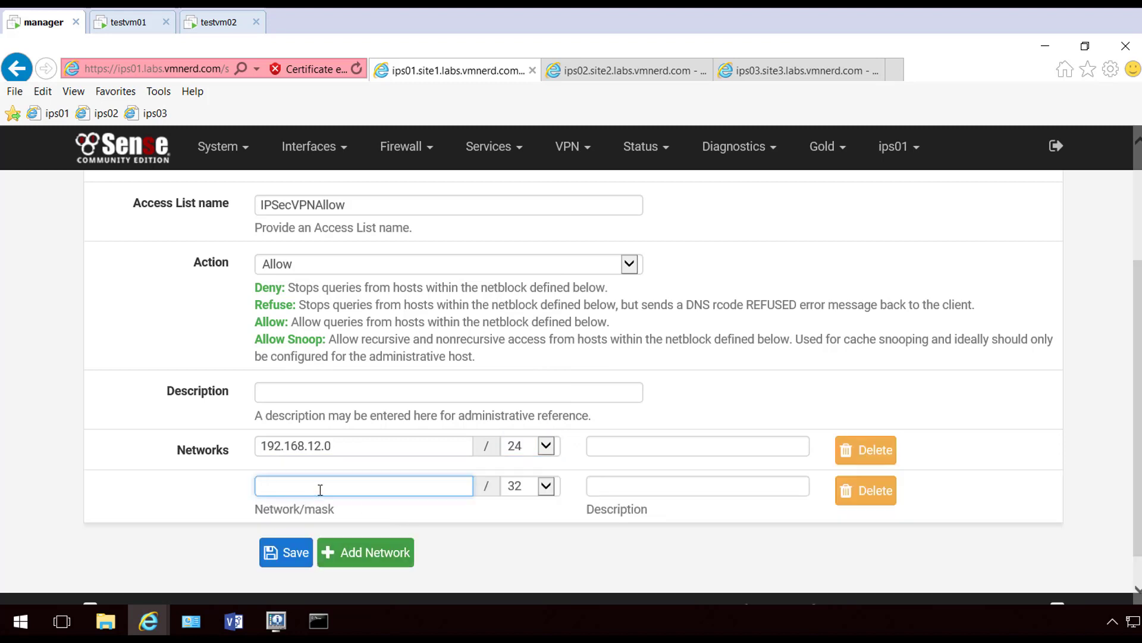
{"action": "type", "text": "192.168.1"}
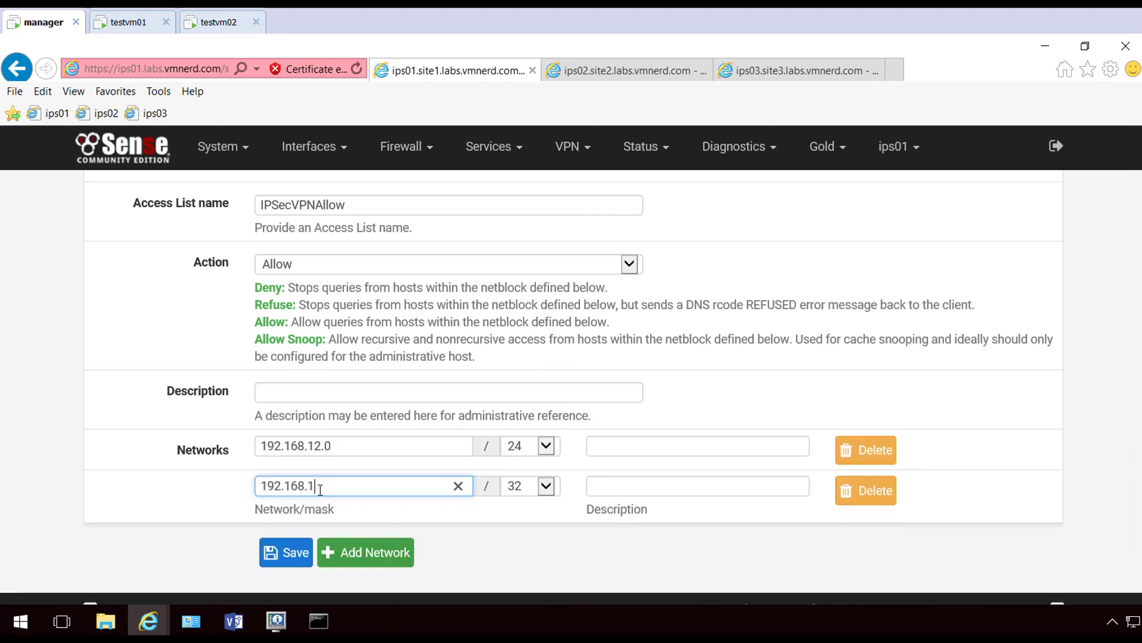
{"action": "type", "text": "3.0"}
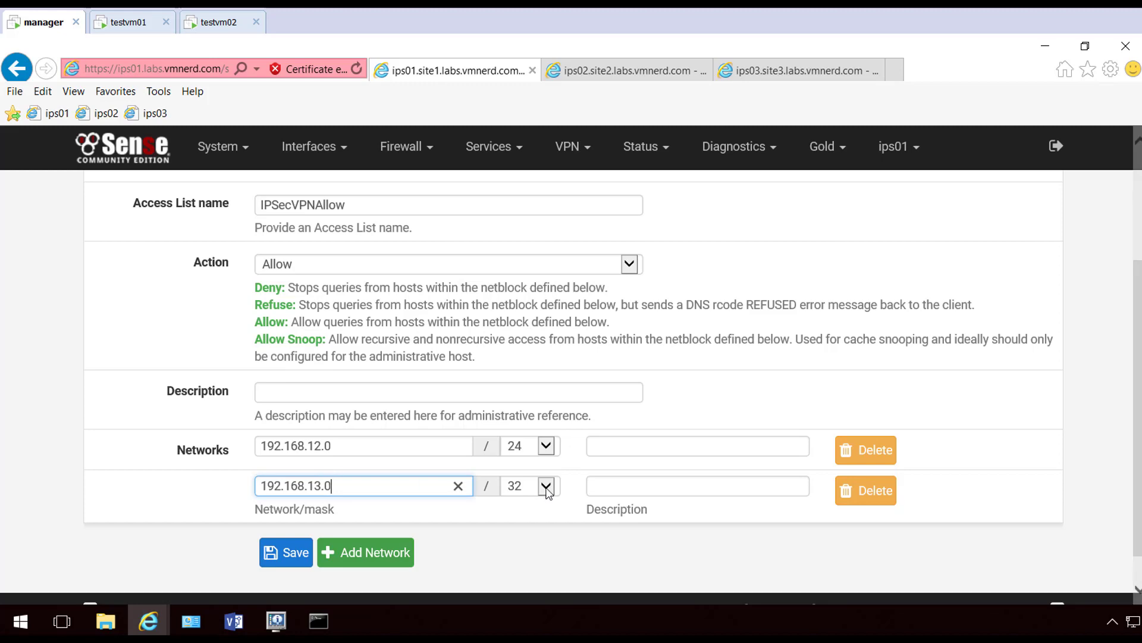
{"action": "left_click", "coordinate": [545, 485]}
{"action": "left_click", "coordinate": [523, 269]}
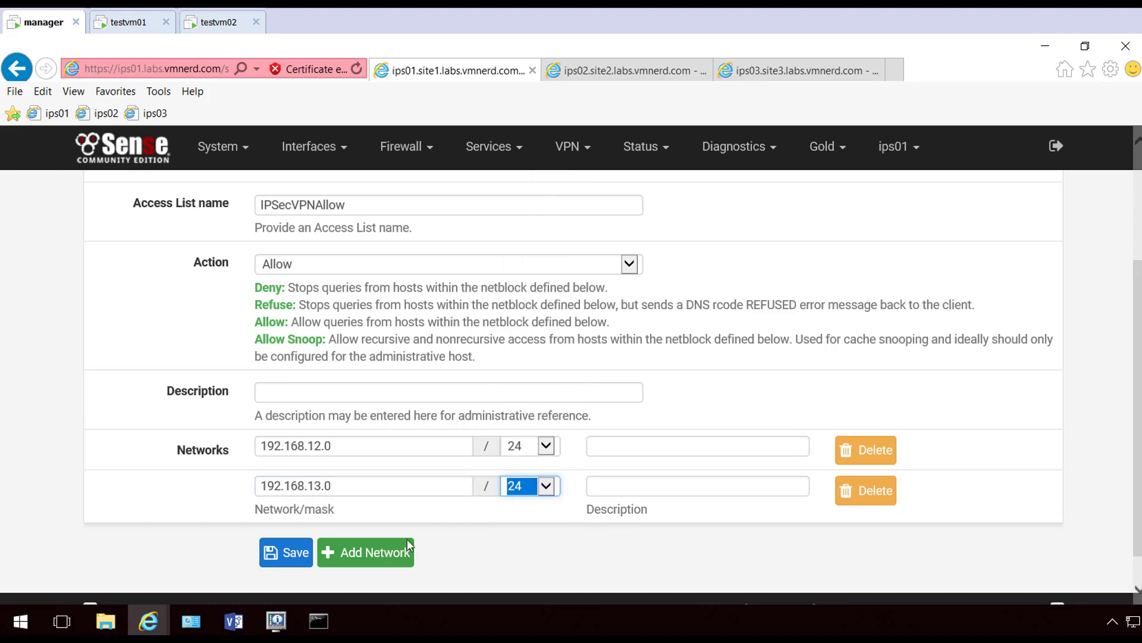
{"action": "left_click", "coordinate": [296, 555]}
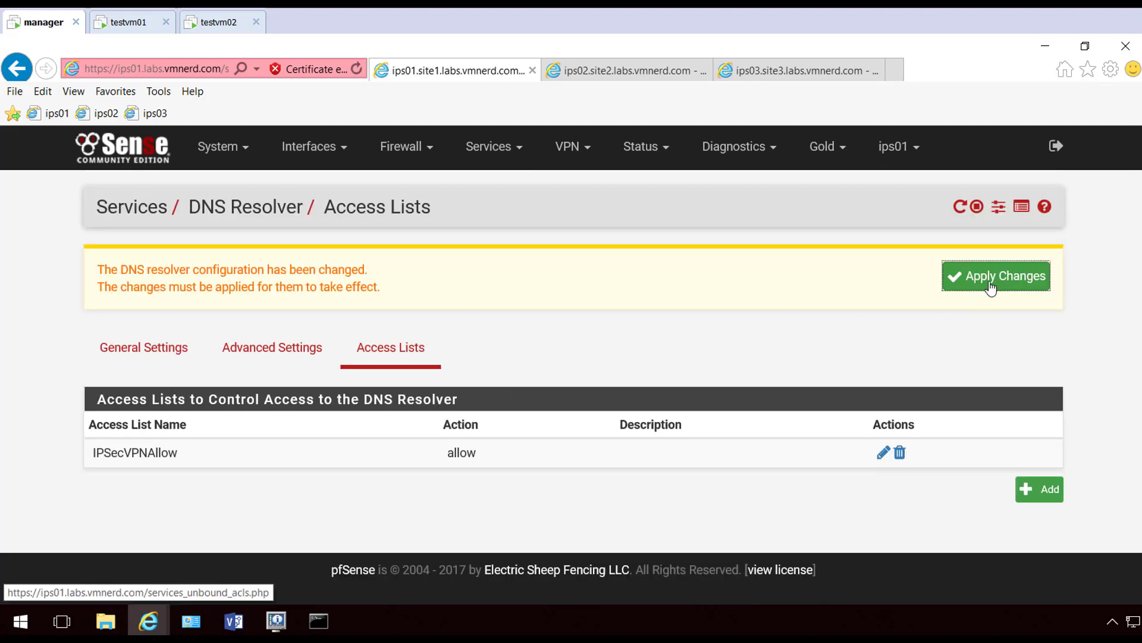
{"action": "left_click", "coordinate": [991, 287]}
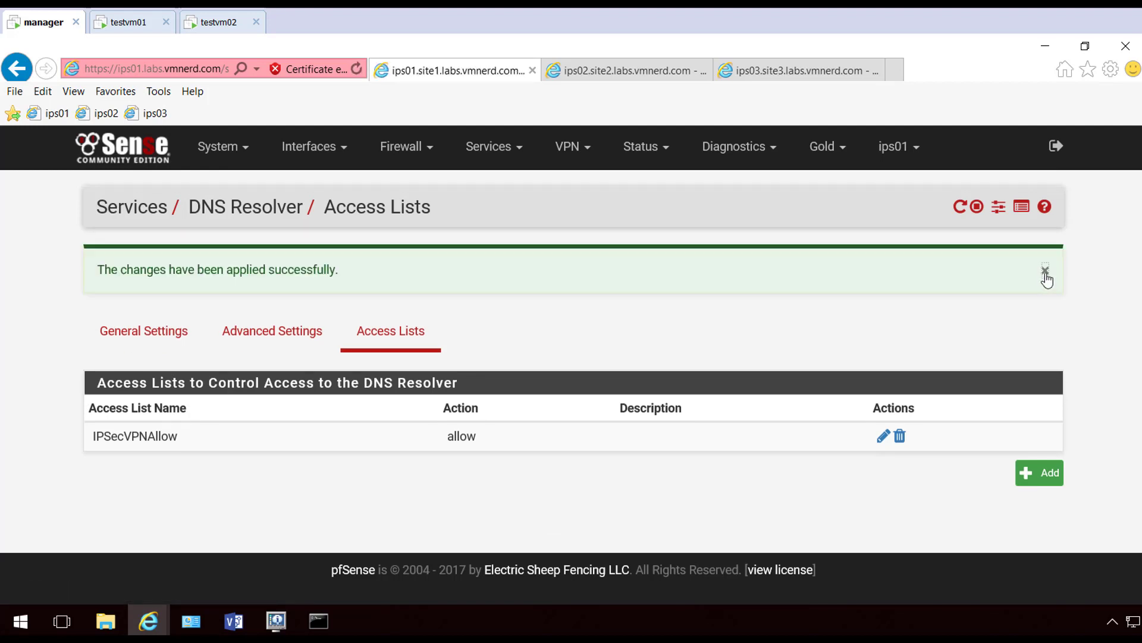
{"action": "left_click", "coordinate": [655, 73]}
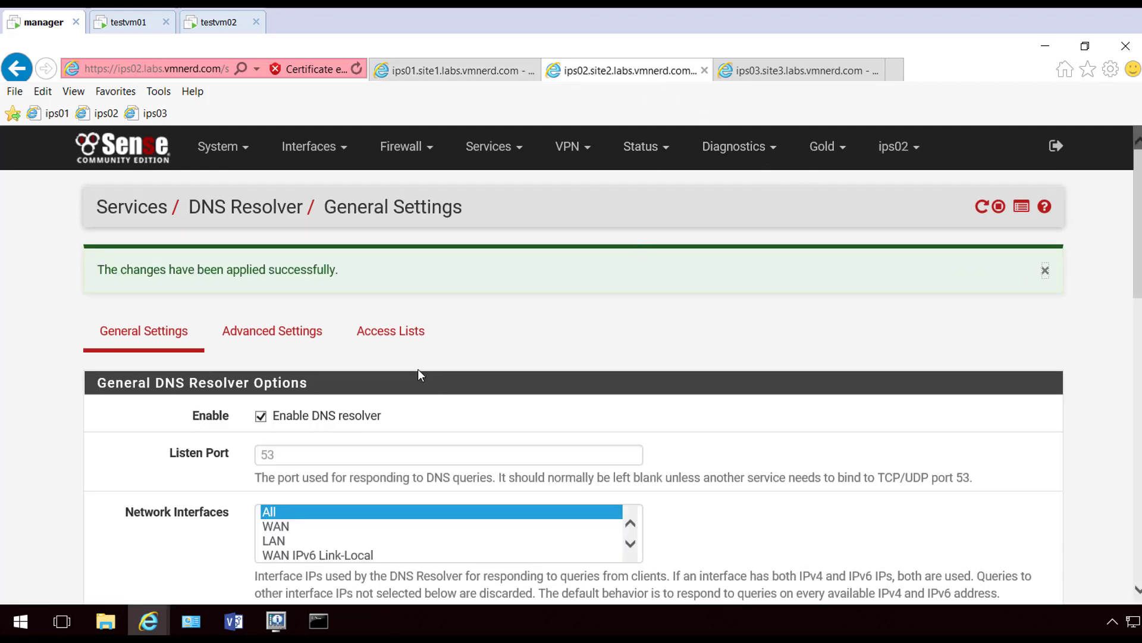
On ips02, create access list IPSecVPNAllow allowing 192.168.11.0/24
{"action": "left_click", "coordinate": [409, 344]}
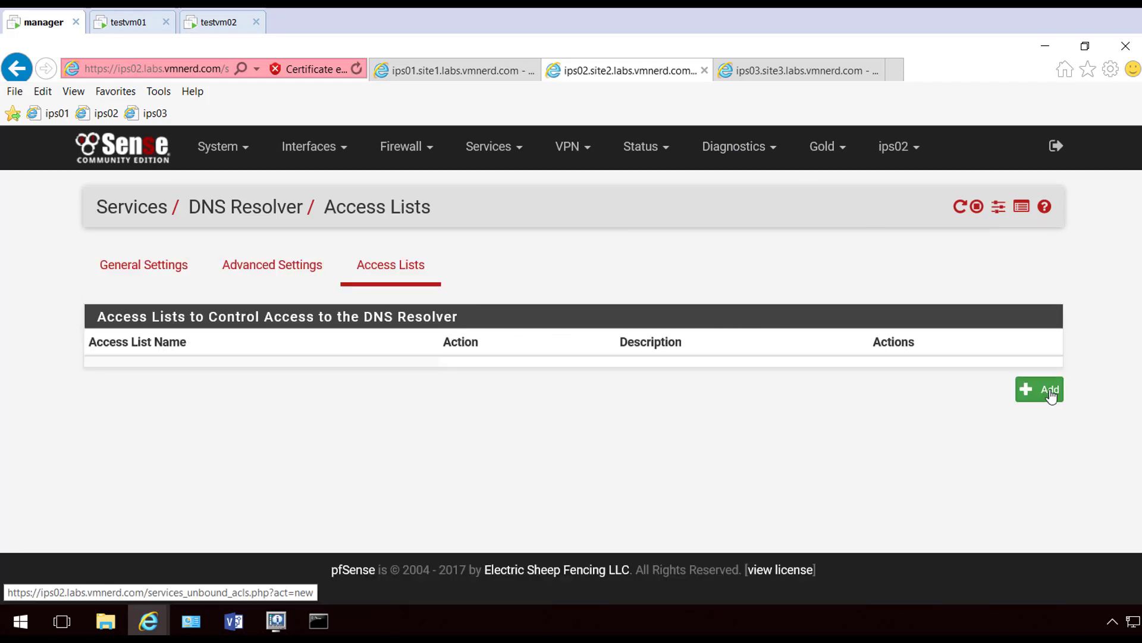
{"action": "left_click", "coordinate": [1021, 387]}
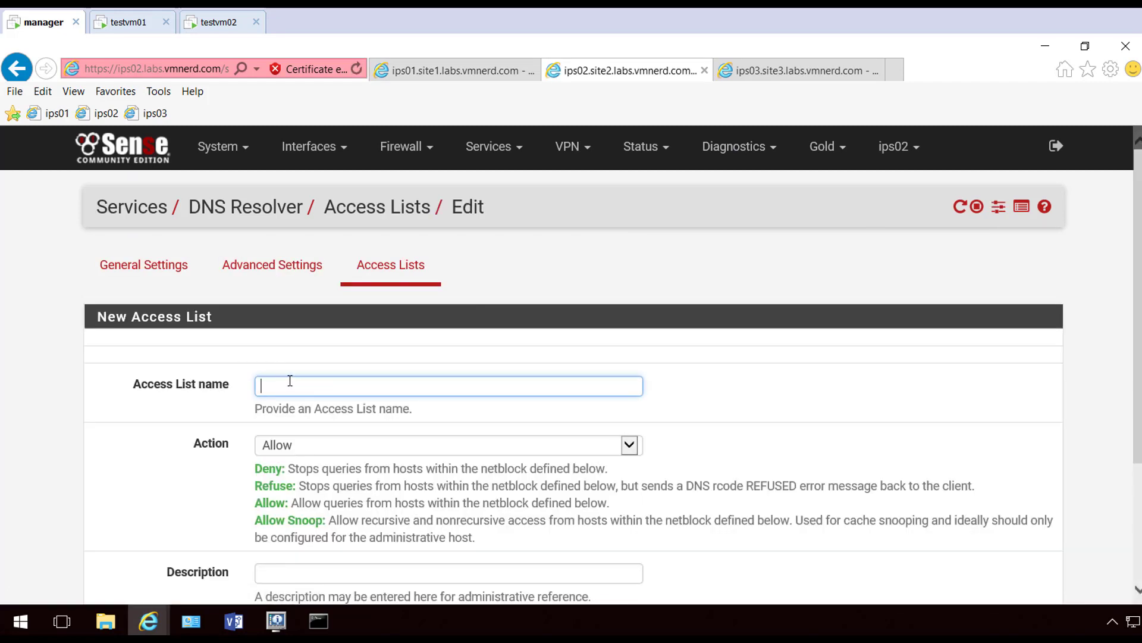
{"action": "key", "text": "ctrl+v"}
{"action": "scroll", "coordinate": [226, 464], "scroll_direction": "down", "scroll_amount": 3}
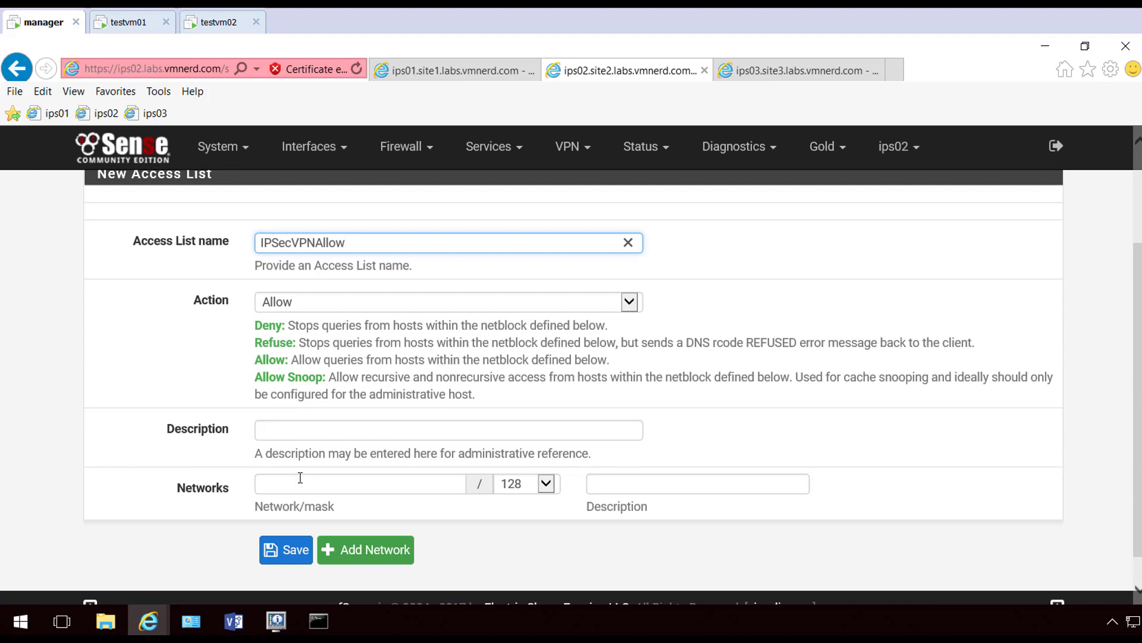
{"action": "left_click", "coordinate": [310, 482]}
{"action": "type", "text": "192.168"}
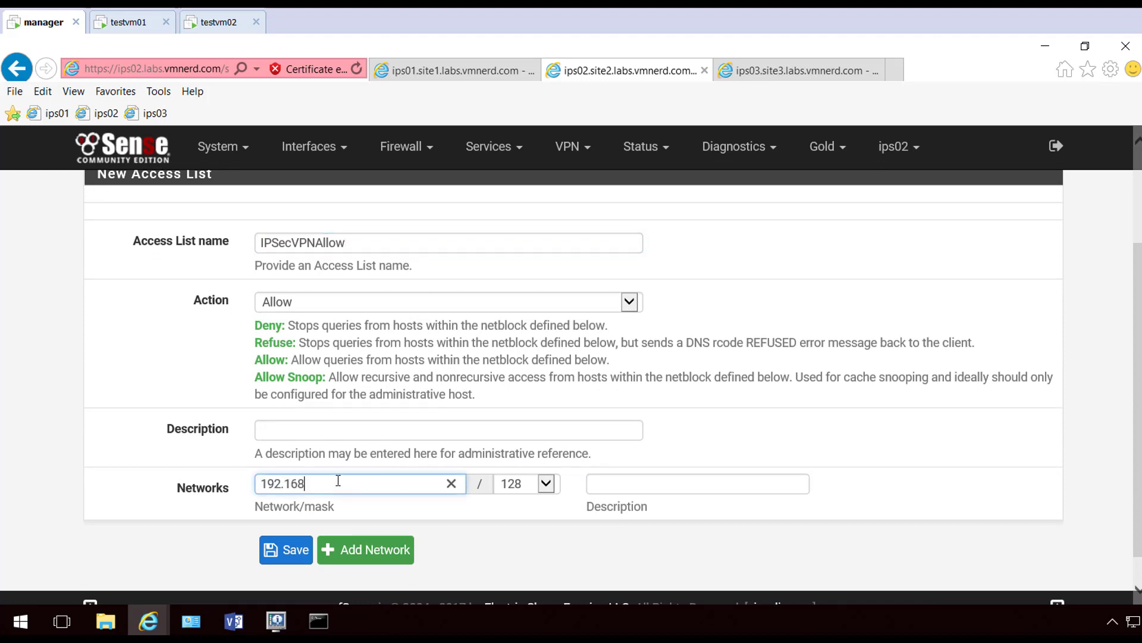
{"action": "type", "text": ".11.0"}
{"action": "left_click", "coordinate": [546, 483]}
{"action": "left_click", "coordinate": [524, 281]}
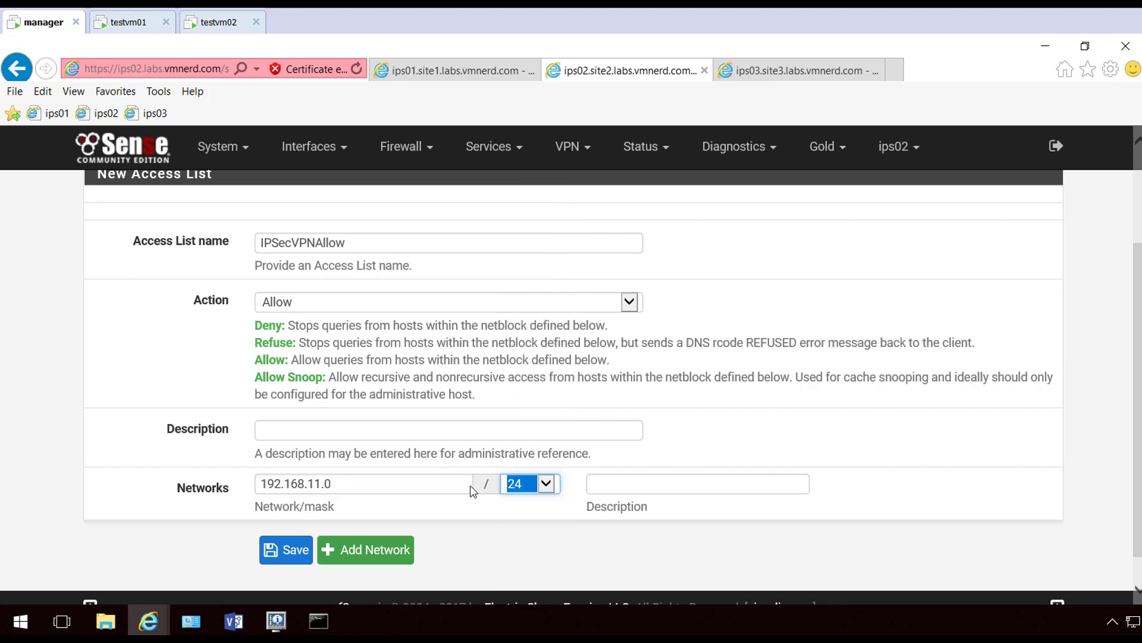
Add network 192.168.13.0/24 to the list, save it and apply the resolver changes
{"action": "left_click", "coordinate": [376, 554]}
{"action": "left_click", "coordinate": [339, 519]}
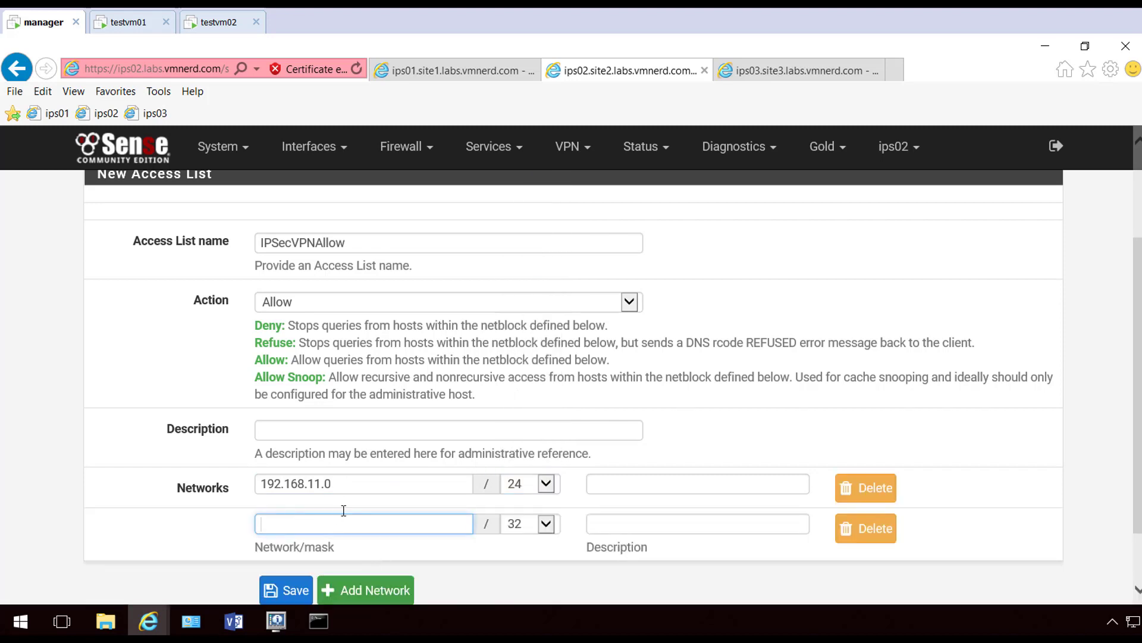
{"action": "type", "text": "192.168.13.0"}
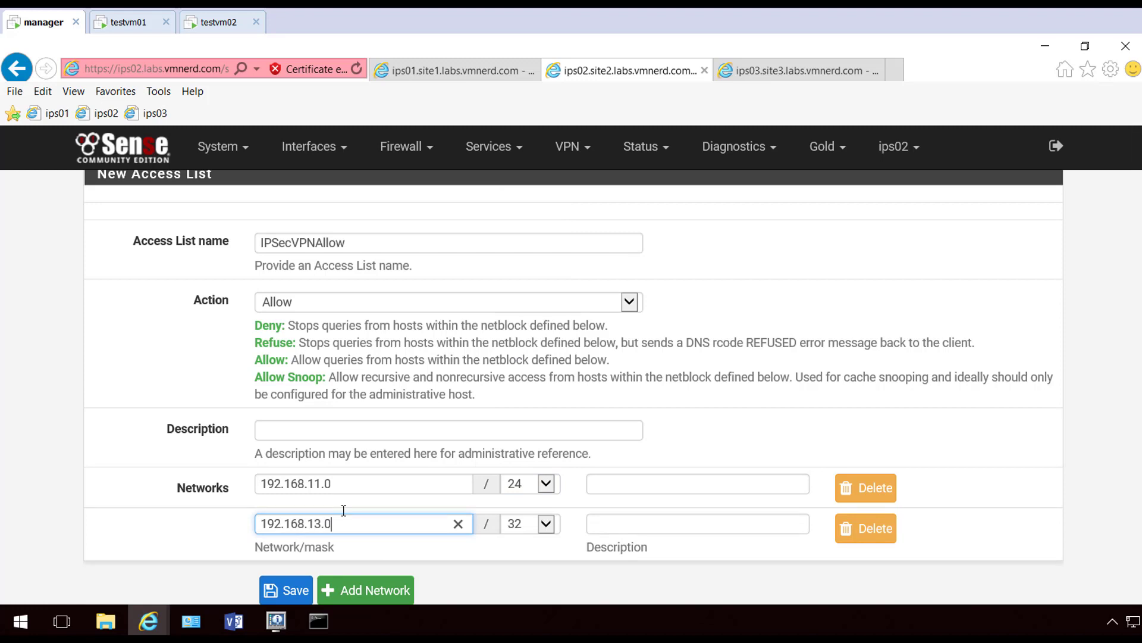
{"action": "left_click", "coordinate": [532, 524]}
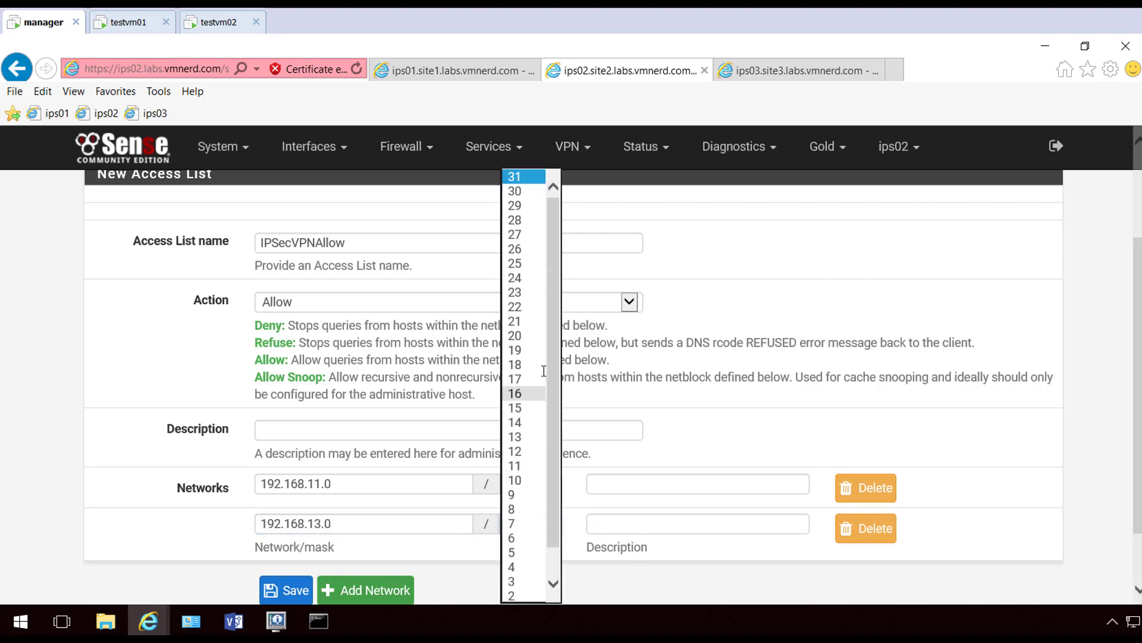
{"action": "left_click", "coordinate": [536, 293]}
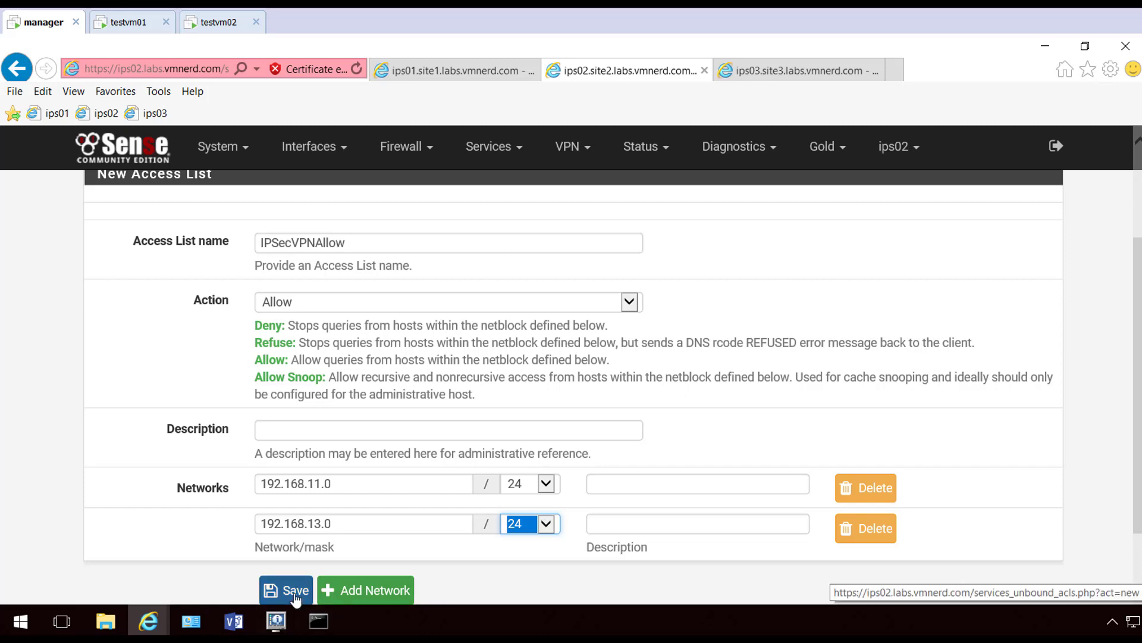
{"action": "left_click", "coordinate": [354, 582]}
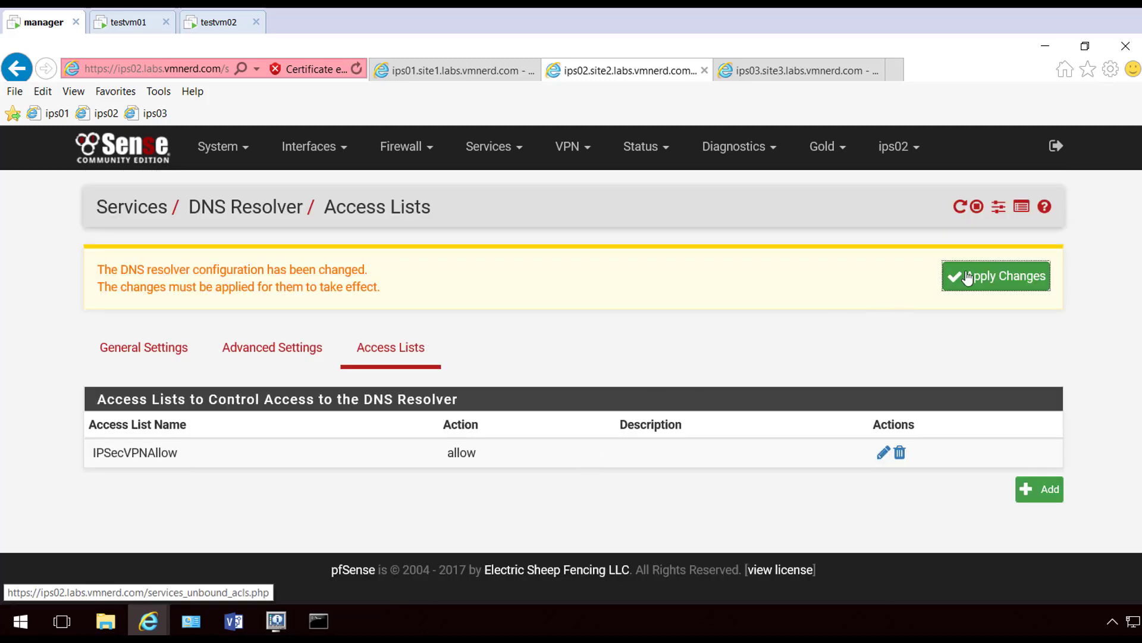
{"action": "left_click", "coordinate": [1028, 285]}
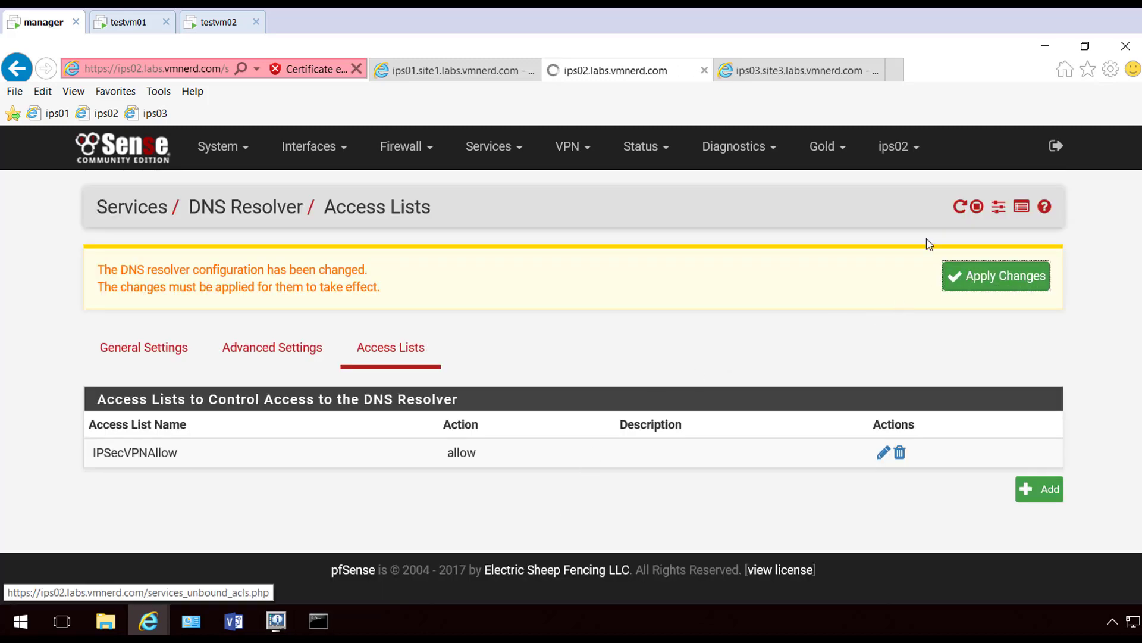
{"action": "left_click", "coordinate": [787, 78]}
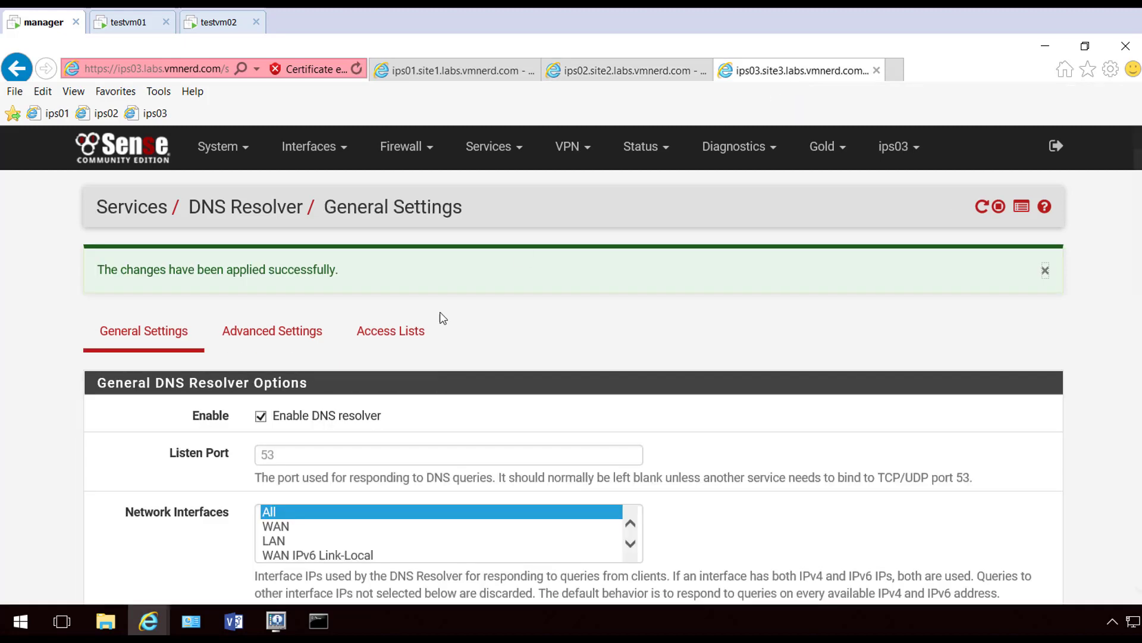
On ips03, create access list IPSecVPNAllow allowing 192.168.11.0/24
{"action": "left_click", "coordinate": [406, 337]}
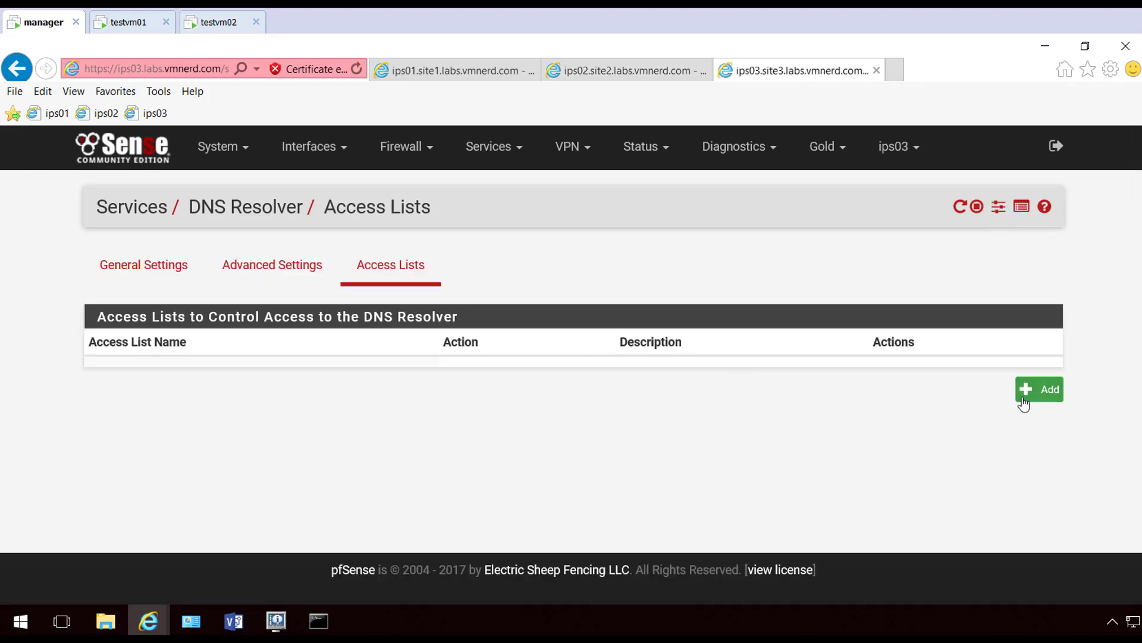
{"action": "left_click", "coordinate": [1041, 394]}
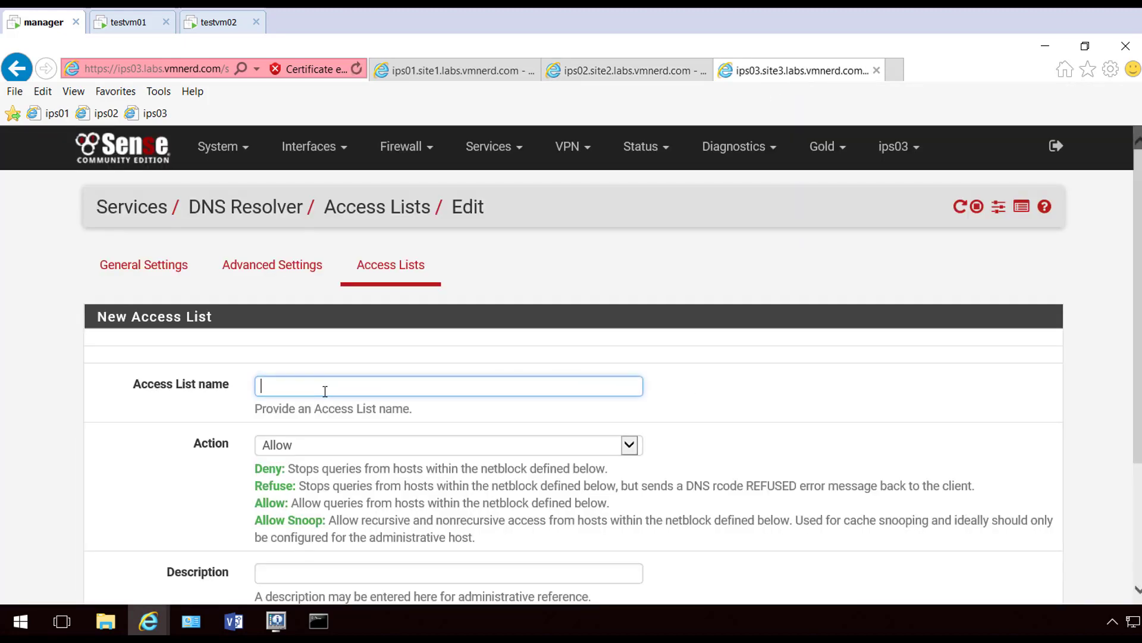
{"action": "type", "text": "IPSecVPNAllow"}
{"action": "scroll", "coordinate": [146, 440], "scroll_direction": "down", "scroll_amount": 3}
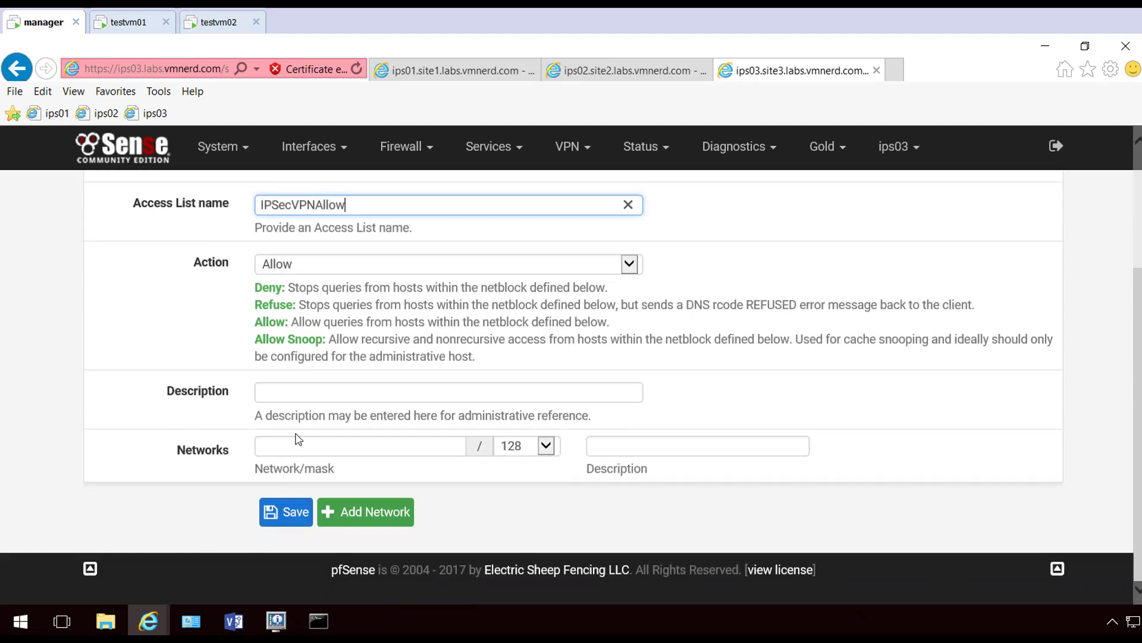
{"action": "left_click", "coordinate": [319, 451]}
{"action": "type", "text": "192.1"}
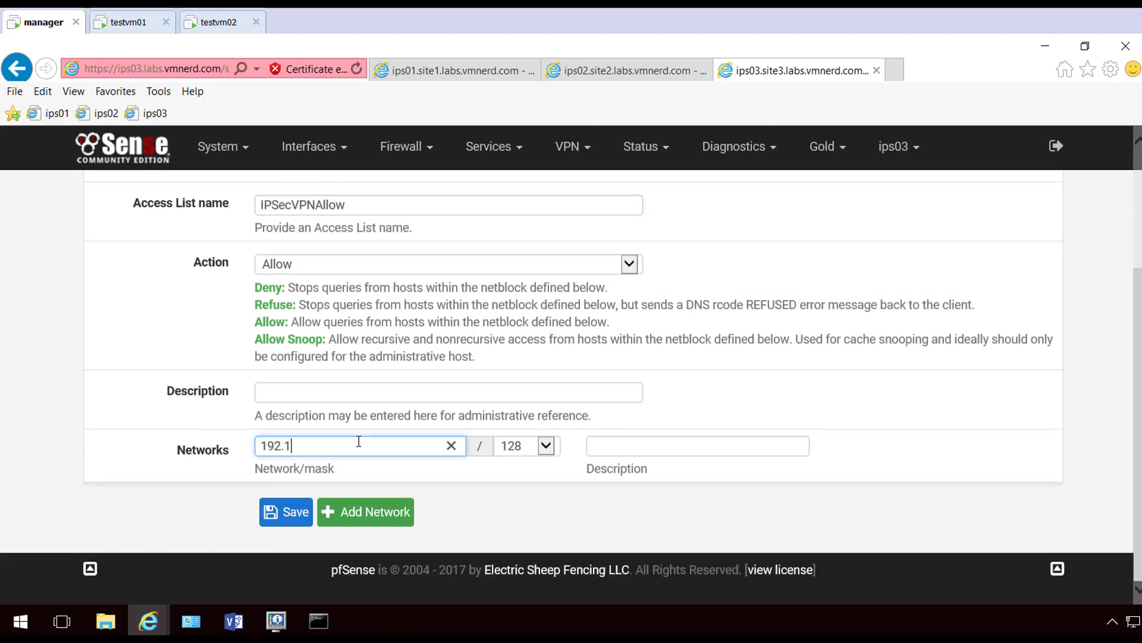
{"action": "type", "text": "68."}
{"action": "type", "text": "11.0"}
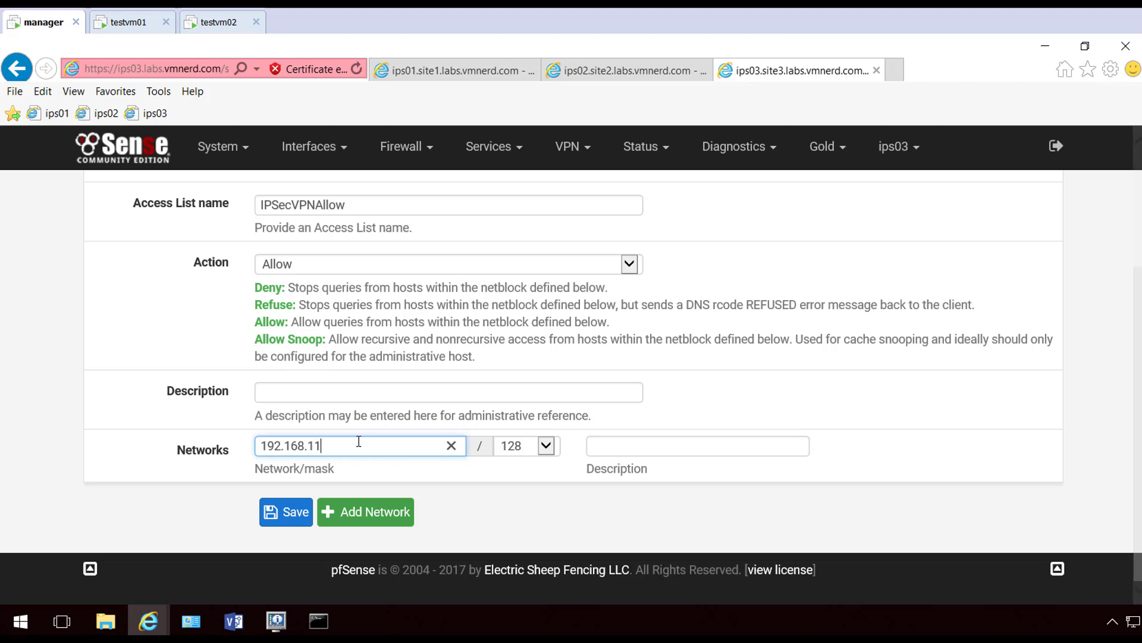
{"action": "left_click", "coordinate": [545, 446]}
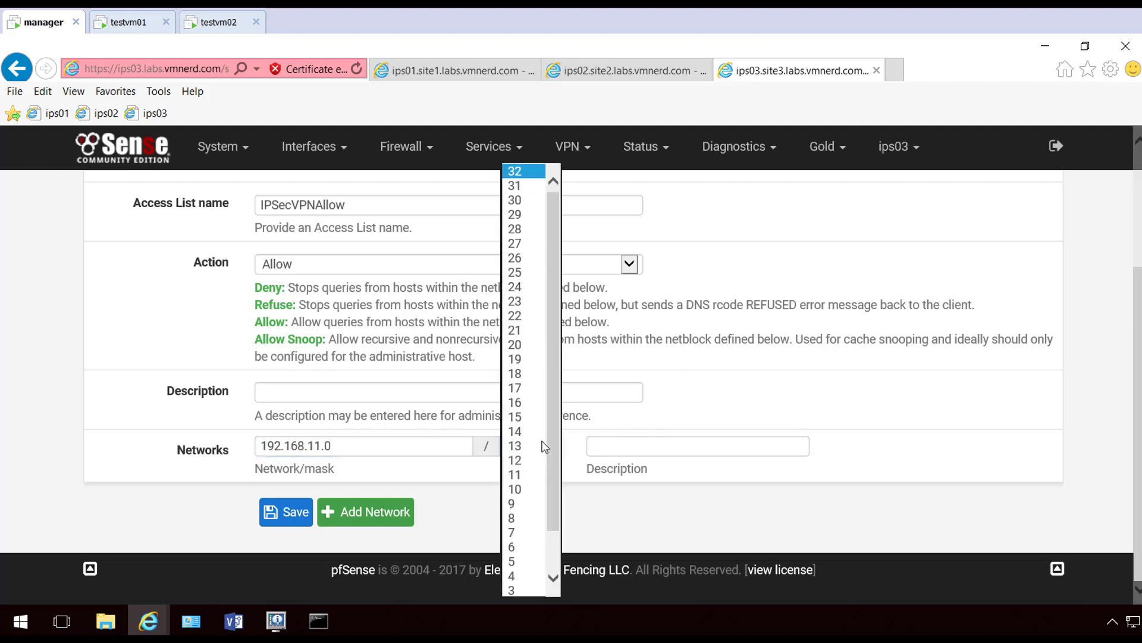
{"action": "left_click", "coordinate": [542, 287]}
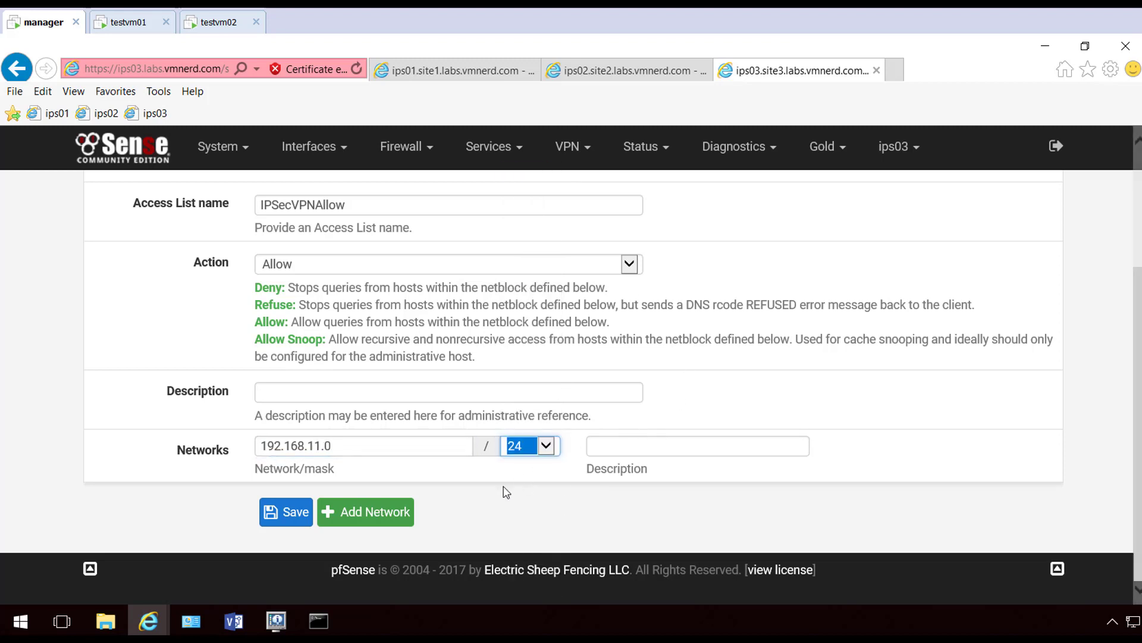
Add network 192.168.12.0/24 to the list, save it and apply the resolver changes
{"action": "left_click", "coordinate": [363, 513]}
{"action": "left_click", "coordinate": [316, 491]}
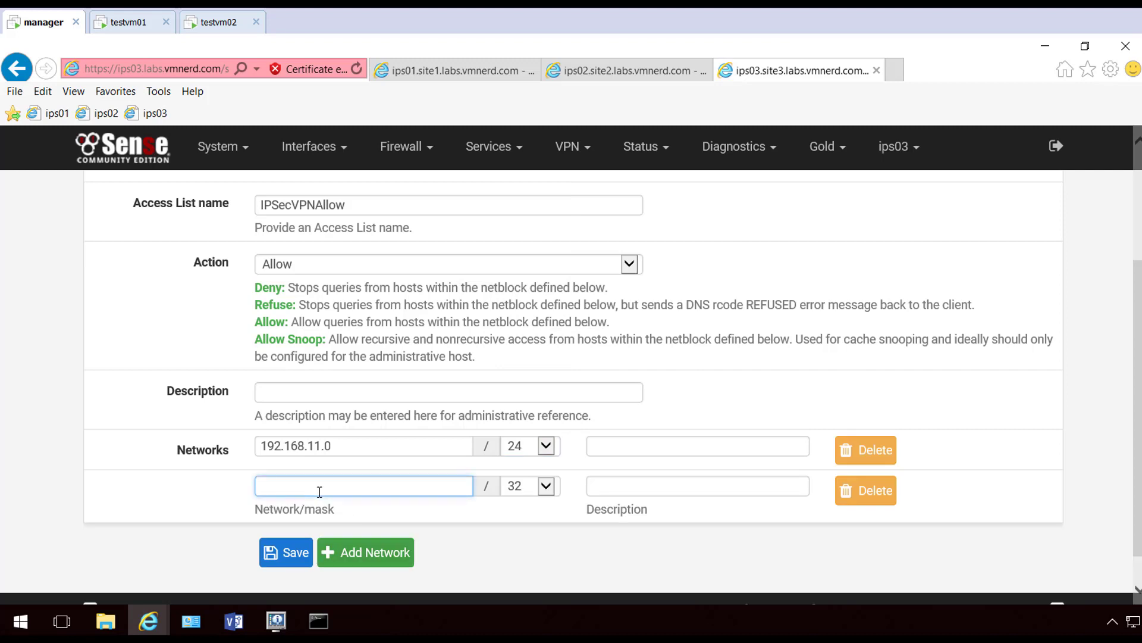
{"action": "type", "text": "192.168.12.0"}
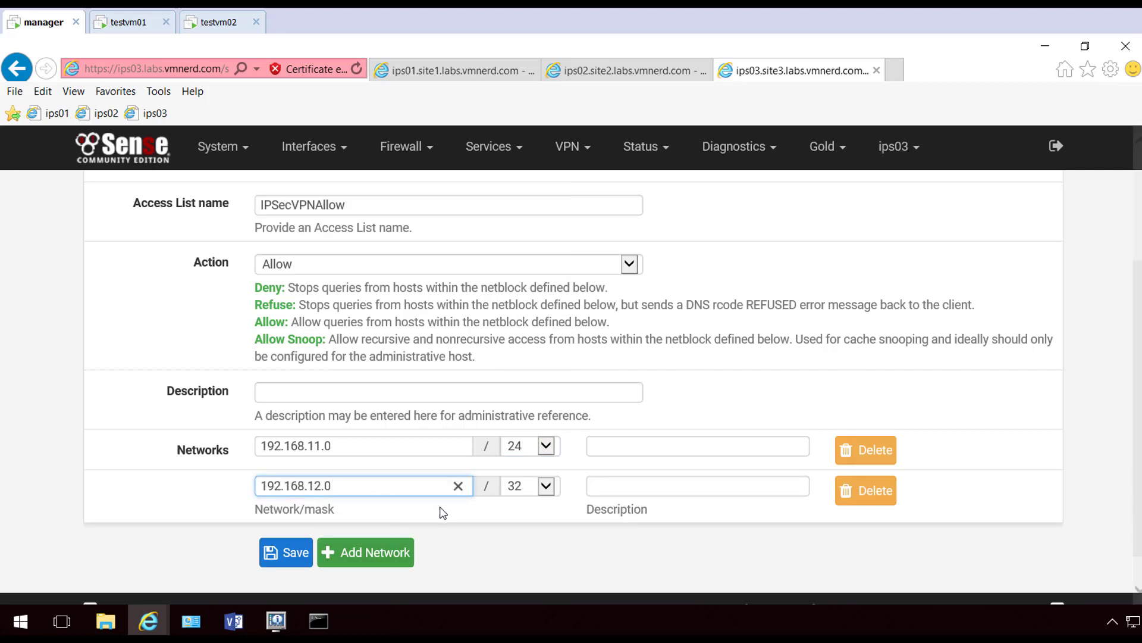
{"action": "left_click", "coordinate": [545, 486]}
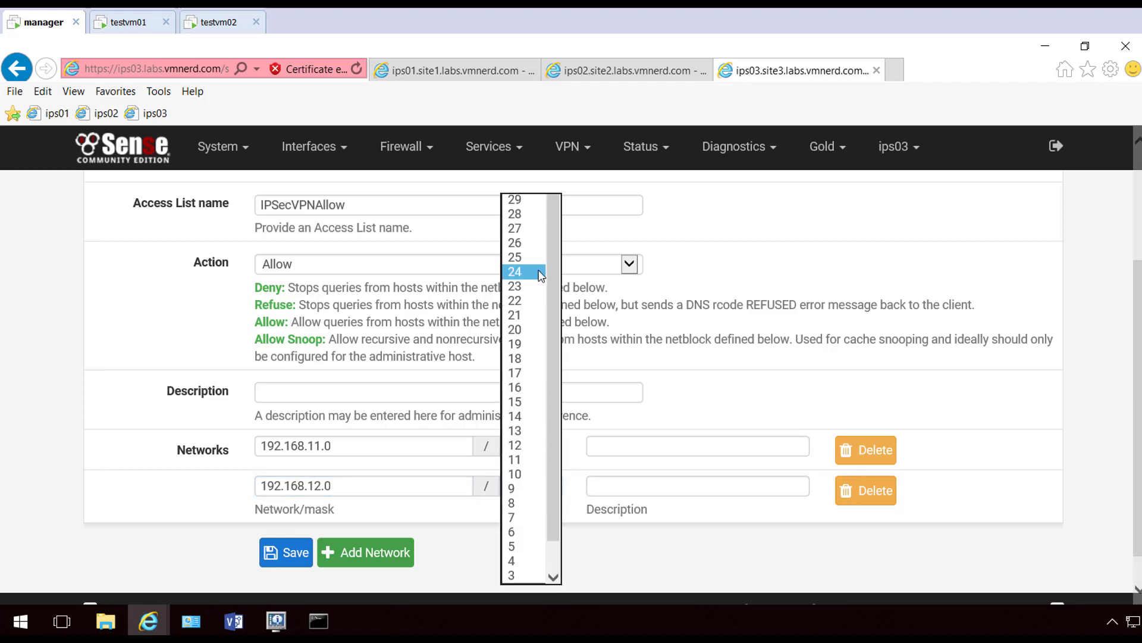
{"action": "left_click", "coordinate": [522, 270]}
{"action": "left_click", "coordinate": [309, 549]}
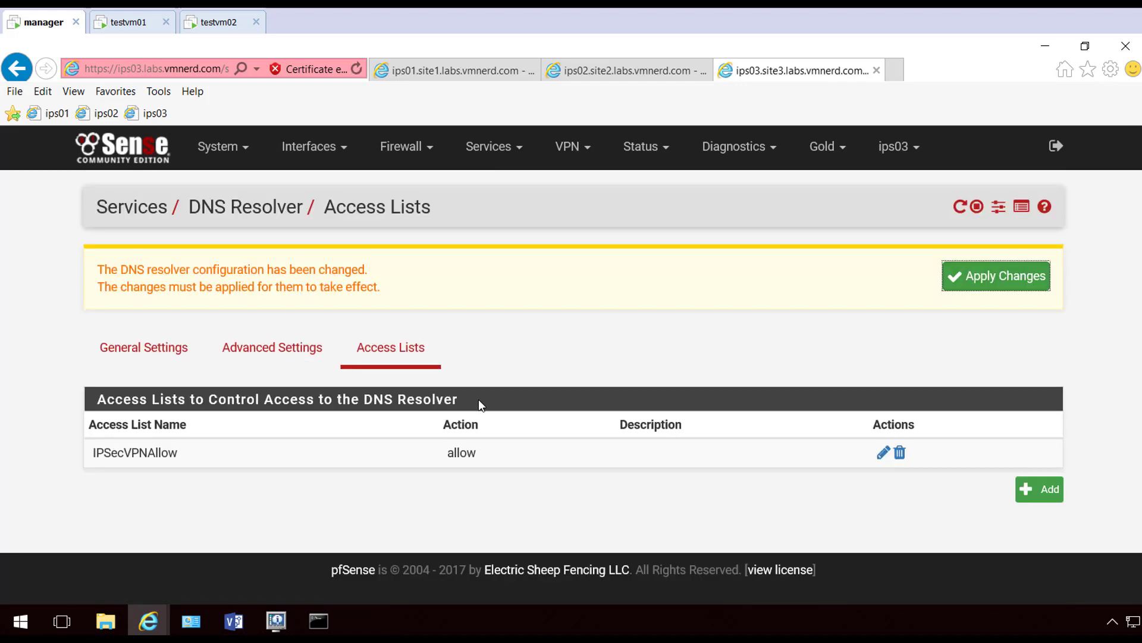
{"action": "left_click", "coordinate": [993, 285]}
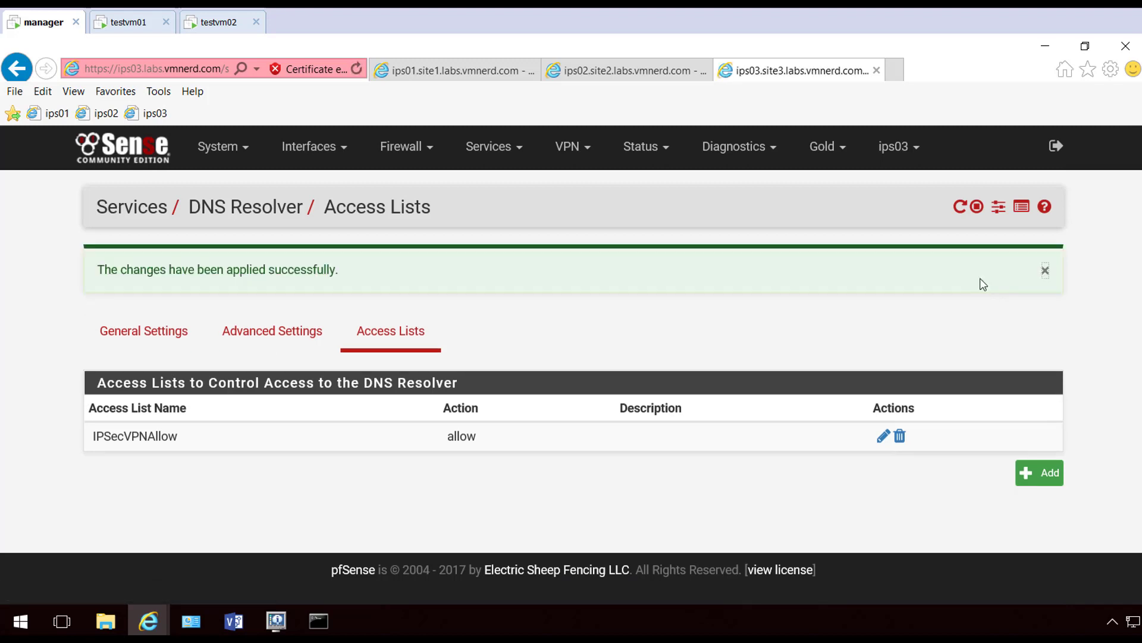
{"action": "left_click", "coordinate": [454, 72]}
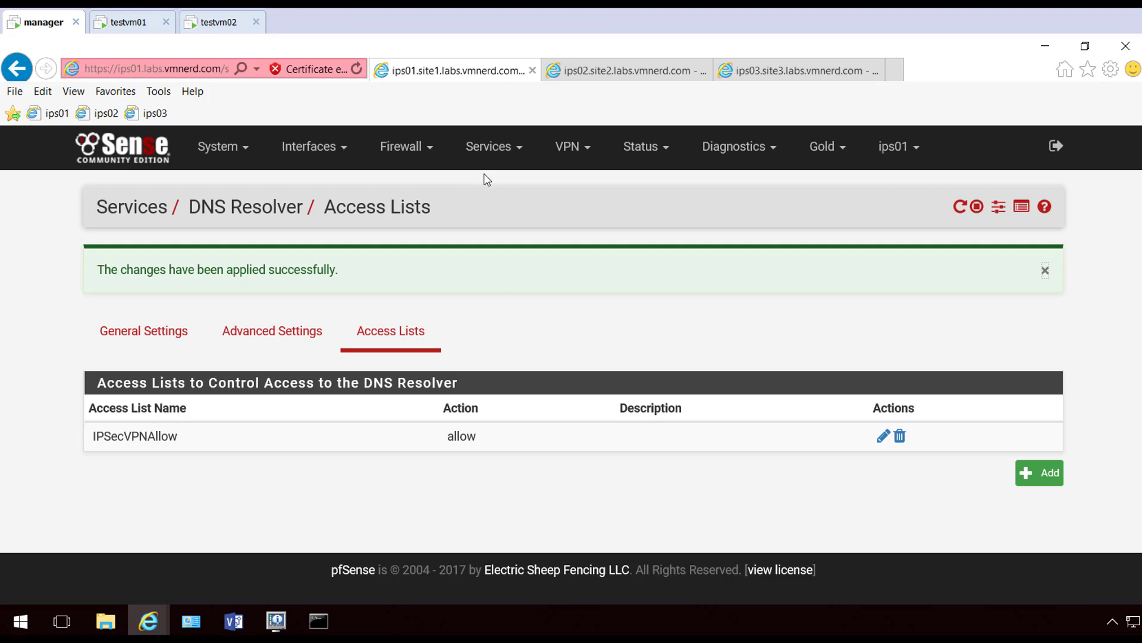
Start a new gateway on ips01's LAN interface named VPN_LAN_ROUTING
{"action": "mouse_move", "coordinate": [223, 146]}
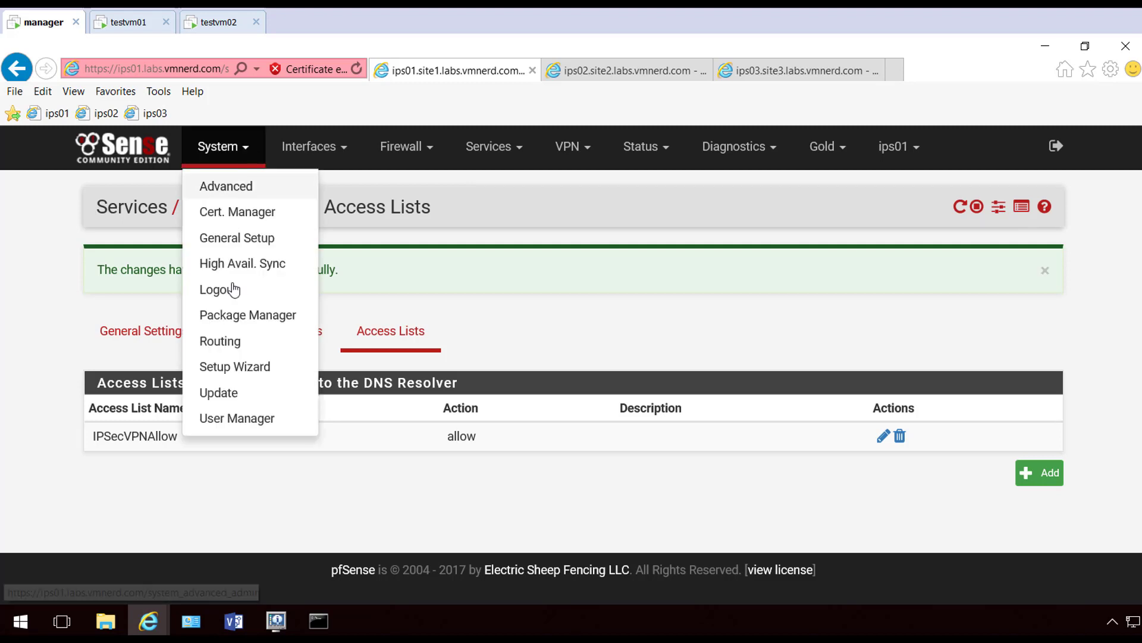
{"action": "left_click", "coordinate": [234, 340]}
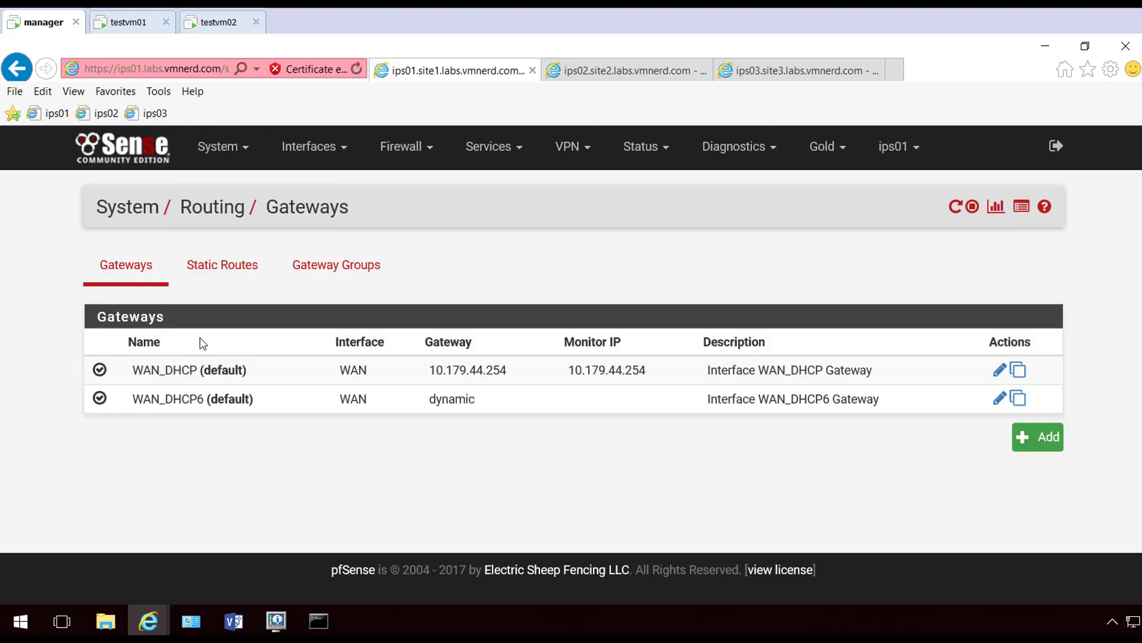
{"action": "left_click", "coordinate": [1043, 438]}
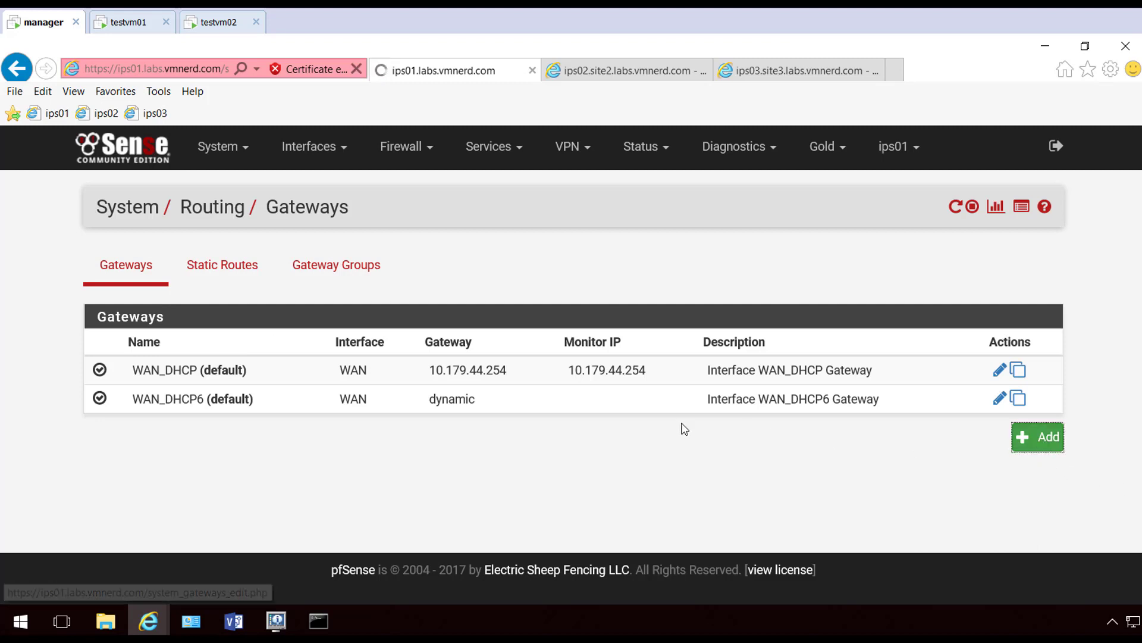
{"action": "left_click", "coordinate": [364, 352]}
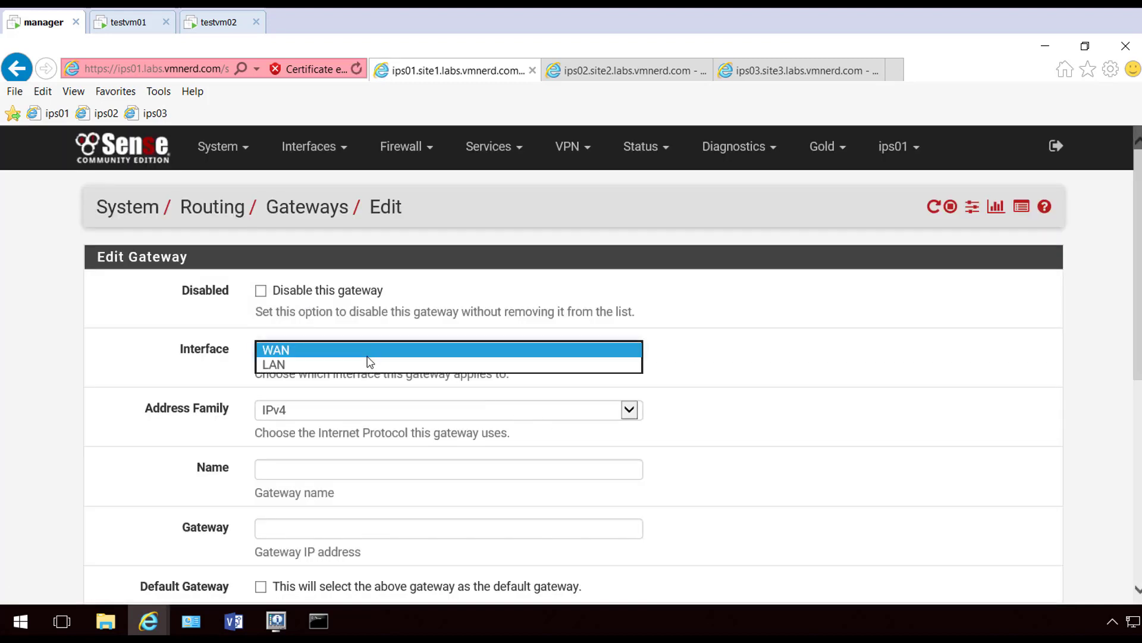
{"action": "left_click", "coordinate": [316, 366]}
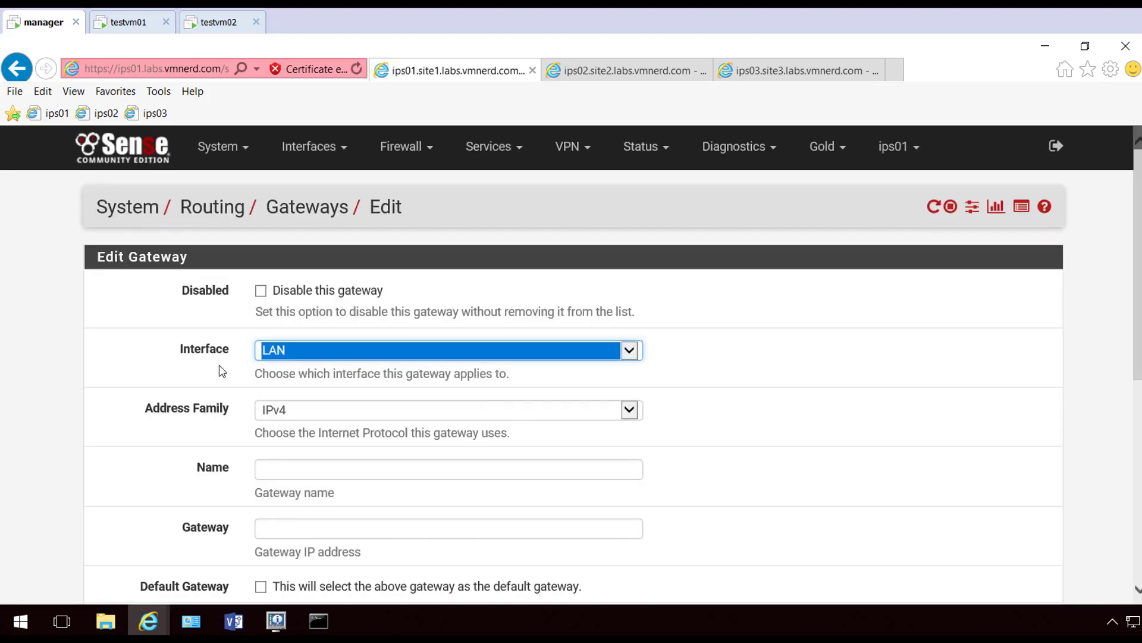
{"action": "scroll", "coordinate": [220, 368], "scroll_direction": "down", "scroll_amount": 1}
{"action": "left_click", "coordinate": [298, 400]}
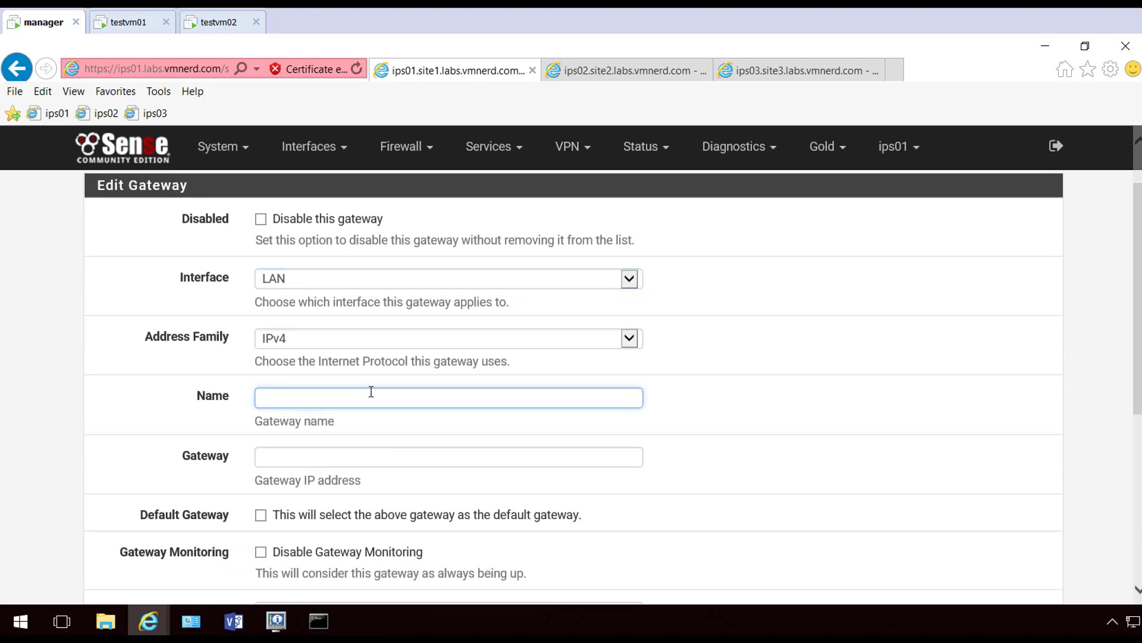
{"action": "type", "text": "VPN"}
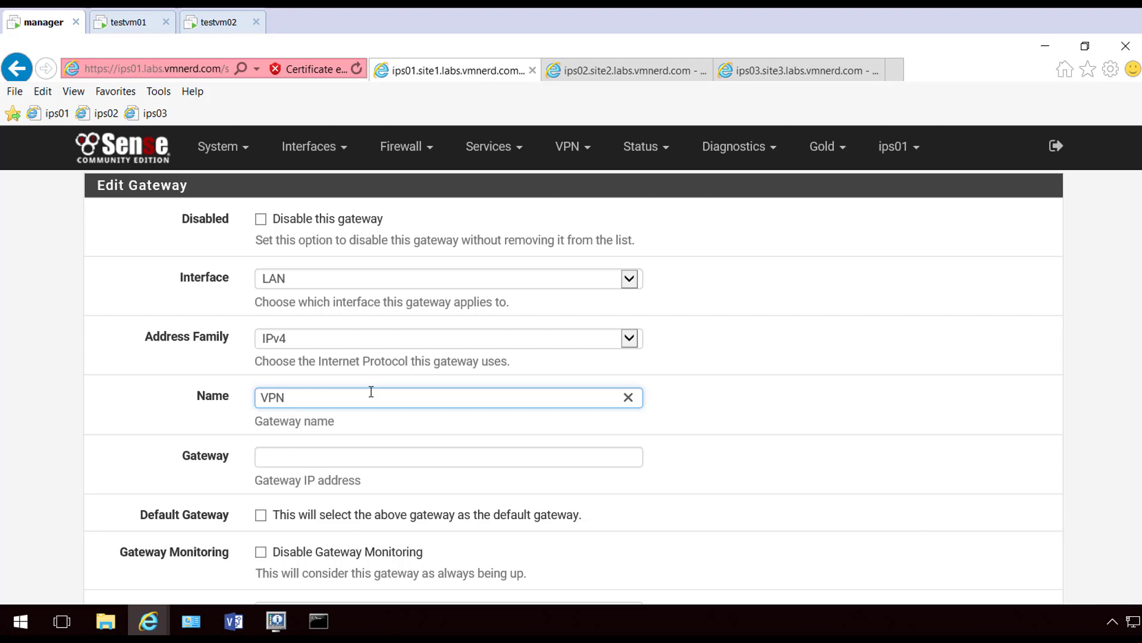
{"action": "type", "text": "_LAN_ROUTING"}
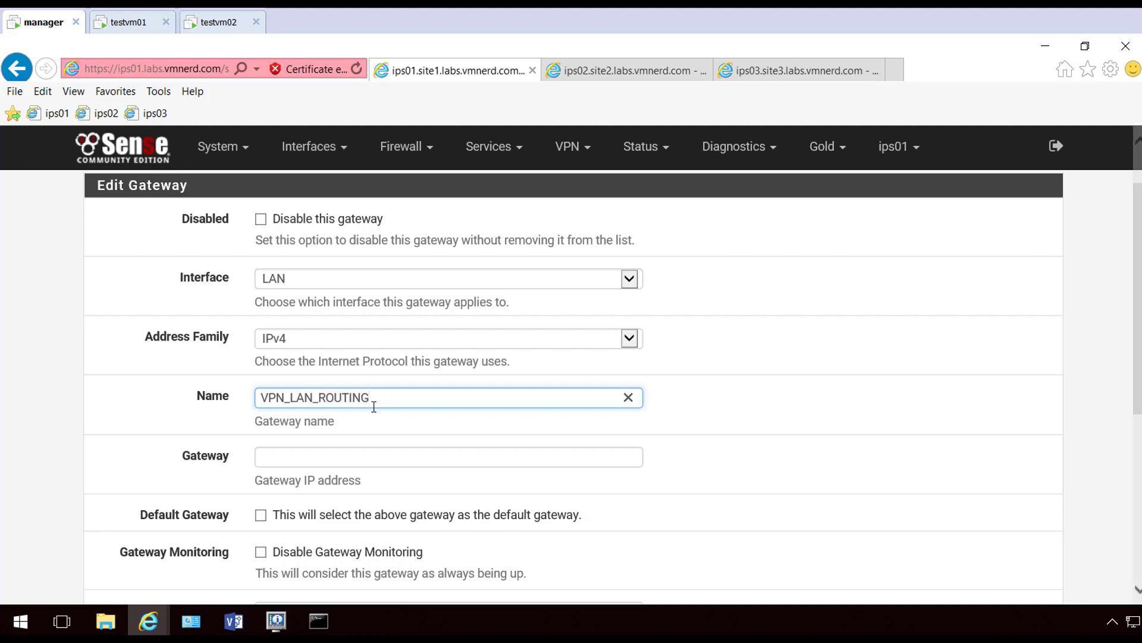
Give the gateway address 192.168.11.254, disable gateway monitoring, and save it
{"action": "left_click", "coordinate": [290, 457]}
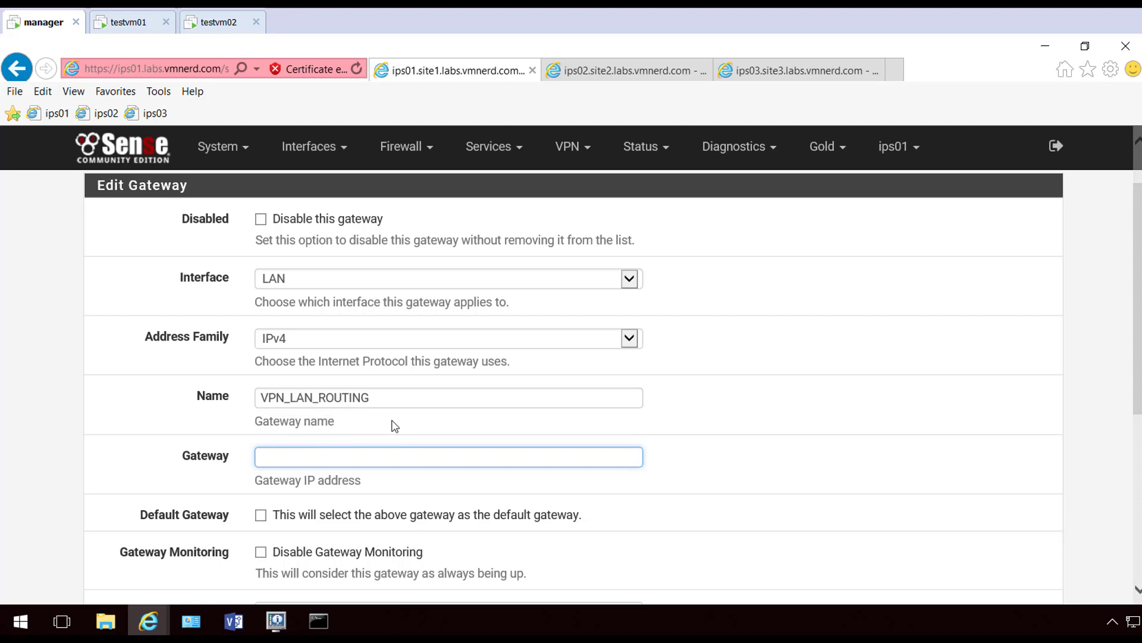
{"action": "type", "text": "1"}
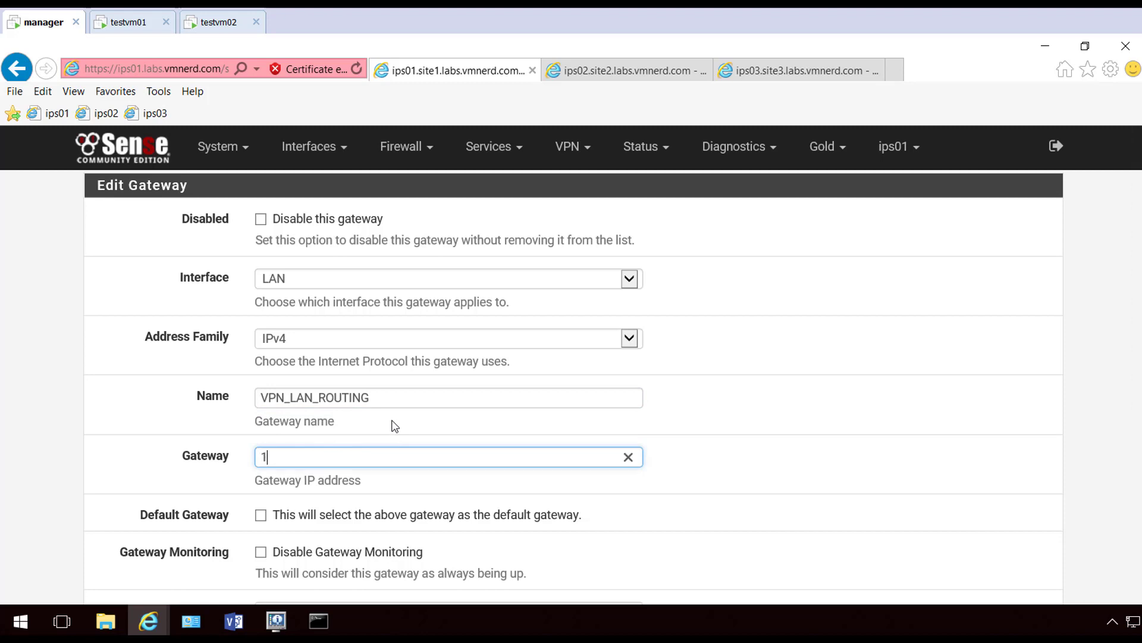
{"action": "type", "text": "92.168.11.254"}
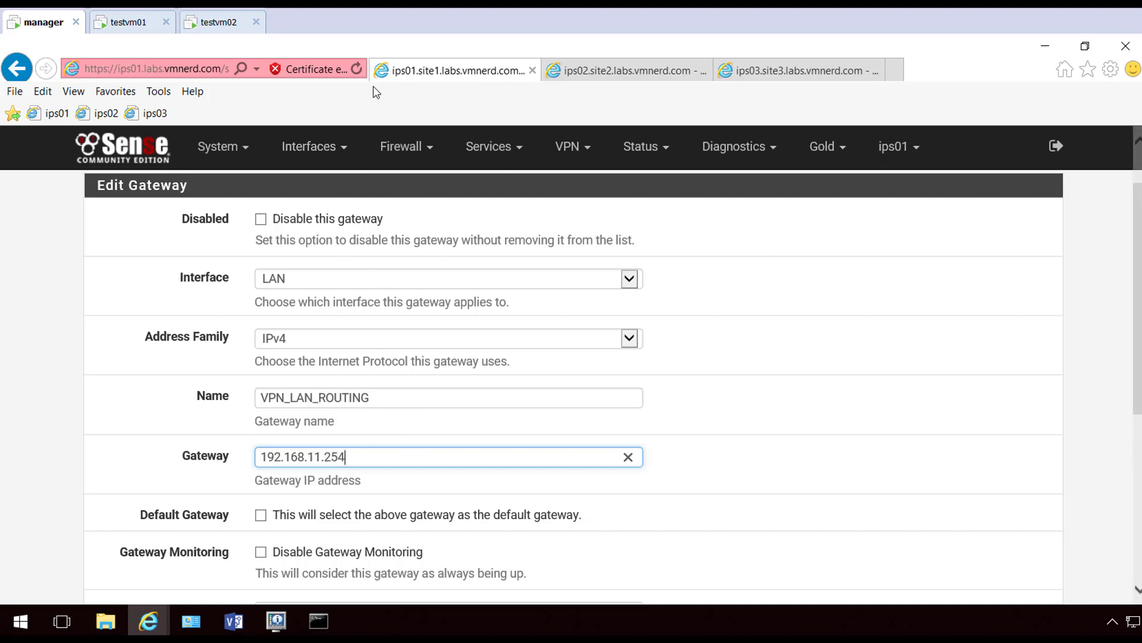
{"action": "scroll", "coordinate": [178, 411], "scroll_direction": "down", "scroll_amount": 2}
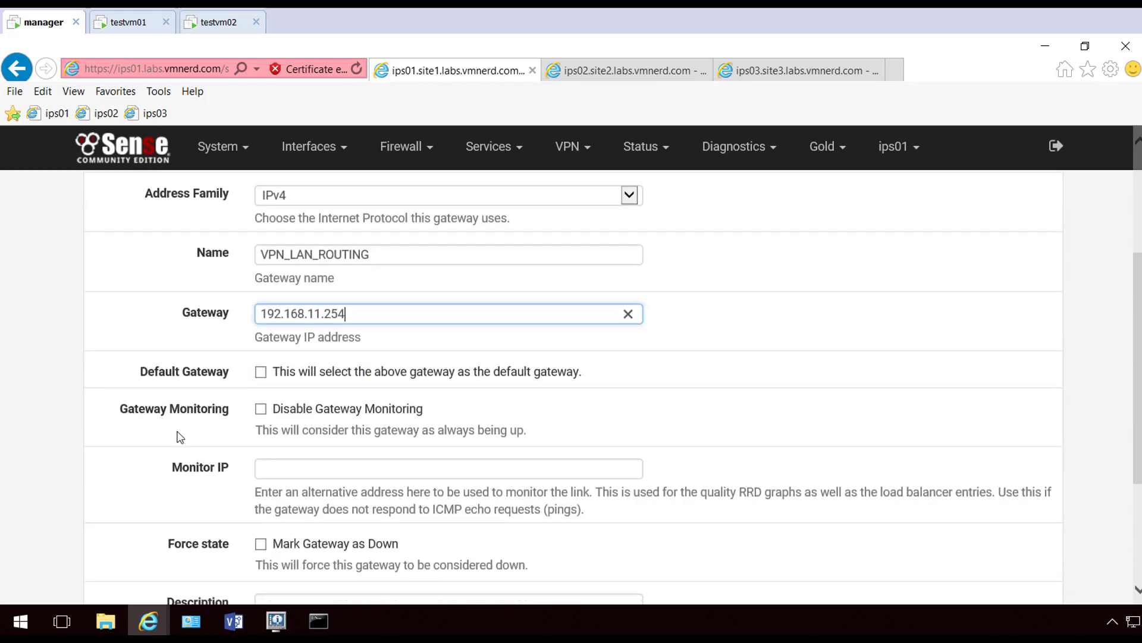
{"action": "left_click", "coordinate": [260, 409]}
{"action": "scroll", "coordinate": [166, 431], "scroll_direction": "down", "scroll_amount": 1}
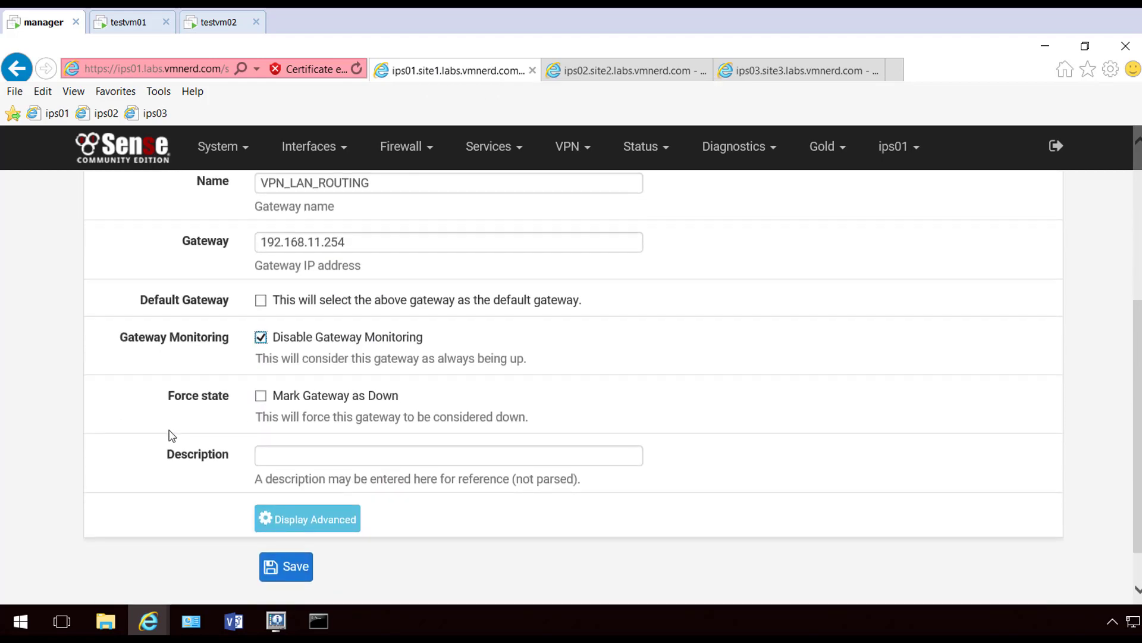
{"action": "left_click", "coordinate": [291, 568]}
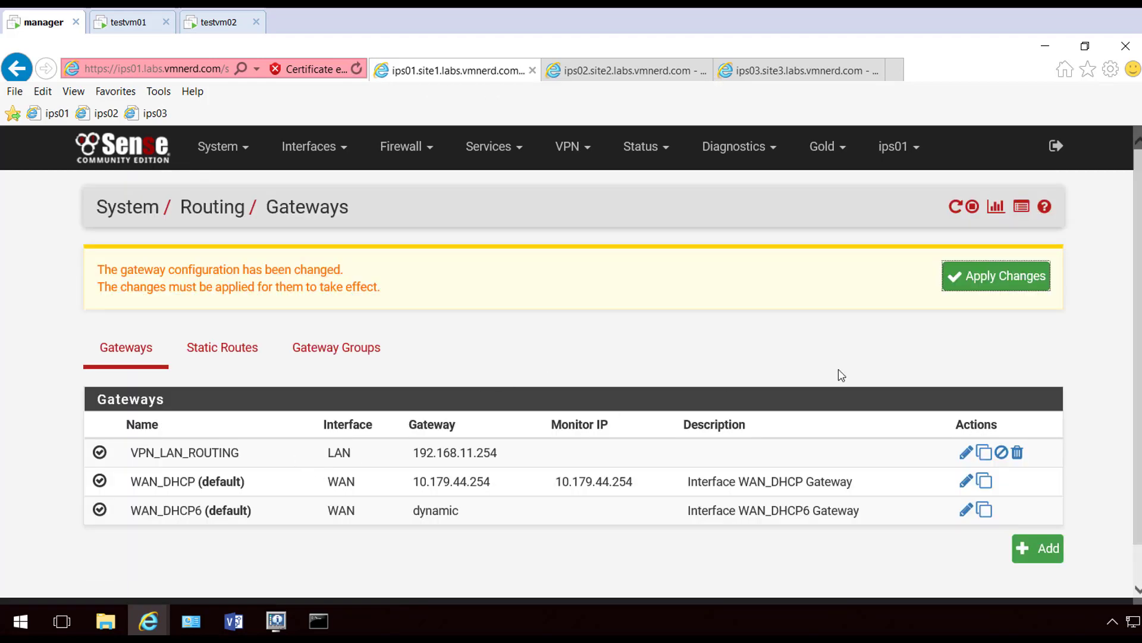
Apply the gateway change and add a static route to 192.168.12.0/24 via VPN_LAN_ROUTING
{"action": "left_click", "coordinate": [985, 287]}
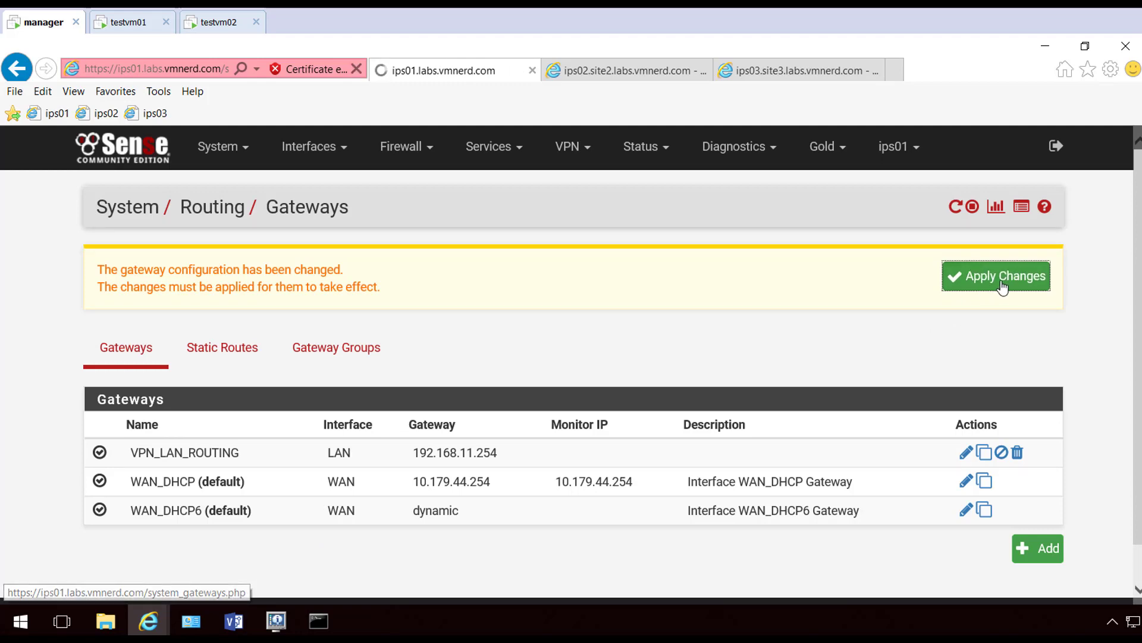
{"action": "left_click", "coordinate": [244, 331]}
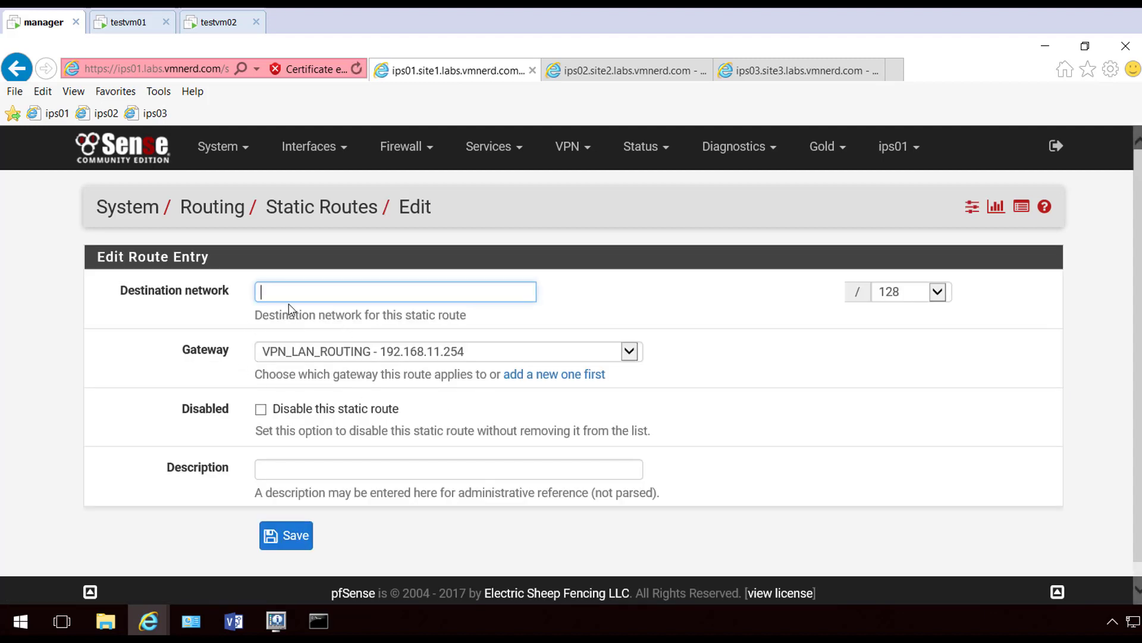
{"action": "type", "text": "192.168.11.0"}
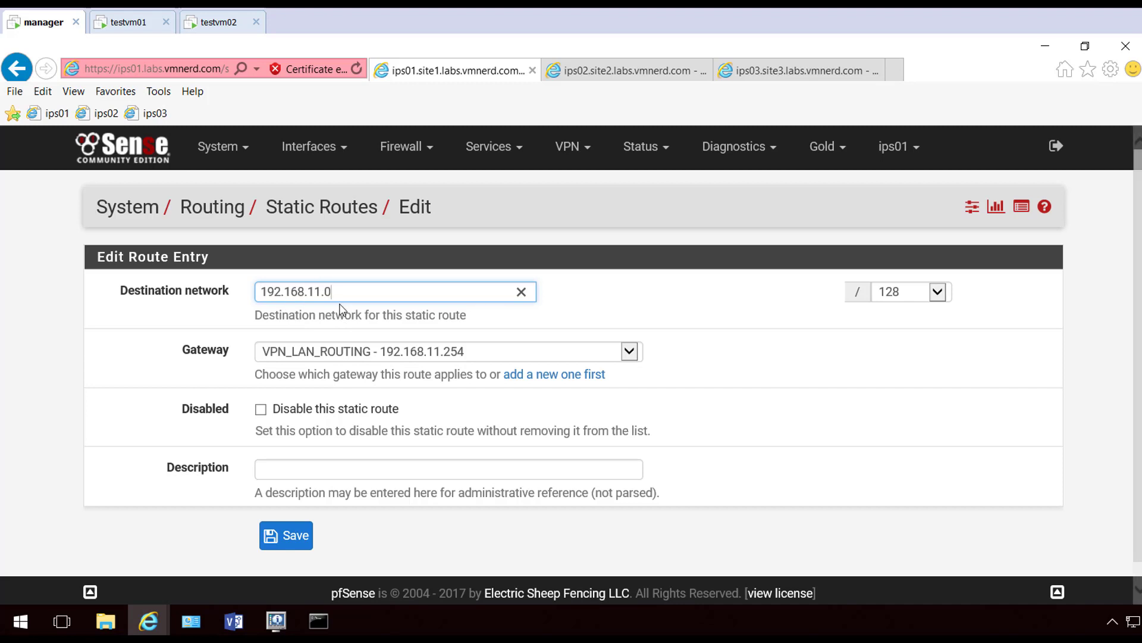
{"action": "left_click_drag", "start_coordinate": [315, 291], "coordinate": [403, 288]}
{"action": "key", "text": "BackSpace"}
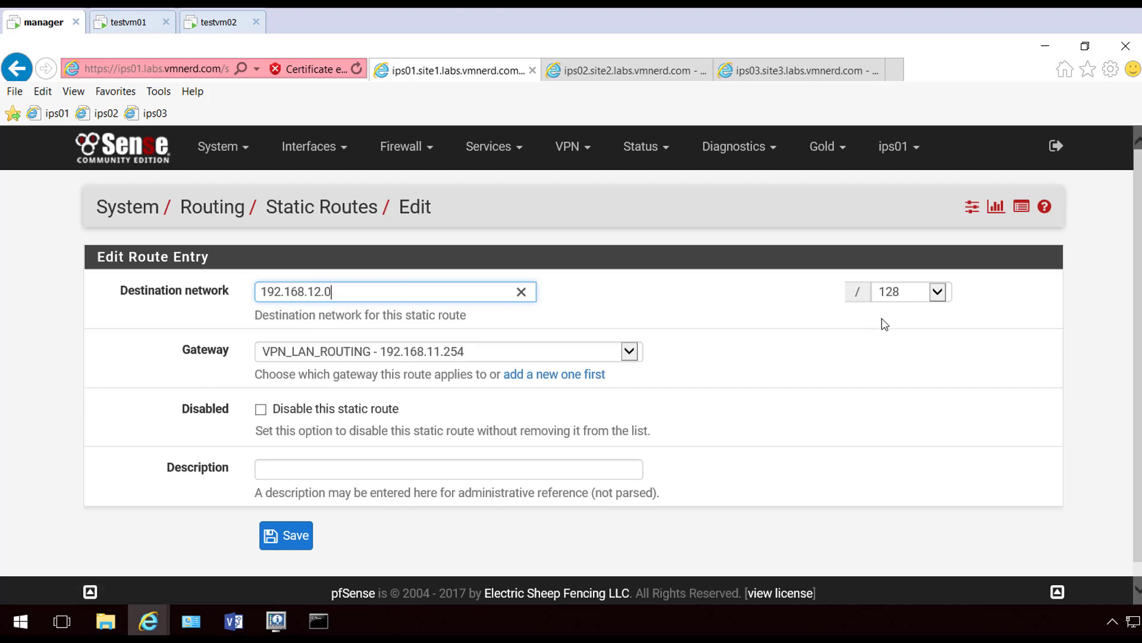
{"action": "left_click", "coordinate": [914, 298]}
{"action": "left_click", "coordinate": [914, 292]}
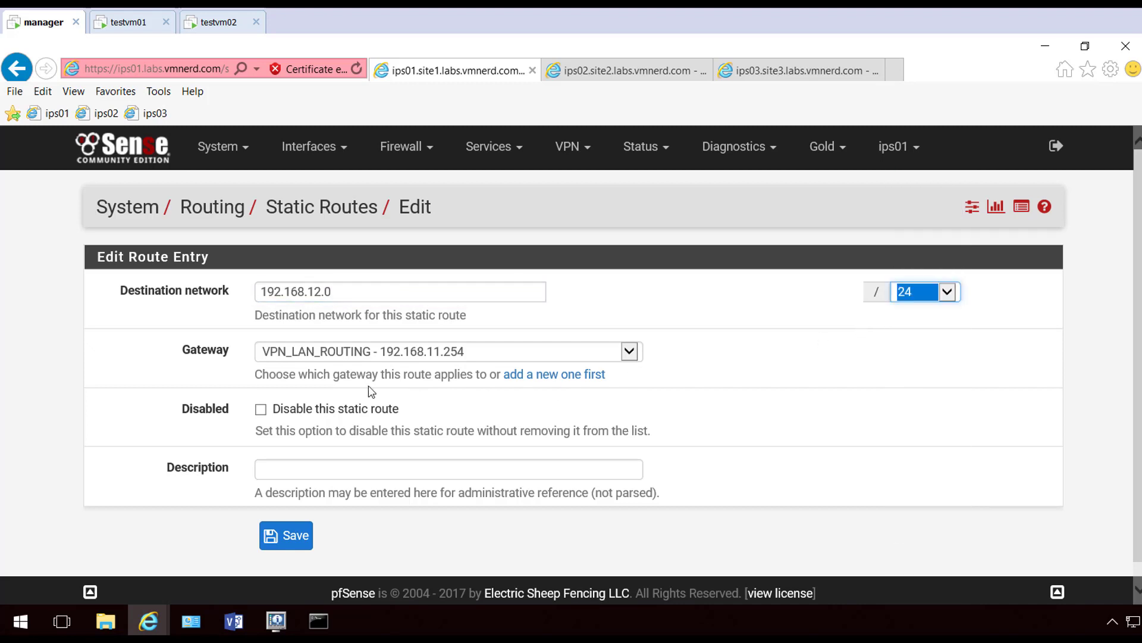
{"action": "left_click", "coordinate": [294, 538]}
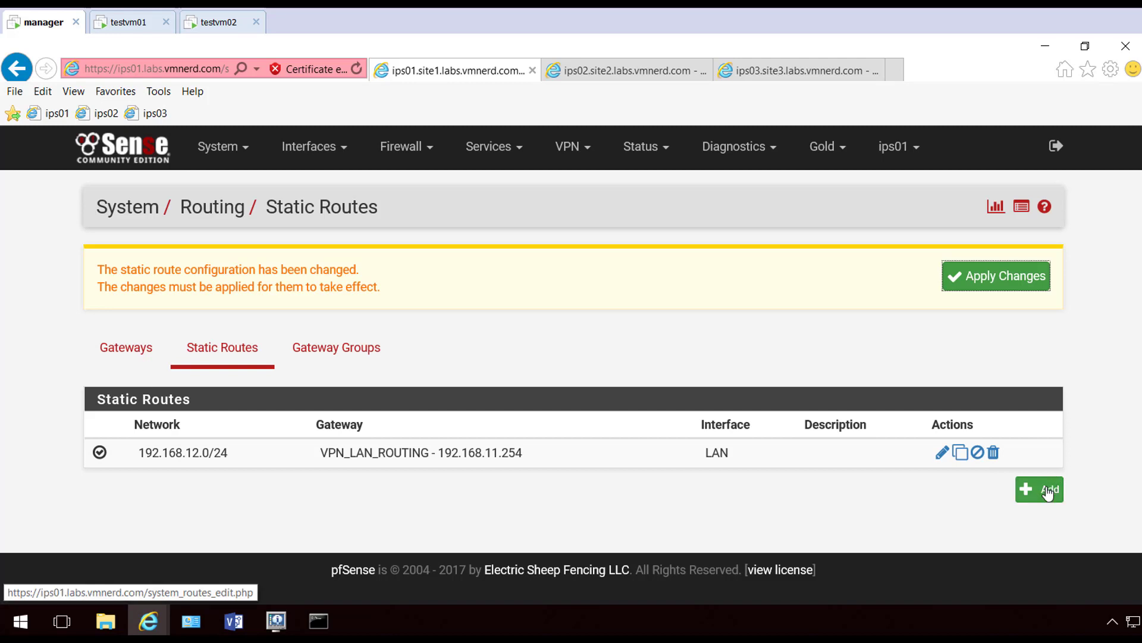
Add a second static route to 192.168.13.0/24 and apply the route changes
{"action": "left_click", "coordinate": [1048, 492]}
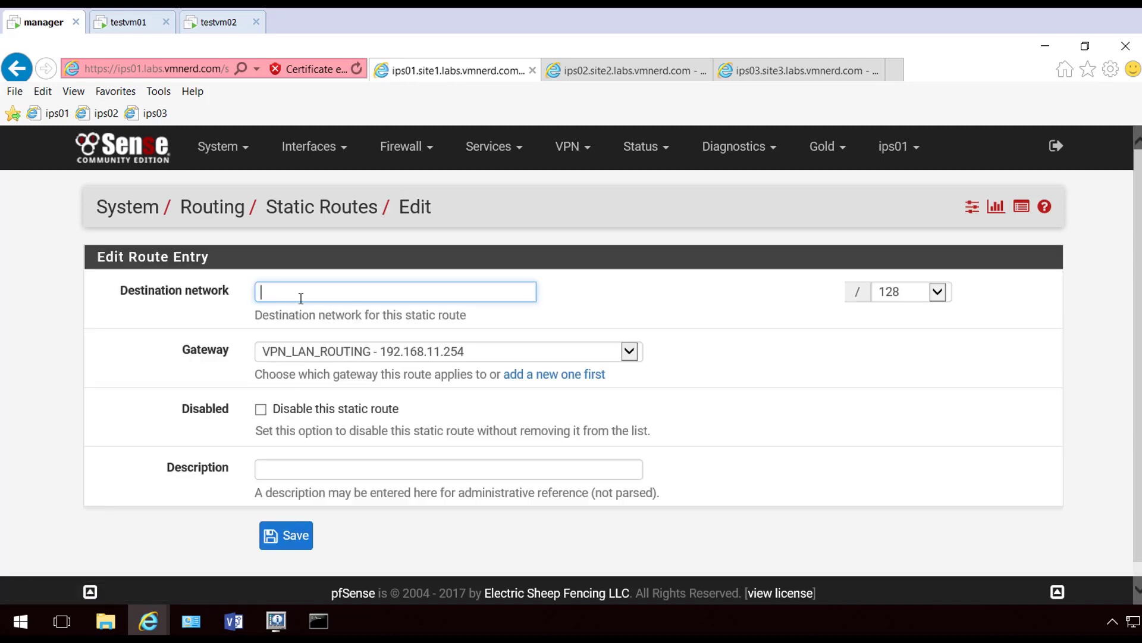
{"action": "type", "text": "192.168.13.0"}
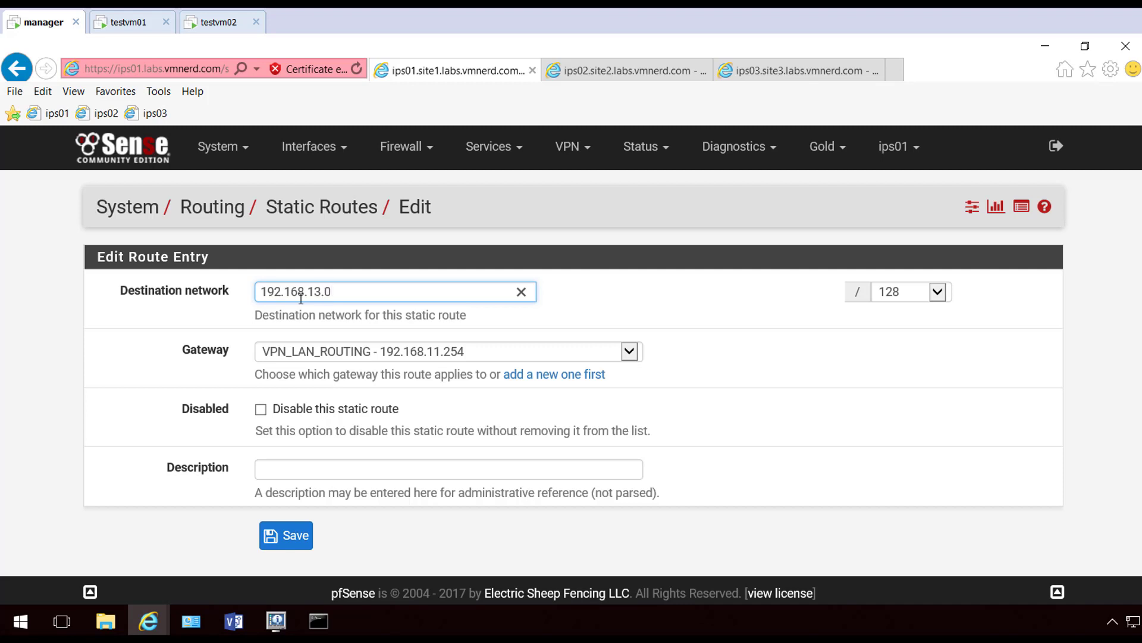
{"action": "left_click", "coordinate": [938, 291]}
{"action": "left_click", "coordinate": [934, 292]}
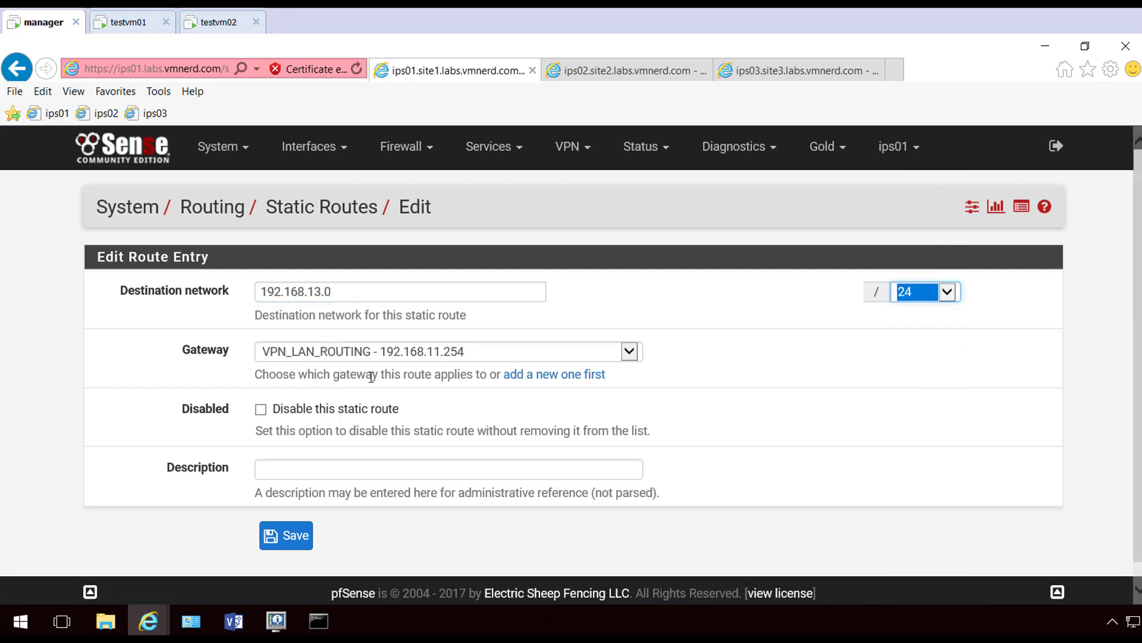
{"action": "left_click", "coordinate": [288, 539]}
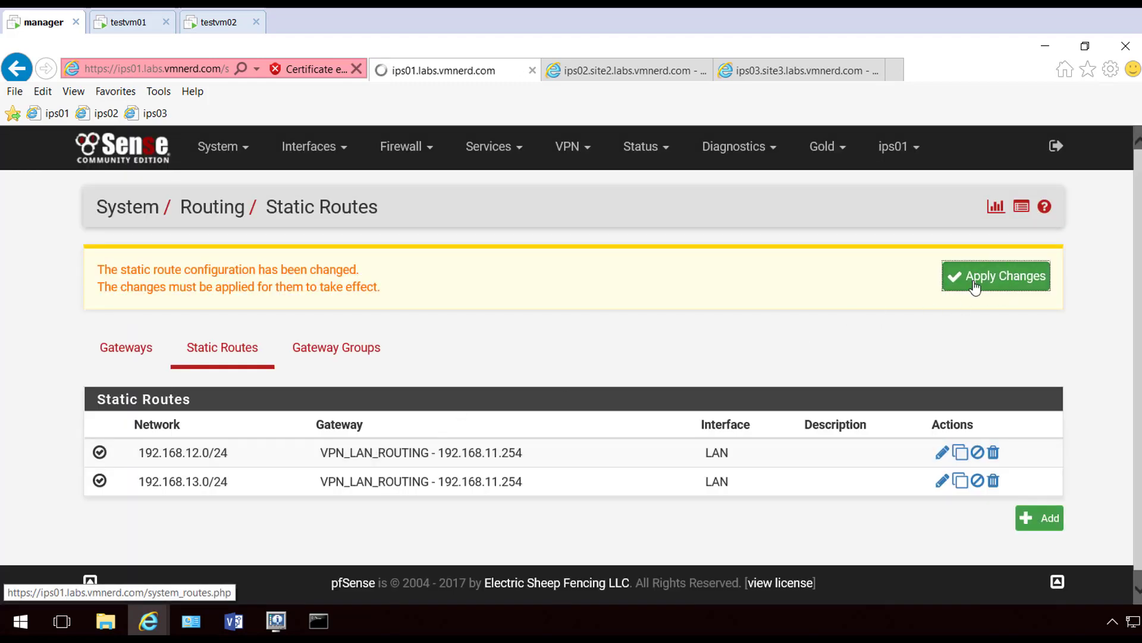
{"action": "left_click", "coordinate": [975, 287]}
{"action": "left_click", "coordinate": [1043, 273]}
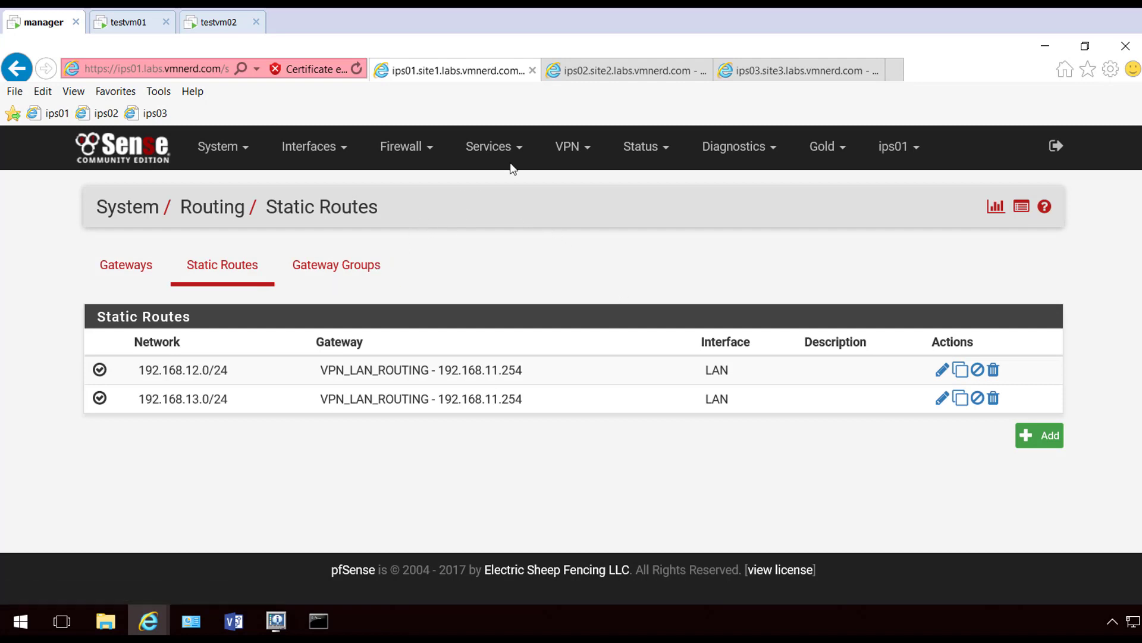
On ips02, open System > Routing > Gateways and start a new gateway
{"action": "left_click", "coordinate": [566, 71]}
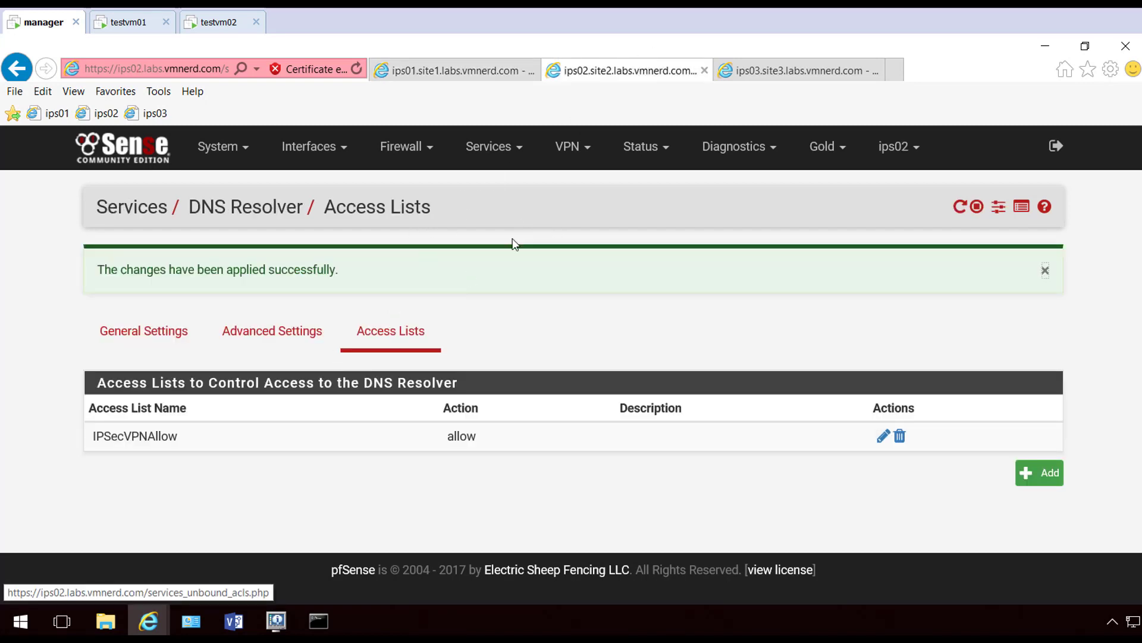
{"action": "left_click", "coordinate": [244, 149]}
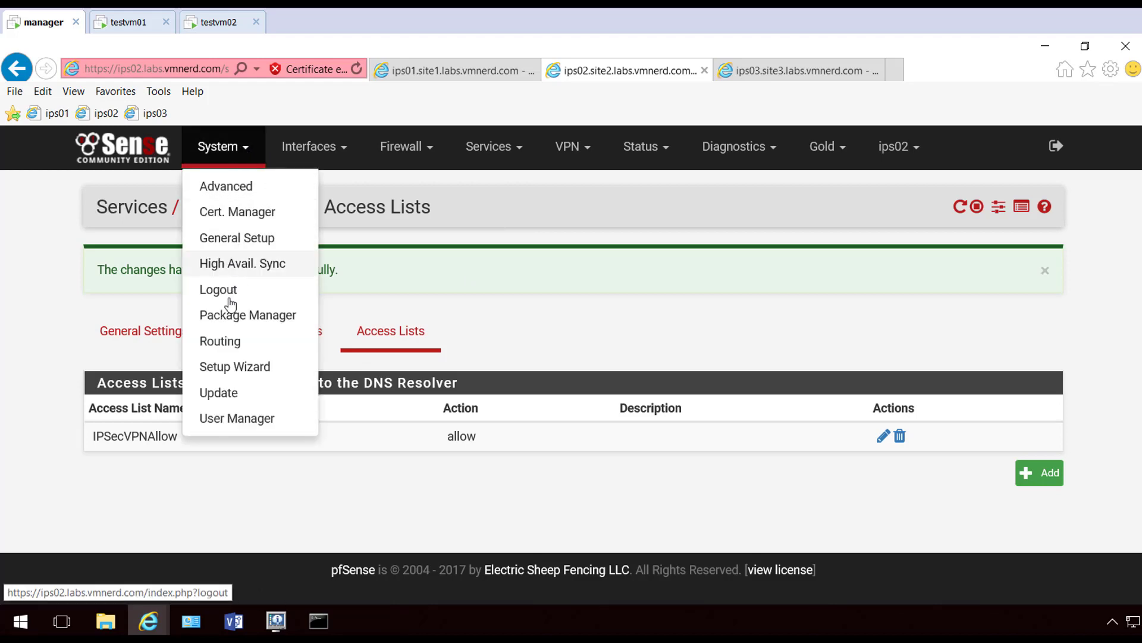
{"action": "left_click", "coordinate": [231, 338]}
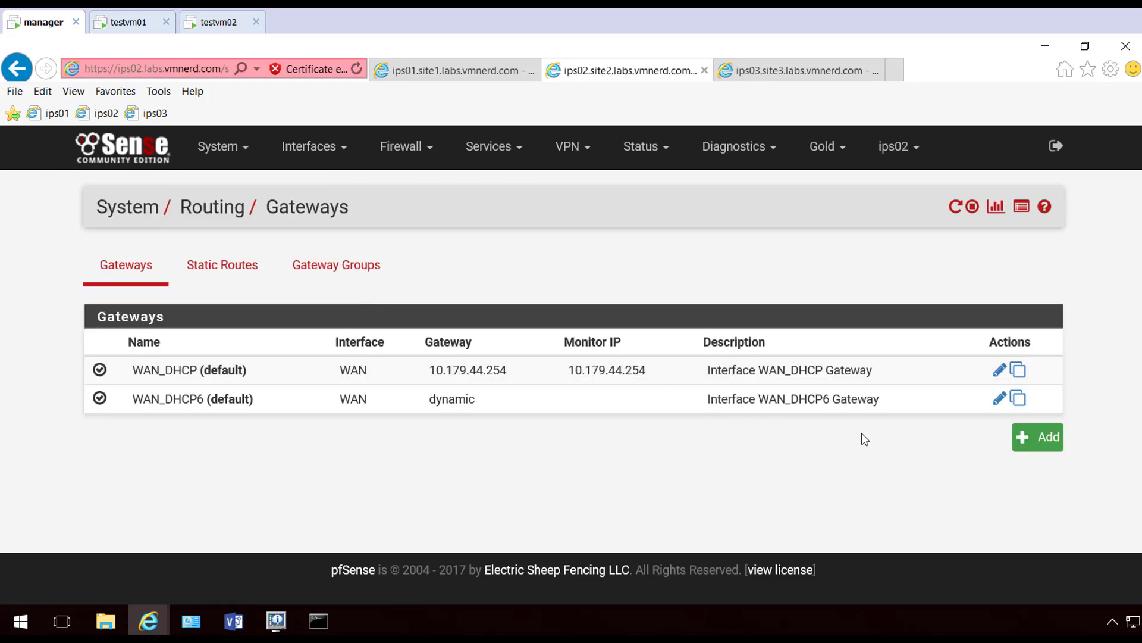
{"action": "left_click", "coordinate": [1040, 438]}
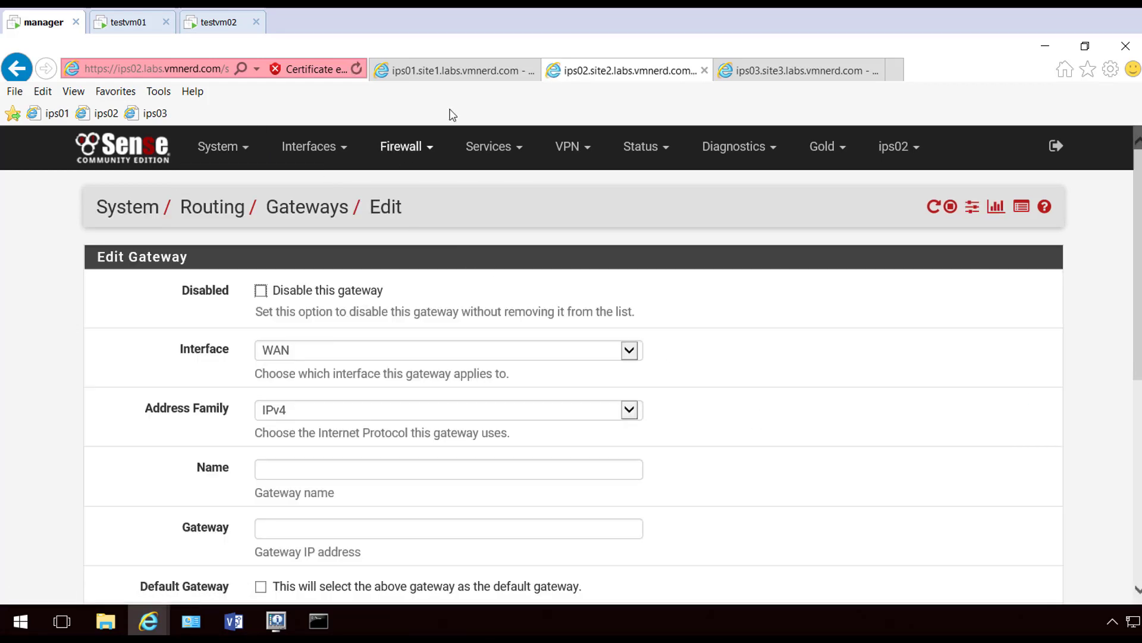
Copy the VPN_LAN_ROUTING gateway name from ips01's gateway list
{"action": "left_click", "coordinate": [455, 71]}
{"action": "left_click", "coordinate": [127, 269]}
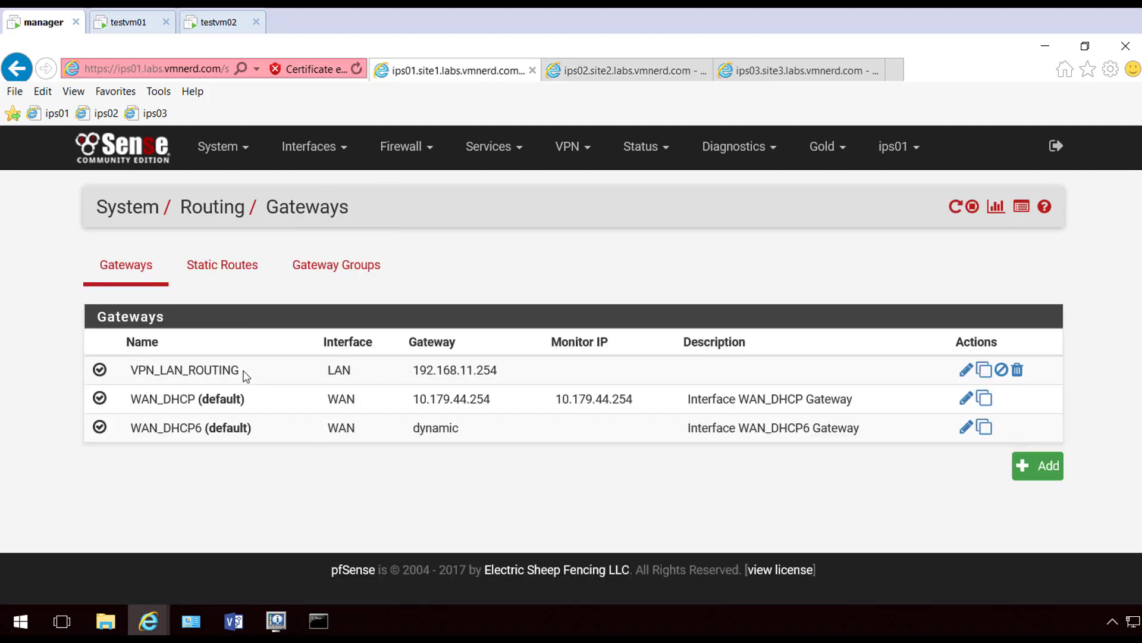
{"action": "left_click_drag", "start_coordinate": [244, 375], "coordinate": [141, 374]}
{"action": "key", "text": "ctrl+c"}
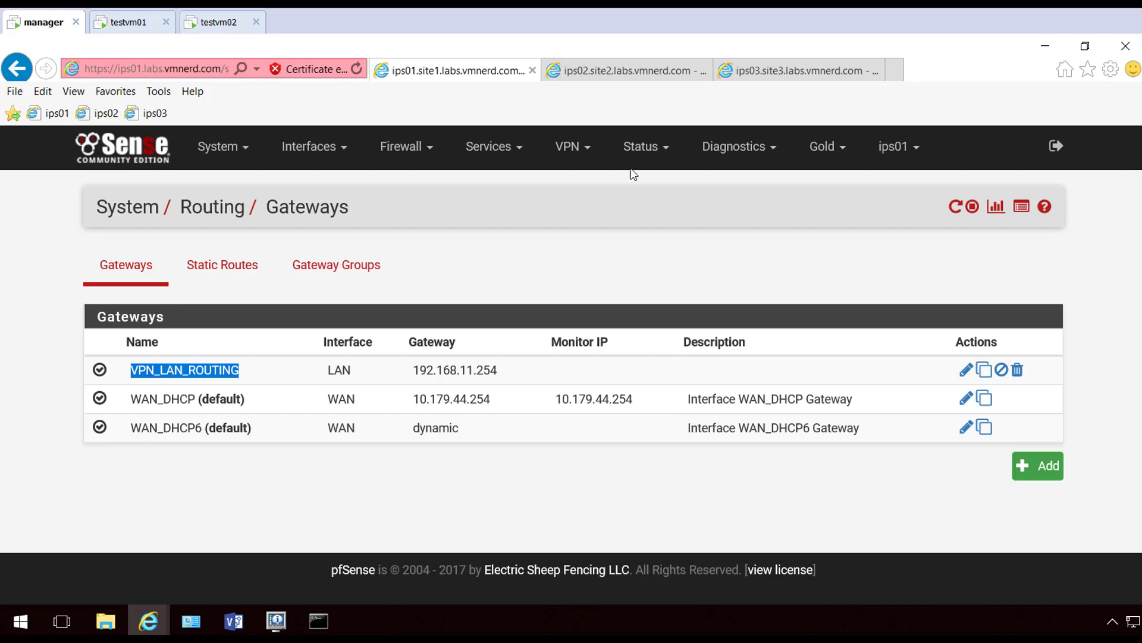
{"action": "left_click", "coordinate": [625, 71]}
Set the ips02 gateway to LAN, VPN_LAN_ROUTING, 192.168.12.254, monitoring disabled, and save
{"action": "left_click", "coordinate": [306, 349]}
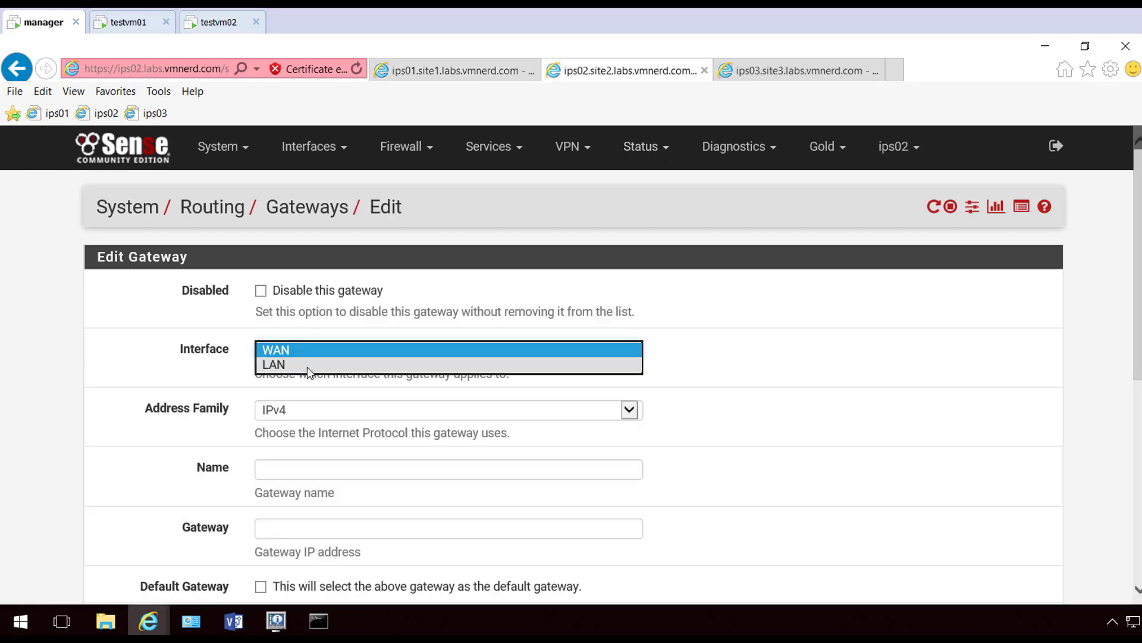
{"action": "left_click", "coordinate": [307, 364]}
{"action": "scroll", "coordinate": [409, 391], "scroll_direction": "down", "scroll_amount": 1}
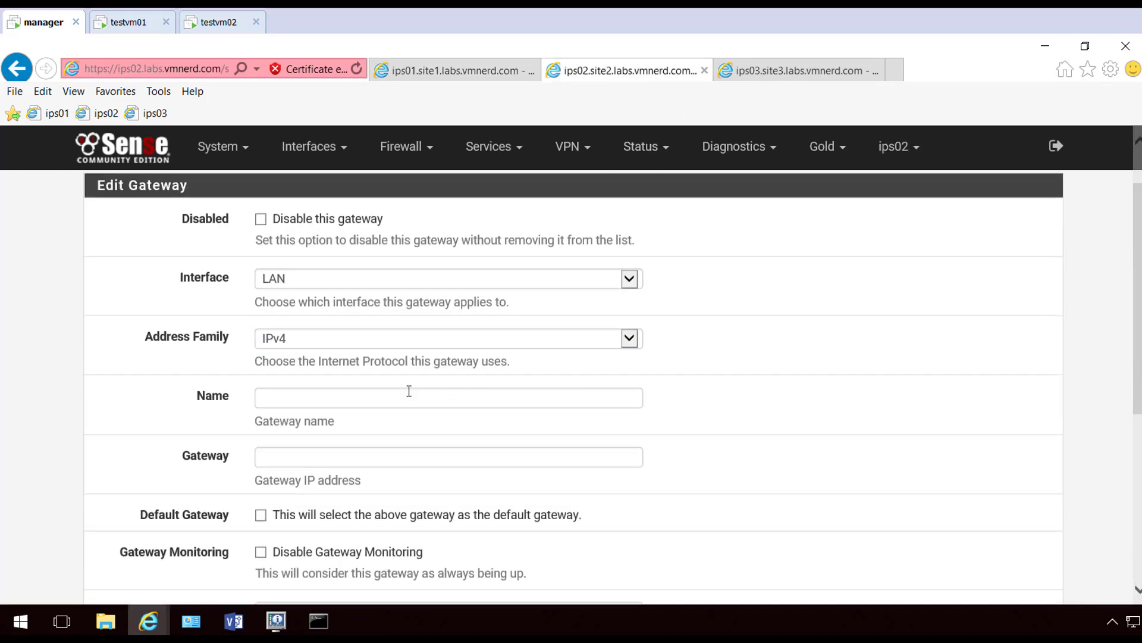
{"action": "left_click", "coordinate": [312, 397]}
{"action": "key", "text": "ctrl+v"}
{"action": "left_click", "coordinate": [363, 455]}
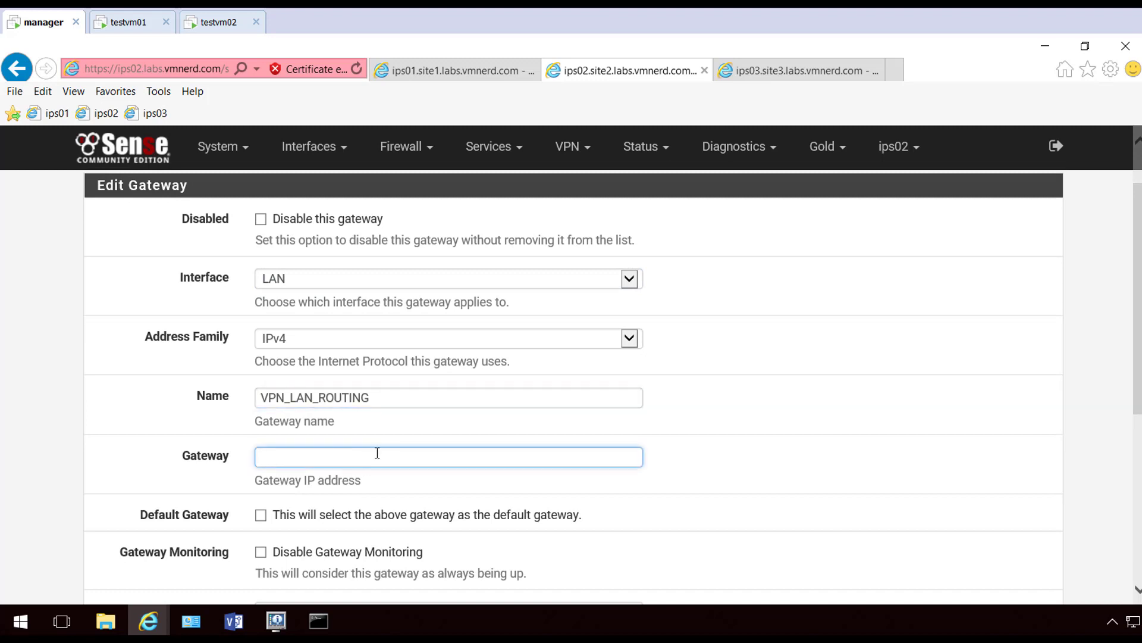
{"action": "type", "text": "192.168.12.254"}
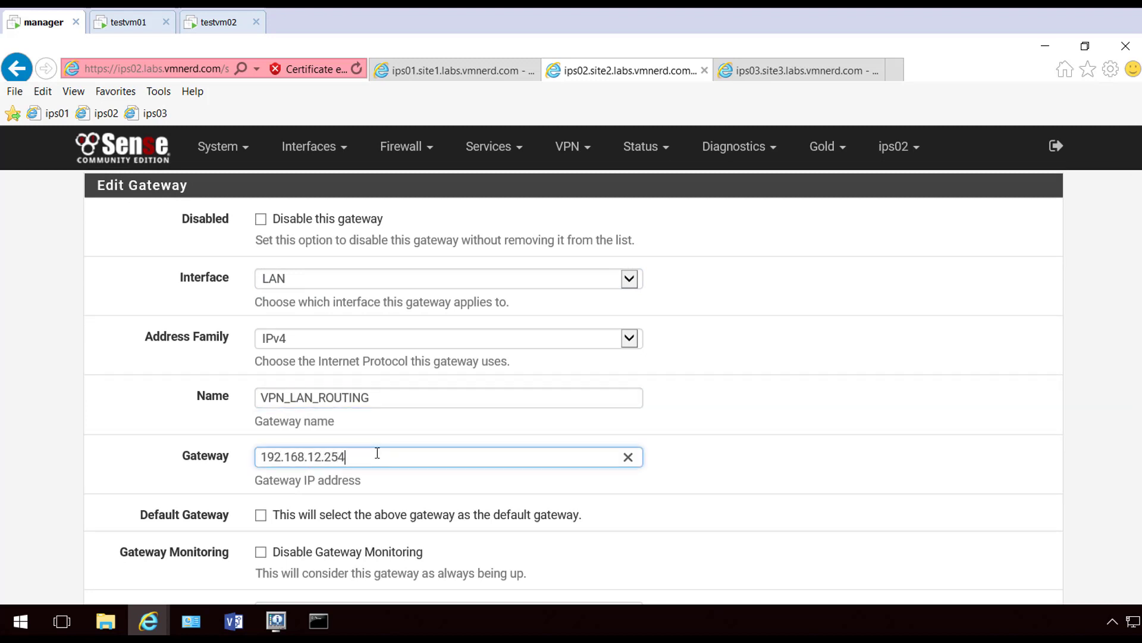
{"action": "left_click", "coordinate": [261, 552]}
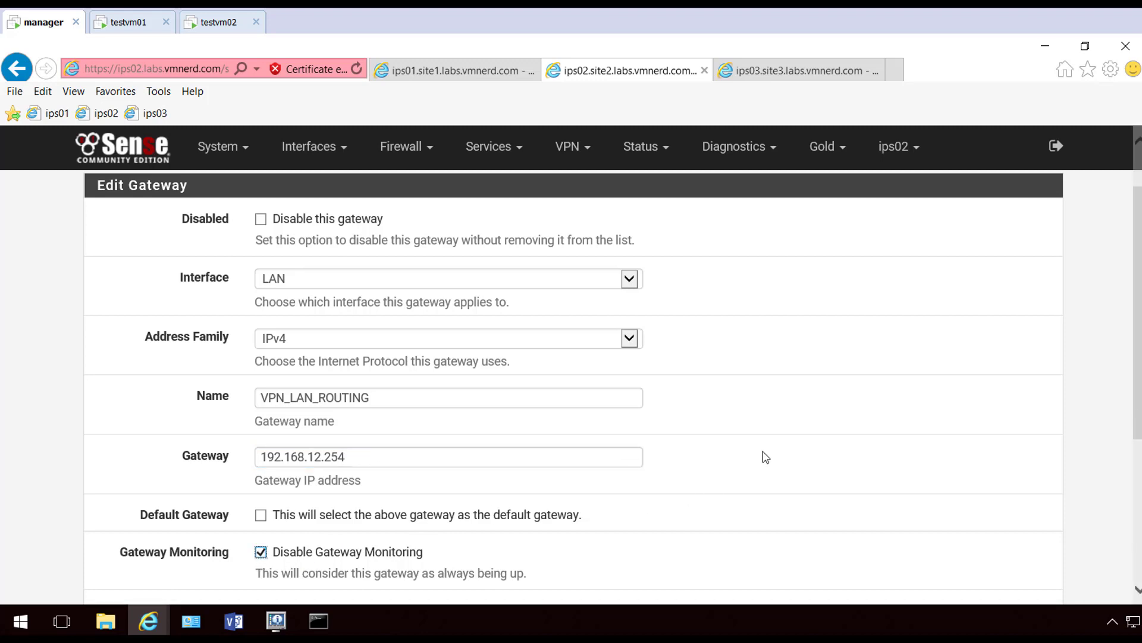
{"action": "scroll", "coordinate": [764, 451], "scroll_direction": "down", "scroll_amount": 5}
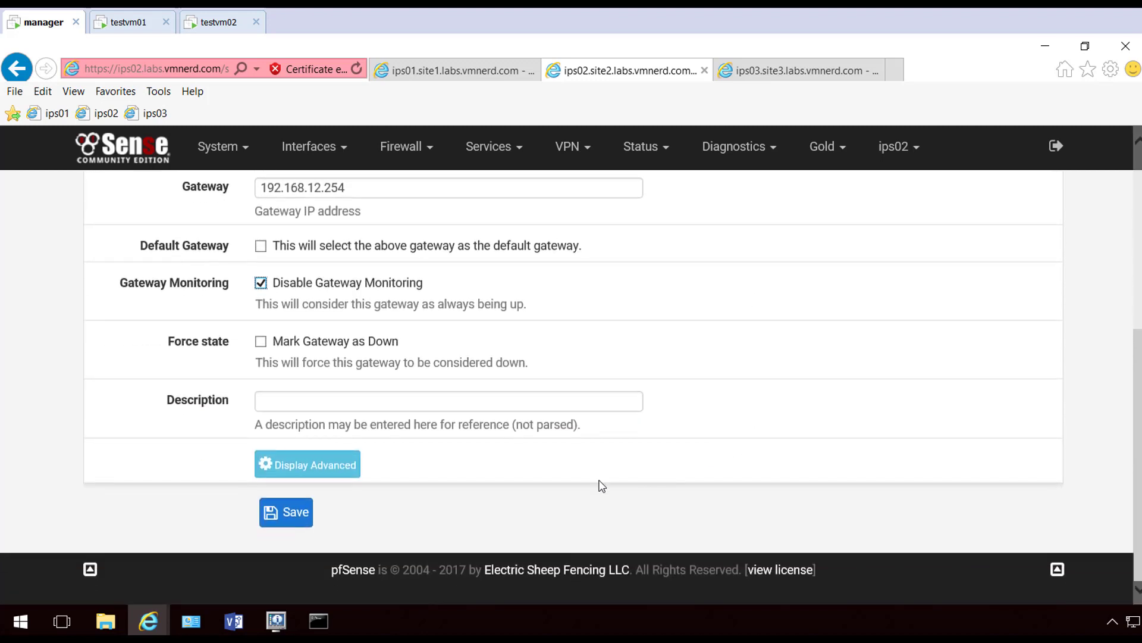
{"action": "left_click", "coordinate": [288, 515]}
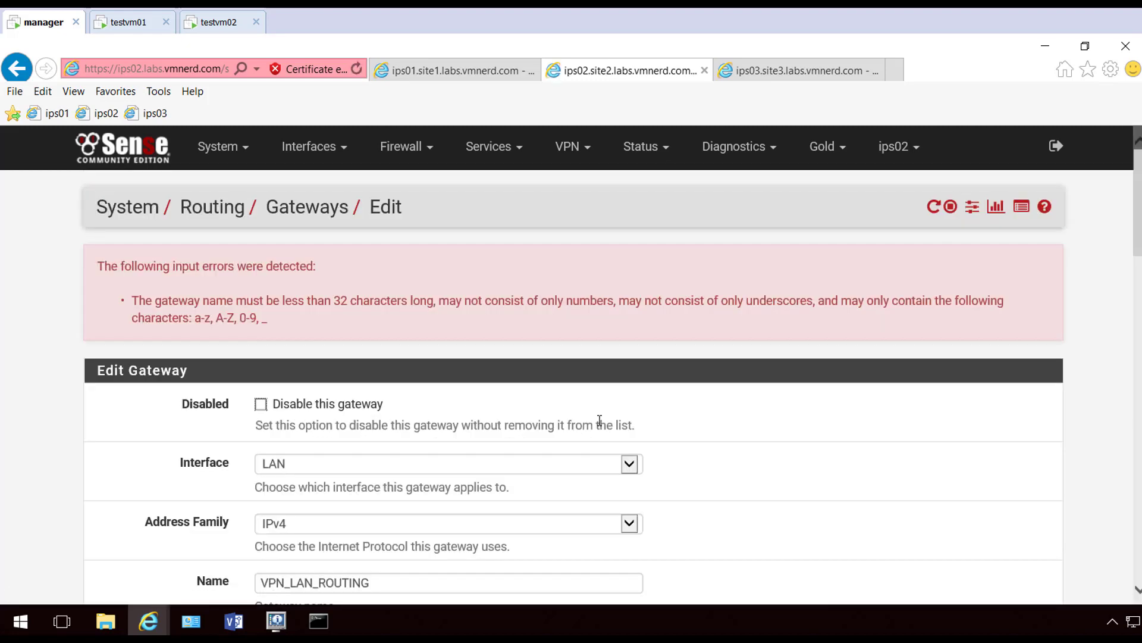
Correct the rejected gateway name, save again, and apply the gateway changes
{"action": "scroll", "coordinate": [601, 420], "scroll_direction": "down", "scroll_amount": 1}
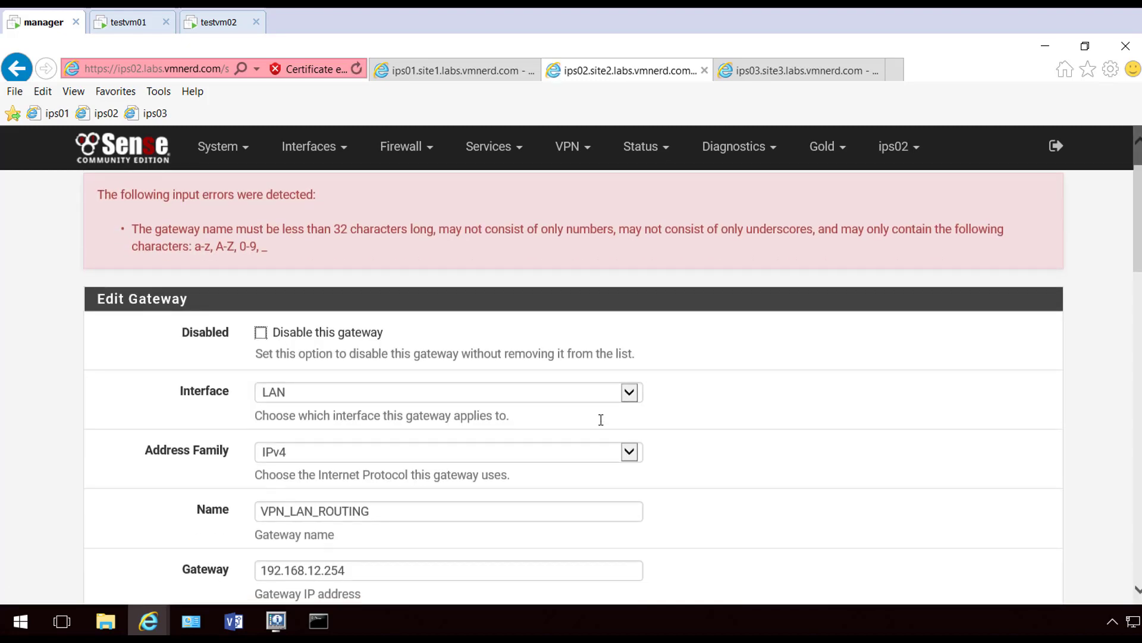
{"action": "scroll", "coordinate": [601, 420], "scroll_direction": "down", "scroll_amount": 2}
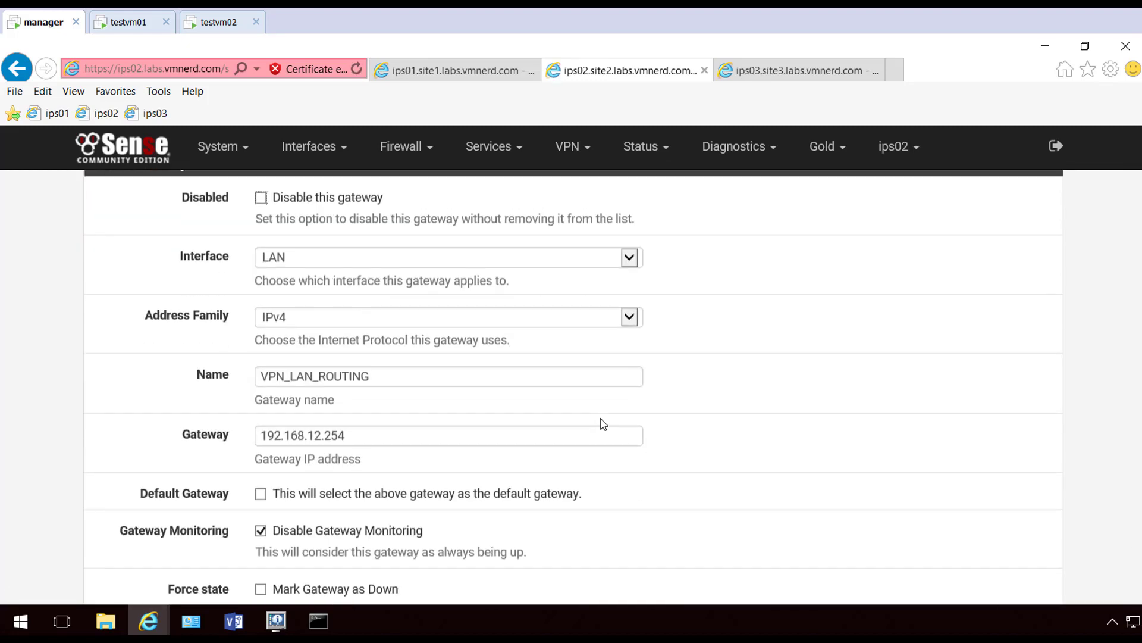
{"action": "left_click", "coordinate": [435, 367]}
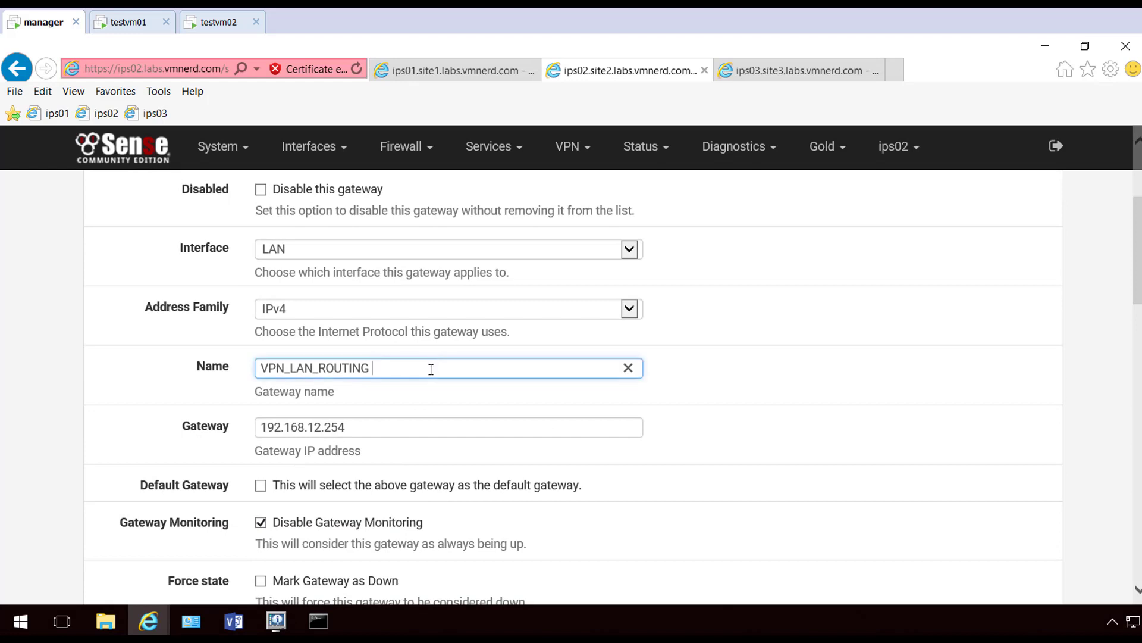
{"action": "scroll", "coordinate": [240, 398], "scroll_direction": "down", "scroll_amount": 2}
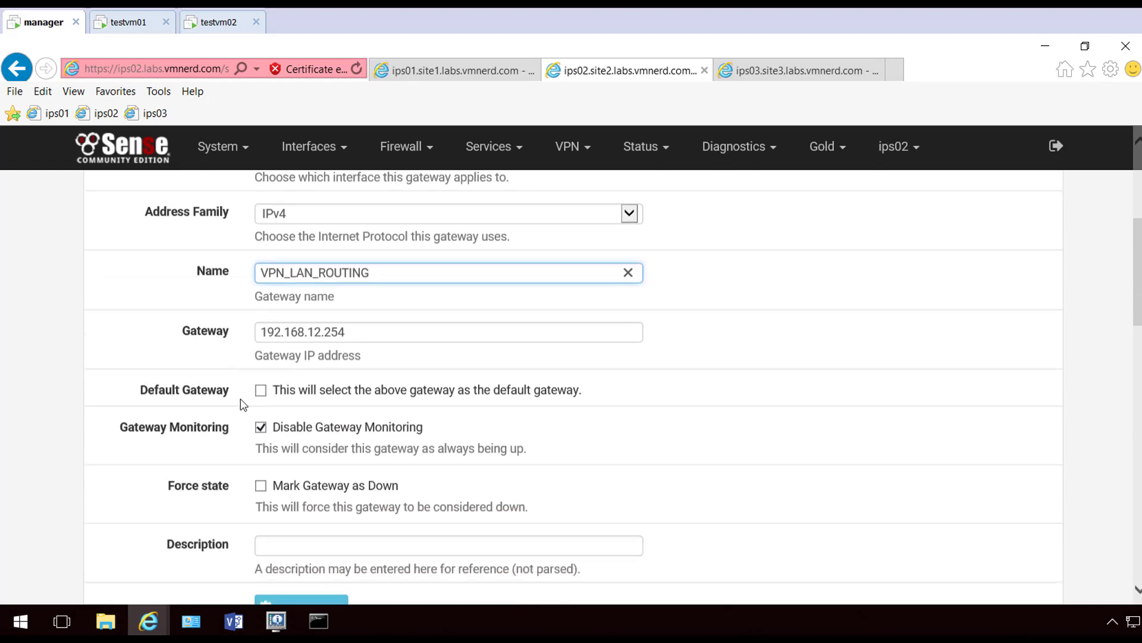
{"action": "scroll", "coordinate": [439, 521], "scroll_direction": "down", "scroll_amount": 7}
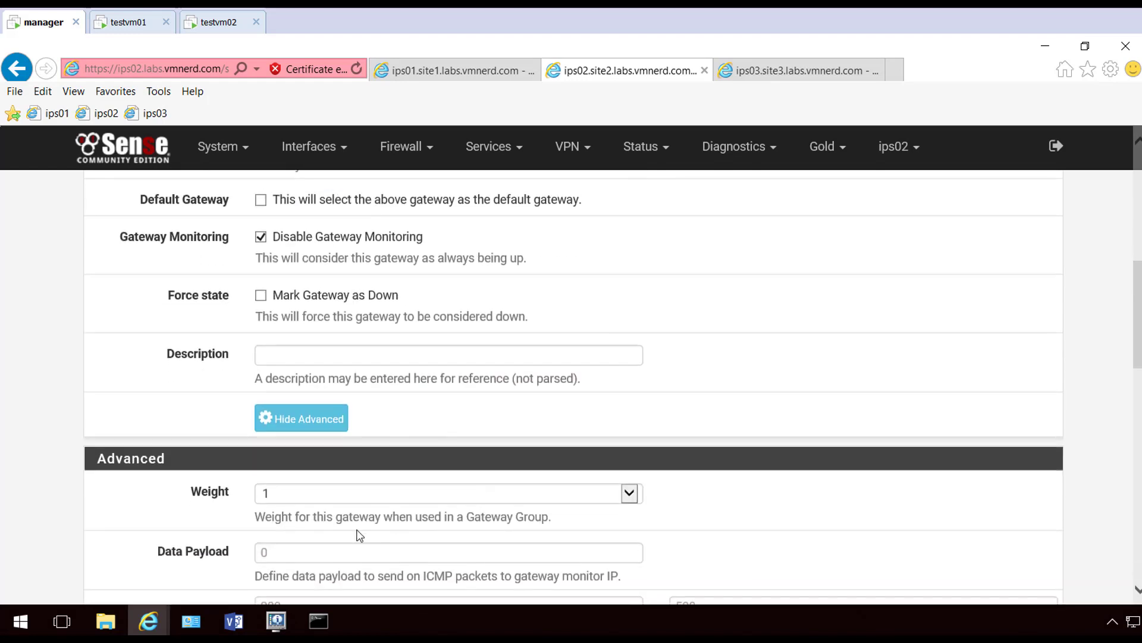
{"action": "scroll", "coordinate": [273, 523], "scroll_direction": "down", "scroll_amount": 10}
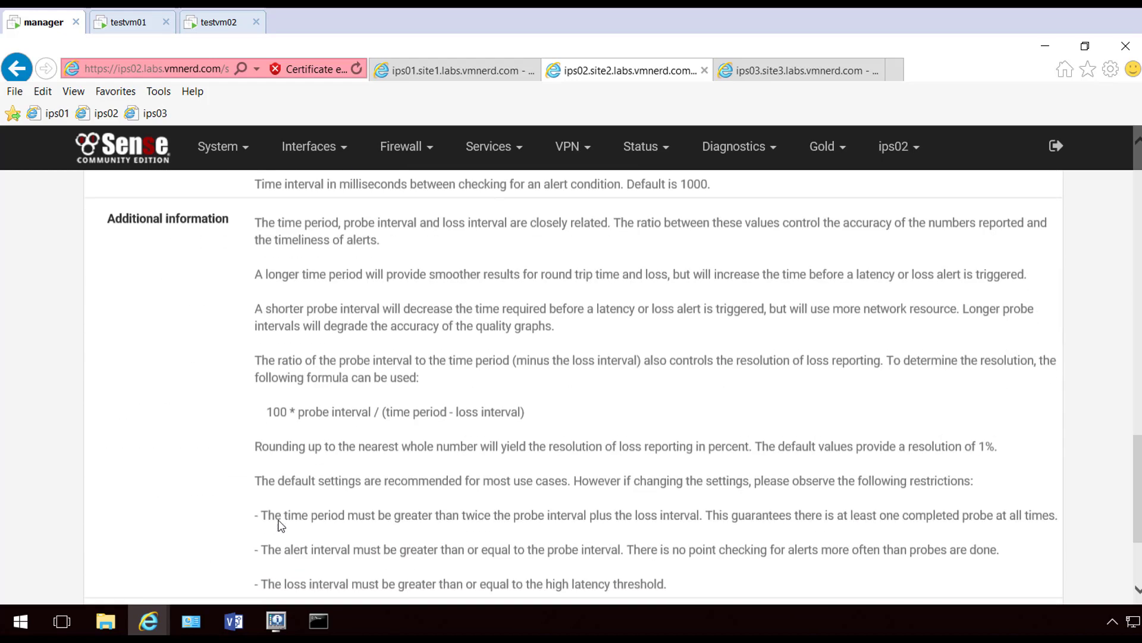
{"action": "left_click", "coordinate": [280, 520]}
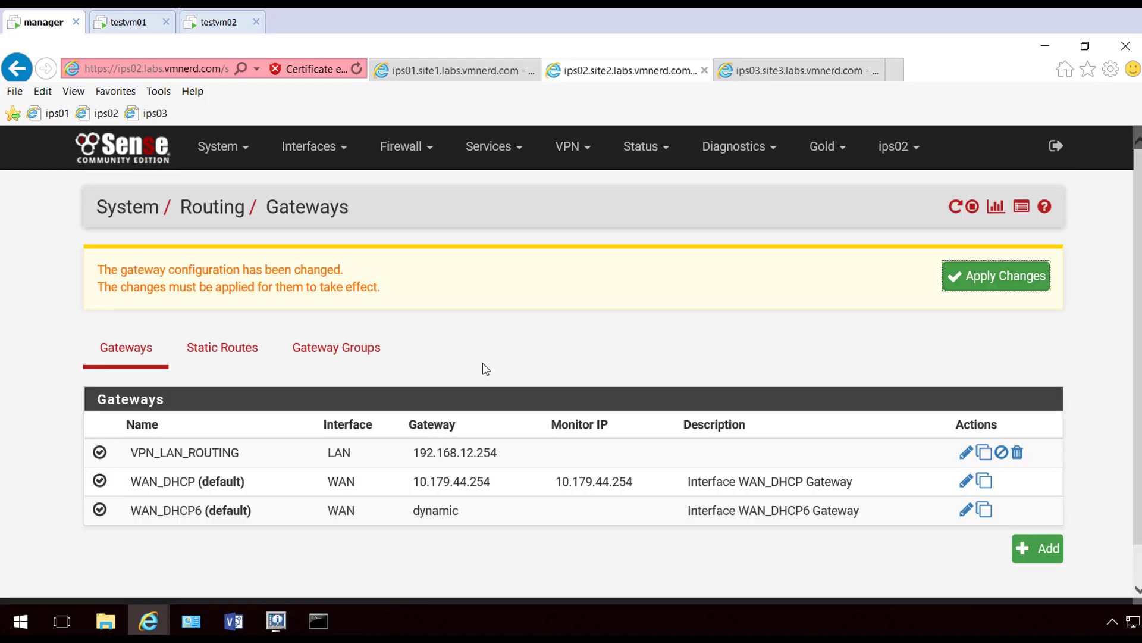
{"action": "left_click", "coordinate": [997, 285]}
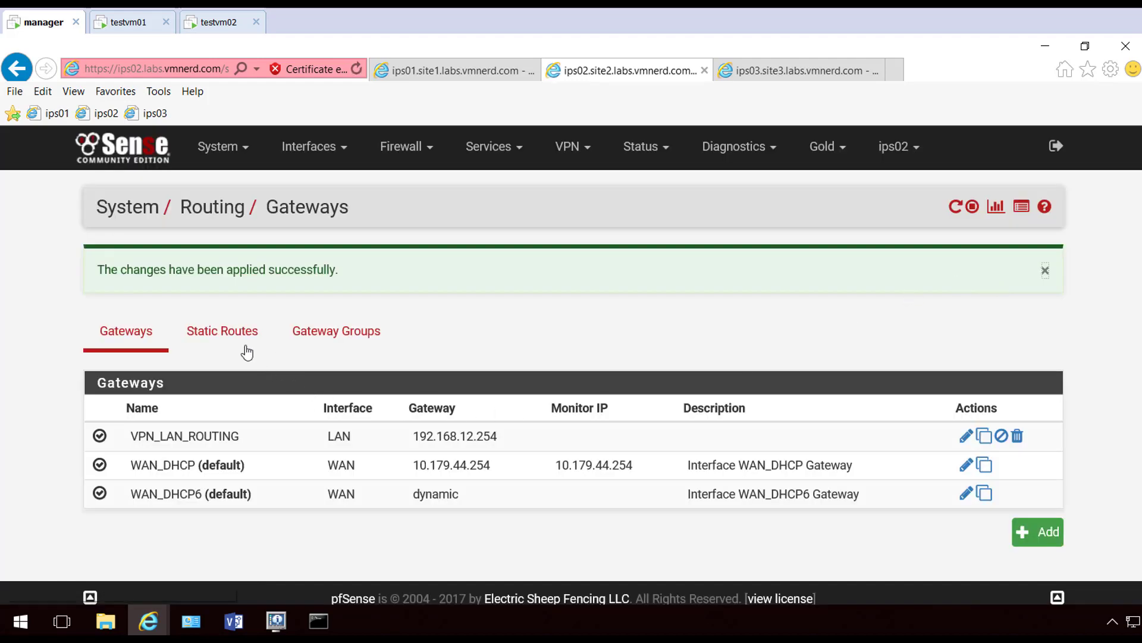
{"action": "left_click", "coordinate": [240, 346]}
Add a static route to 192.168.11.0/24 on ips02
{"action": "left_click", "coordinate": [1042, 391]}
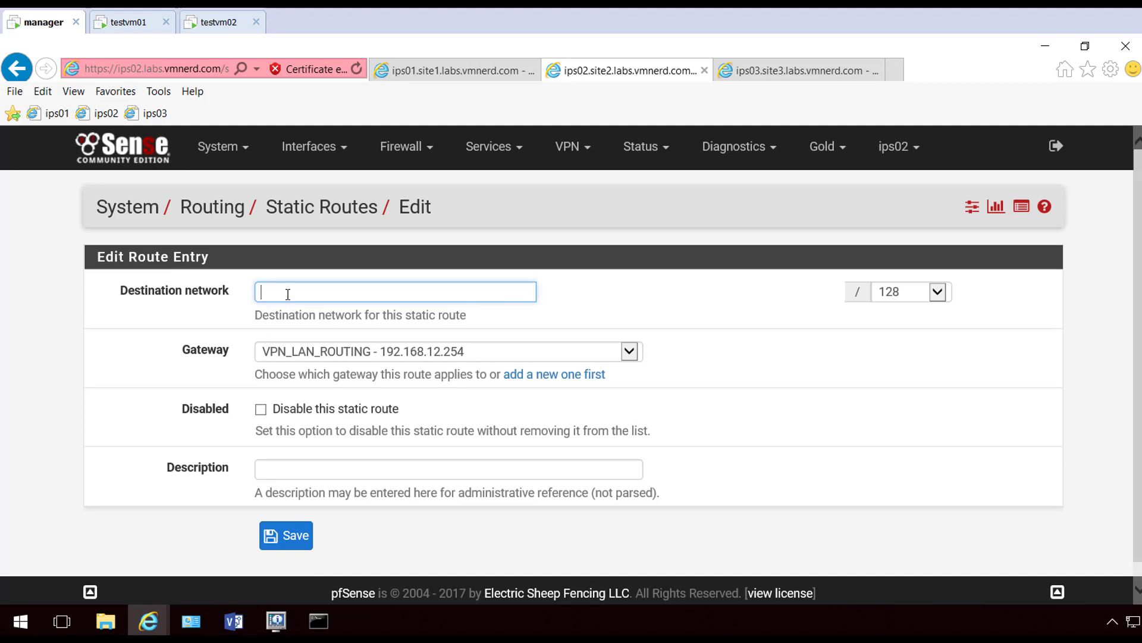
{"action": "type", "text": "192.168.11.0"}
{"action": "left_click", "coordinate": [916, 291]}
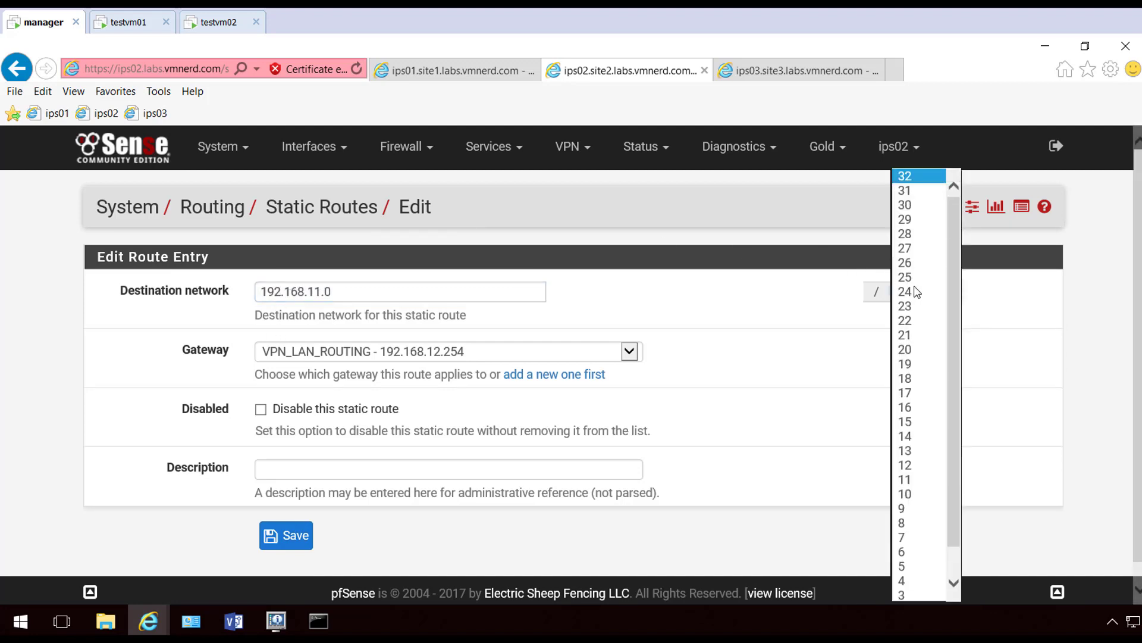
{"action": "left_click", "coordinate": [914, 289]}
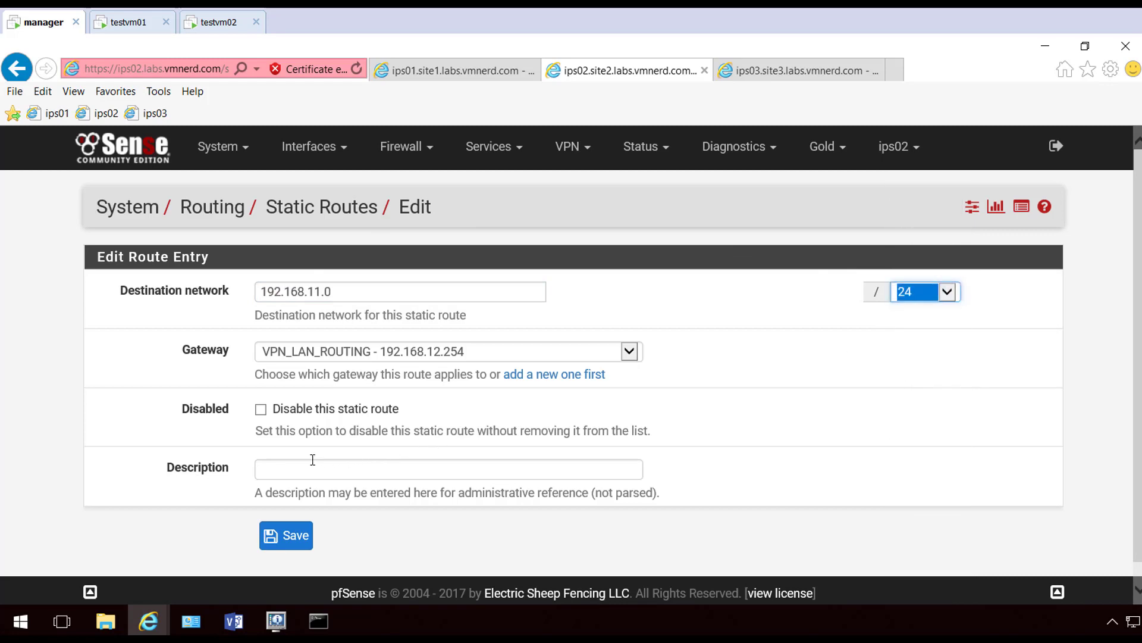
{"action": "left_click", "coordinate": [288, 536]}
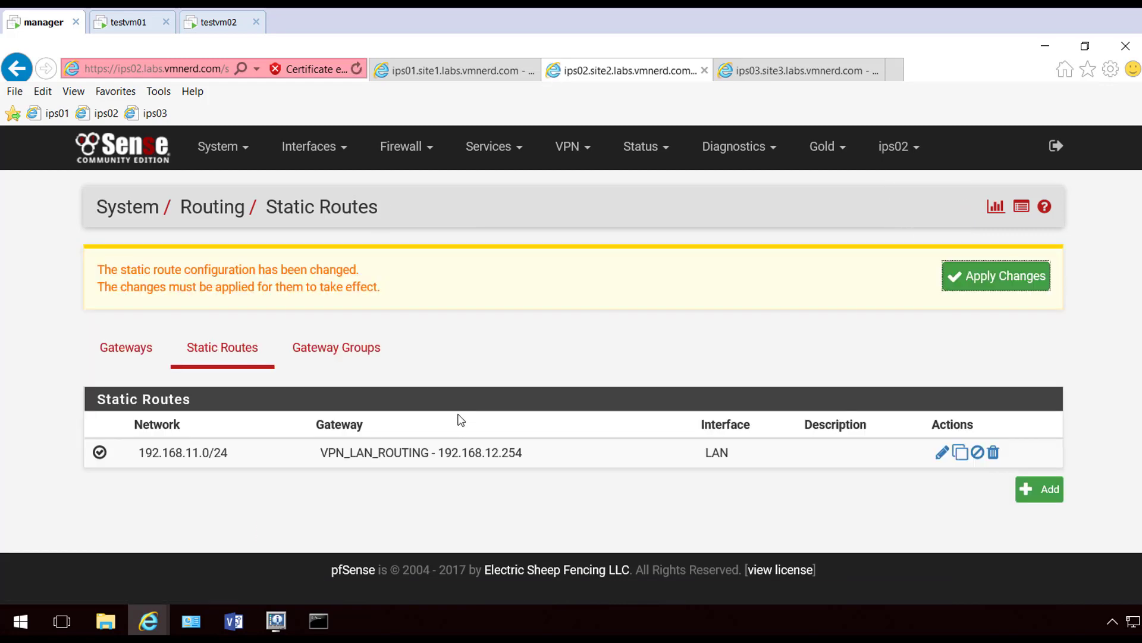
Add a static route to 192.168.13.0/24 and apply the route changes
{"action": "left_click", "coordinate": [1039, 488]}
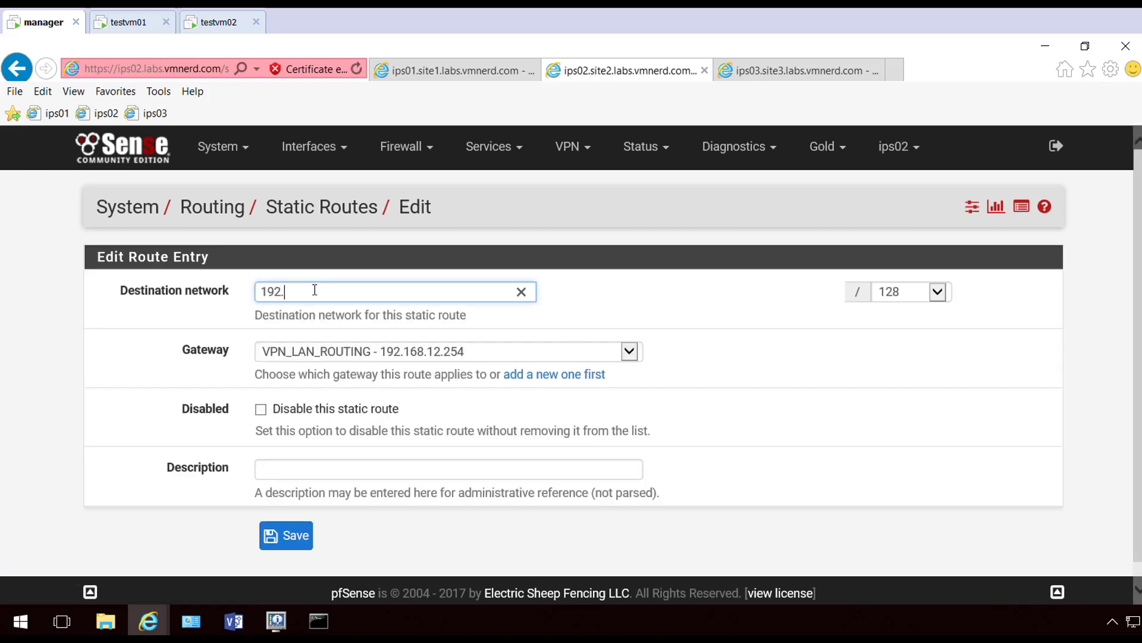
{"action": "type", "text": "192.168.13.25"}
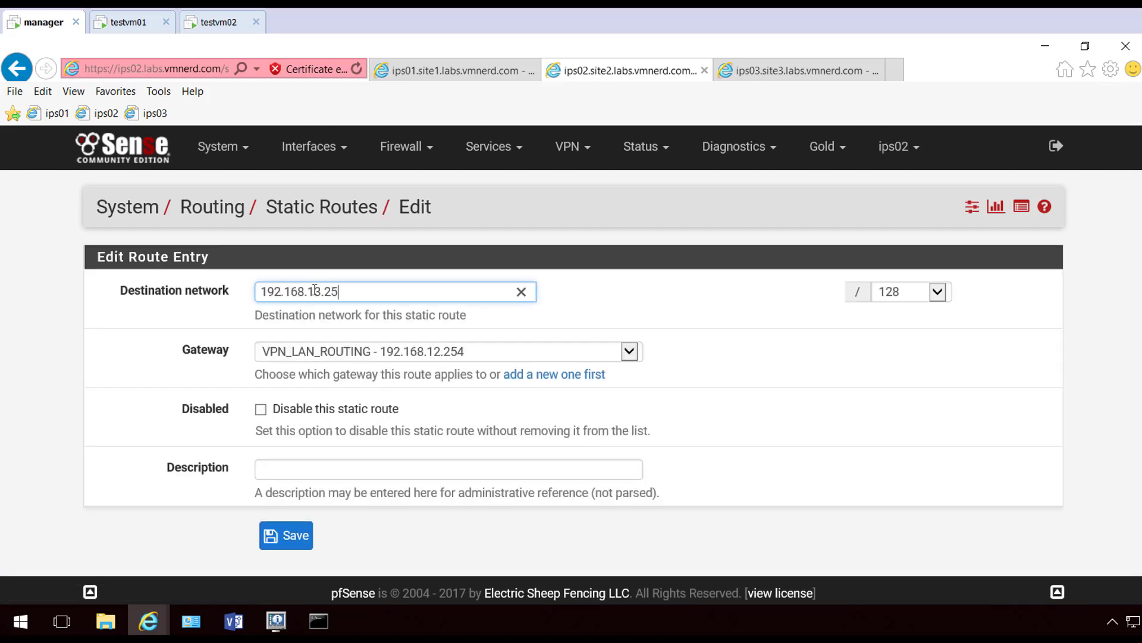
{"action": "type", "text": "4"}
{"action": "double_click", "coordinate": [335, 290]}
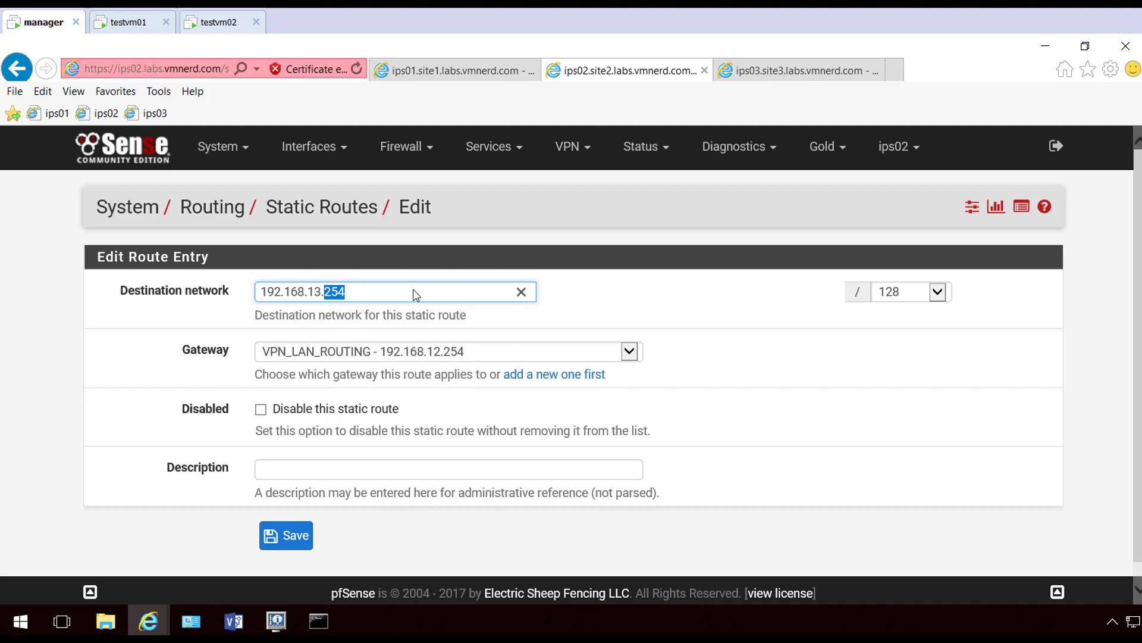
{"action": "type", "text": "0"}
{"action": "left_click", "coordinate": [937, 291]}
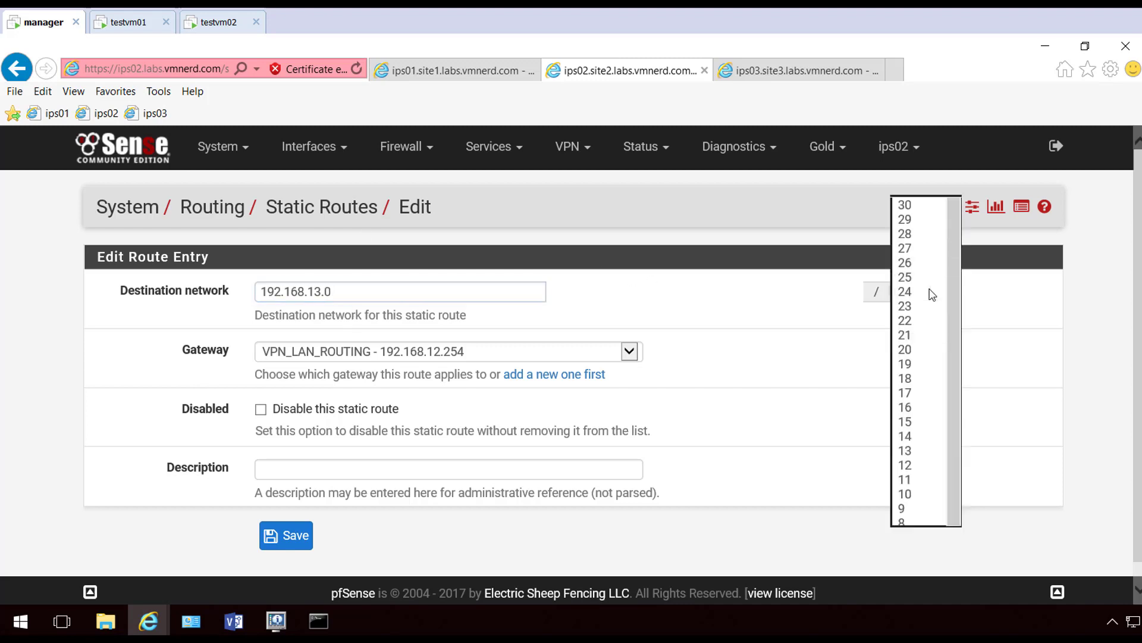
{"action": "left_click", "coordinate": [919, 295]}
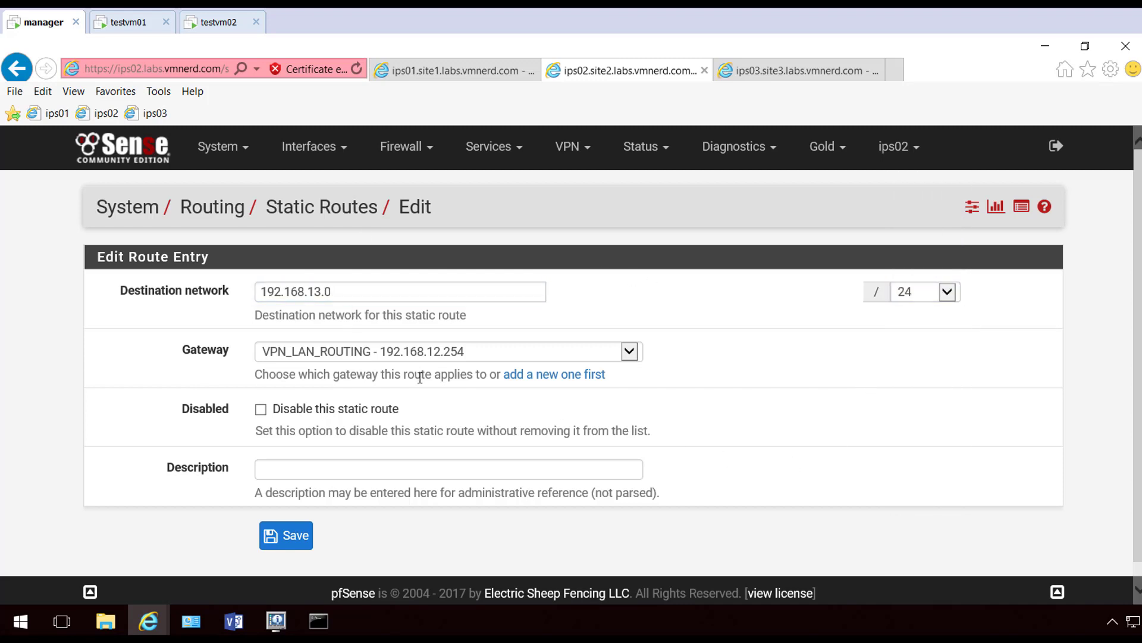
{"action": "left_click", "coordinate": [287, 537]}
{"action": "left_click", "coordinate": [972, 291]}
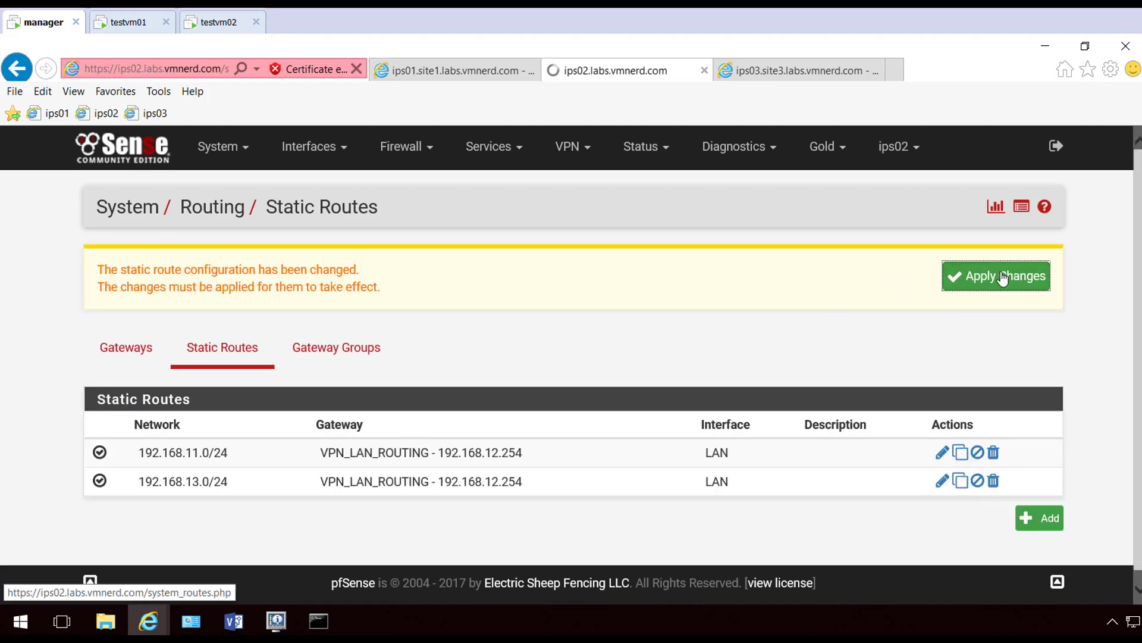
{"action": "left_click", "coordinate": [1041, 273]}
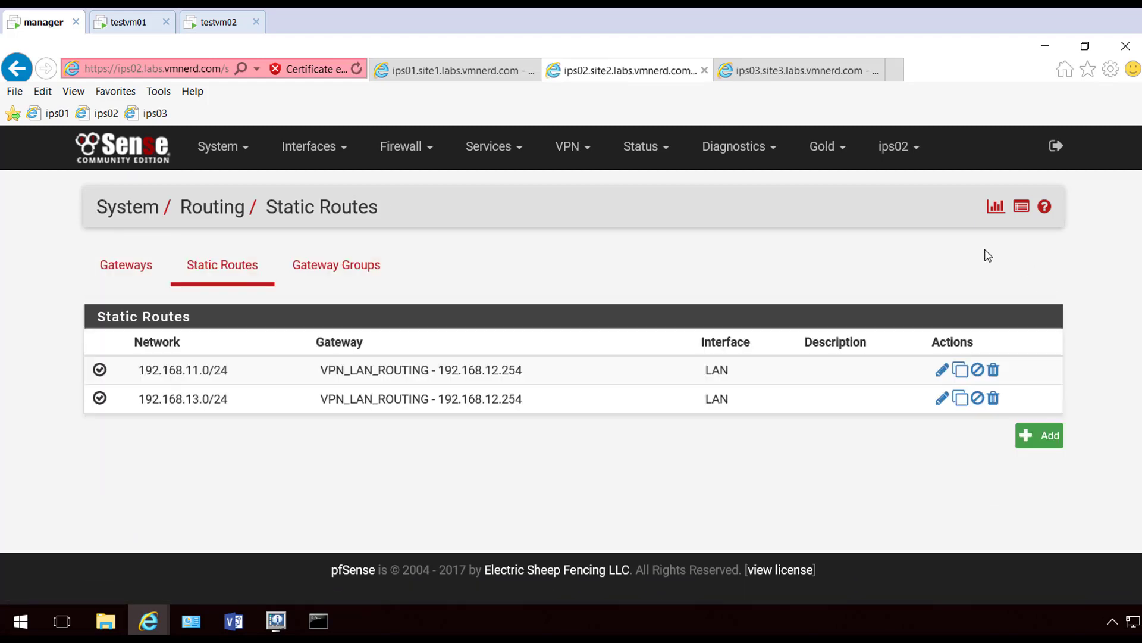
On ips03, start a new LAN gateway named VPN_LAN_ROUTING
{"action": "left_click", "coordinate": [809, 87]}
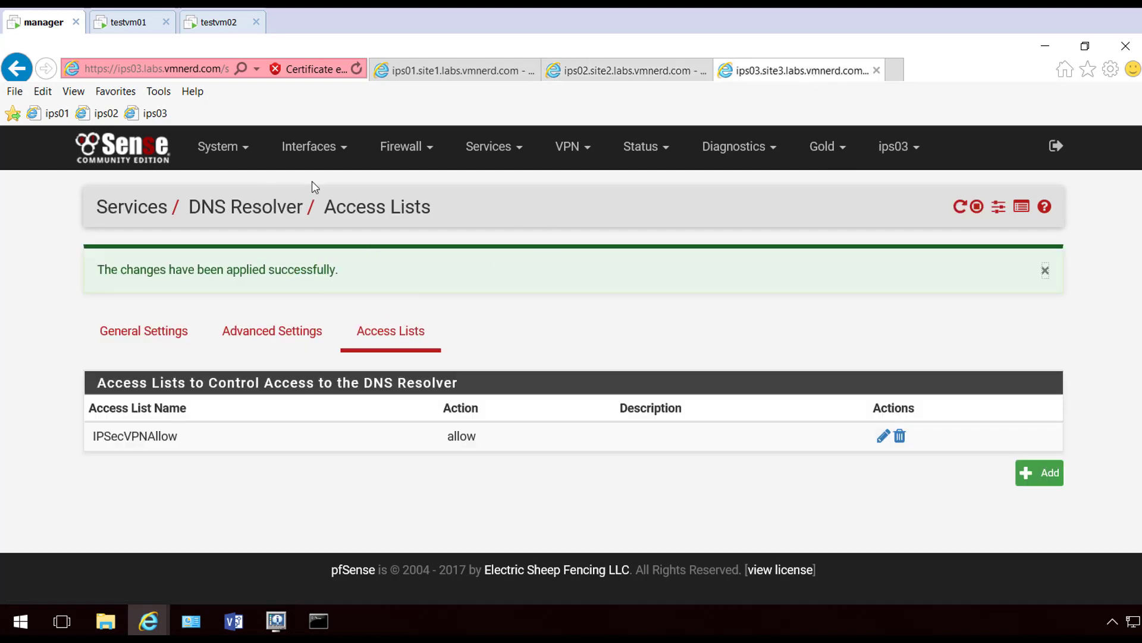
{"action": "left_click", "coordinate": [223, 146]}
{"action": "left_click", "coordinate": [220, 341]}
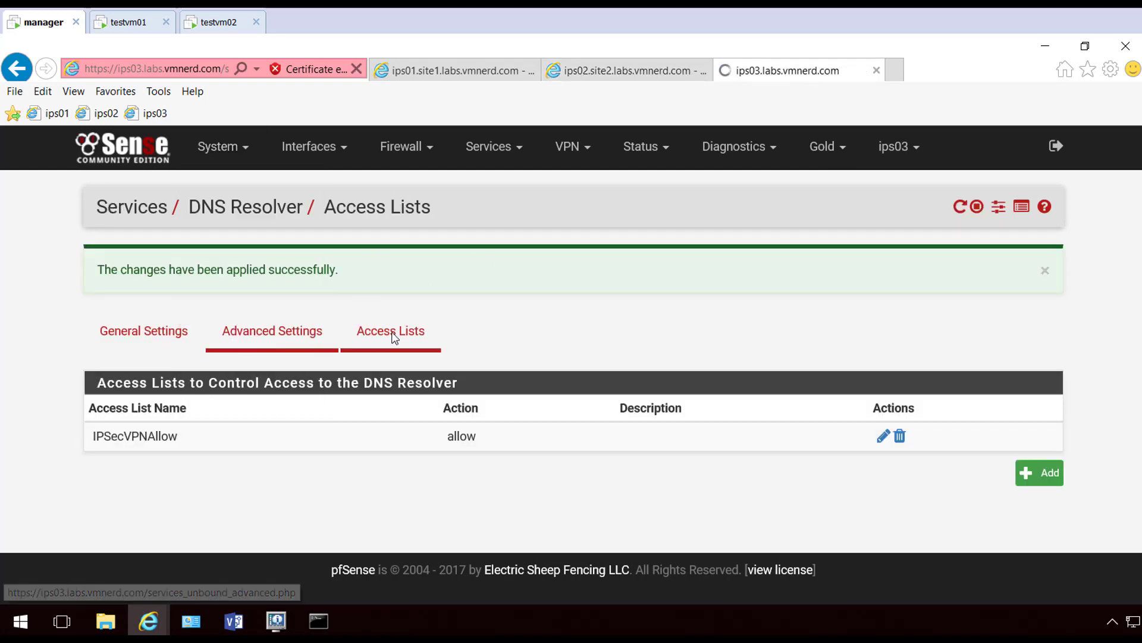
{"action": "left_click", "coordinate": [1038, 437]}
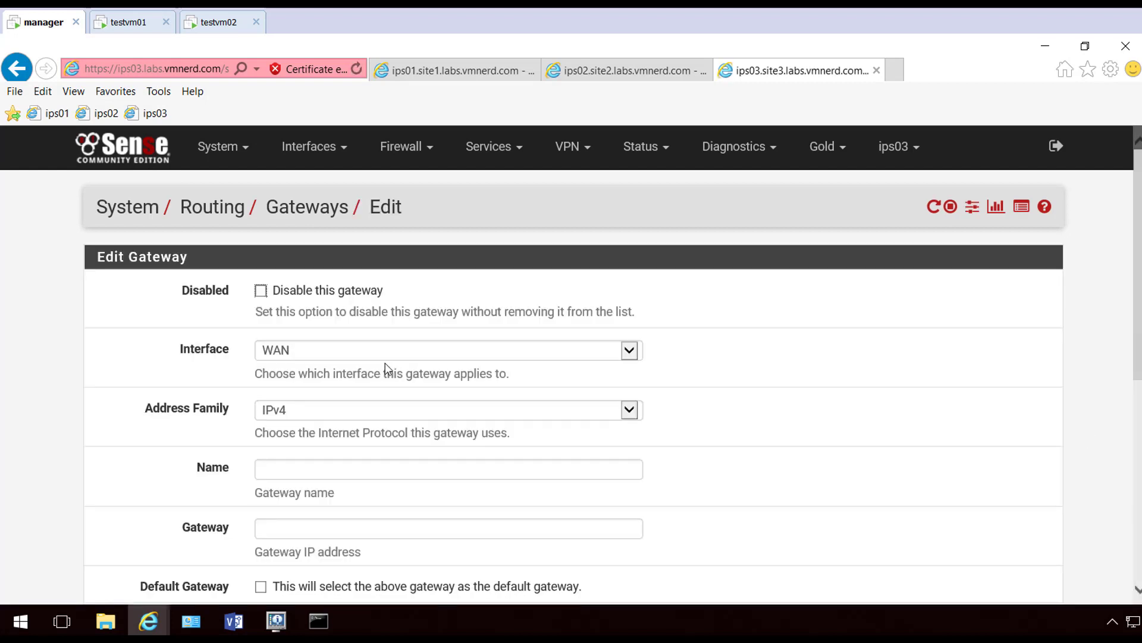
{"action": "left_click", "coordinate": [310, 356]}
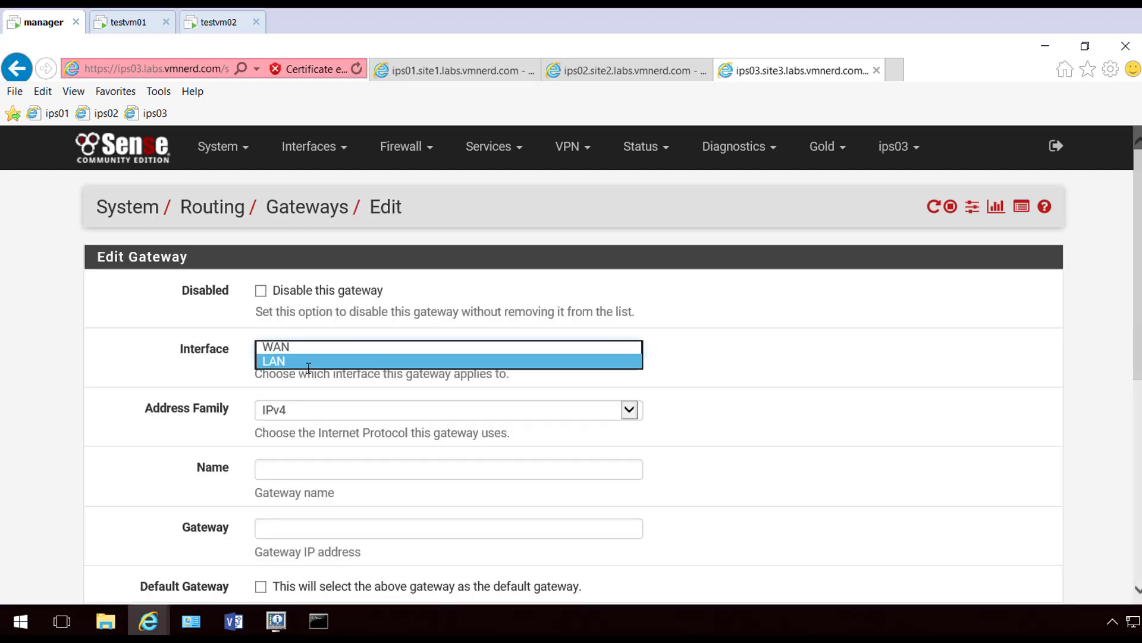
{"action": "left_click", "coordinate": [312, 365]}
{"action": "left_click", "coordinate": [357, 467]}
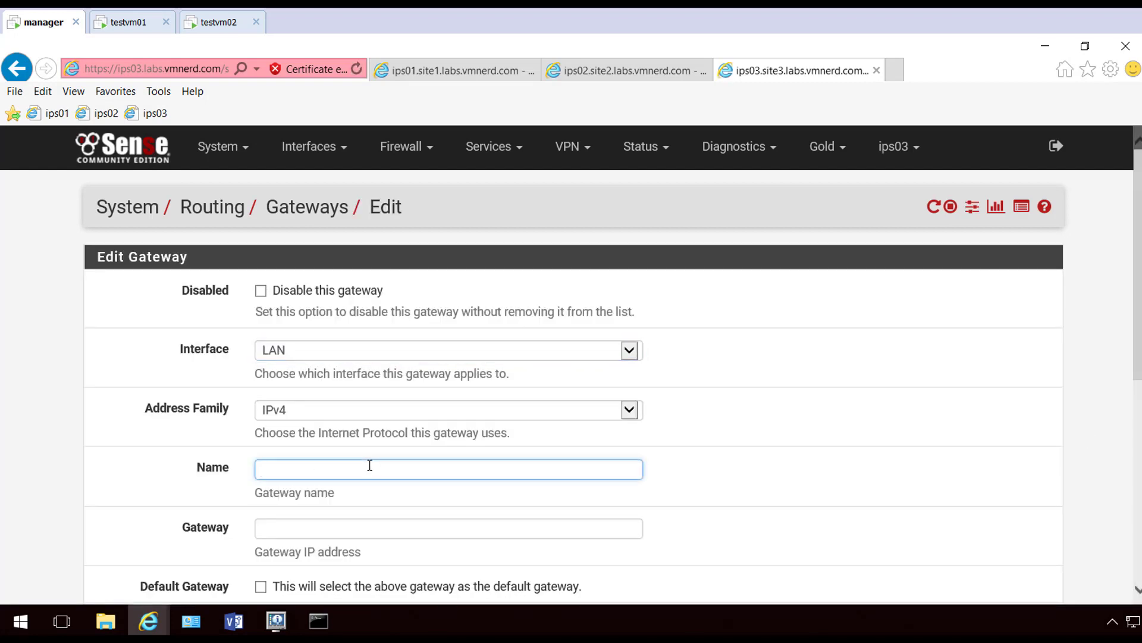
{"action": "type", "text": "VPN_LAN_ROUTING"}
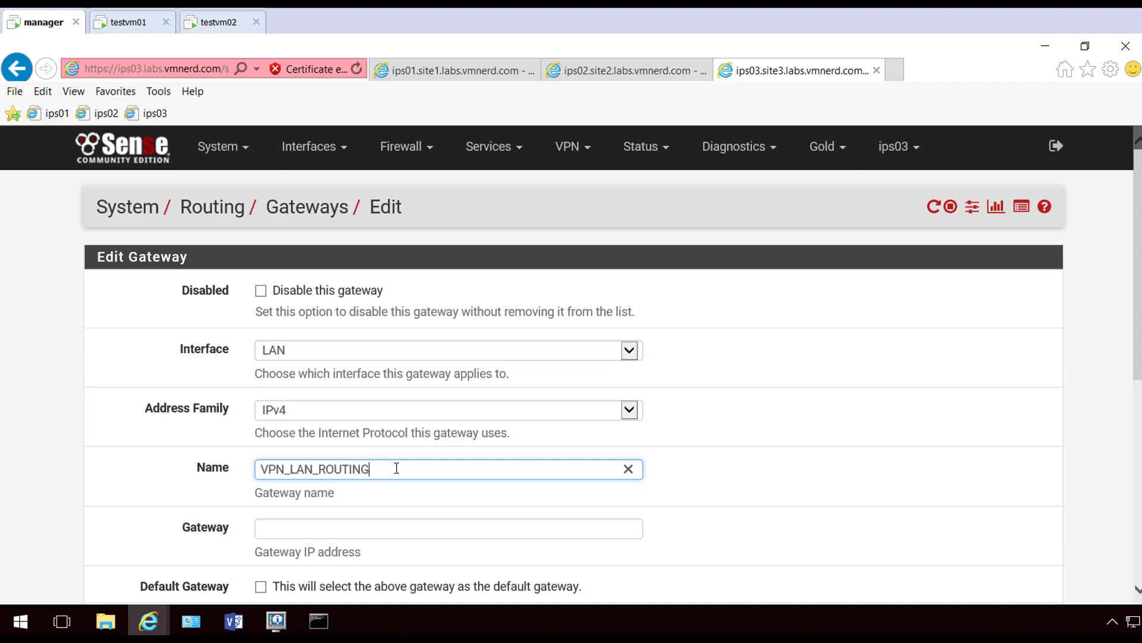
Give the gateway address 192.168.13.254, disable monitoring, save, and apply the change
{"action": "scroll", "coordinate": [396, 468], "scroll_direction": "down", "scroll_amount": 3}
{"action": "left_click", "coordinate": [347, 315]}
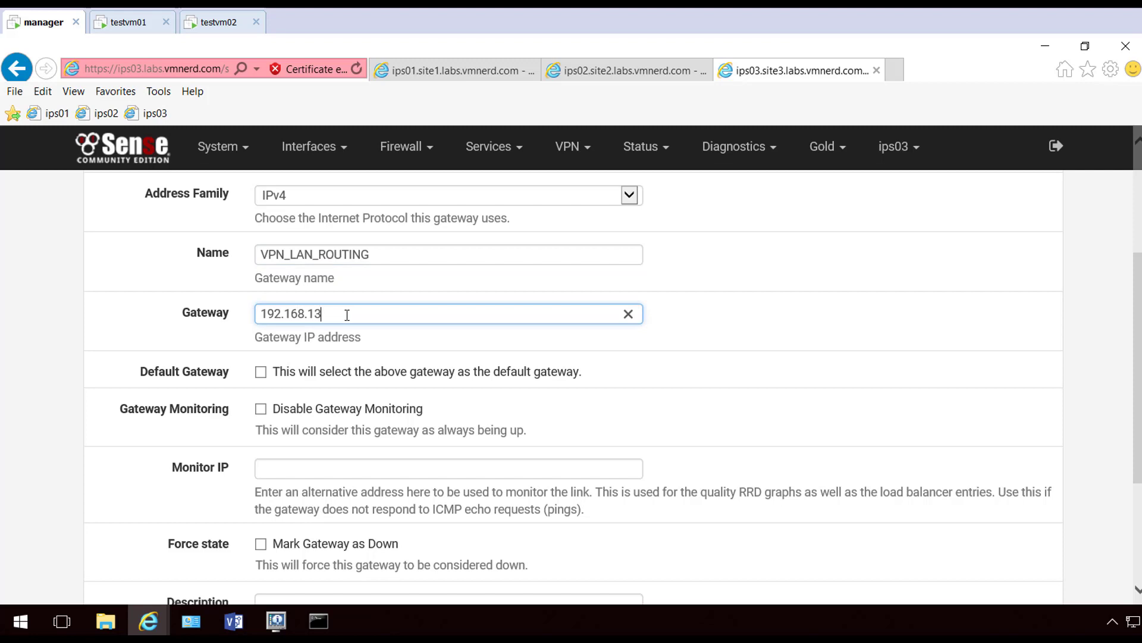
{"action": "type", "text": "192.168.13.254"}
{"action": "scroll", "coordinate": [179, 381], "scroll_direction": "down", "scroll_amount": 2}
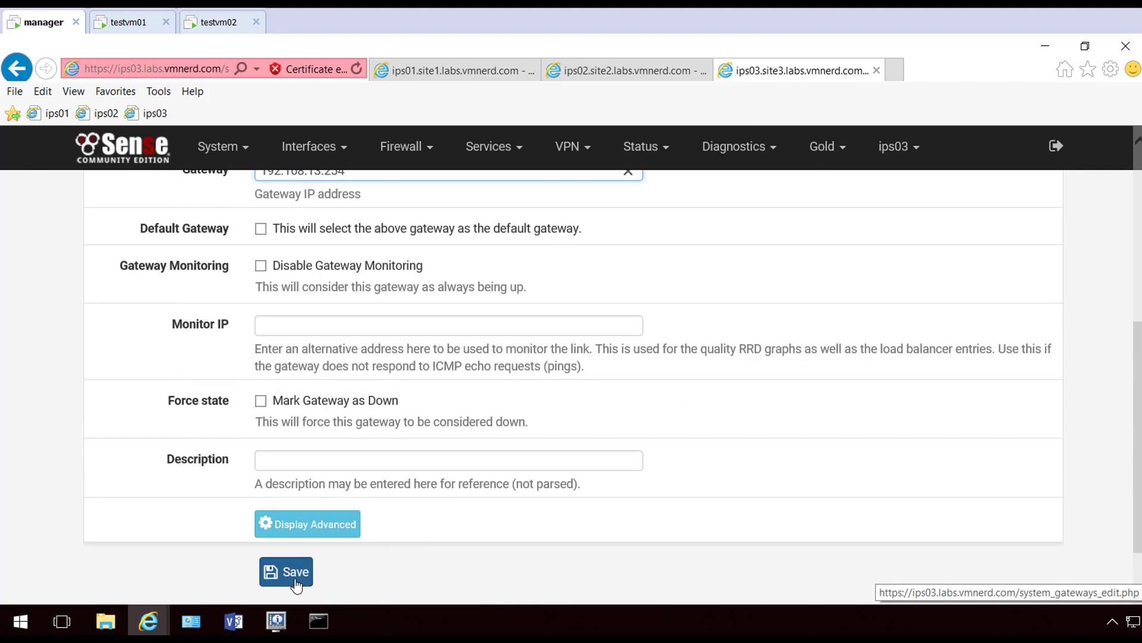
{"action": "left_click", "coordinate": [261, 266]}
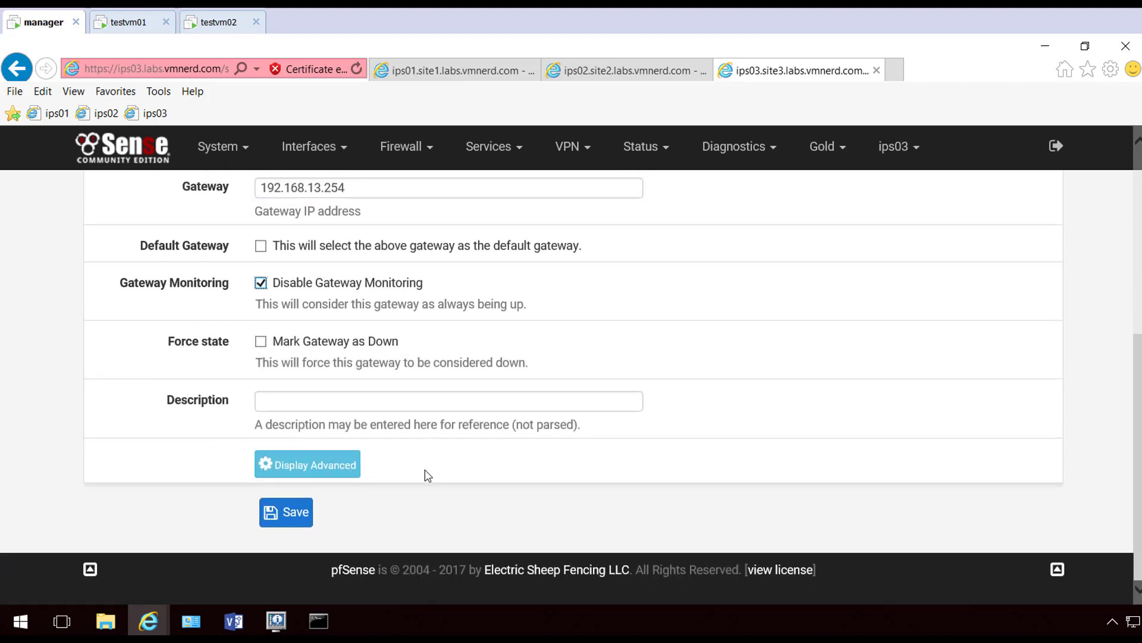
{"action": "left_click", "coordinate": [297, 519]}
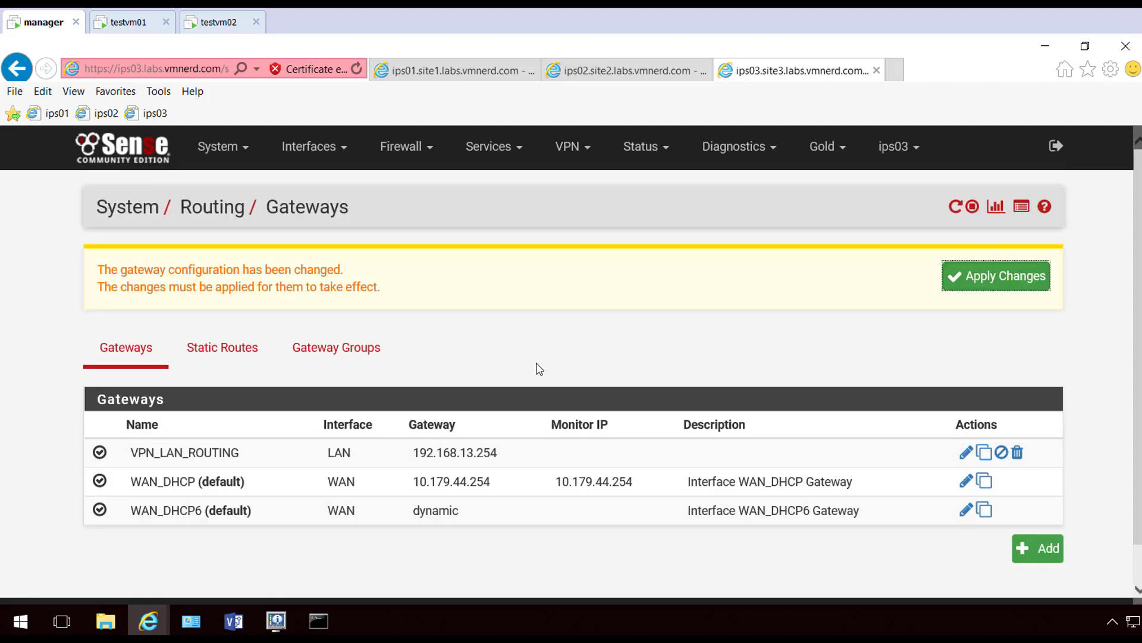
{"action": "left_click", "coordinate": [1043, 276]}
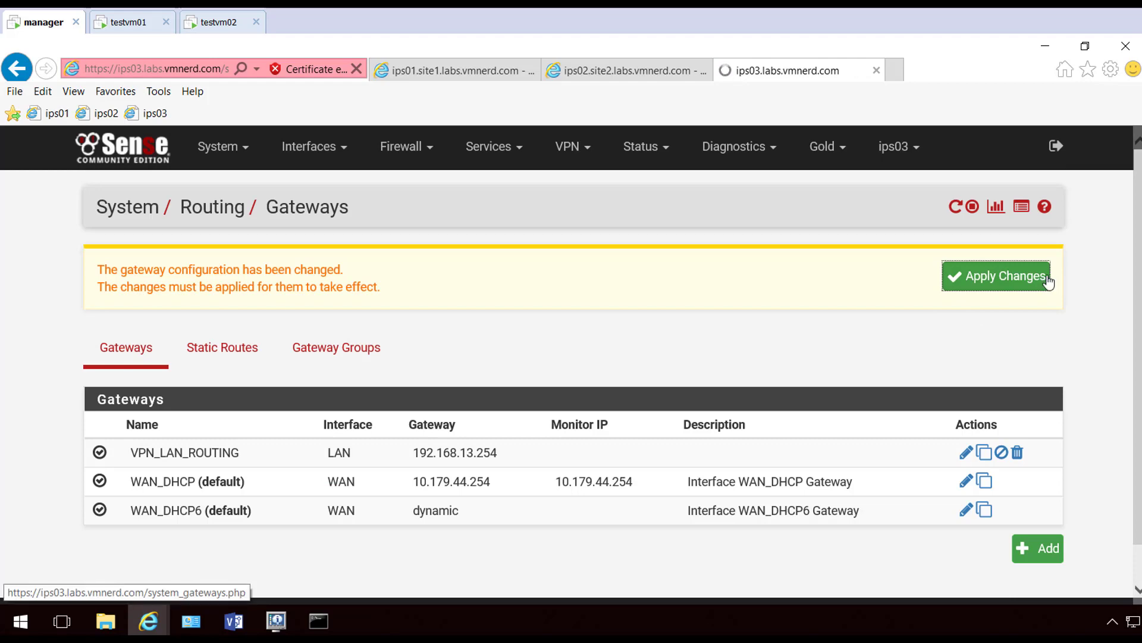
{"action": "left_click", "coordinate": [222, 332]}
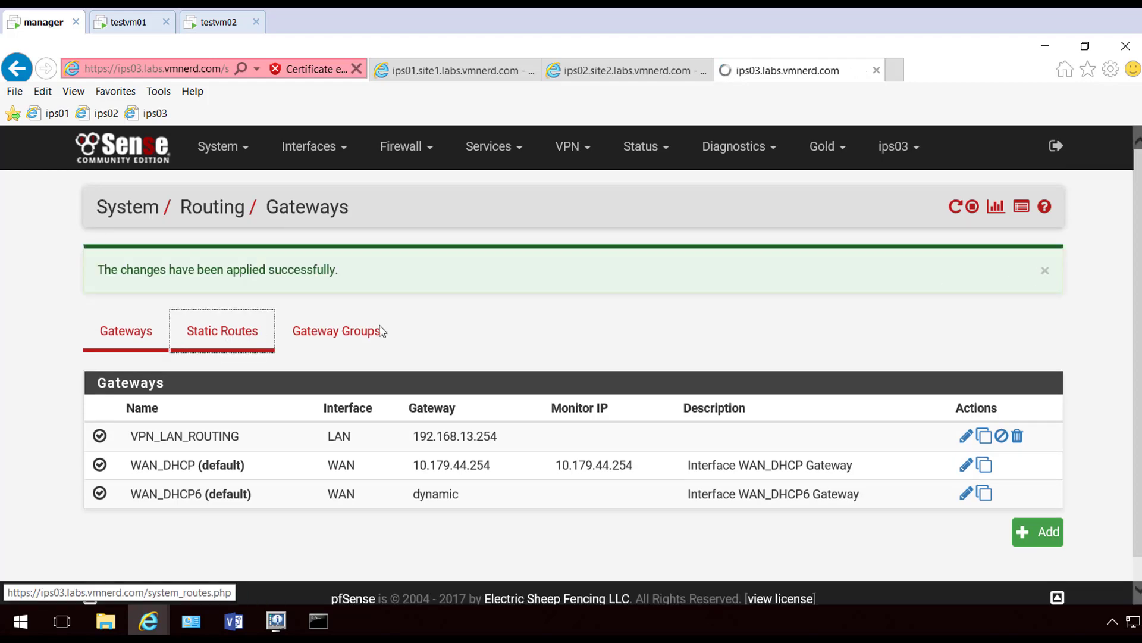
Add and apply a static route to 192.168.11.0/24 on ips03
{"action": "left_click", "coordinate": [1040, 389]}
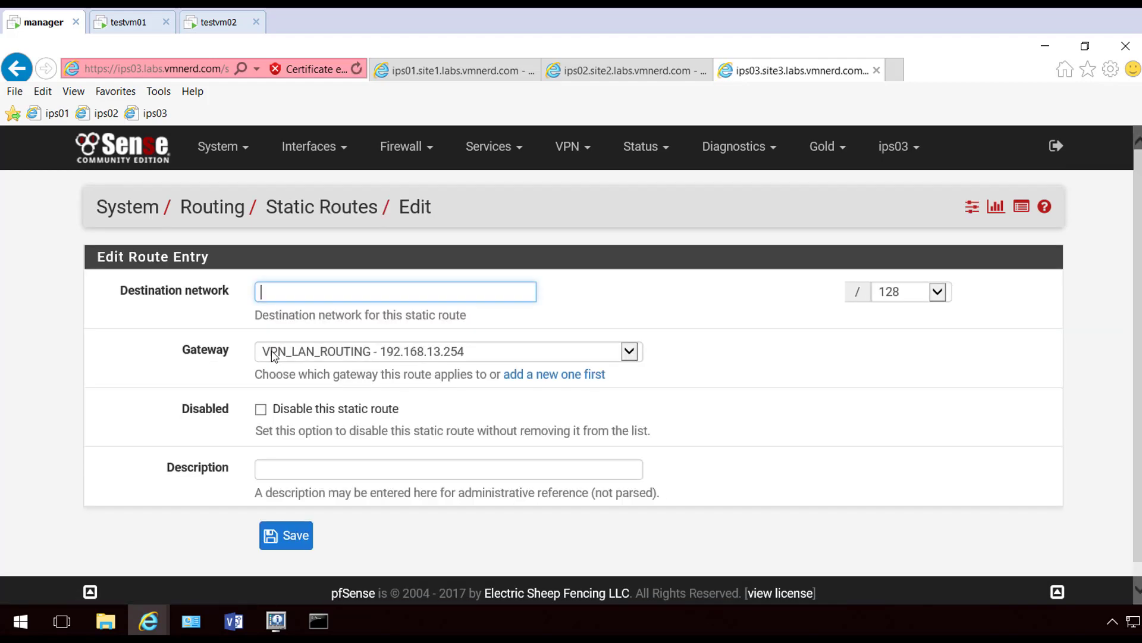
{"action": "type", "text": "192.168.11.0"}
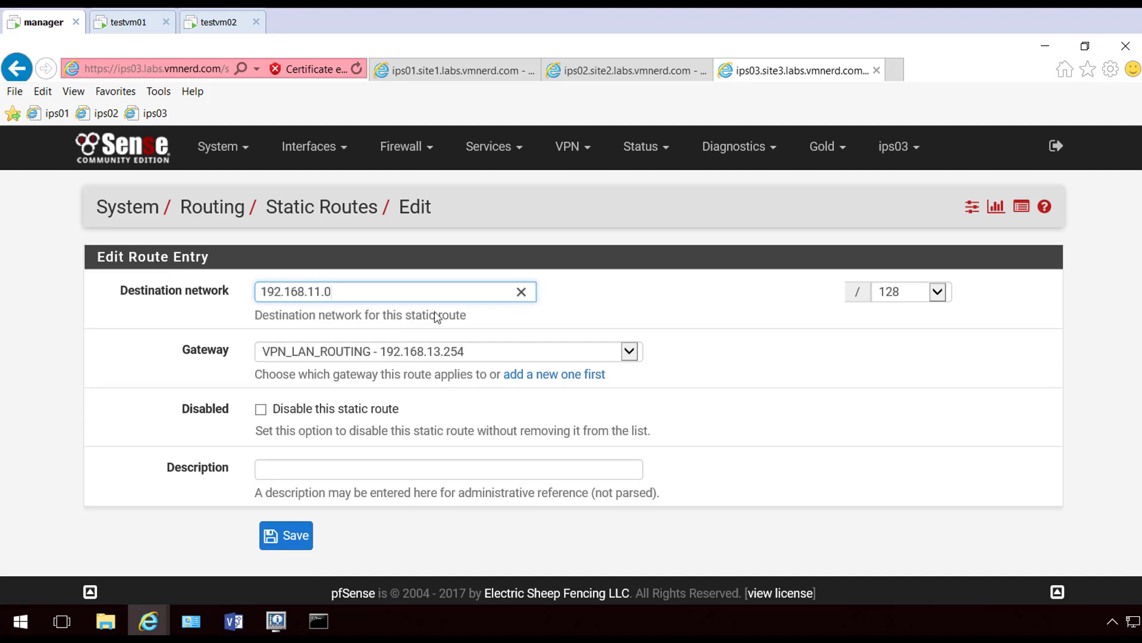
{"action": "left_click", "coordinate": [931, 296]}
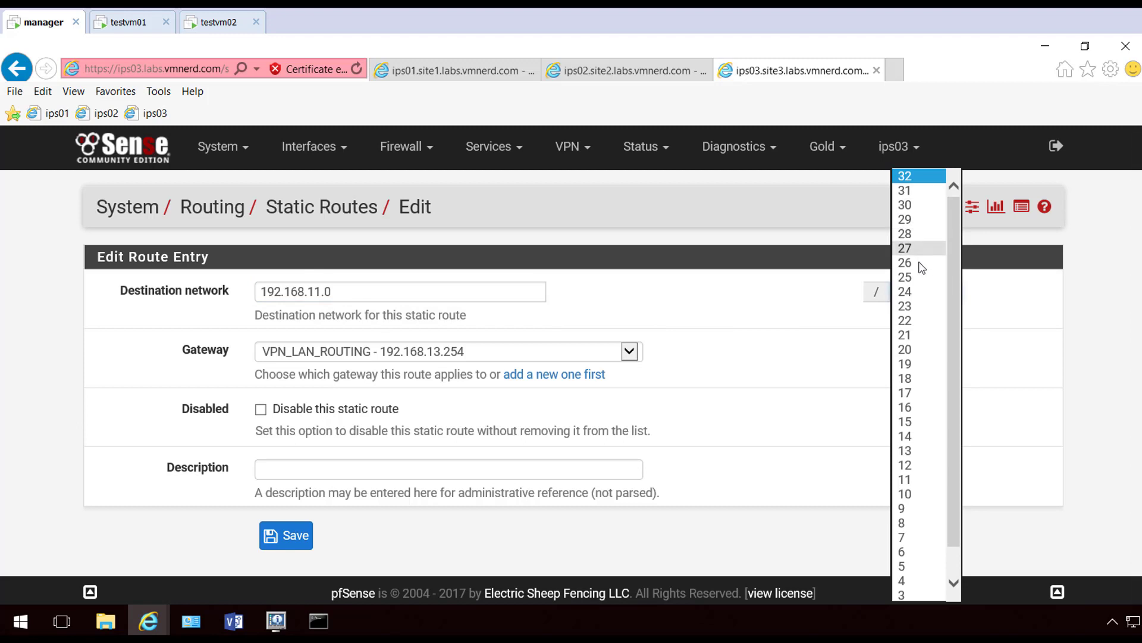
{"action": "left_click", "coordinate": [916, 293]}
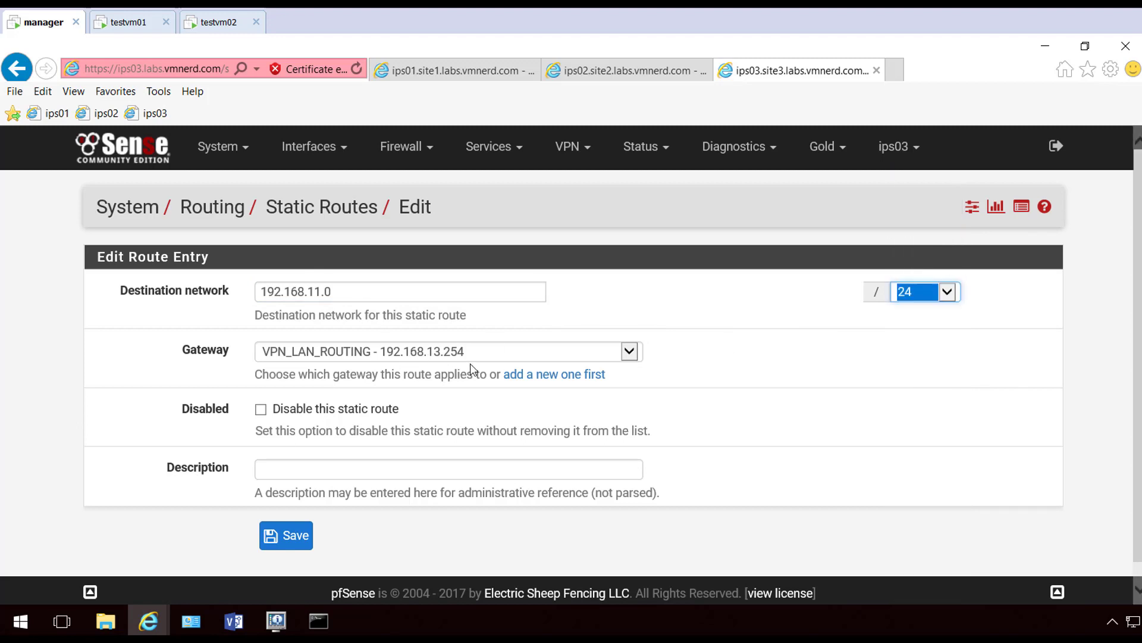
{"action": "left_click", "coordinate": [286, 535]}
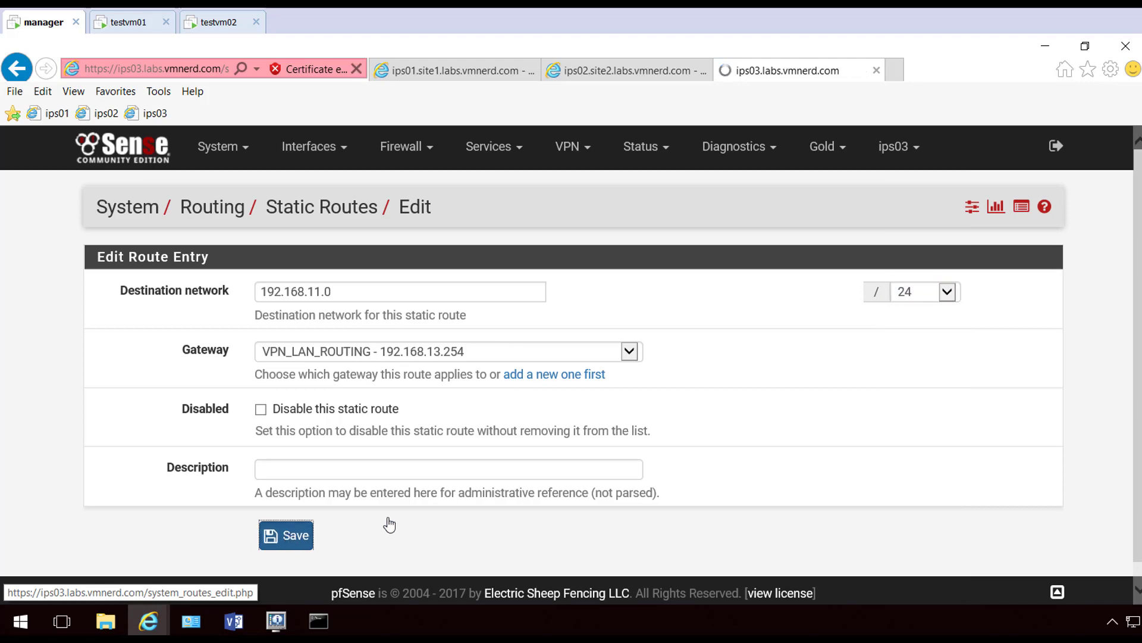
{"action": "left_click", "coordinate": [1029, 280]}
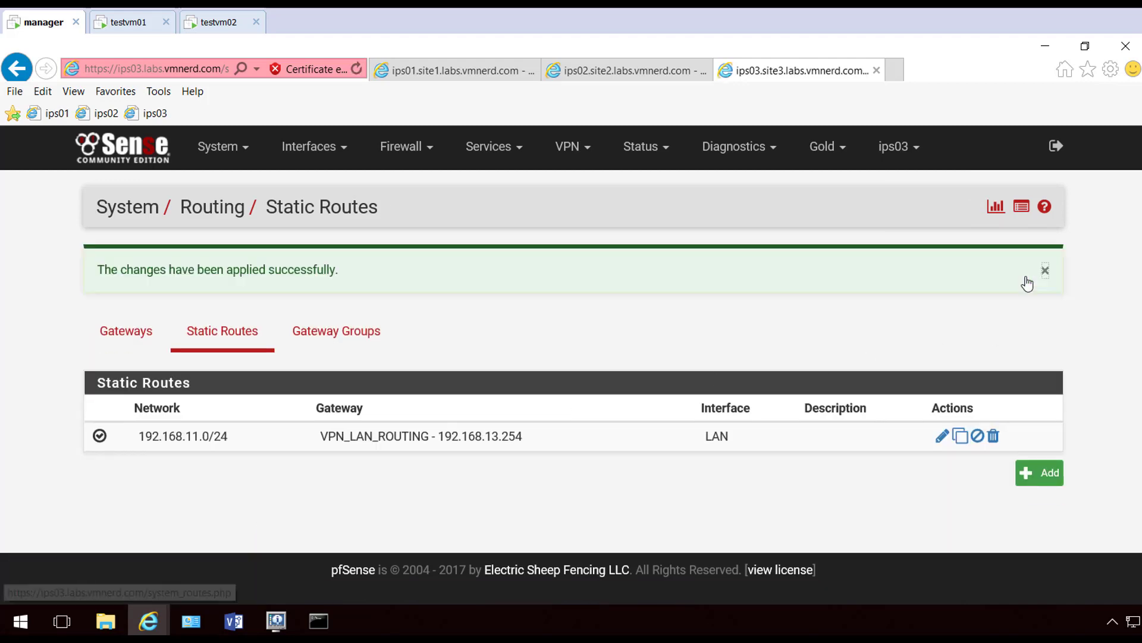
Add and apply a static route to 192.168.12.0/24, then return to ips02's pages
{"action": "left_click", "coordinate": [1040, 473]}
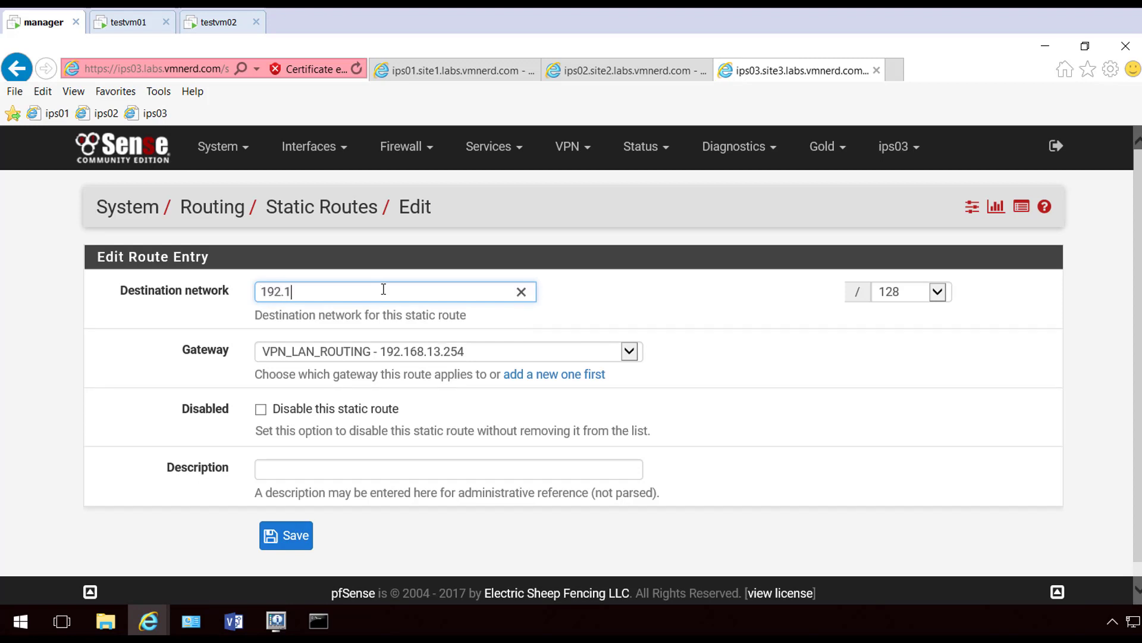
{"action": "type", "text": "192.168.12.0"}
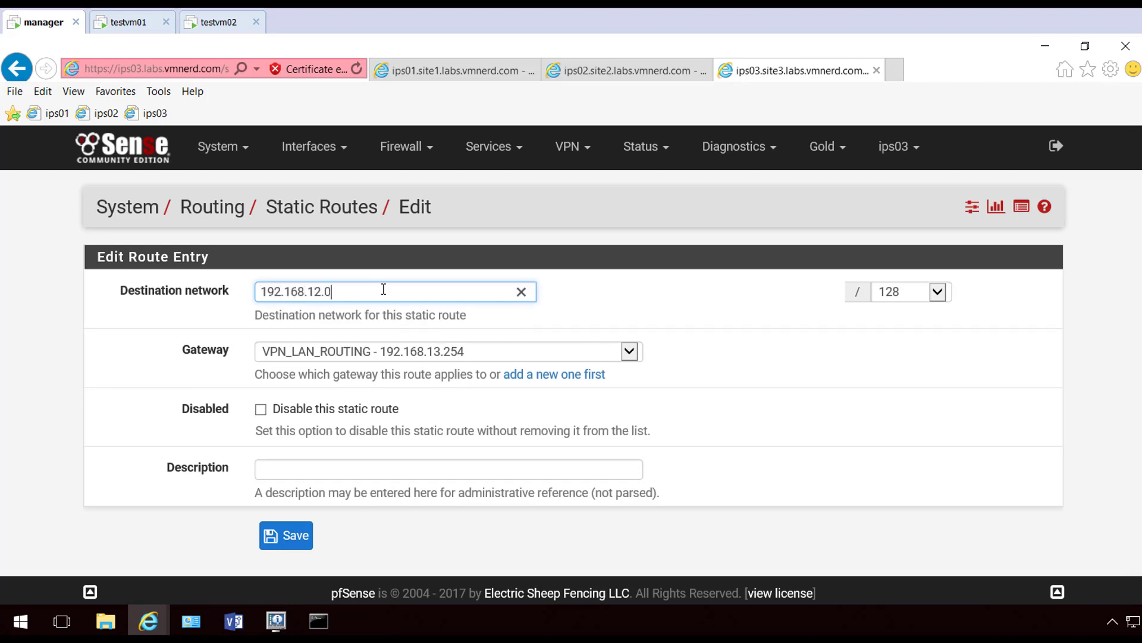
{"action": "left_click", "coordinate": [911, 292]}
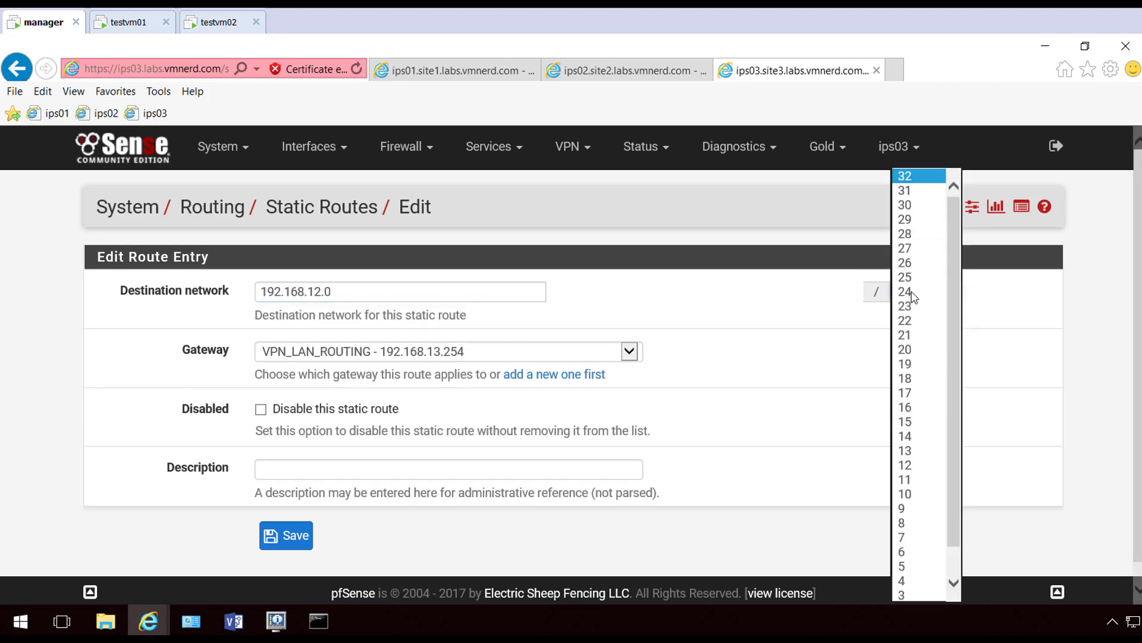
{"action": "left_click", "coordinate": [918, 408]}
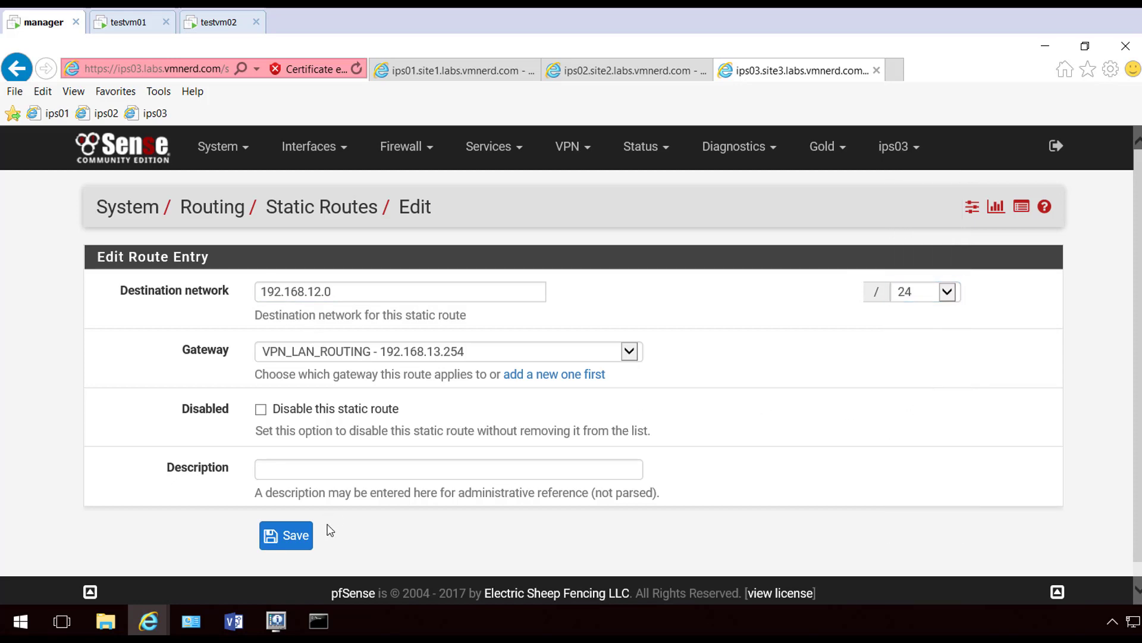
{"action": "left_click", "coordinate": [295, 535]}
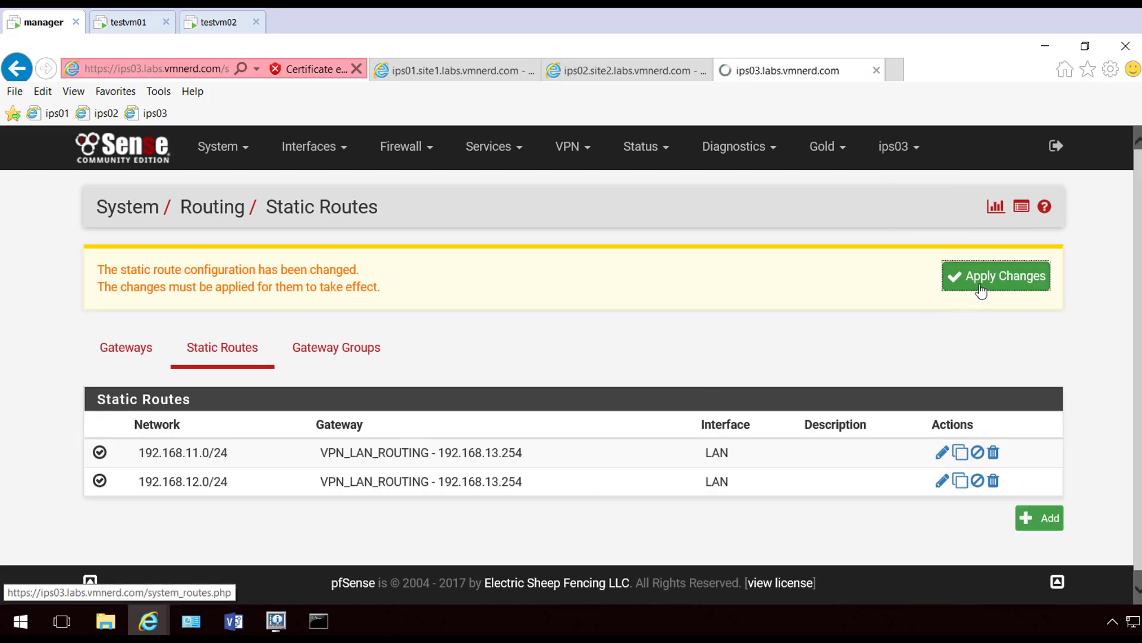
{"action": "left_click", "coordinate": [985, 288]}
{"action": "left_click", "coordinate": [1044, 271]}
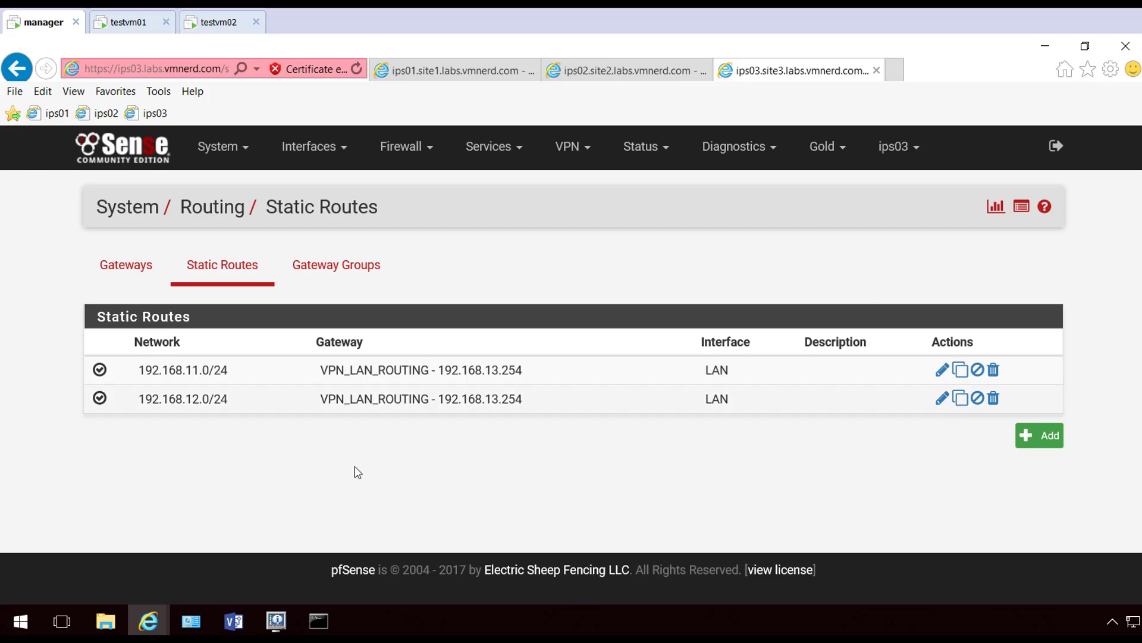
{"action": "left_click", "coordinate": [123, 148]}
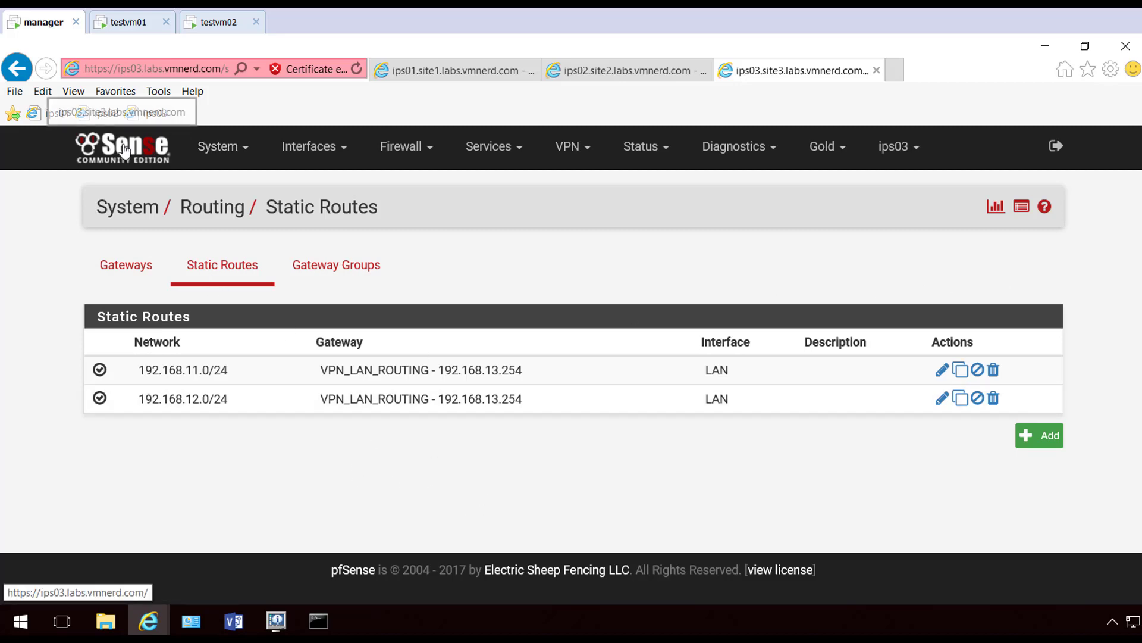
{"action": "left_click", "coordinate": [613, 70]}
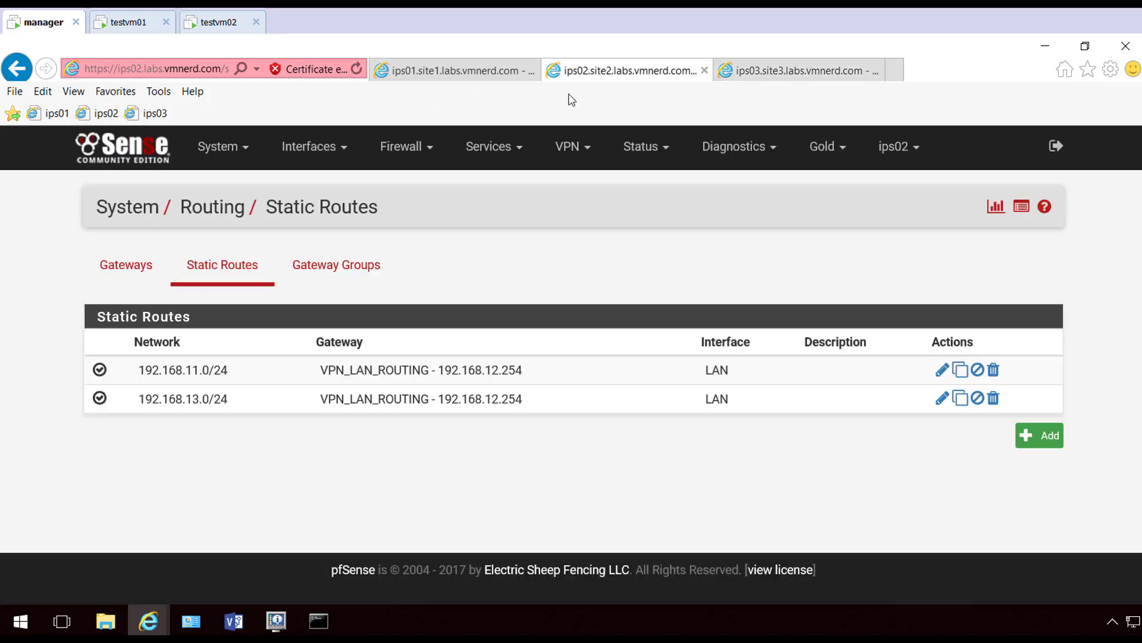
Go to ips01's dashboard and review its Services > DNS Resolver settings
{"action": "left_click", "coordinate": [87, 151]}
{"action": "left_click", "coordinate": [455, 69]}
{"action": "left_click", "coordinate": [122, 152]}
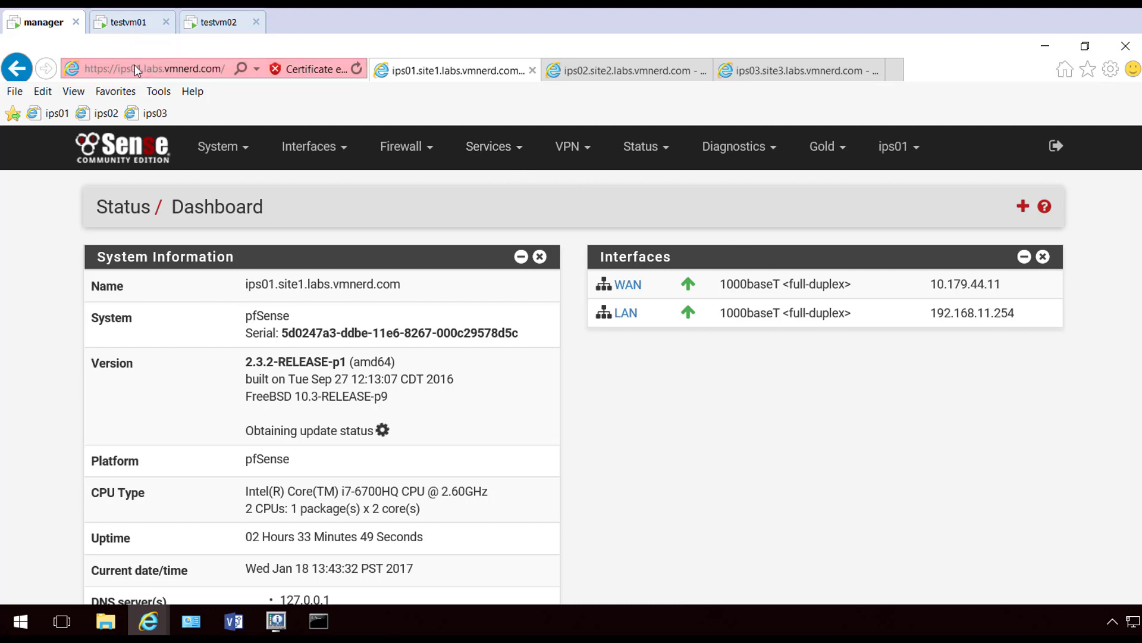
{"action": "left_click", "coordinate": [495, 154]}
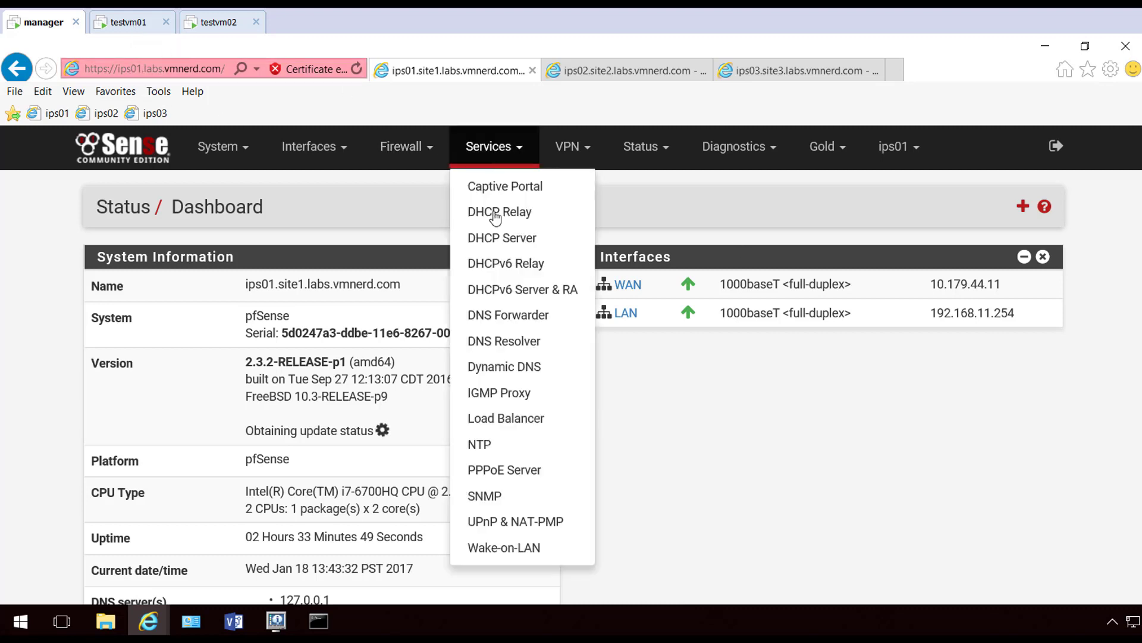
{"action": "left_click", "coordinate": [537, 345]}
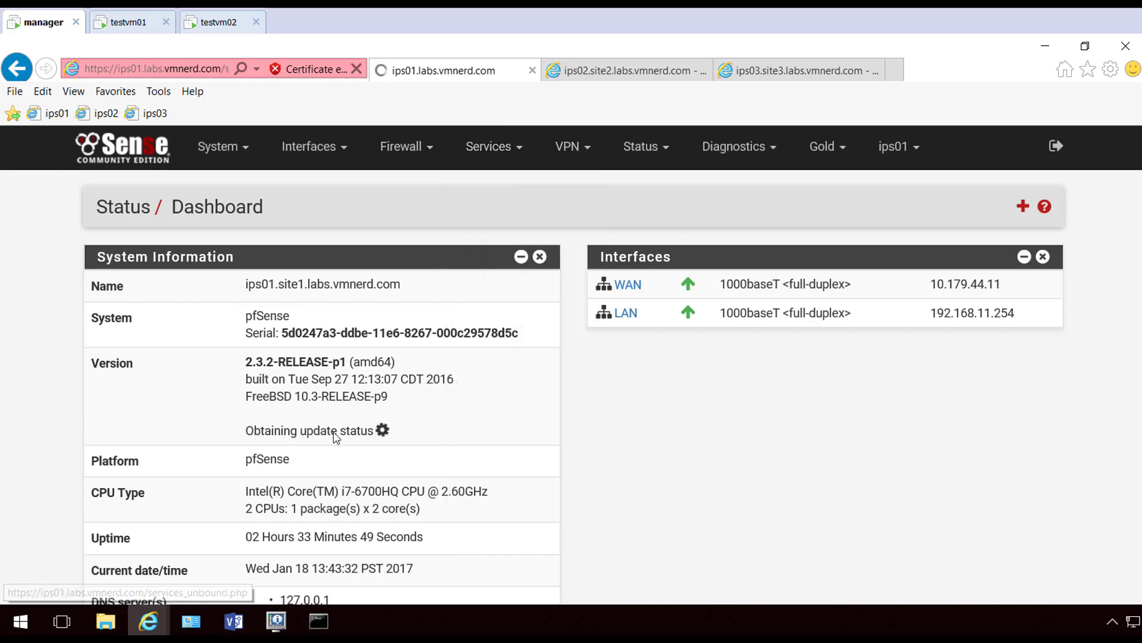
{"action": "scroll", "coordinate": [136, 393], "scroll_direction": "down", "scroll_amount": 6}
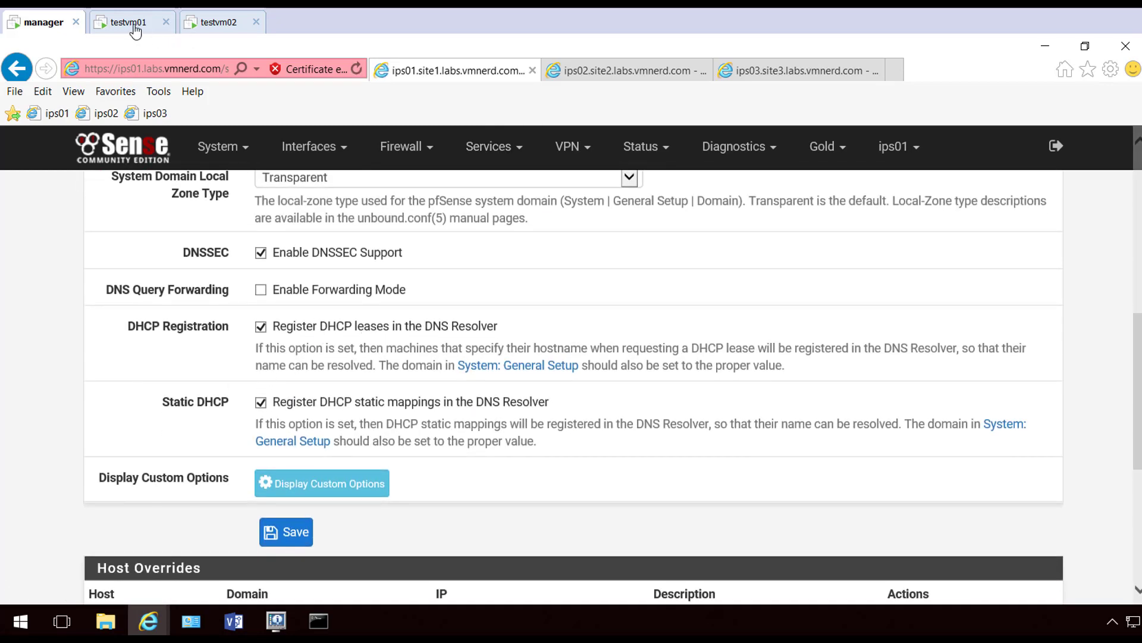
{"action": "left_click", "coordinate": [129, 23]}
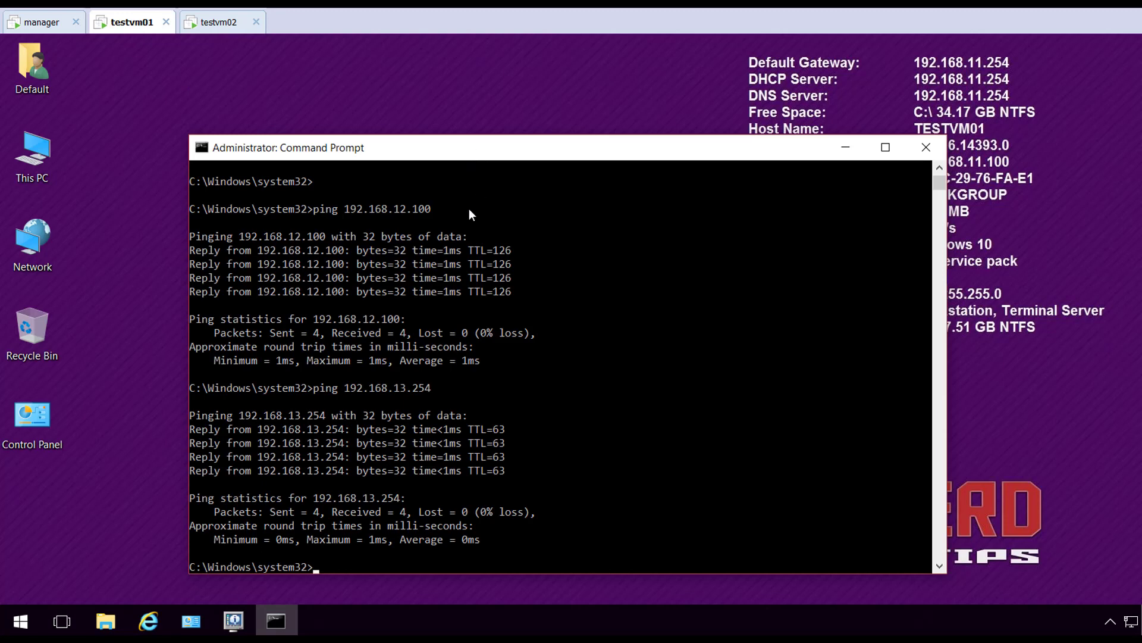
Release and renew testvm01's DHCP lease with ipconfig /release and ipconfig /renew
{"action": "type", "text": "config /release"}
{"action": "key", "text": "Return"}
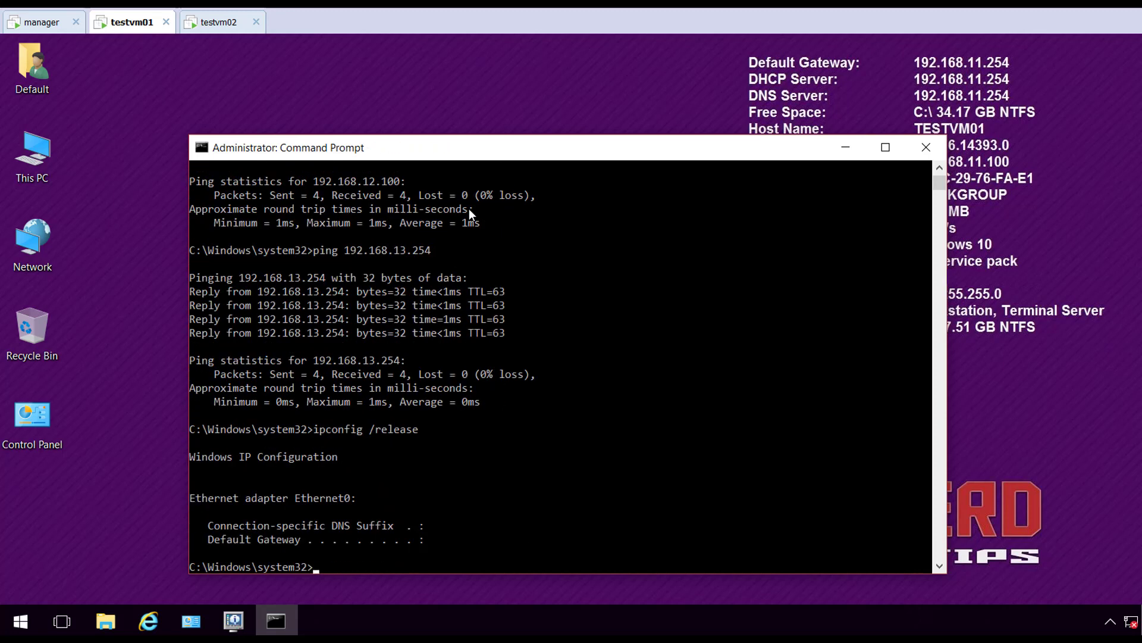
{"action": "key", "text": "Up"}
{"action": "key", "text": "BackSpace"}
{"action": "key", "text": "BackSpace"}
{"action": "key", "text": "BackSpace"}
{"action": "key", "text": "BackSpace"}
{"action": "key", "text": "BackSpace"}
{"action": "type", "text": "new"}
{"action": "key", "text": "Return"}
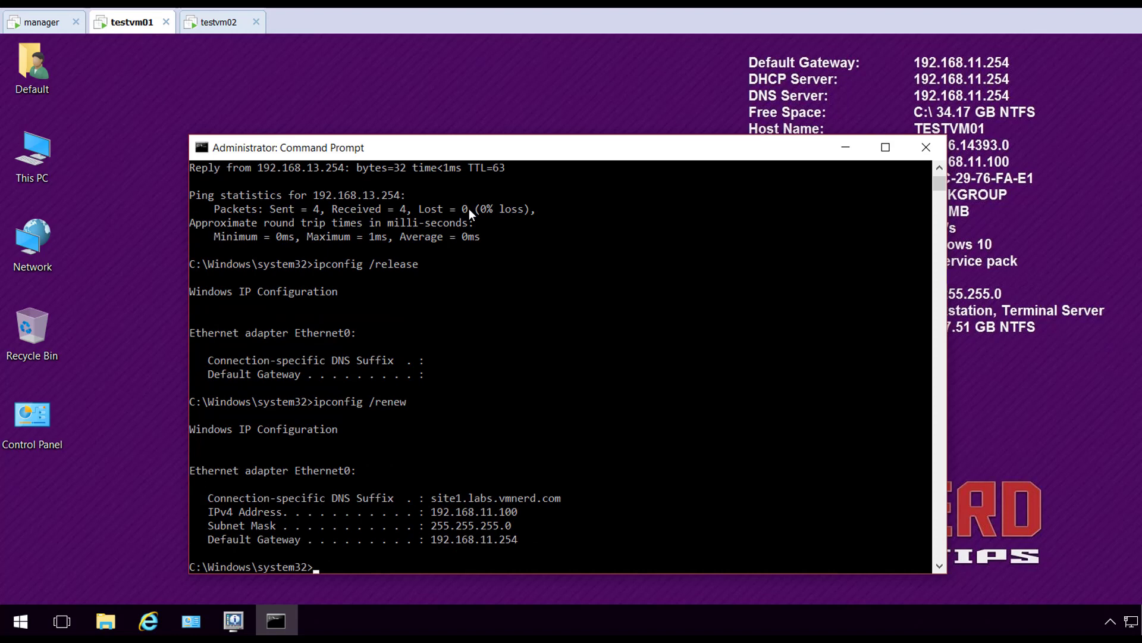
Use nslookup to resolve testvm01 to testvm01.site1.labs.vmnerd.com at 192.168.11.100
{"action": "type", "text": "nslookup"}
{"action": "key", "text": "Return"}
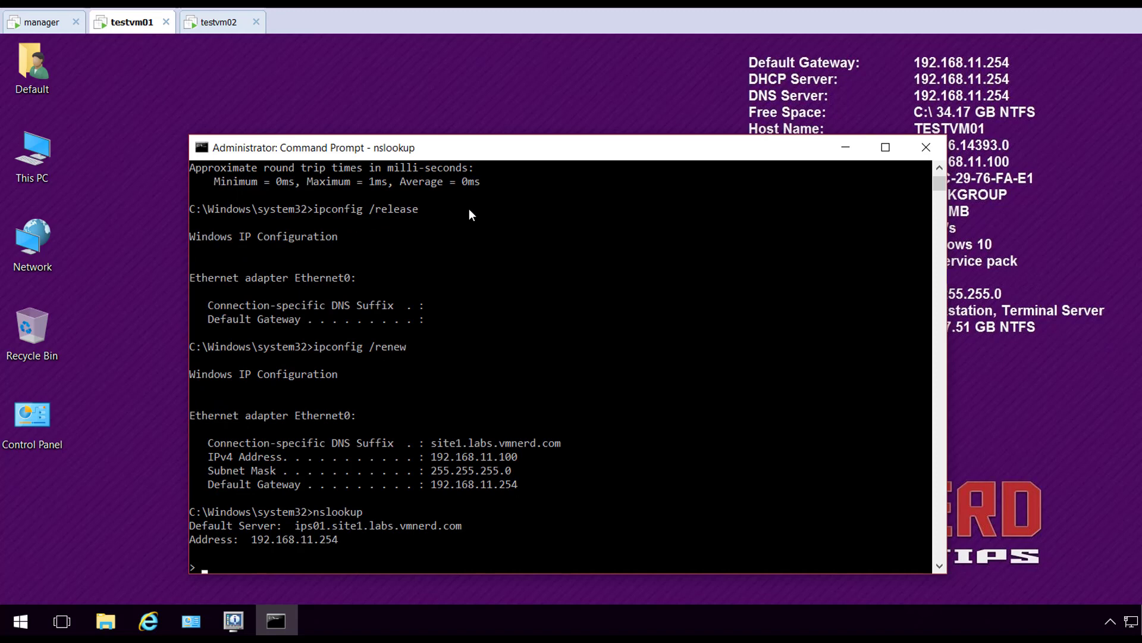
{"action": "type", "text": "testvm01"}
{"action": "key", "text": "Return"}
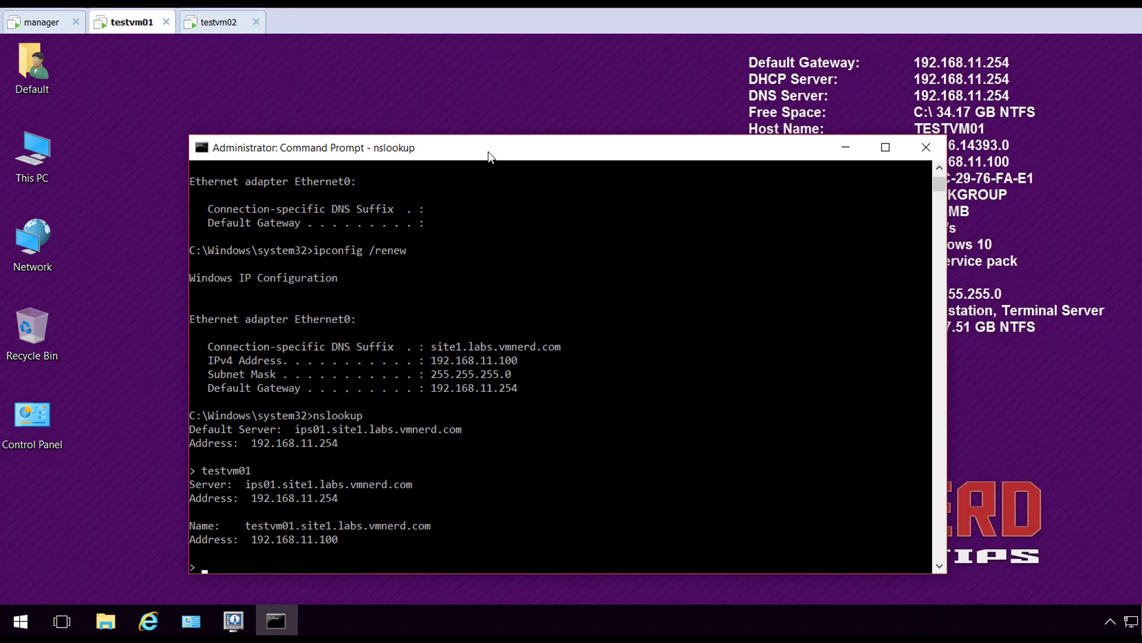
{"action": "left_click", "coordinate": [225, 27]}
Release and renew testvm02's DHCP lease, obtaining 192.168.12.100
{"action": "left_click", "coordinate": [485, 364]}
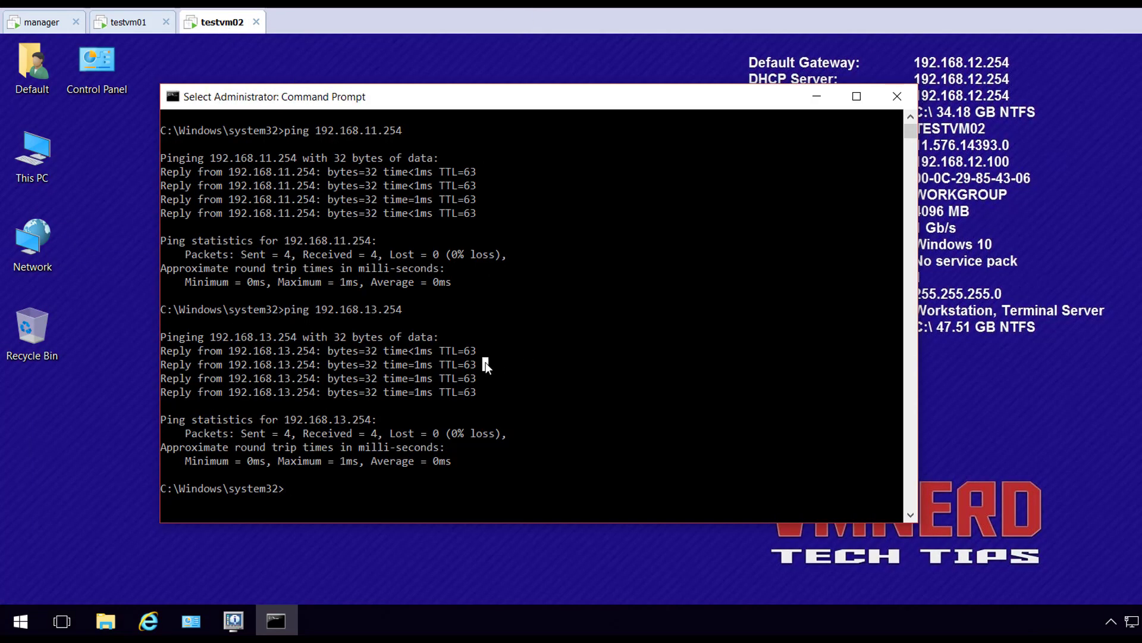
{"action": "type", "text": "ipconfig"}
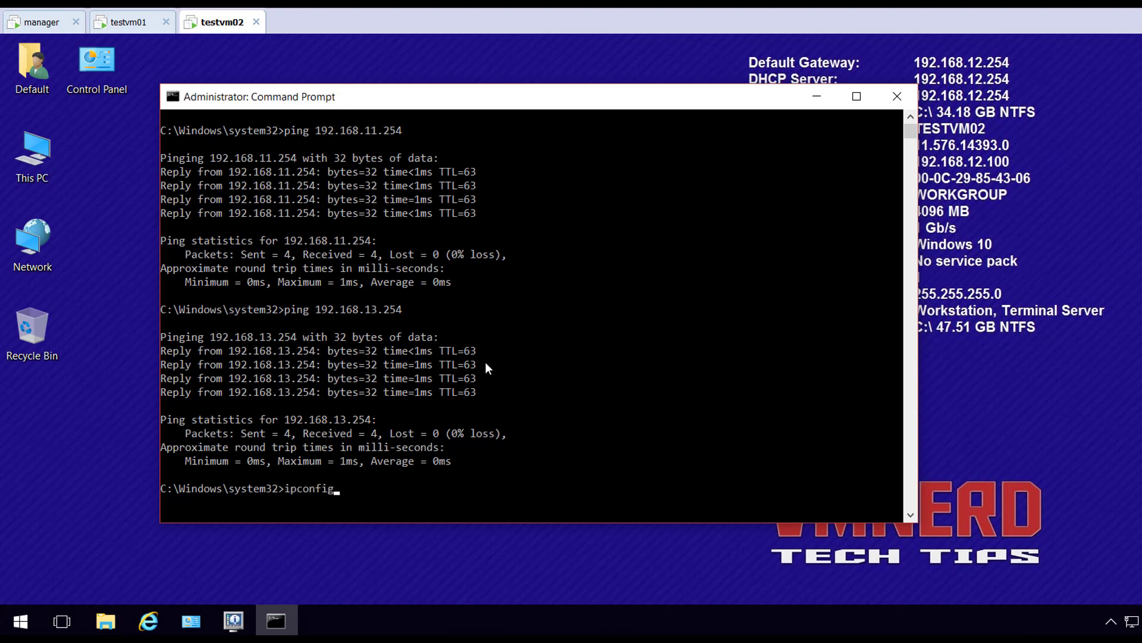
{"action": "type", "text": " /release"}
{"action": "key", "text": "Return"}
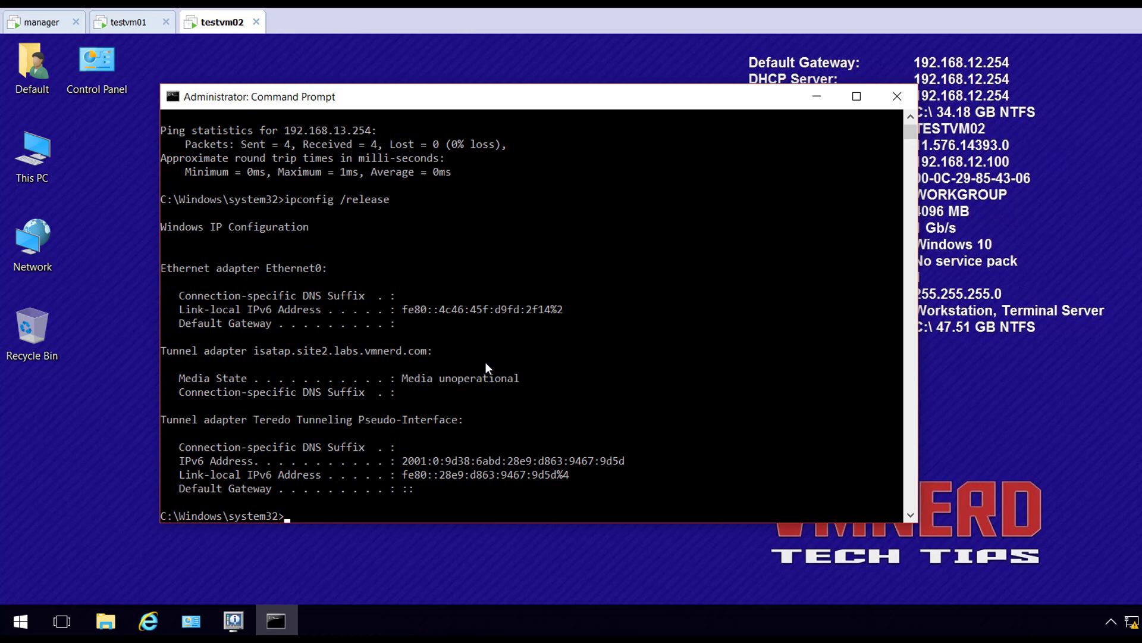
{"action": "key", "text": "Up"}
{"action": "key", "text": "BackSpace"}
{"action": "key", "text": "BackSpace"}
{"action": "key", "text": "BackSpace"}
{"action": "key", "text": "BackSpace"}
{"action": "key", "text": "BackSpace"}
{"action": "type", "text": "new"}
{"action": "key", "text": "Return"}
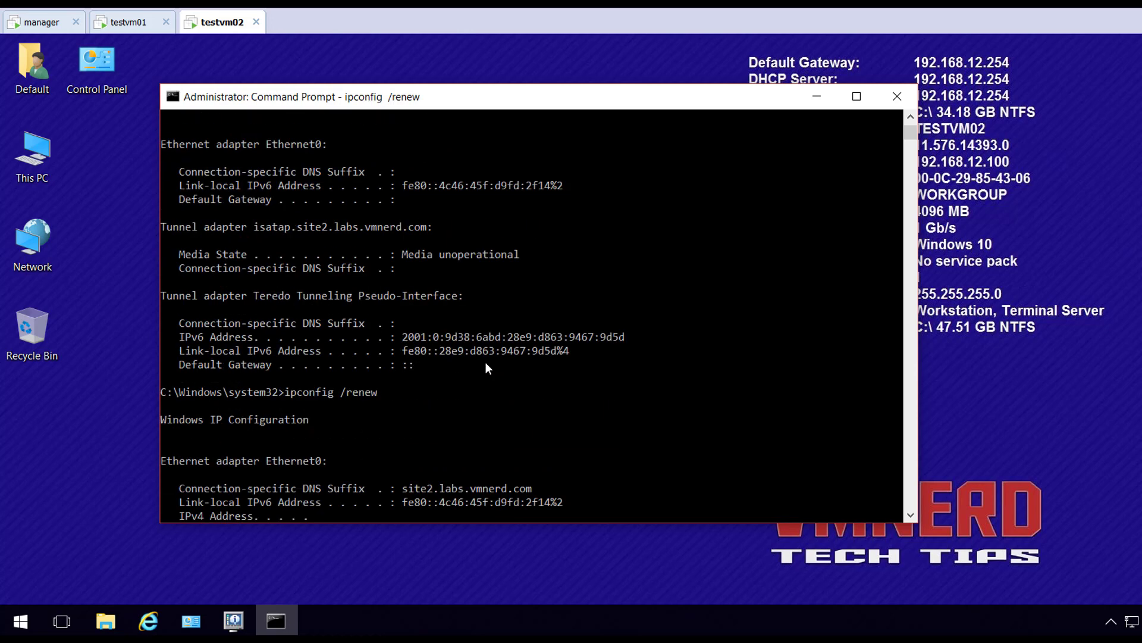
Use nslookup to resolve testvm02 to testvm02.site2.labs.vmnerd.com at 192.168.12.100
{"action": "type", "text": "nslookup"}
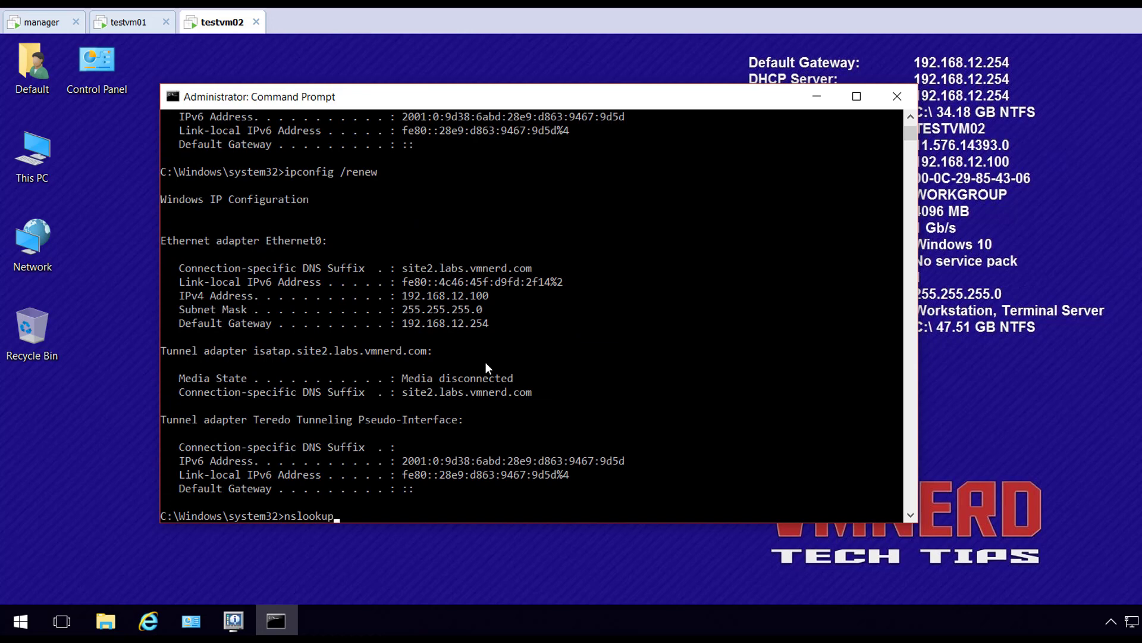
{"action": "key", "text": "Return"}
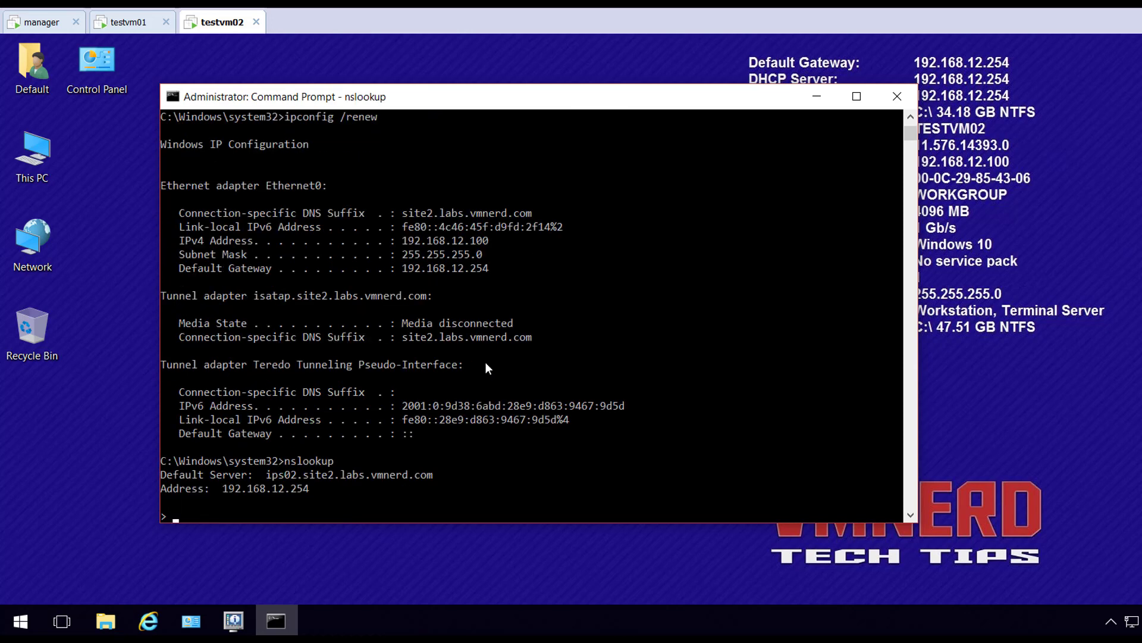
{"action": "type", "text": "testvm02"}
{"action": "key", "text": "Return"}
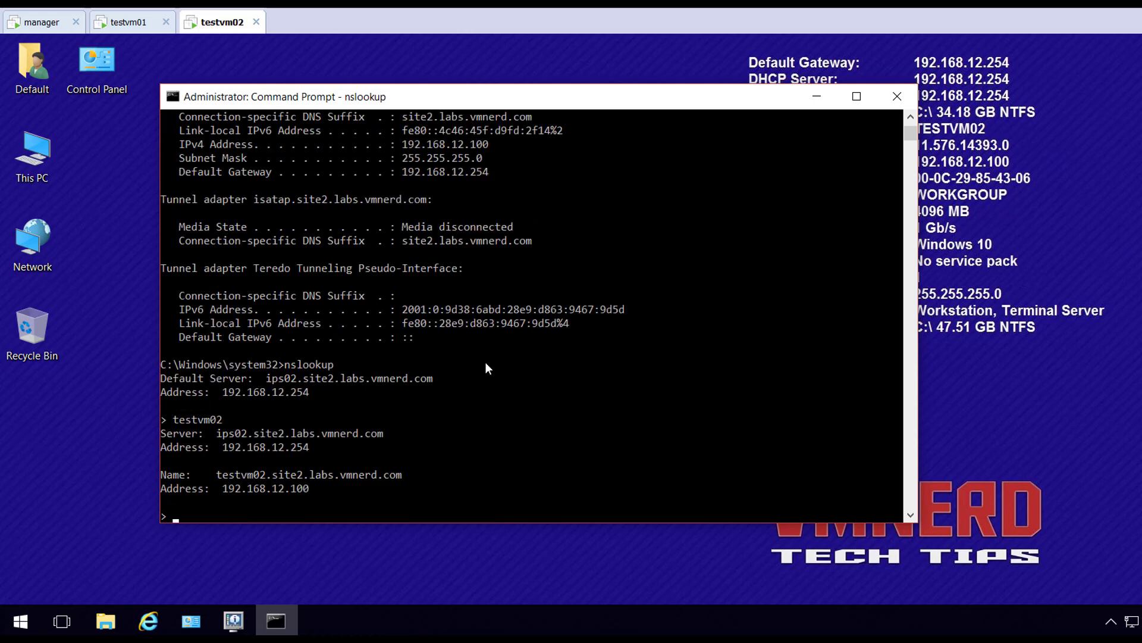
{"action": "left_click", "coordinate": [135, 24]}
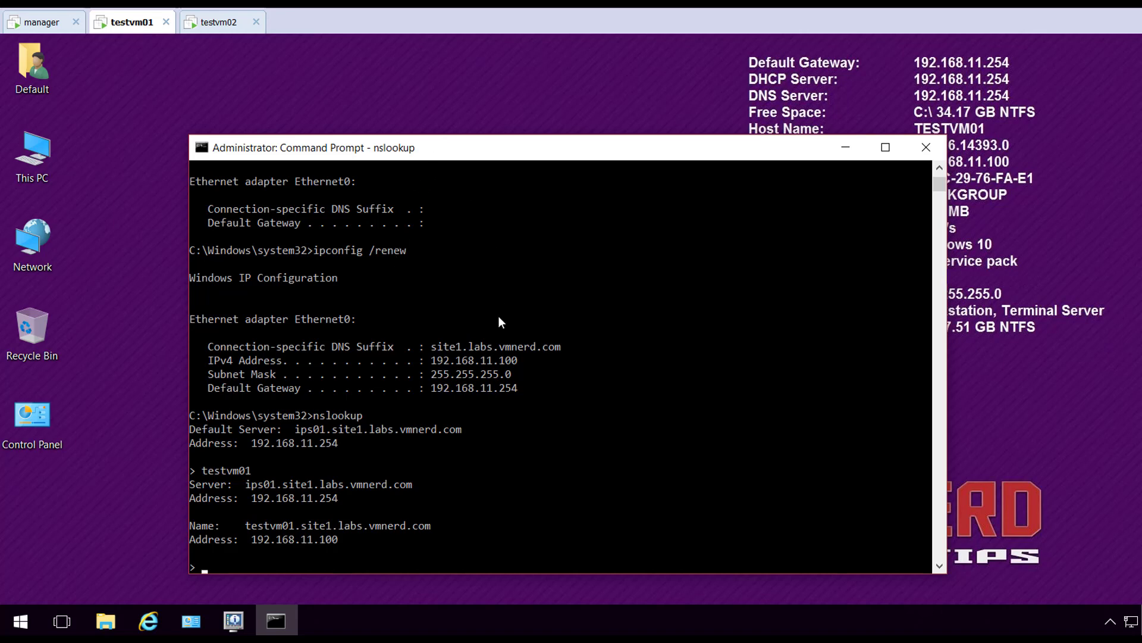
Leave nslookup and ping the site 2 gateway 192.168.12.254 with 0% loss, then stop it
{"action": "type", "text": "exit"}
{"action": "key", "text": "Return"}
{"action": "type", "text": "pi"}
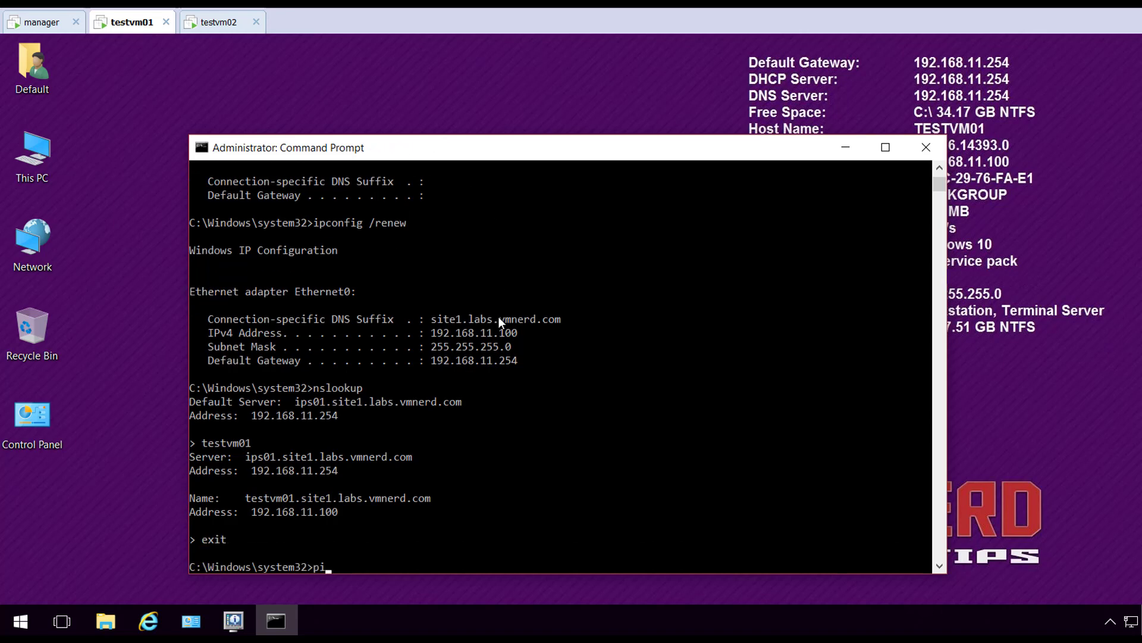
{"action": "type", "text": "ng 192.168.12.254"}
{"action": "key", "text": "Return"}
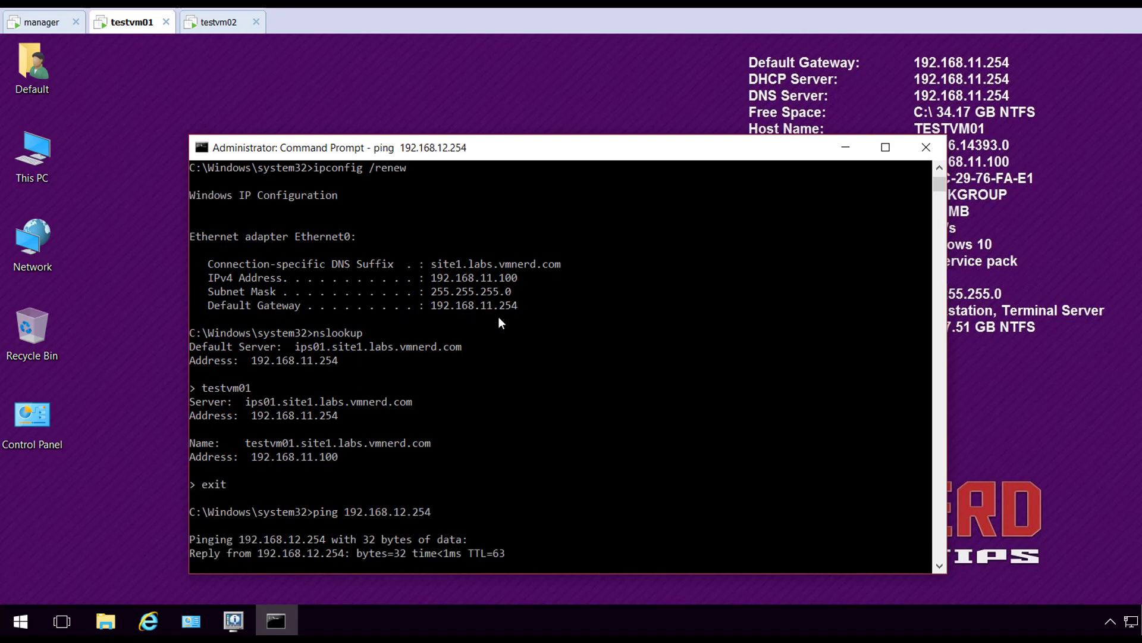
{"action": "key", "text": "ctrl+c"}
In nslookup, resolve testvm02.site2.labs.vmnerd.com to 192.168.12.100 through ips01
{"action": "type", "text": "nslookup"}
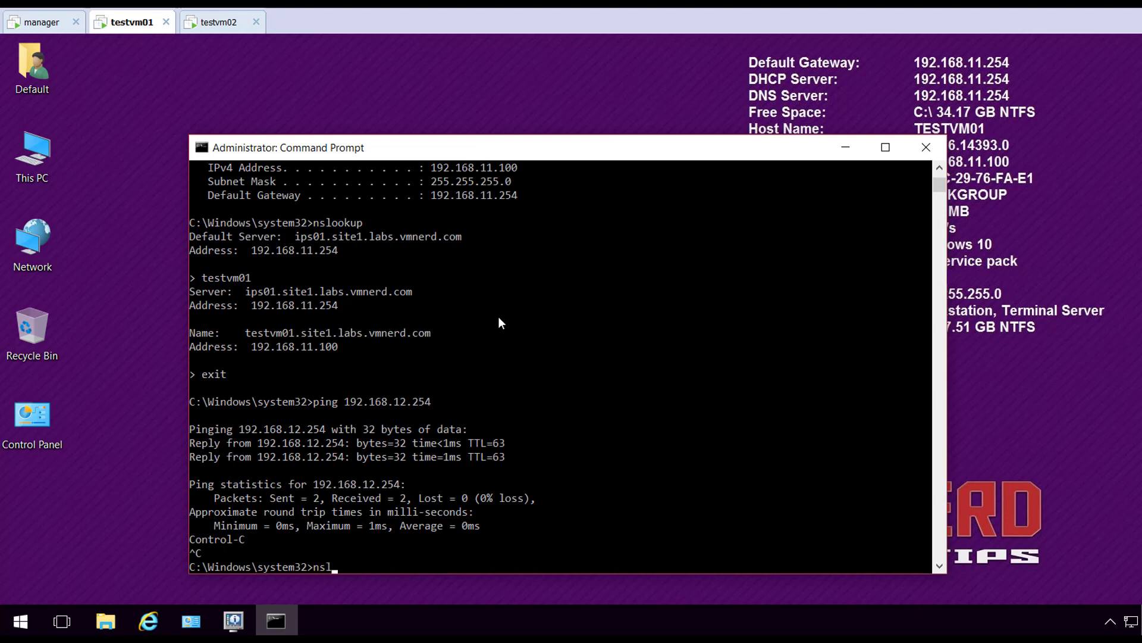
{"action": "key", "text": "Return"}
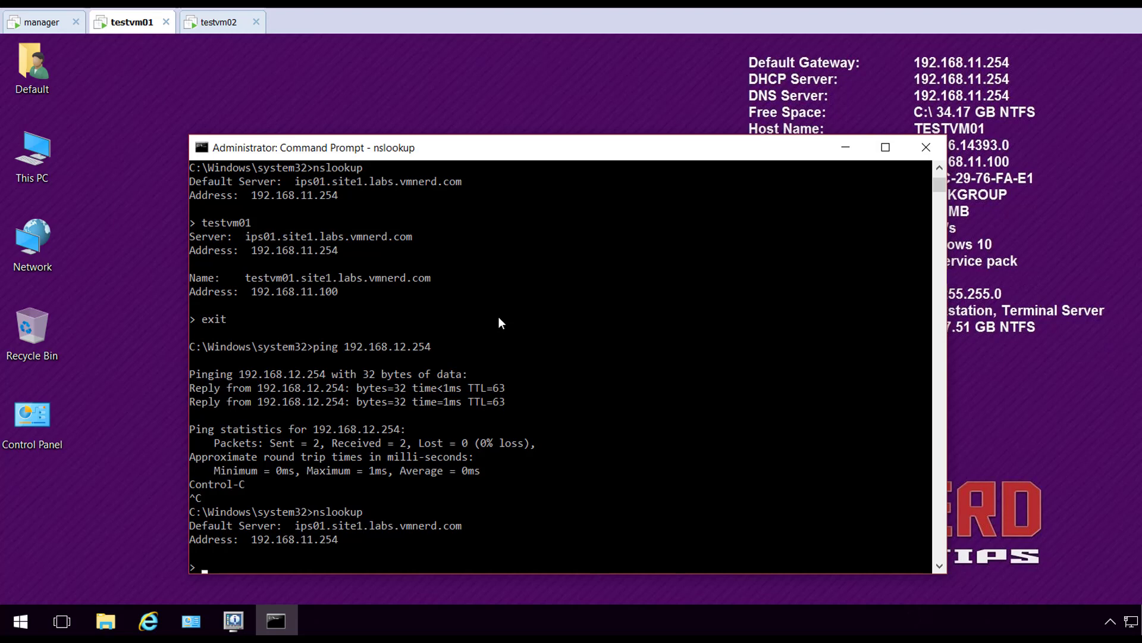
{"action": "type", "text": "testvm02"}
{"action": "type", "text": ".site2.labs.vmnerd.com"}
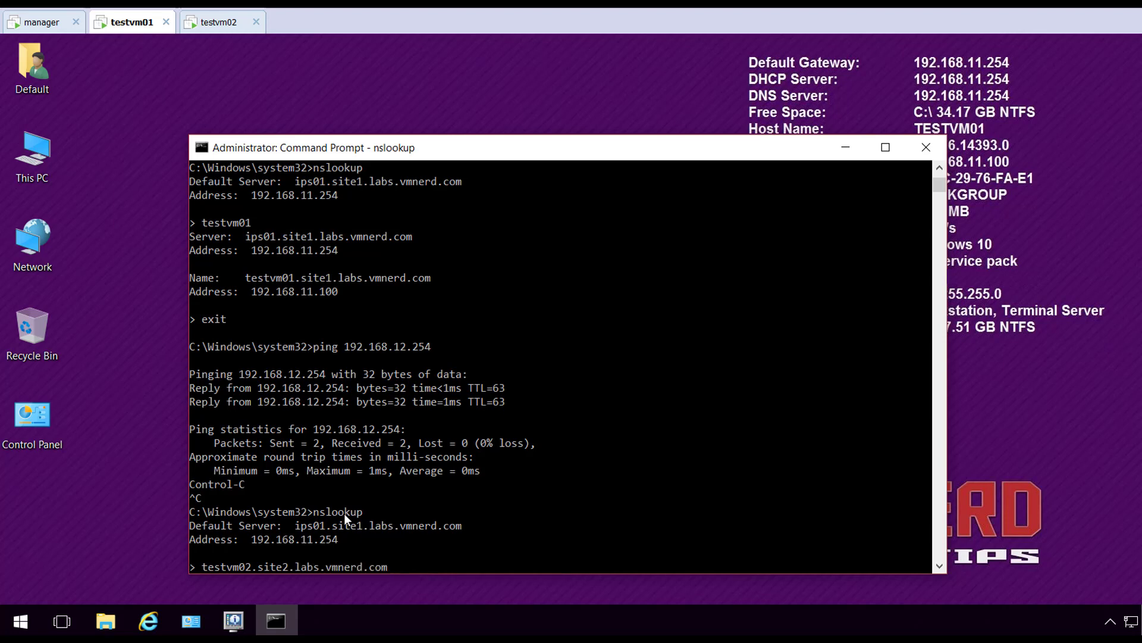
{"action": "key", "text": "Return"}
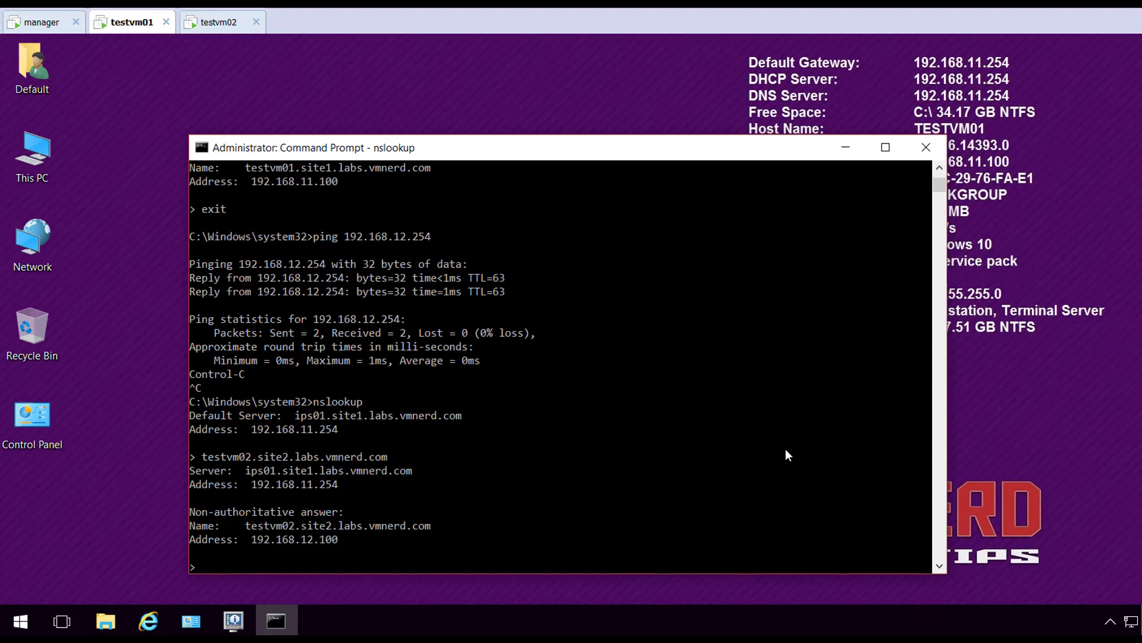
On testvm02, resolve testvm01.site1.labs.vmnerd.com to 192.168.11.100 through ips02
{"action": "left_click", "coordinate": [224, 25]}
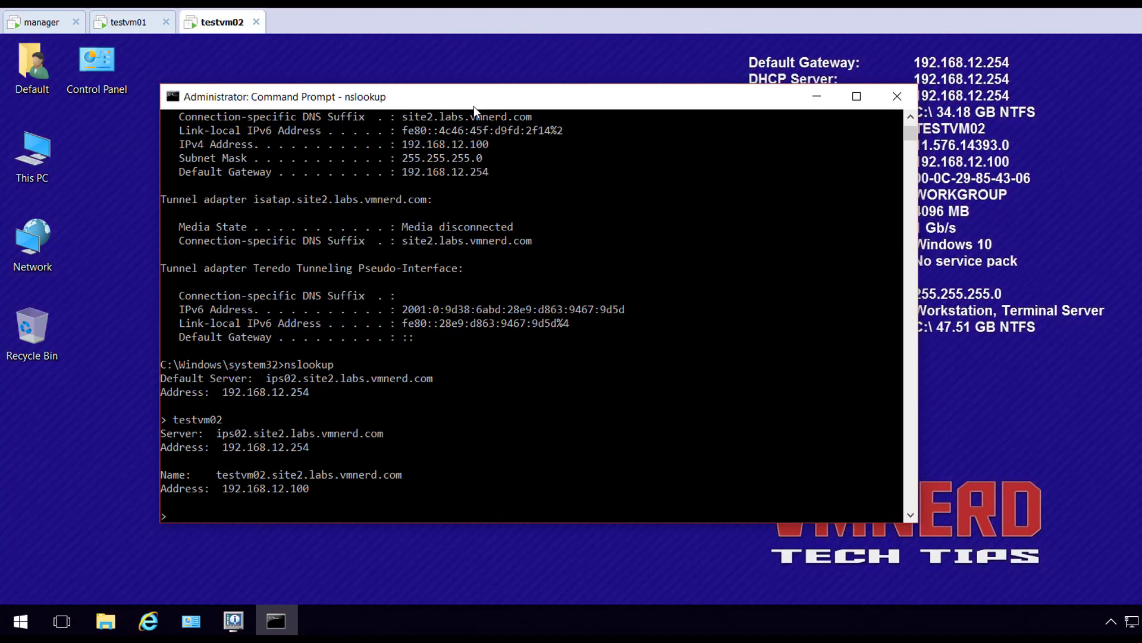
{"action": "type", "text": "testvm01.site1.labs.vmnerd.com"}
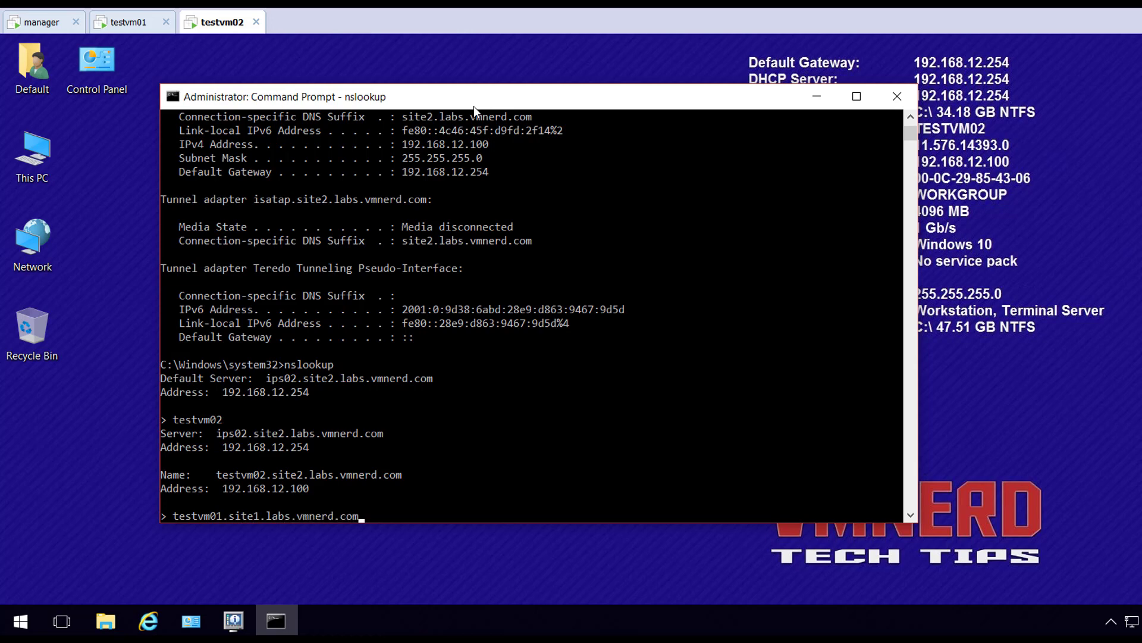
{"action": "key", "text": "Return"}
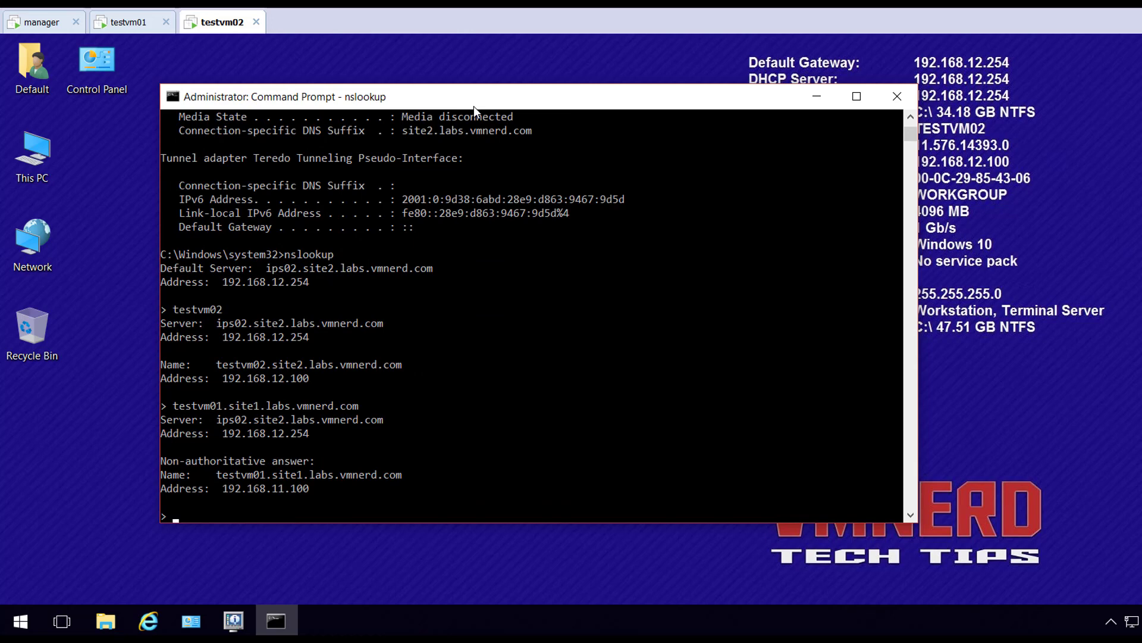
Look up the short name testvm02, confirming it still resolves to 192.168.12.100
{"action": "type", "text": "testvm02"}
{"action": "key", "text": "Return"}
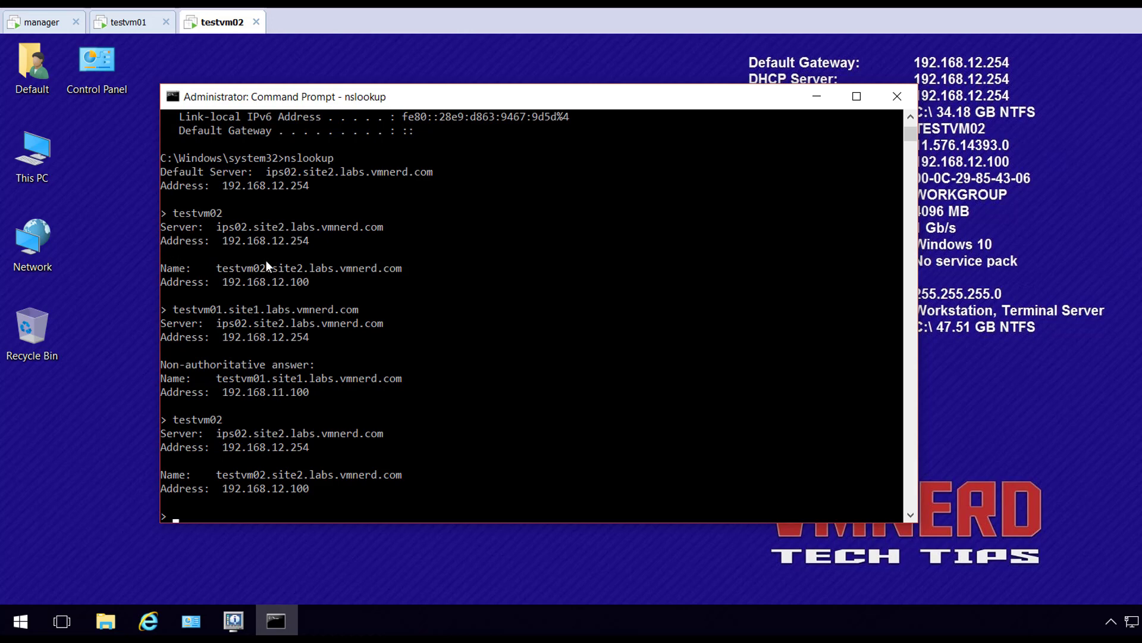
On the manager desktop, bring the Drawing25 Visio diagram to the front
{"action": "left_click", "coordinate": [45, 25]}
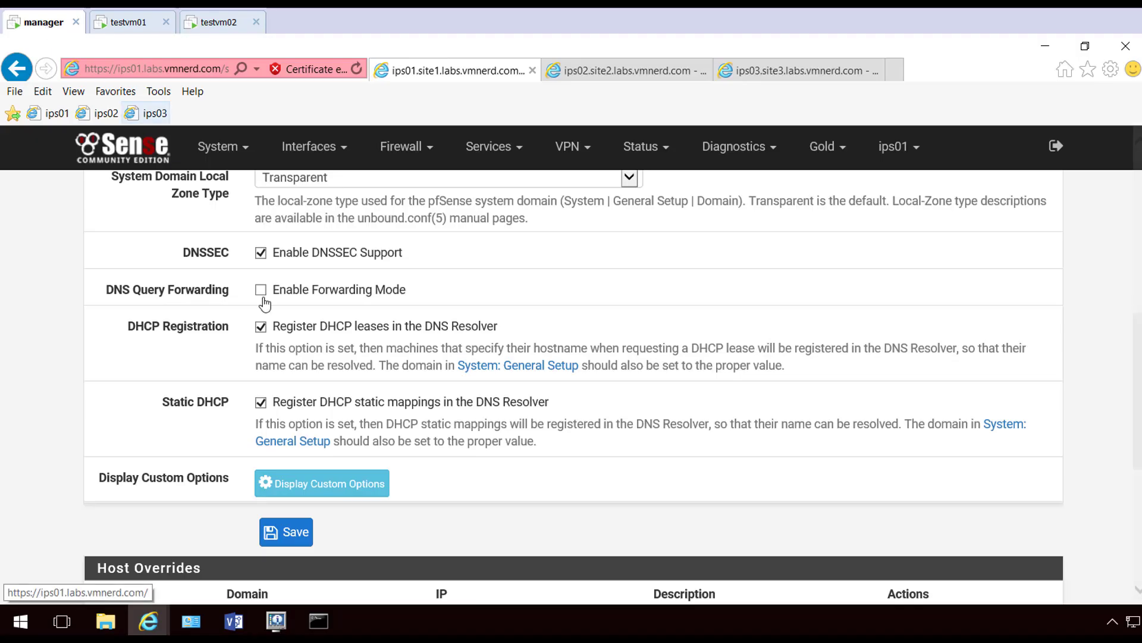
{"action": "mouse_move", "coordinate": [234, 621]}
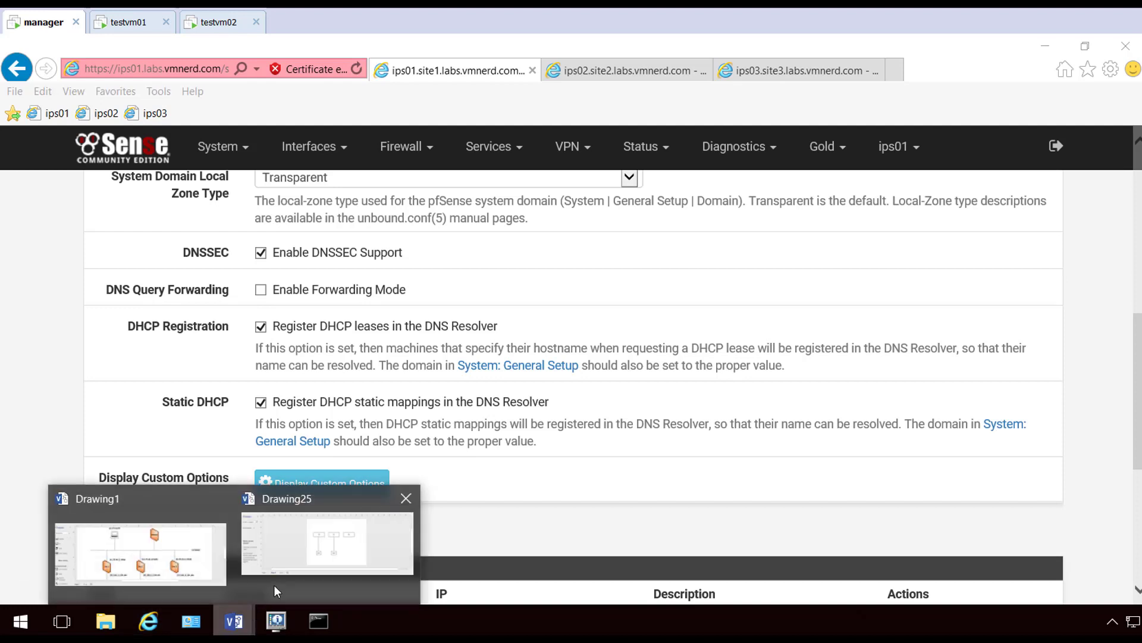
{"action": "left_click", "coordinate": [298, 554]}
Inspect the DNS and Clients boxes in the diagram, then return to testvm01
{"action": "left_click", "coordinate": [617, 439]}
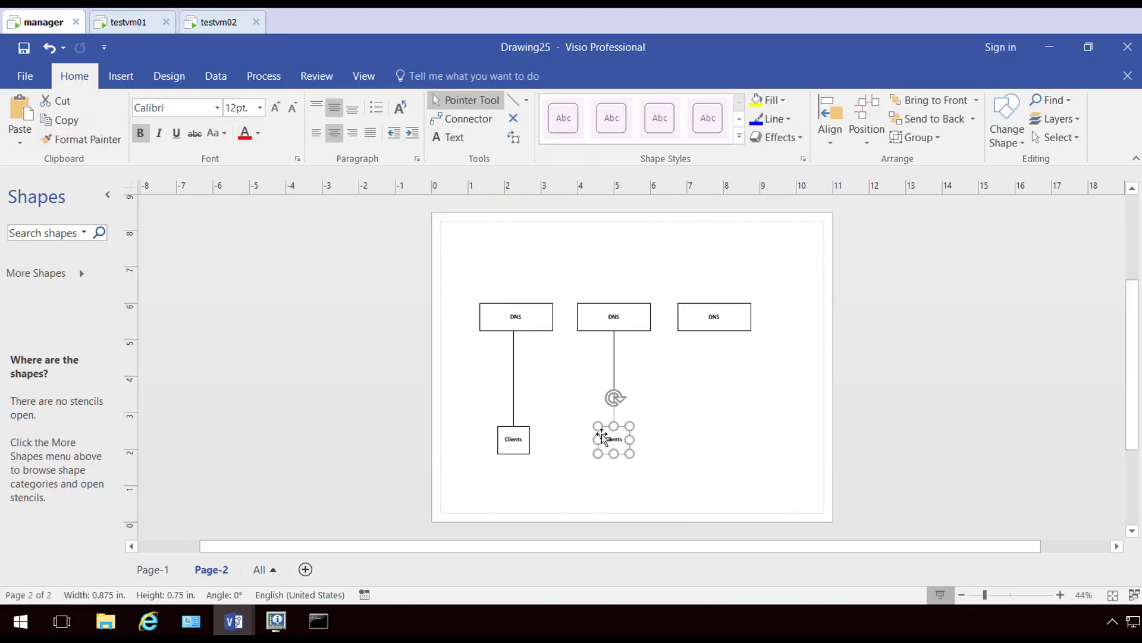
{"action": "left_click", "coordinate": [627, 315]}
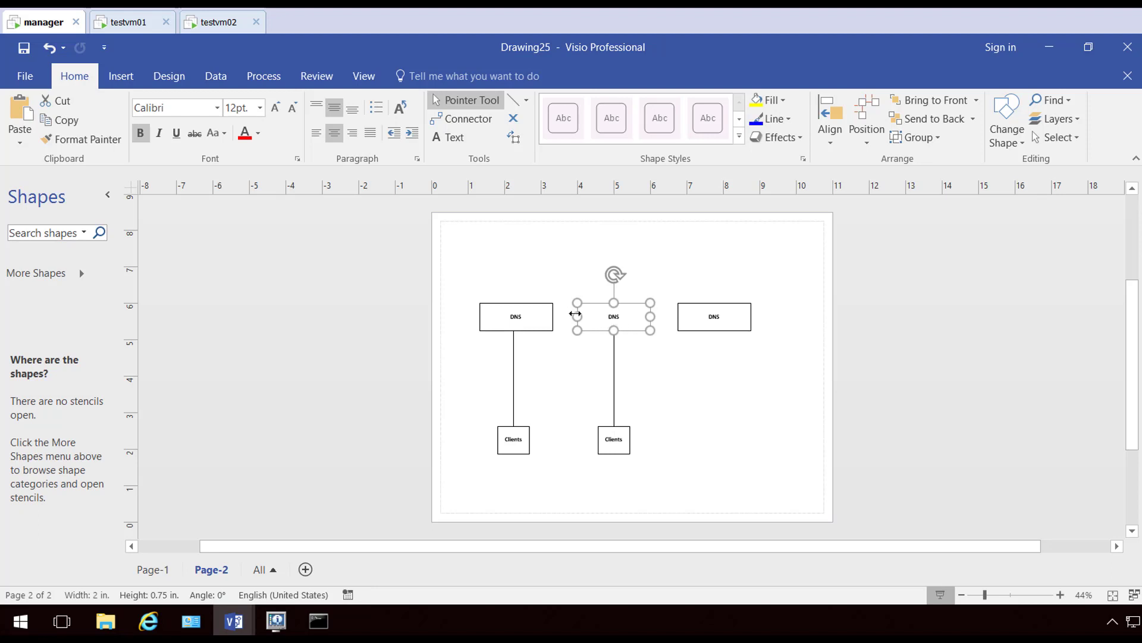
{"action": "left_click", "coordinate": [514, 320]}
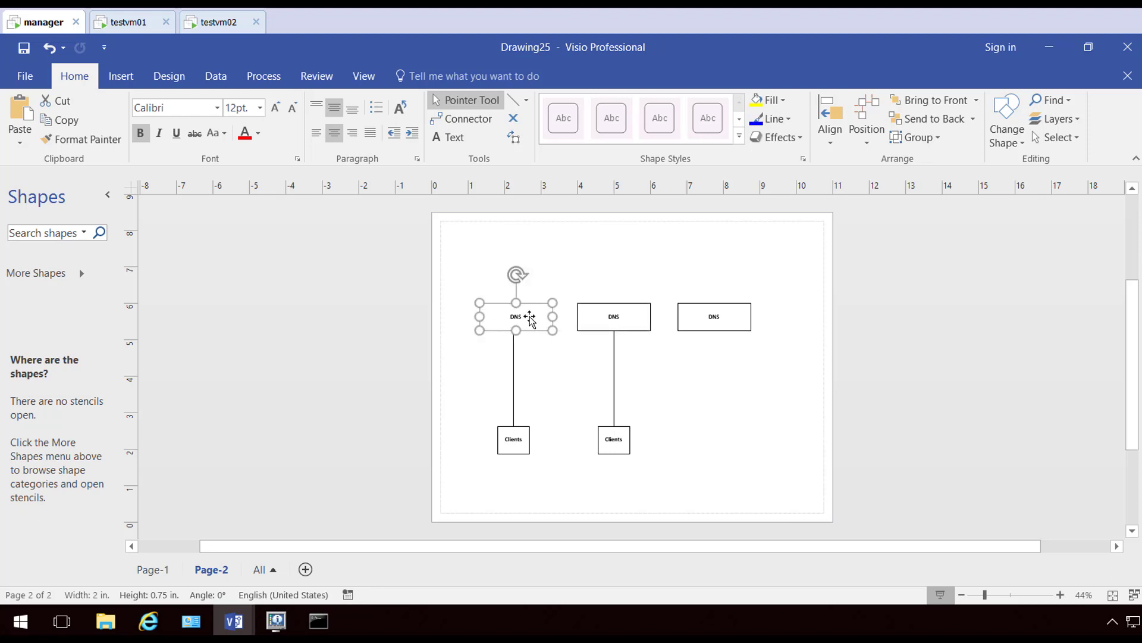
{"action": "left_click", "coordinate": [619, 317]}
{"action": "left_click", "coordinate": [618, 446]}
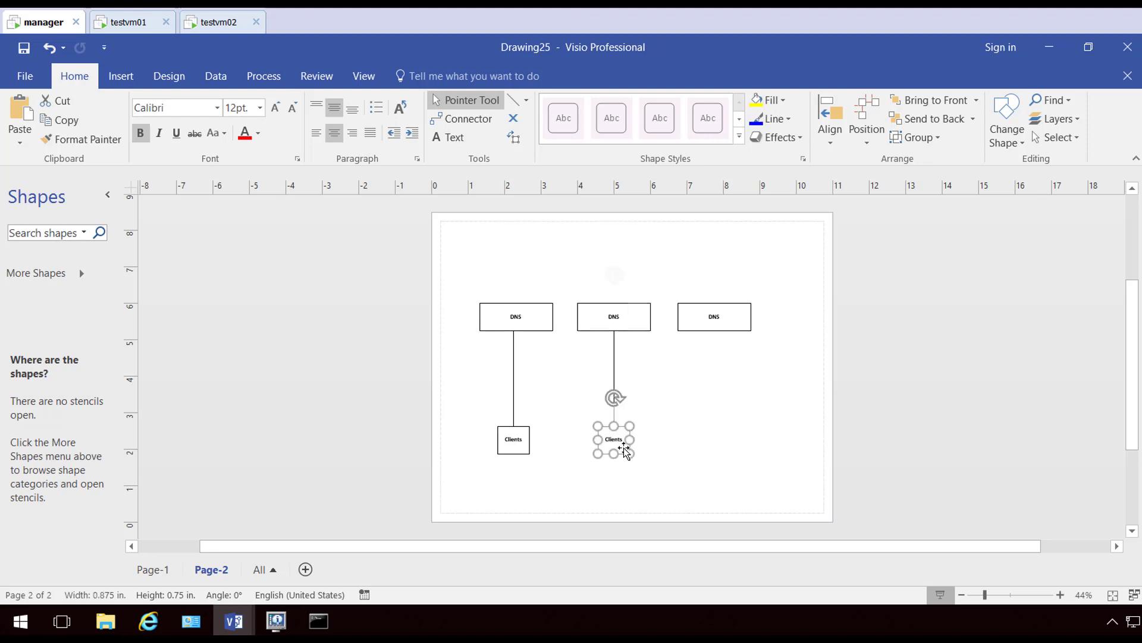
{"action": "left_click", "coordinate": [665, 469]}
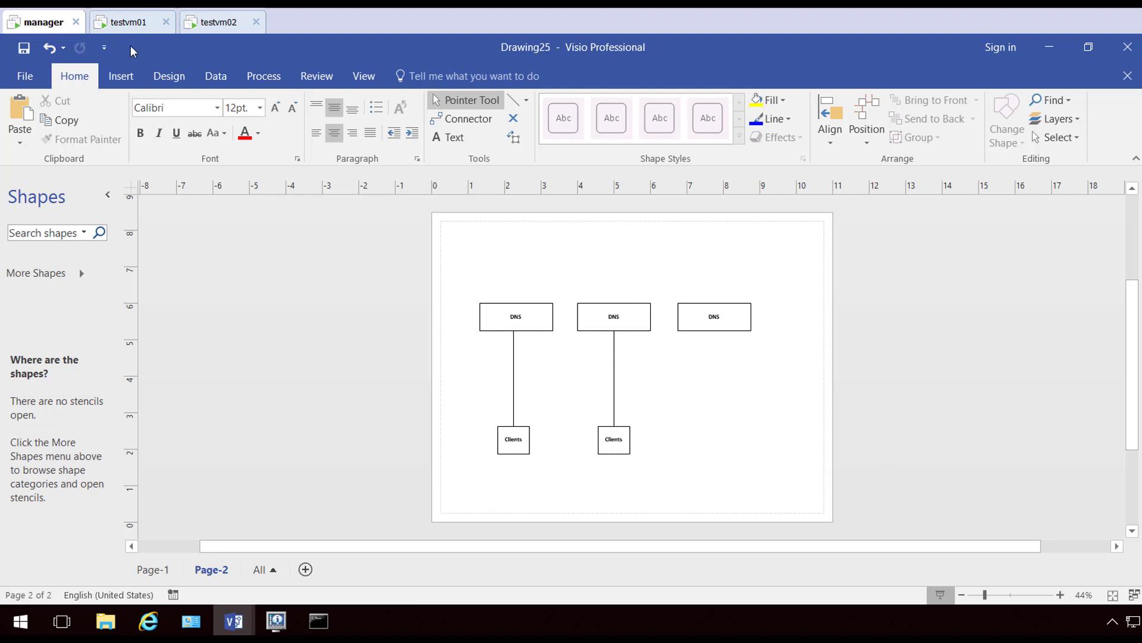
{"action": "left_click", "coordinate": [130, 24]}
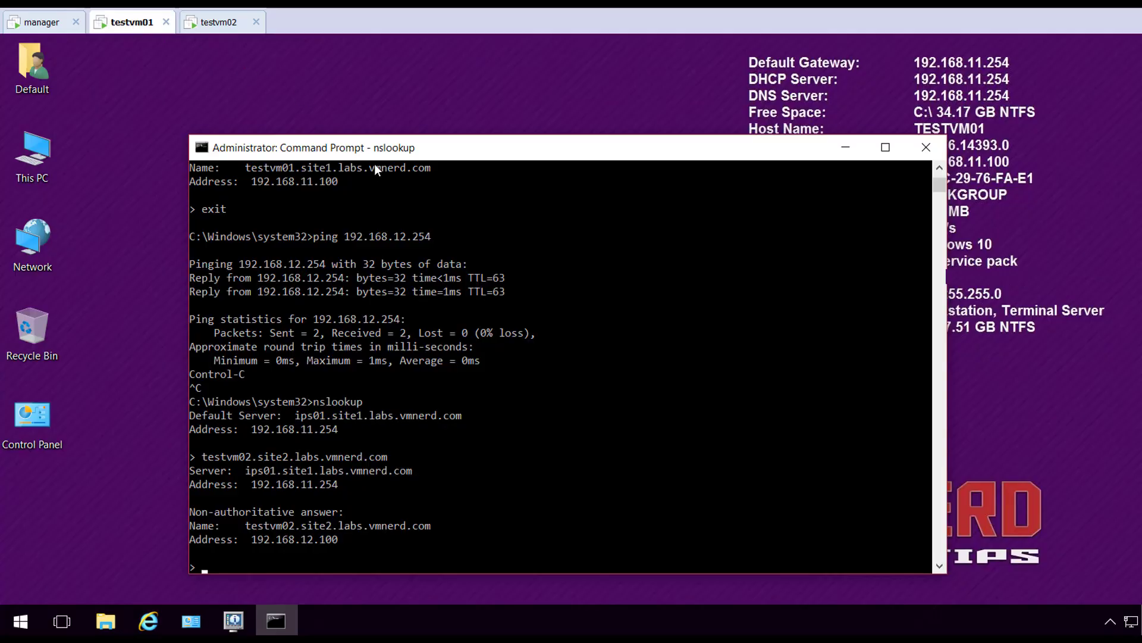
Exit nslookup and try pinging testvm02.site2.vmnerd.com, which fails to resolve
{"action": "type", "text": "exit"}
{"action": "key", "text": "Return"}
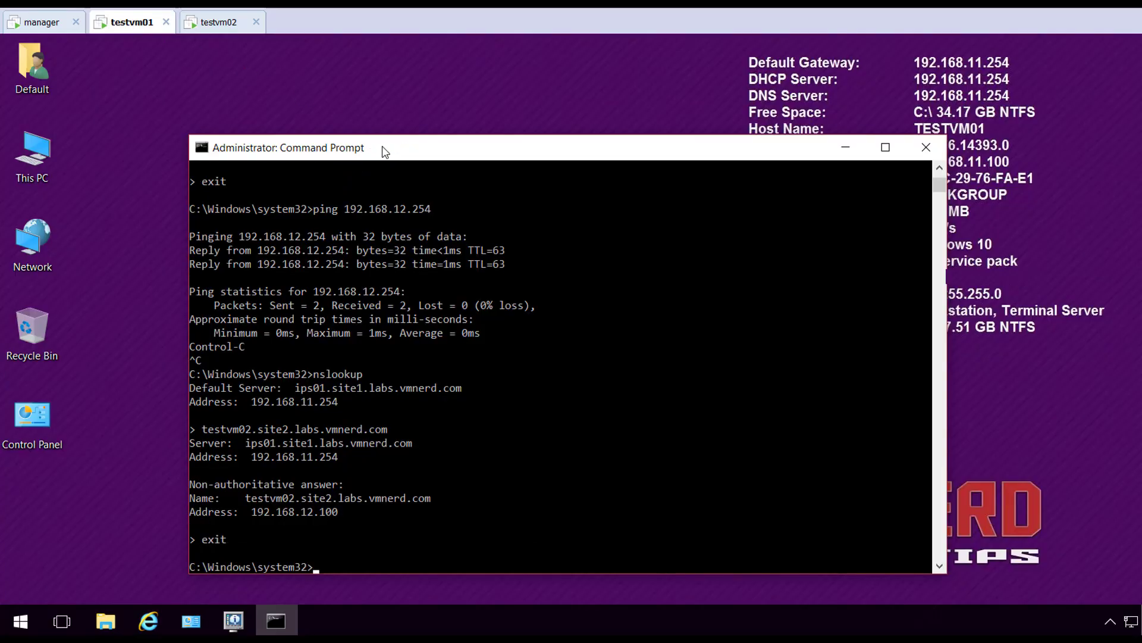
{"action": "type", "text": "ping testvm02.site"}
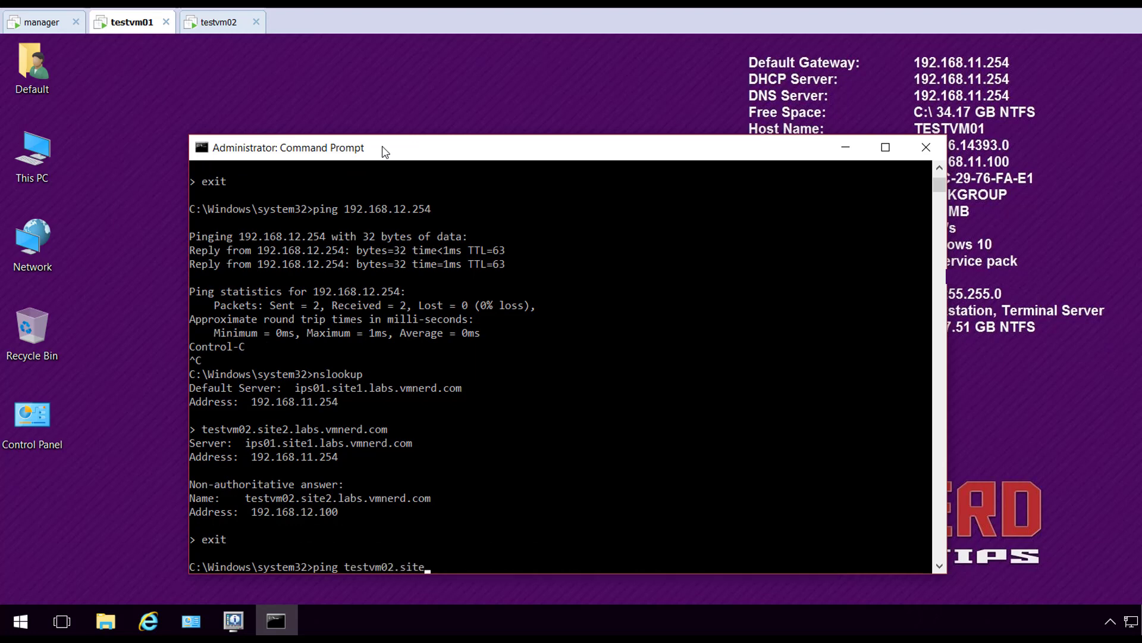
{"action": "type", "text": "2.vmnerd.com"}
{"action": "key", "text": "Return"}
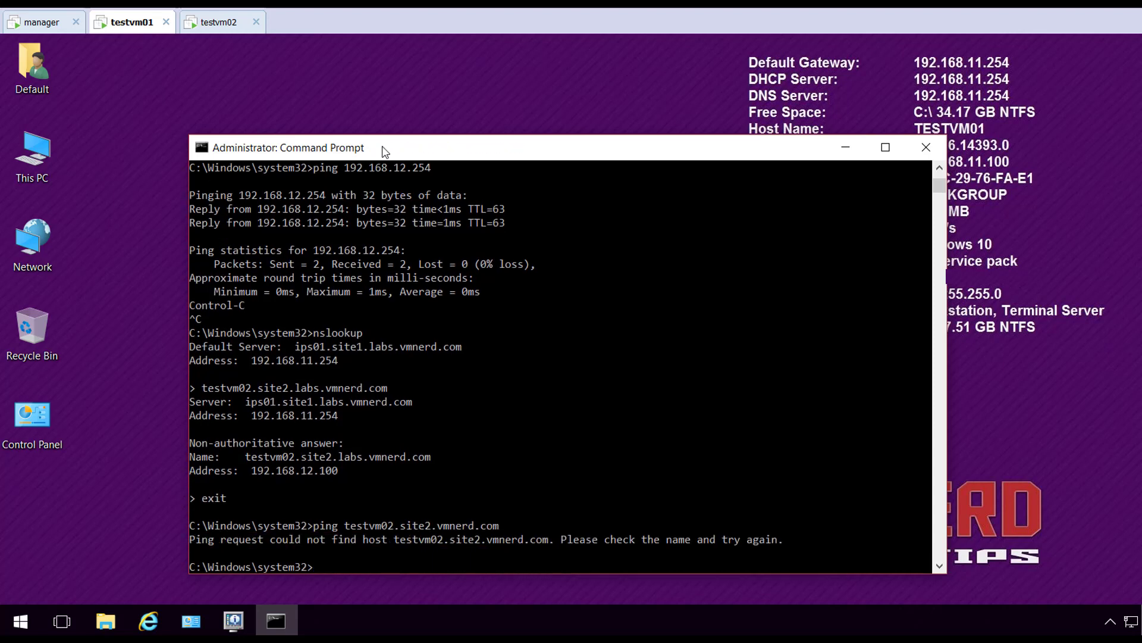
Re-run the ping as testvm02.site2.labs.vmnerd.com, getting replies from 192.168.12.100
{"action": "key", "text": "Up"}
{"action": "key", "text": "Left"}
{"action": "key", "text": "Left"}
{"action": "key", "text": "Left"}
{"action": "key", "text": "Left"}
{"action": "key", "text": "Left"}
{"action": "key", "text": "Left"}
{"action": "key", "text": "Left"}
{"action": "key", "text": "Left"}
{"action": "key", "text": "Left"}
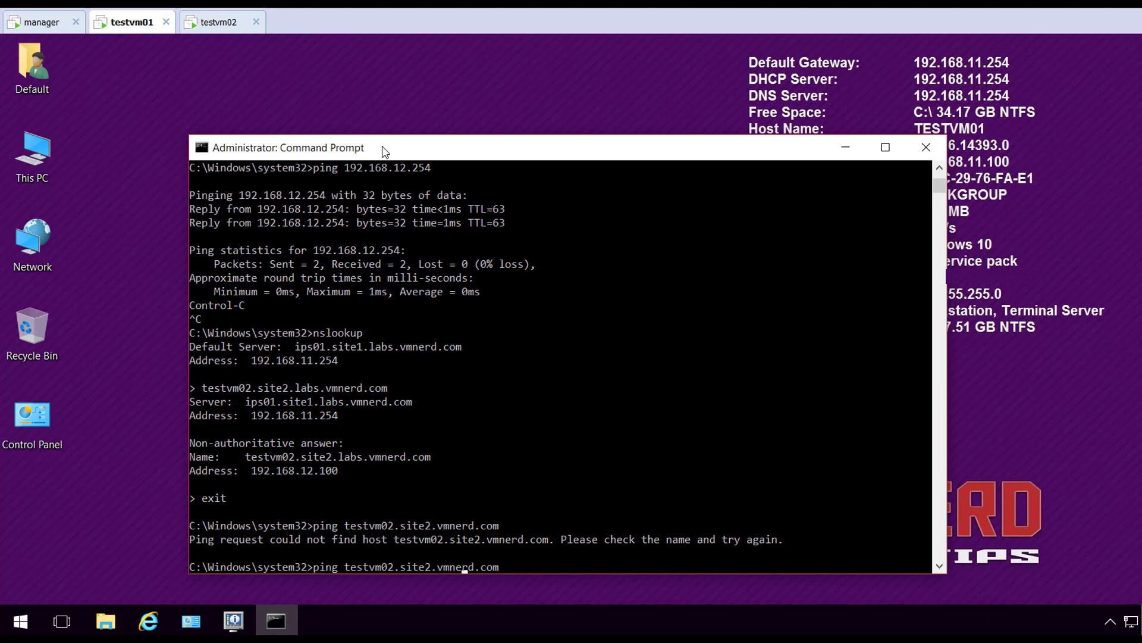
{"action": "type", "text": "labs."}
{"action": "key", "text": "Return"}
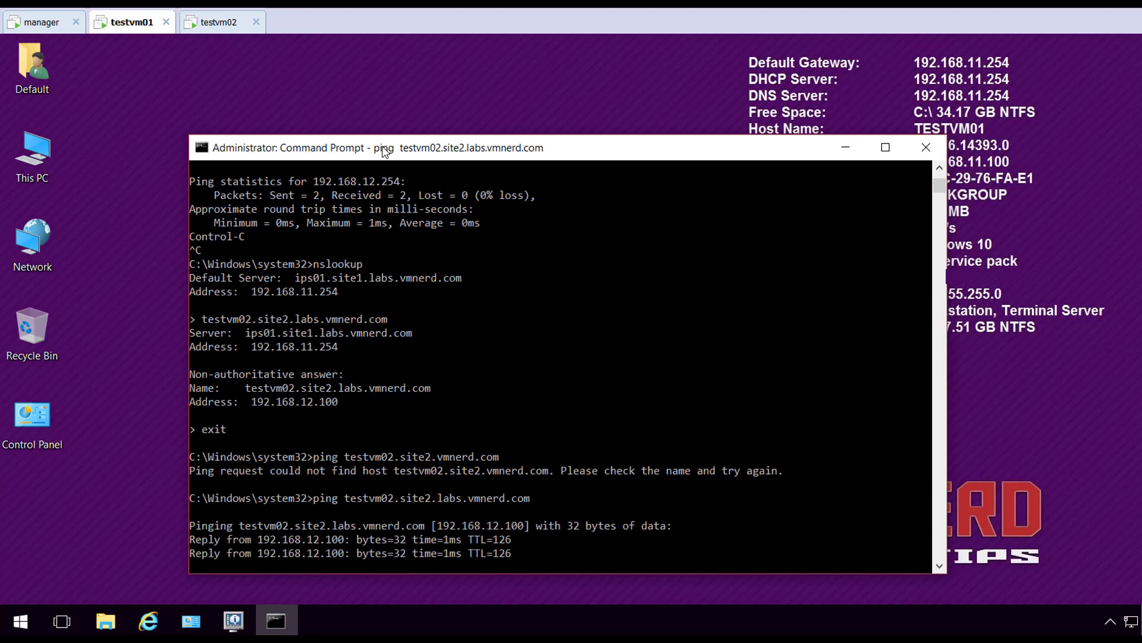
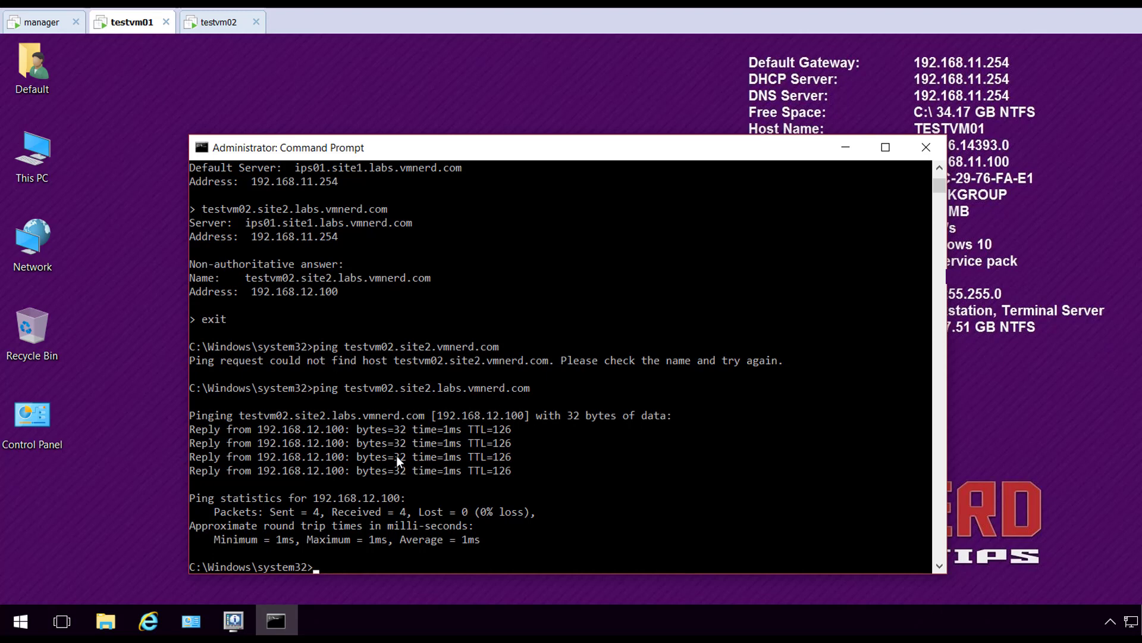
Bring up the tray network icon's quick options menu after the successful ping
{"action": "right_click", "coordinate": [1129, 622]}
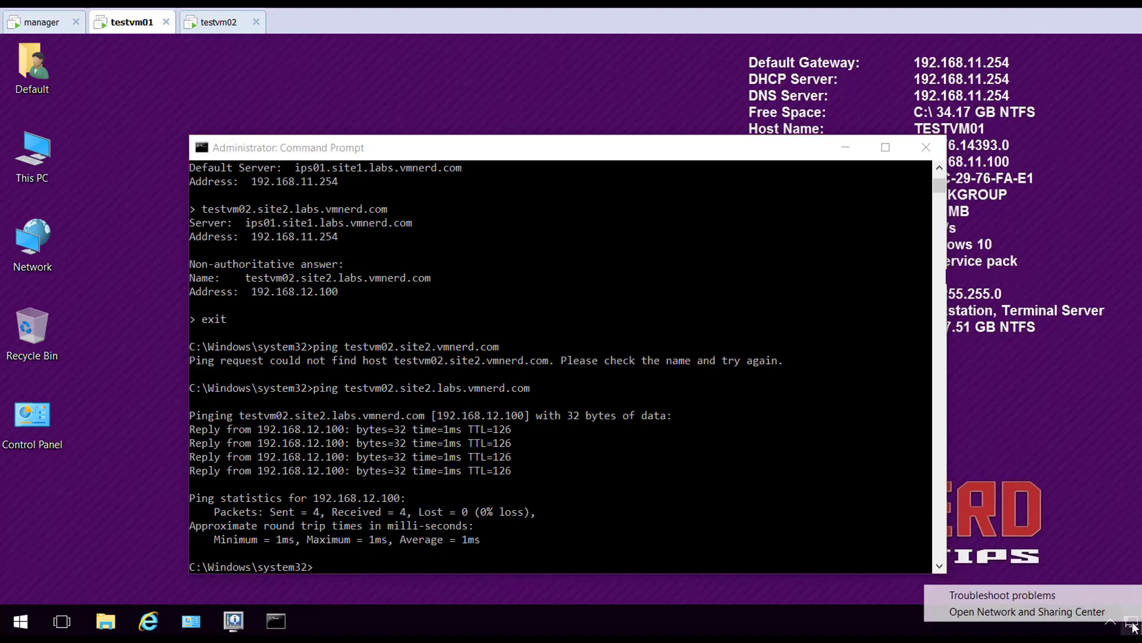
Open Ethernet0's IPv4 properties and go to its Advanced TCP/IP settings
{"action": "left_click", "coordinate": [1124, 612]}
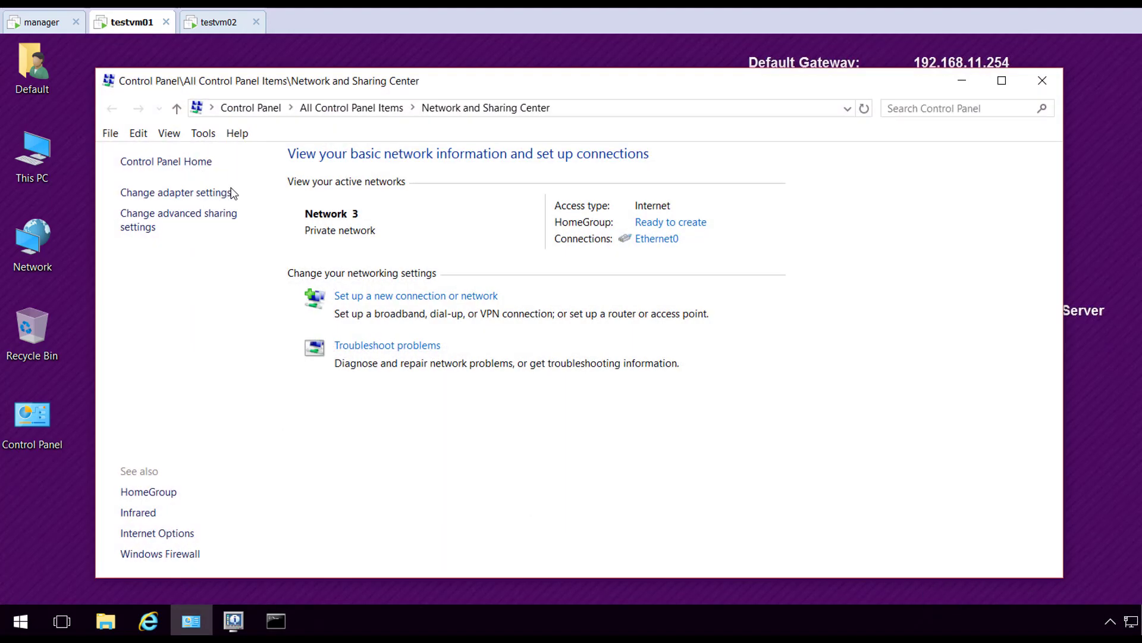
{"action": "left_click", "coordinate": [203, 195]}
{"action": "left_click", "coordinate": [206, 169]}
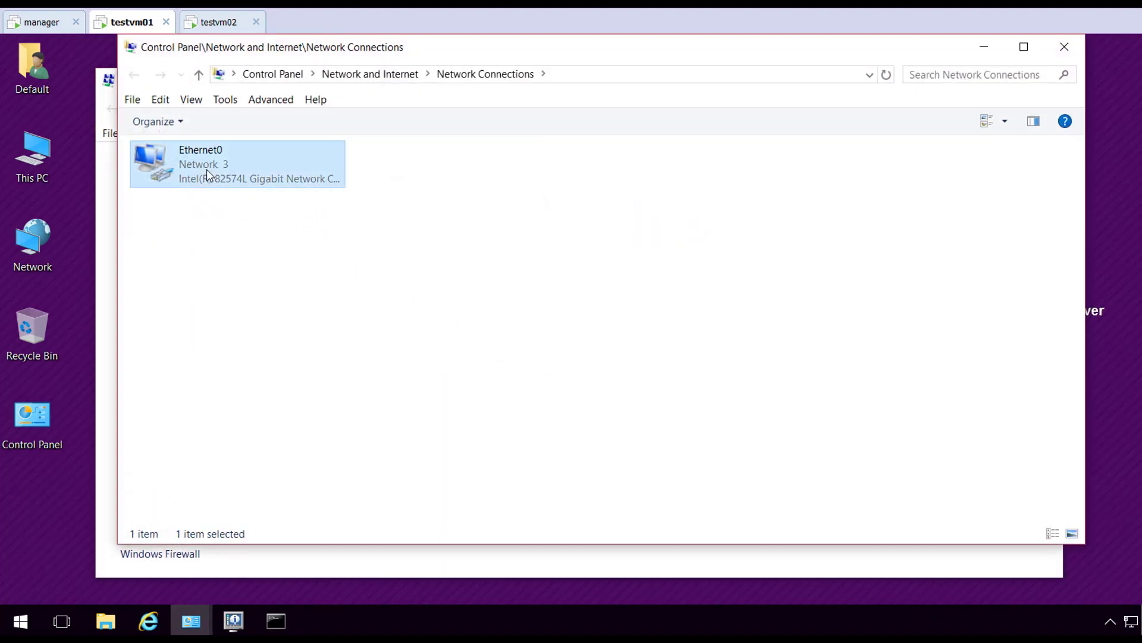
{"action": "right_click", "coordinate": [206, 169]}
{"action": "left_click", "coordinate": [284, 338]}
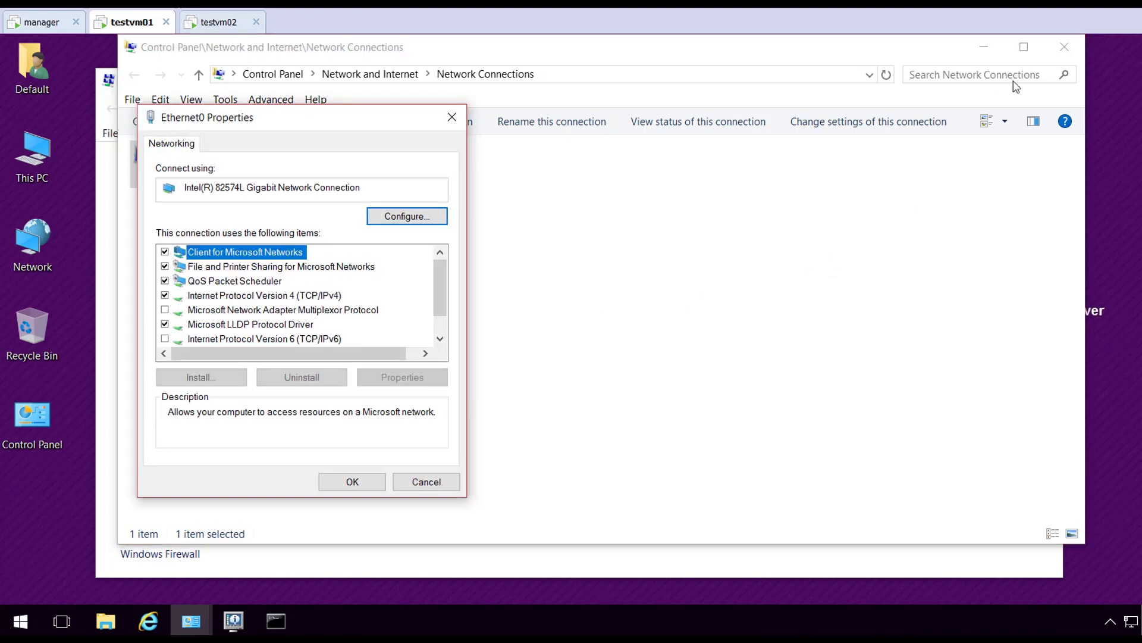
{"action": "left_click", "coordinate": [982, 44]}
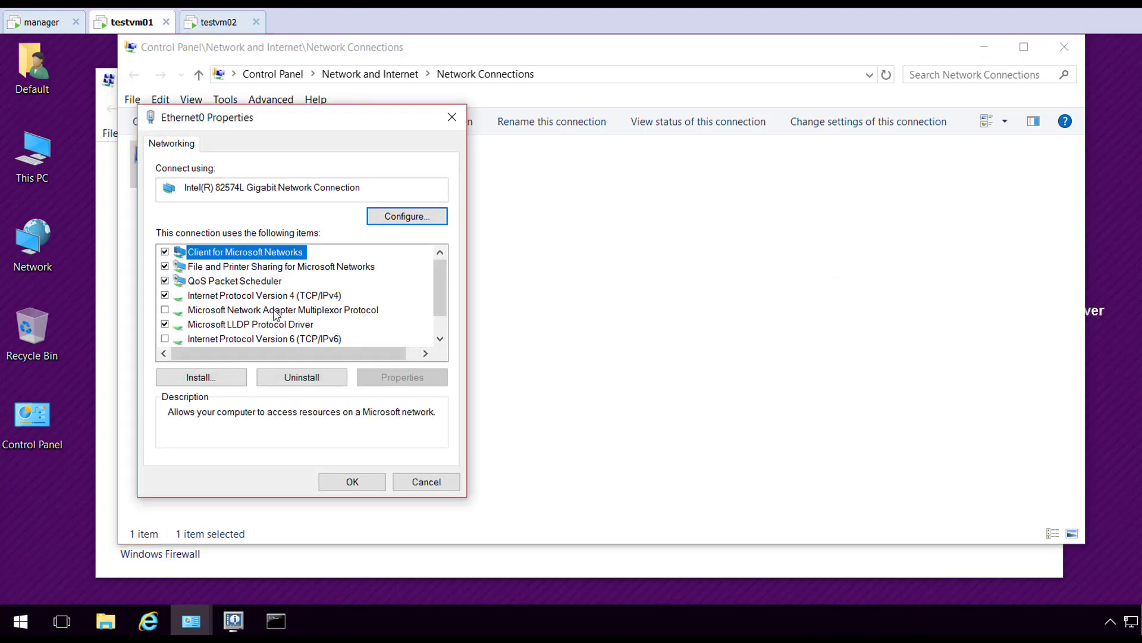
{"action": "scroll", "coordinate": [387, 312], "scroll_direction": "down", "scroll_amount": 1}
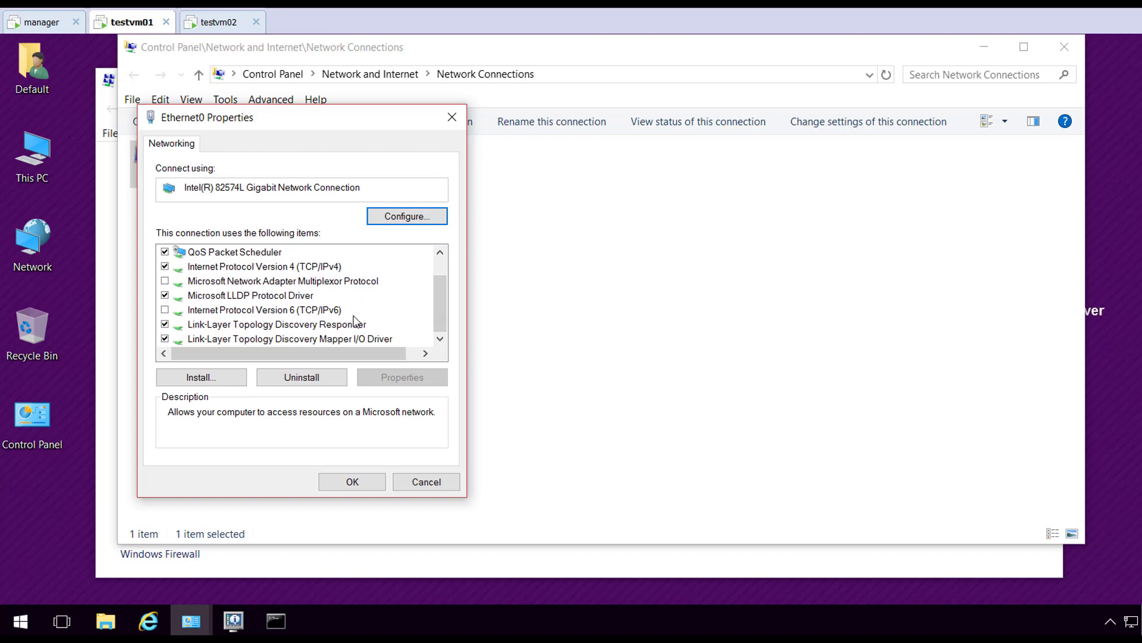
{"action": "double_click", "coordinate": [286, 267]}
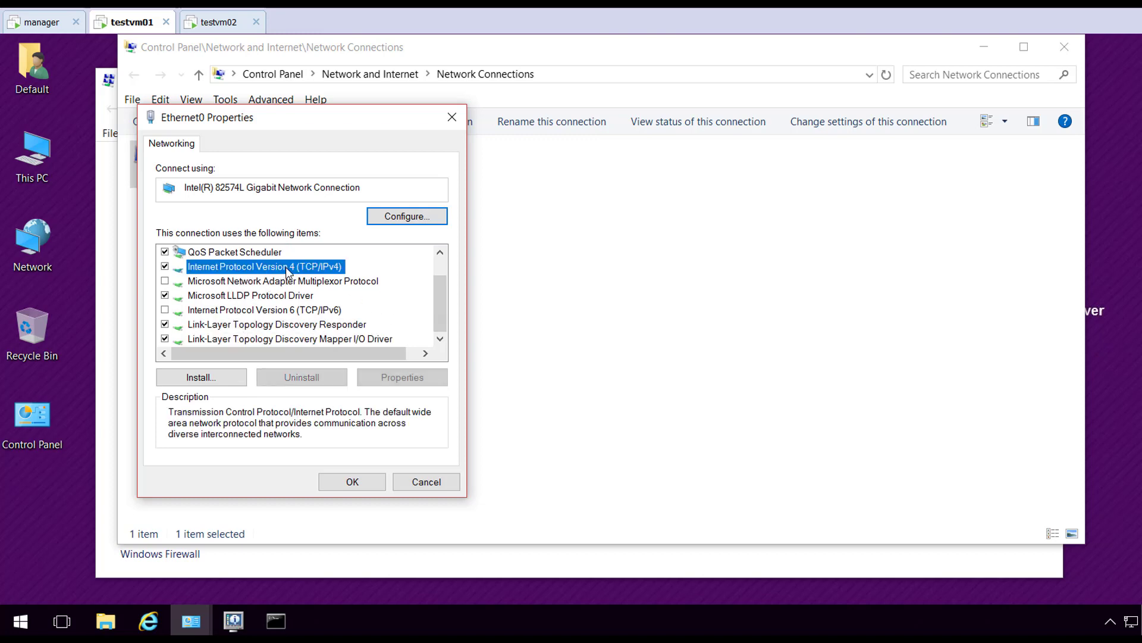
{"action": "left_click", "coordinate": [439, 495]}
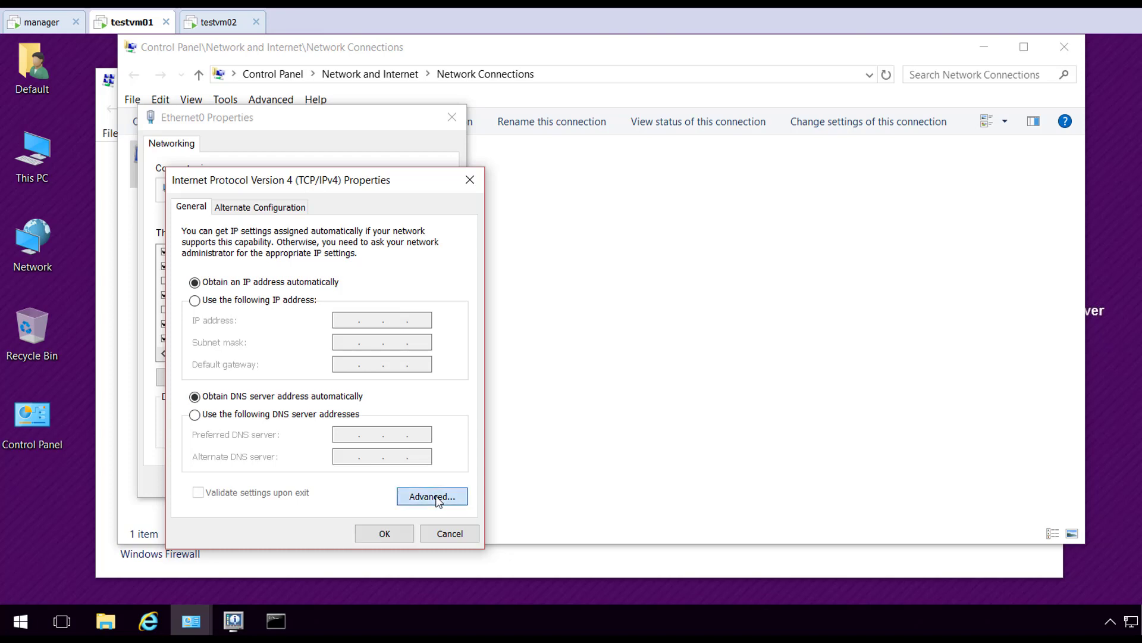
On the DNS tab, choose appending custom suffixes and add site1.labs.vmnerd.com
{"action": "left_click", "coordinate": [250, 225]}
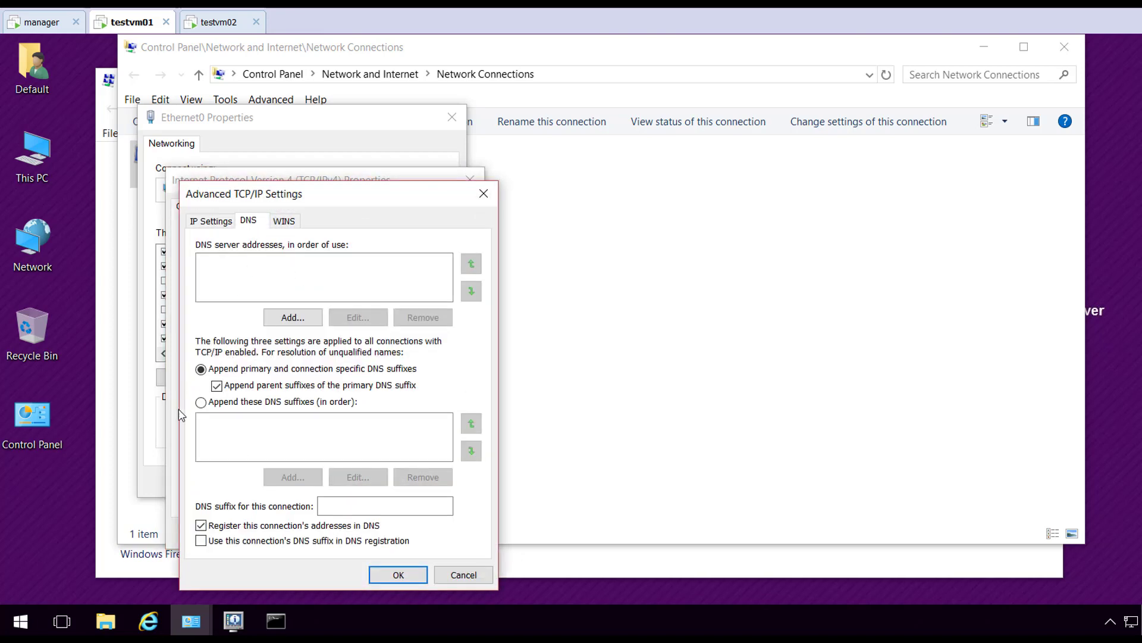
{"action": "left_click", "coordinate": [239, 403]}
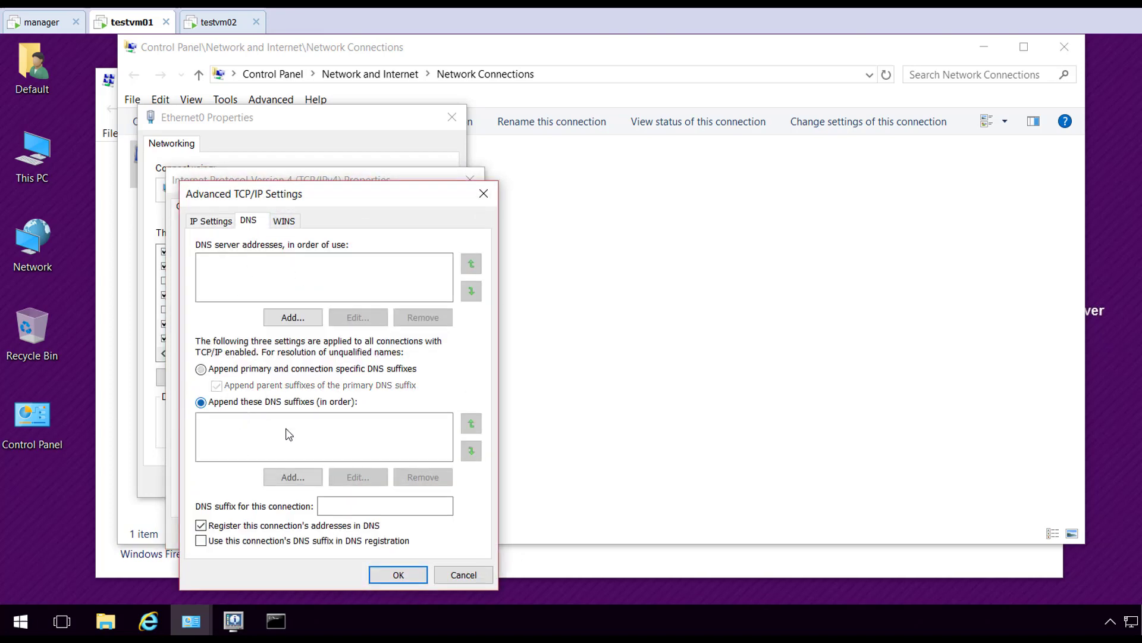
{"action": "left_click", "coordinate": [294, 478]}
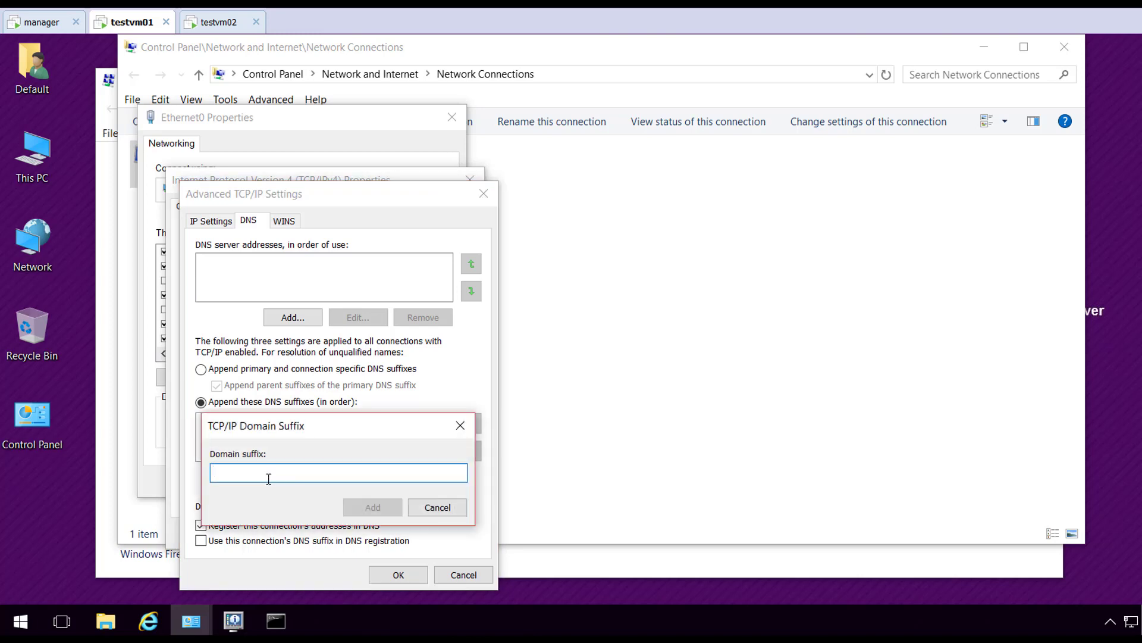
{"action": "type", "text": "site1.labs."}
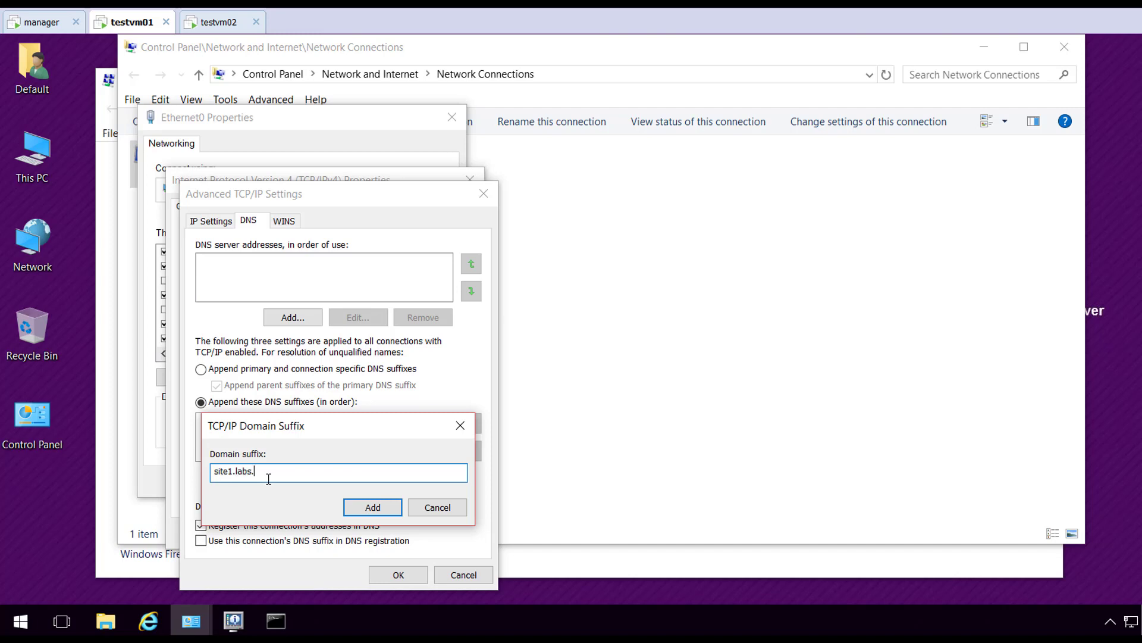
{"action": "type", "text": "vmnerd.com"}
{"action": "left_click", "coordinate": [372, 507]}
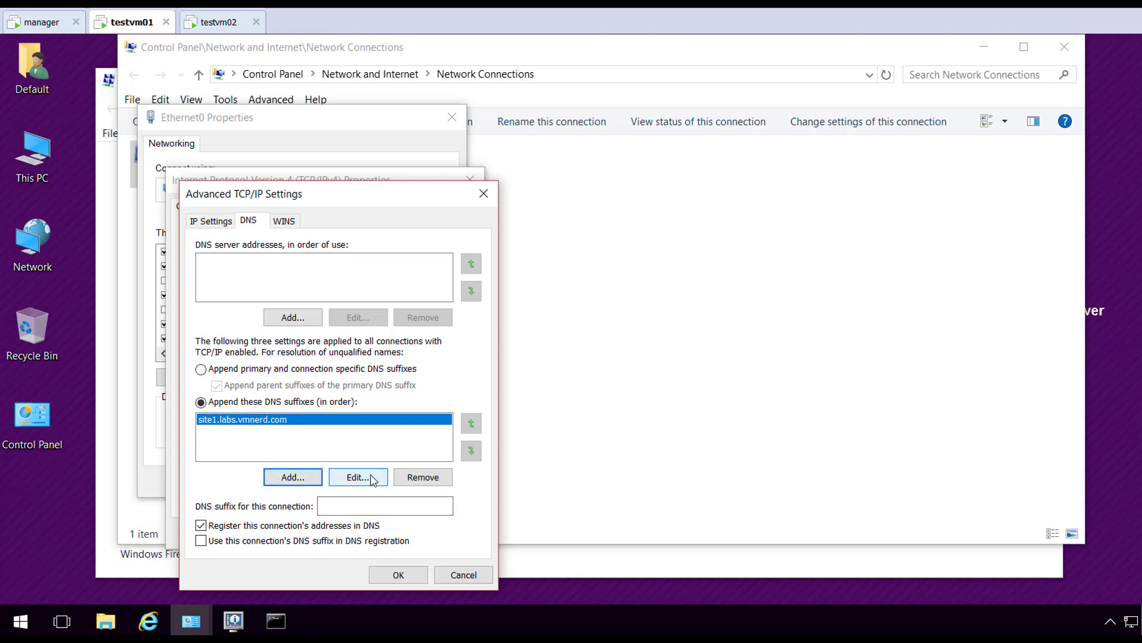
{"action": "left_click", "coordinate": [372, 479]}
{"action": "key", "text": "ctrl+c"}
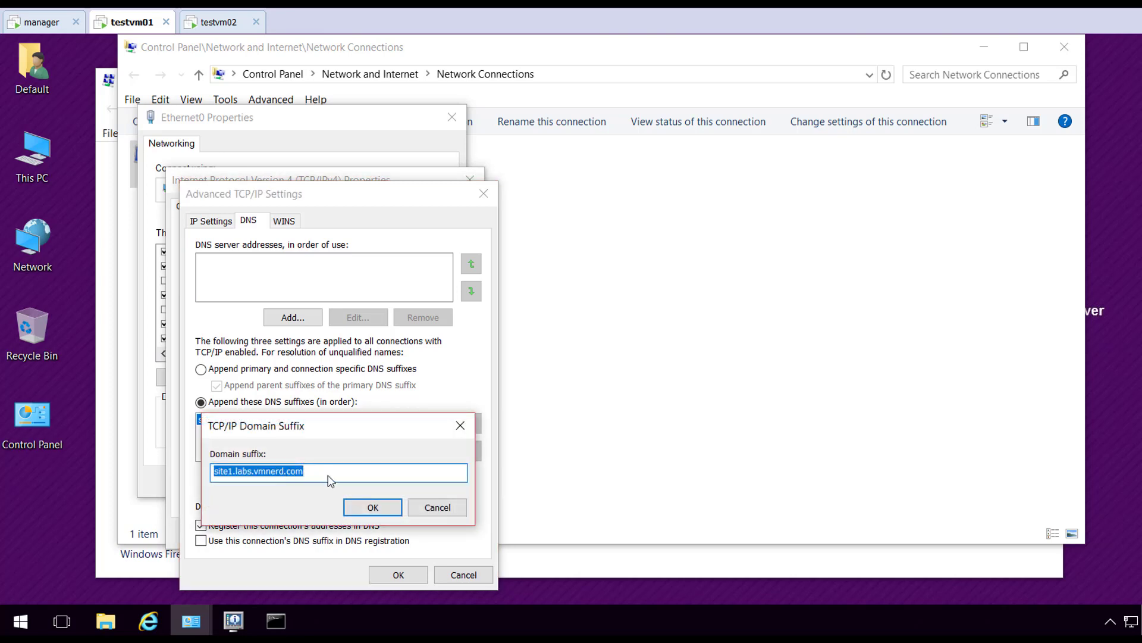
{"action": "left_click", "coordinate": [437, 507]}
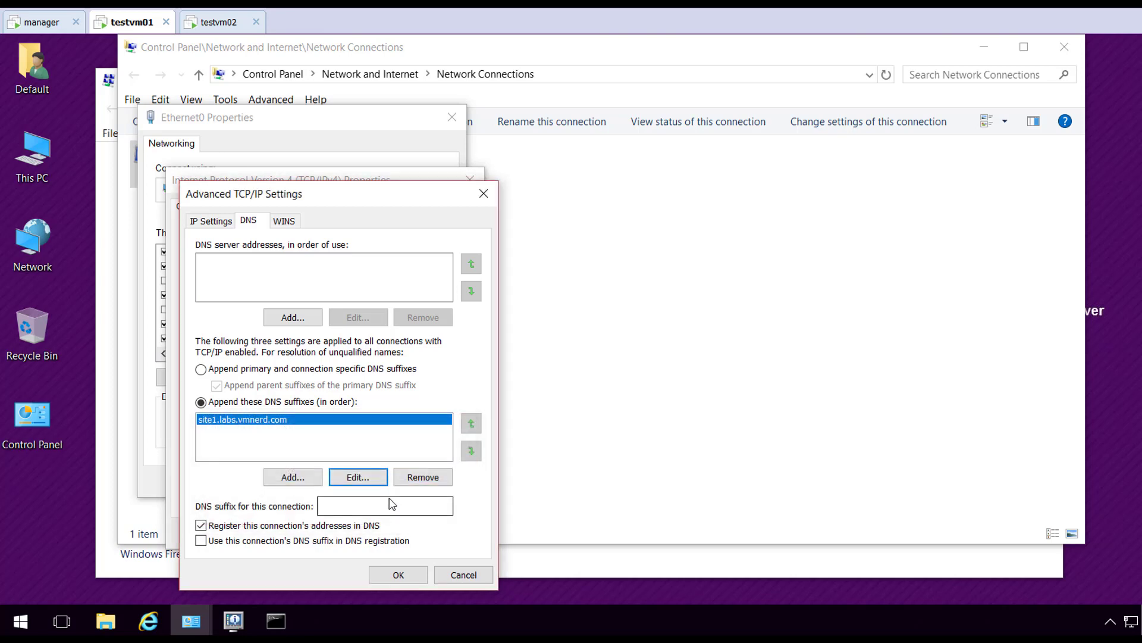
Add site2.labs.vmnerd.com as a second DNS suffix
{"action": "left_click", "coordinate": [301, 478]}
{"action": "key", "text": "ctrl+v"}
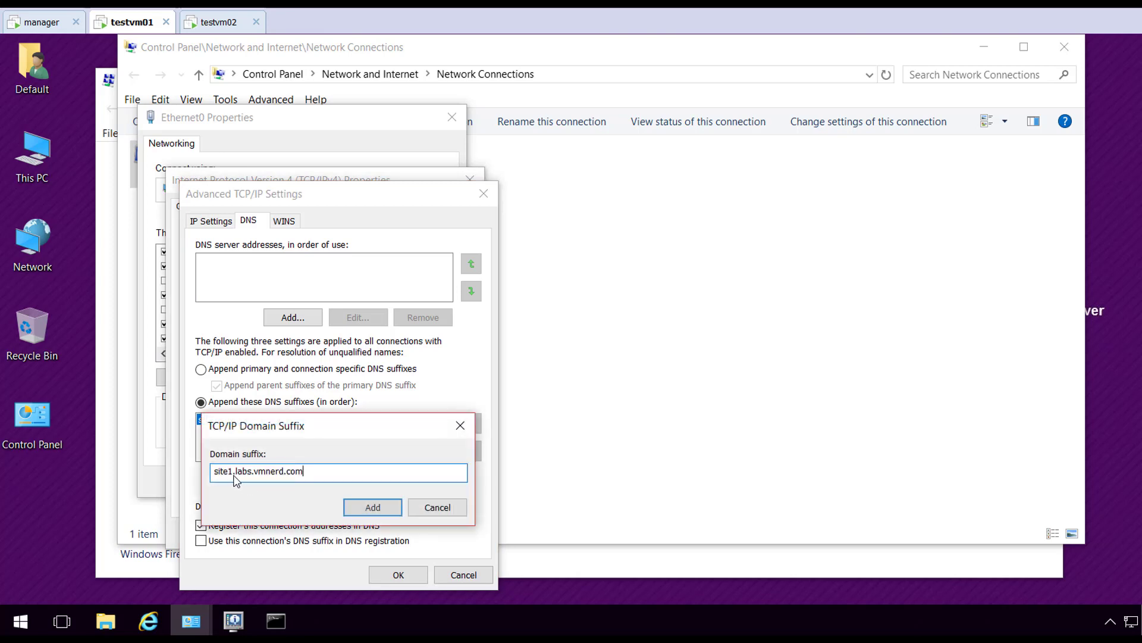
{"action": "left_click", "coordinate": [234, 473]}
{"action": "key", "text": "BackSpace"}
{"action": "type", "text": "2"}
{"action": "left_click", "coordinate": [374, 507]}
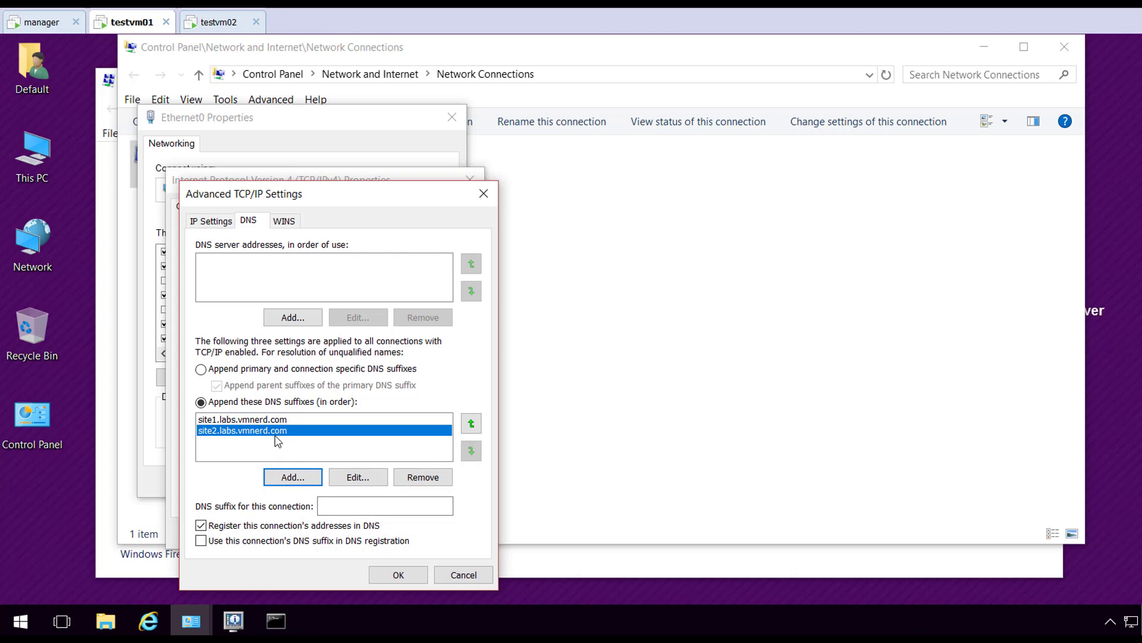
Set the connection DNS suffix to site1.labs.vmnerd.com and confirm all three dialogs
{"action": "left_click", "coordinate": [351, 514]}
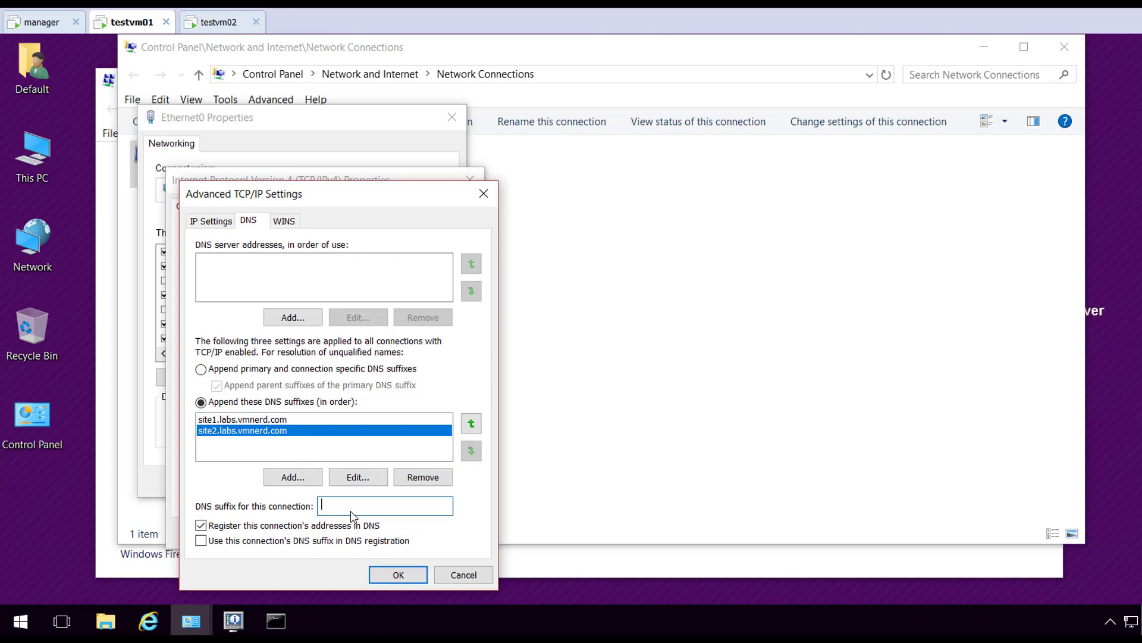
{"action": "type", "text": "site1.labs.vmnerd.com"}
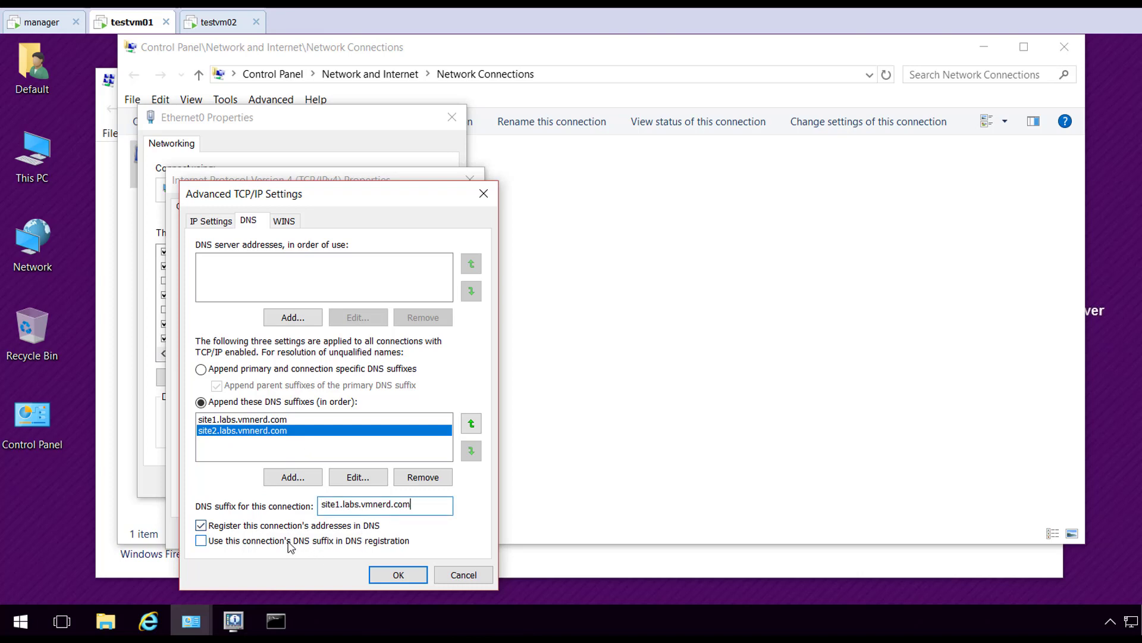
{"action": "left_click", "coordinate": [393, 575]}
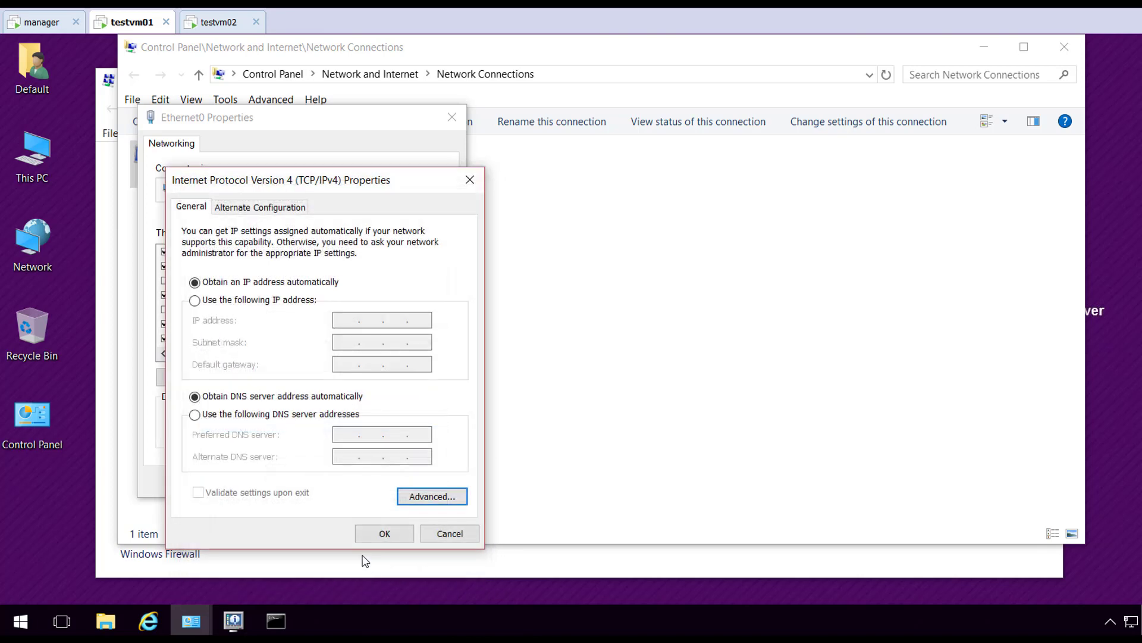
{"action": "left_click", "coordinate": [383, 537]}
{"action": "left_click", "coordinate": [366, 476]}
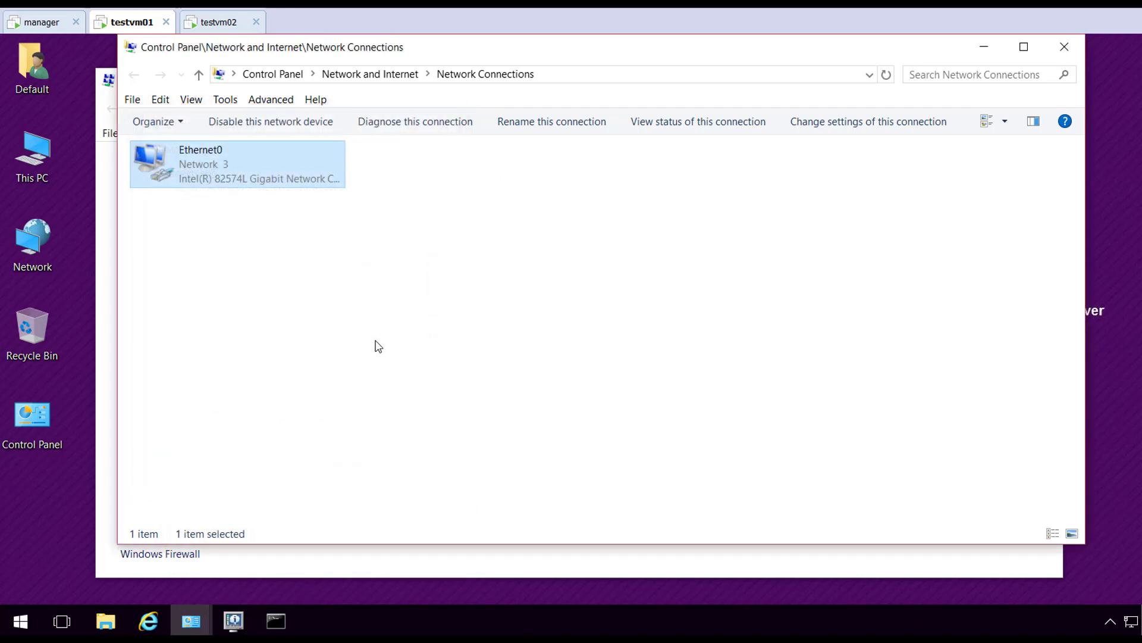
Disable the Ethernet0 adapter and enable it again to apply the DNS changes
{"action": "right_click", "coordinate": [213, 174]}
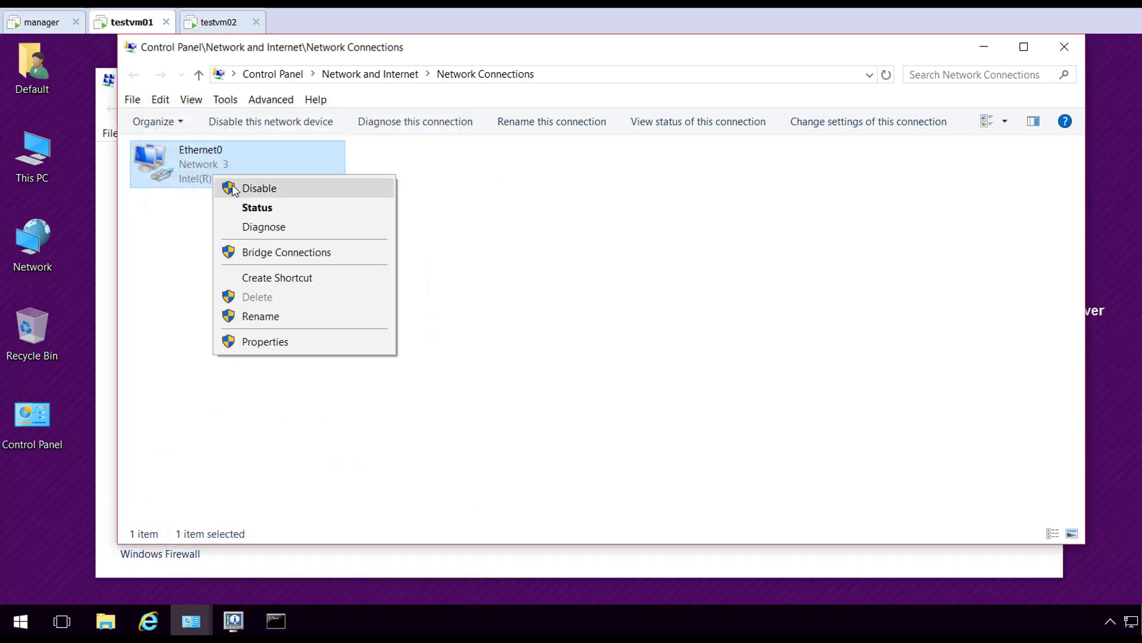
{"action": "left_click", "coordinate": [232, 184]}
{"action": "double_click", "coordinate": [209, 174]}
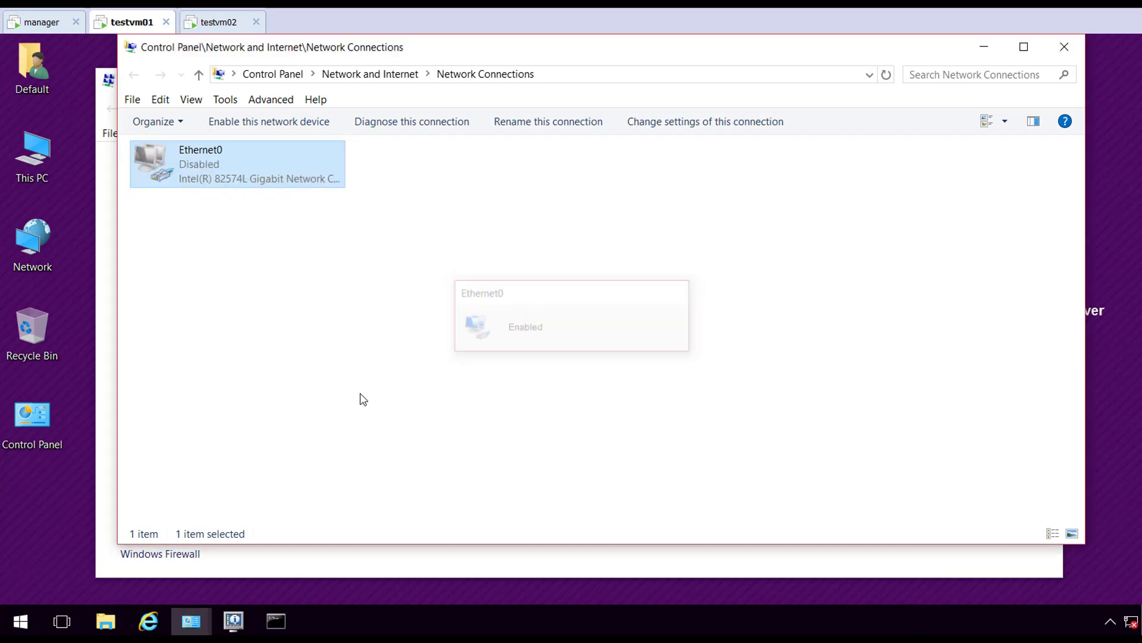
{"action": "right_click", "coordinate": [363, 360]}
{"action": "left_click", "coordinate": [420, 427]}
{"action": "right_click", "coordinate": [204, 172]}
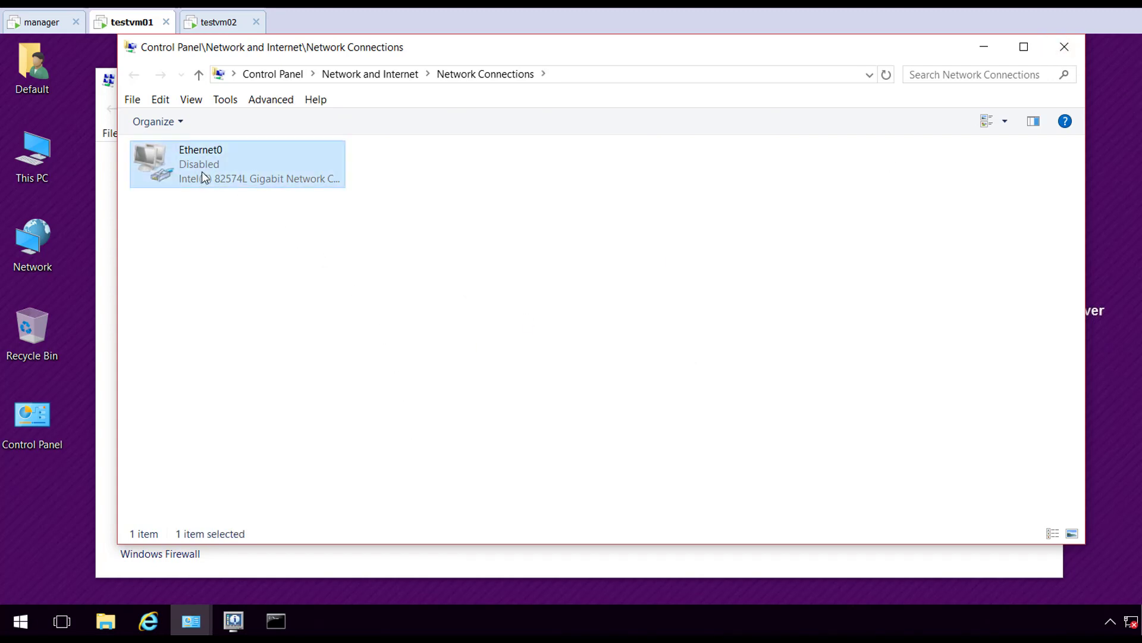
{"action": "left_click", "coordinate": [244, 184]}
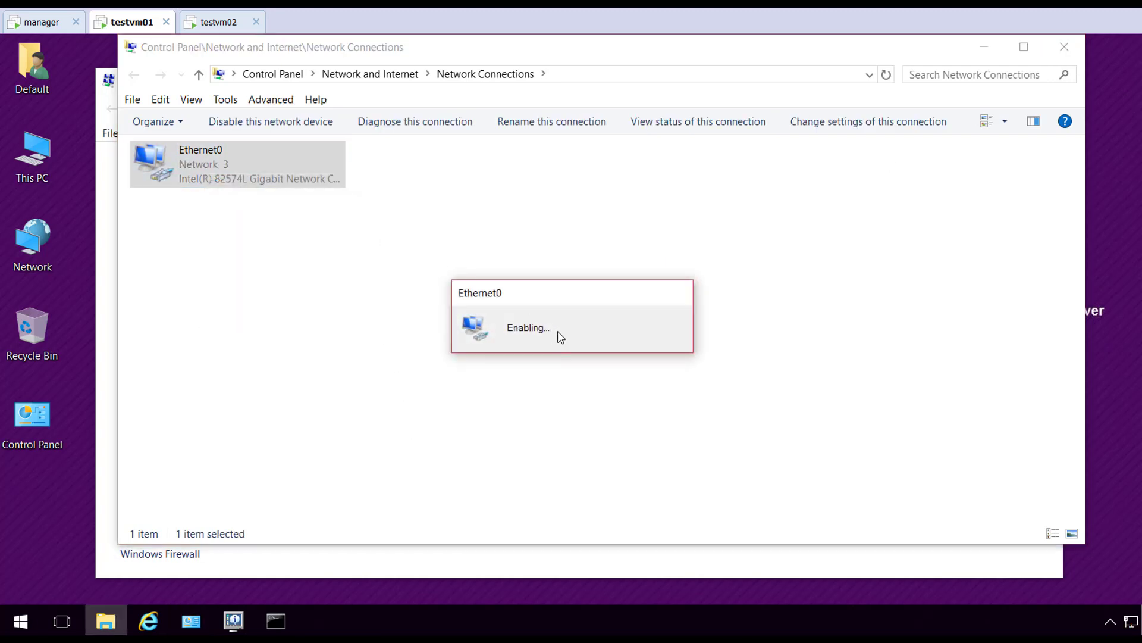
Refresh the connections list, then close Network Connections and Network and Sharing Center
{"action": "right_click", "coordinate": [408, 315]}
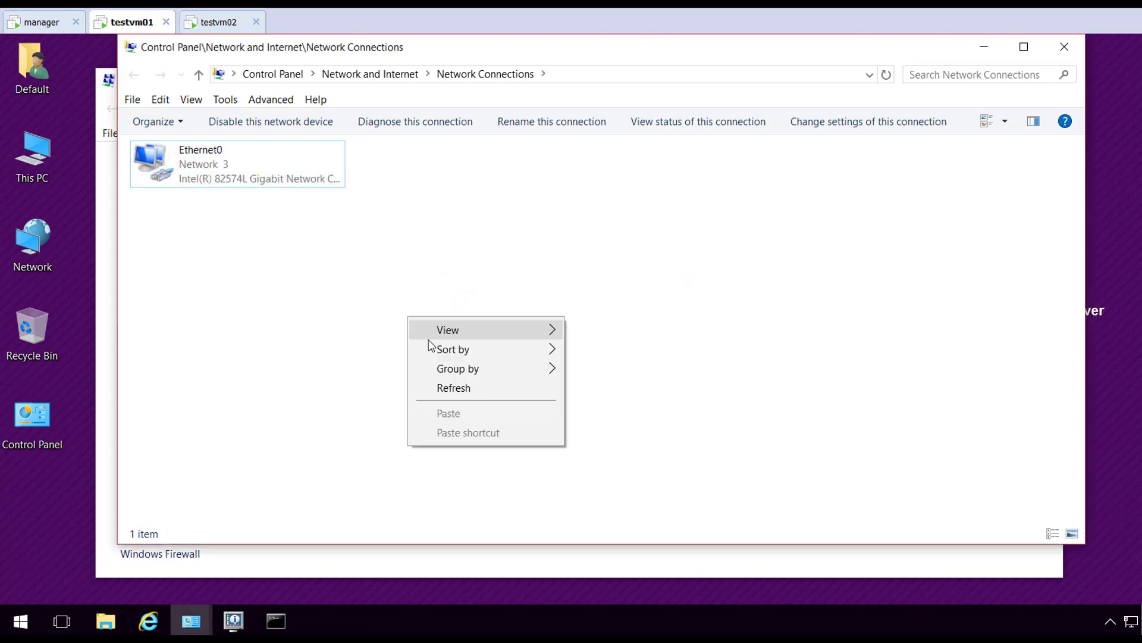
{"action": "left_click", "coordinate": [452, 384]}
{"action": "left_click", "coordinate": [1064, 46]}
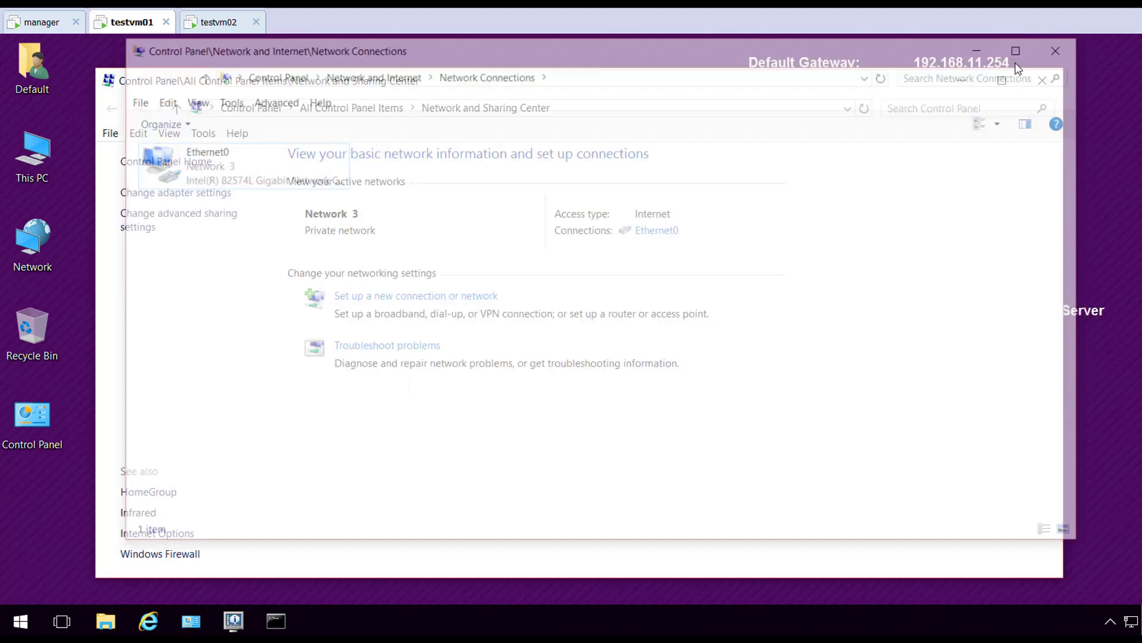
{"action": "left_click", "coordinate": [1036, 85]}
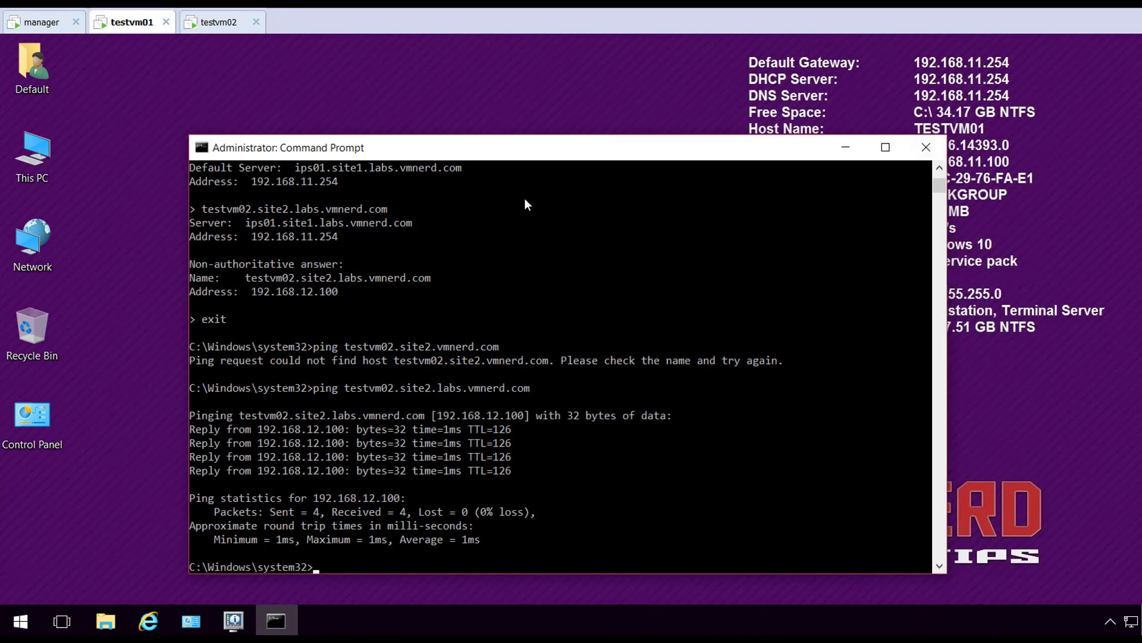
Flush the DNS cache with ipconfig /flushdns, then ping the short name testvm02
{"action": "left_click", "coordinate": [555, 167]}
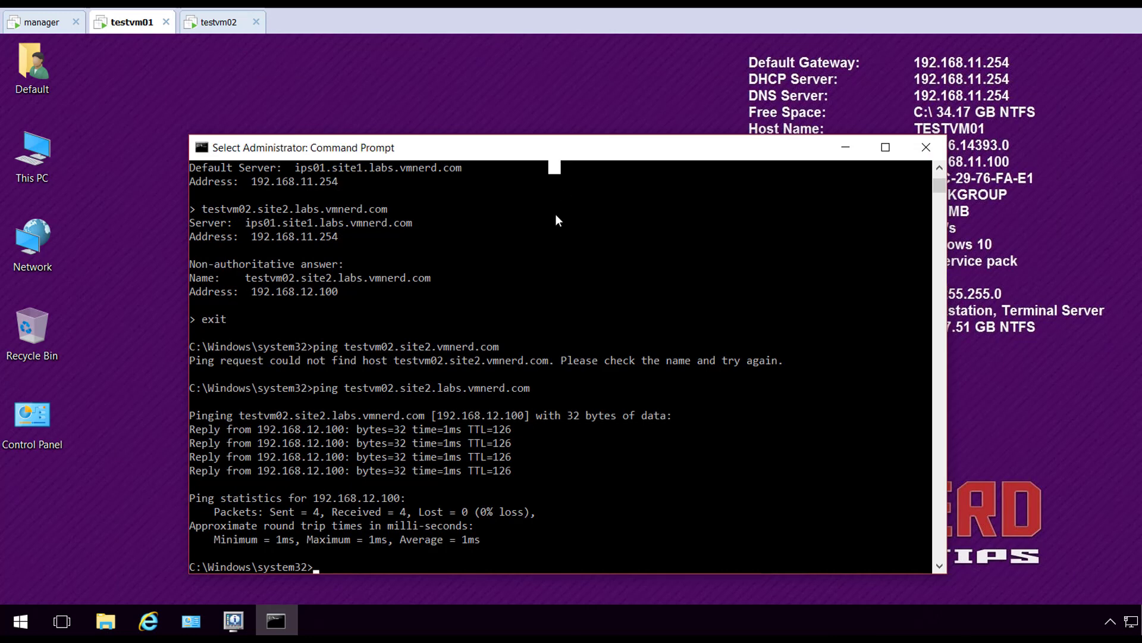
{"action": "key", "text": "Return"}
{"action": "key", "text": "Return"}
{"action": "key", "text": "Return"}
{"action": "type", "text": "ipconfi"}
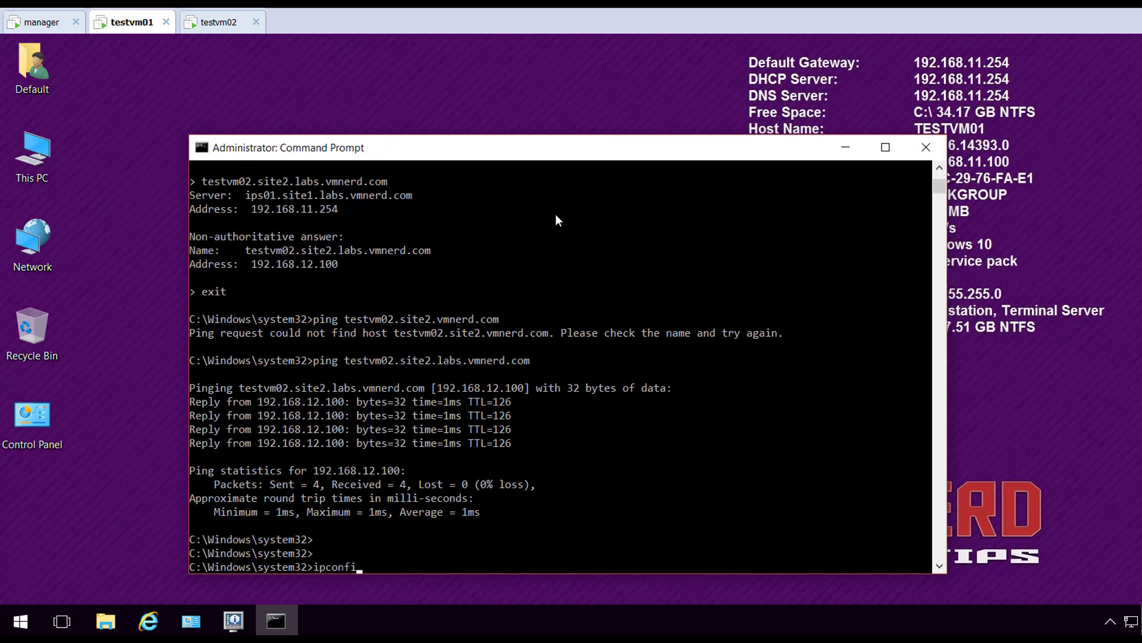
{"action": "type", "text": "g /flsud"}
{"action": "type", "text": "ushdns"}
{"action": "key", "text": "Return"}
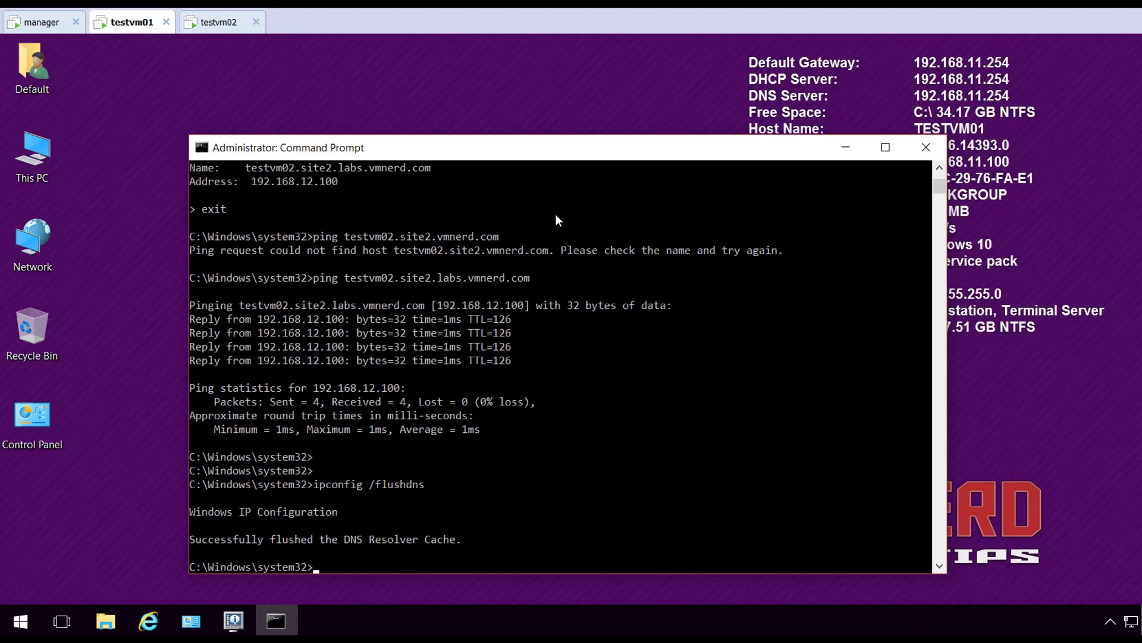
{"action": "type", "text": "ping testvm02"}
{"action": "key", "text": "Return"}
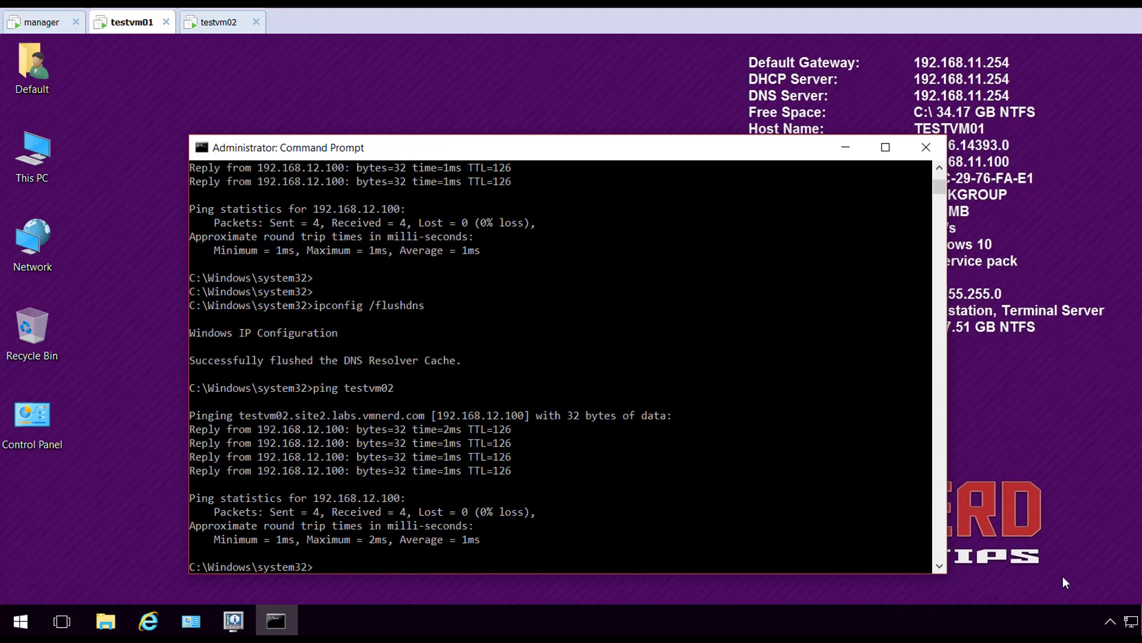
Reopen Ethernet0's advanced IPv4 DNS settings through Network and Sharing Center
{"action": "right_click", "coordinate": [1130, 621]}
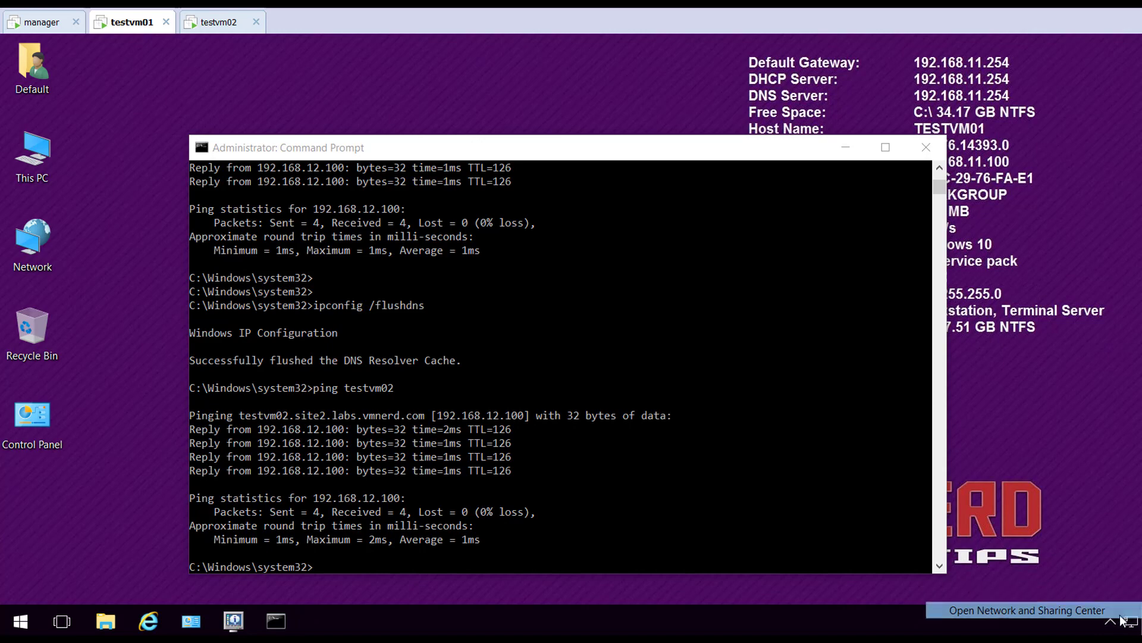
{"action": "left_click", "coordinate": [1046, 610]}
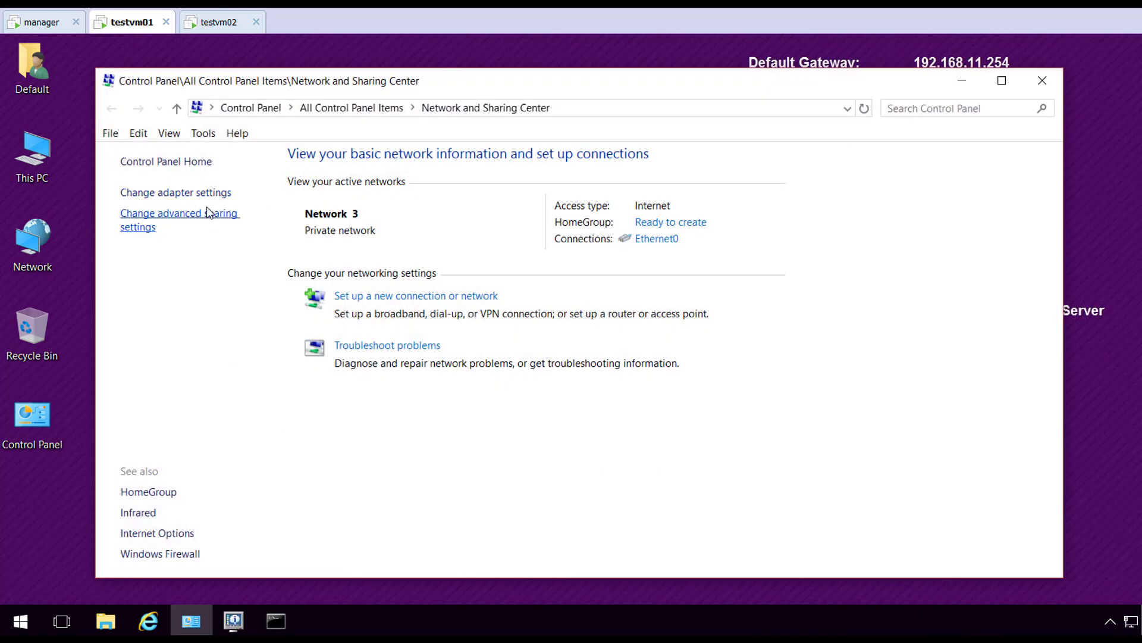
{"action": "left_click", "coordinate": [205, 193]}
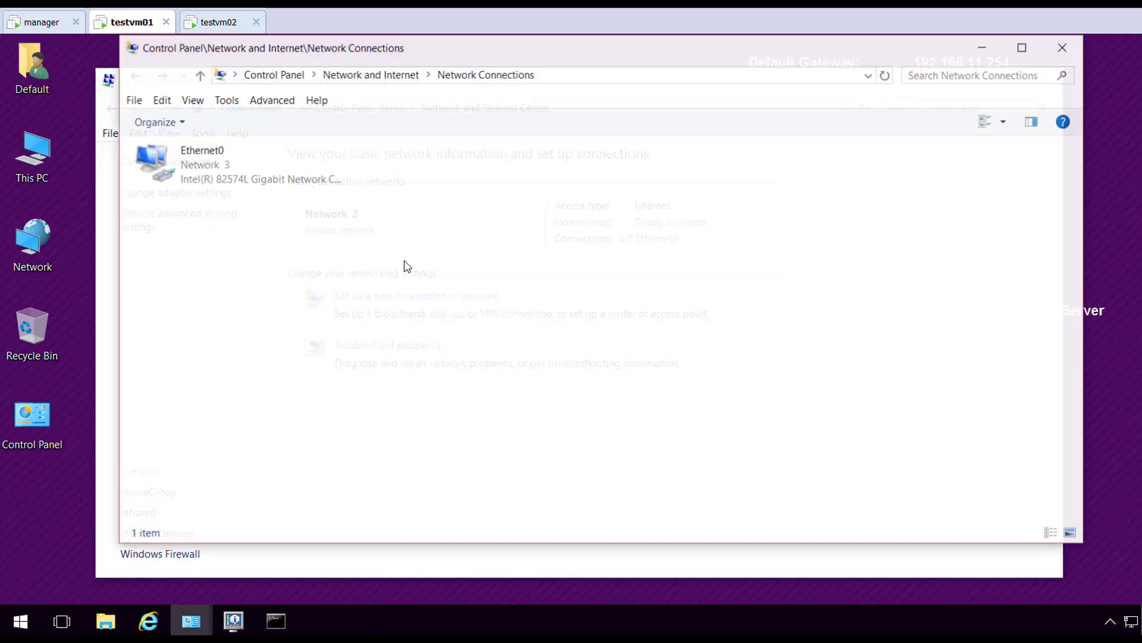
{"action": "right_click", "coordinate": [218, 187]}
{"action": "left_click", "coordinate": [306, 357]}
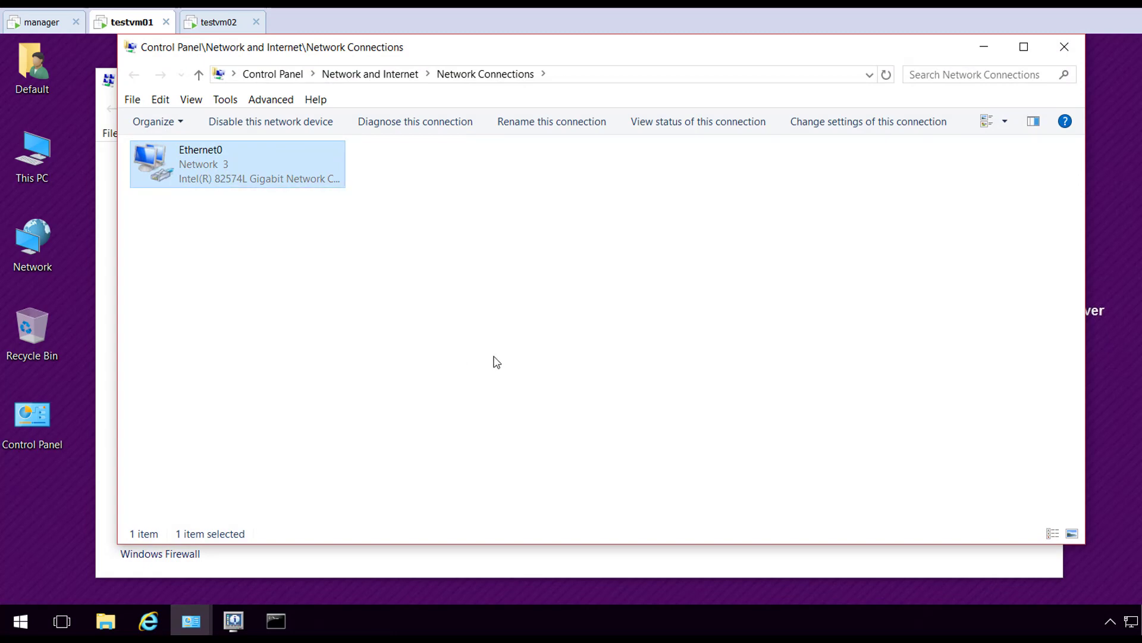
{"action": "scroll", "coordinate": [325, 331], "scroll_direction": "down", "scroll_amount": 1}
{"action": "scroll", "coordinate": [332, 327], "scroll_direction": "up", "scroll_amount": 1}
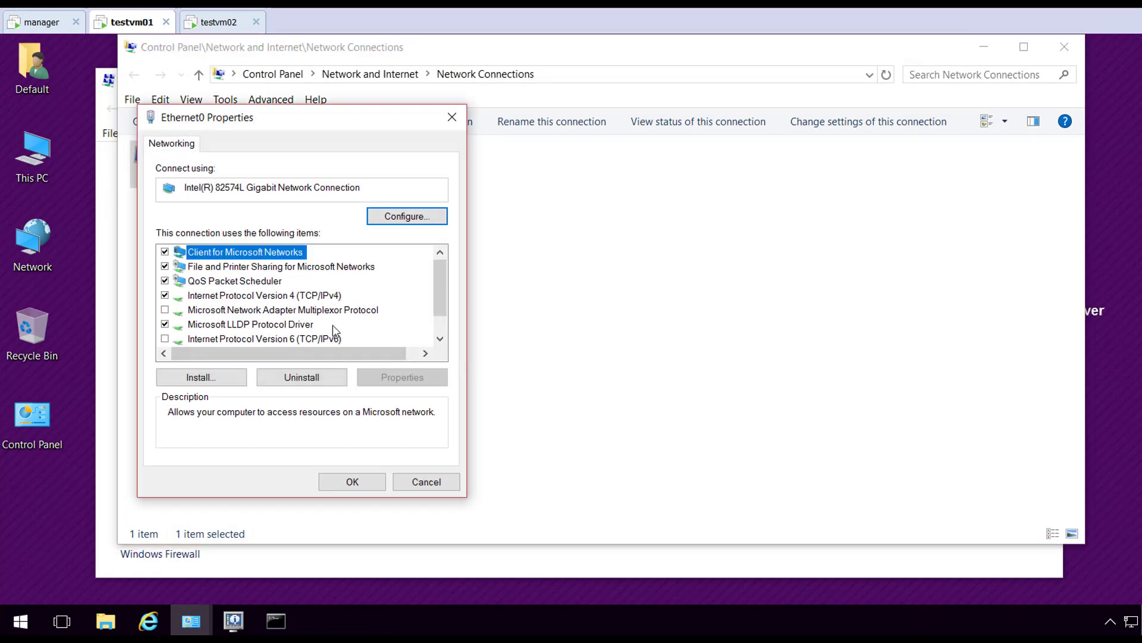
{"action": "double_click", "coordinate": [300, 297]}
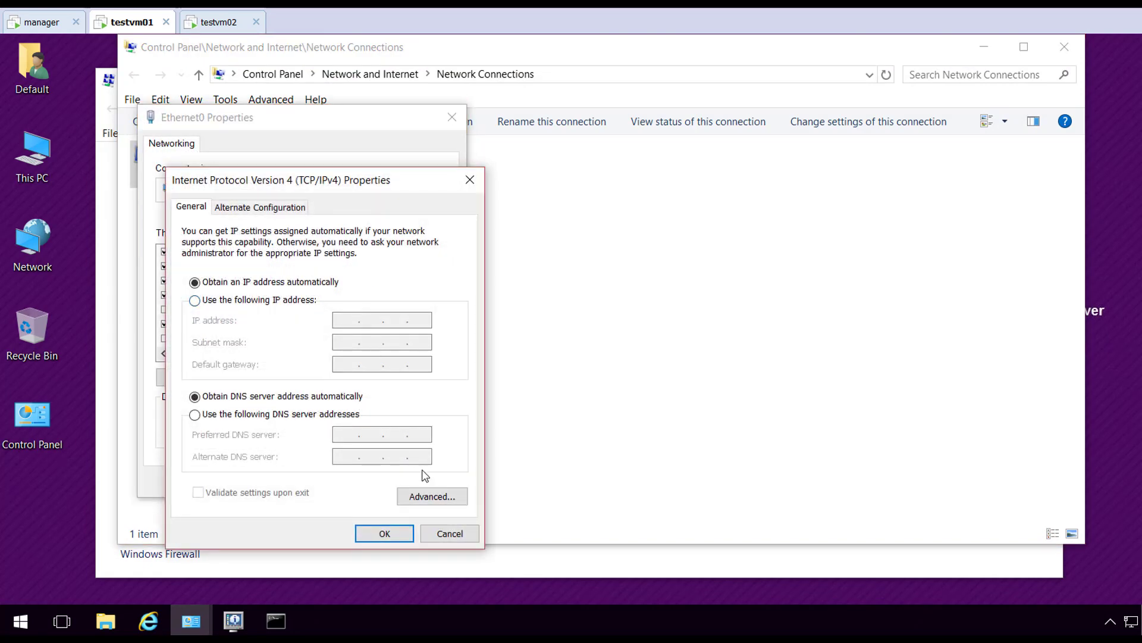
{"action": "left_click", "coordinate": [432, 496]}
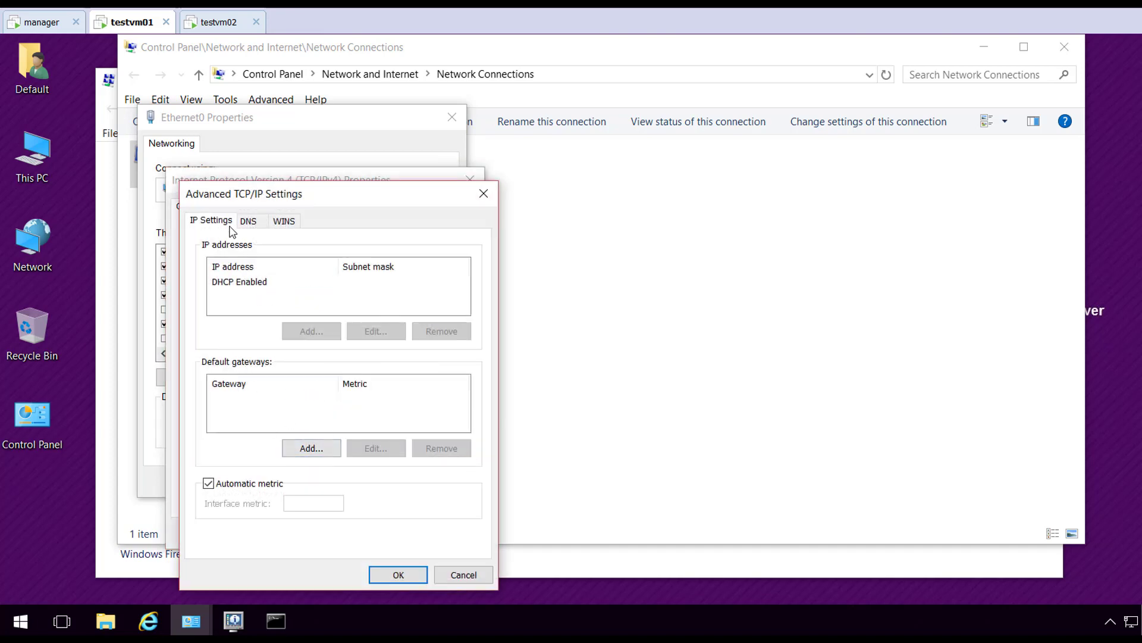
{"action": "left_click", "coordinate": [249, 221]}
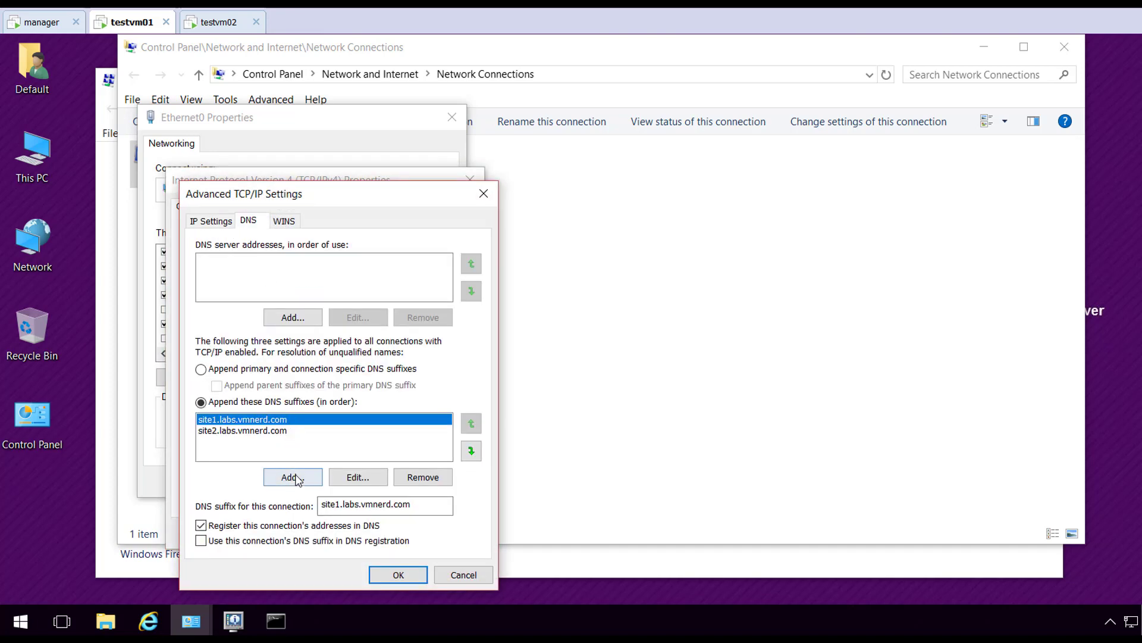
Add site3.labs.vmnerd.com after site2, confirm all dialogs, and close Network Connections
{"action": "left_click", "coordinate": [281, 437]}
{"action": "left_click", "coordinate": [289, 475]}
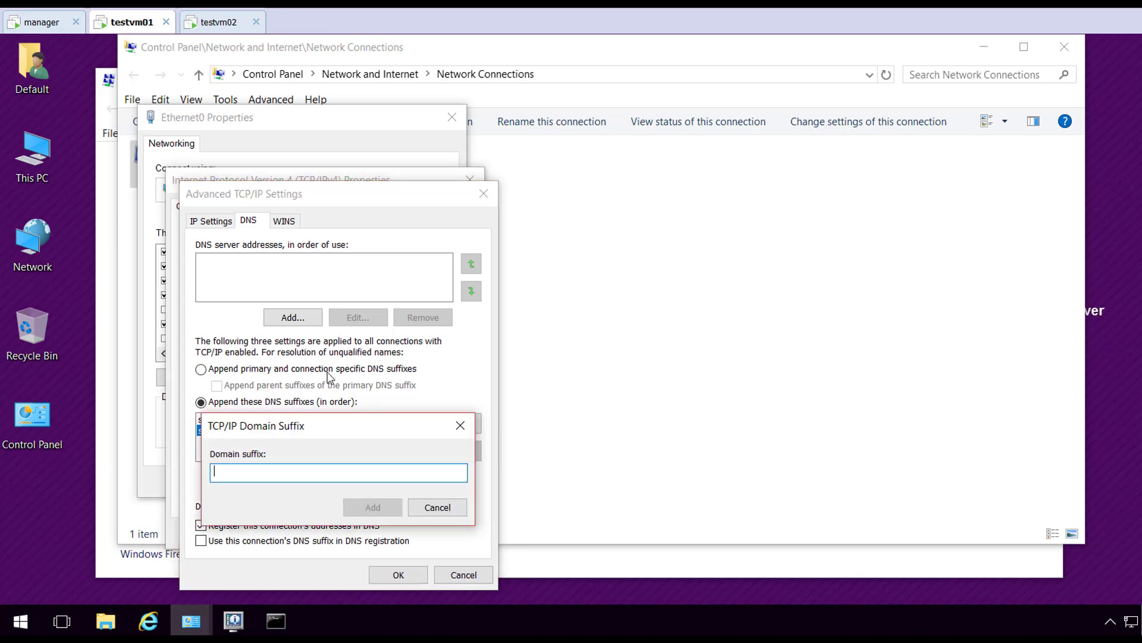
{"action": "type", "text": "site3.labs"}
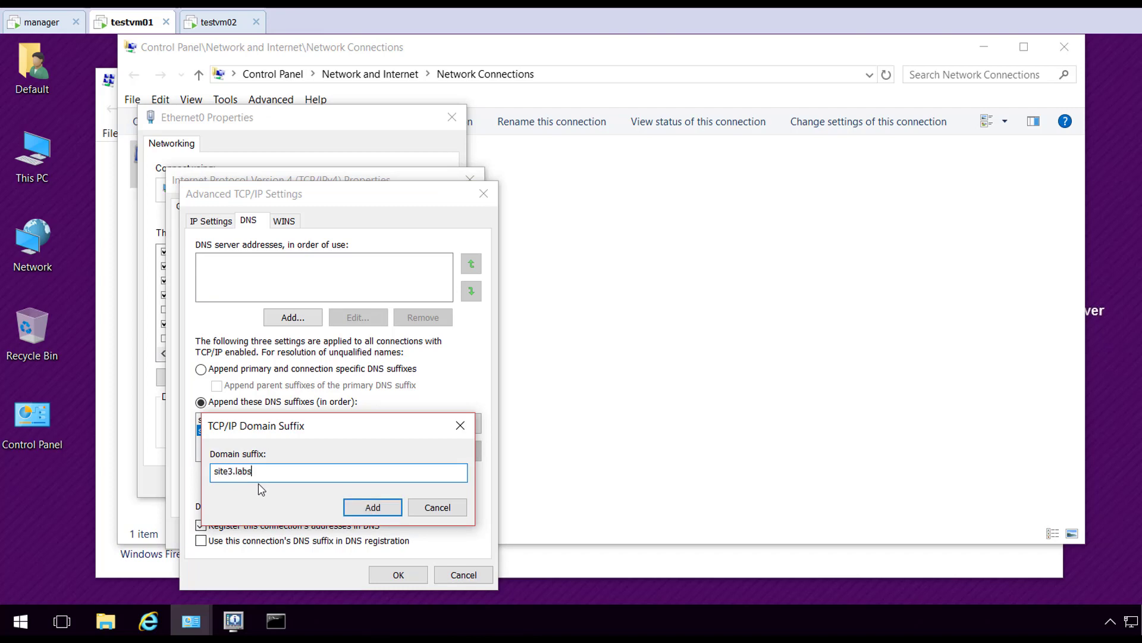
{"action": "type", "text": ".vmnerd.com"}
{"action": "left_click", "coordinate": [375, 510]}
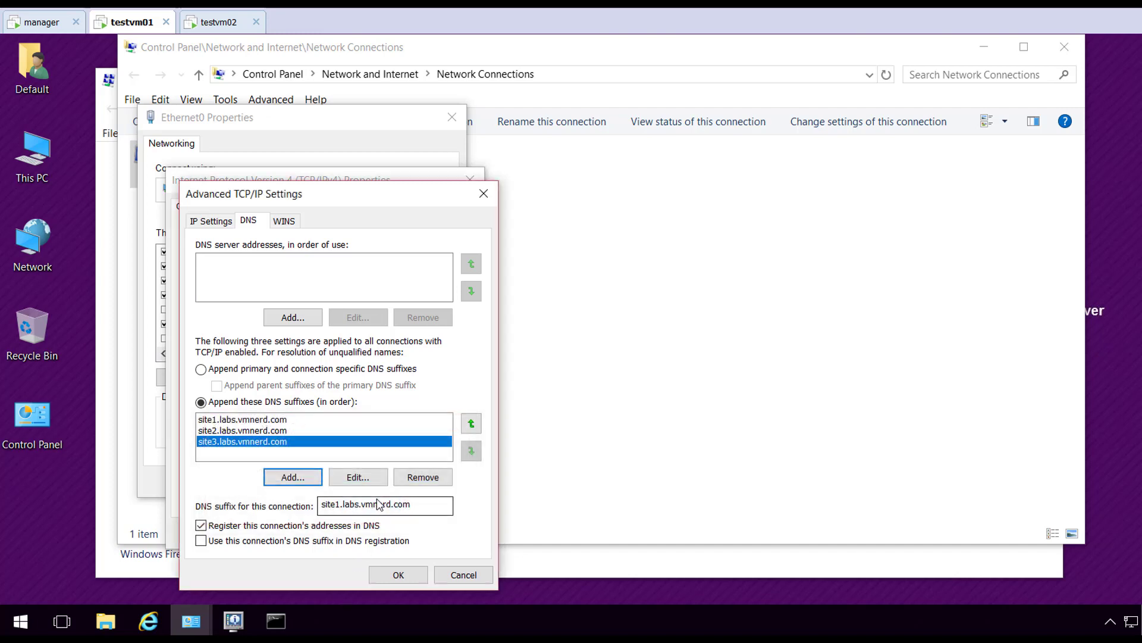
{"action": "left_click", "coordinate": [398, 583]}
{"action": "left_click", "coordinate": [386, 533]}
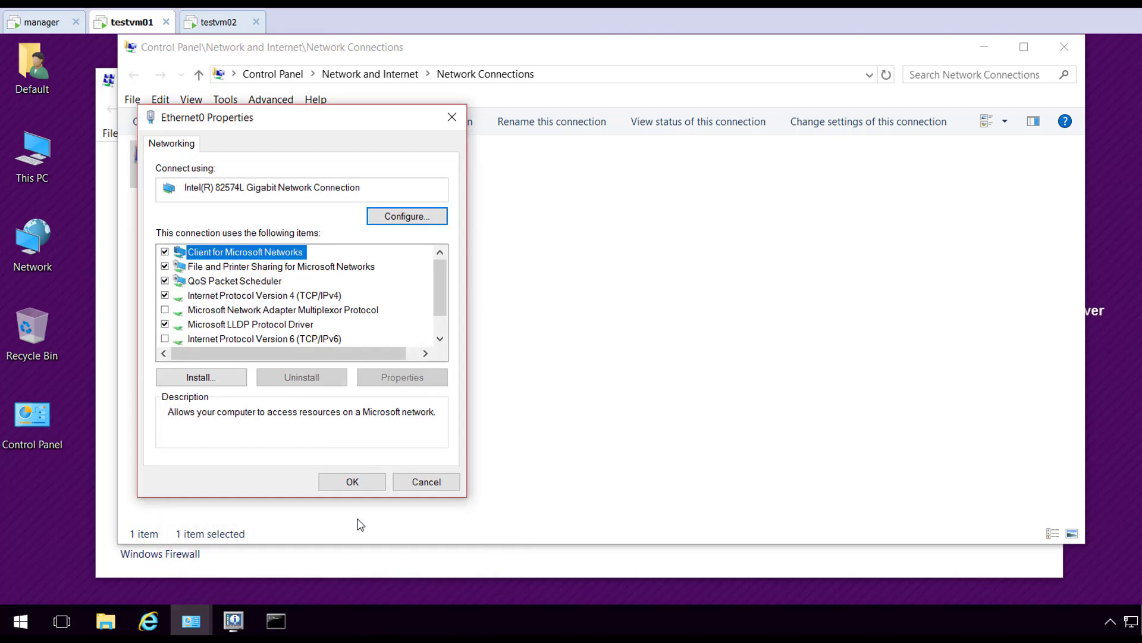
{"action": "left_click", "coordinate": [353, 483]}
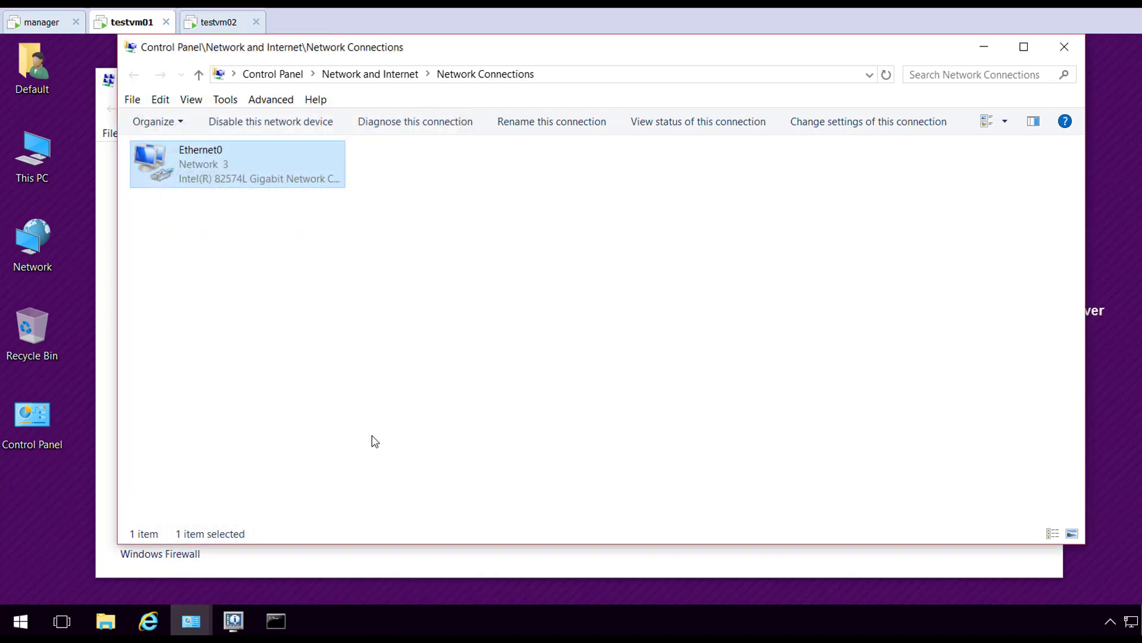
{"action": "left_click", "coordinate": [1065, 47]}
Close Network and Sharing Center and switch over to the manager machine
{"action": "left_click", "coordinate": [1041, 79]}
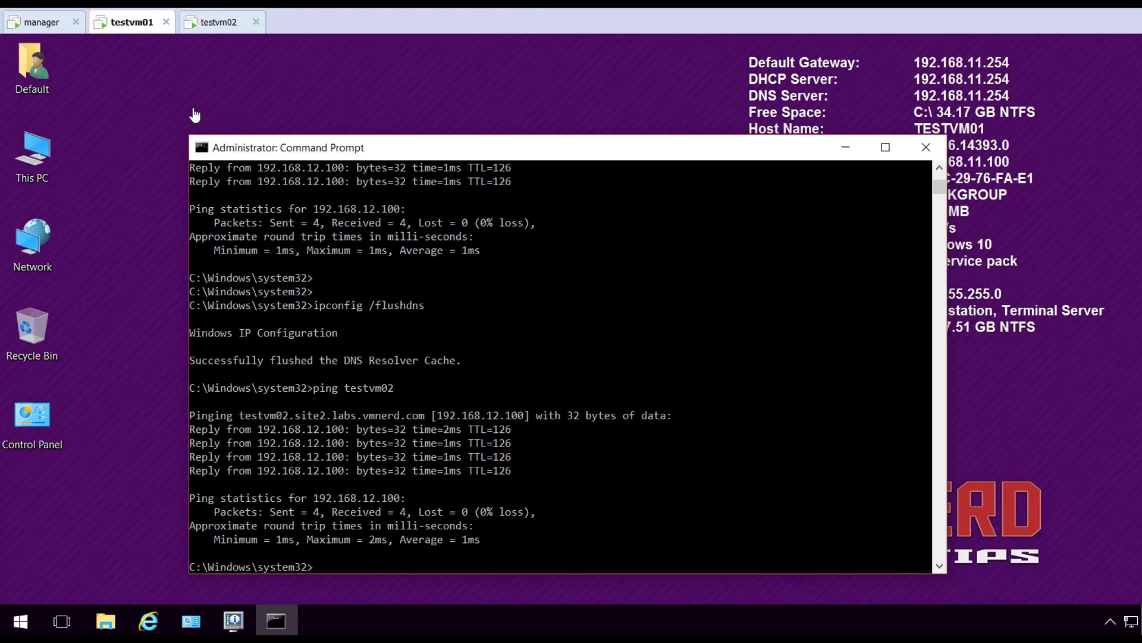
{"action": "left_click", "coordinate": [42, 26]}
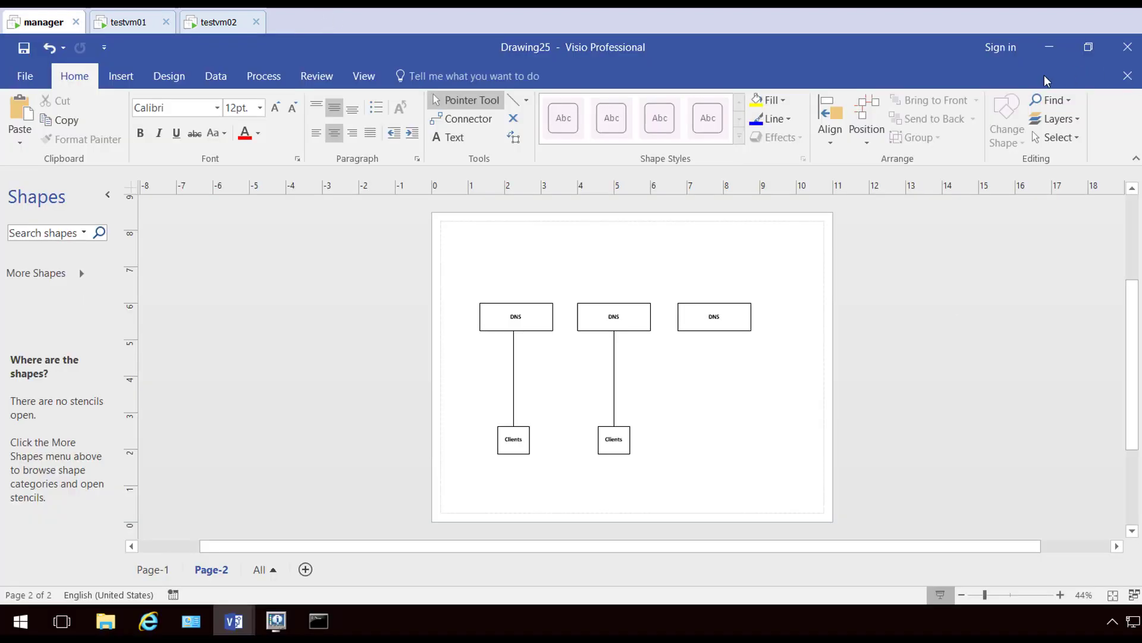
Minimize the Visio diagram to reveal ips01's pfSense DNS Resolver page in Internet Explorer
{"action": "left_click", "coordinate": [1050, 47]}
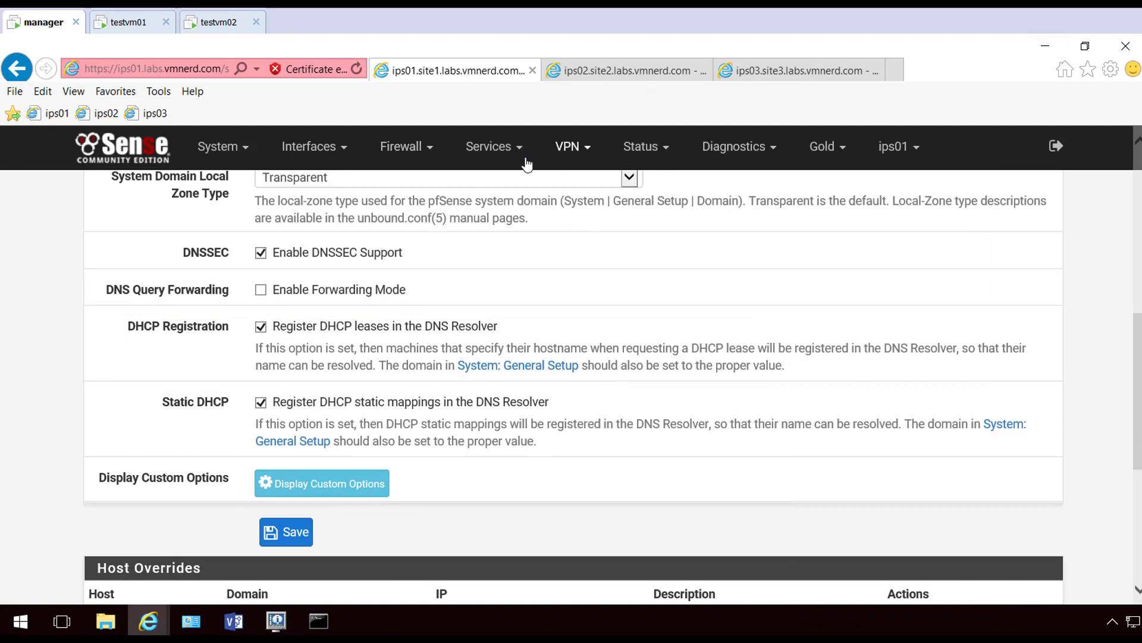
{"action": "left_click", "coordinate": [402, 148]}
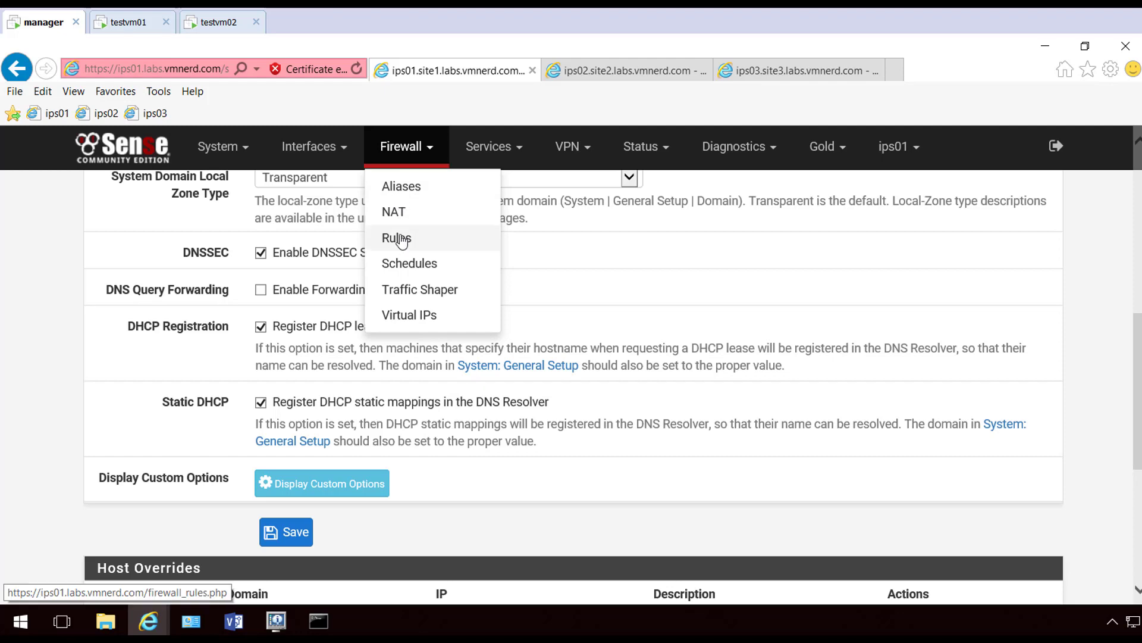
{"action": "left_click", "coordinate": [404, 213]}
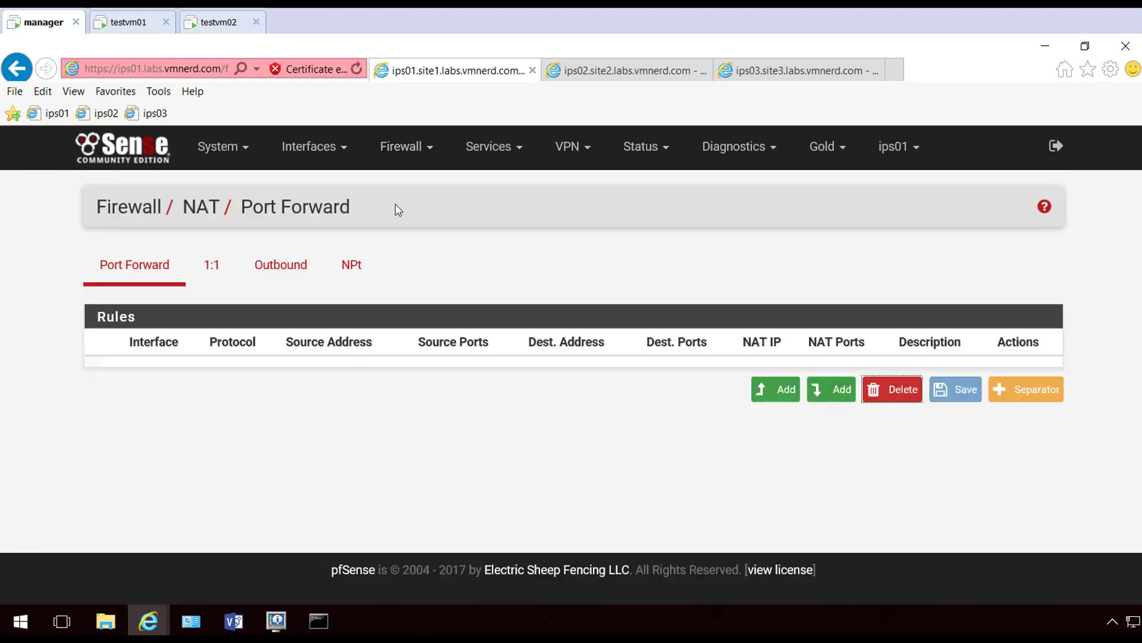
{"action": "left_click", "coordinate": [288, 266]}
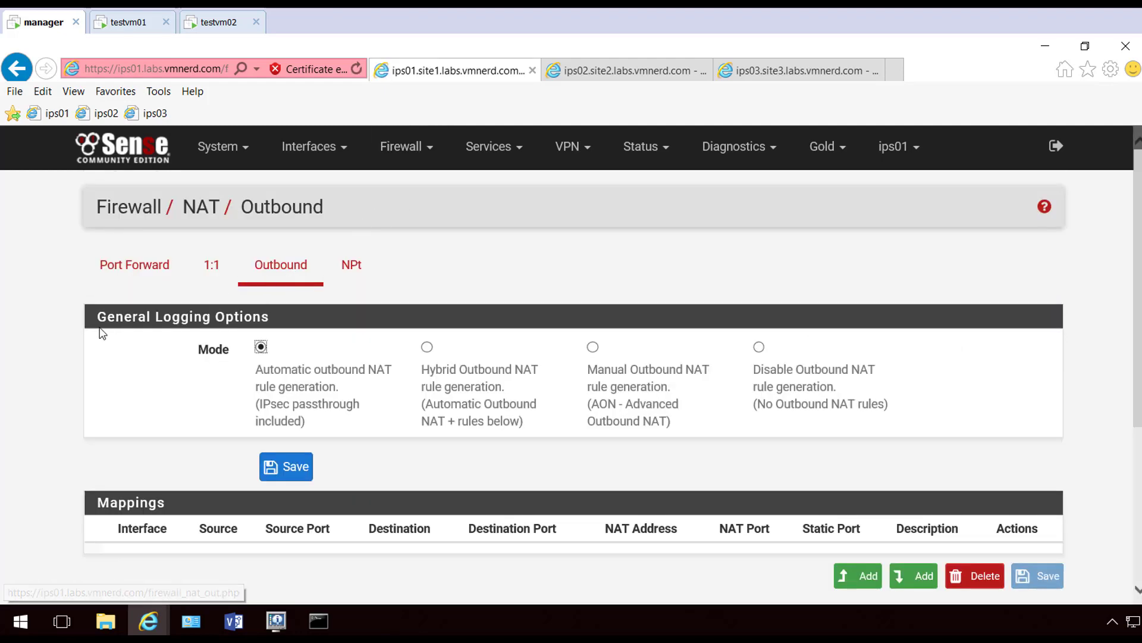
{"action": "scroll", "coordinate": [103, 333], "scroll_direction": "down", "scroll_amount": 5}
{"action": "scroll", "coordinate": [97, 329], "scroll_direction": "up", "scroll_amount": 2}
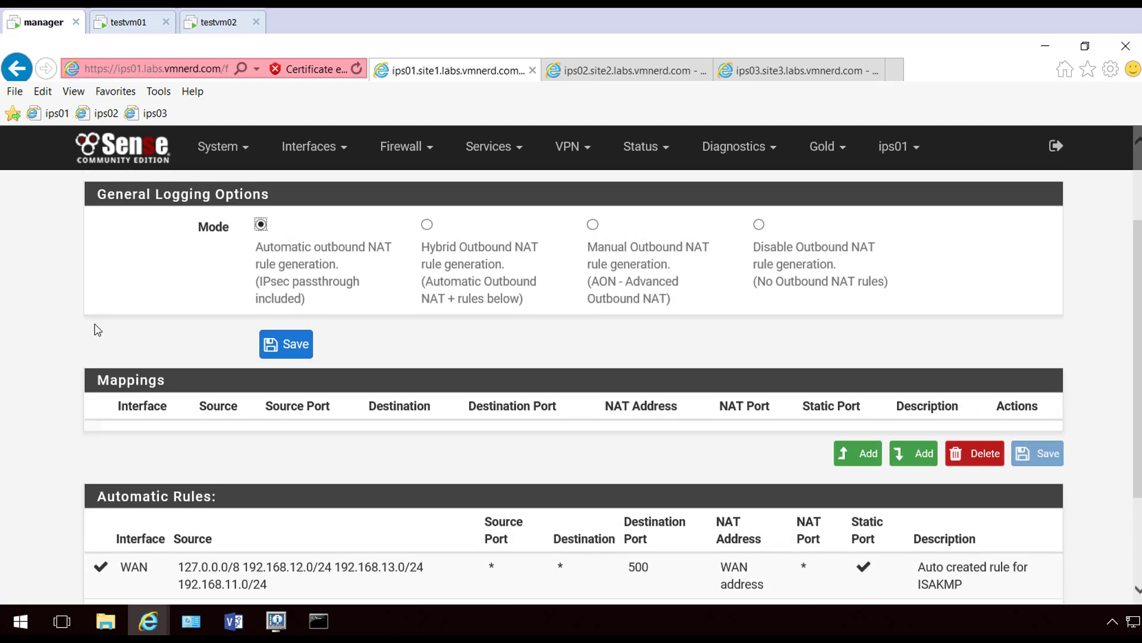
{"action": "scroll", "coordinate": [97, 329], "scroll_direction": "down", "scroll_amount": 2}
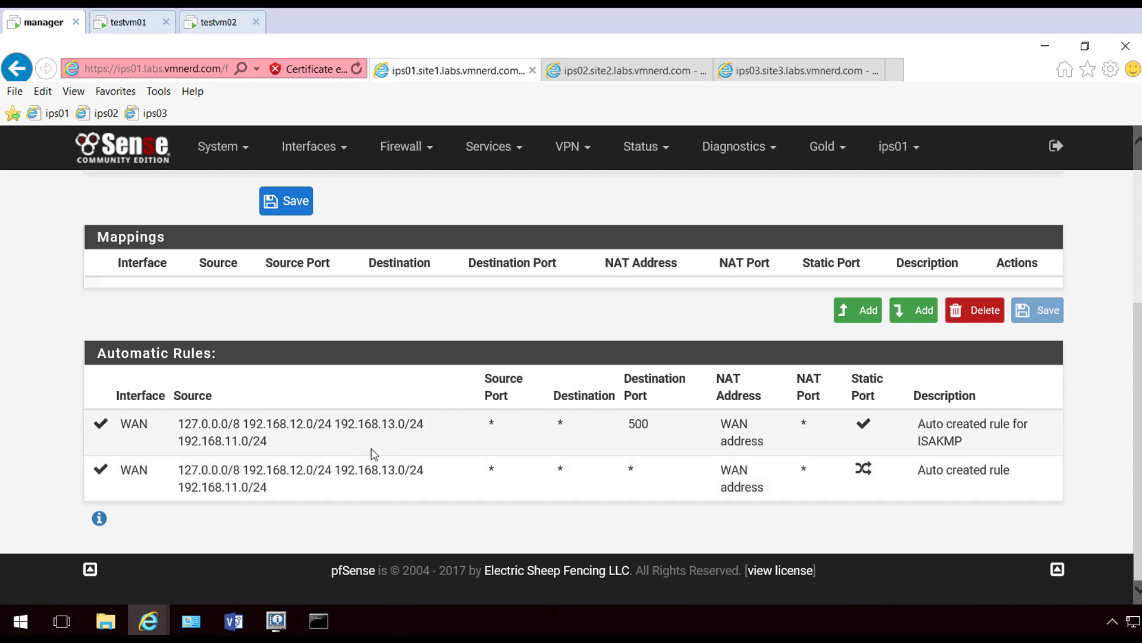
{"action": "scroll", "coordinate": [387, 451], "scroll_direction": "up", "scroll_amount": 2}
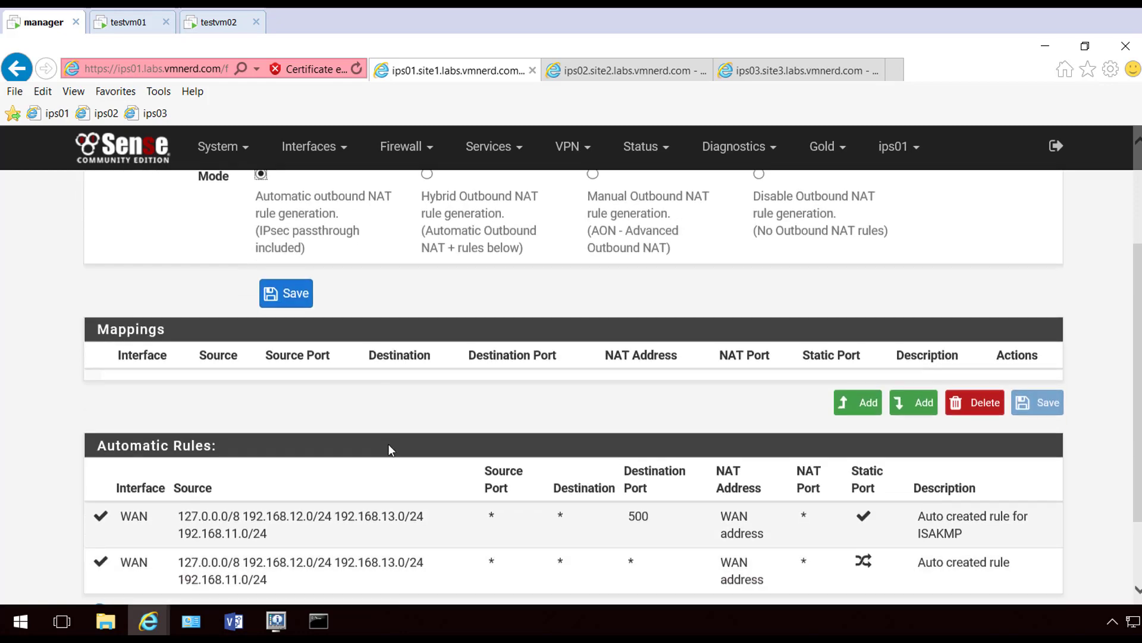
{"action": "scroll", "coordinate": [471, 459], "scroll_direction": "up", "scroll_amount": 4}
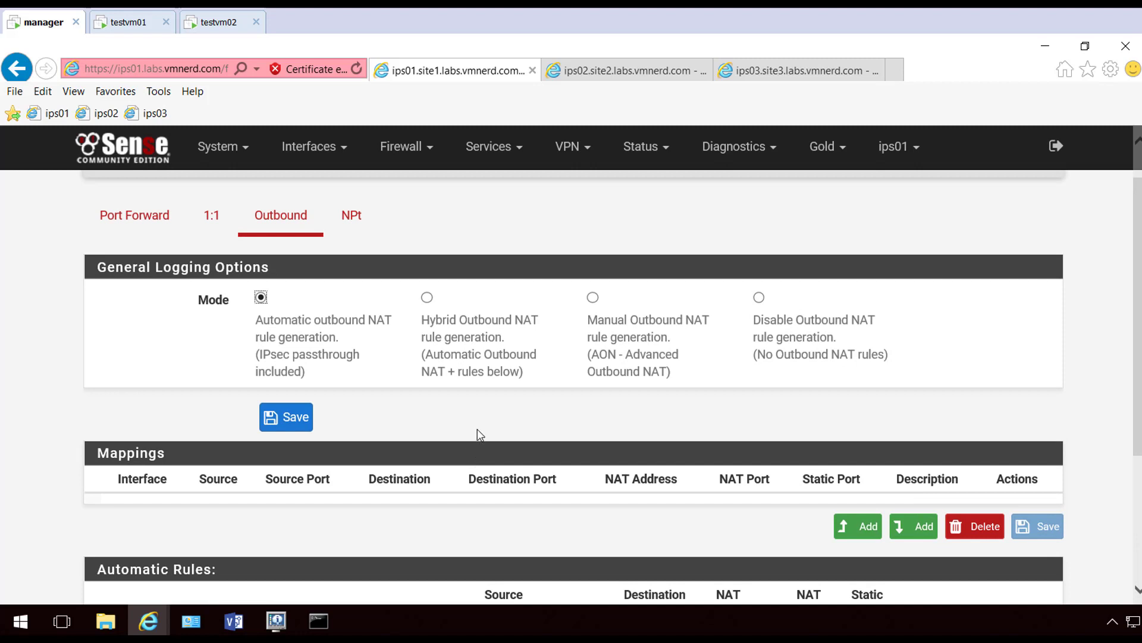
{"action": "scroll", "coordinate": [509, 260], "scroll_direction": "up", "scroll_amount": 2}
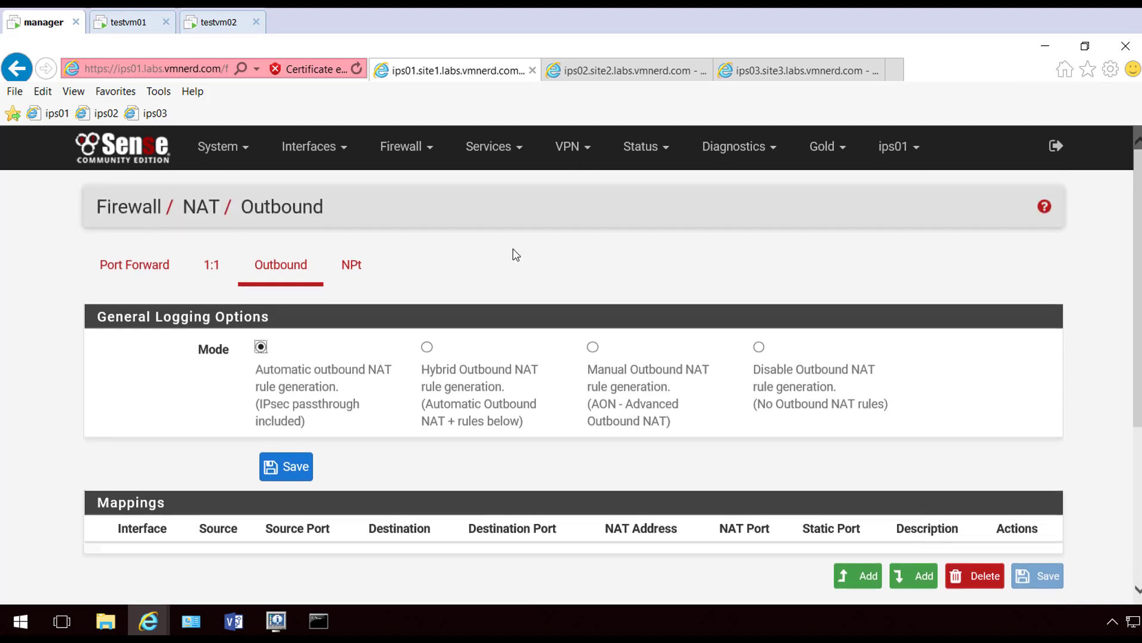
Move to testvm02, minimize its nslookup Command Prompt, and launch Internet Explorer
{"action": "left_click", "coordinate": [636, 70]}
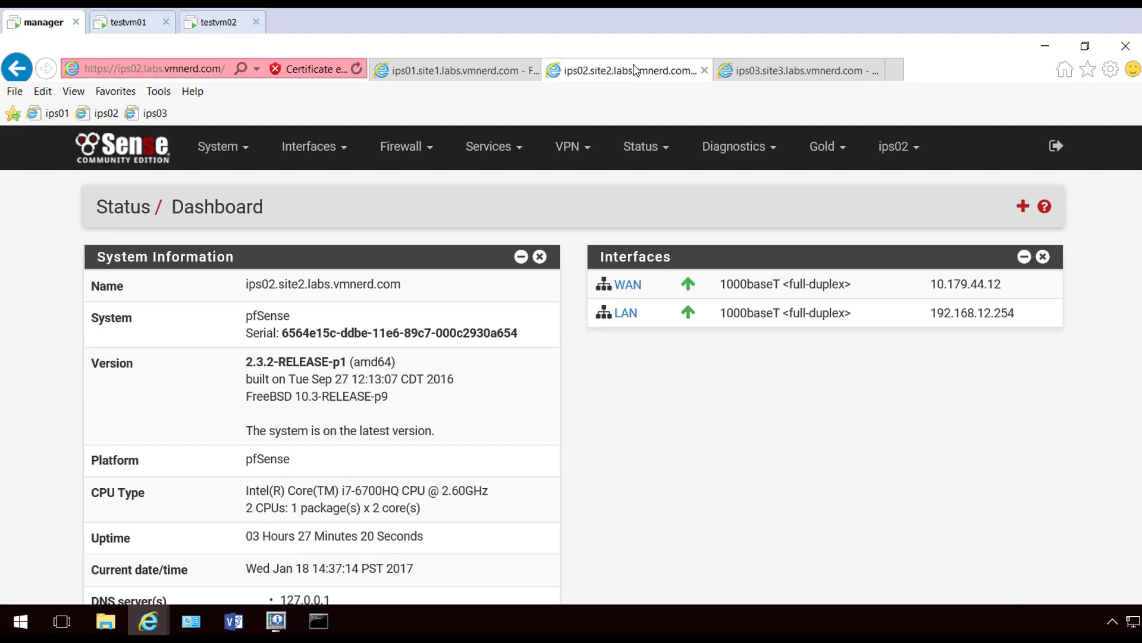
{"action": "left_click", "coordinate": [214, 24]}
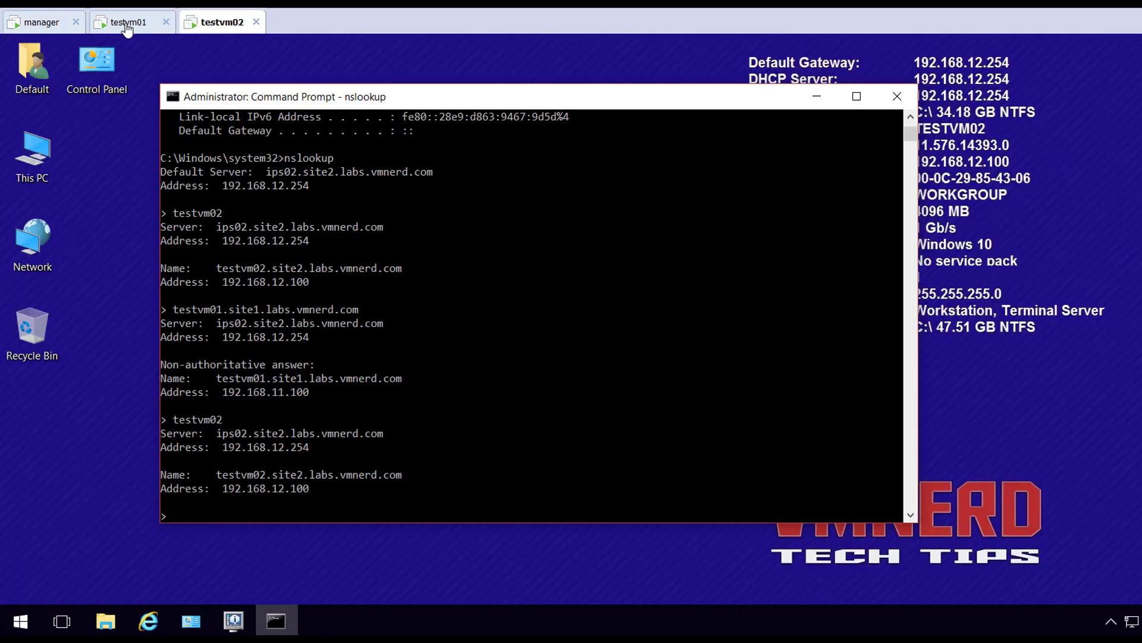
{"action": "left_click", "coordinate": [817, 100]}
{"action": "left_click", "coordinate": [148, 621]}
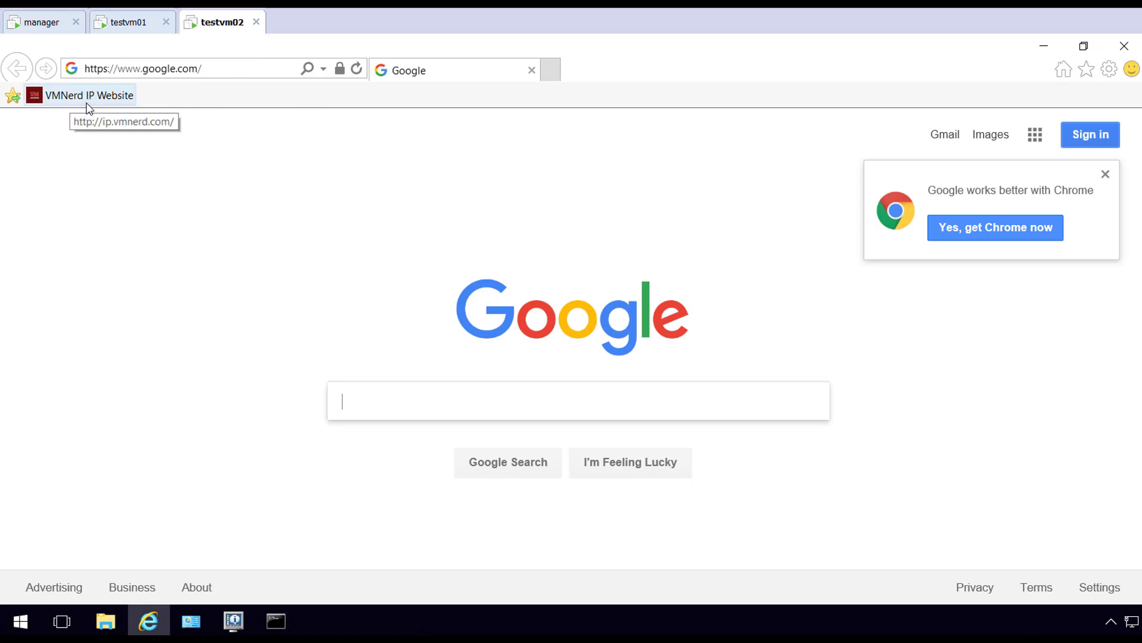
Load the VMNerd IP website, note the public address 10.179.44.12, then minimize the browser
{"action": "left_click", "coordinate": [88, 101]}
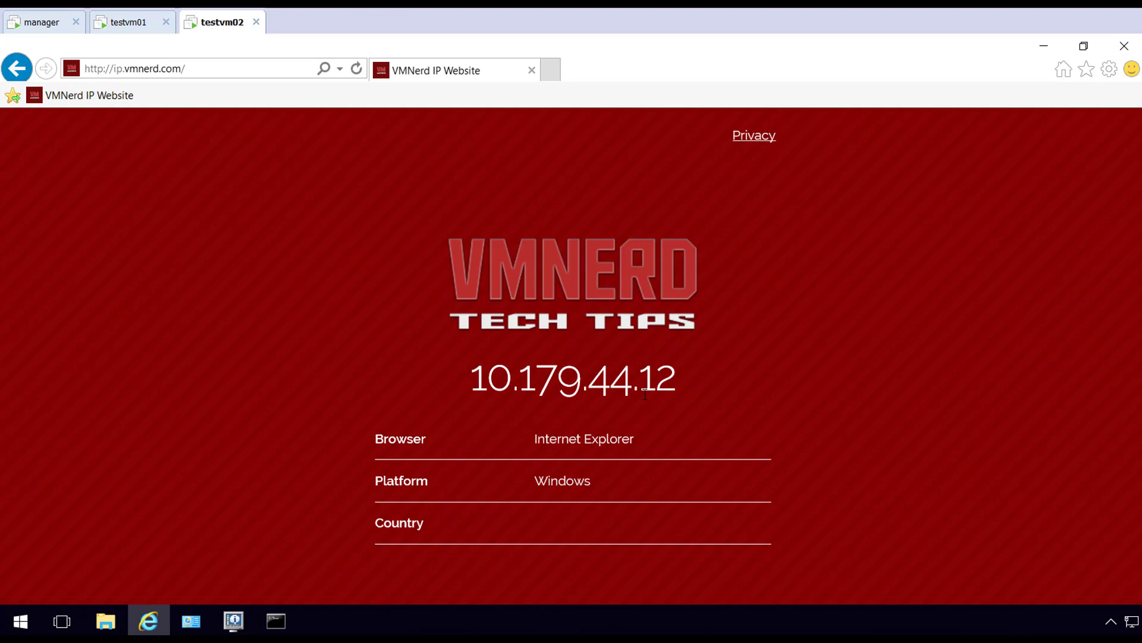
{"action": "mouse_move", "coordinate": [676, 386]}
{"action": "left_mouse_down"}
{"action": "mouse_move", "coordinate": [486, 393]}
{"action": "mouse_move", "coordinate": [679, 393]}
{"action": "left_mouse_up"}
{"action": "left_click", "coordinate": [442, 402]}
{"action": "left_click", "coordinate": [681, 393]}
{"action": "left_click", "coordinate": [1048, 47]}
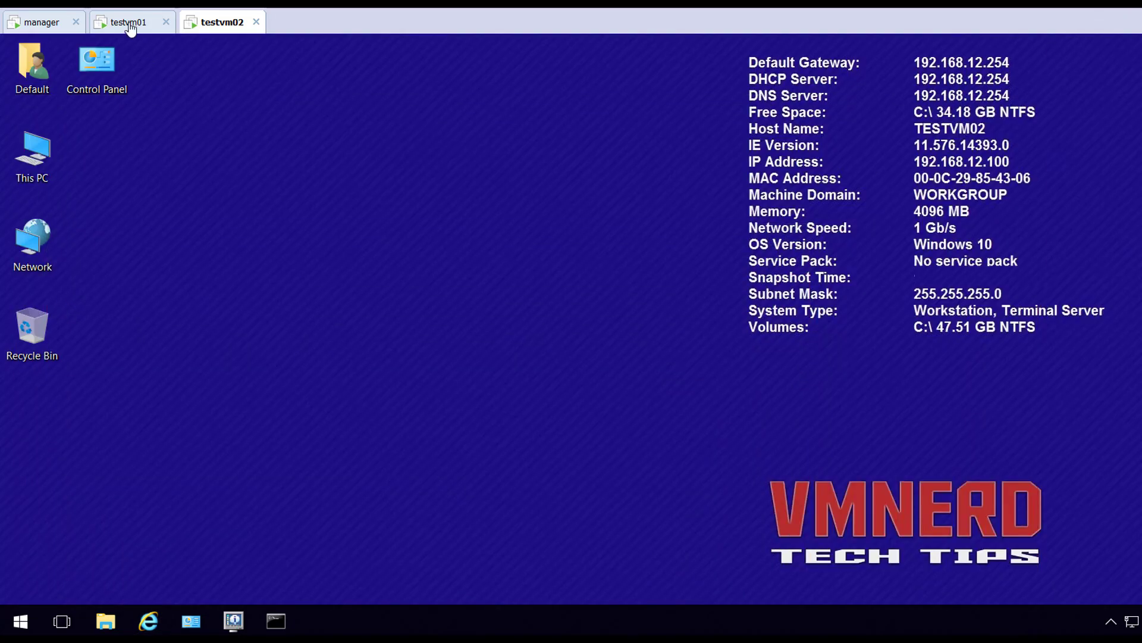
On ips02, show the Phase 2 entries of the IPsec tunnel to 10.179.44.11
{"action": "left_click", "coordinate": [49, 24]}
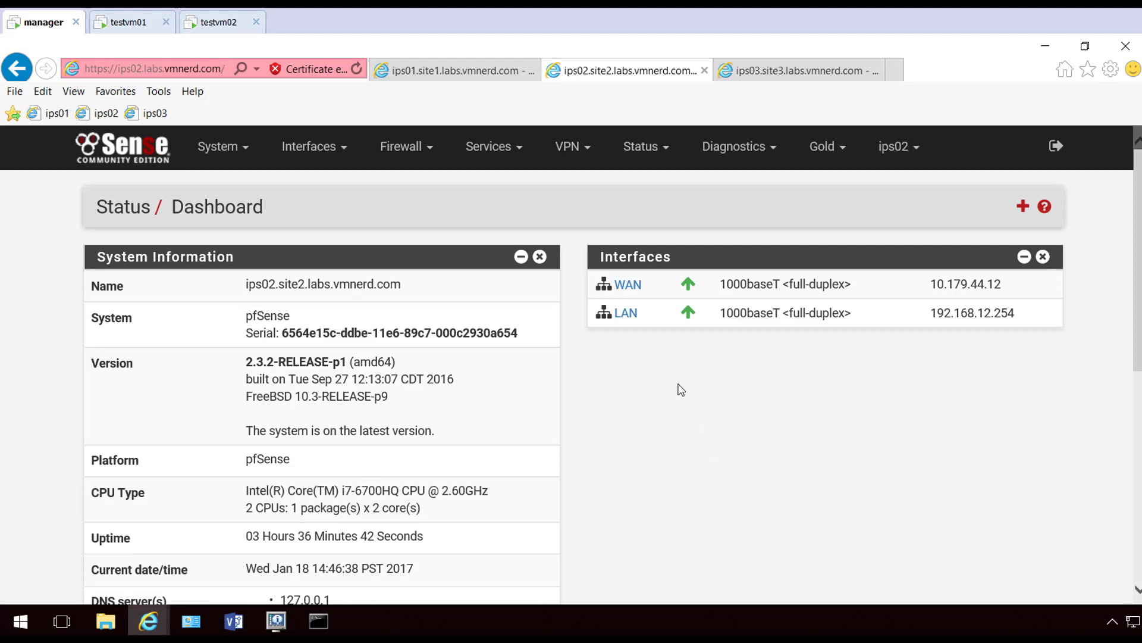
{"action": "left_click", "coordinate": [590, 157]}
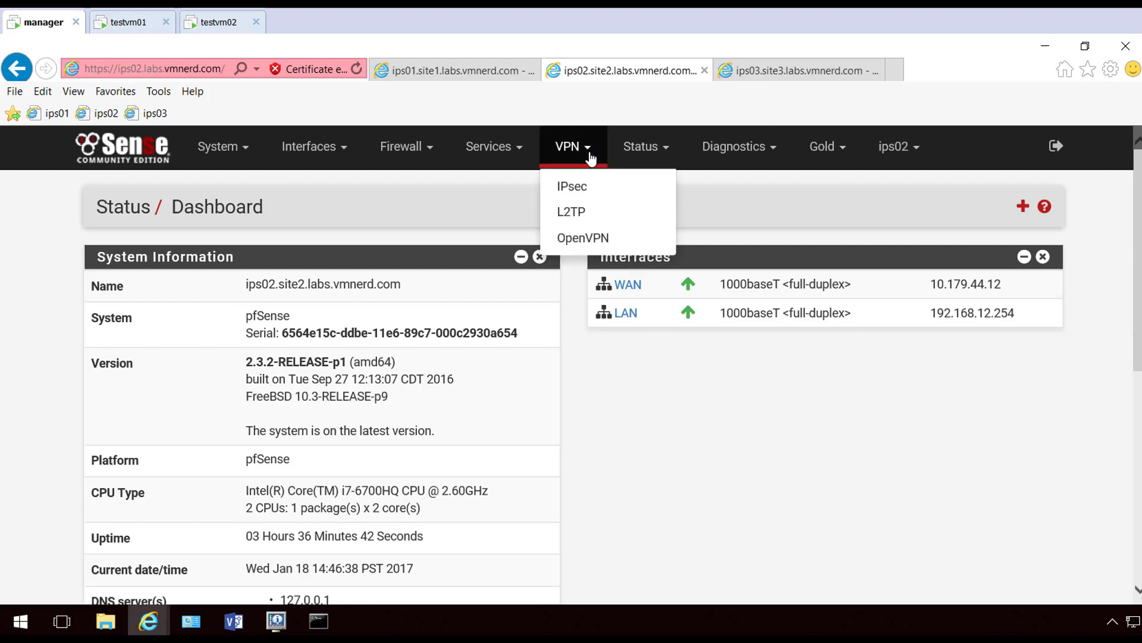
{"action": "left_click", "coordinate": [573, 186]}
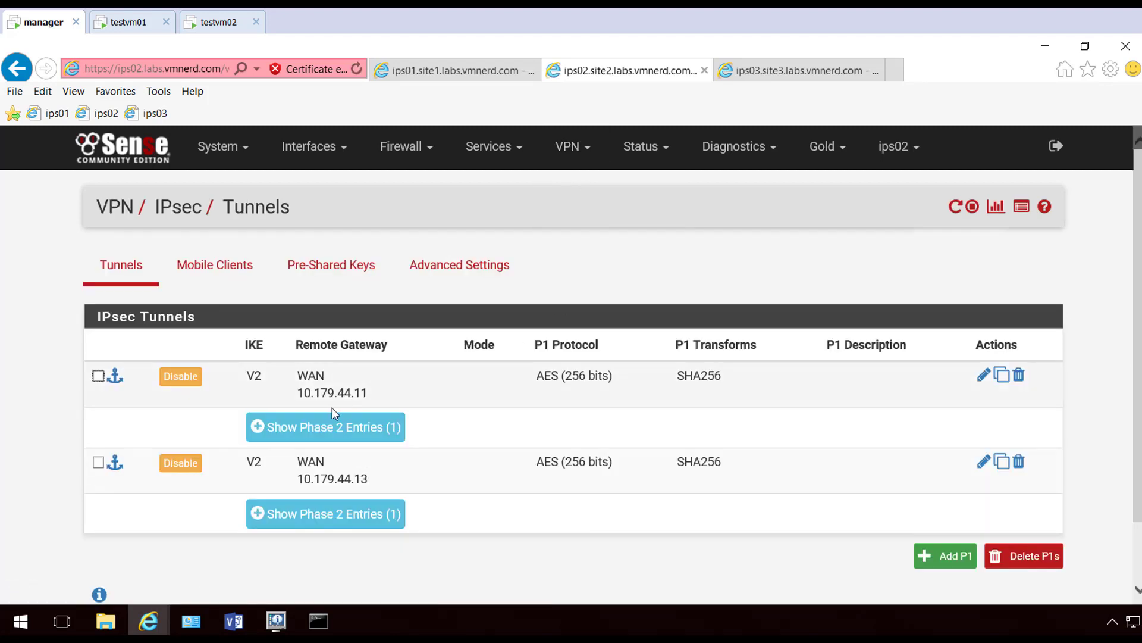
{"action": "left_click", "coordinate": [385, 438]}
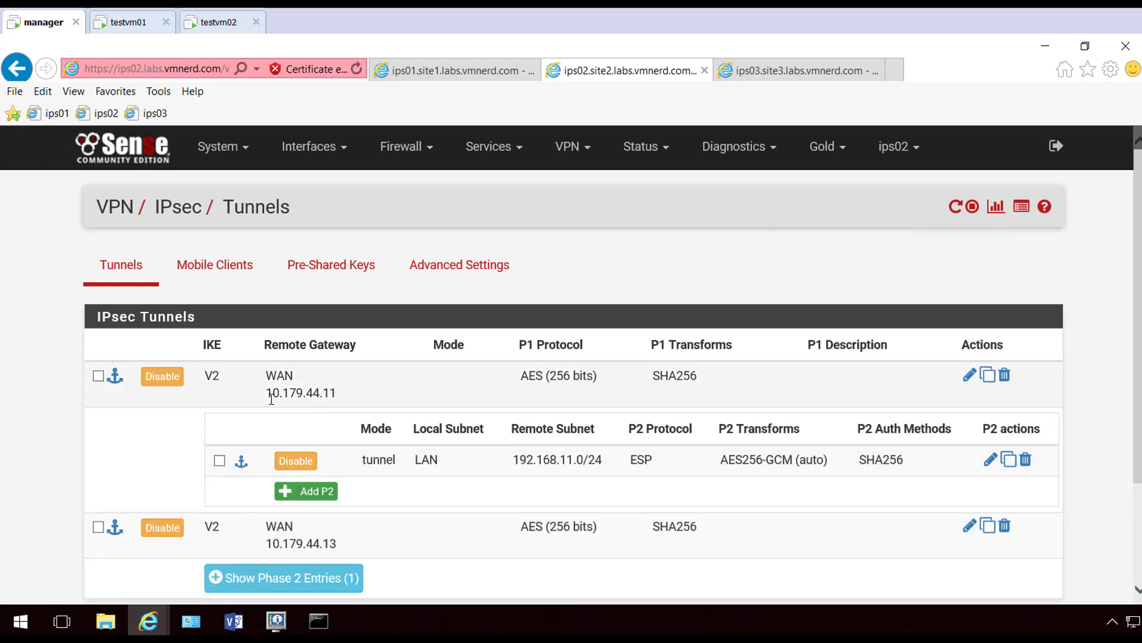
{"action": "left_click_drag", "start_coordinate": [271, 396], "coordinate": [342, 402]}
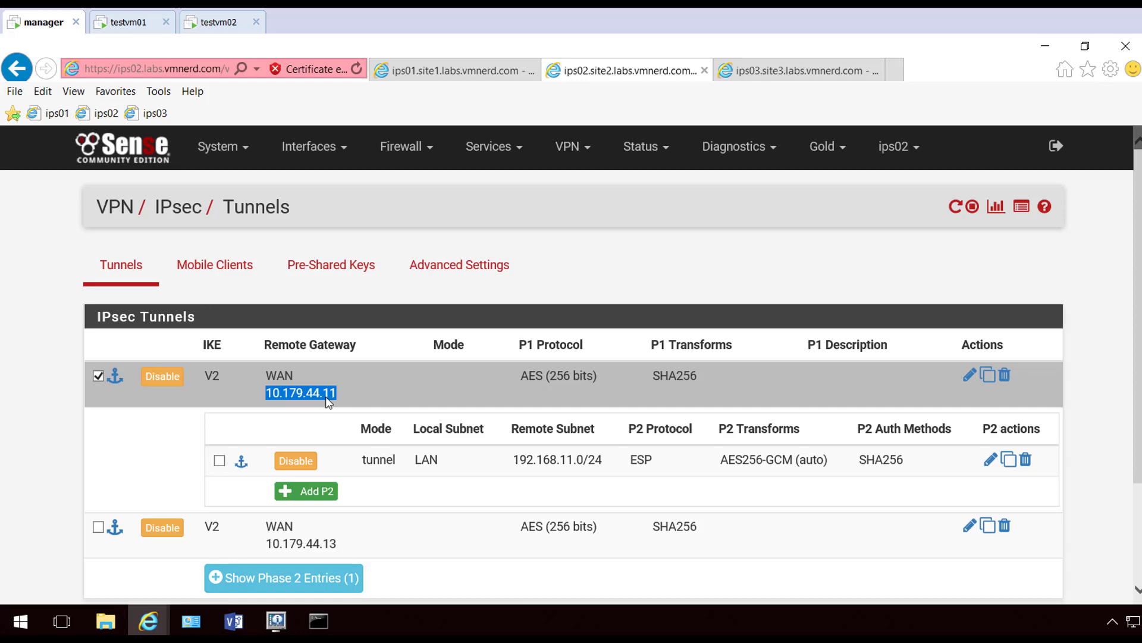
{"action": "left_click", "coordinate": [937, 266]}
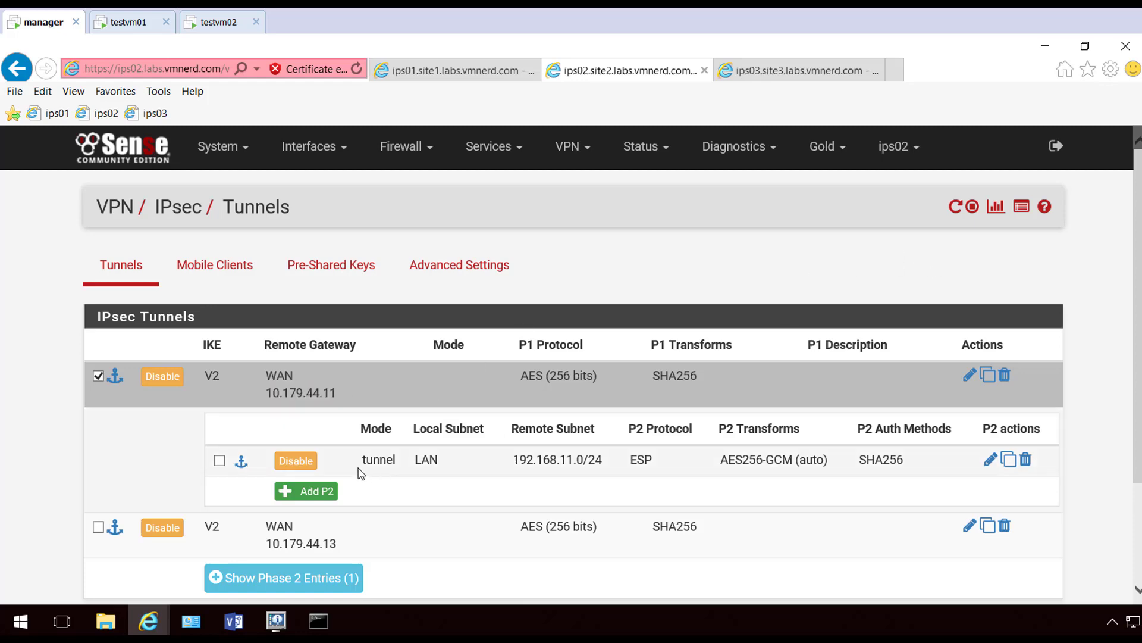
Set the first tunnel's Phase 2 Remote Network to 0.0.0.0/0
{"action": "left_click", "coordinate": [989, 462]}
{"action": "scroll", "coordinate": [785, 352], "scroll_direction": "down", "scroll_amount": 3}
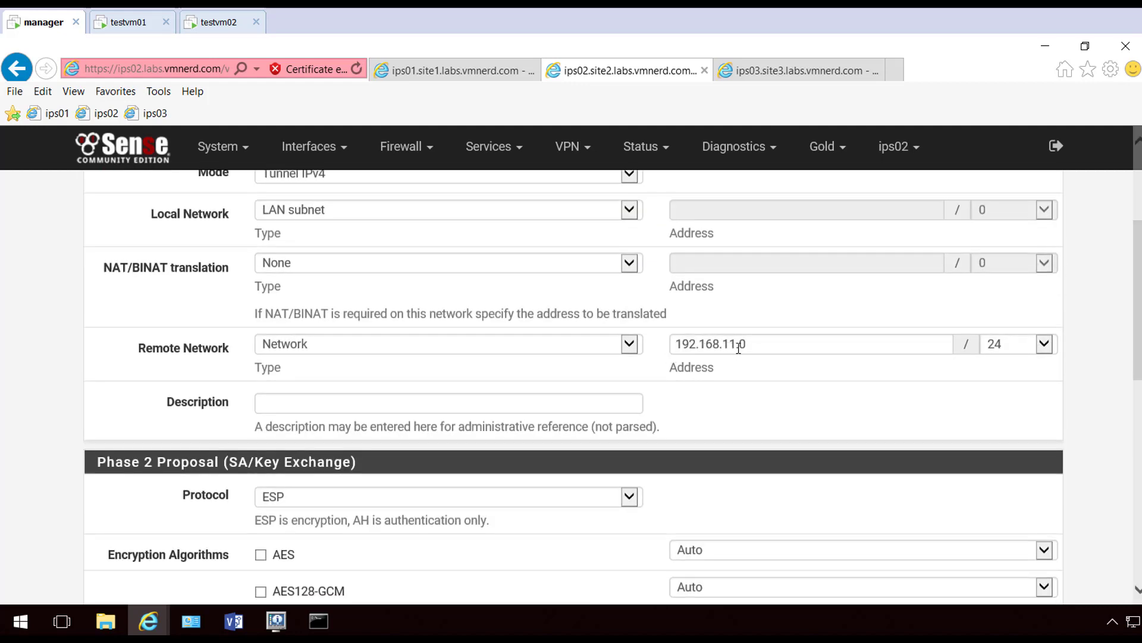
{"action": "triple_click", "coordinate": [757, 346]}
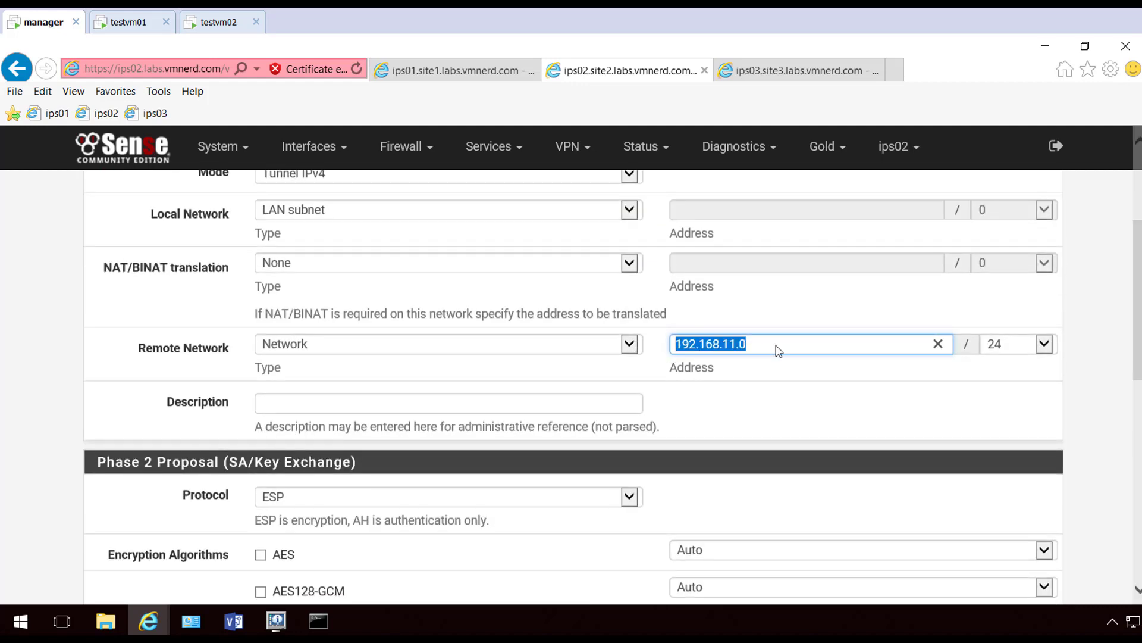
{"action": "type", "text": "0.0.0"}
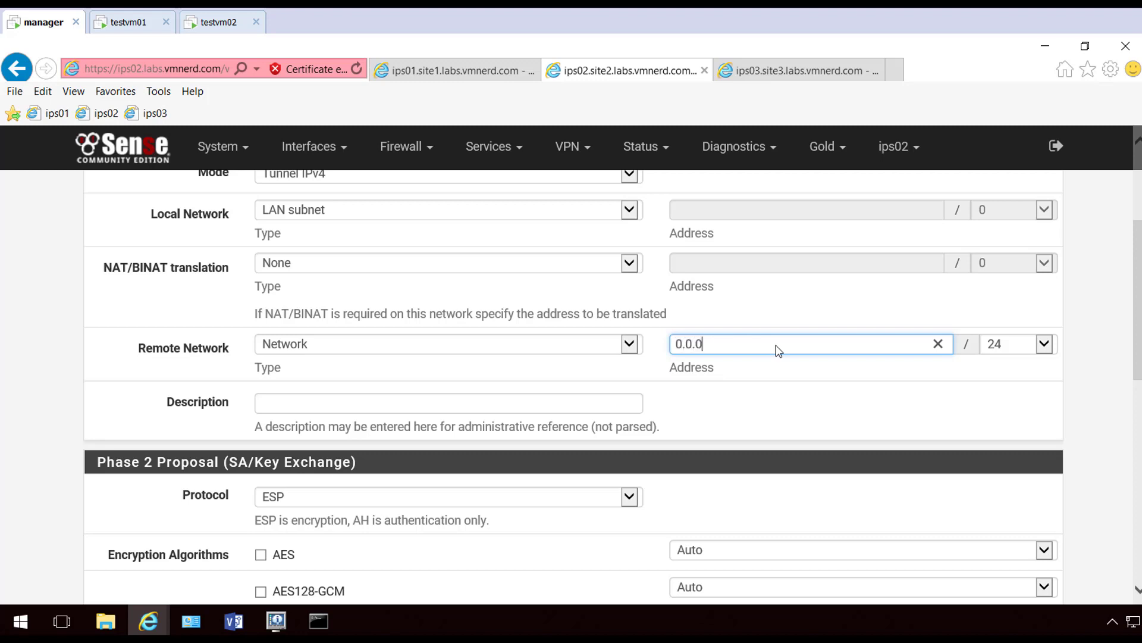
{"action": "type", "text": ".0"}
{"action": "left_click", "coordinate": [1046, 342]}
{"action": "scroll", "coordinate": [1029, 381], "scroll_direction": "down", "scroll_amount": 1}
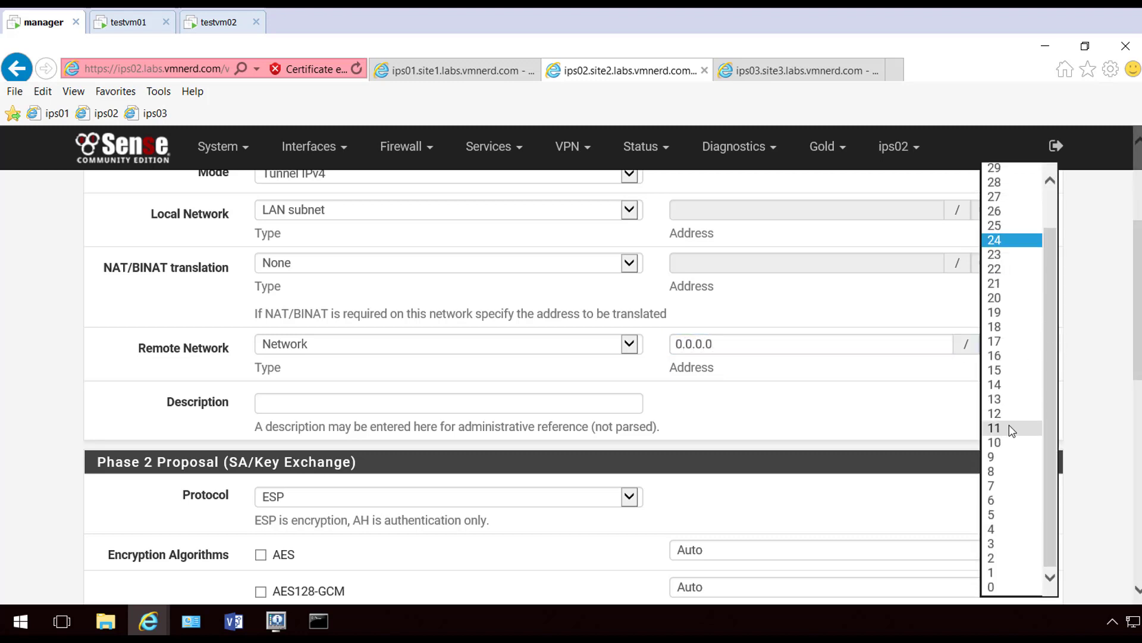
{"action": "left_click", "coordinate": [1006, 589]}
{"action": "scroll", "coordinate": [1102, 399], "scroll_direction": "down", "scroll_amount": 8}
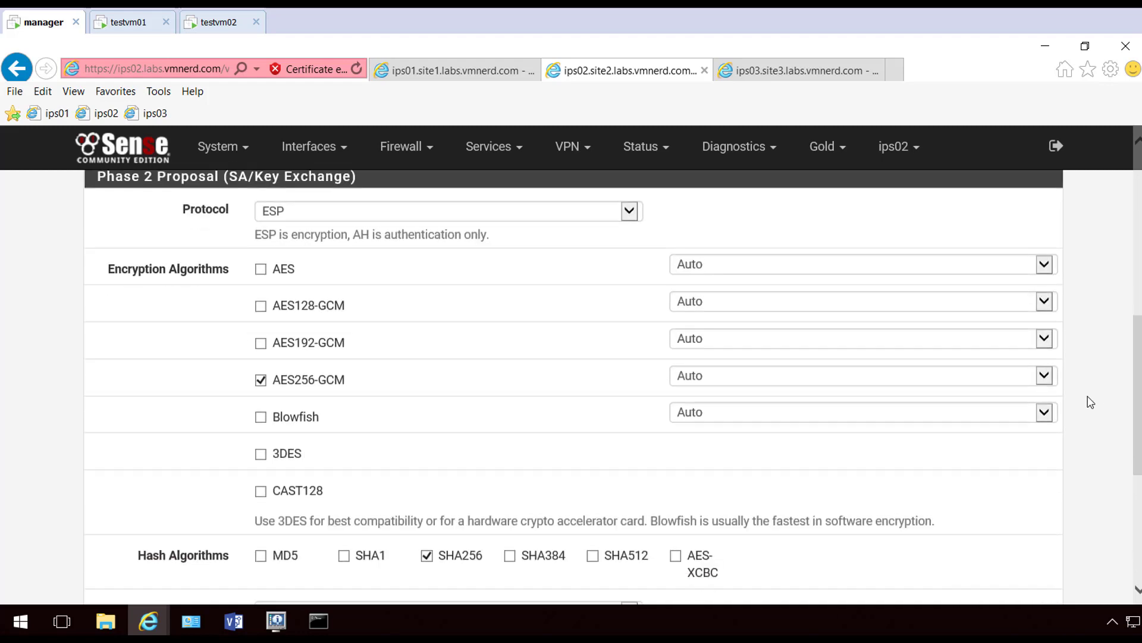
{"action": "scroll", "coordinate": [1089, 405], "scroll_direction": "down", "scroll_amount": 2}
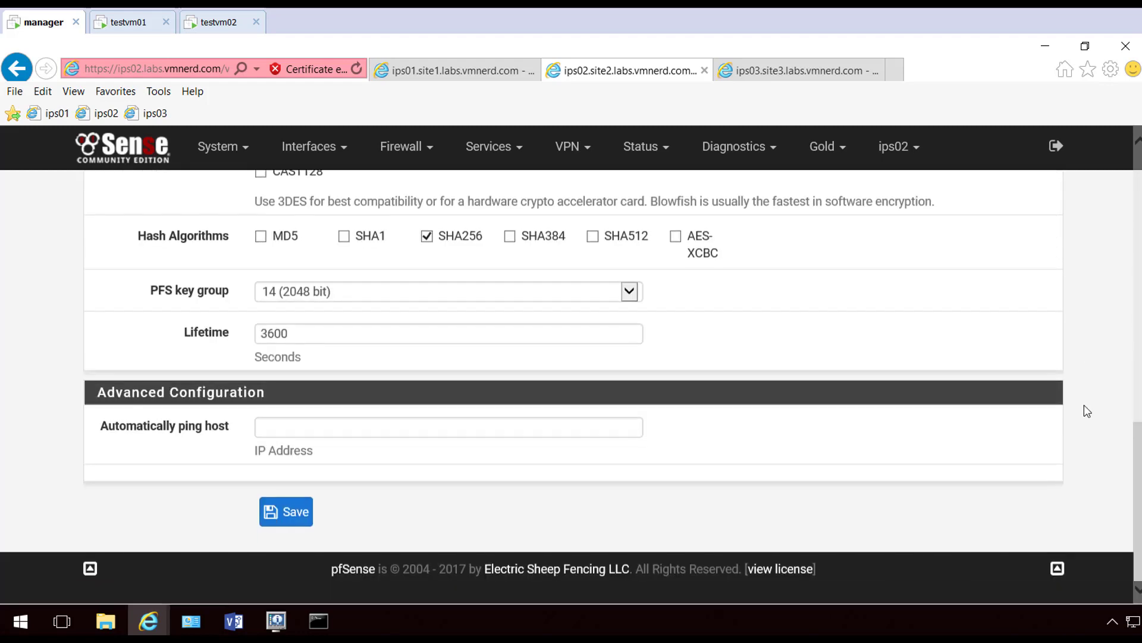
Save and apply the Phase 2 change, check it shows 0.0.0.0/0, then switch to ips01
{"action": "left_click", "coordinate": [297, 516]}
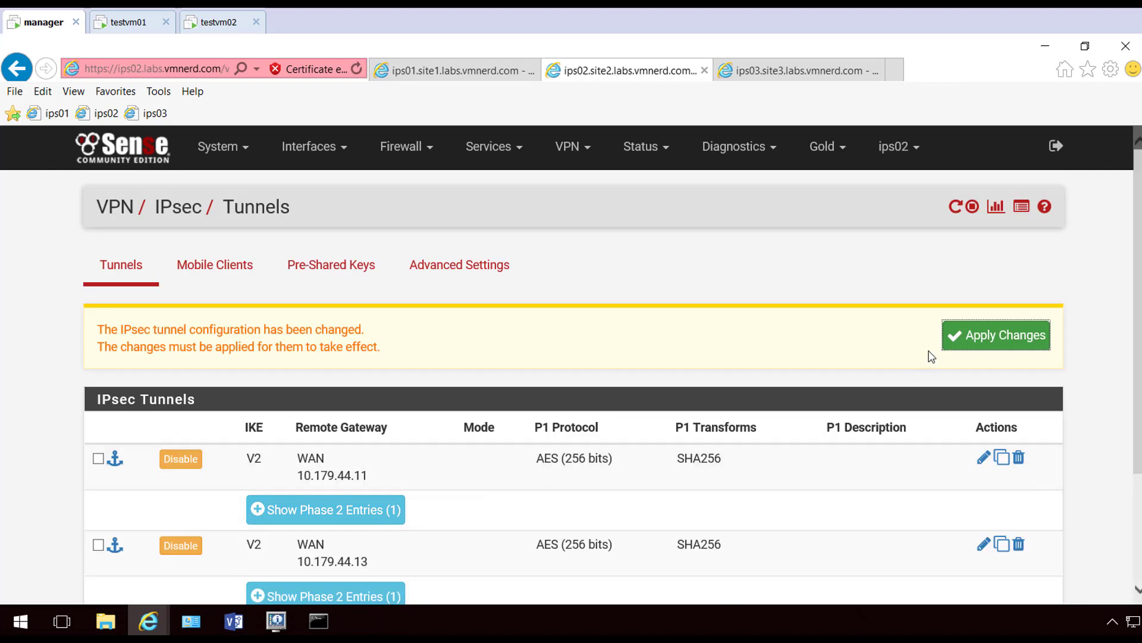
{"action": "left_click", "coordinate": [980, 342]}
{"action": "left_click", "coordinate": [1050, 337]}
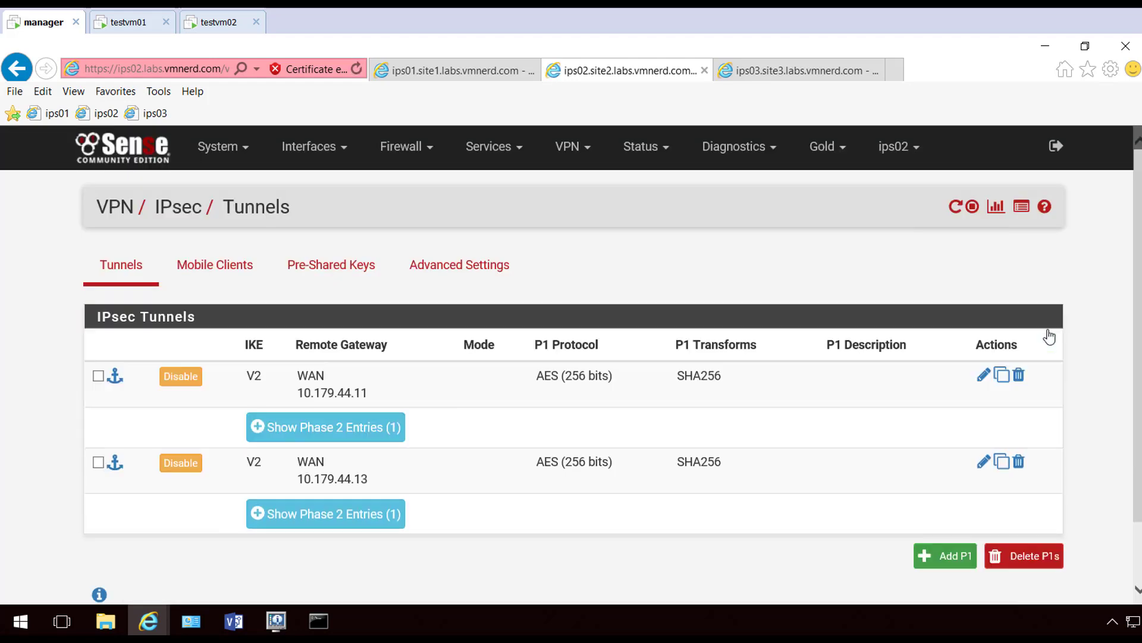
{"action": "left_click", "coordinate": [380, 433]}
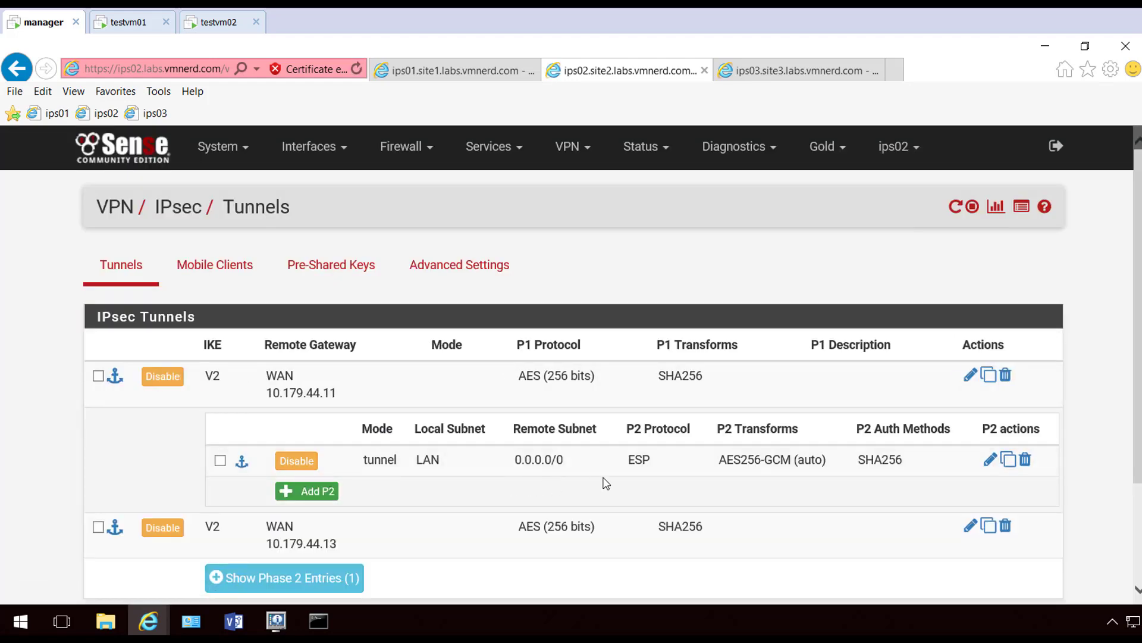
{"action": "left_click", "coordinate": [448, 74]}
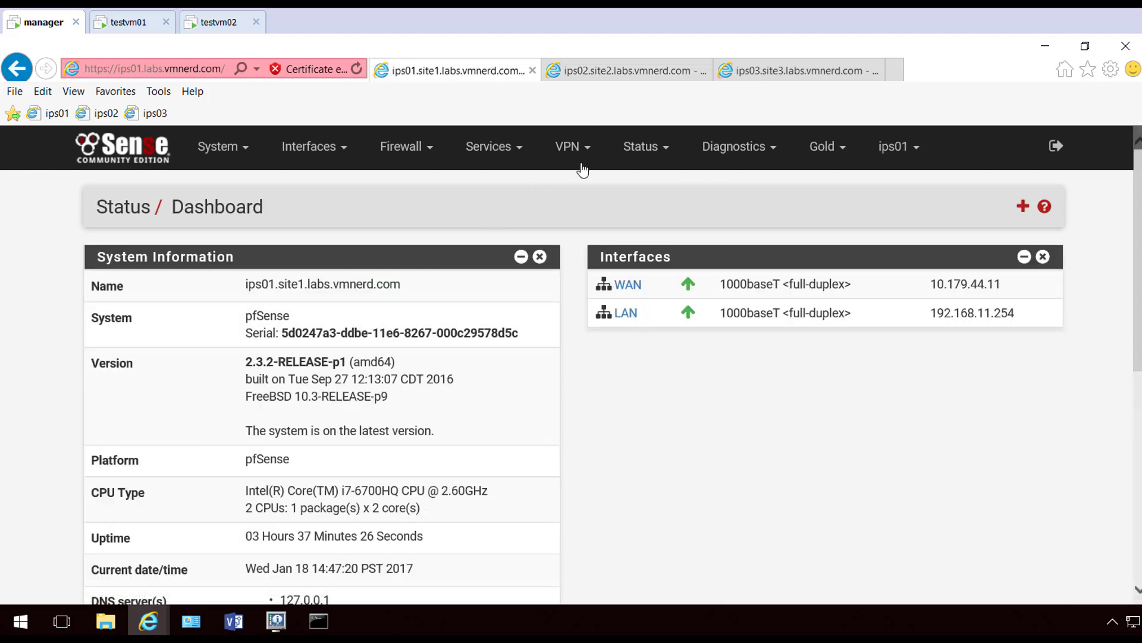
On ips01, edit the Phase 2 entry of the tunnel to 10.179.44.12
{"action": "left_click", "coordinate": [574, 148]}
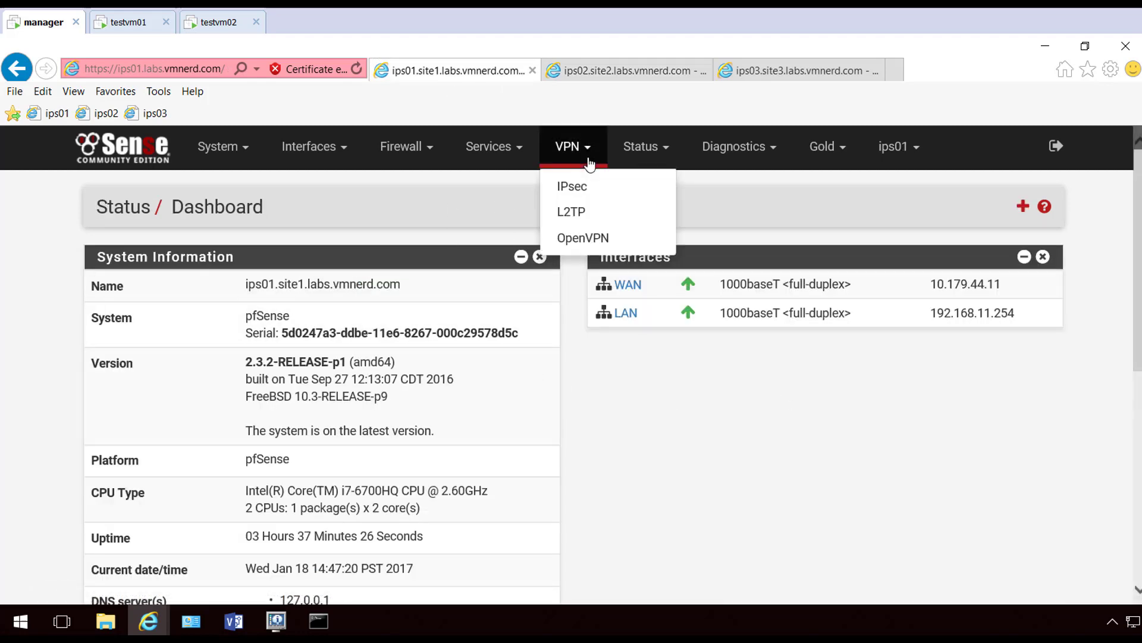
{"action": "left_click", "coordinate": [585, 191]}
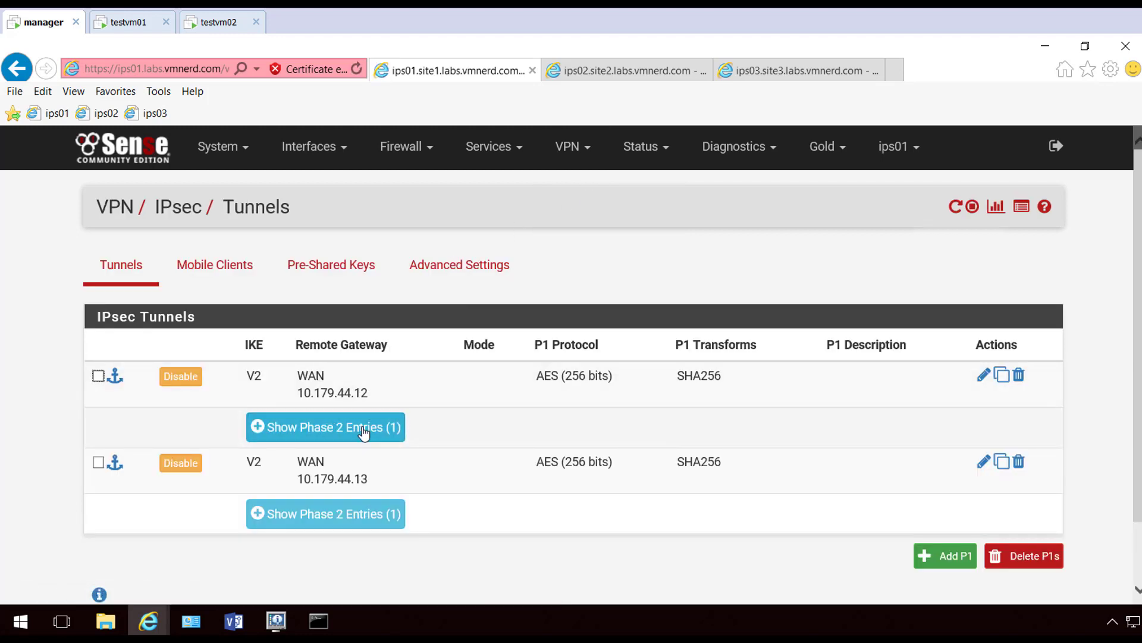
{"action": "left_click", "coordinate": [331, 425]}
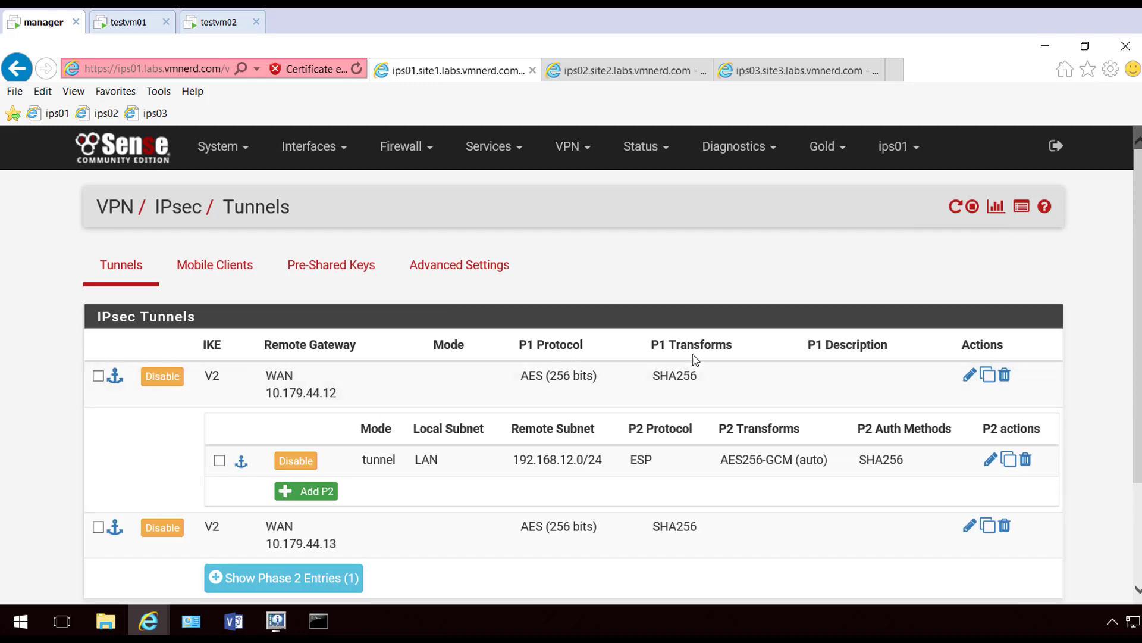
{"action": "left_click", "coordinate": [990, 459]}
Set the Phase 2 Local Network to type Network with address 0.0.0.0/0
{"action": "scroll", "coordinate": [676, 302], "scroll_direction": "down", "scroll_amount": 2}
{"action": "scroll", "coordinate": [674, 299], "scroll_direction": "down", "scroll_amount": 1}
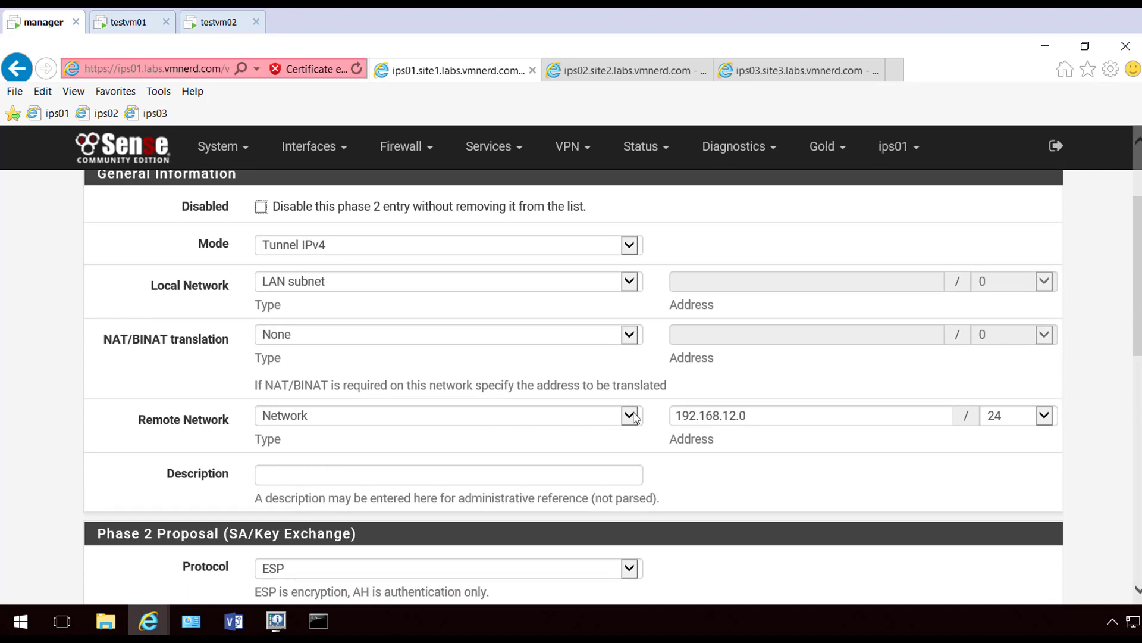
{"action": "left_click", "coordinate": [630, 282]}
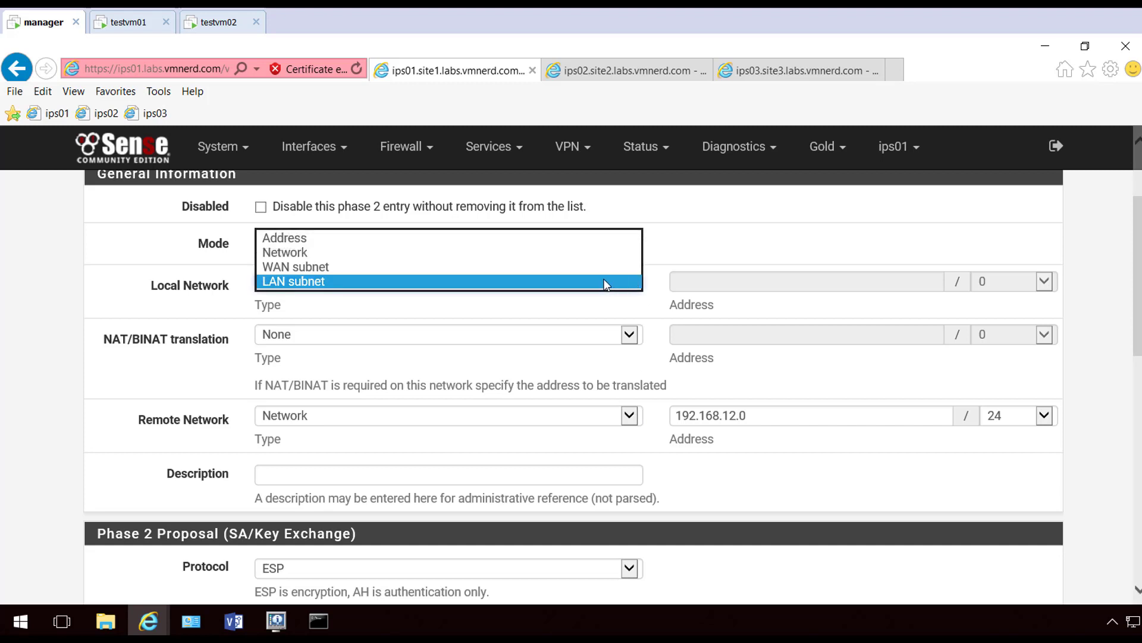
{"action": "left_click", "coordinate": [343, 257]}
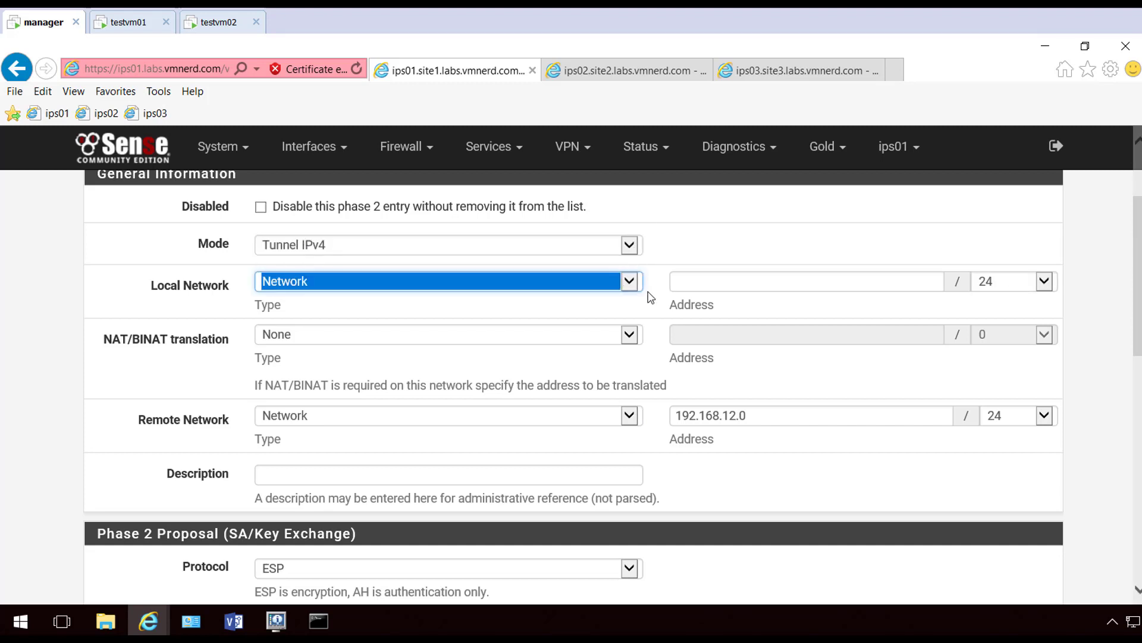
{"action": "left_click", "coordinate": [804, 282]}
{"action": "type", "text": "0"}
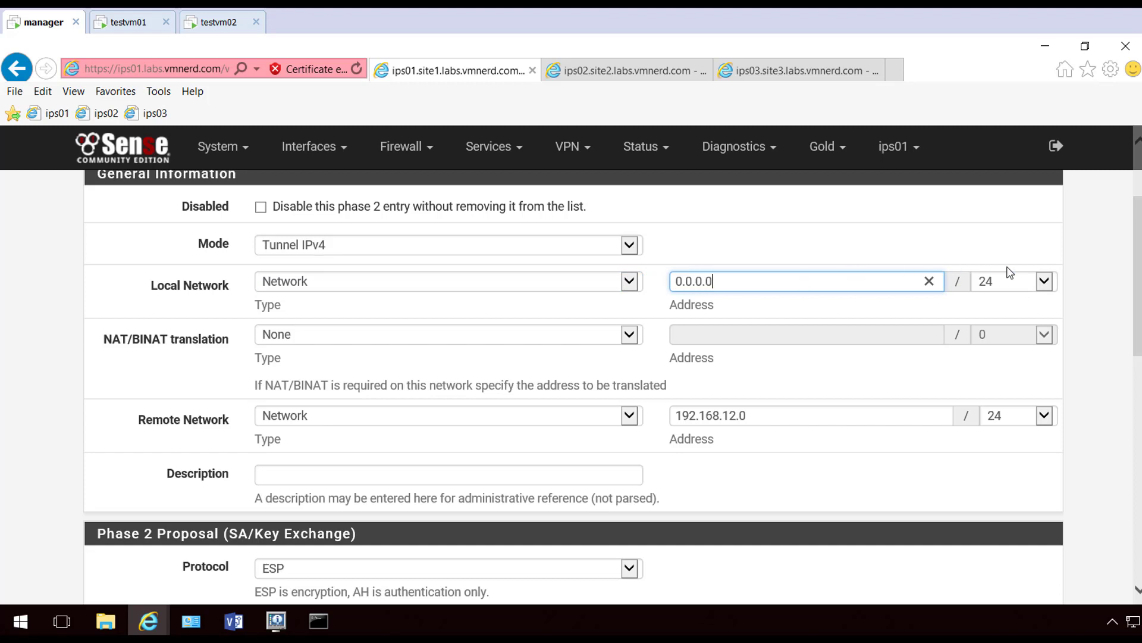
{"action": "type", "text": ".0.0.0"}
{"action": "left_click", "coordinate": [1028, 285]}
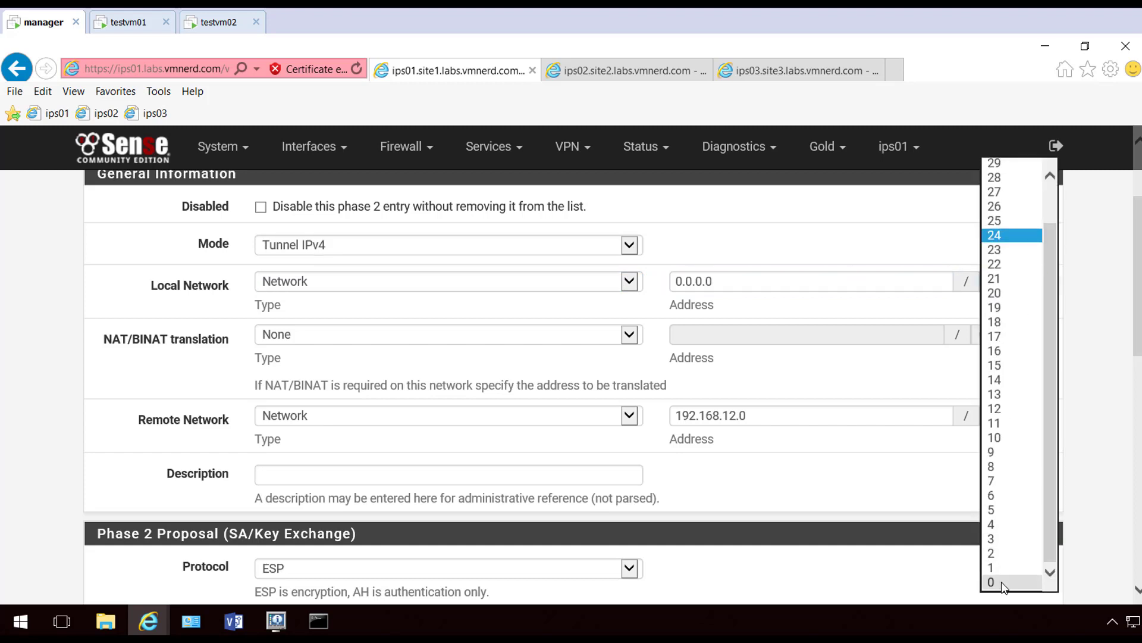
{"action": "left_click", "coordinate": [1004, 582]}
{"action": "scroll", "coordinate": [737, 466], "scroll_direction": "down", "scroll_amount": 1}
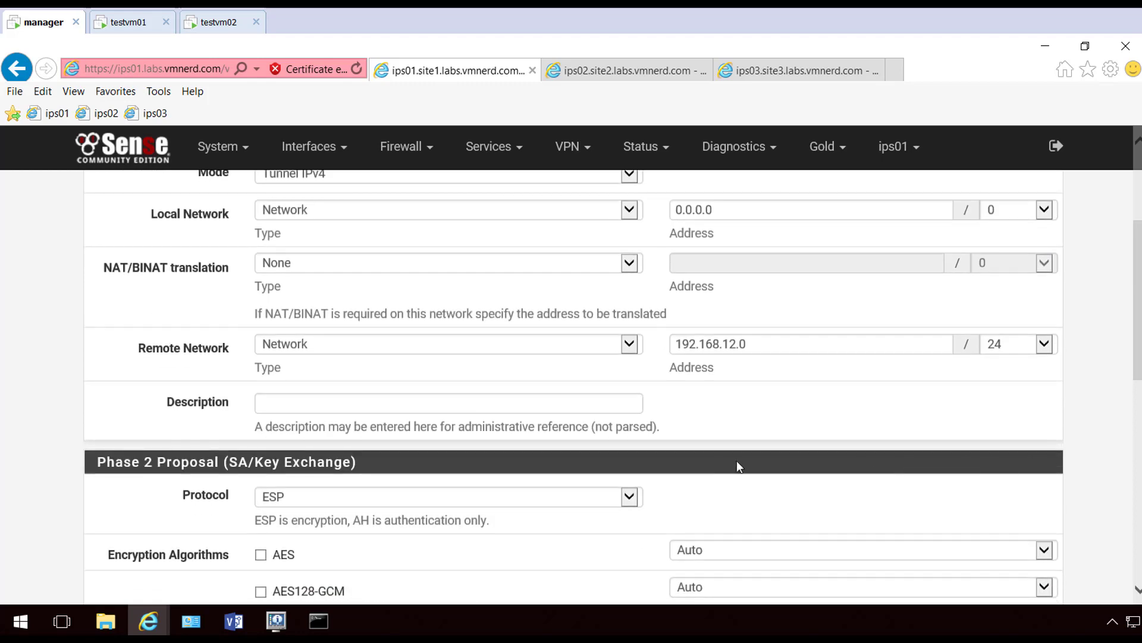
{"action": "scroll", "coordinate": [833, 422], "scroll_direction": "down", "scroll_amount": 8}
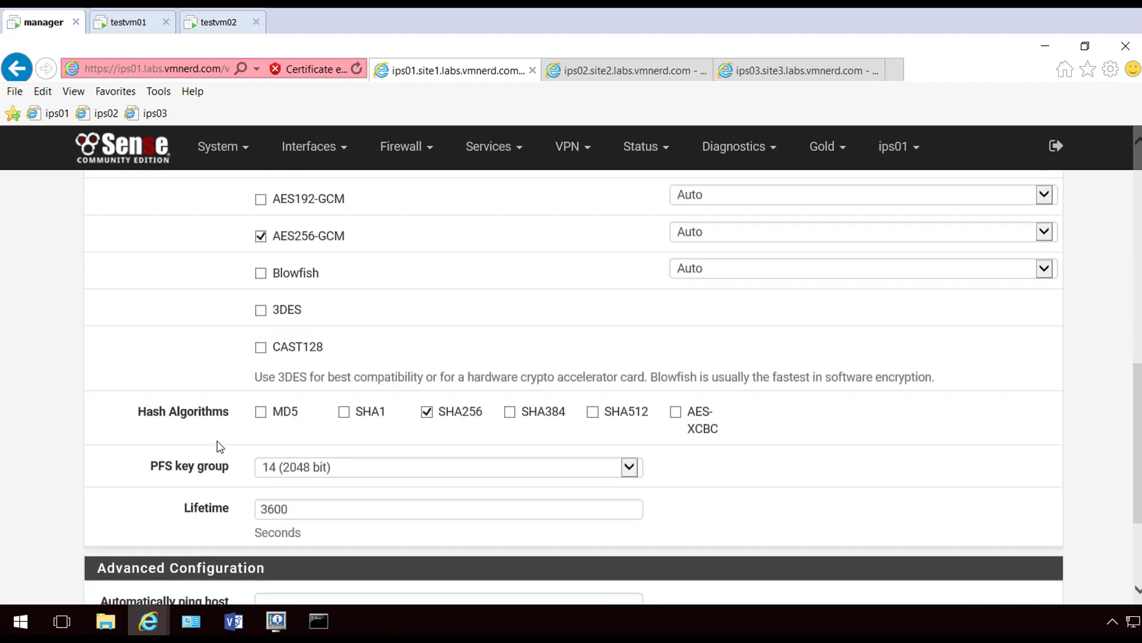
Save and apply the Phase 2 change, then return to site 2's tunnel page
{"action": "left_click", "coordinate": [290, 543]}
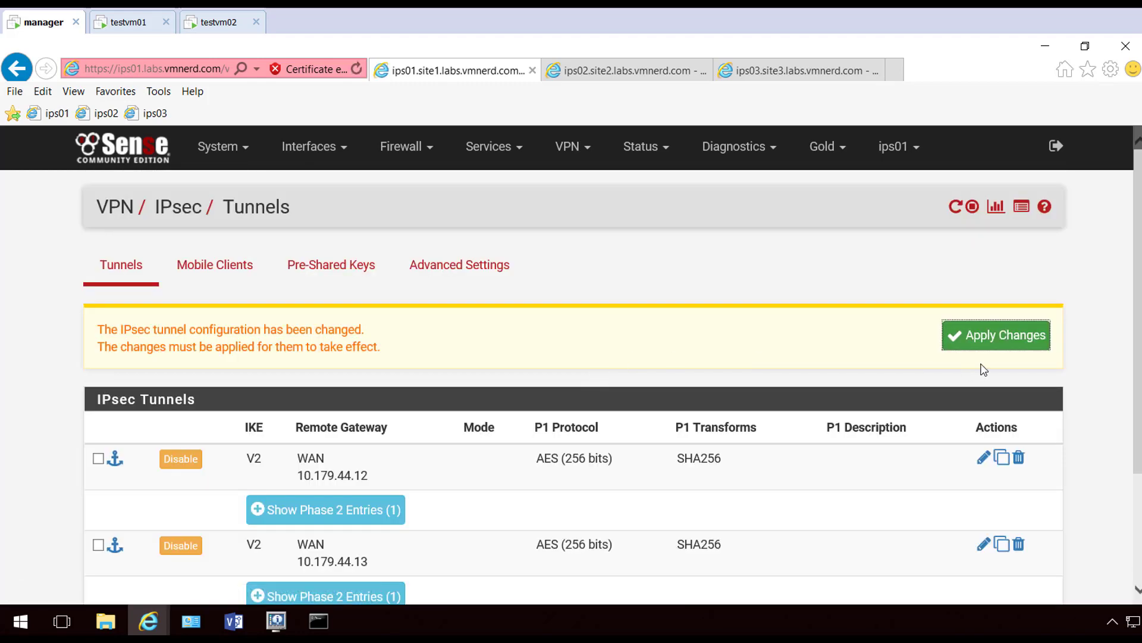
{"action": "left_click", "coordinate": [997, 336]}
{"action": "left_click", "coordinate": [1054, 338]}
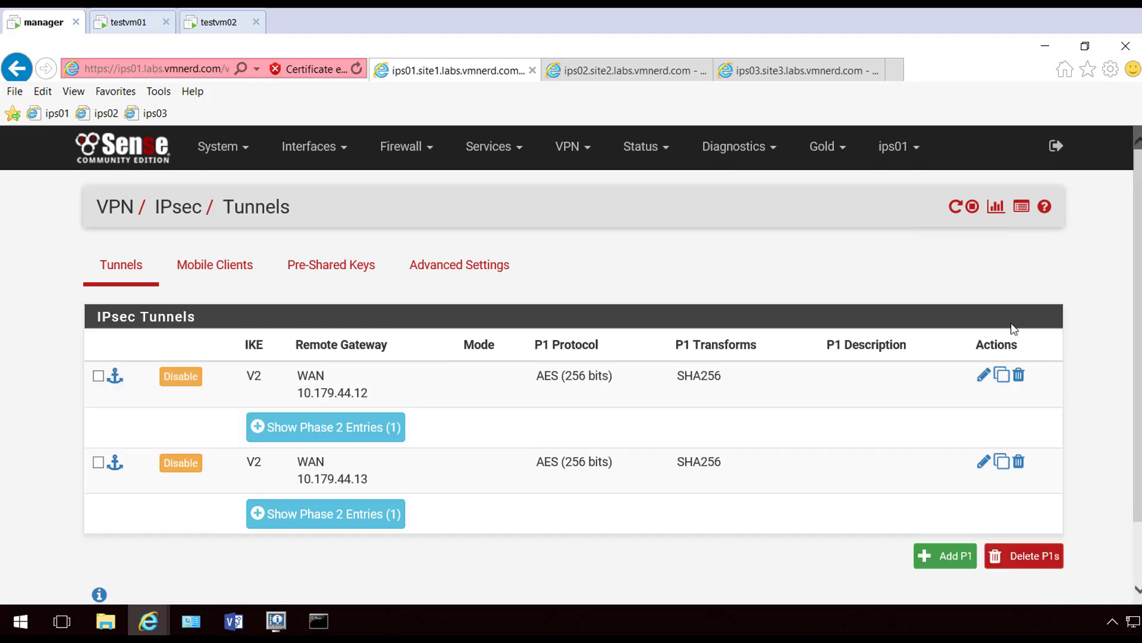
{"action": "left_click", "coordinate": [629, 73]}
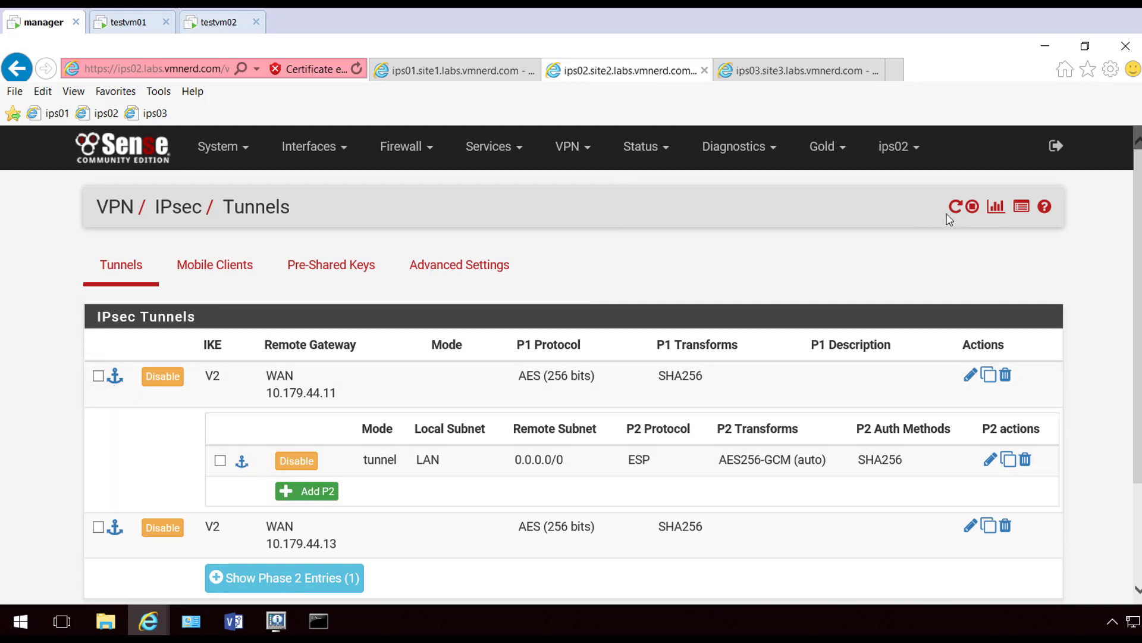
On testvm02, load the VMNerd IP Website in a fresh Internet Explorer window, showing 10.179.44.11
{"action": "left_click", "coordinate": [455, 71]}
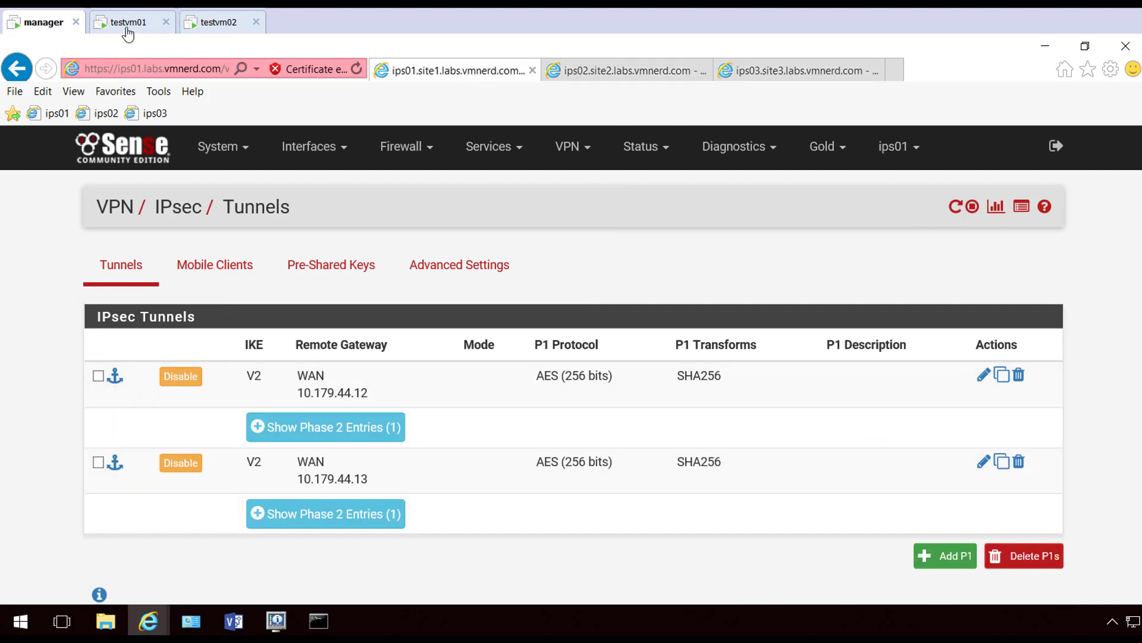
{"action": "left_click", "coordinate": [217, 23]}
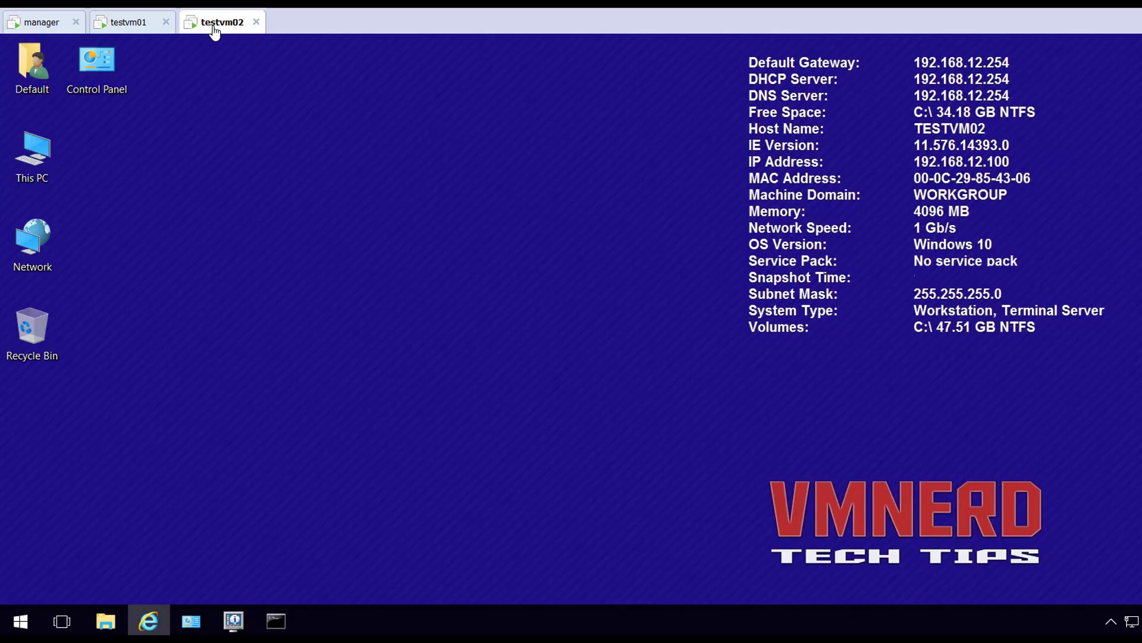
{"action": "left_click", "coordinate": [148, 622]}
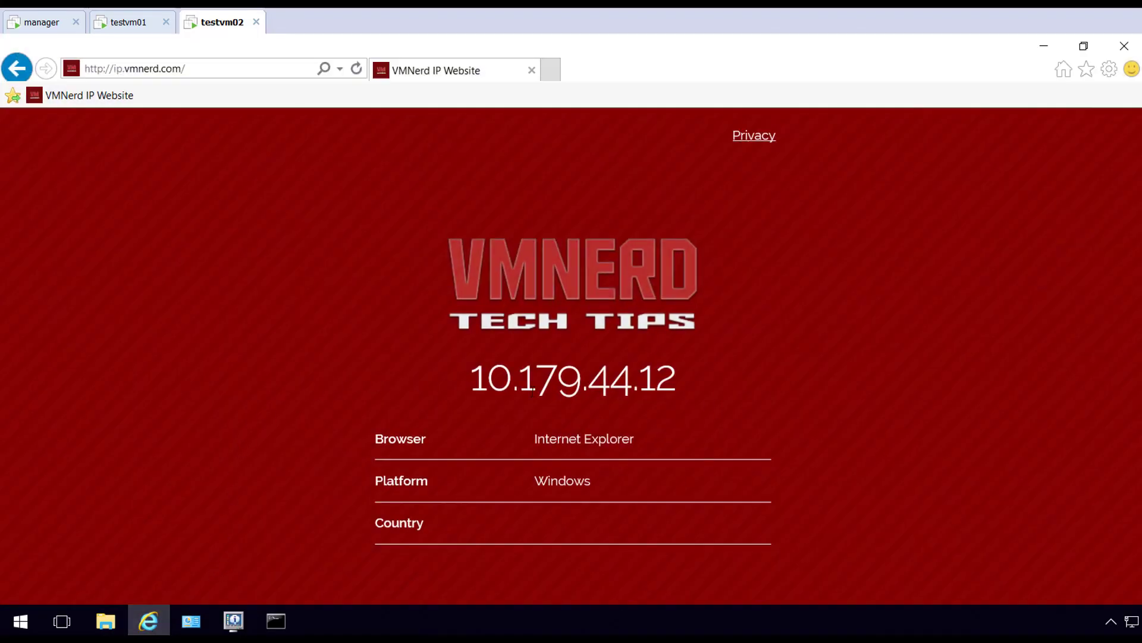
{"action": "left_click", "coordinate": [1044, 47]}
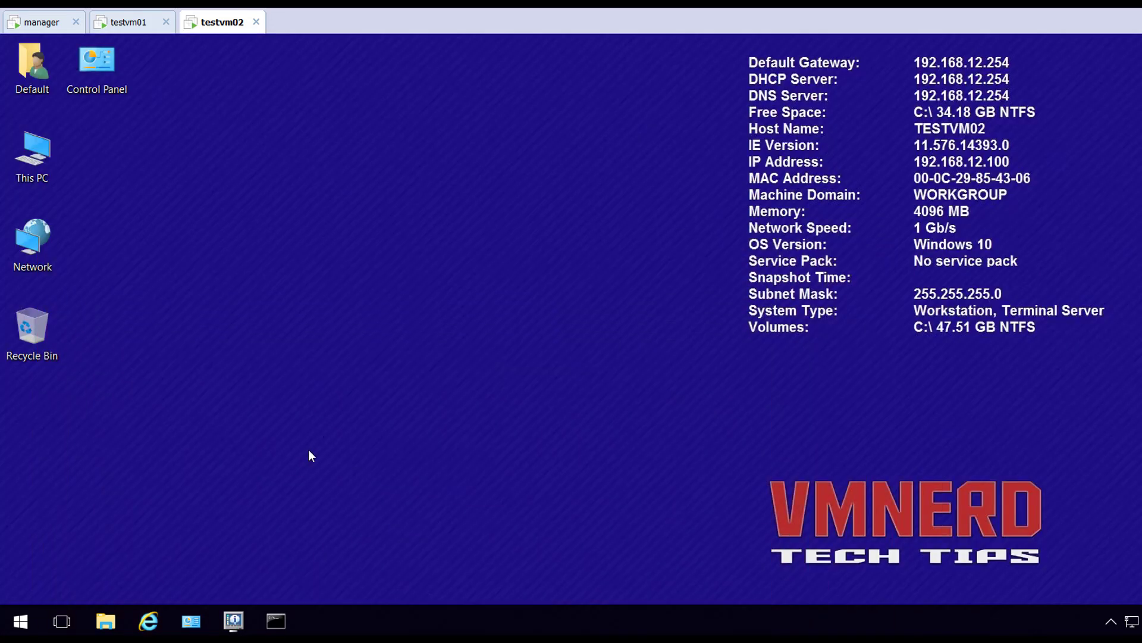
{"action": "right_click", "coordinate": [143, 630]}
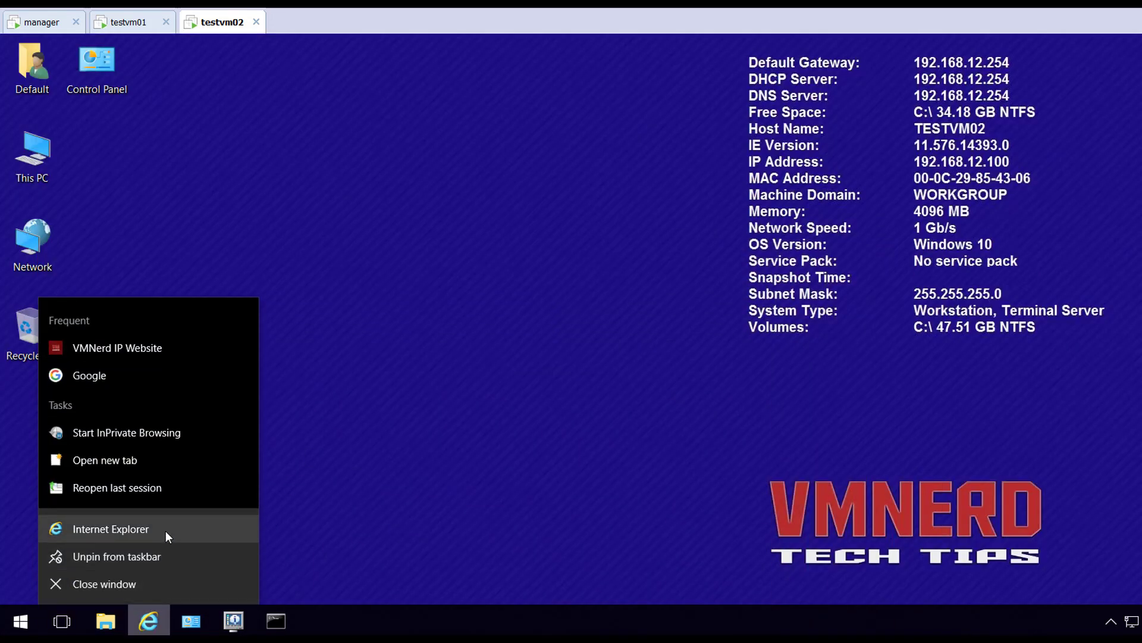
{"action": "left_click", "coordinate": [166, 531]}
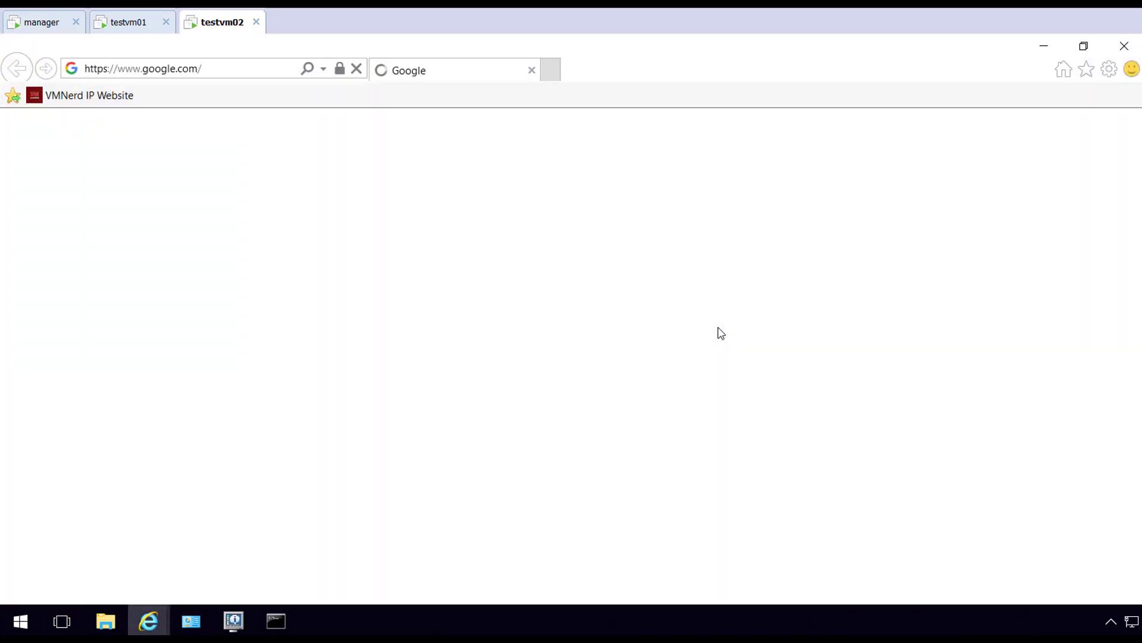
{"action": "left_click", "coordinate": [101, 96]}
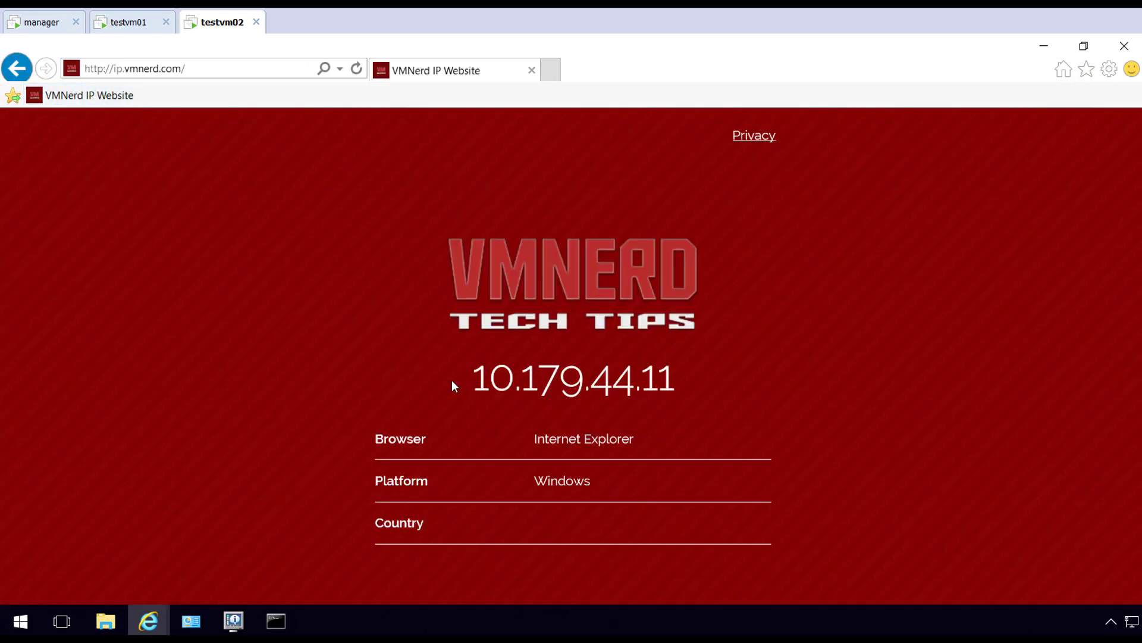
{"action": "left_click_drag", "start_coordinate": [454, 381], "coordinate": [726, 392]}
{"action": "left_click", "coordinate": [816, 421]}
Restore Command Prompt and exit nslookup
{"action": "left_click", "coordinate": [275, 620]}
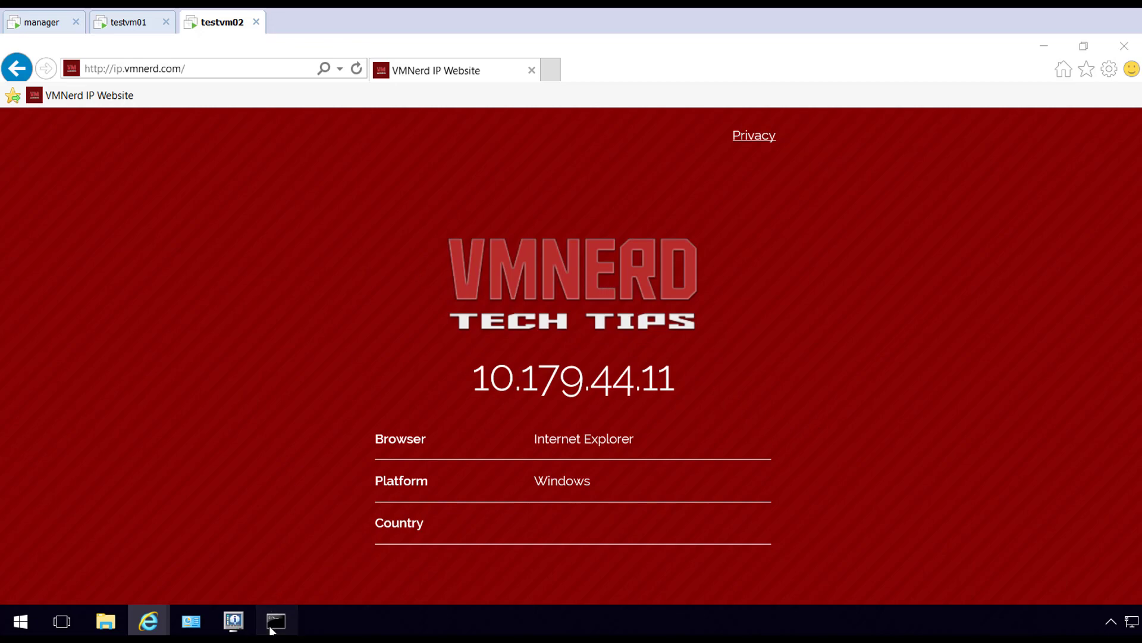
{"action": "type", "text": "e"}
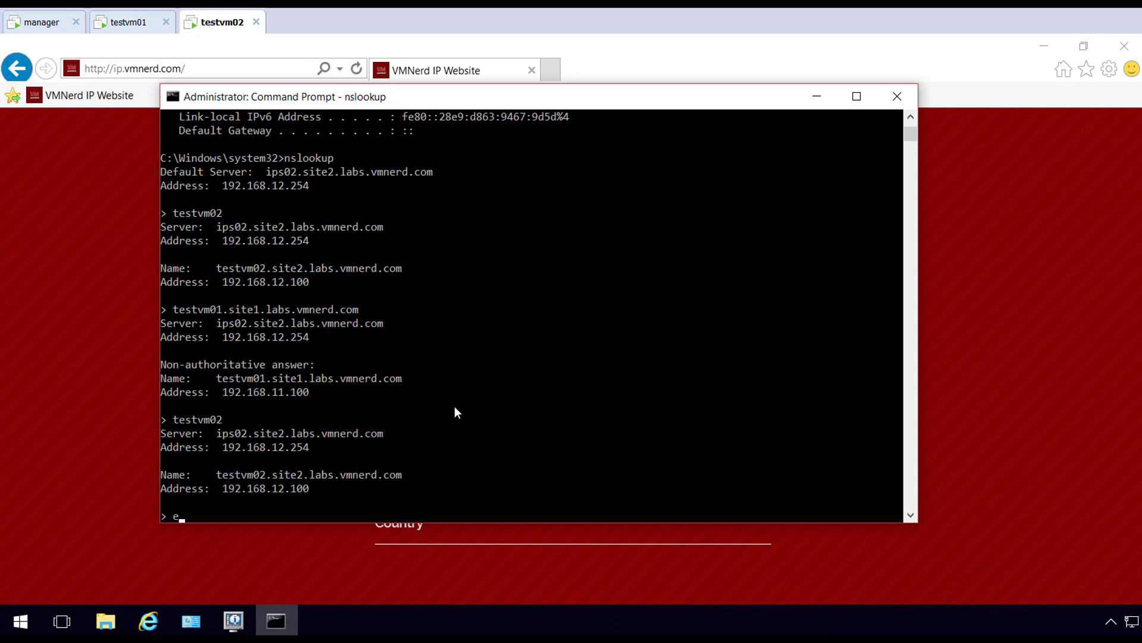
{"action": "type", "text": "xit"}
{"action": "key", "text": "Return"}
Ping 192.168.13.254 with 0% loss, then tracert it showing ips02 as first hop
{"action": "type", "text": "ping"}
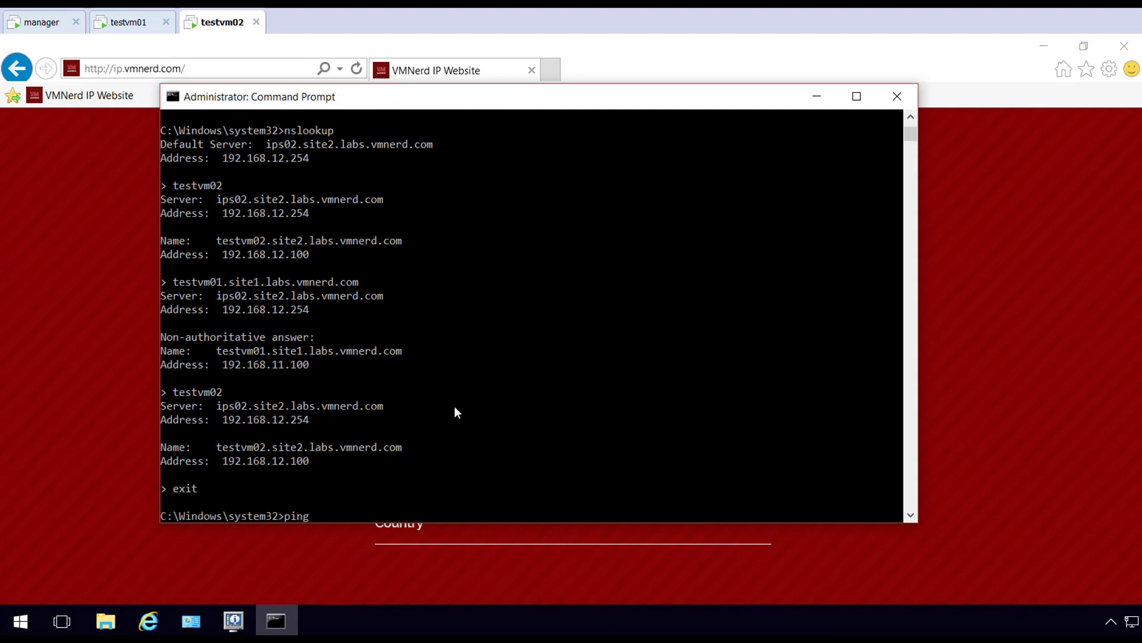
{"action": "type", "text": " 192.168.13.254"}
{"action": "key", "text": "Return"}
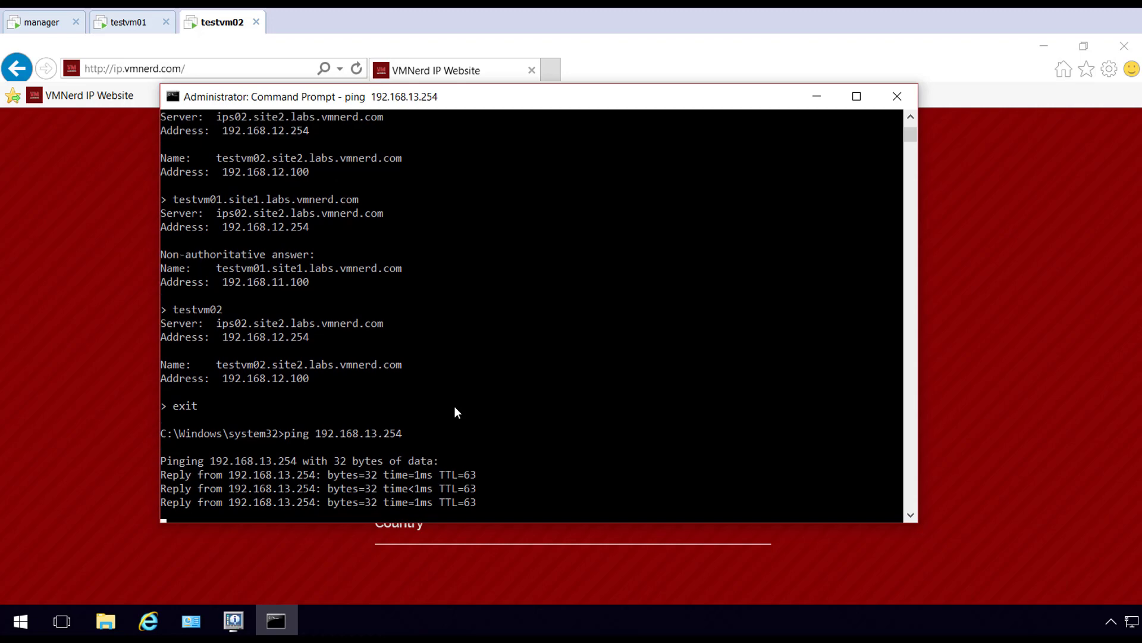
{"action": "key", "text": "ctrl+c"}
{"action": "type", "text": "trac"}
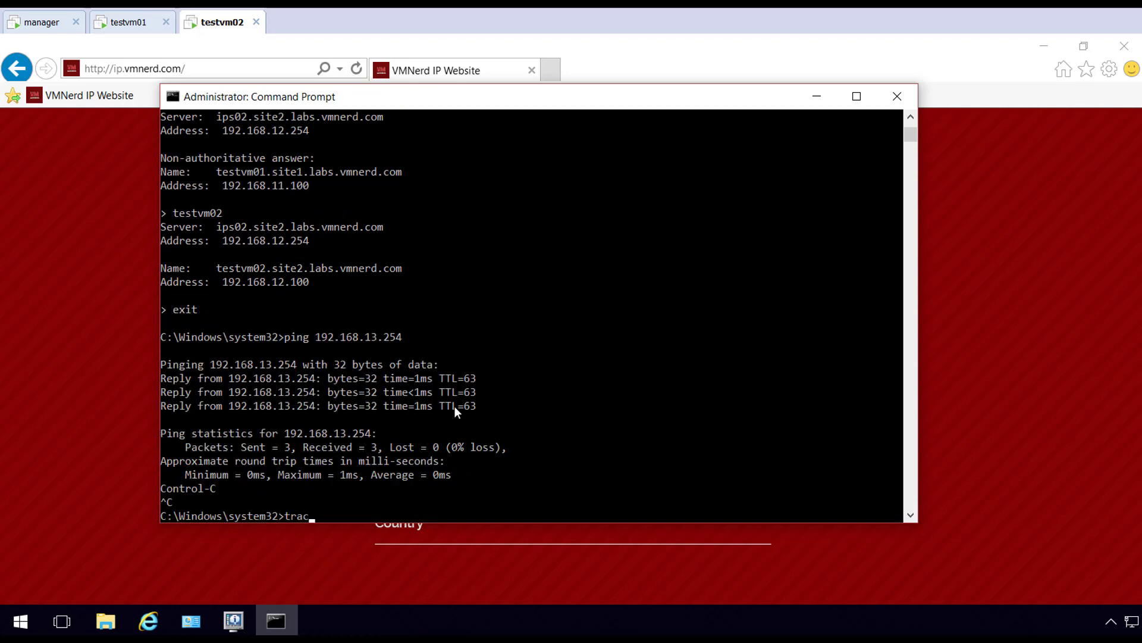
{"action": "type", "text": "ert 192.168.13.254"}
{"action": "key", "text": "Return"}
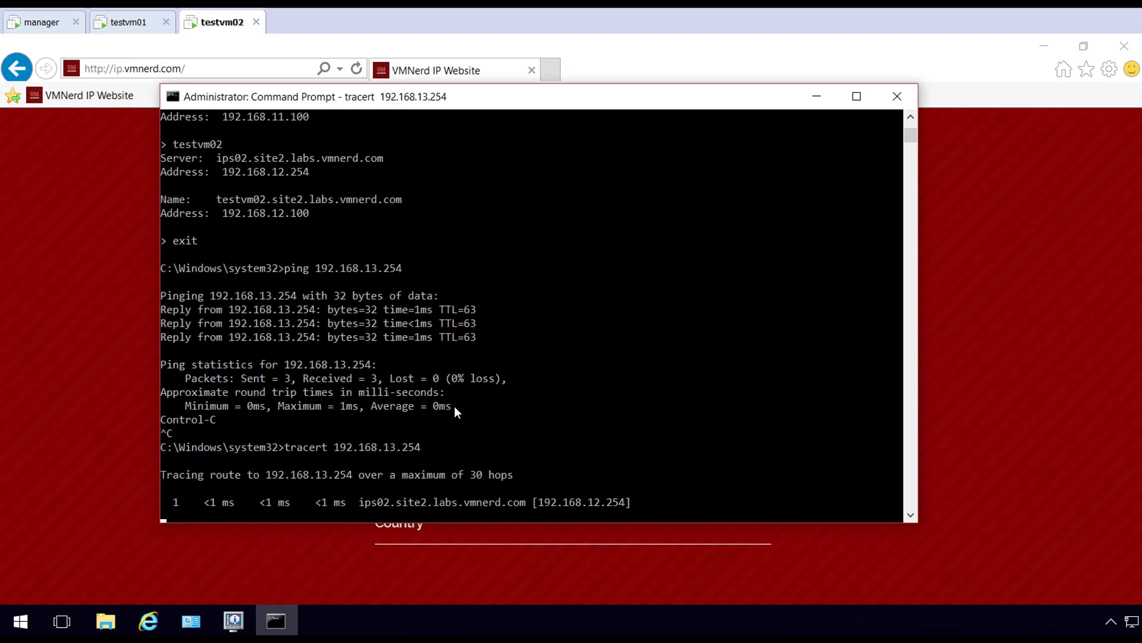